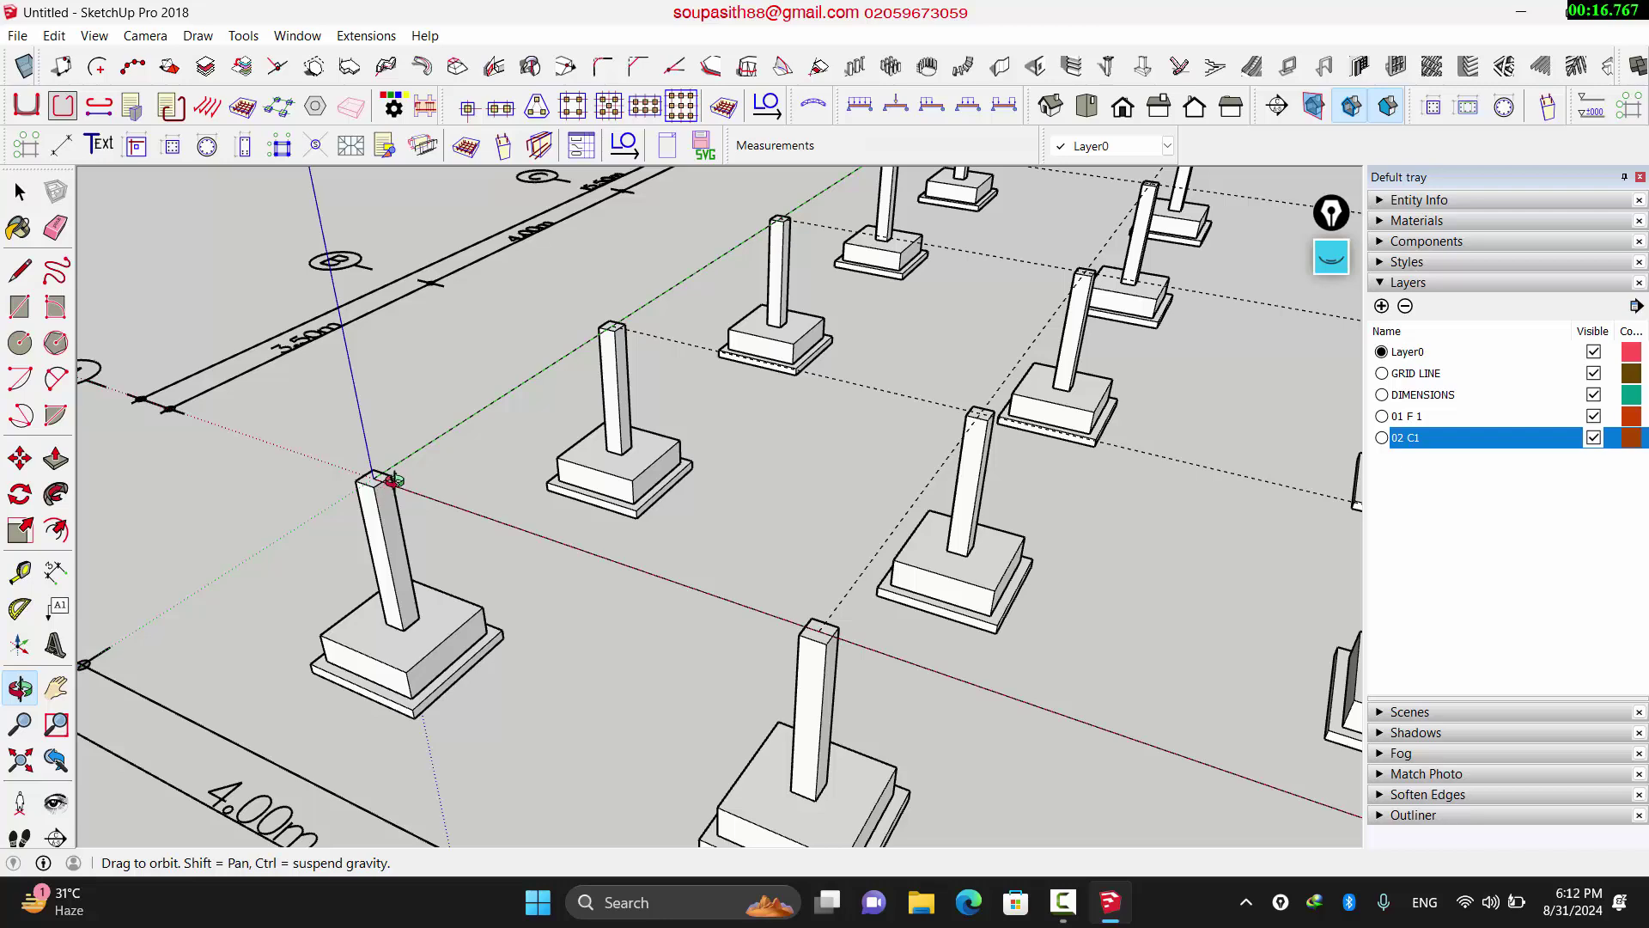
# Step: Hide the DIMENSIONS, GRID LINE and 01 F 1 layers so only the columns stay displayed
pyautogui.scroll(-5, 351, 481)
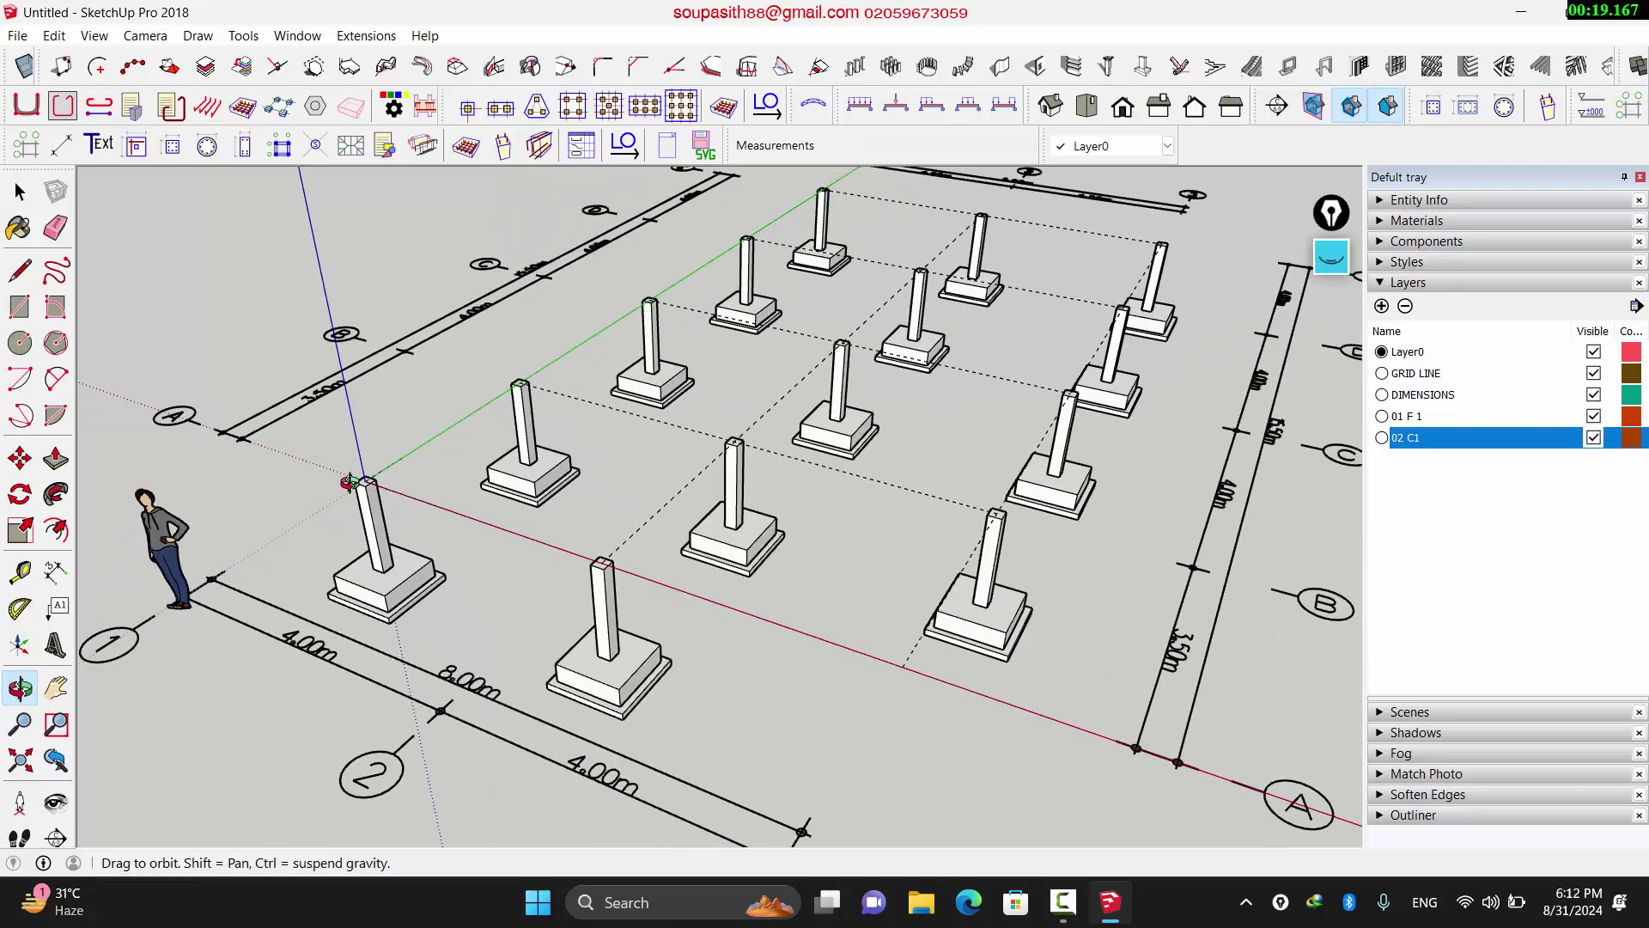
pyautogui.scroll(-1, 351, 481)
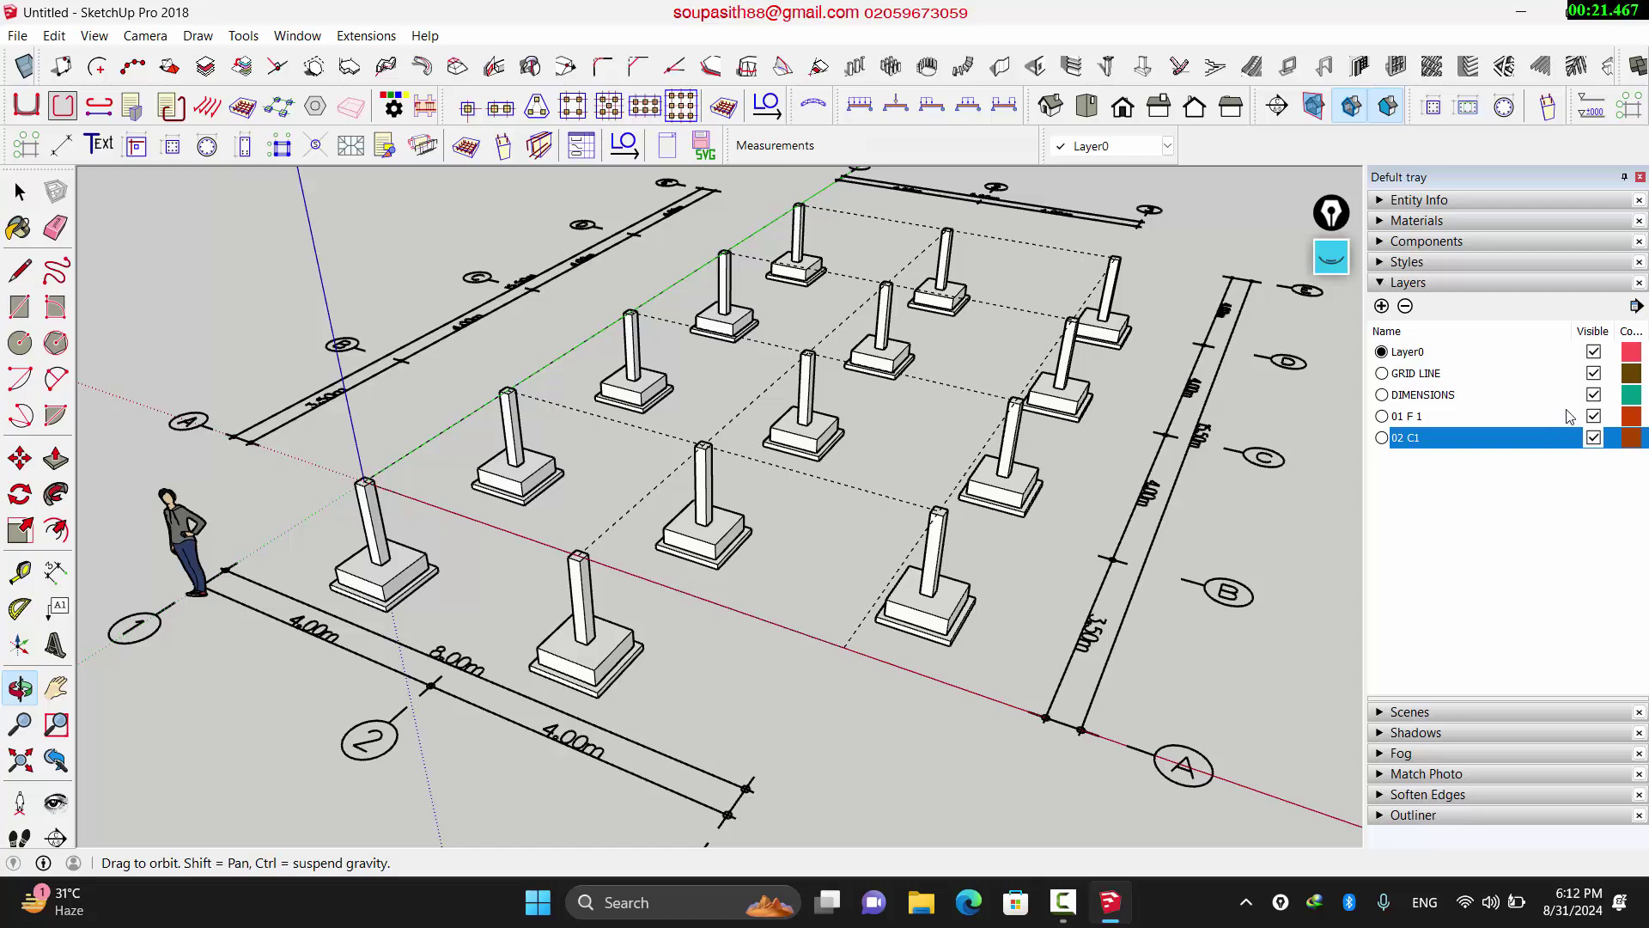
pyautogui.click(1594, 394)
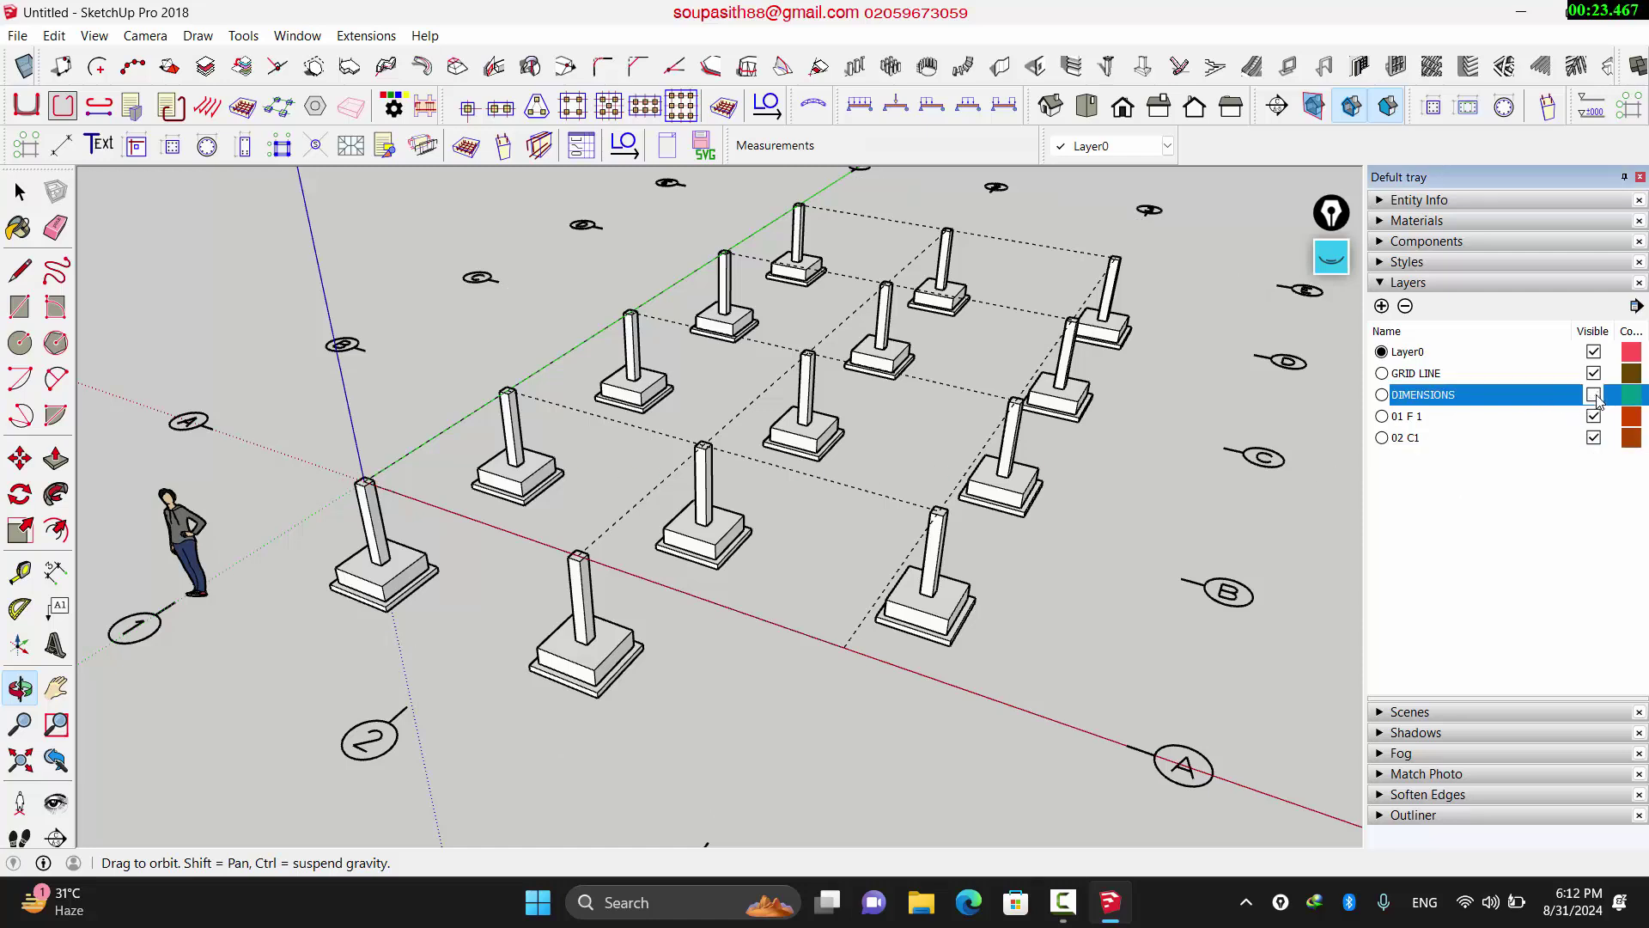
pyautogui.click(1593, 373)
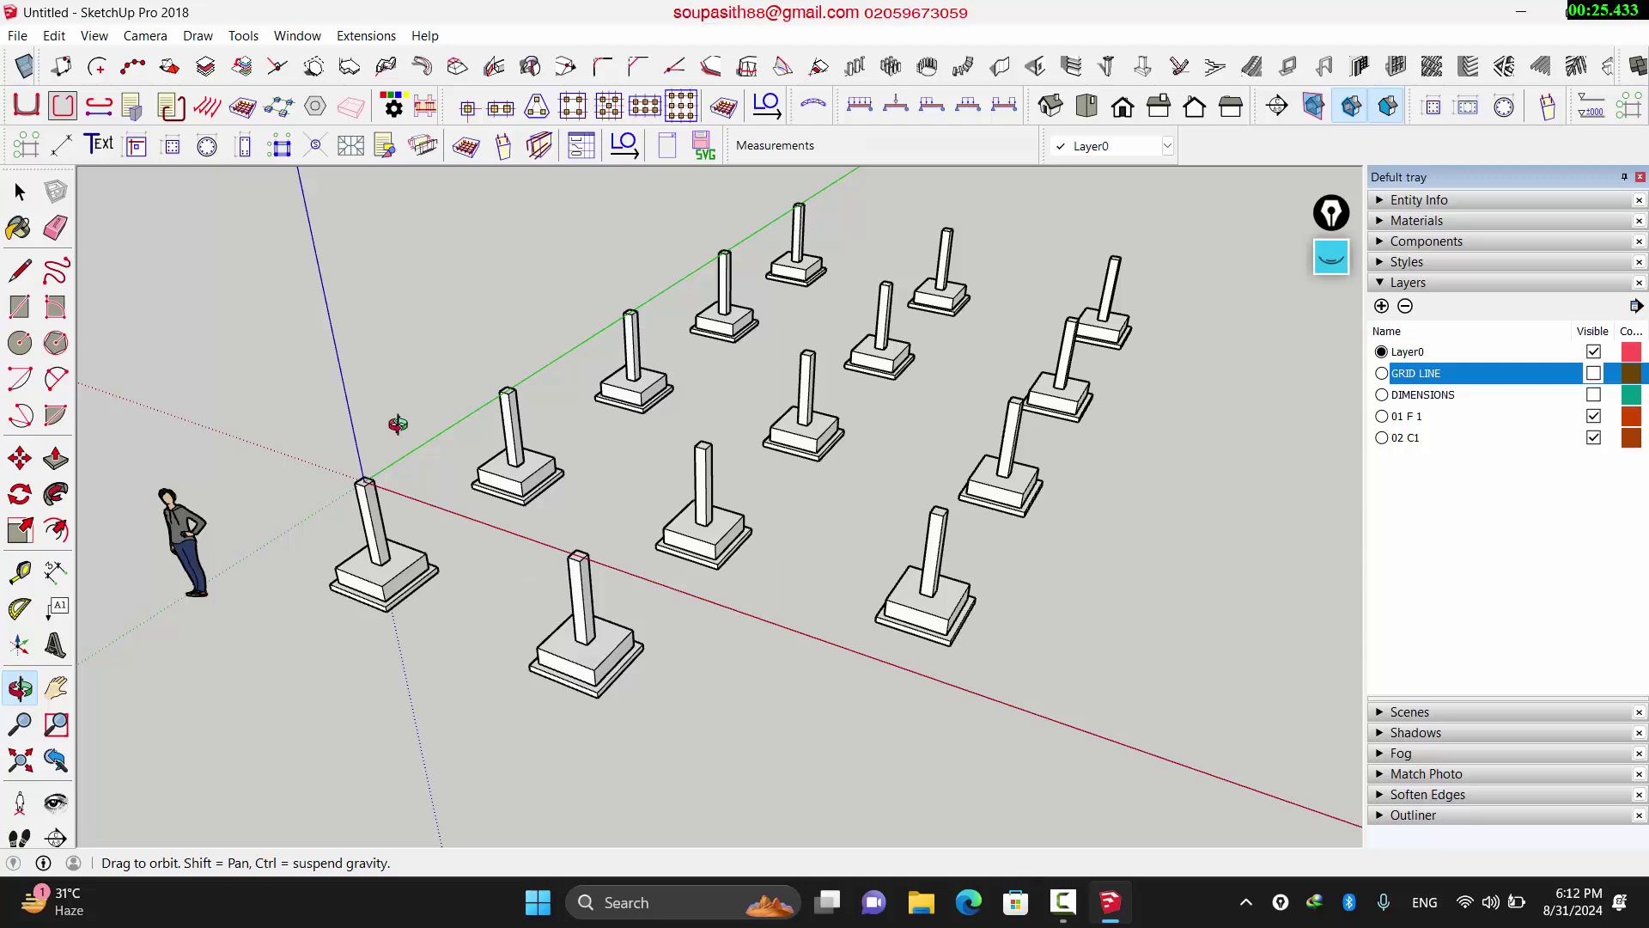
pyautogui.scroll(2, 361, 479)
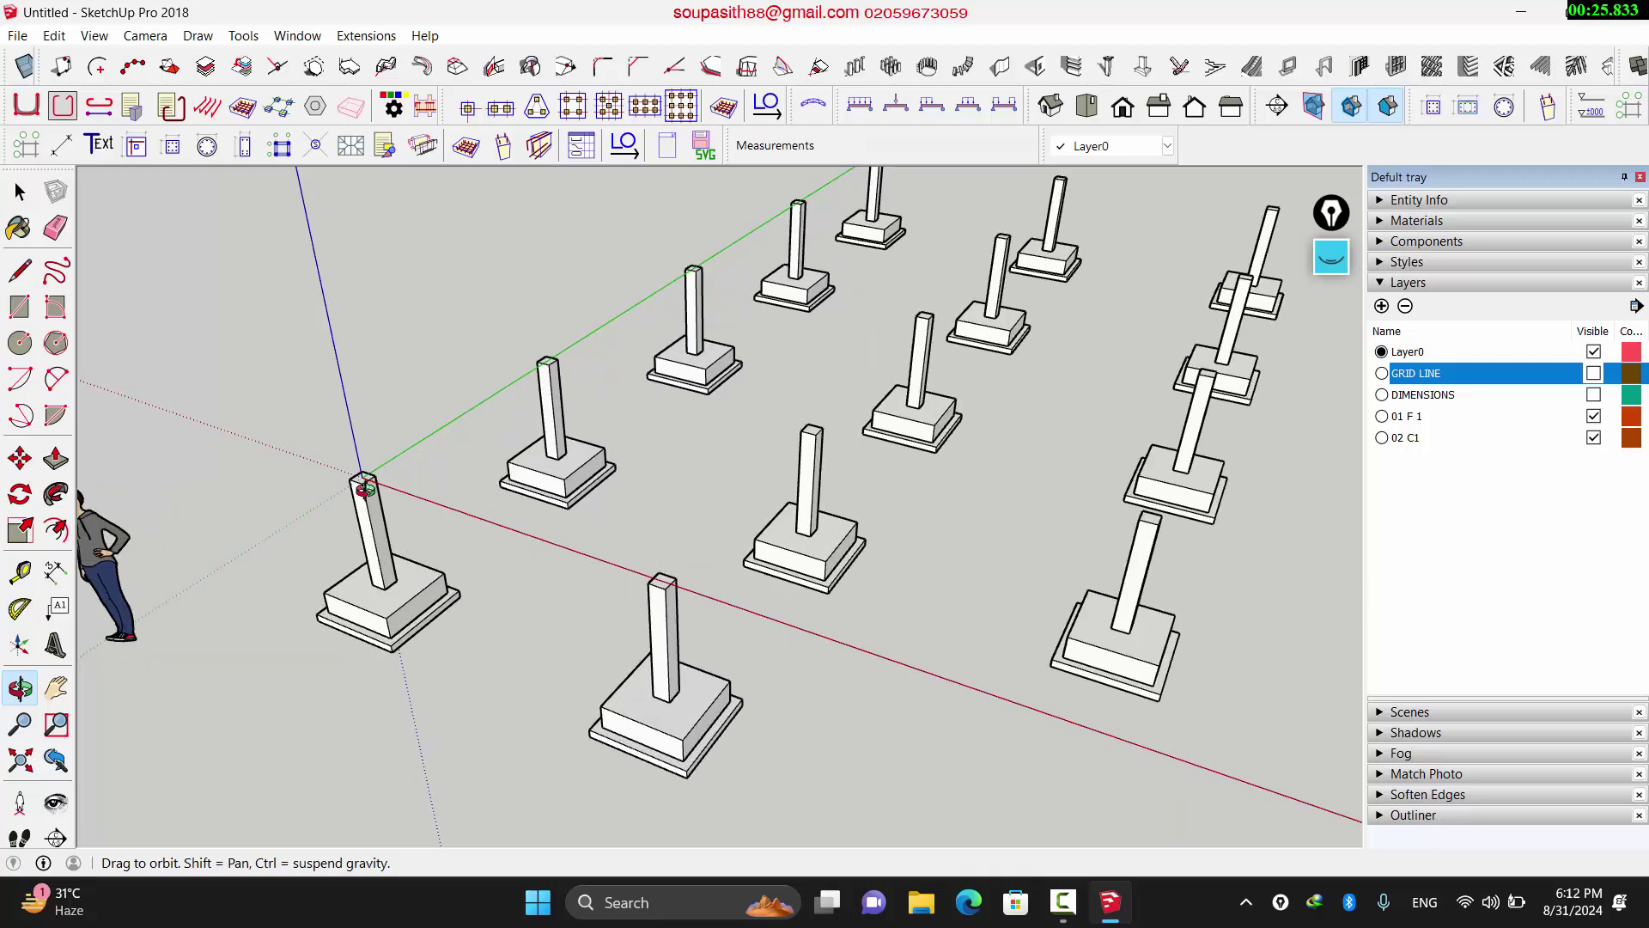
pyautogui.click(1593, 416)
pyautogui.scroll(-2, 747, 666)
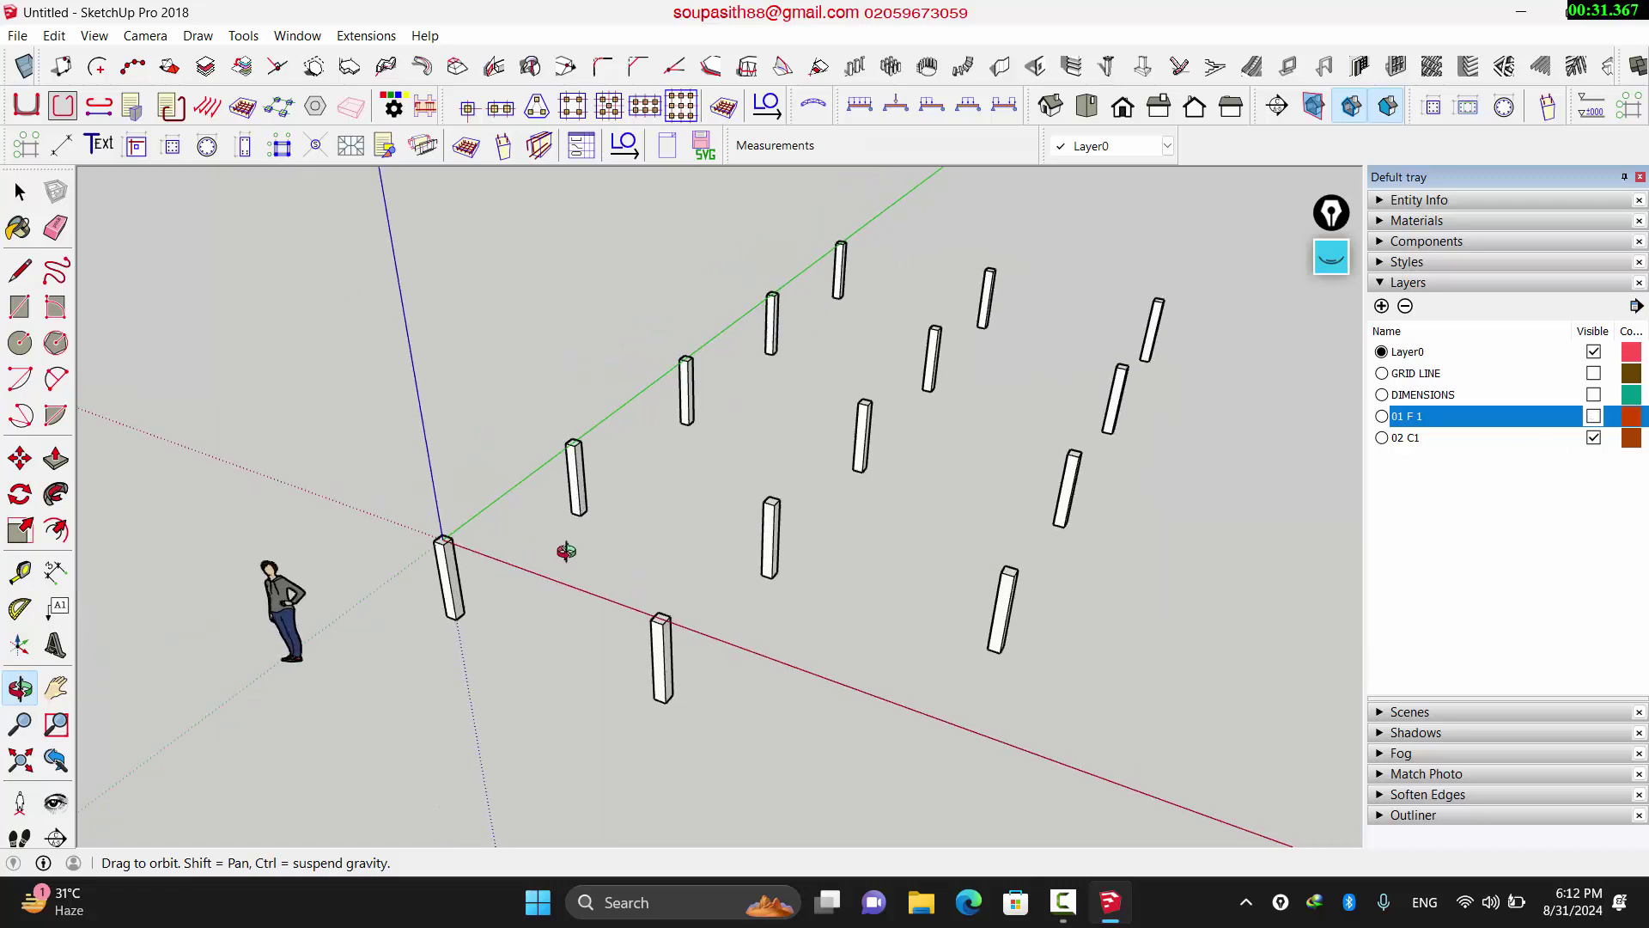
# Step: Draw a 3.80 m by 0.20 m rectangle between the tops of the origin column and its neighbour along the red axis
pyautogui.scroll(3, 409, 559)
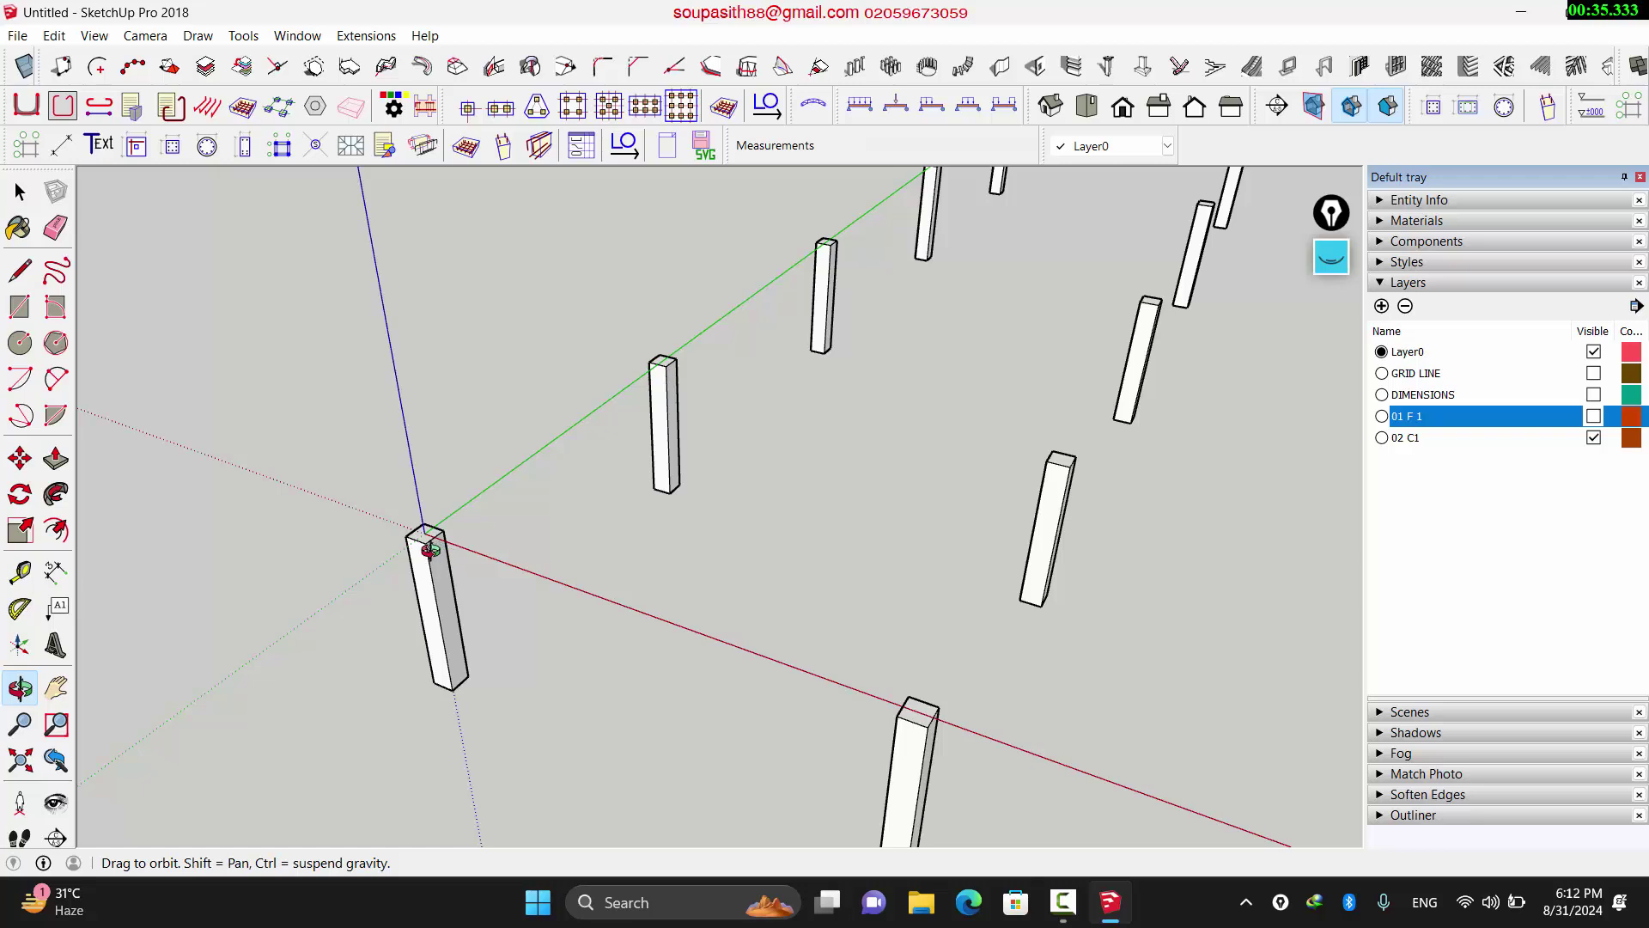
pyautogui.scroll(2, 431, 550)
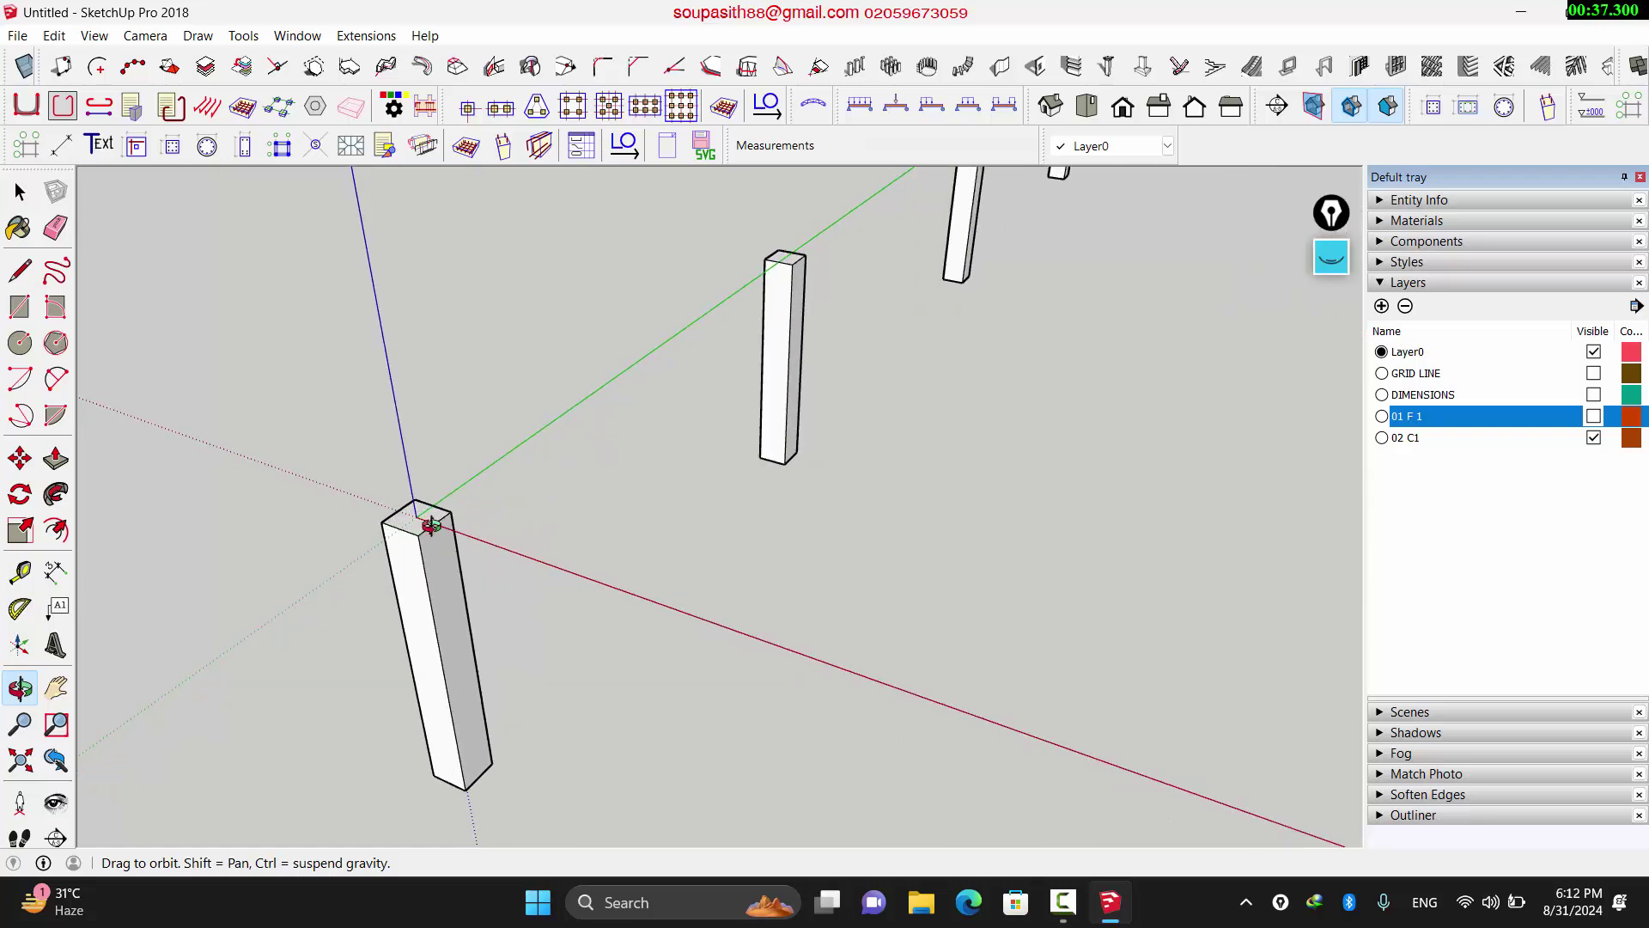
pyautogui.scroll(-2, 430, 525)
pyautogui.scroll(-2, 421, 542)
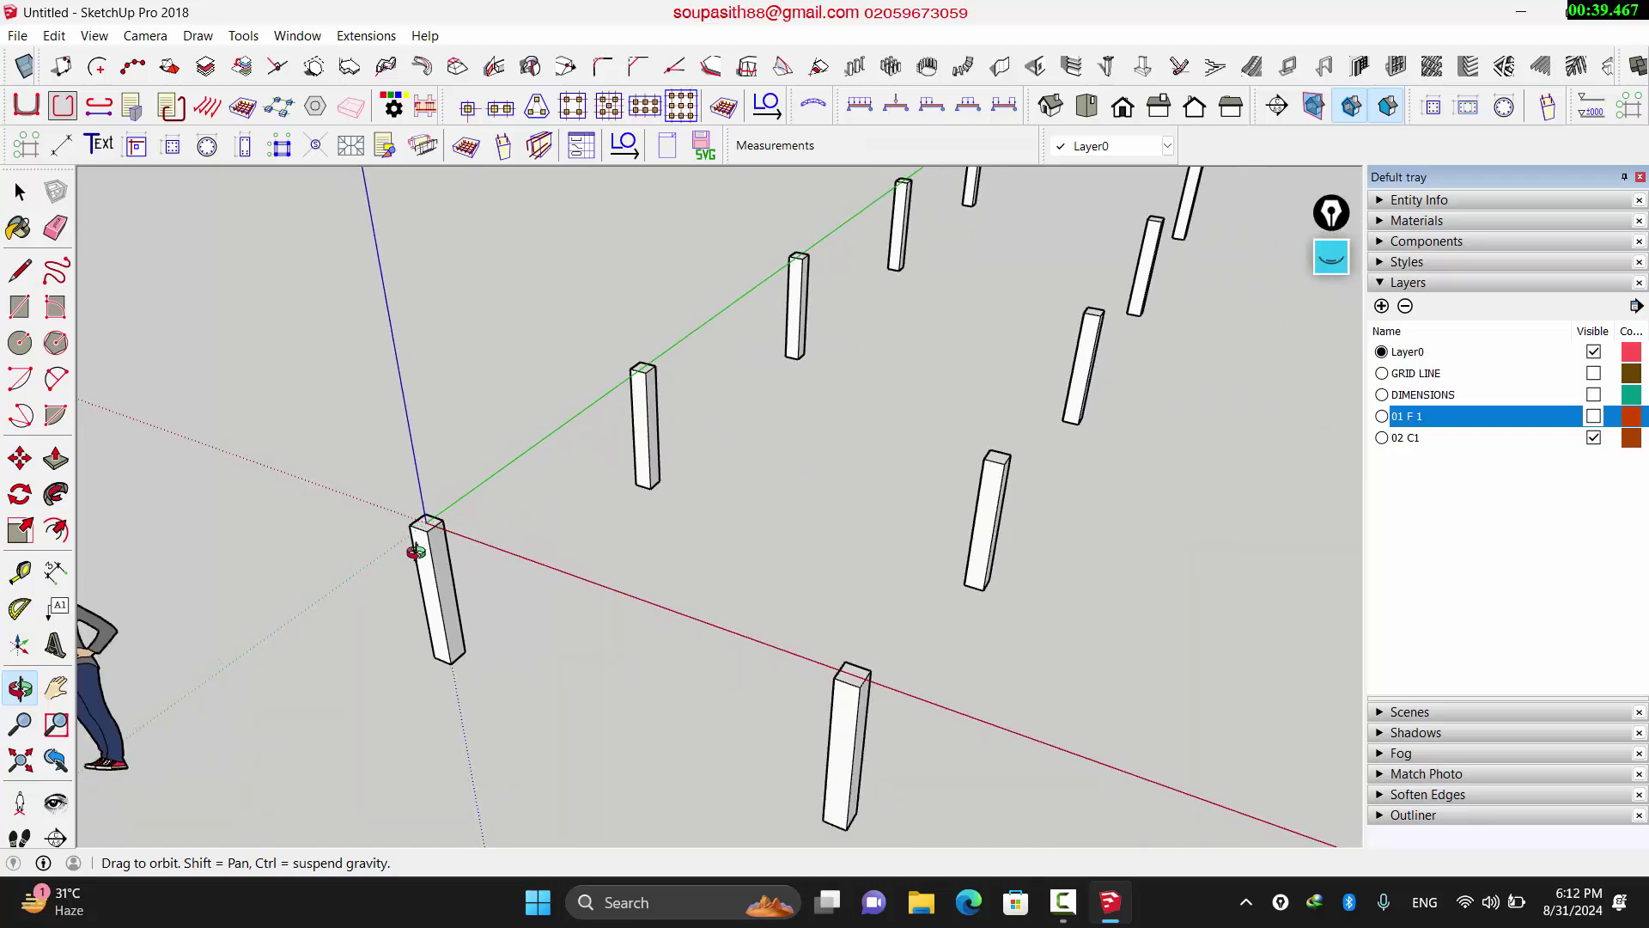
pyautogui.scroll(2, 437, 539)
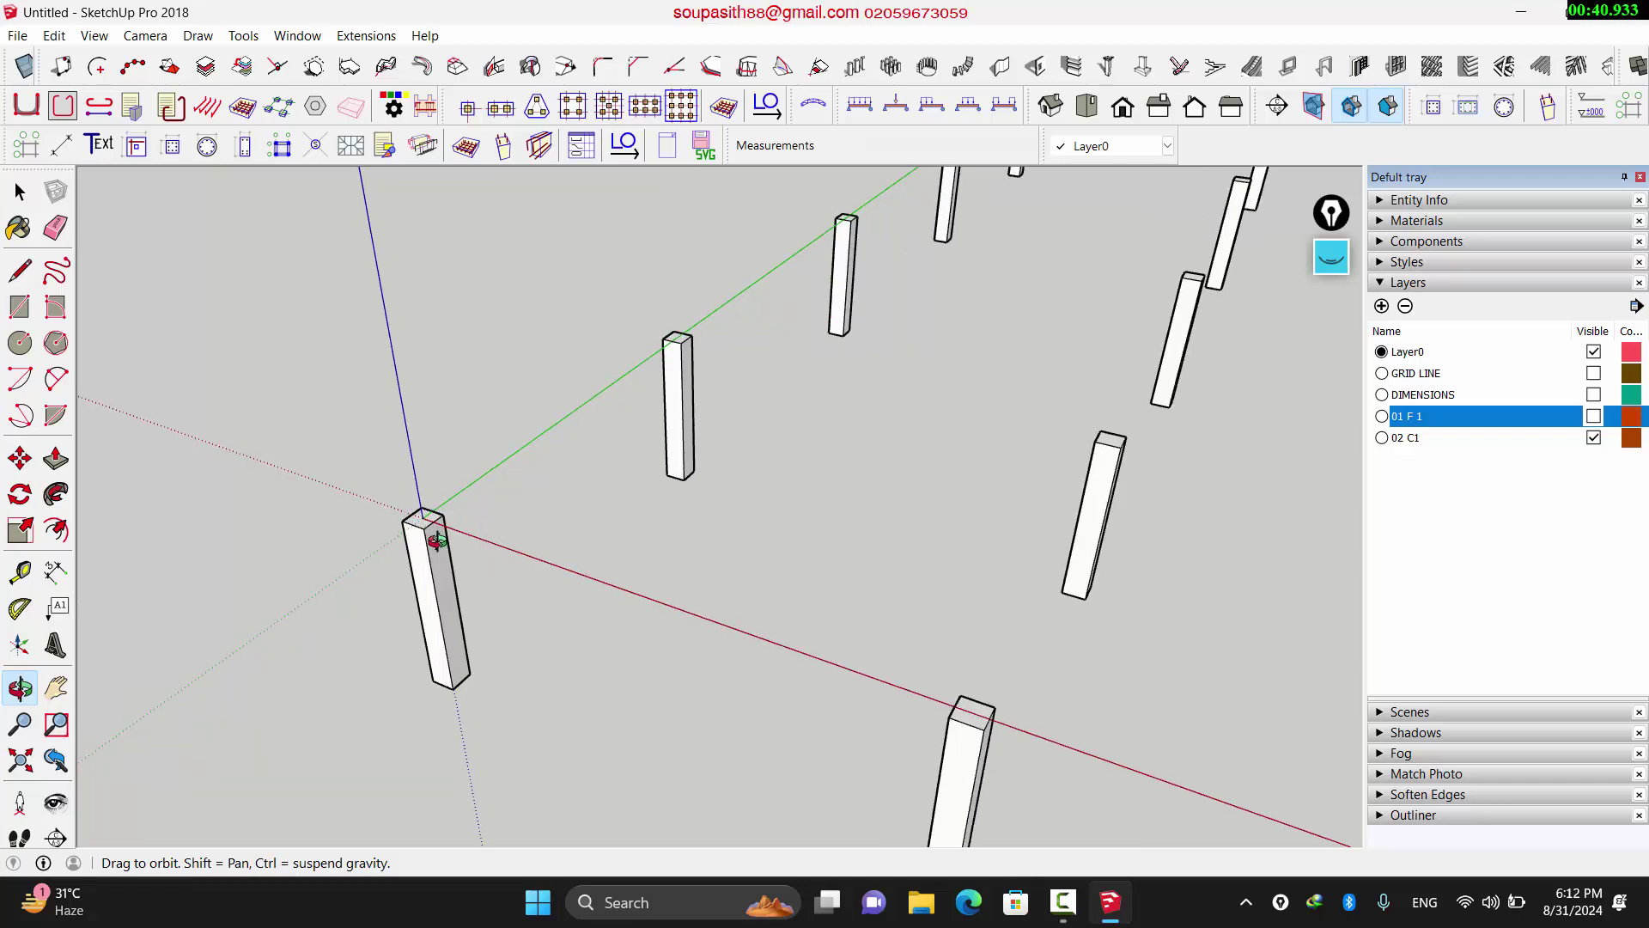
pyautogui.scroll(1, 438, 539)
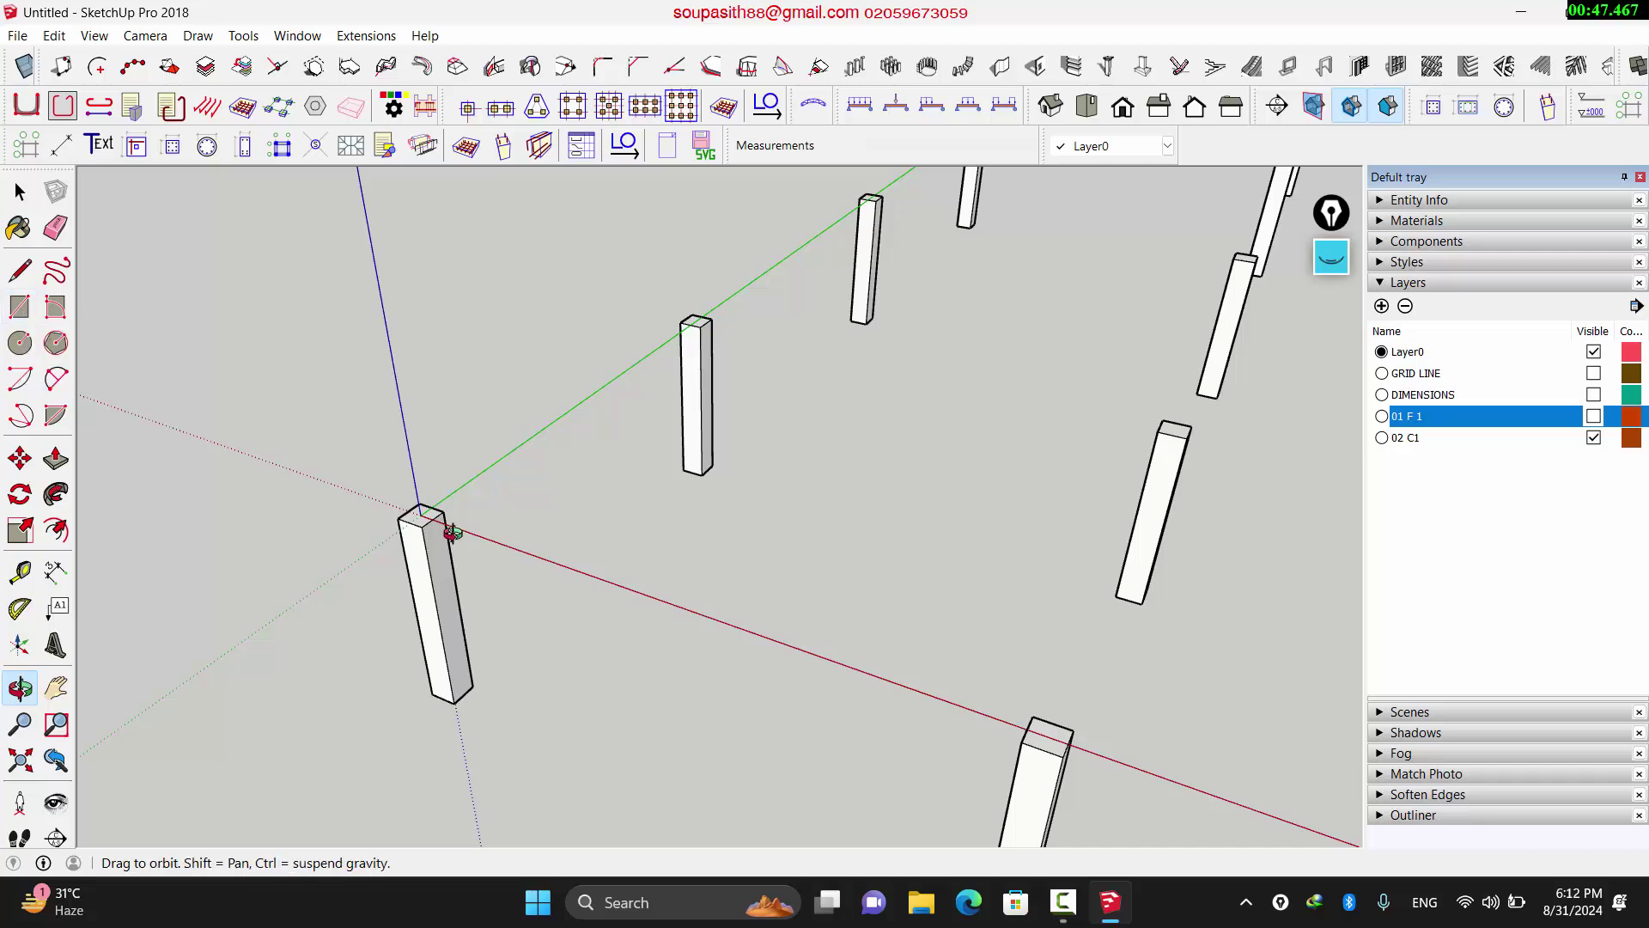
pyautogui.click(24, 311)
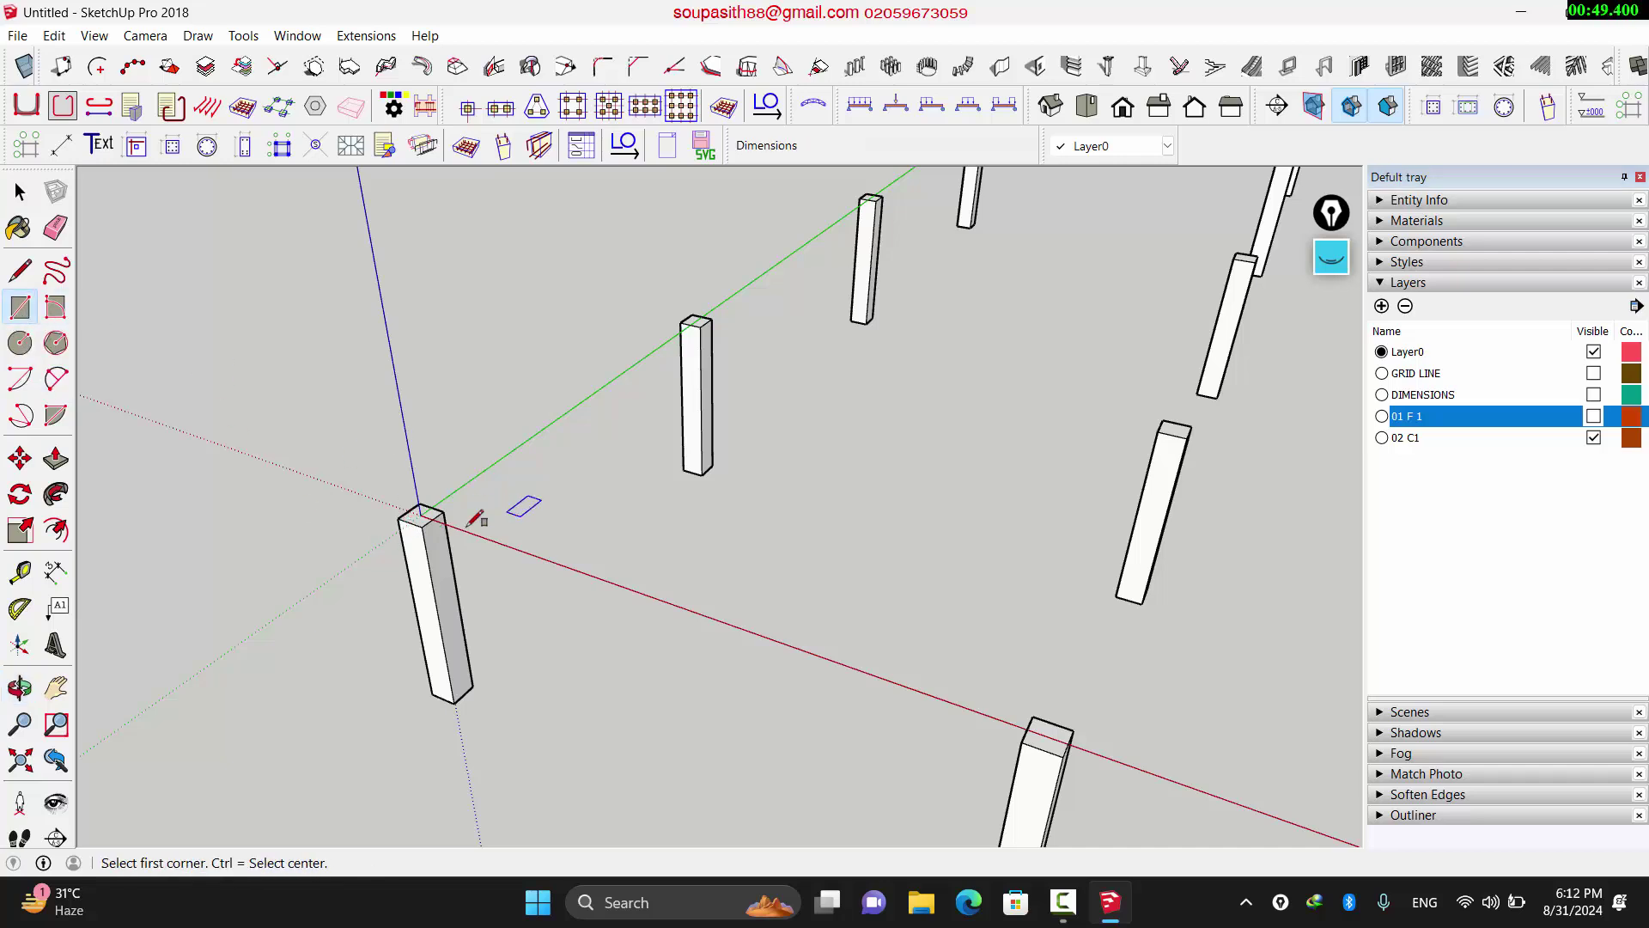
pyautogui.scroll(1, 419, 519)
pyautogui.scroll(-2, 421, 521)
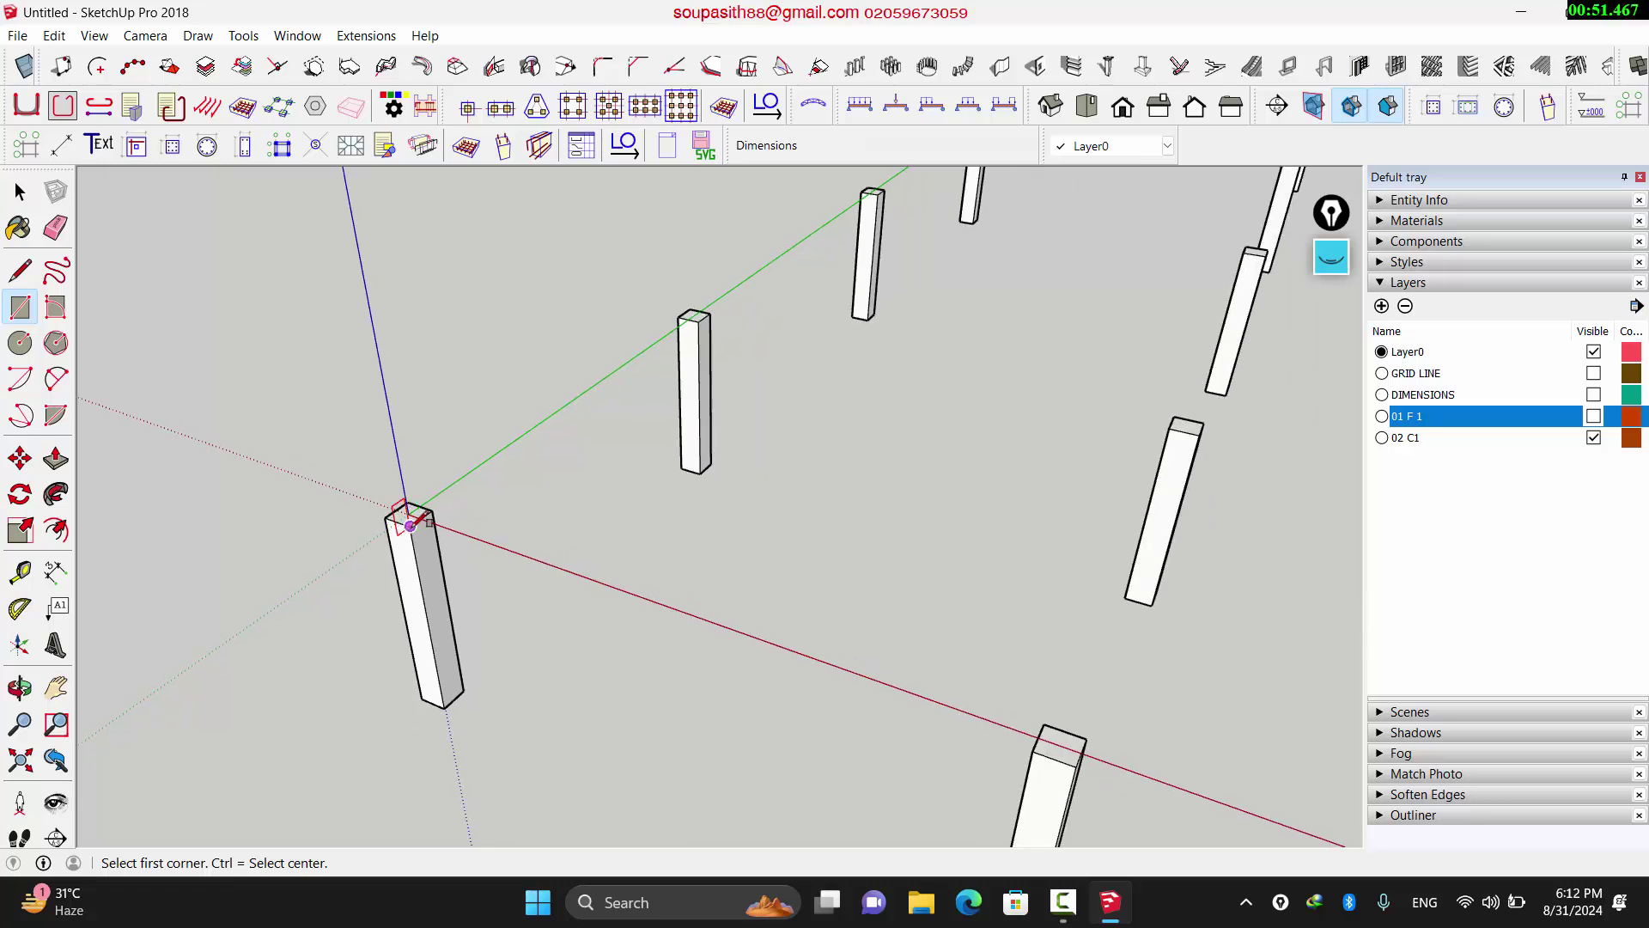
pyautogui.click(410, 526)
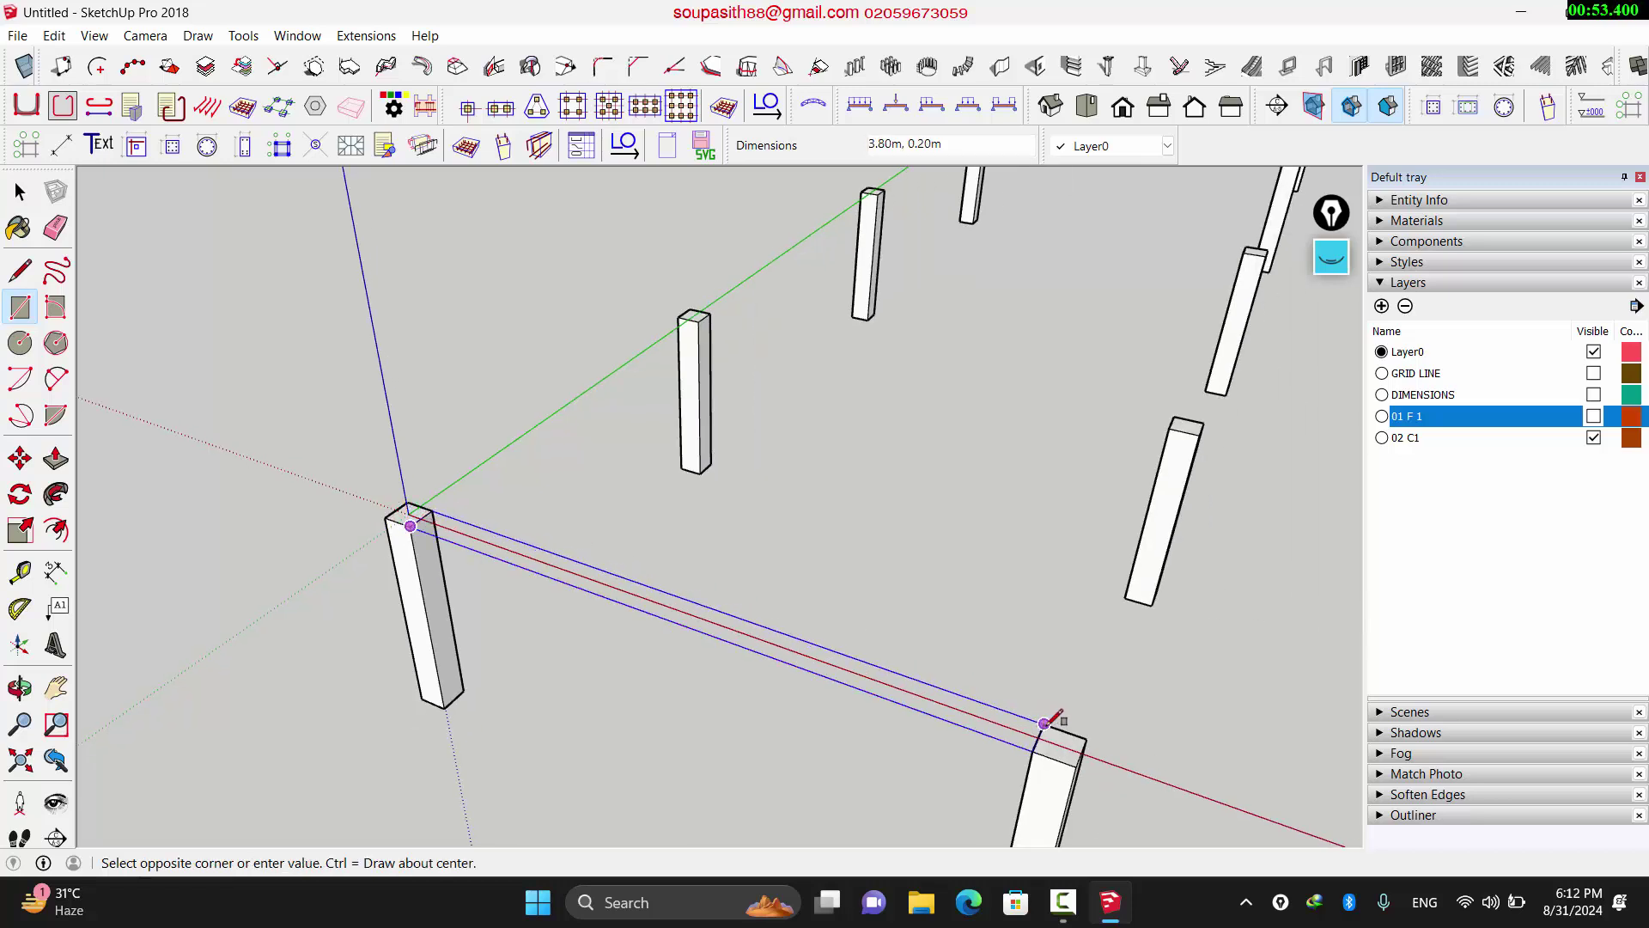
pyautogui.click(1050, 723)
pyautogui.scroll(1, 945, 719)
pyautogui.scroll(-2, 884, 679)
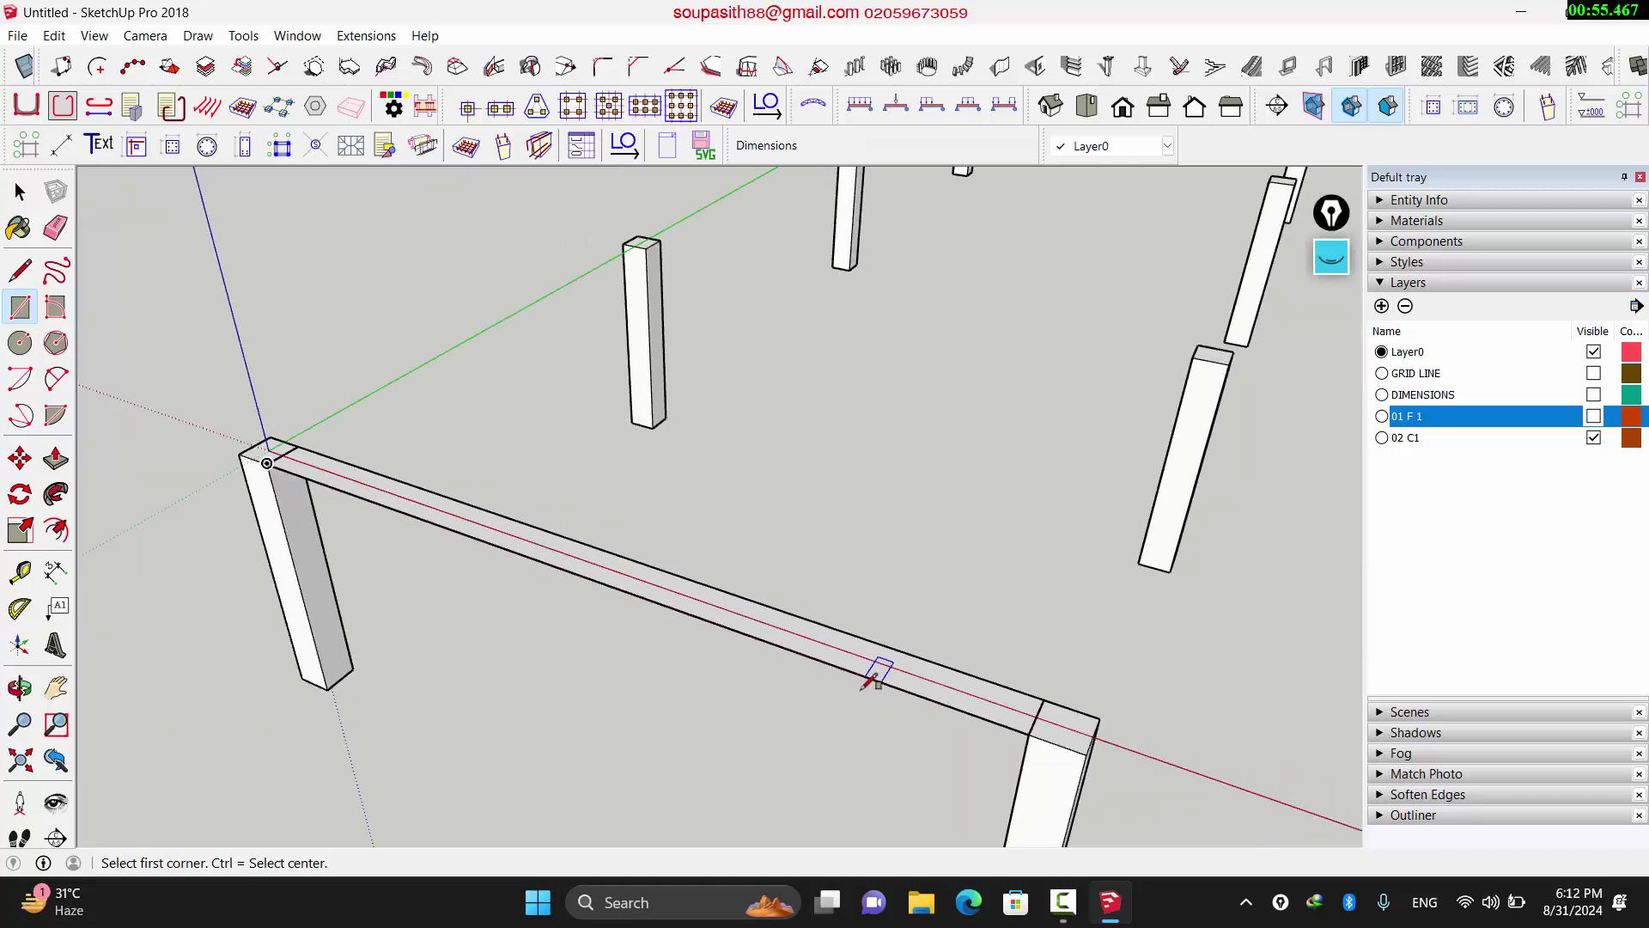
# Step: Push/Pull the rectangle between the two columns upward by 10 cm to form a beam
pyautogui.press('space')
pyautogui.scroll(1, 896, 686)
pyautogui.click(900, 685)
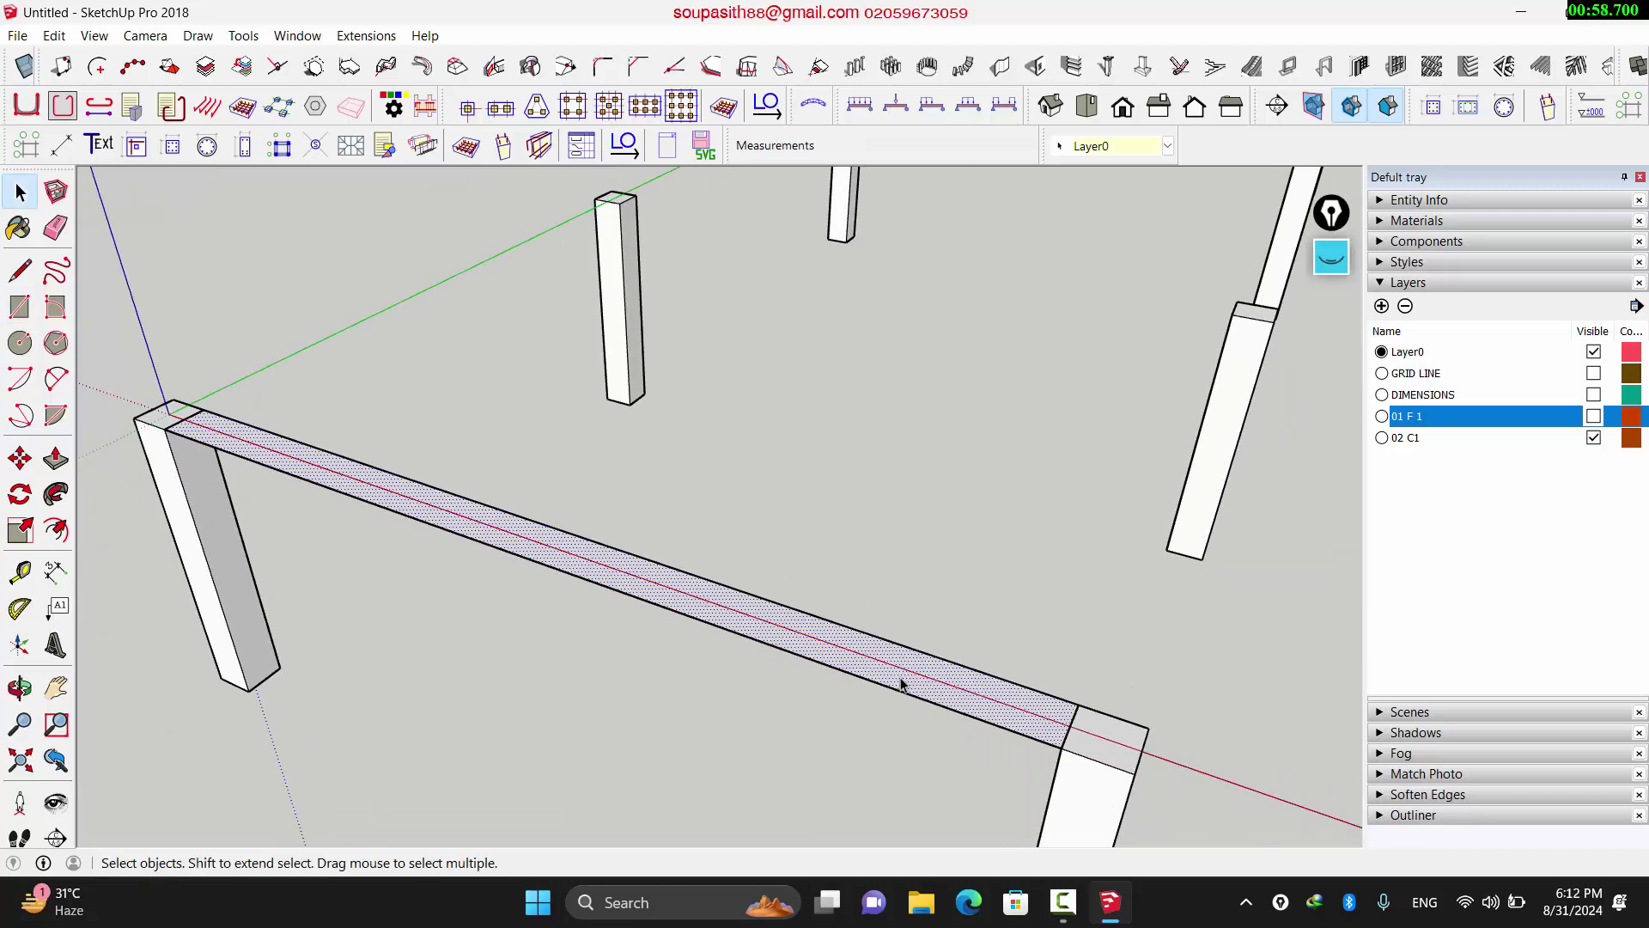
pyautogui.press('p')
pyautogui.scroll(1, 900, 684)
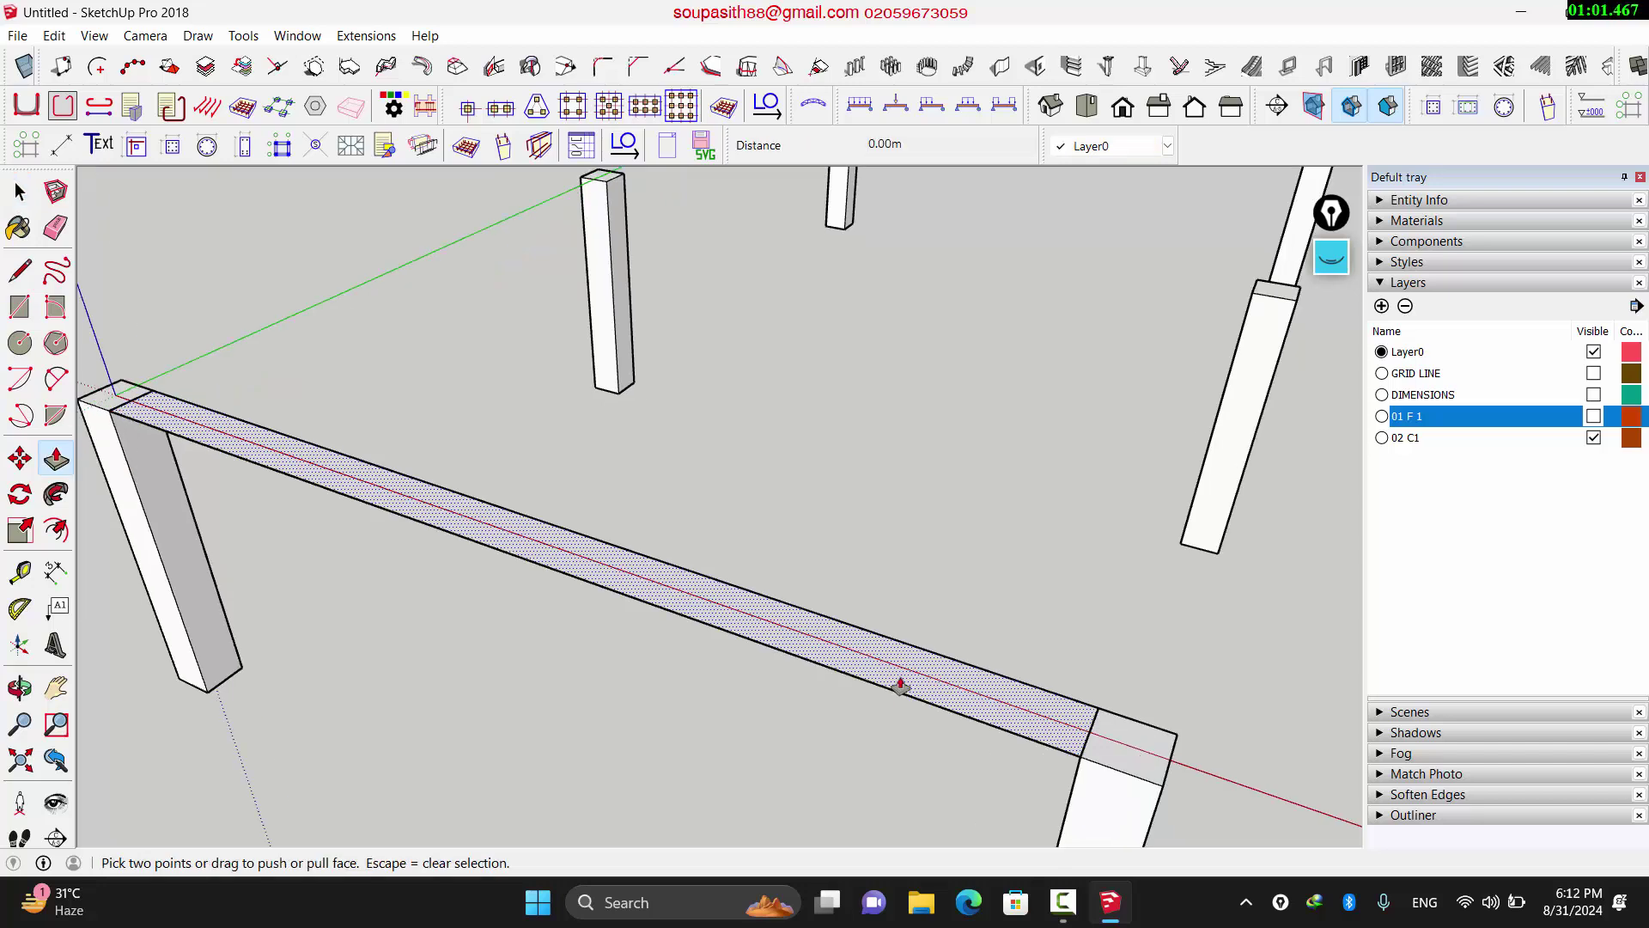
pyautogui.click(900, 685)
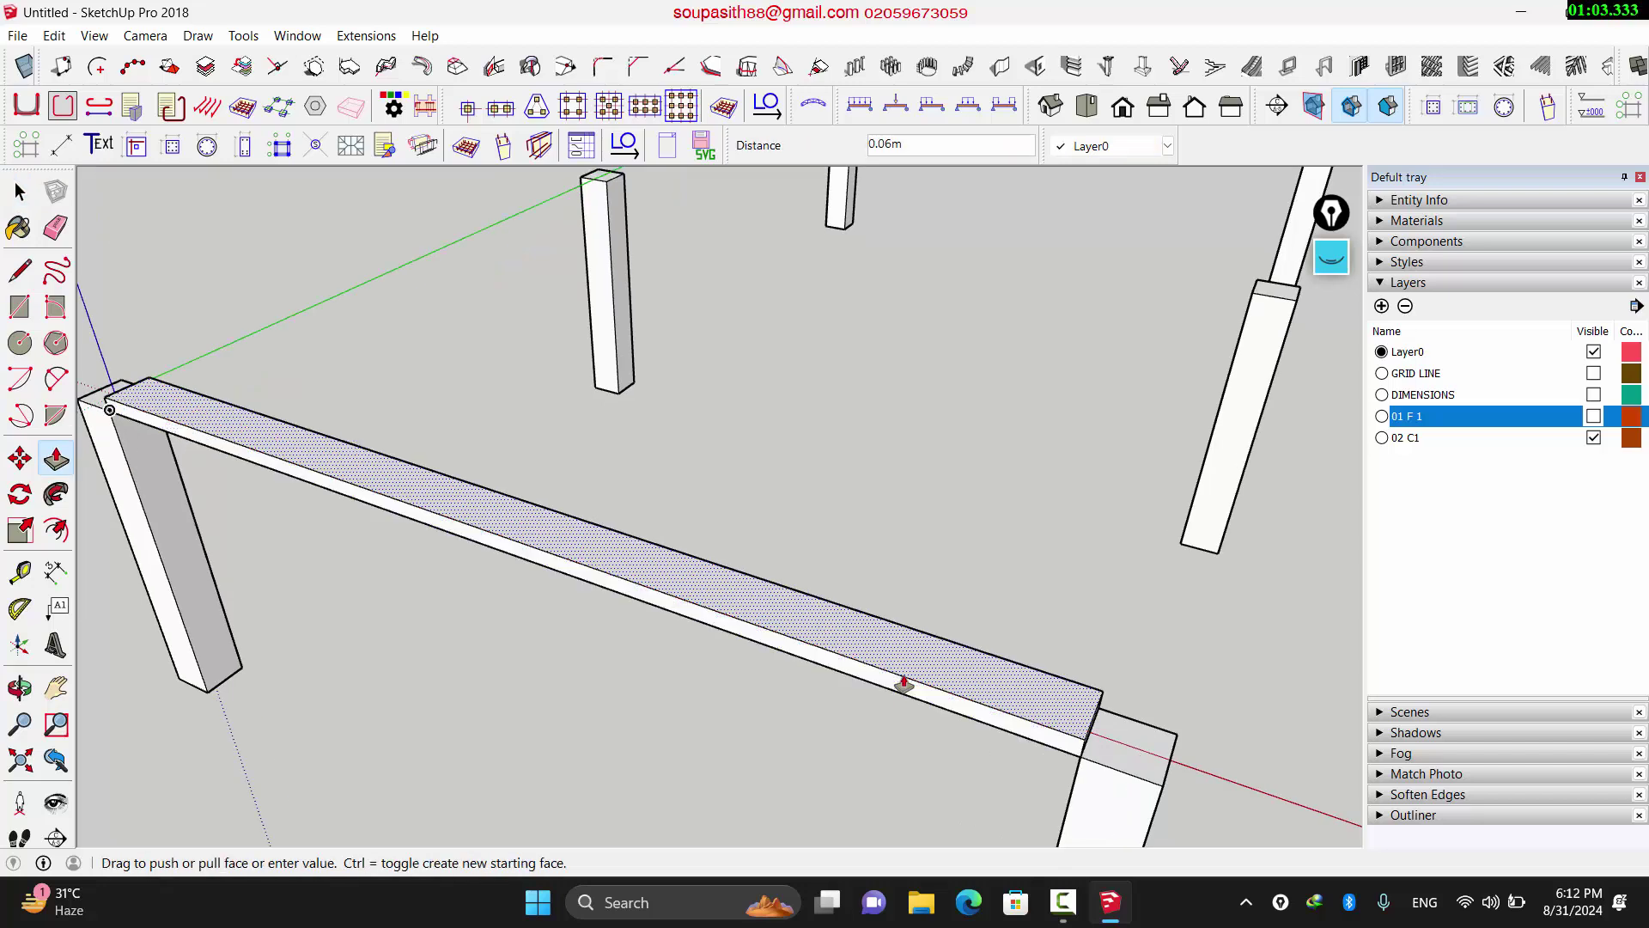
pyautogui.click(906, 636)
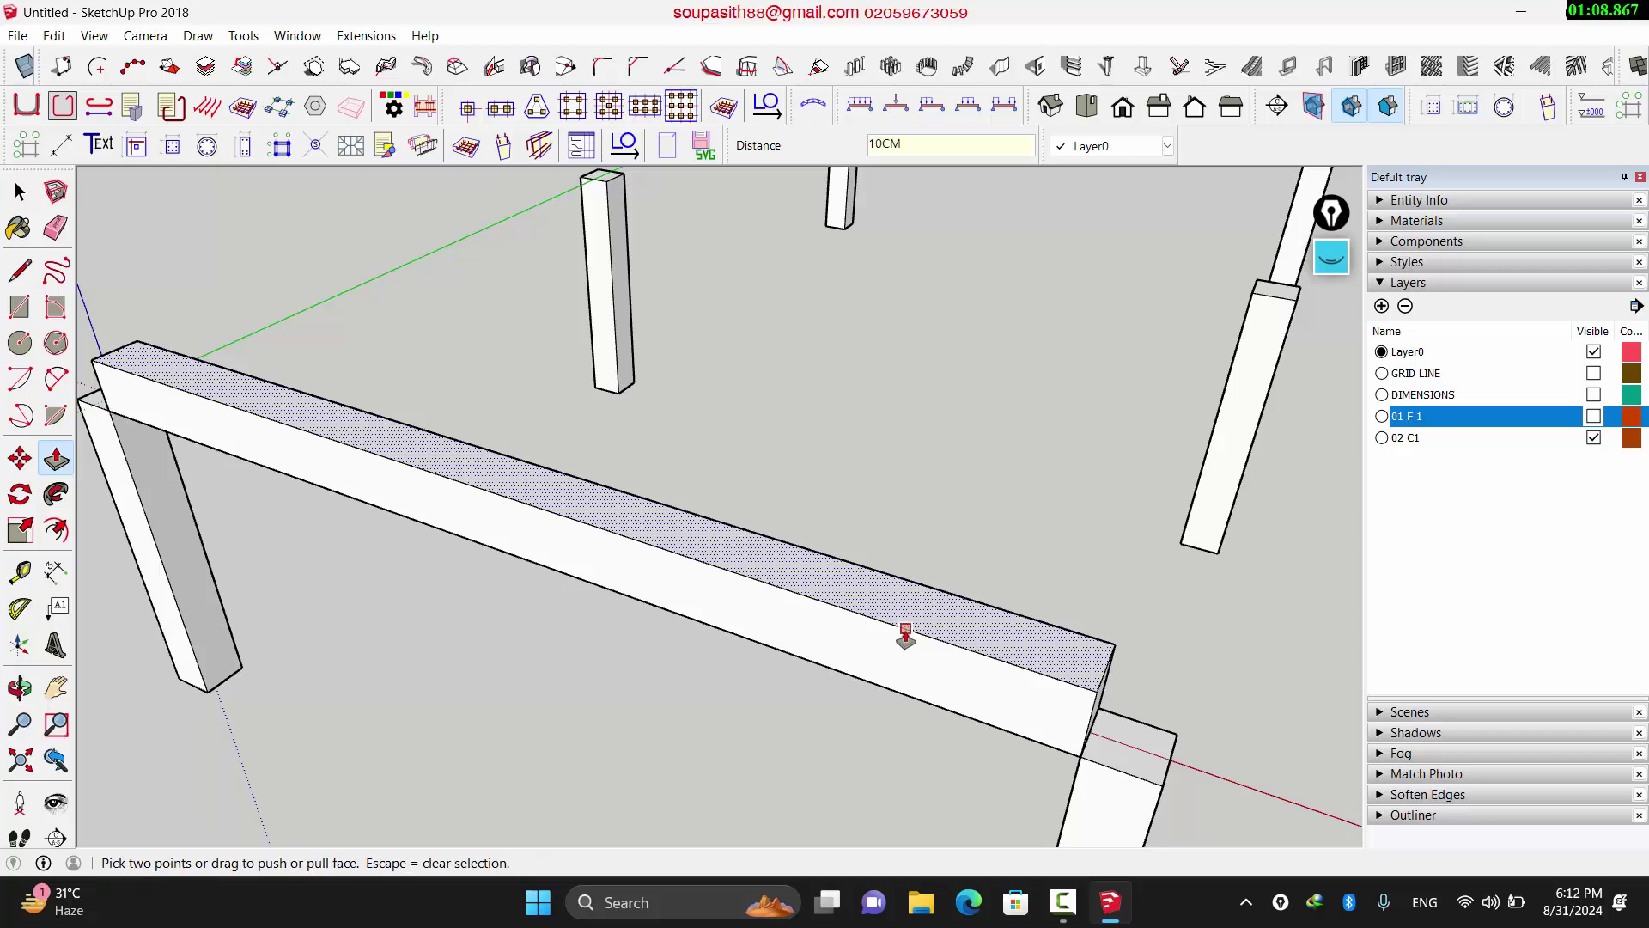
pyautogui.click(905, 636)
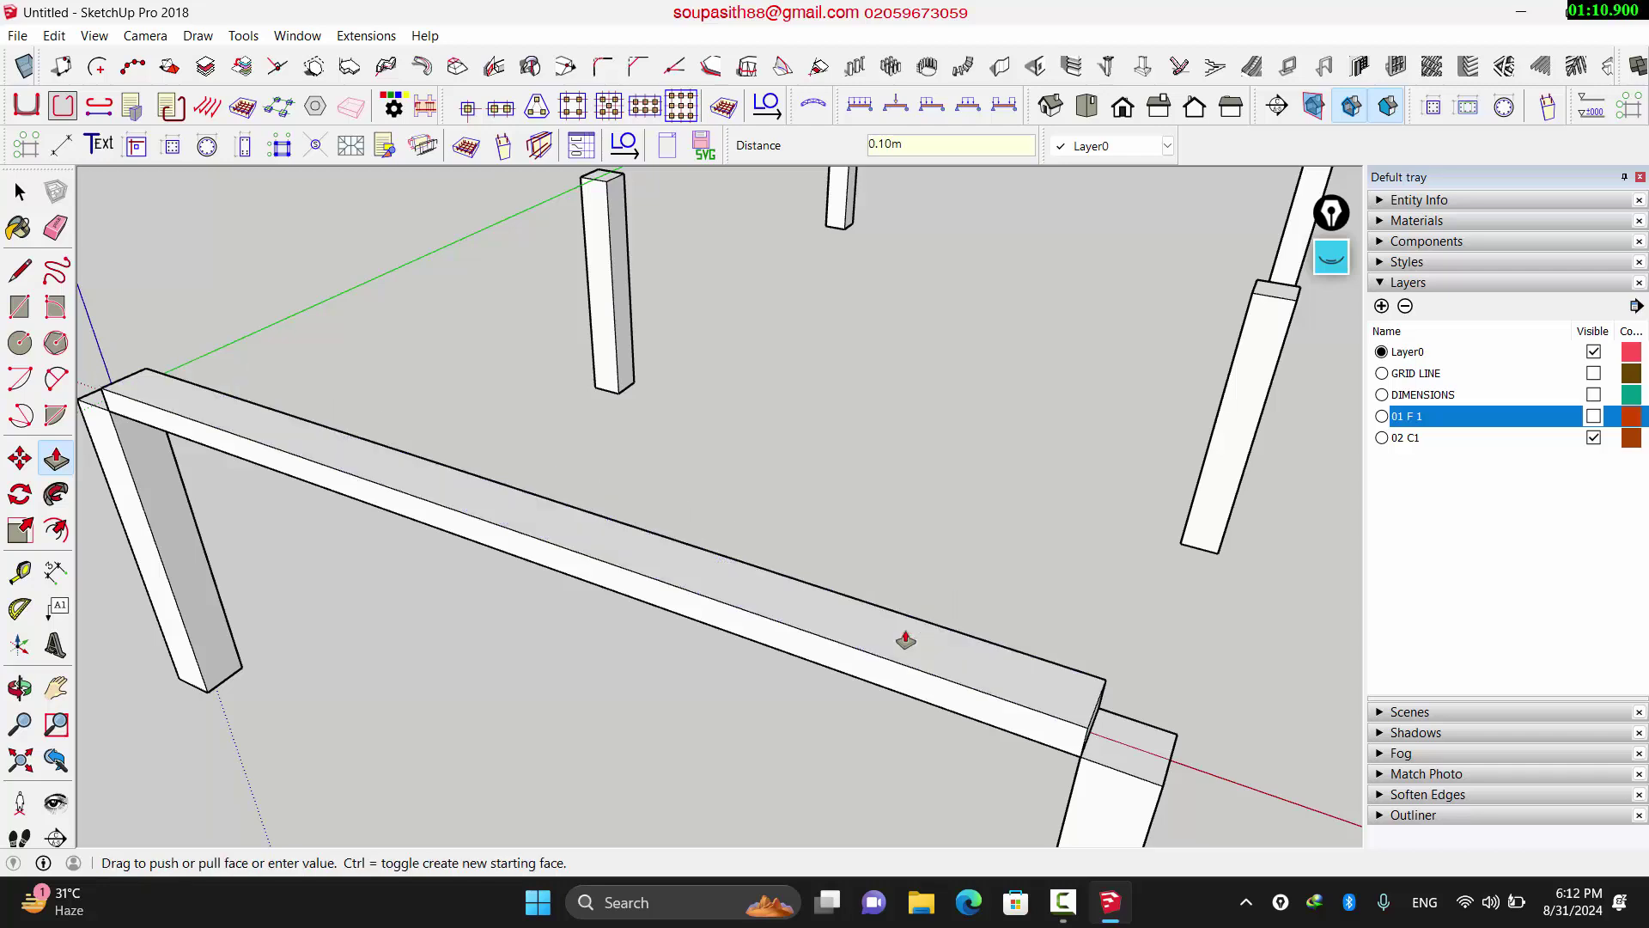
pyautogui.press('space')
# Step: Start making the whole beam a component and enter K as its definition name
pyautogui.tripleClick(906, 666)
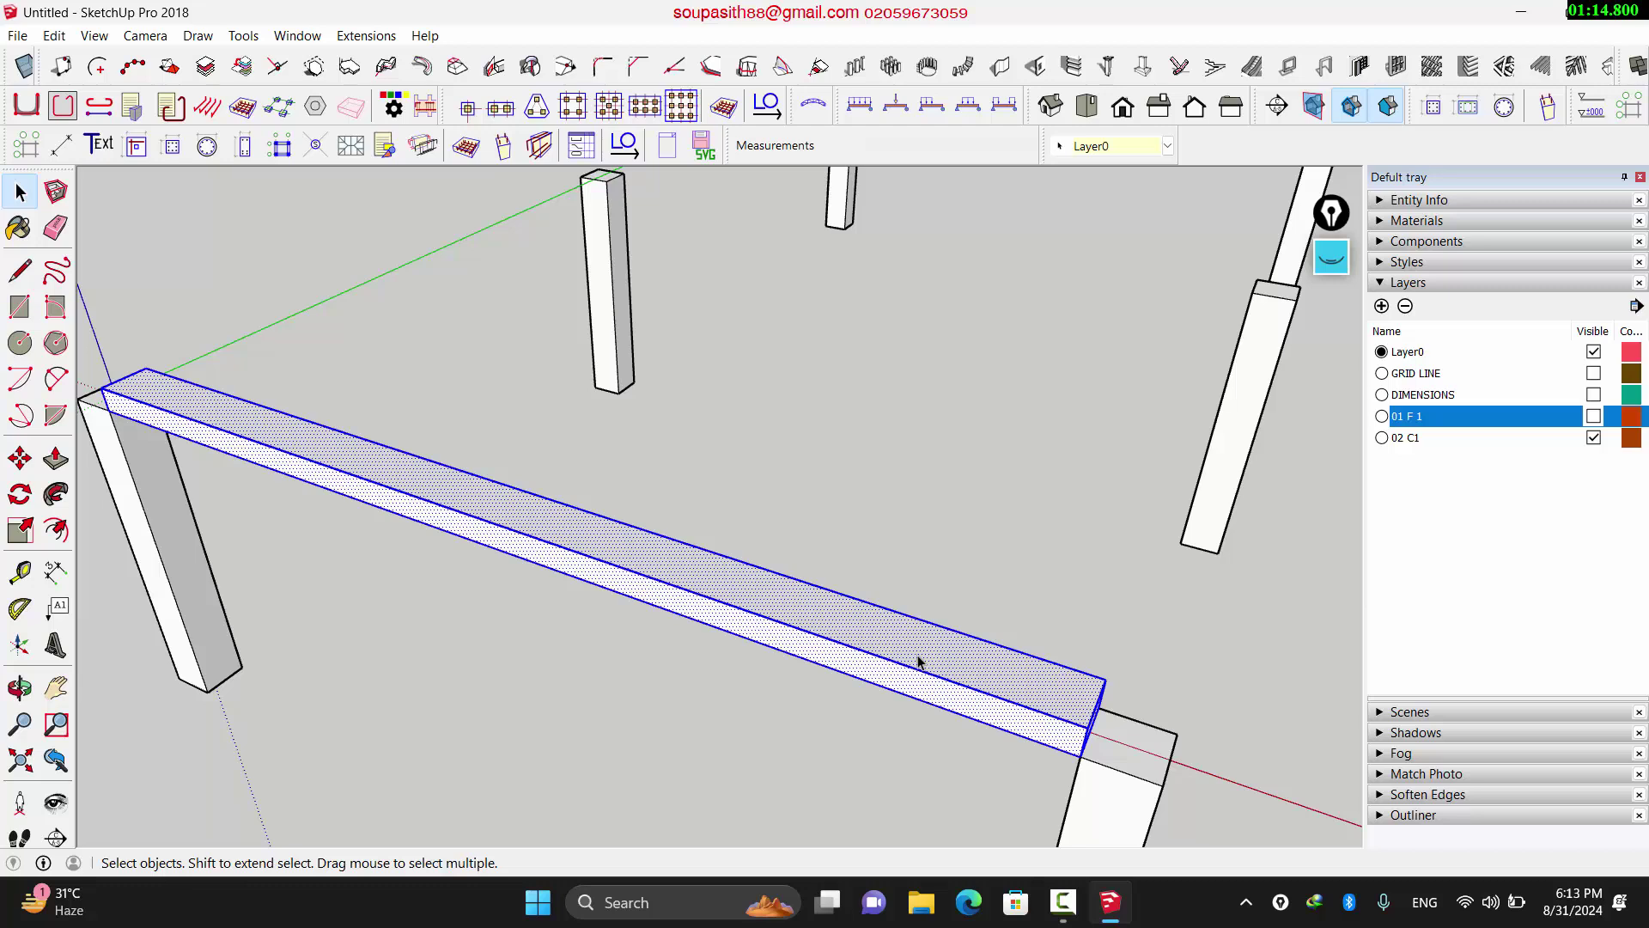
pyautogui.rightClick(918, 662)
pyautogui.click(949, 158)
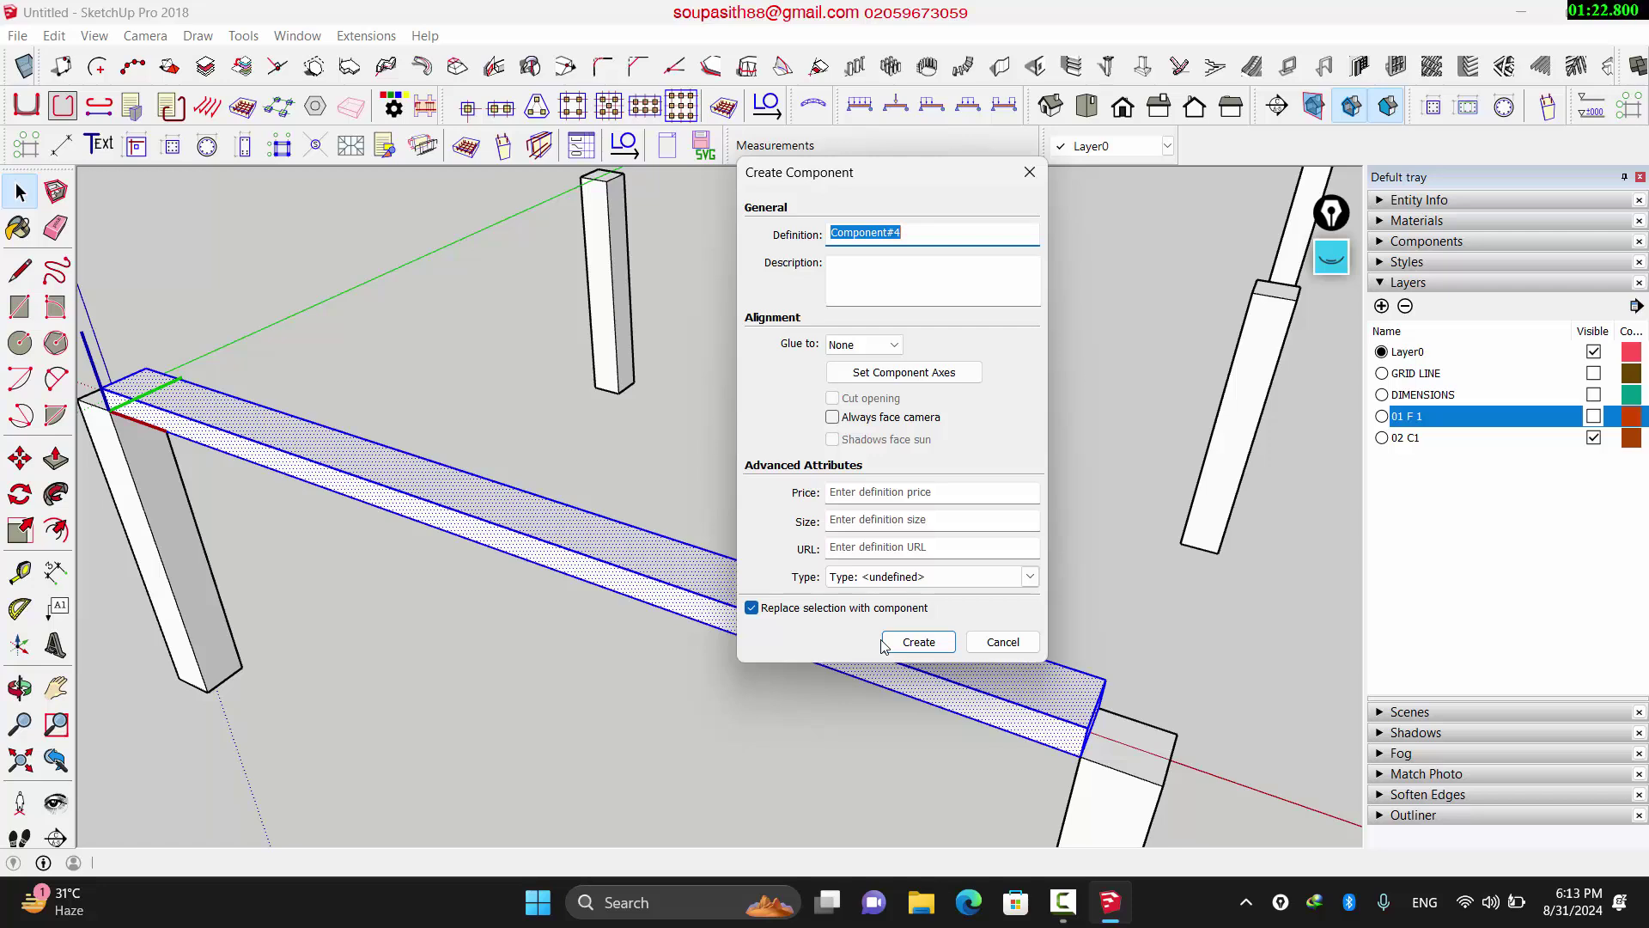
pyautogui.write('K')
# Step: Switch the keyboard input language to Thai and create the beam component, replacing the selection
pyautogui.press('super+space')
pyautogui.press('super+space')
pyautogui.press('super+space')
pyautogui.press('super+space')
pyautogui.press('super+space')
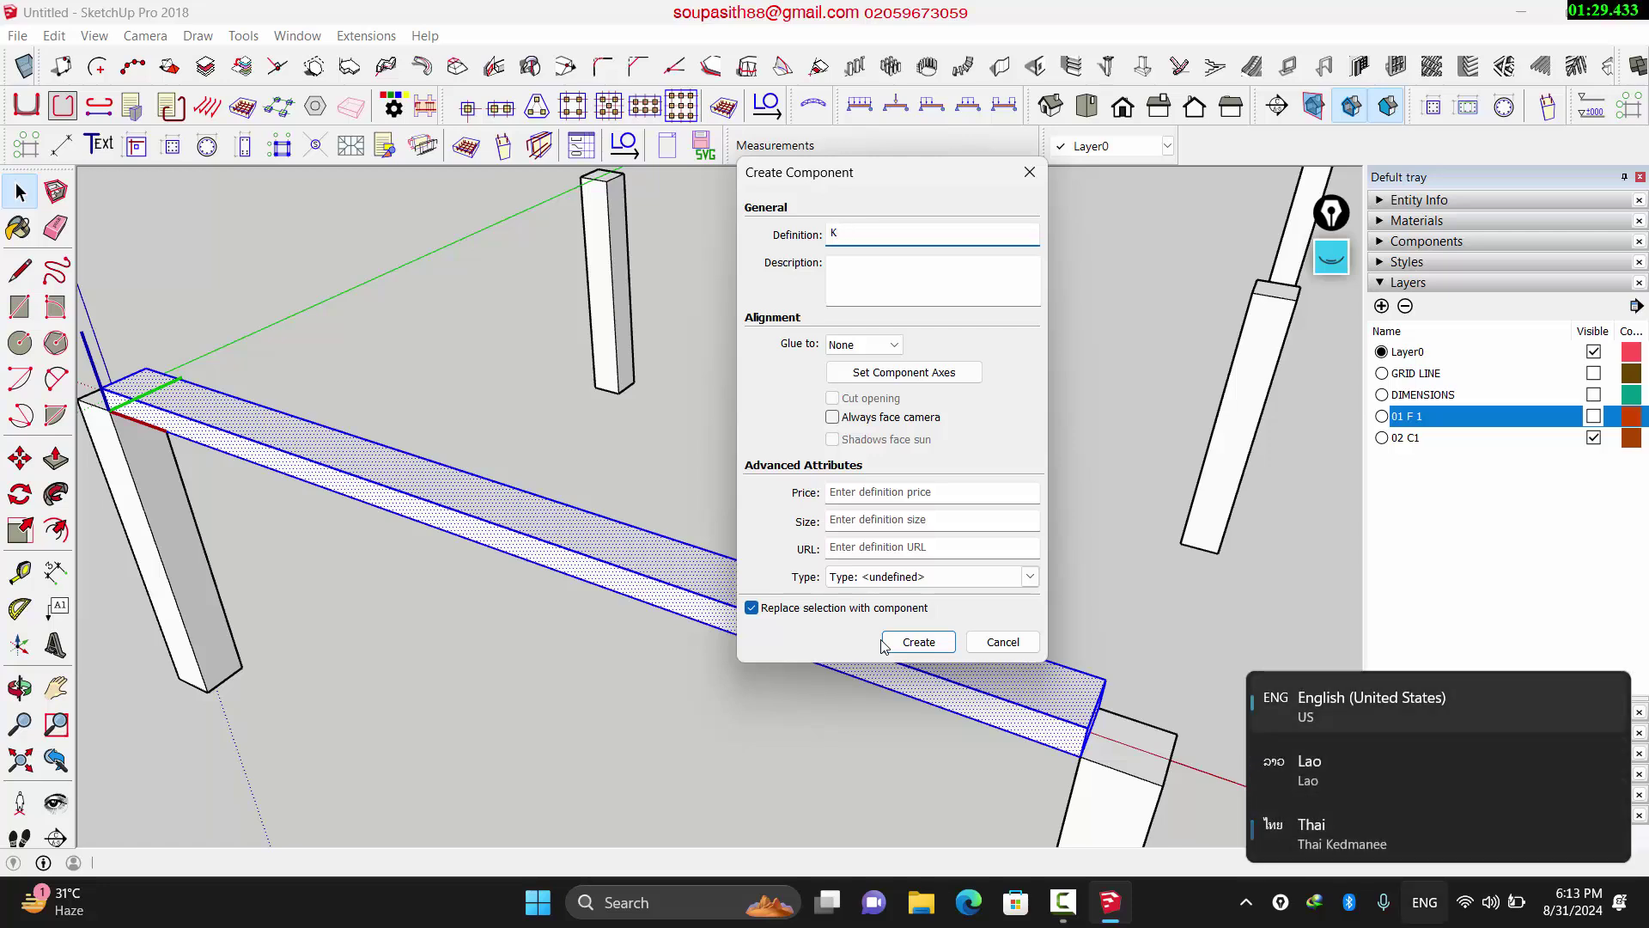
pyautogui.press('super+space')
pyautogui.press('super+space')
pyautogui.press('super+space')
pyautogui.press('super+space')
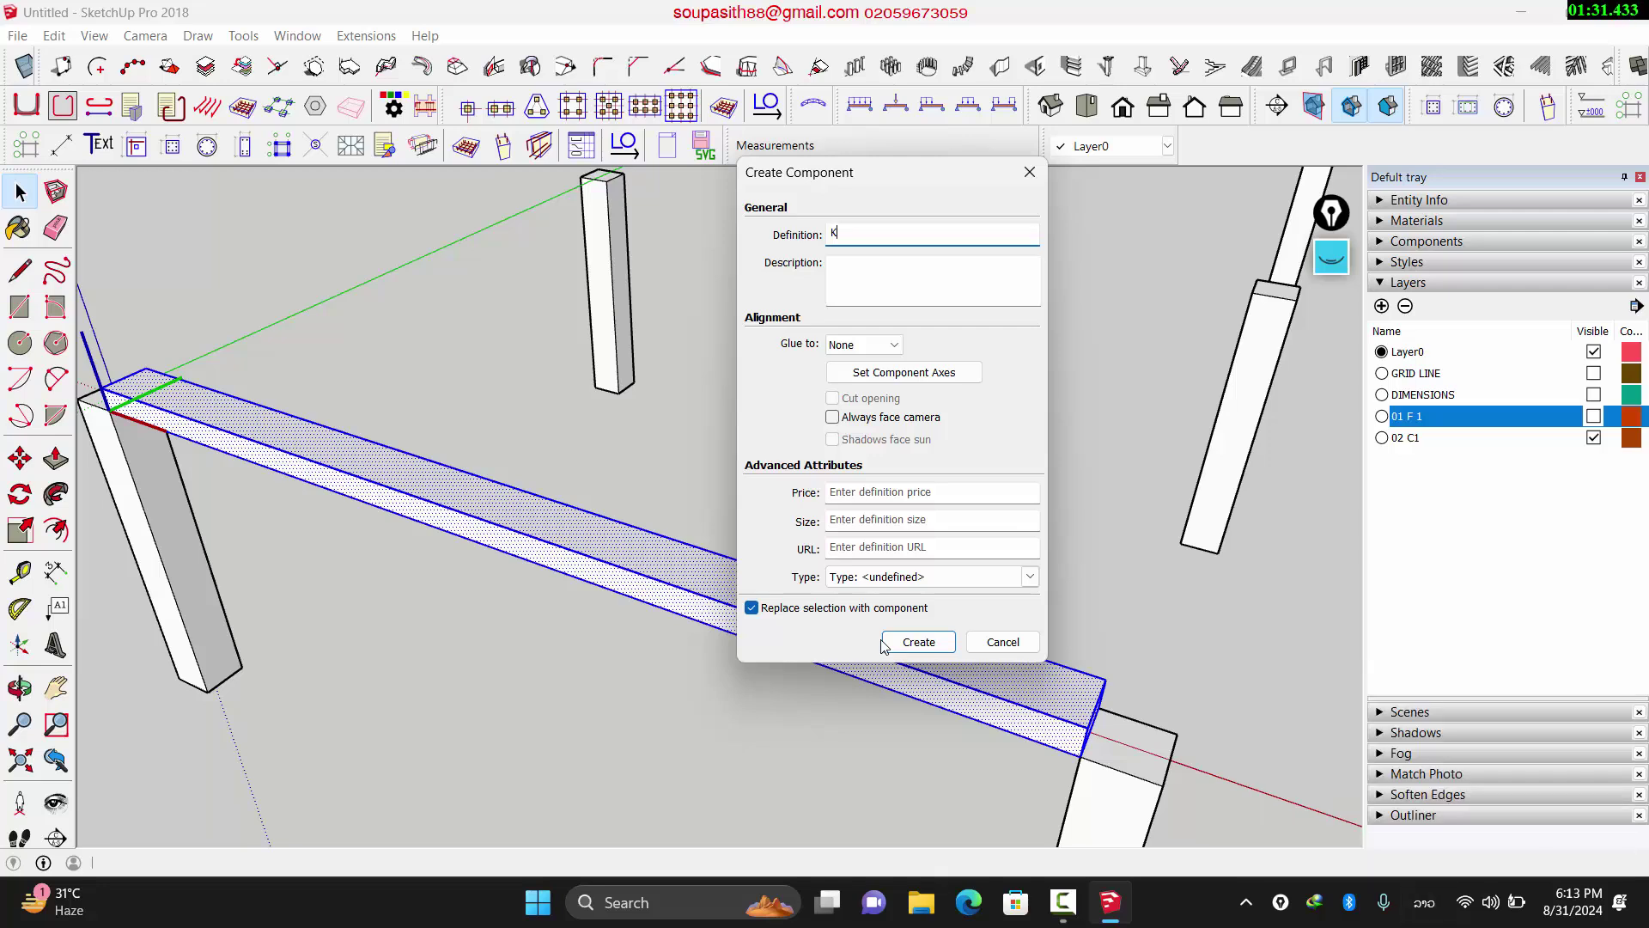
pyautogui.press('super+space')
pyautogui.press('super+space')
pyautogui.press('super+space')
pyautogui.press('super+space')
pyautogui.click(918, 642)
# Step: Move the beam component down 0.10 m so its top sits flush with the column tops, and deselect it
pyautogui.scroll(-5, 718, 699)
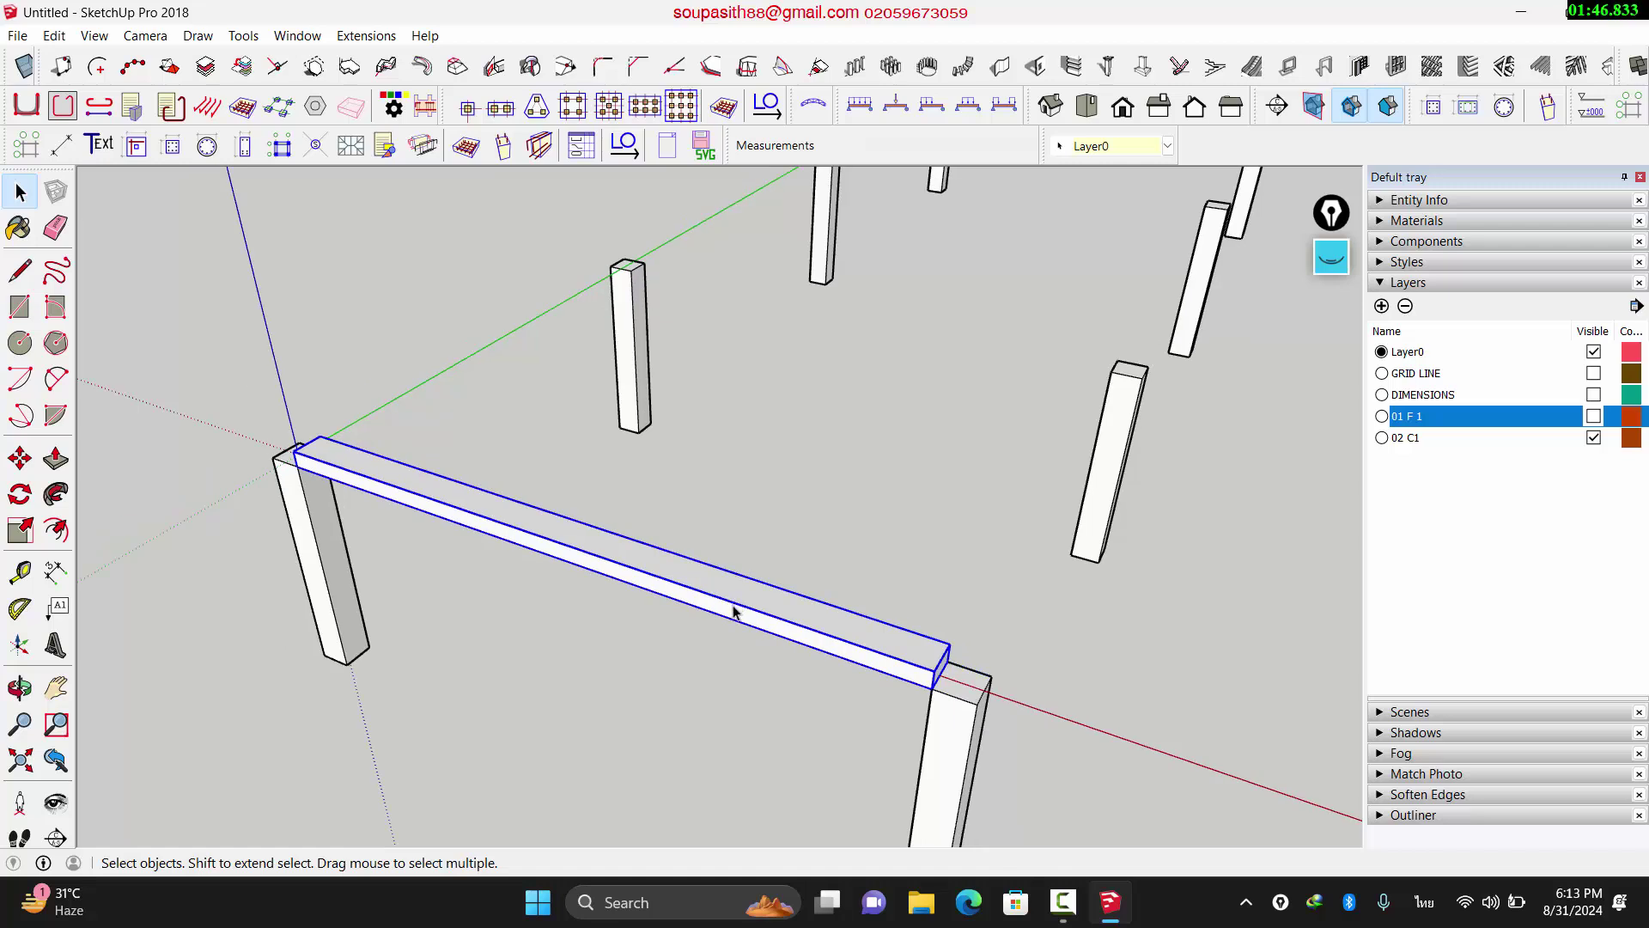
pyautogui.scroll(1, 968, 691)
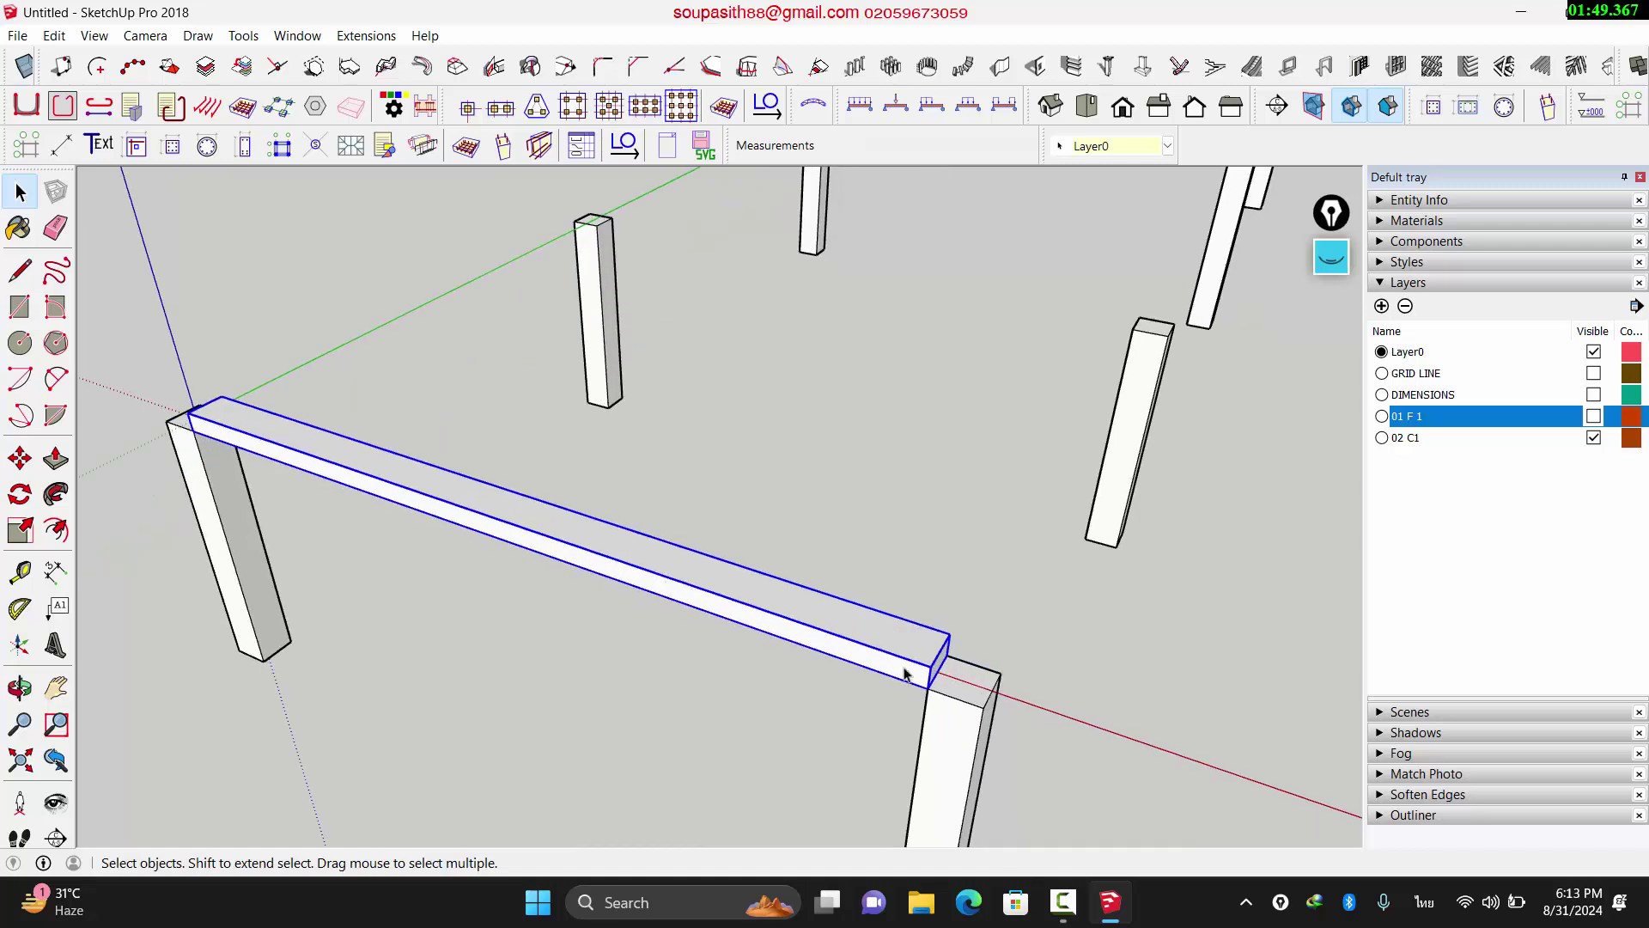
pyautogui.press('m')
pyautogui.scroll(1, 902, 633)
pyautogui.scroll(-2, 935, 560)
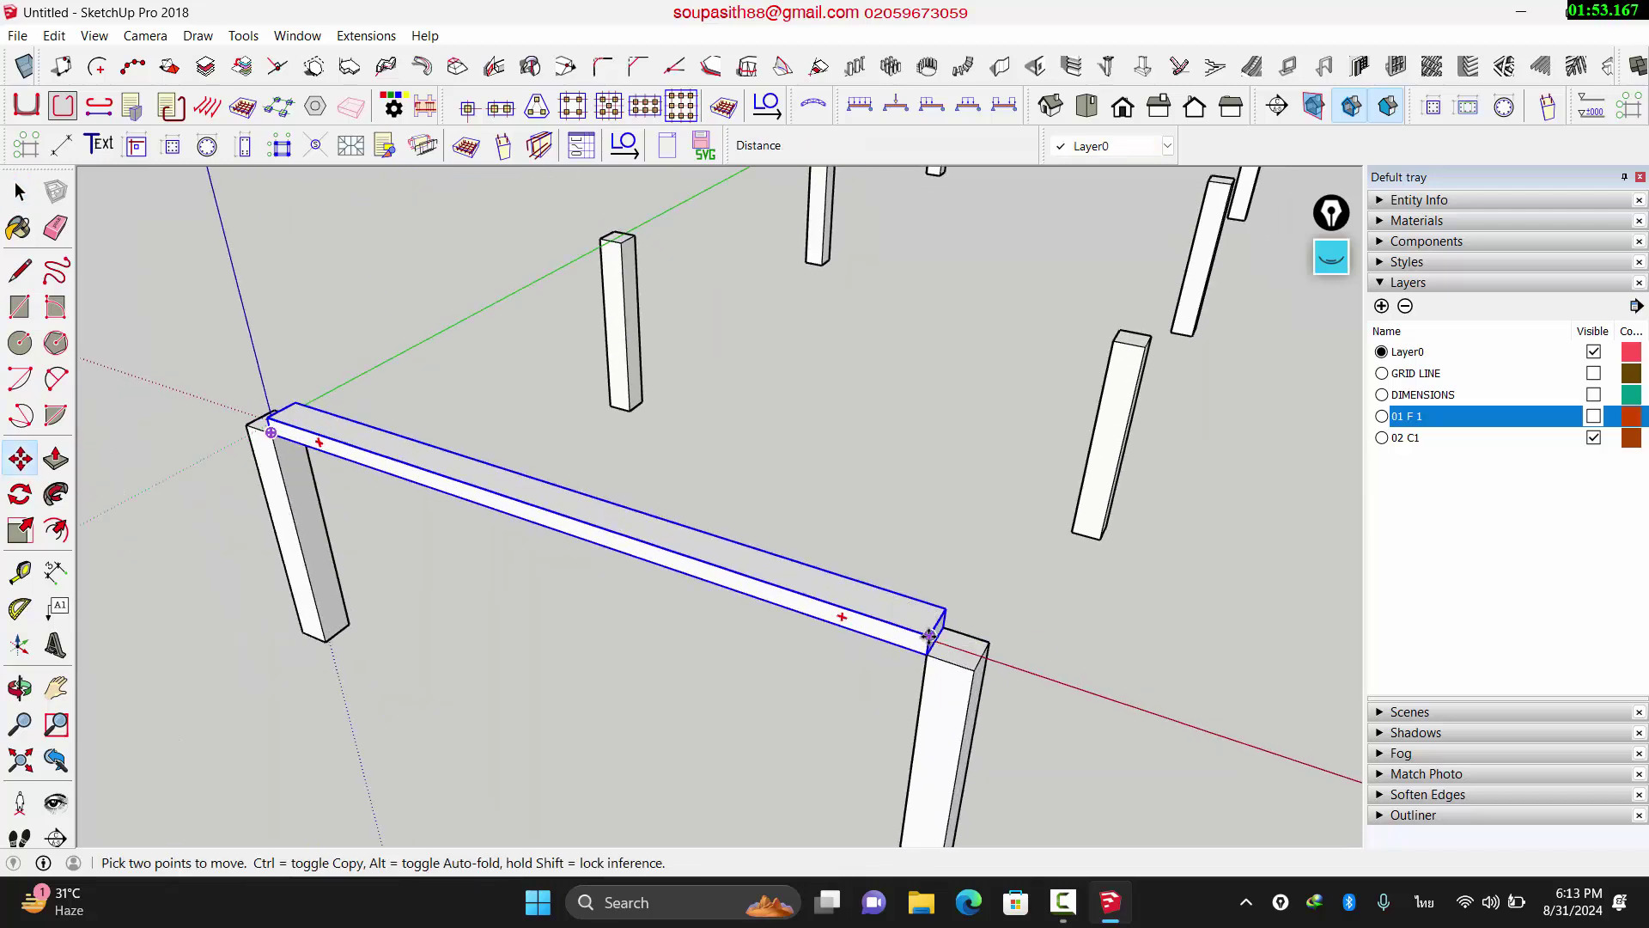
pyautogui.click(928, 637)
pyautogui.click(928, 655)
pyautogui.scroll(2, 915, 662)
pyautogui.press('space')
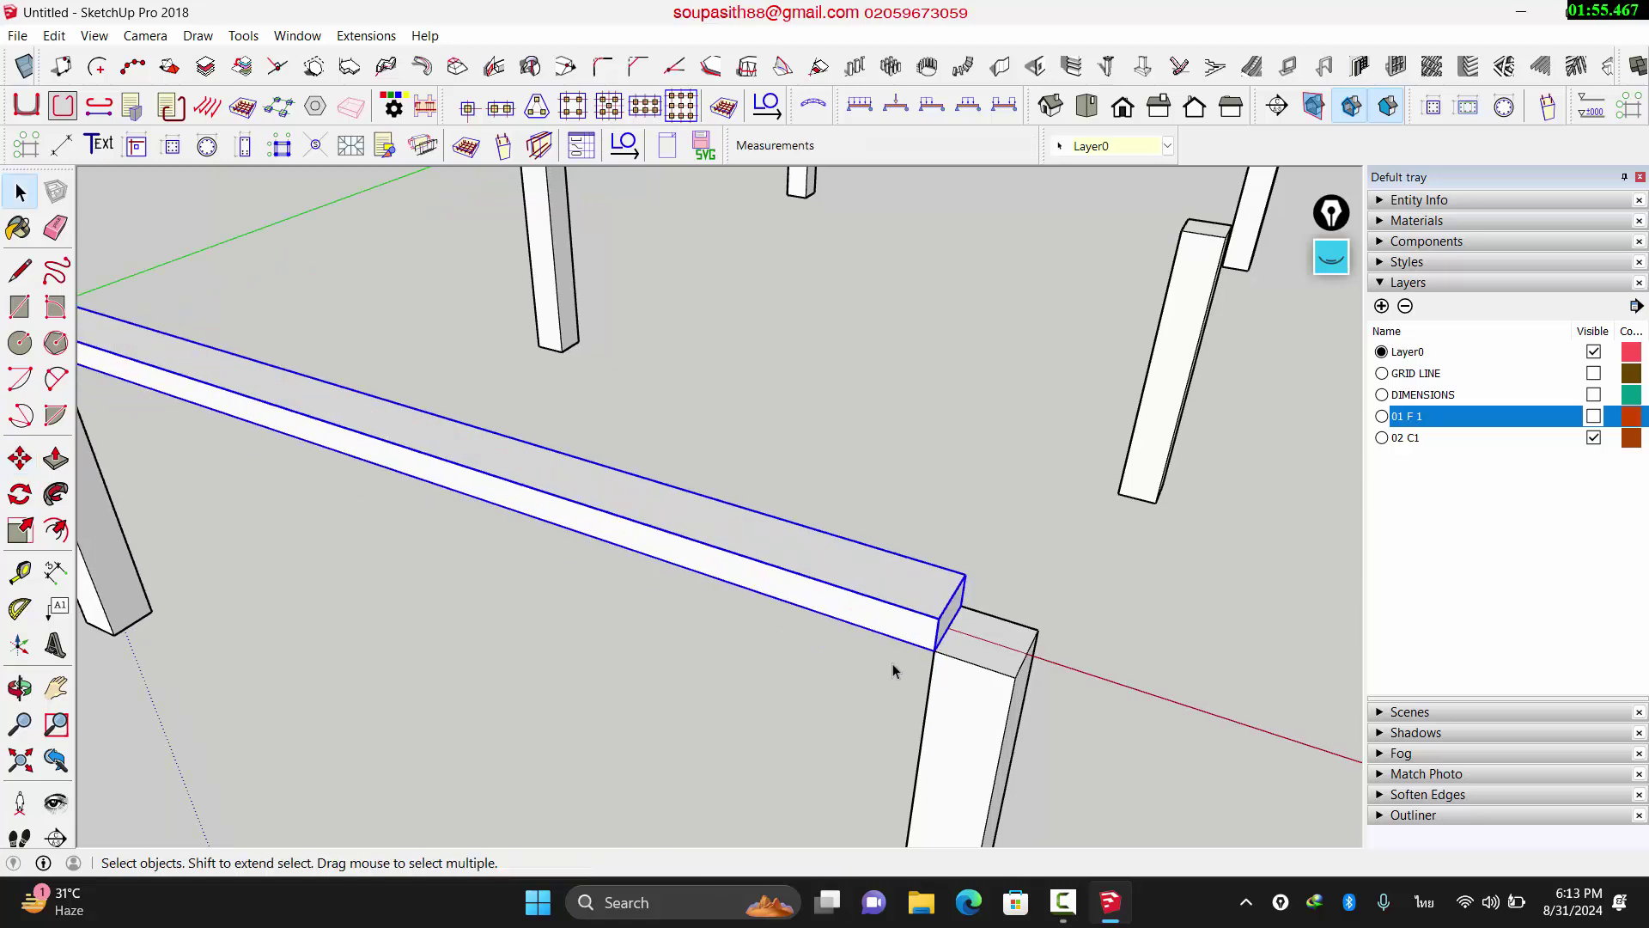
pyautogui.press('m')
pyautogui.click(792, 588)
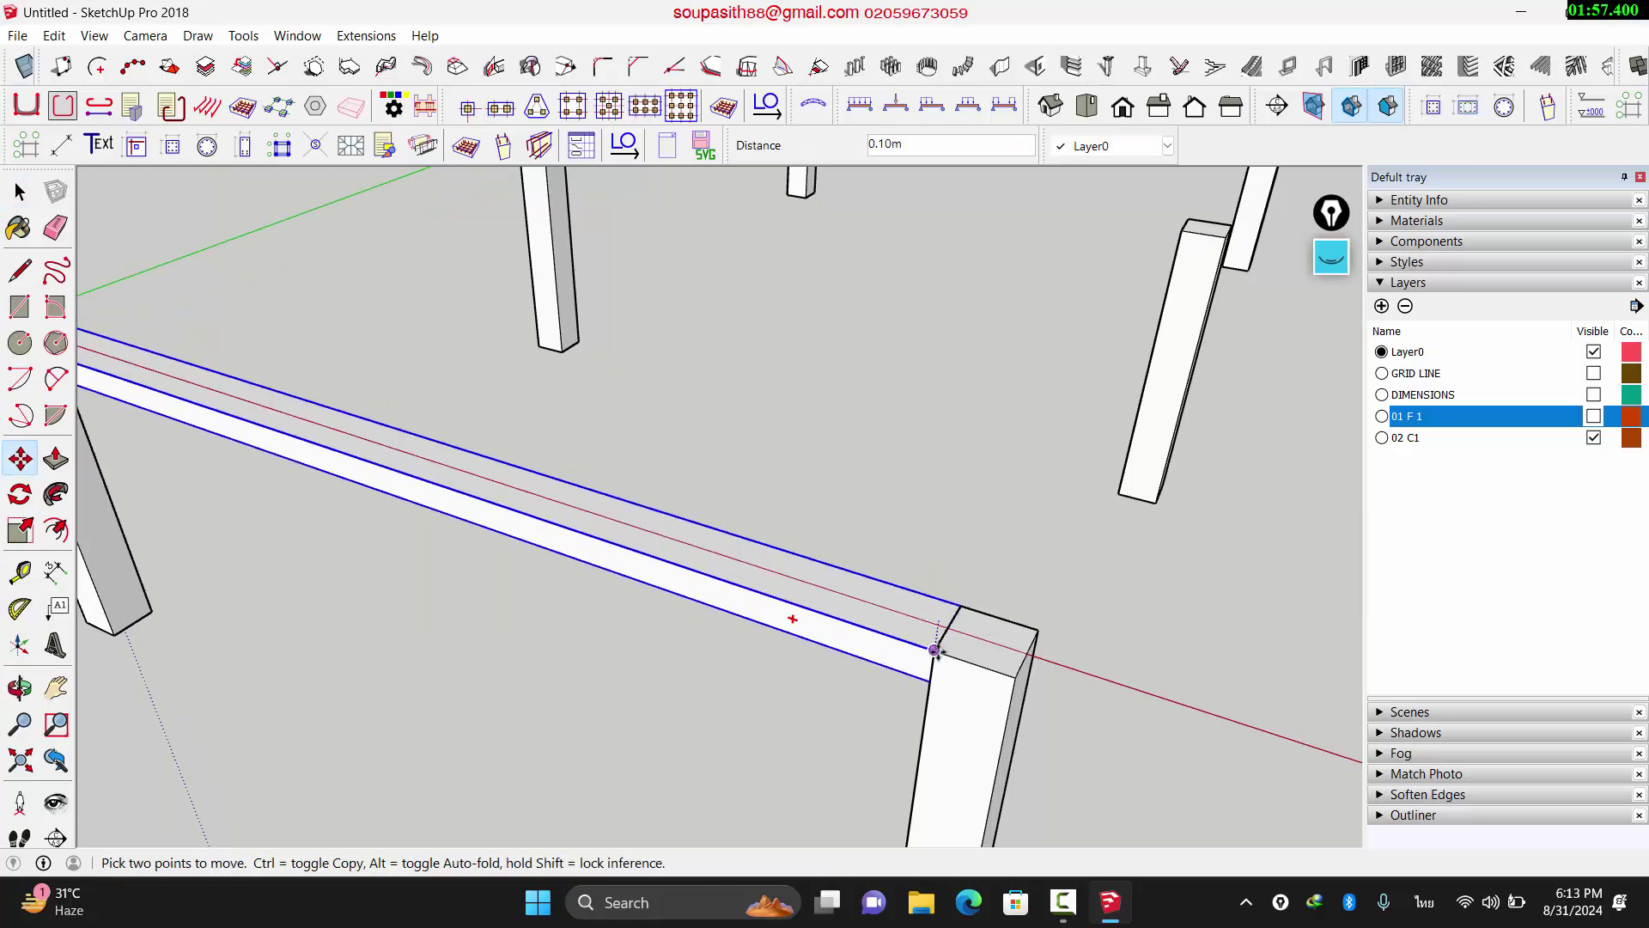
pyautogui.click(791, 615)
pyautogui.press('space')
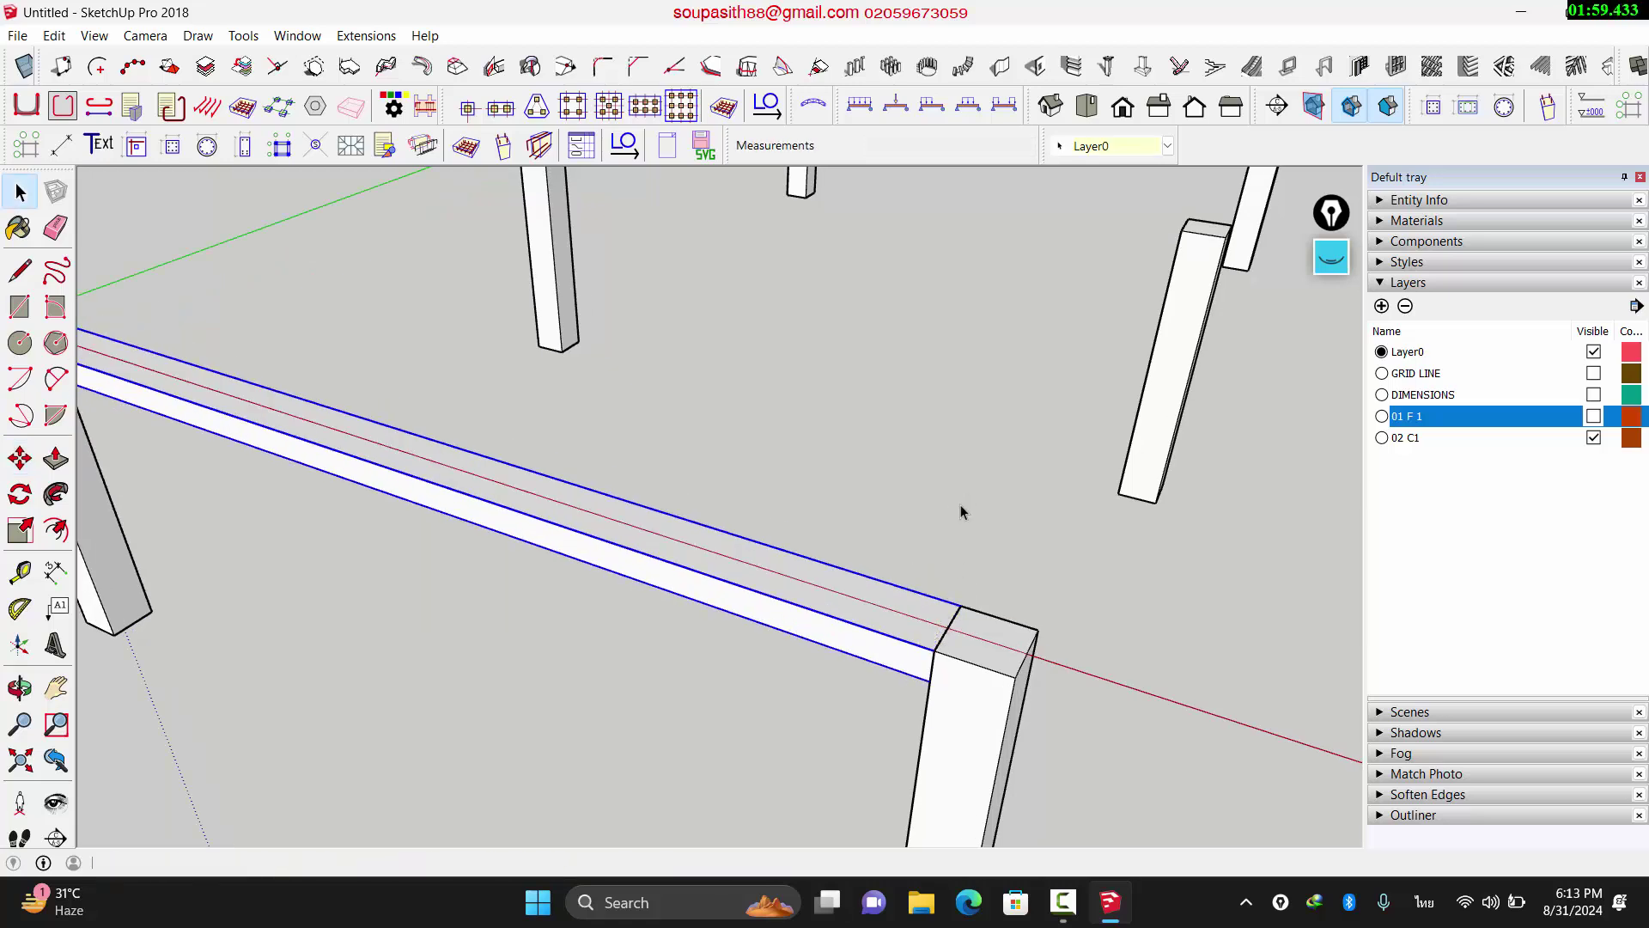
pyautogui.click(961, 504)
# Step: Open the beam component for editing near its column joint
pyautogui.scroll(2, 907, 661)
pyautogui.click(909, 663)
pyautogui.scroll(-2, 910, 662)
pyautogui.moveTo(926, 636); pyautogui.dragTo(726, 721, button='middle')
pyautogui.scroll(2, 756, 703)
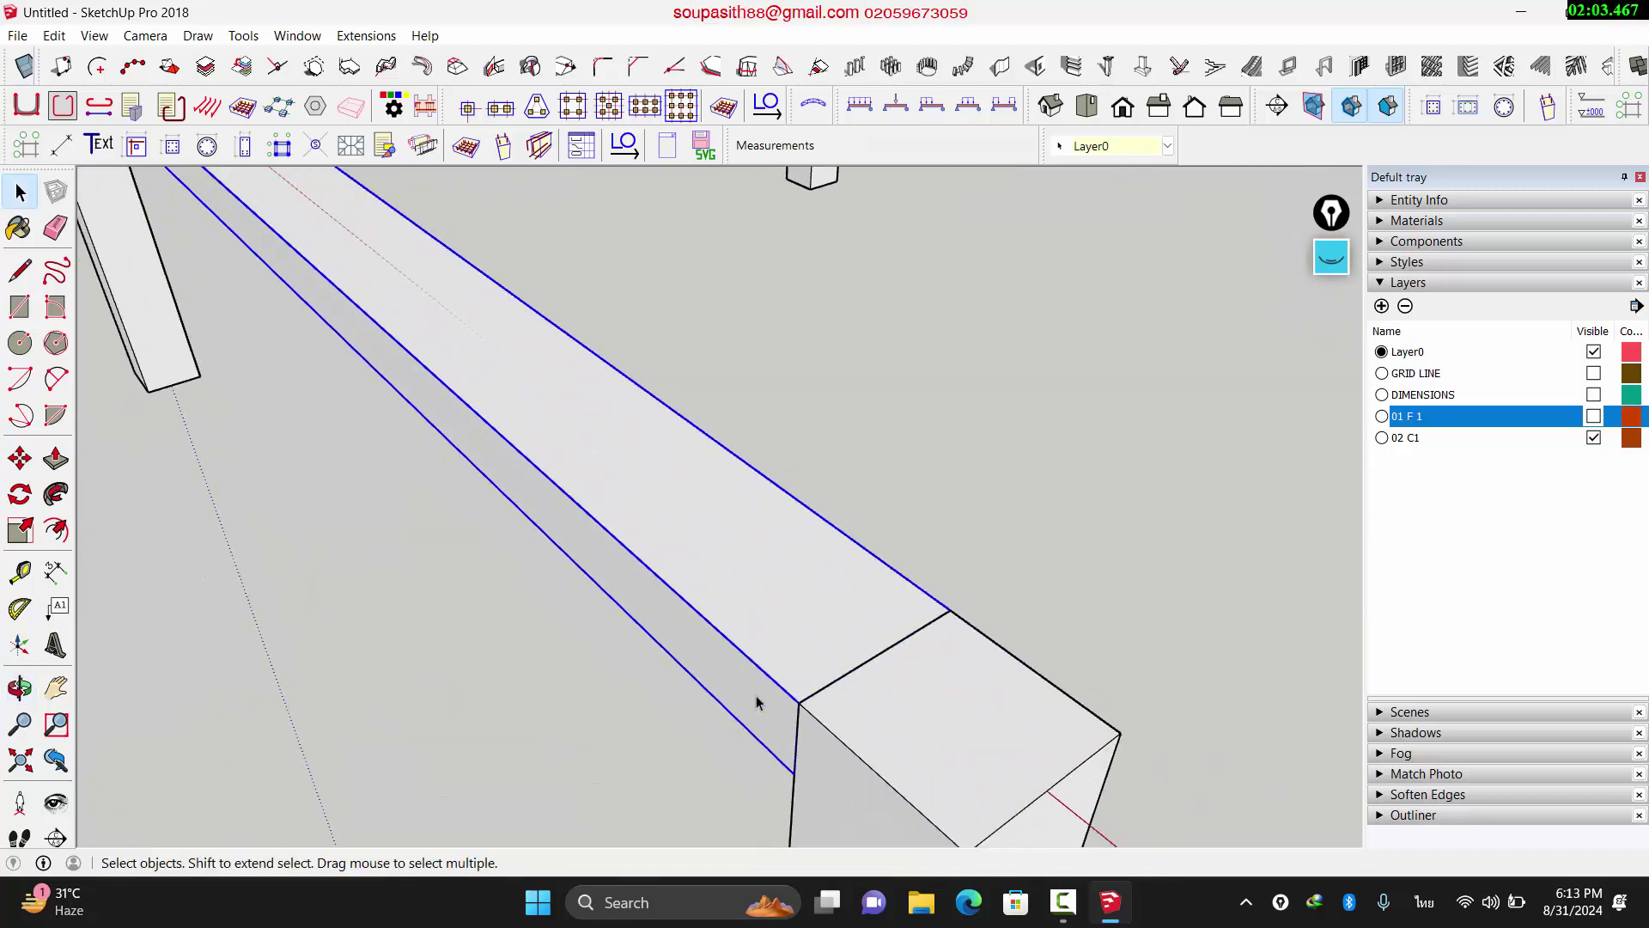
pyautogui.press('p')
pyautogui.press('space')
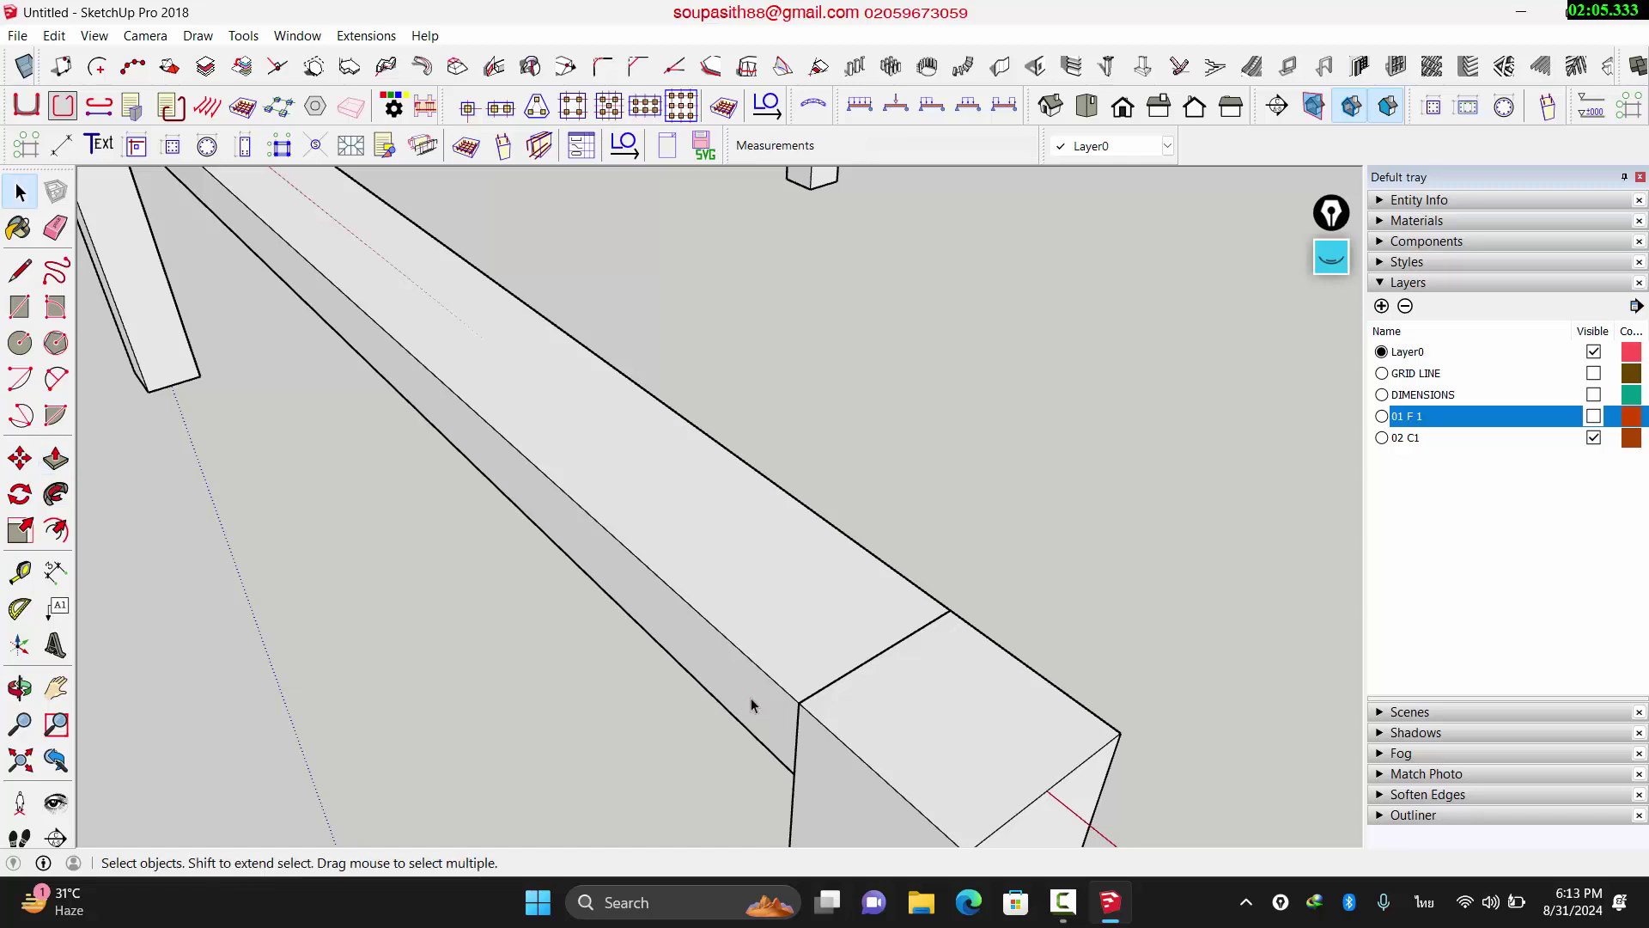
pyautogui.doubleClick(752, 703)
# Step: Push/Pull the beam's long side face outward by 0.02 m
pyautogui.press('p')
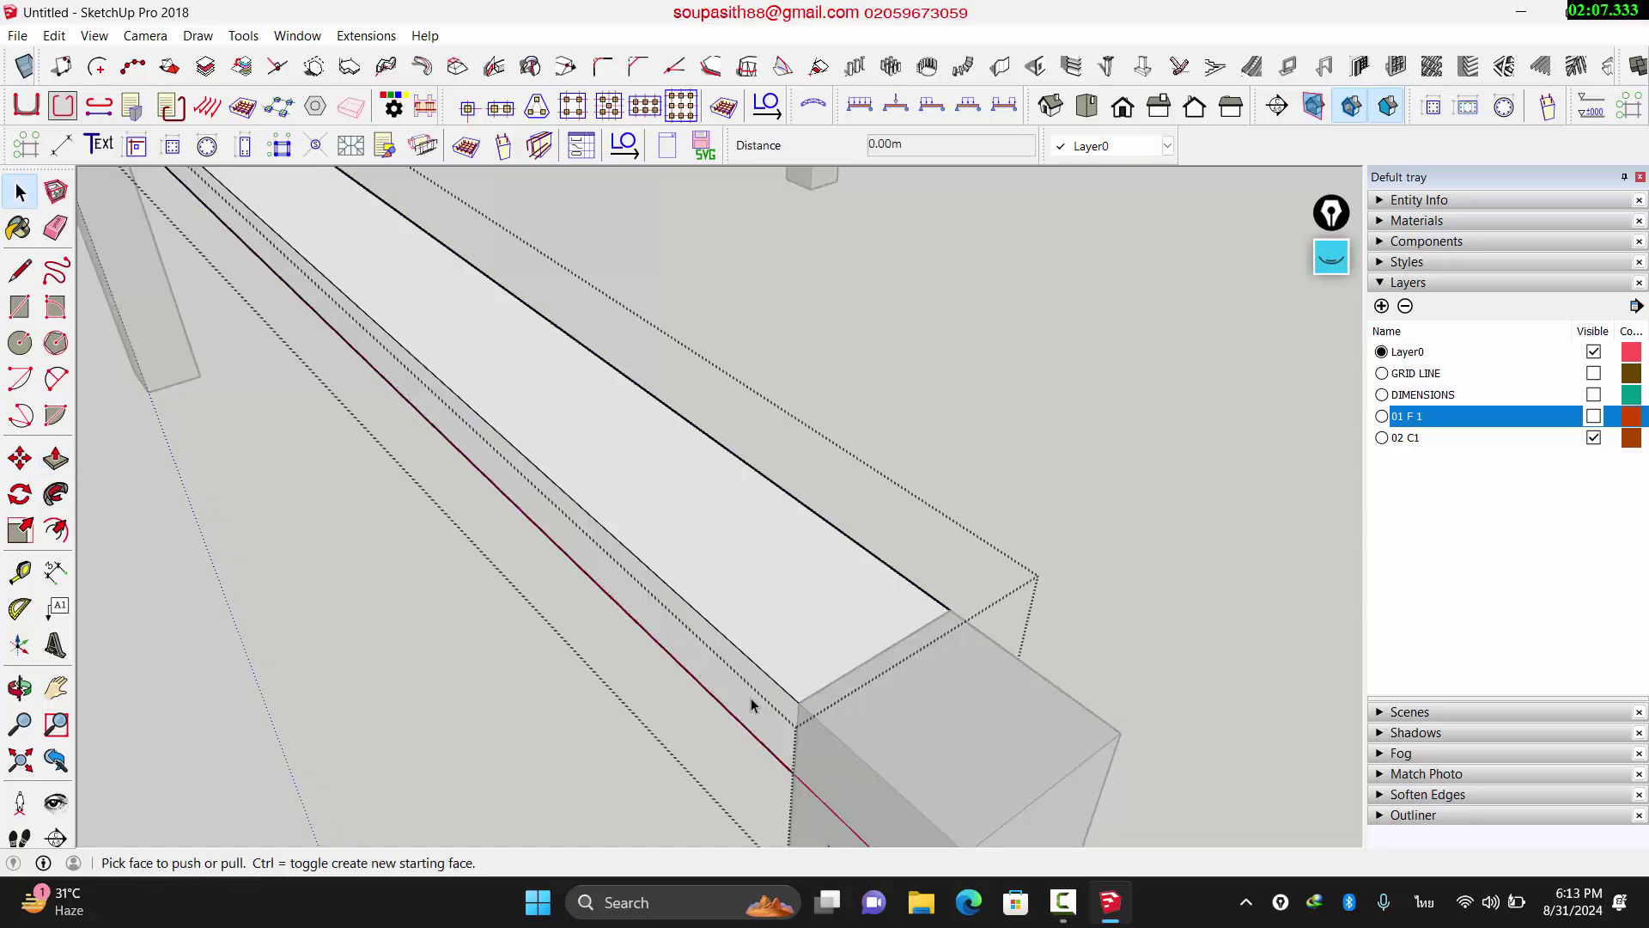
pyautogui.click(751, 705)
pyautogui.press('space')
pyautogui.tripleClick(752, 704)
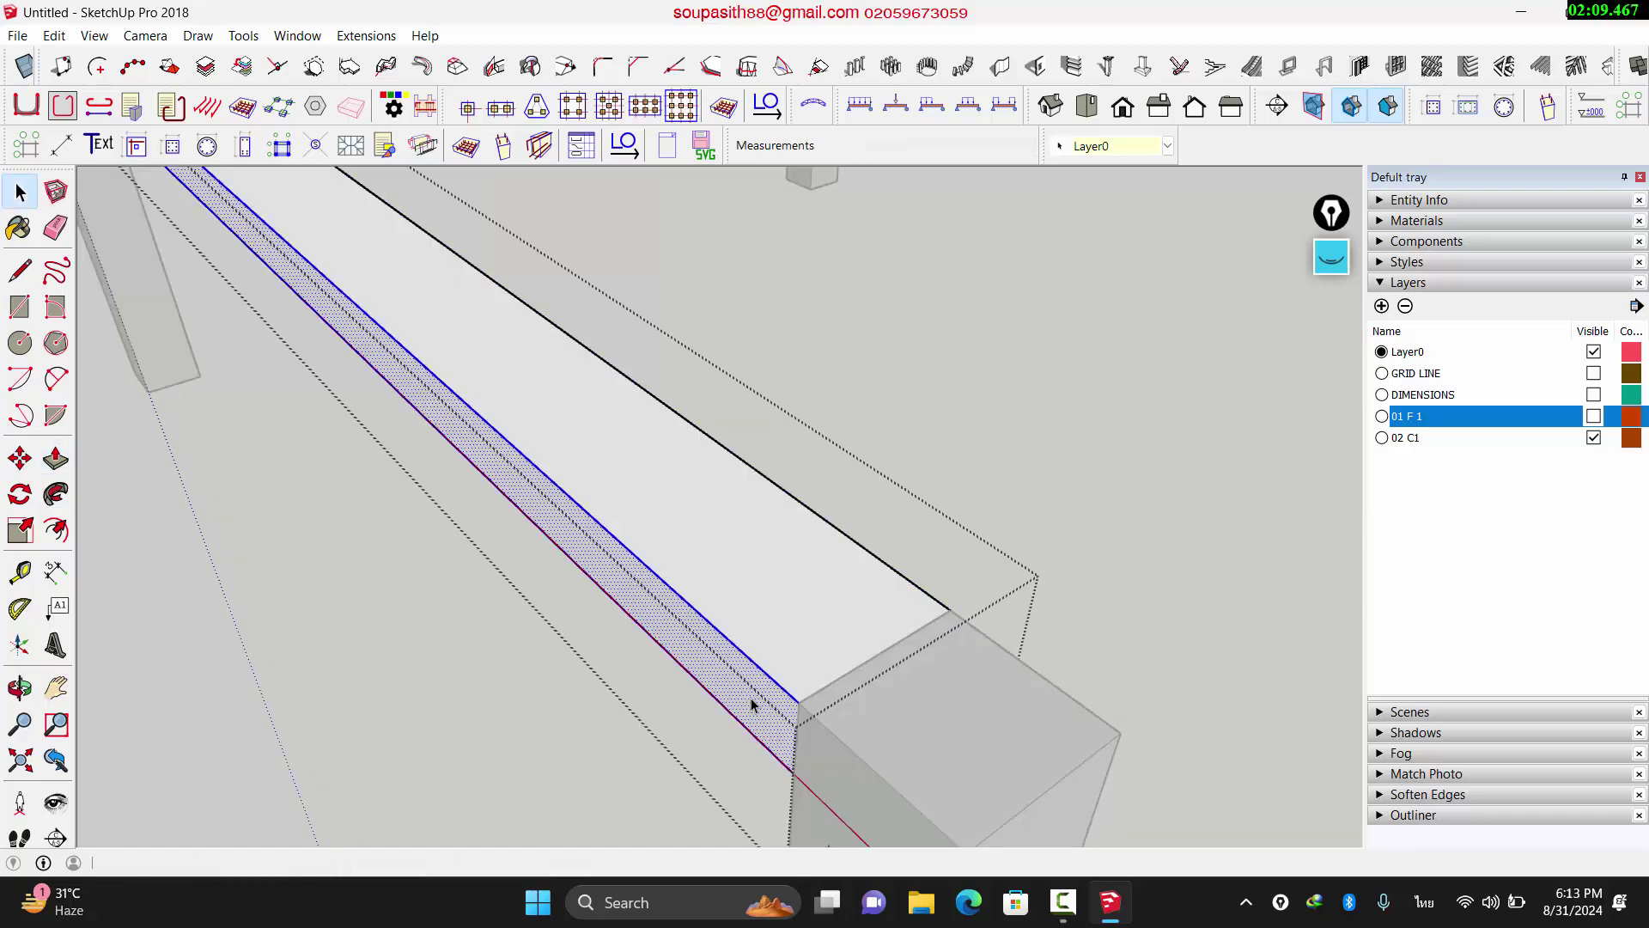
pyautogui.press('p')
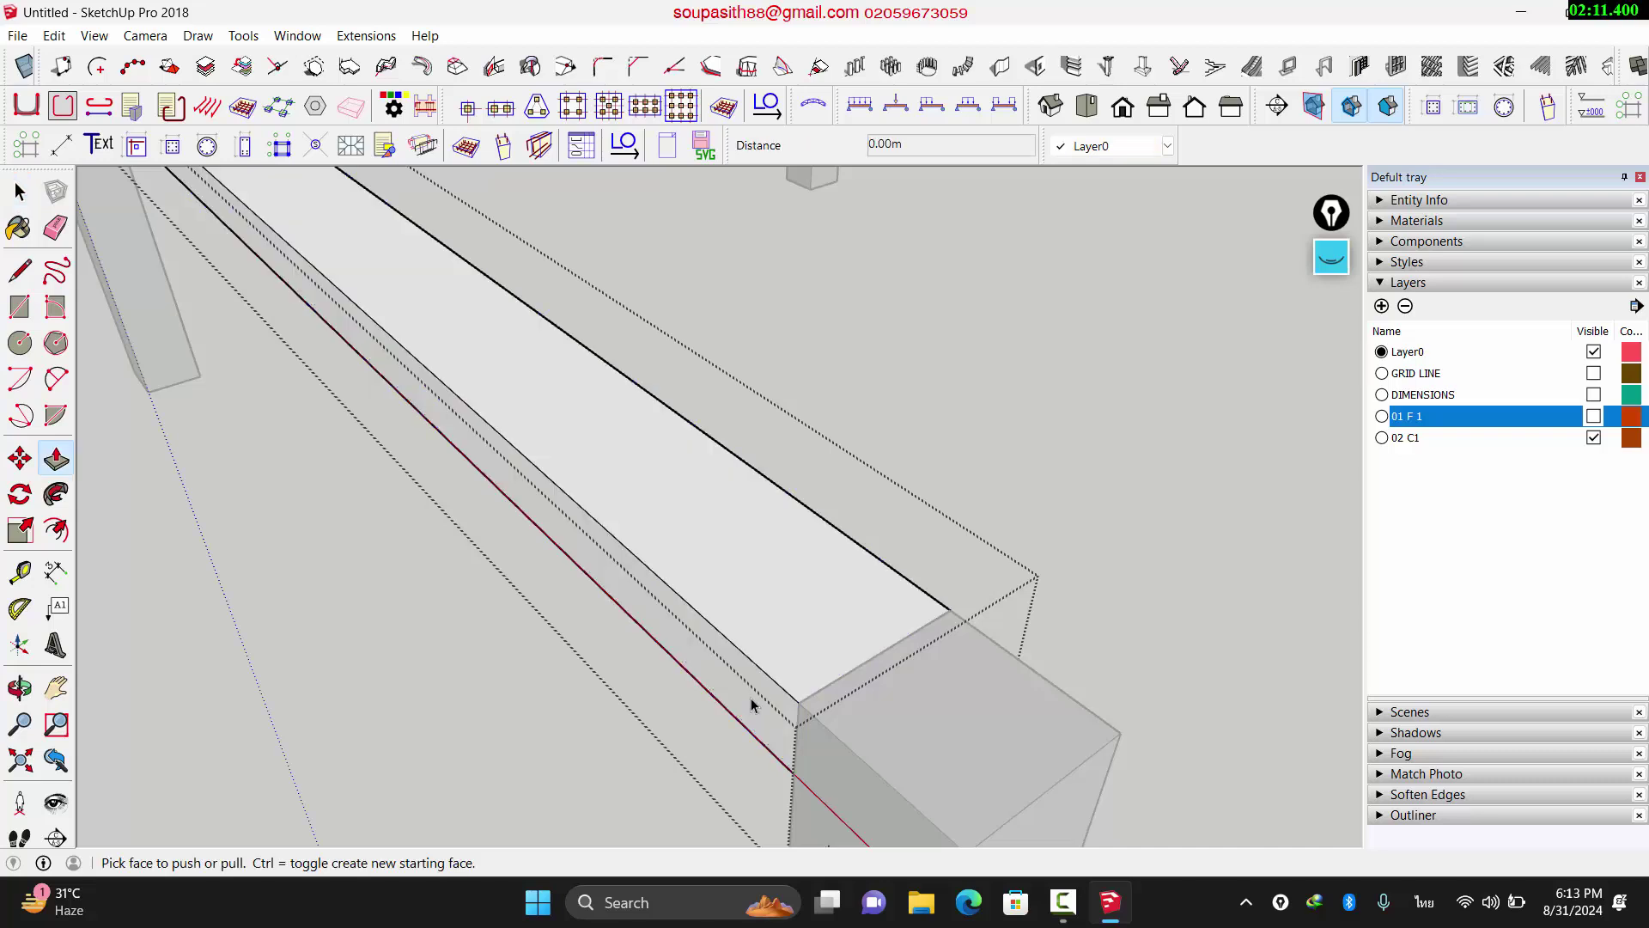
pyautogui.click(751, 704)
pyautogui.click(710, 727)
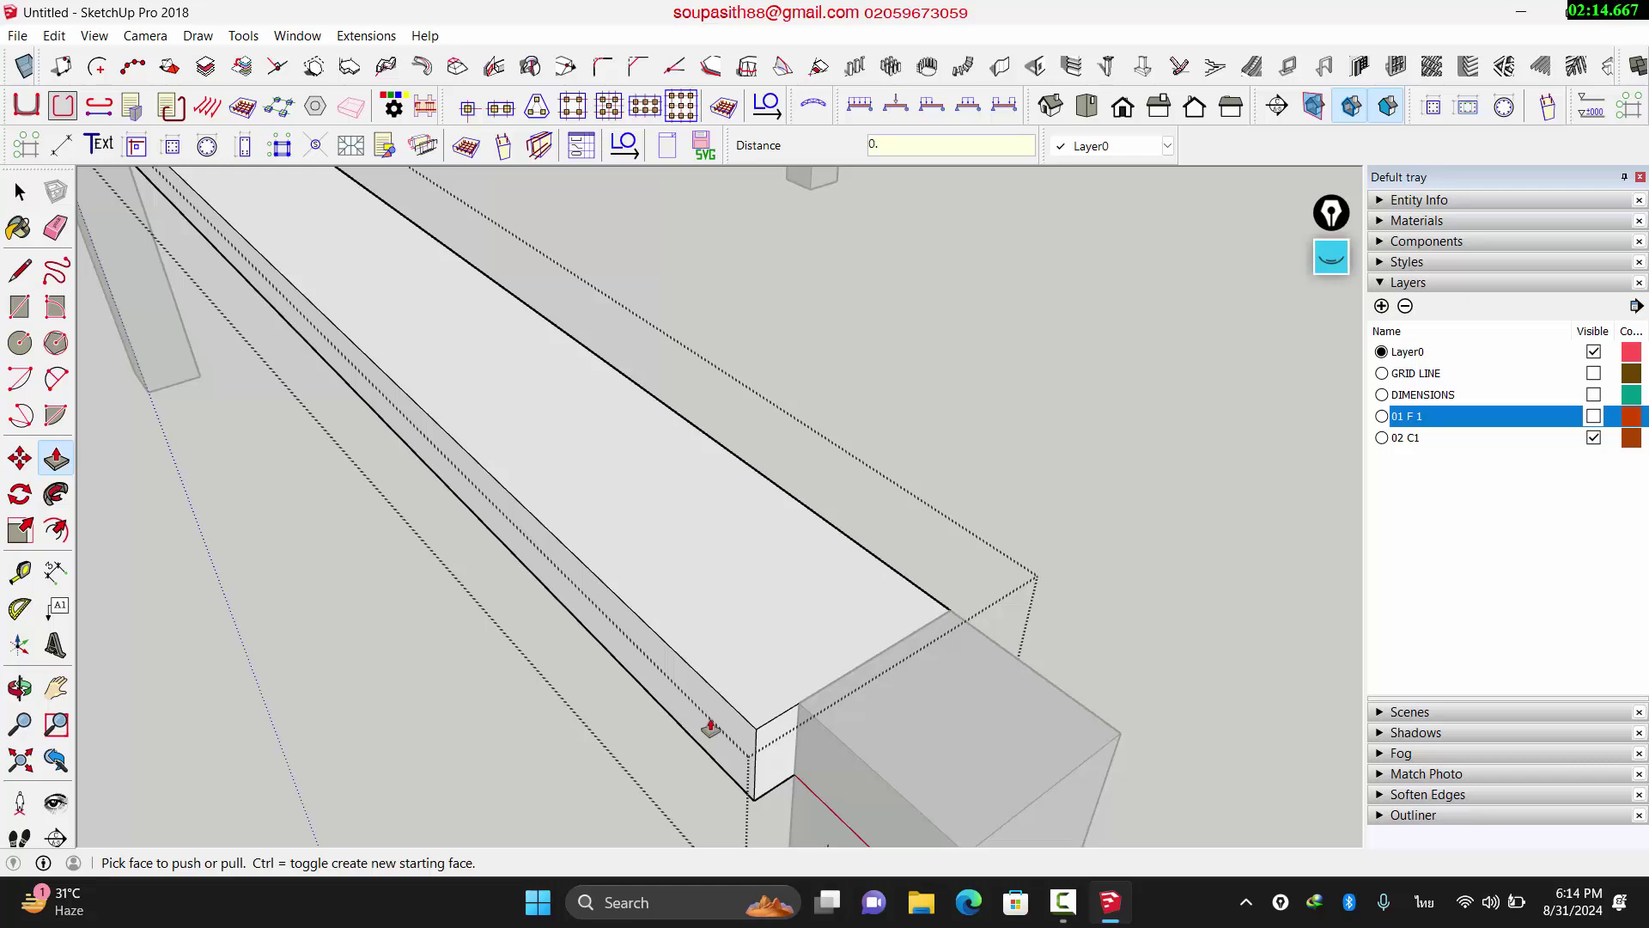
pyautogui.press('Return')
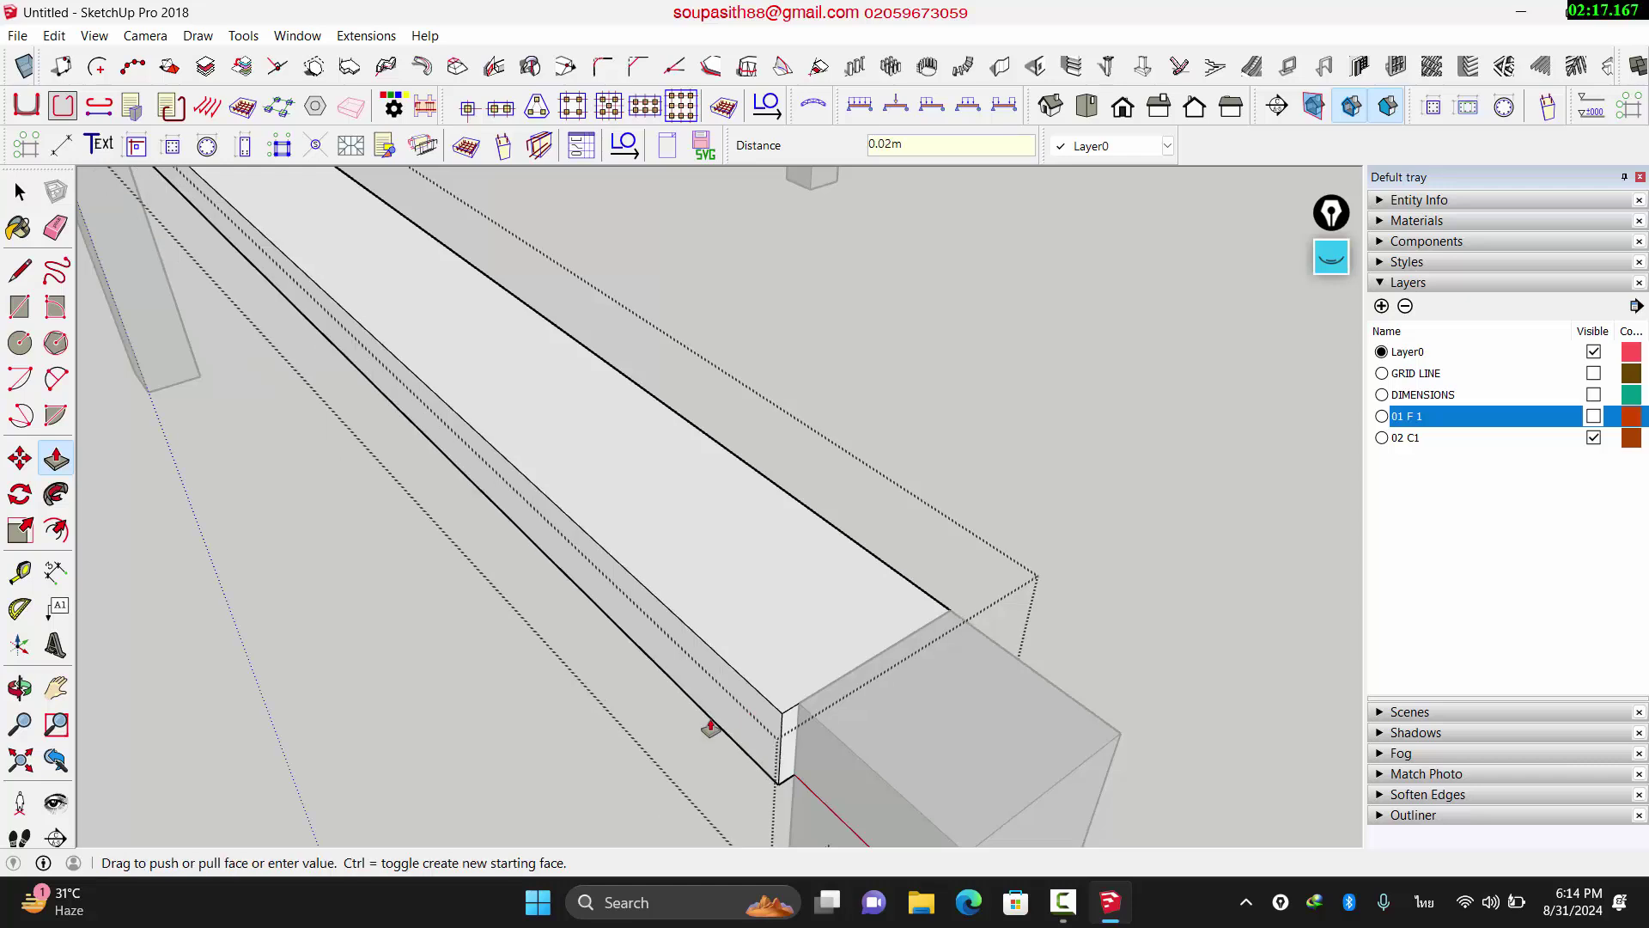
# Step: Push/Pull the beam's opposite long side face outward by 0.02 m and close the component
pyautogui.press('o')
pyautogui.moveTo(905, 696); pyautogui.dragTo(687, 672)
pyautogui.press('space')
pyautogui.tripleClick(708, 676)
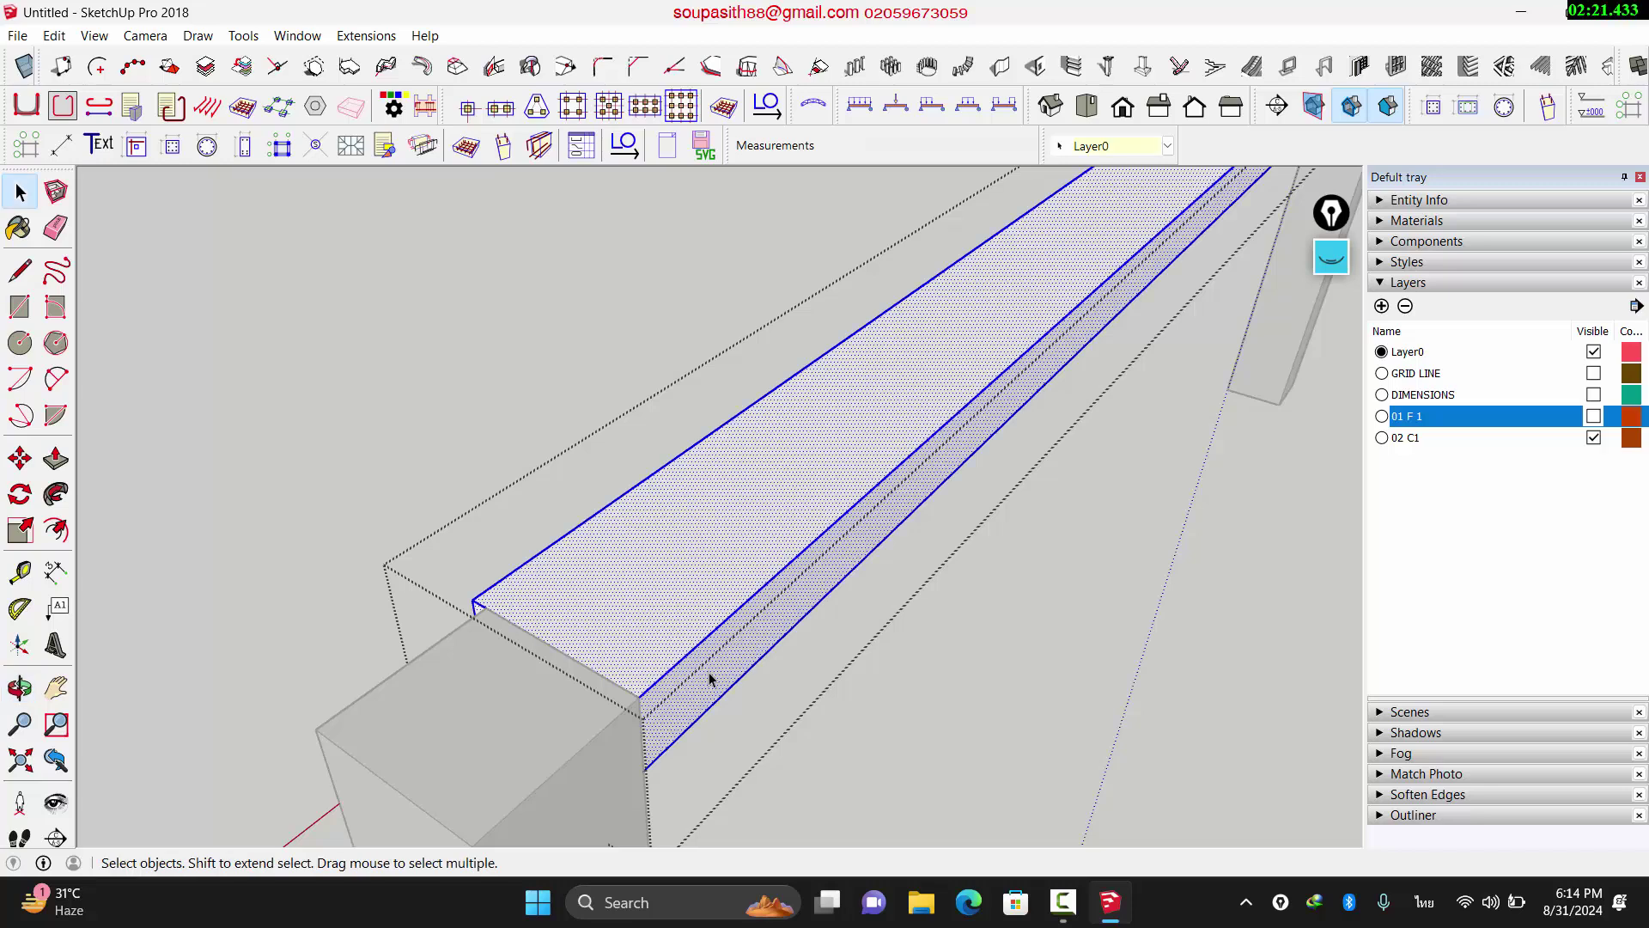
pyautogui.click(709, 672)
pyautogui.press('p')
pyautogui.moveTo(711, 677)
pyautogui.mouseDown()
pyautogui.moveTo(739, 703)
pyautogui.moveTo(726, 704)
pyautogui.mouseUp()
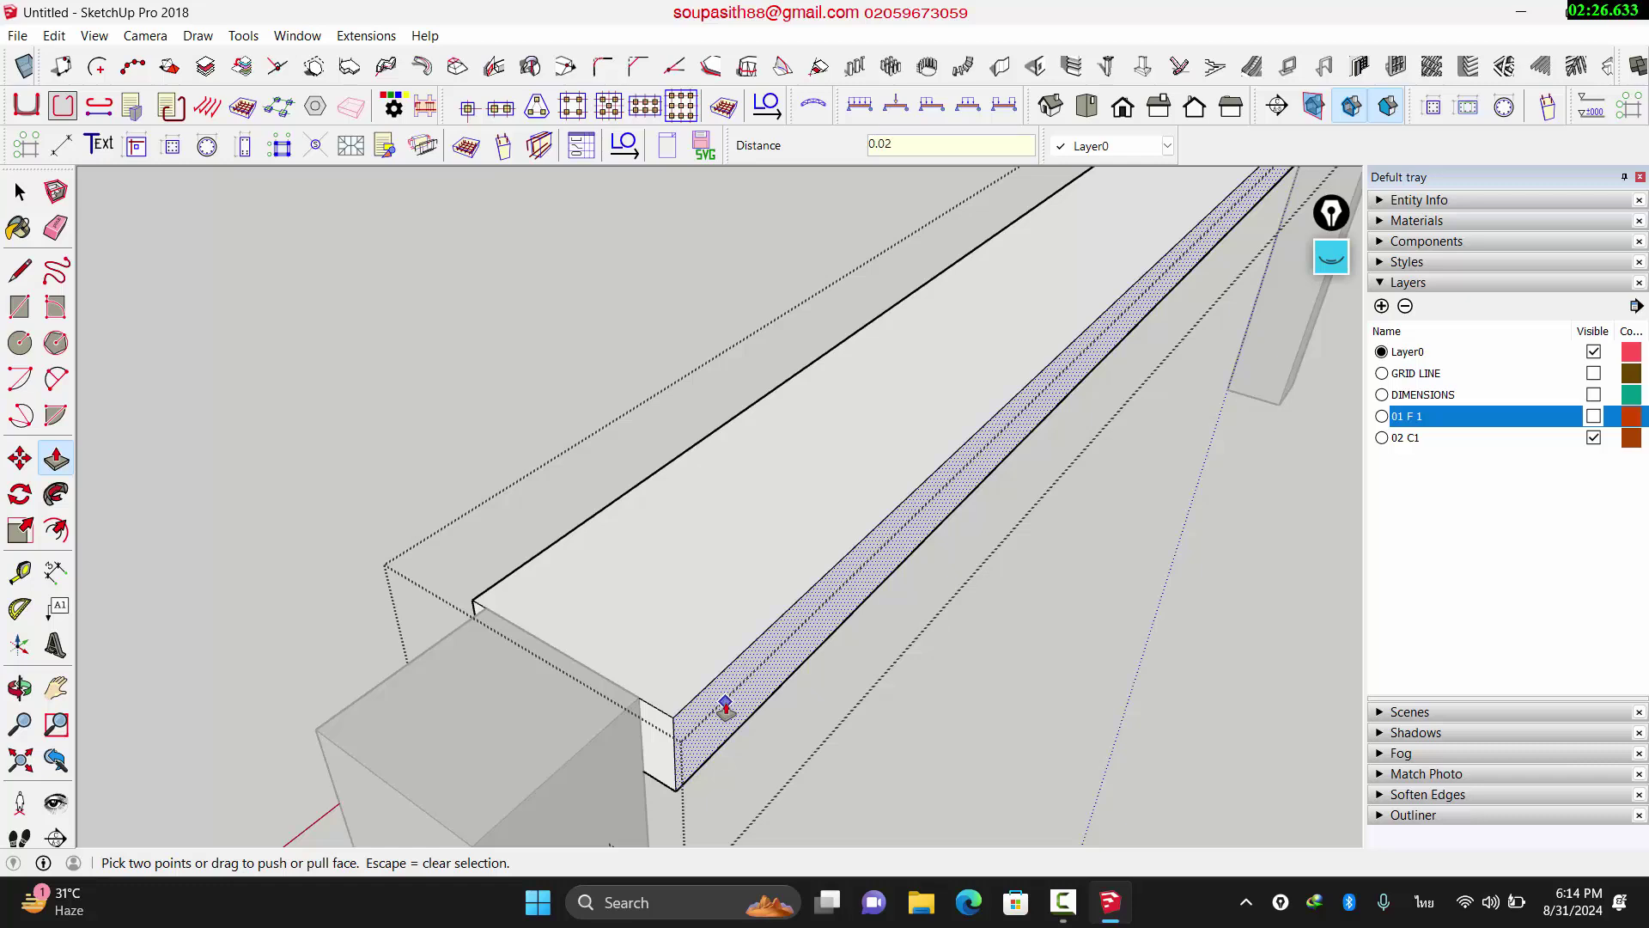
pyautogui.press('Return')
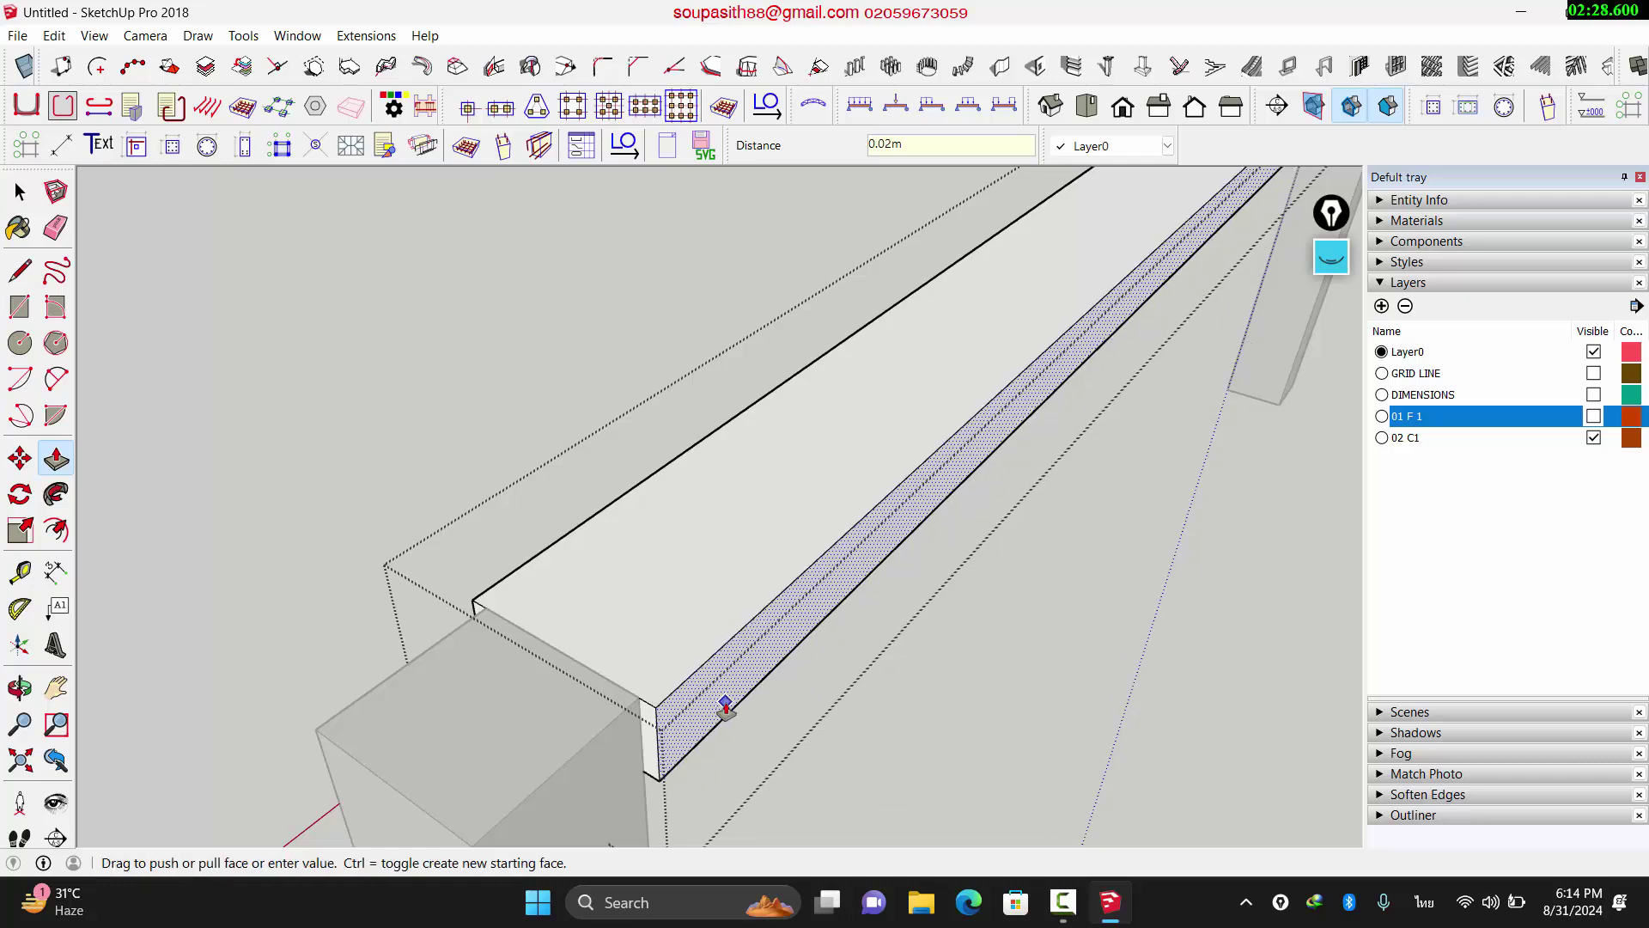
pyautogui.press('space')
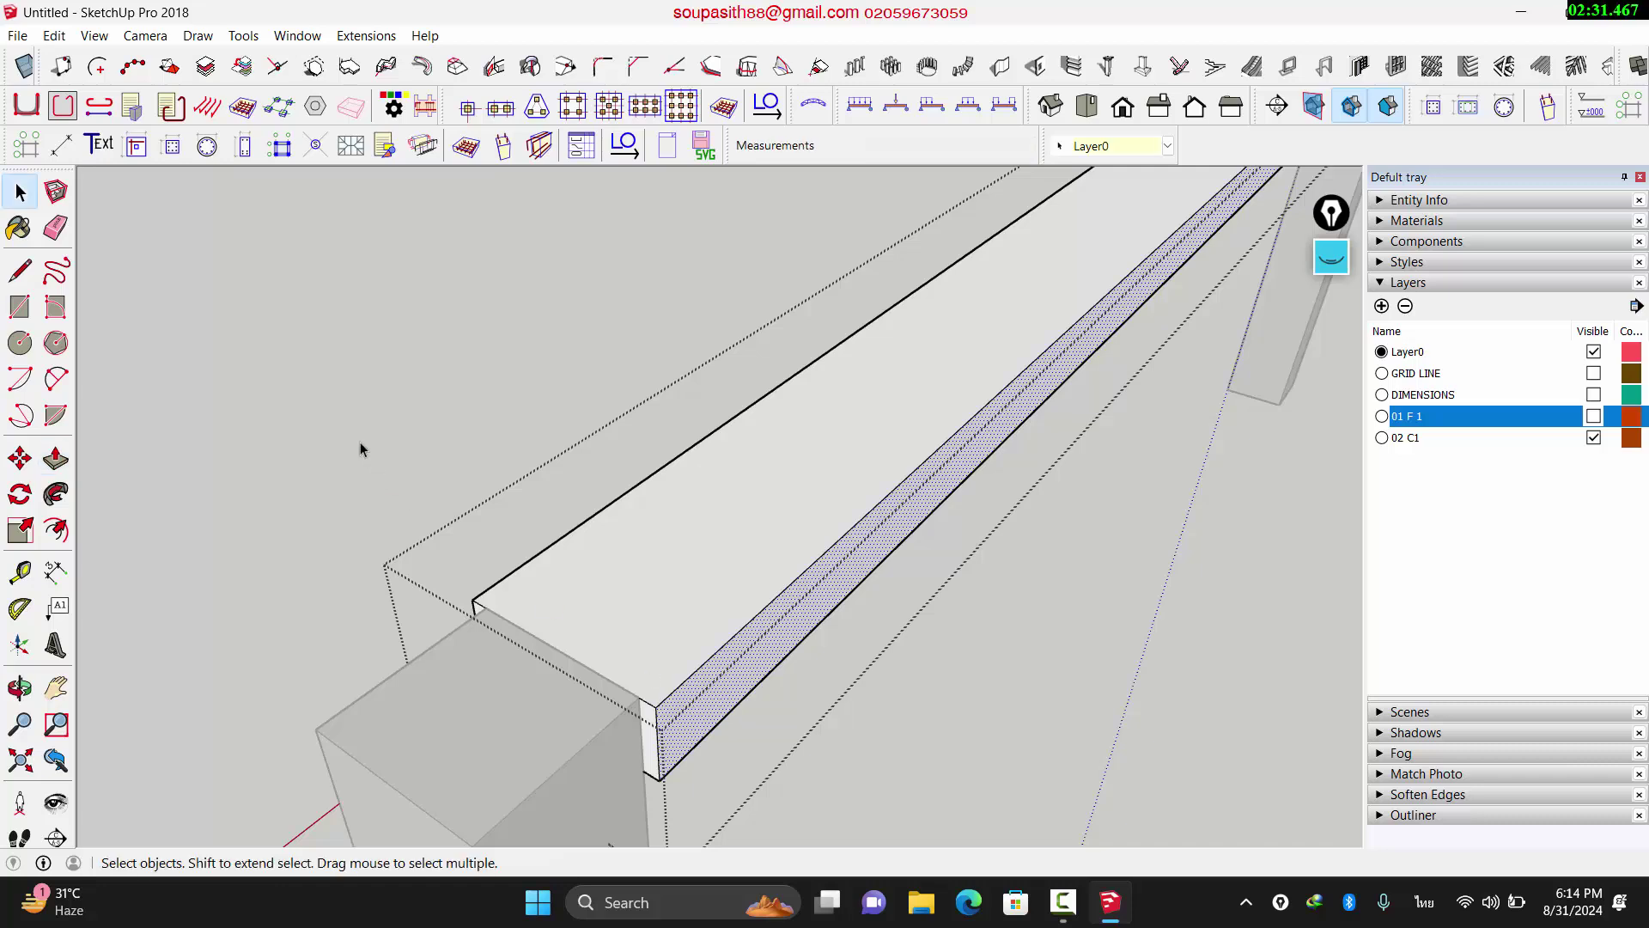
pyautogui.click(359, 442)
# Step: Check the widened beam against the two columns from several angles and select it
pyautogui.scroll(-2, 361, 443)
pyautogui.scroll(-1, 631, 421)
pyautogui.scroll(-1, 282, 586)
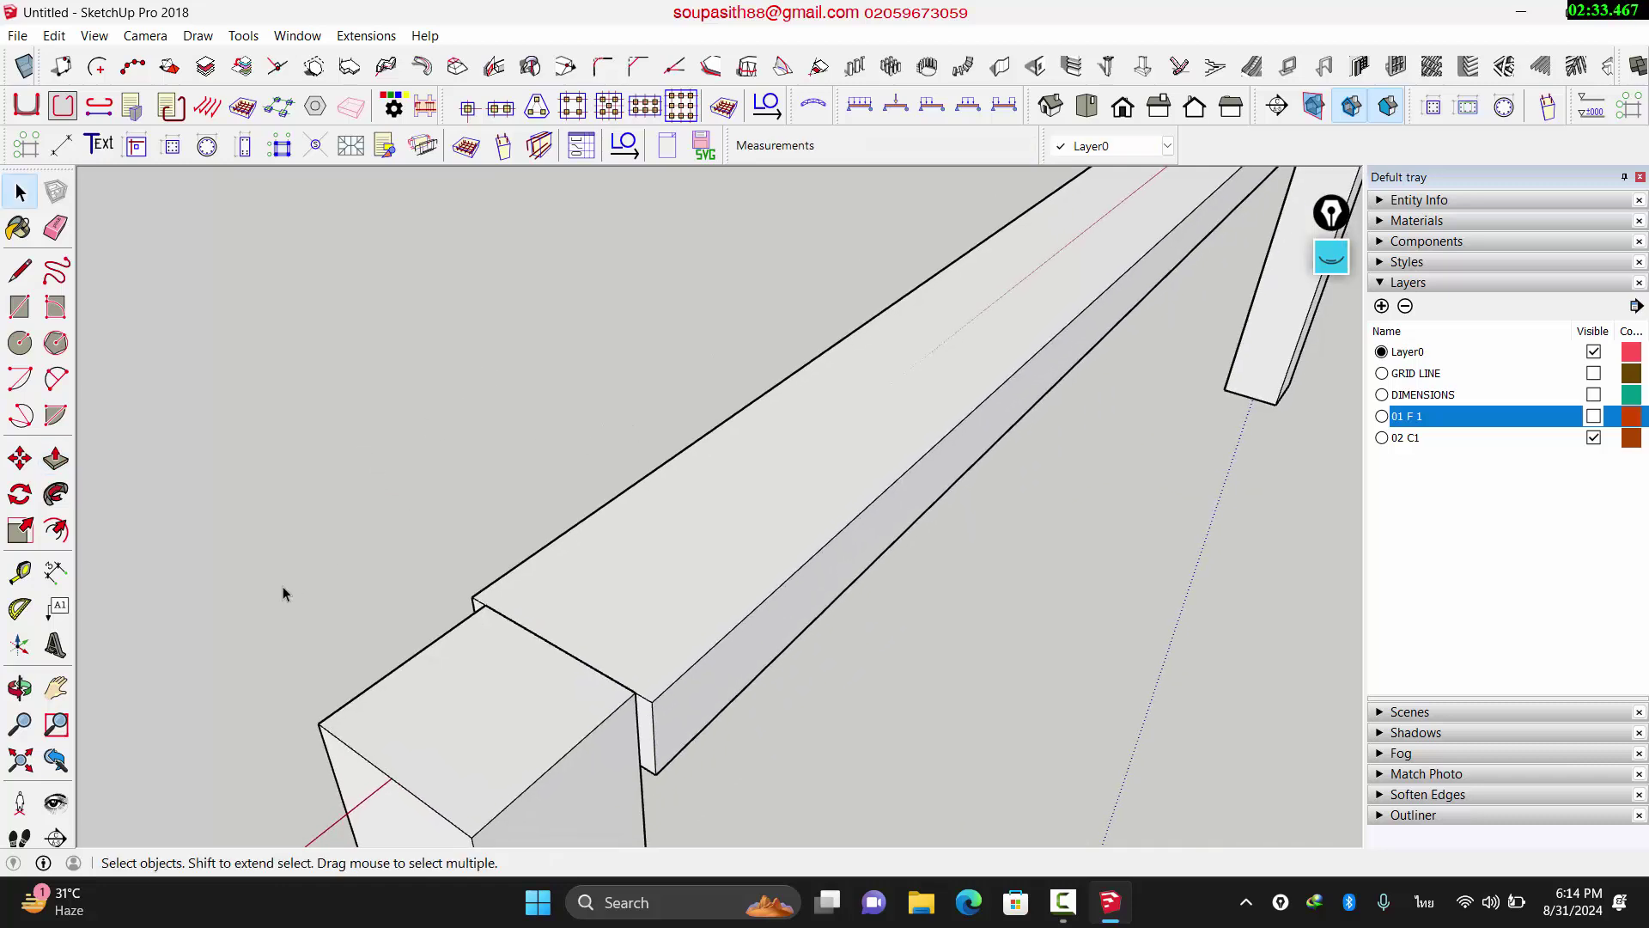
pyautogui.click(21, 688)
pyautogui.moveTo(225, 551); pyautogui.dragTo(815, 564)
pyautogui.scroll(-10, 815, 565)
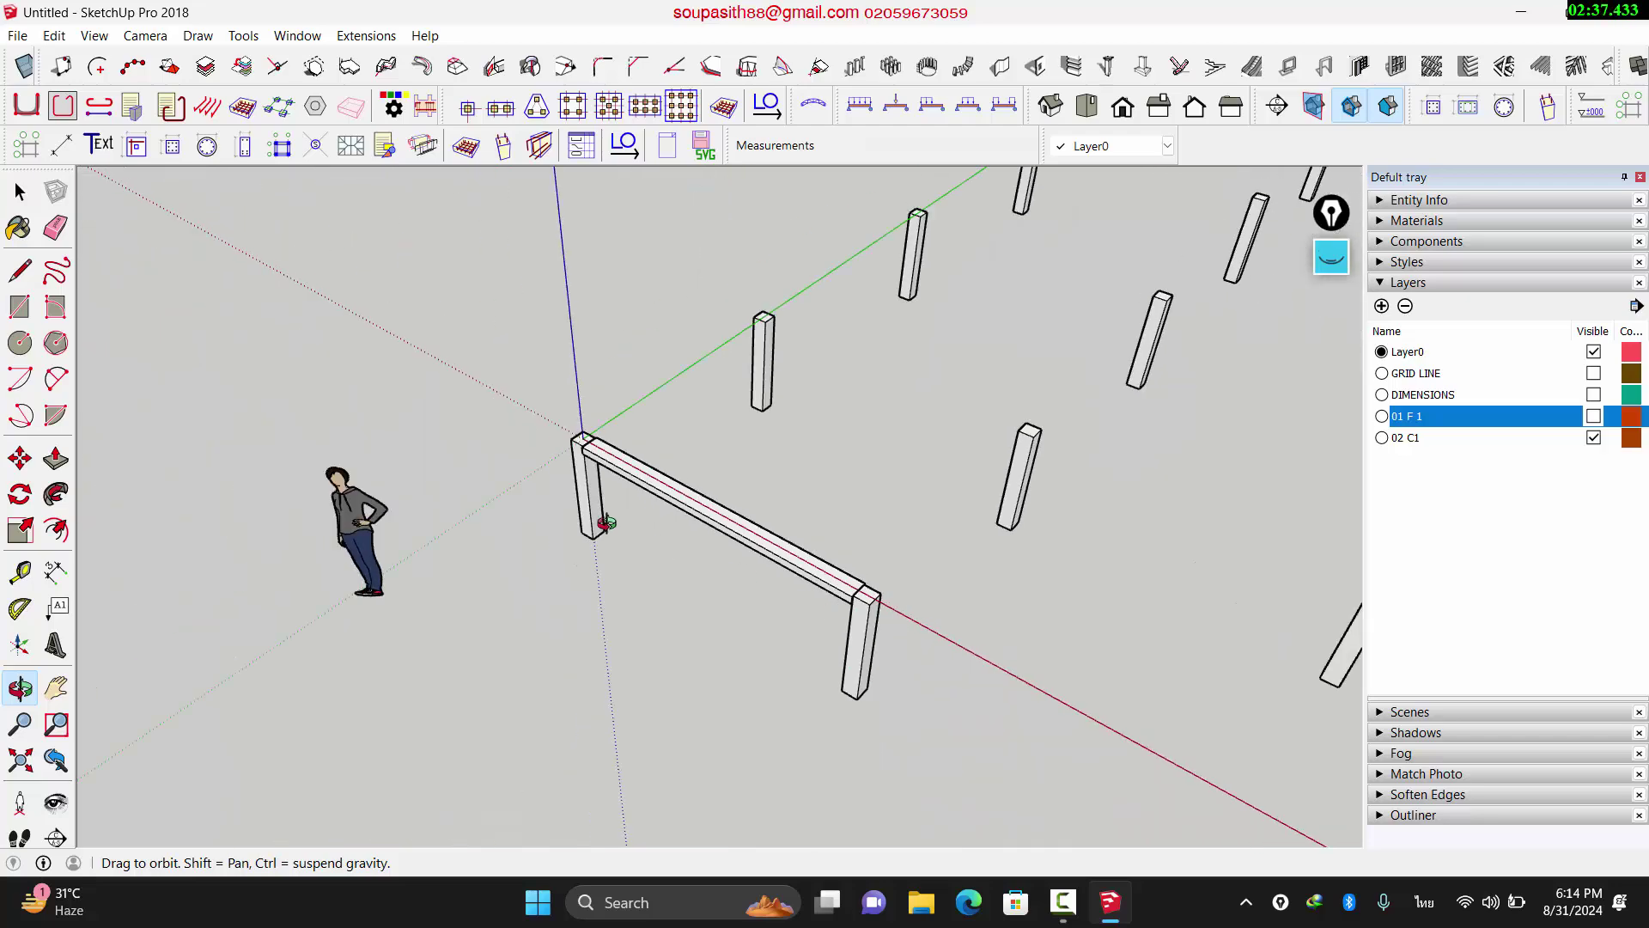
pyautogui.moveTo(601, 515); pyautogui.dragTo(761, 483)
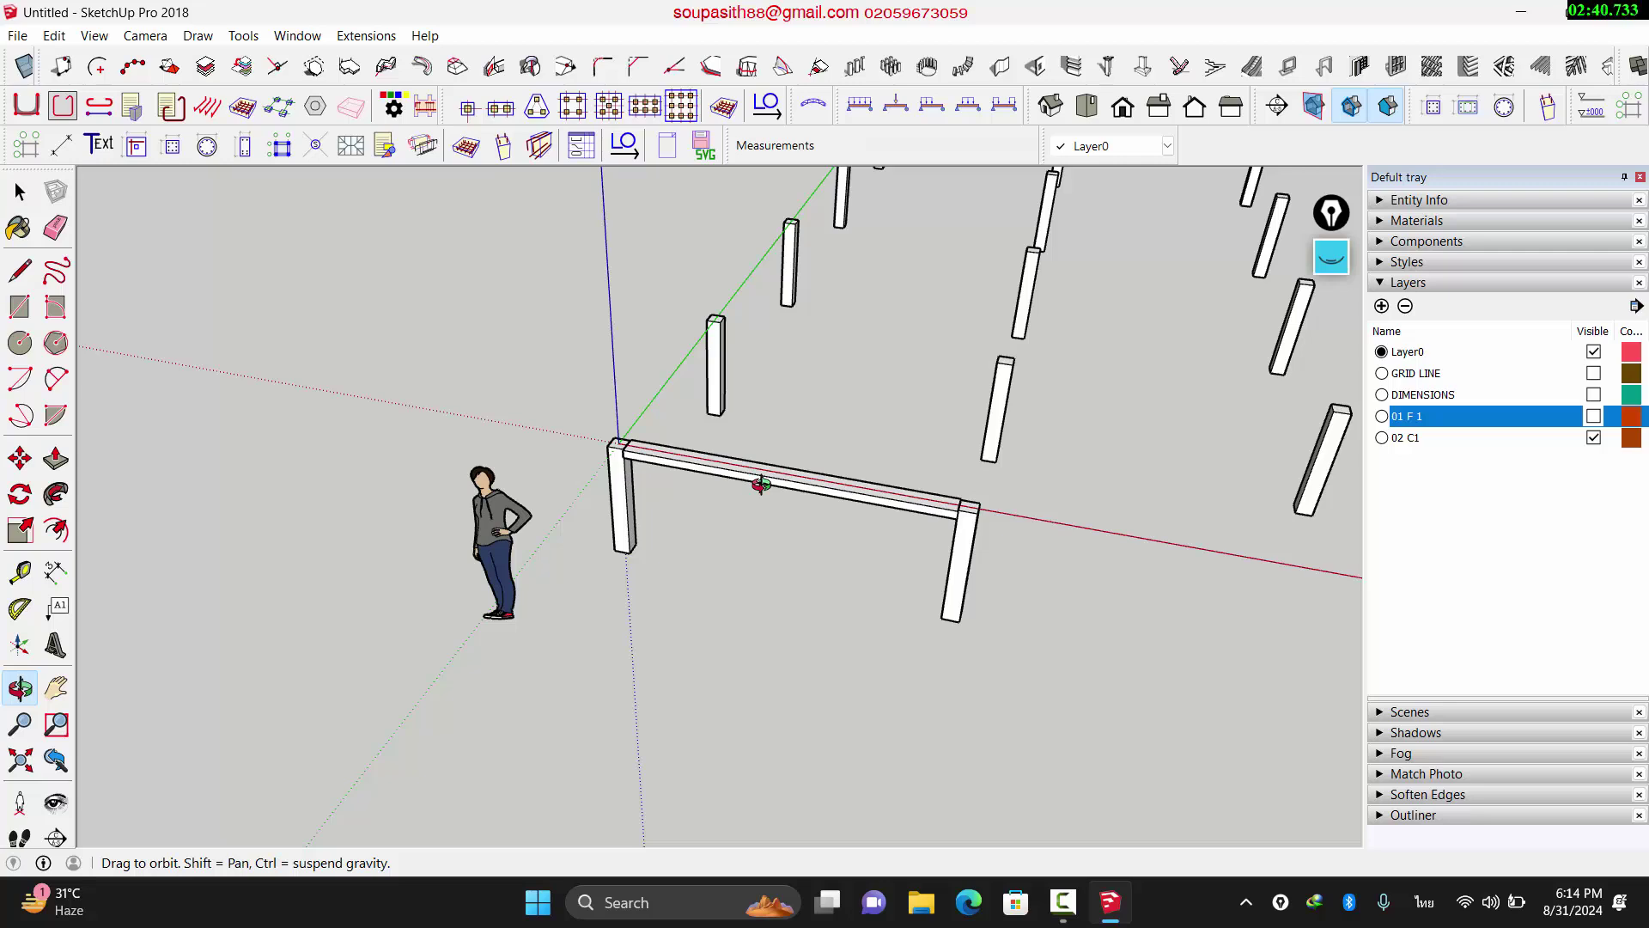
pyautogui.scroll(3, 761, 483)
pyautogui.press('space')
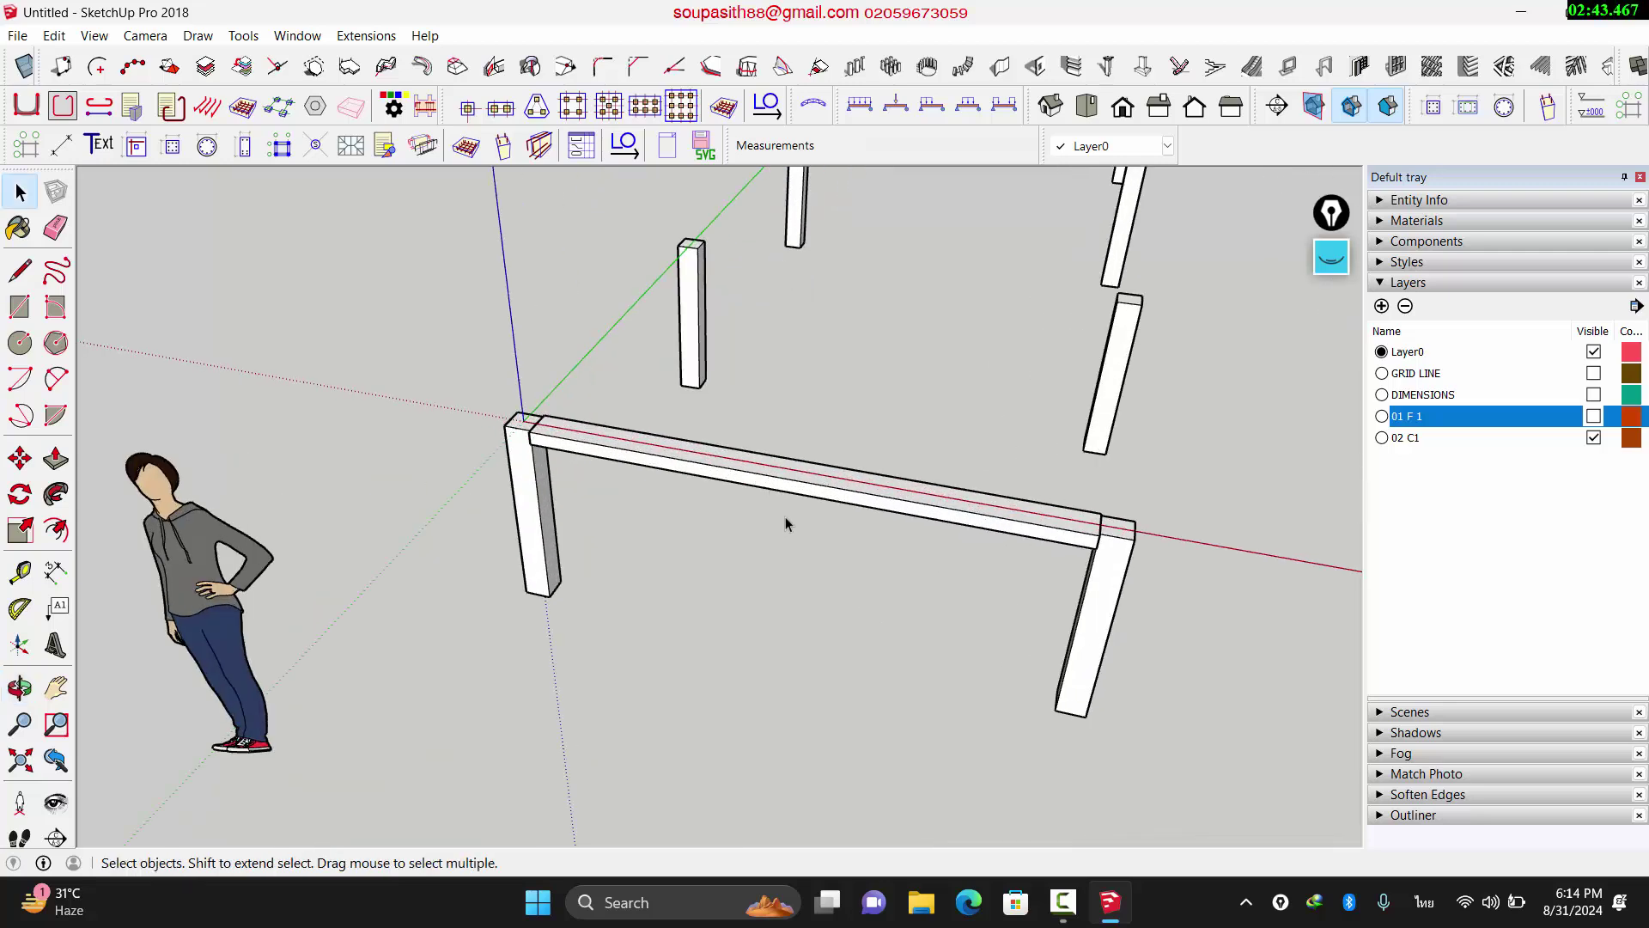
pyautogui.moveTo(785, 522); pyautogui.dragTo(710, 616, button='middle')
pyautogui.scroll(5, 710, 616)
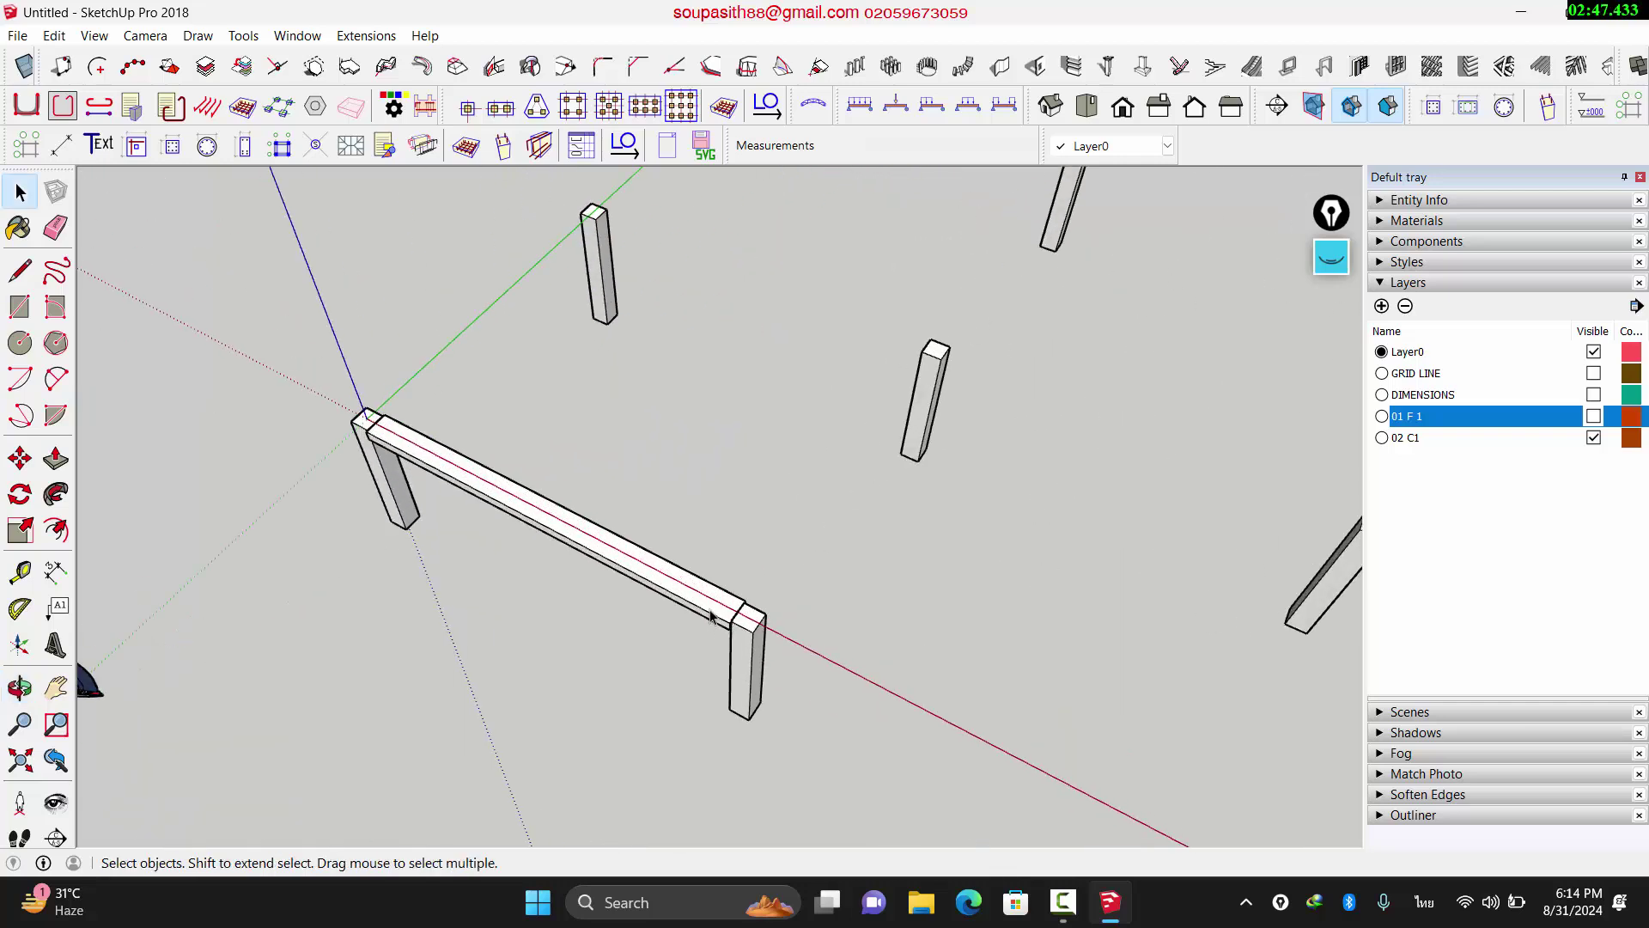
pyautogui.click(710, 615)
pyautogui.scroll(2, 710, 615)
pyautogui.press('m')
pyautogui.scroll(2, 709, 632)
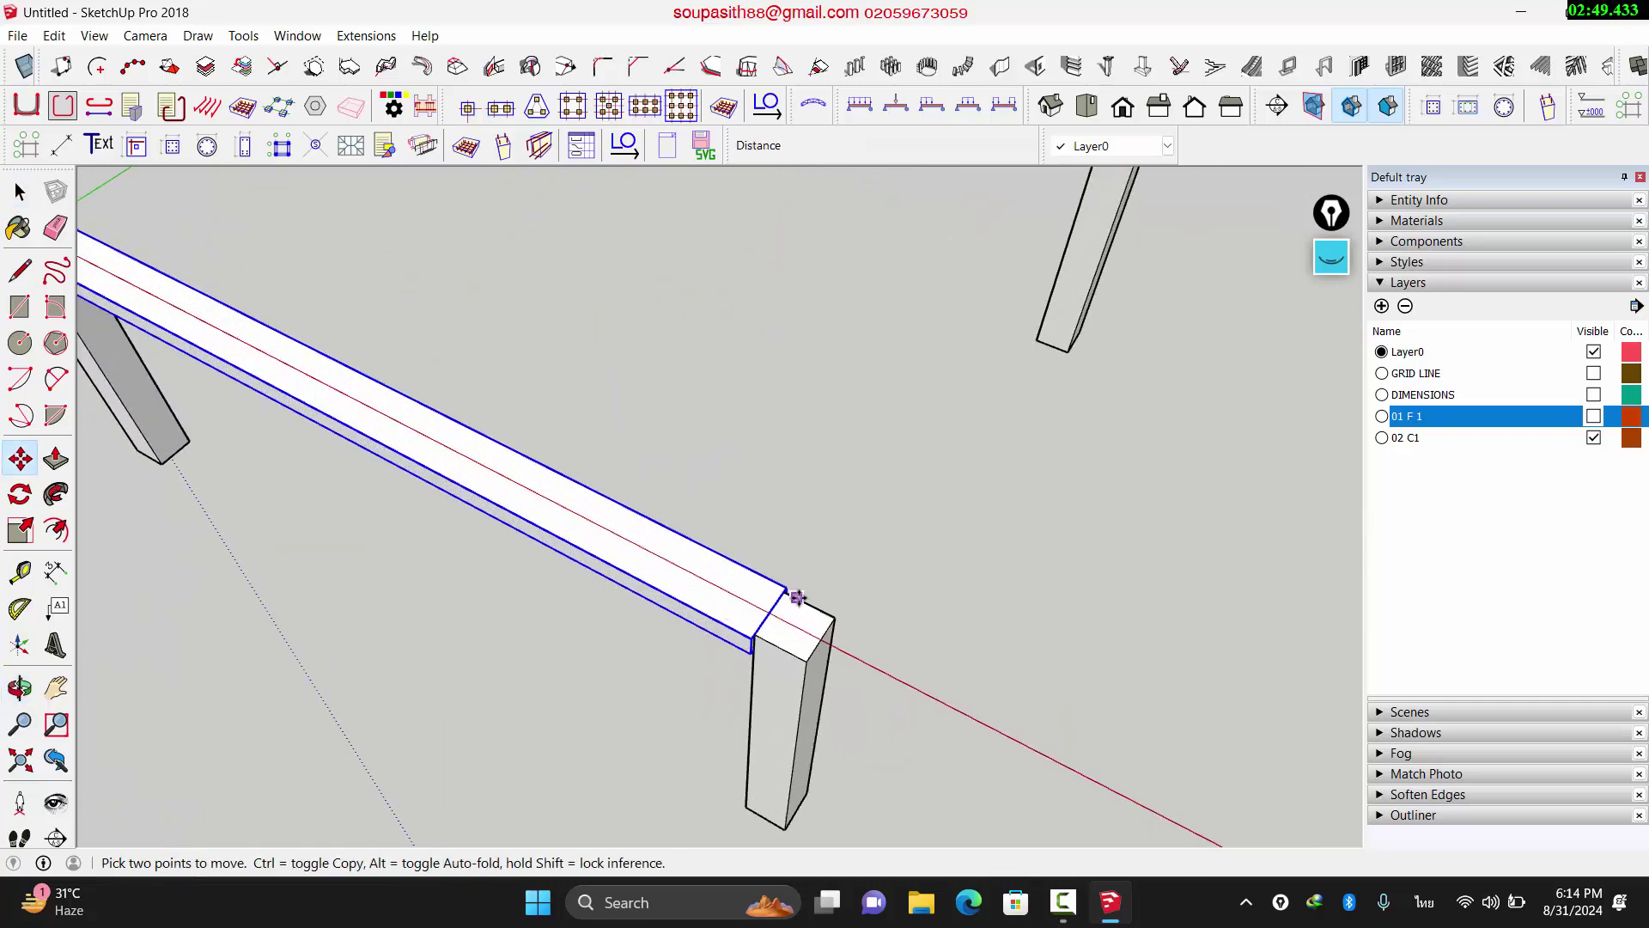
pyautogui.scroll(-4, 786, 605)
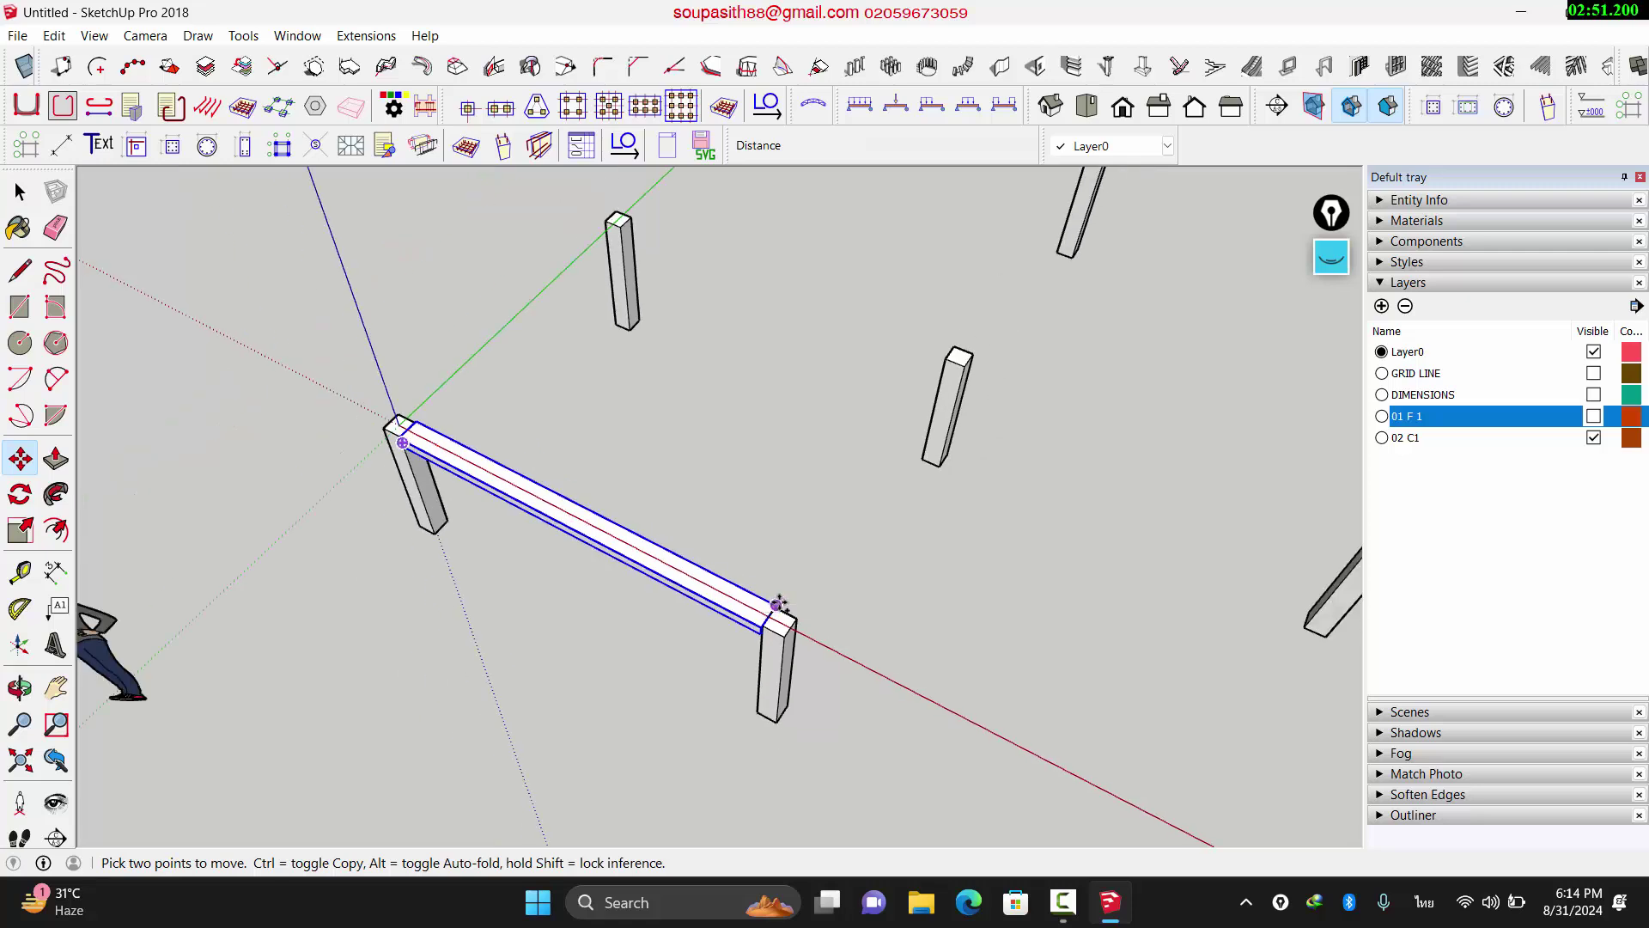
pyautogui.click(777, 605)
pyautogui.press('ctrl')
pyautogui.scroll(5, 777, 607)
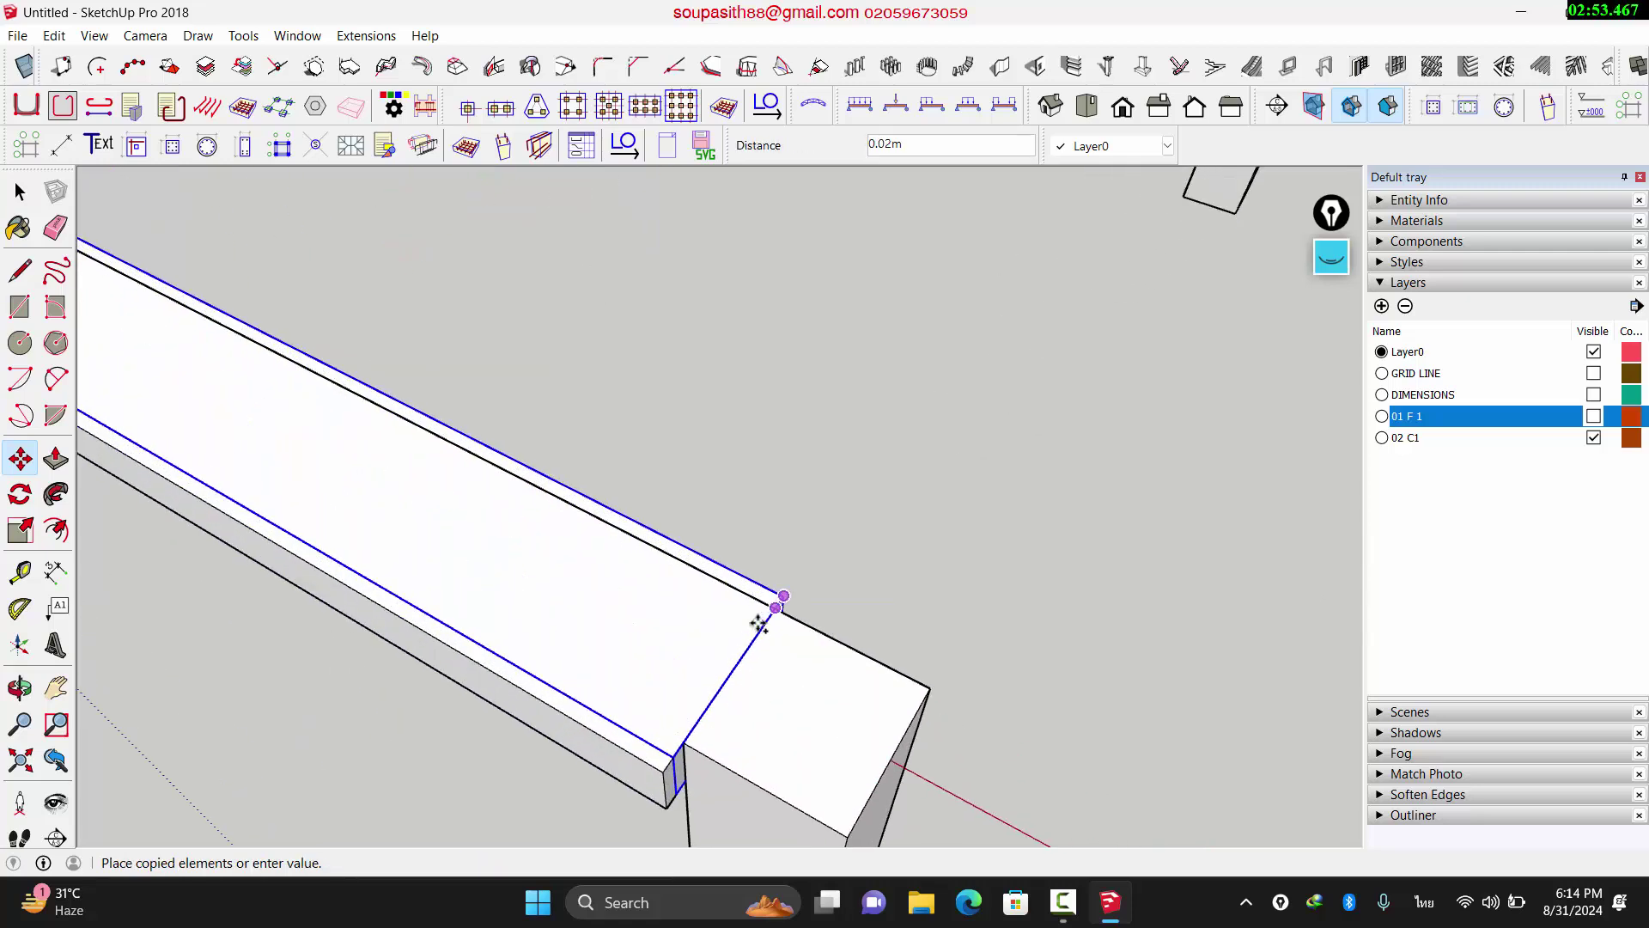
pyautogui.press('space')
# Step: Copy the beam 3.50 m along the green axis, from the column's top corner to the next row of columns
pyautogui.scroll(2, 770, 618)
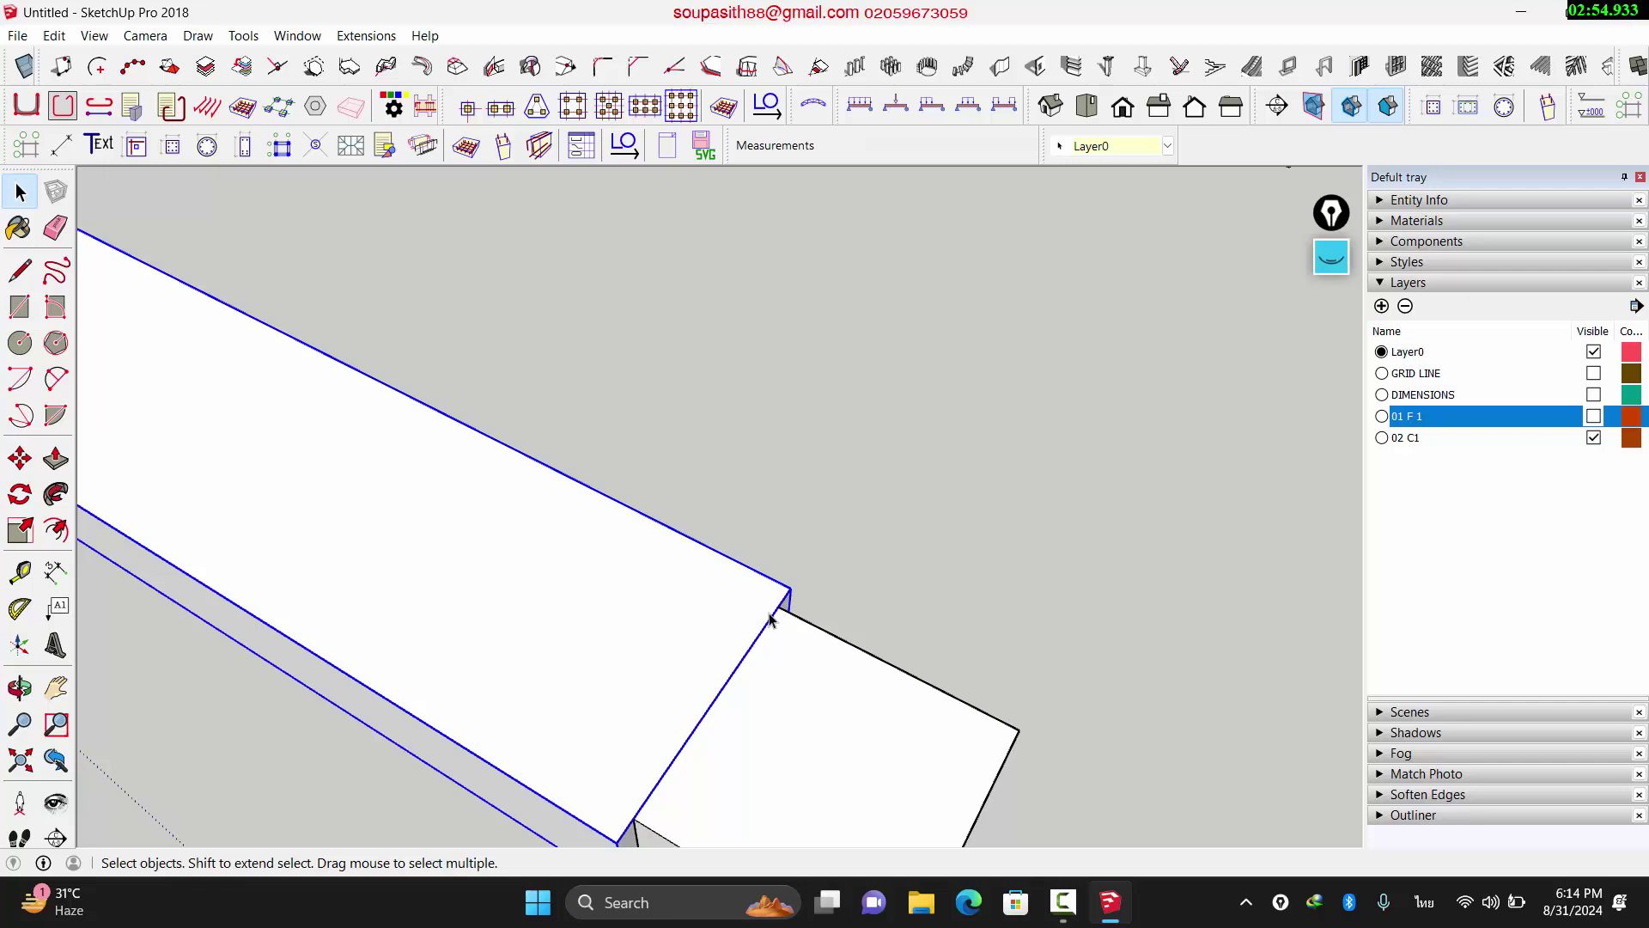
pyautogui.press('m')
pyautogui.scroll(1, 775, 610)
pyautogui.click(777, 607)
pyautogui.press('ctrl')
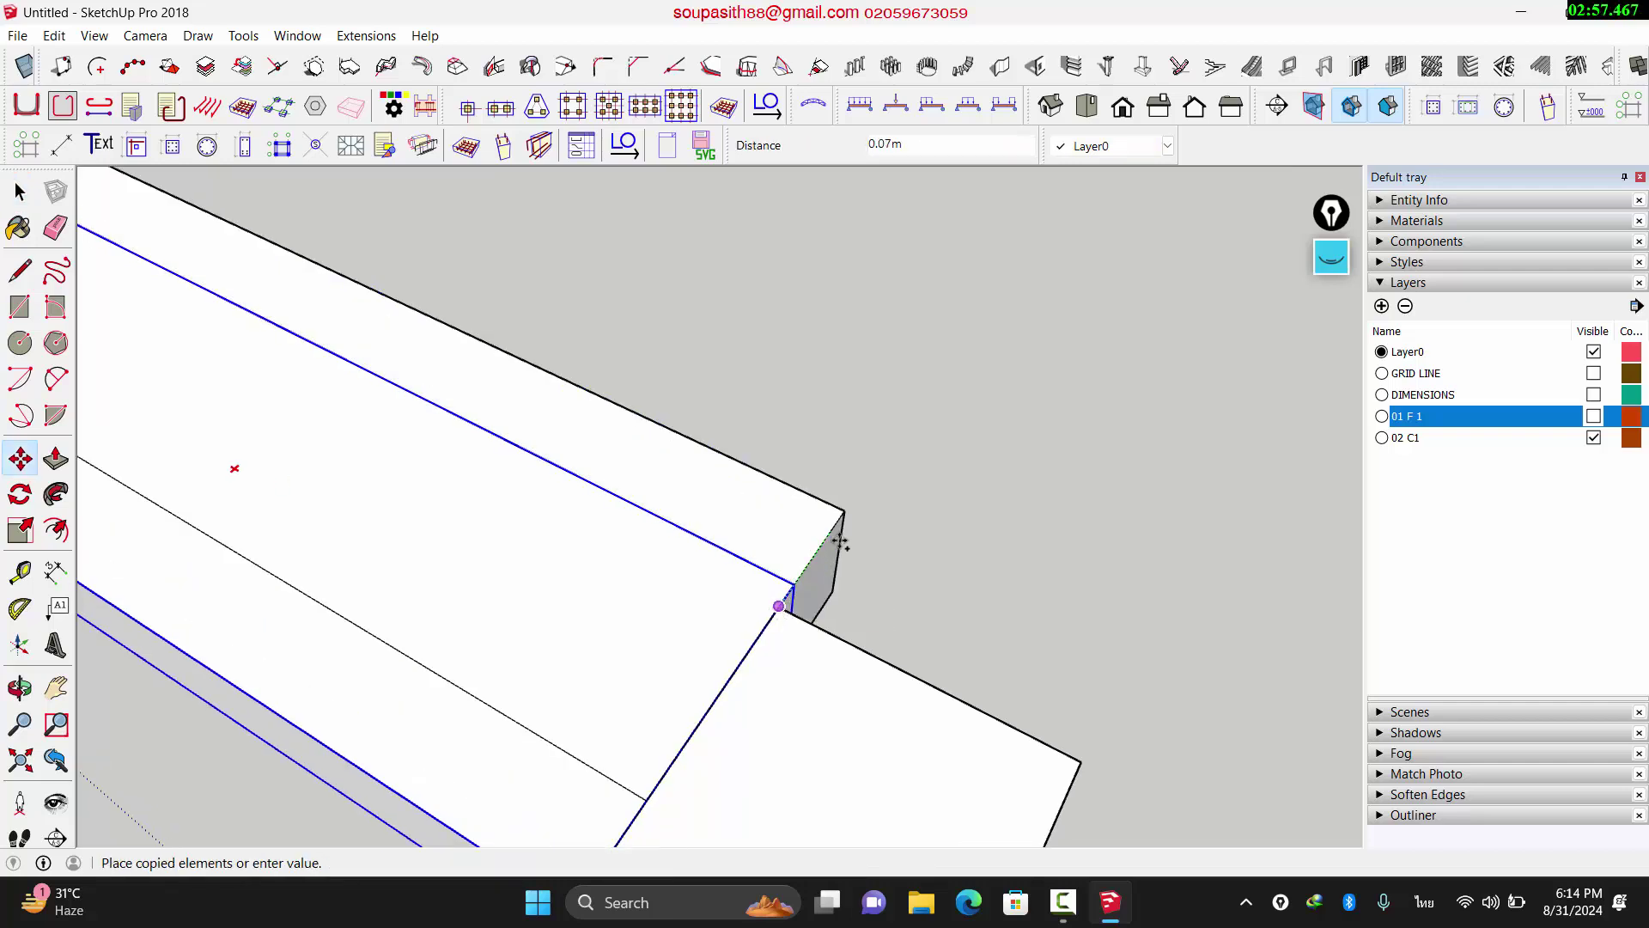
pyautogui.scroll(-3, 831, 494)
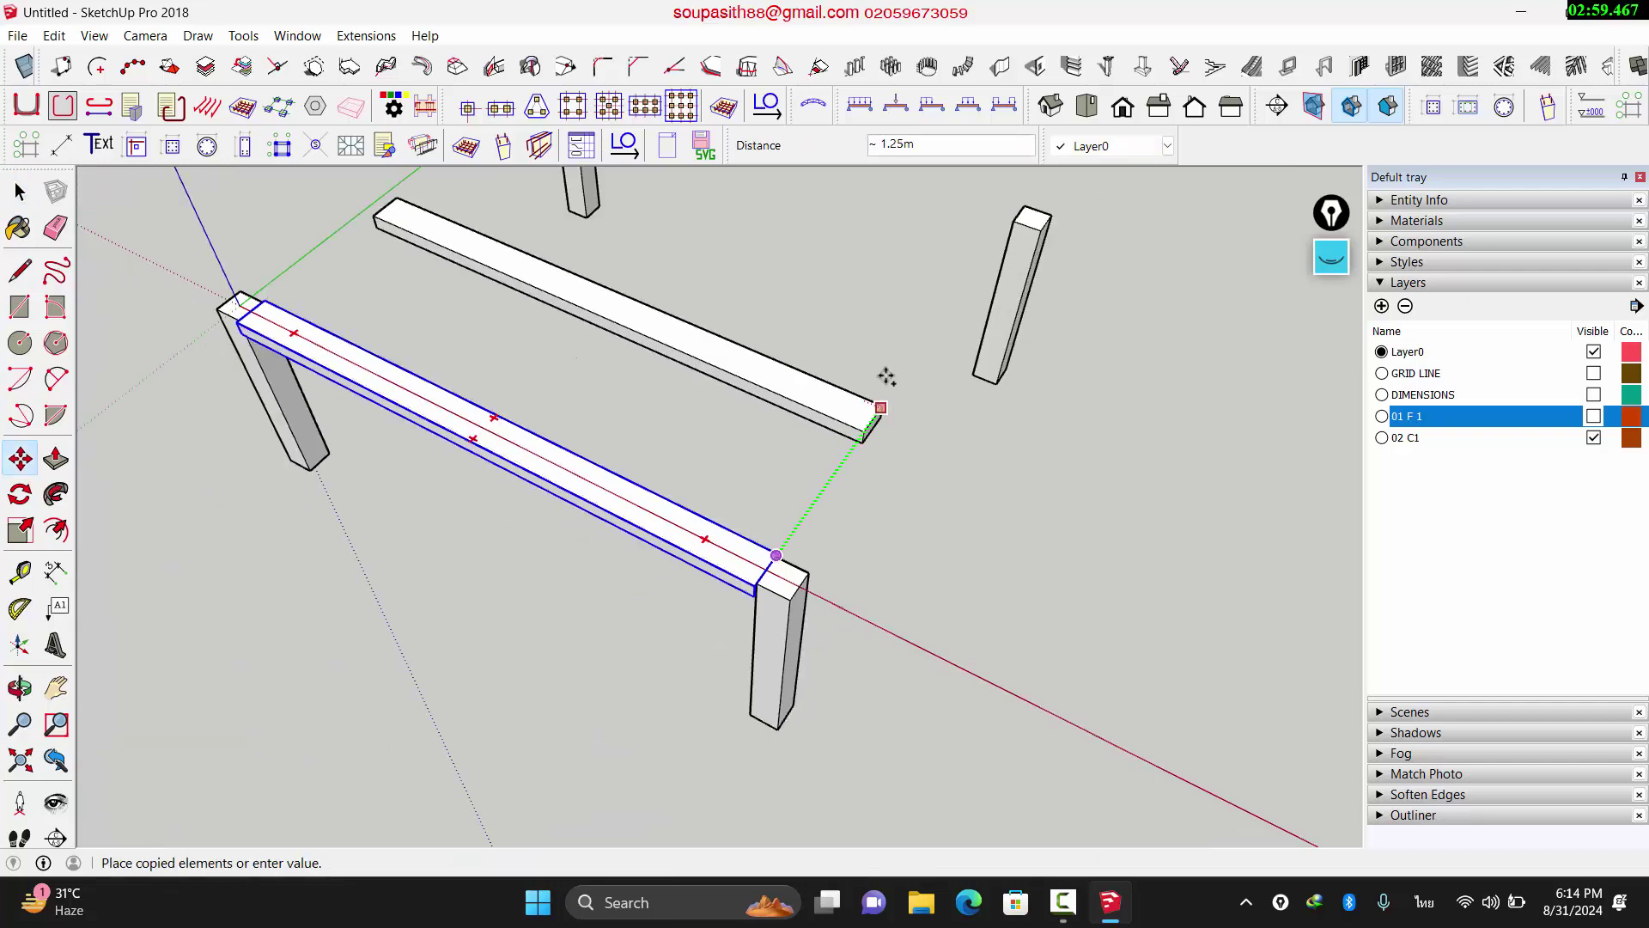
pyautogui.scroll(2, 893, 360)
pyautogui.scroll(-2, 896, 406)
pyautogui.scroll(-2, 896, 406)
pyautogui.scroll(5, 949, 331)
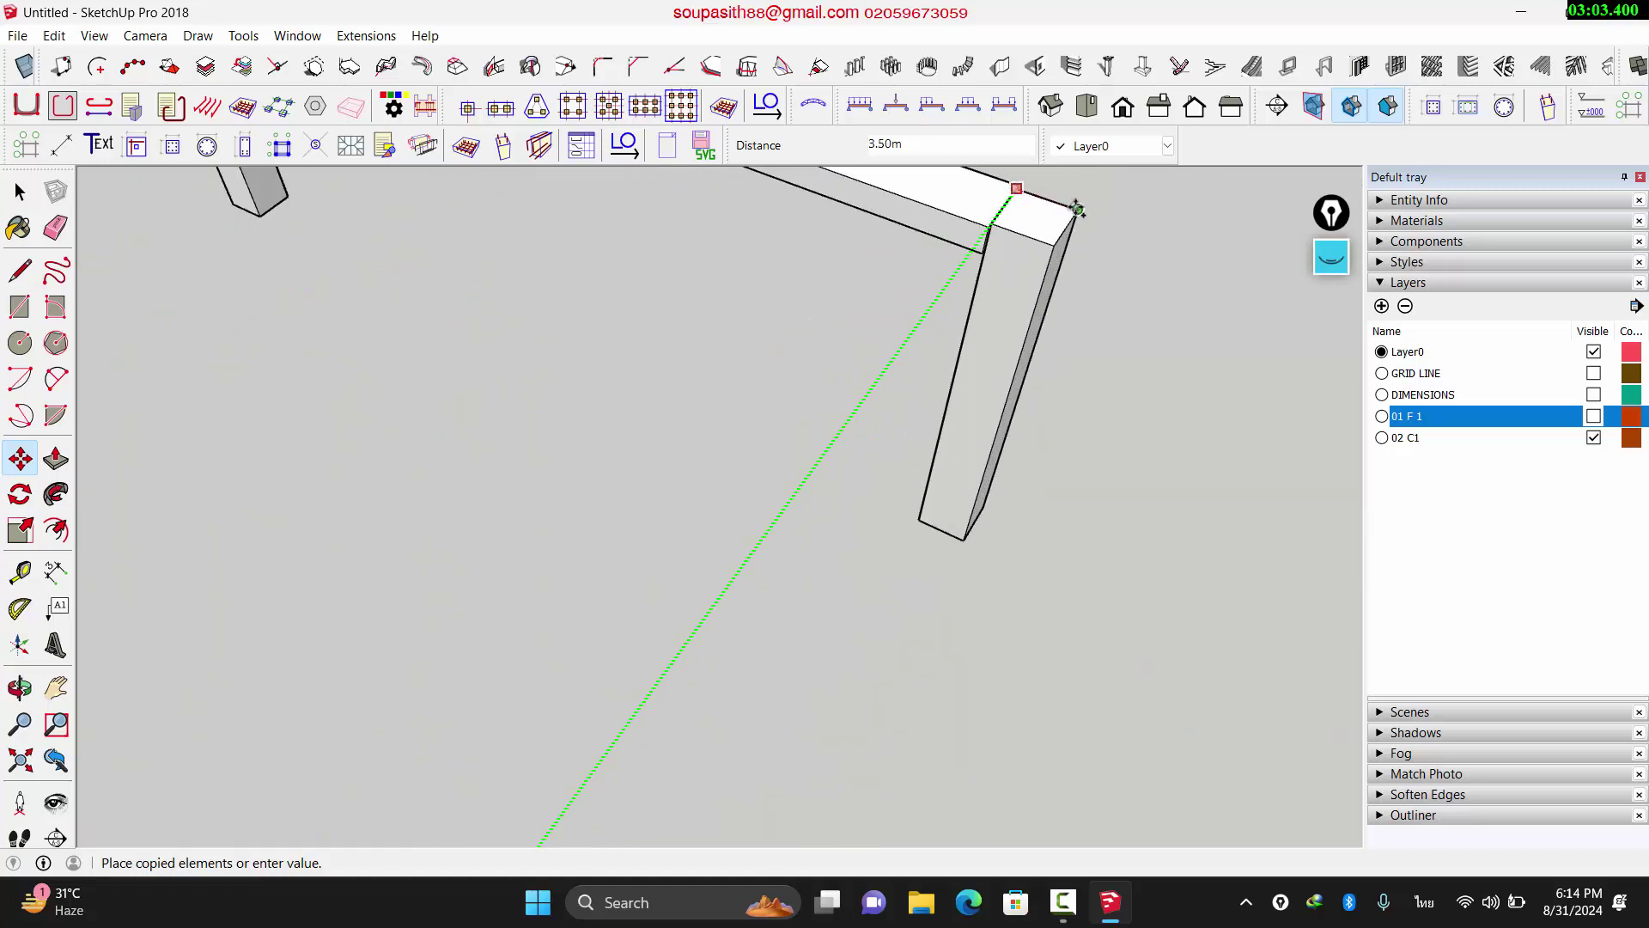
pyautogui.click(1076, 208)
pyautogui.scroll(-6, 839, 374)
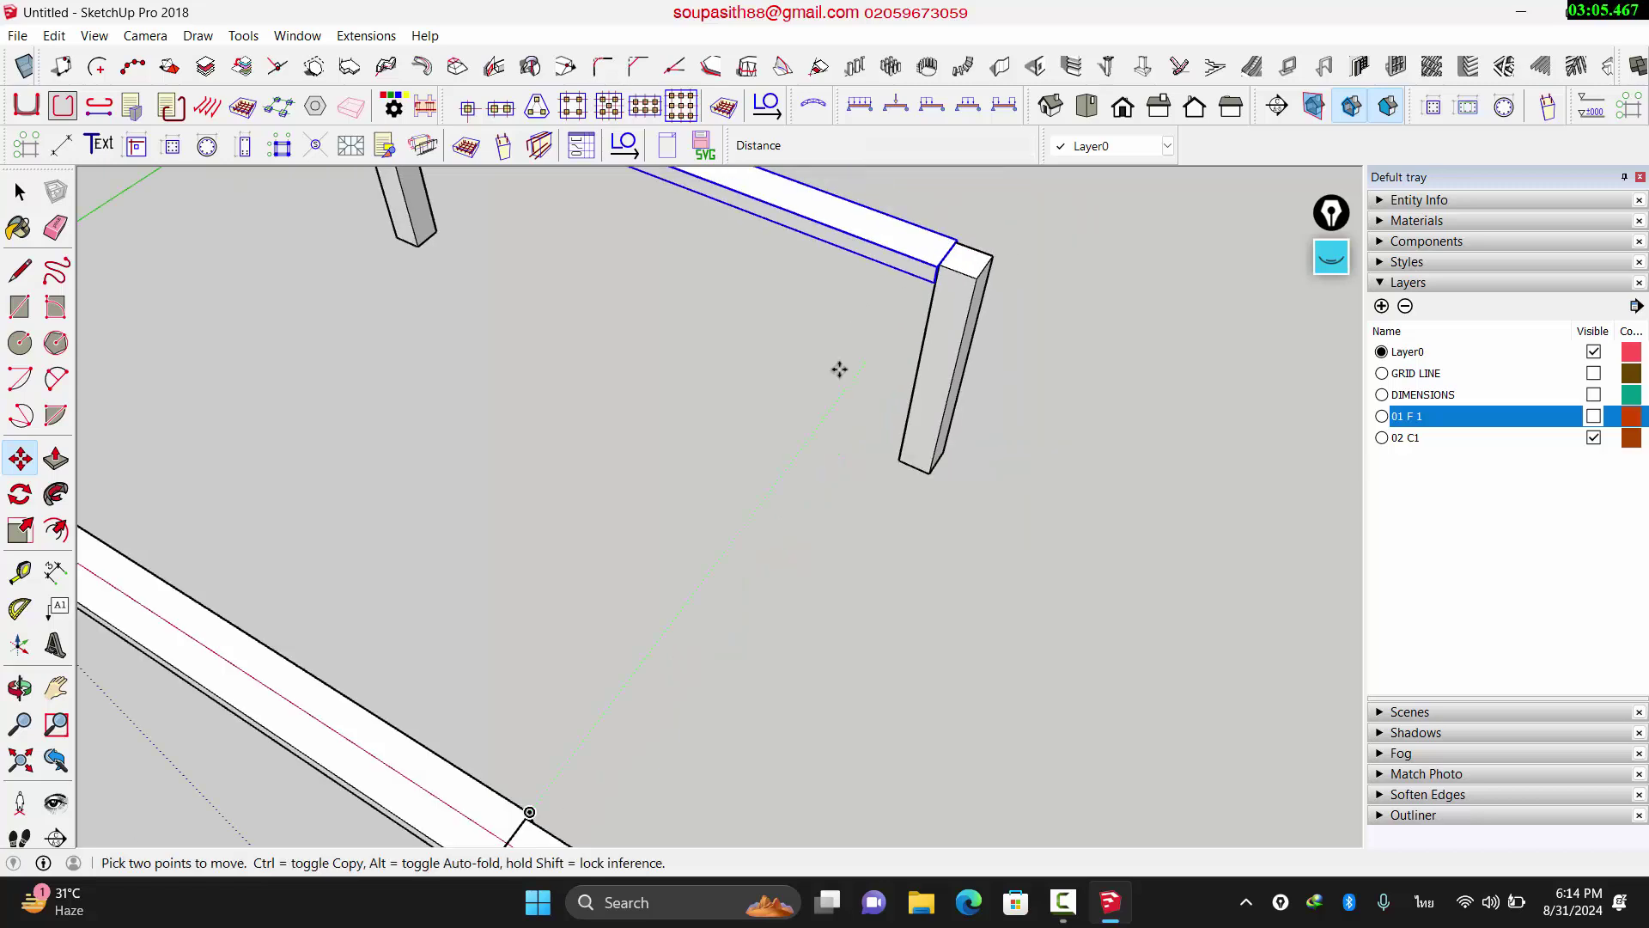
pyautogui.press('space')
# Step: Copy the second-row beam along the red axis into the adjacent bay, starting at the far side of the shared column
pyautogui.moveTo(837, 395); pyautogui.dragTo(755, 324, button='middle')
pyautogui.scroll(4, 755, 324)
pyautogui.press('m')
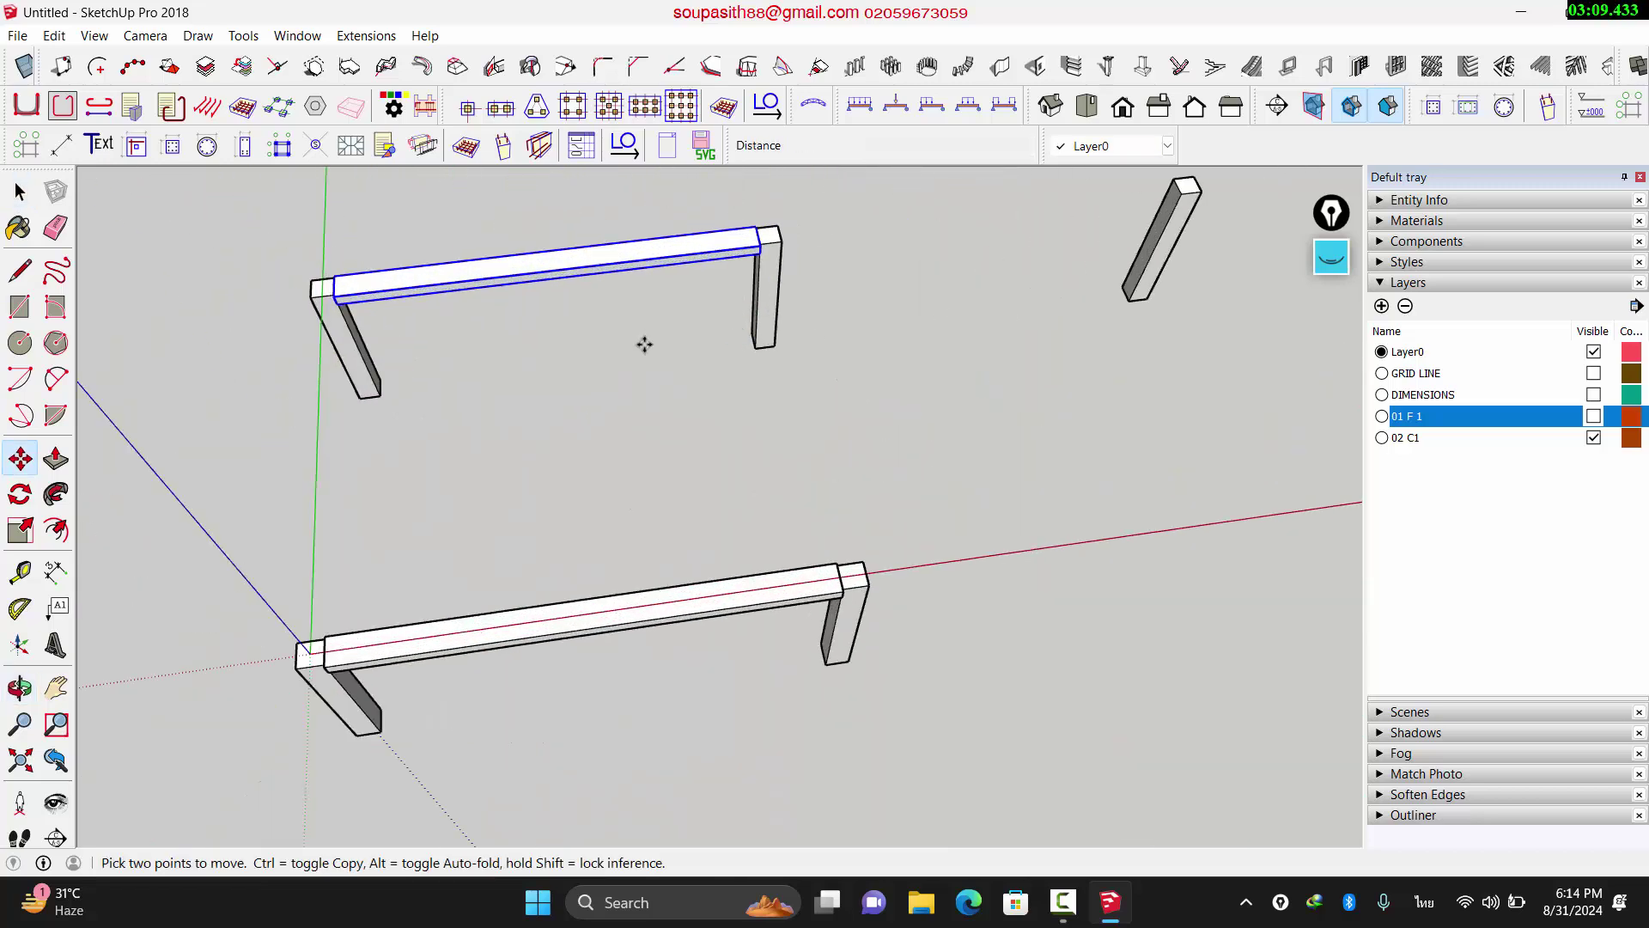
pyautogui.moveTo(643, 342); pyautogui.dragTo(471, 316, button='middle')
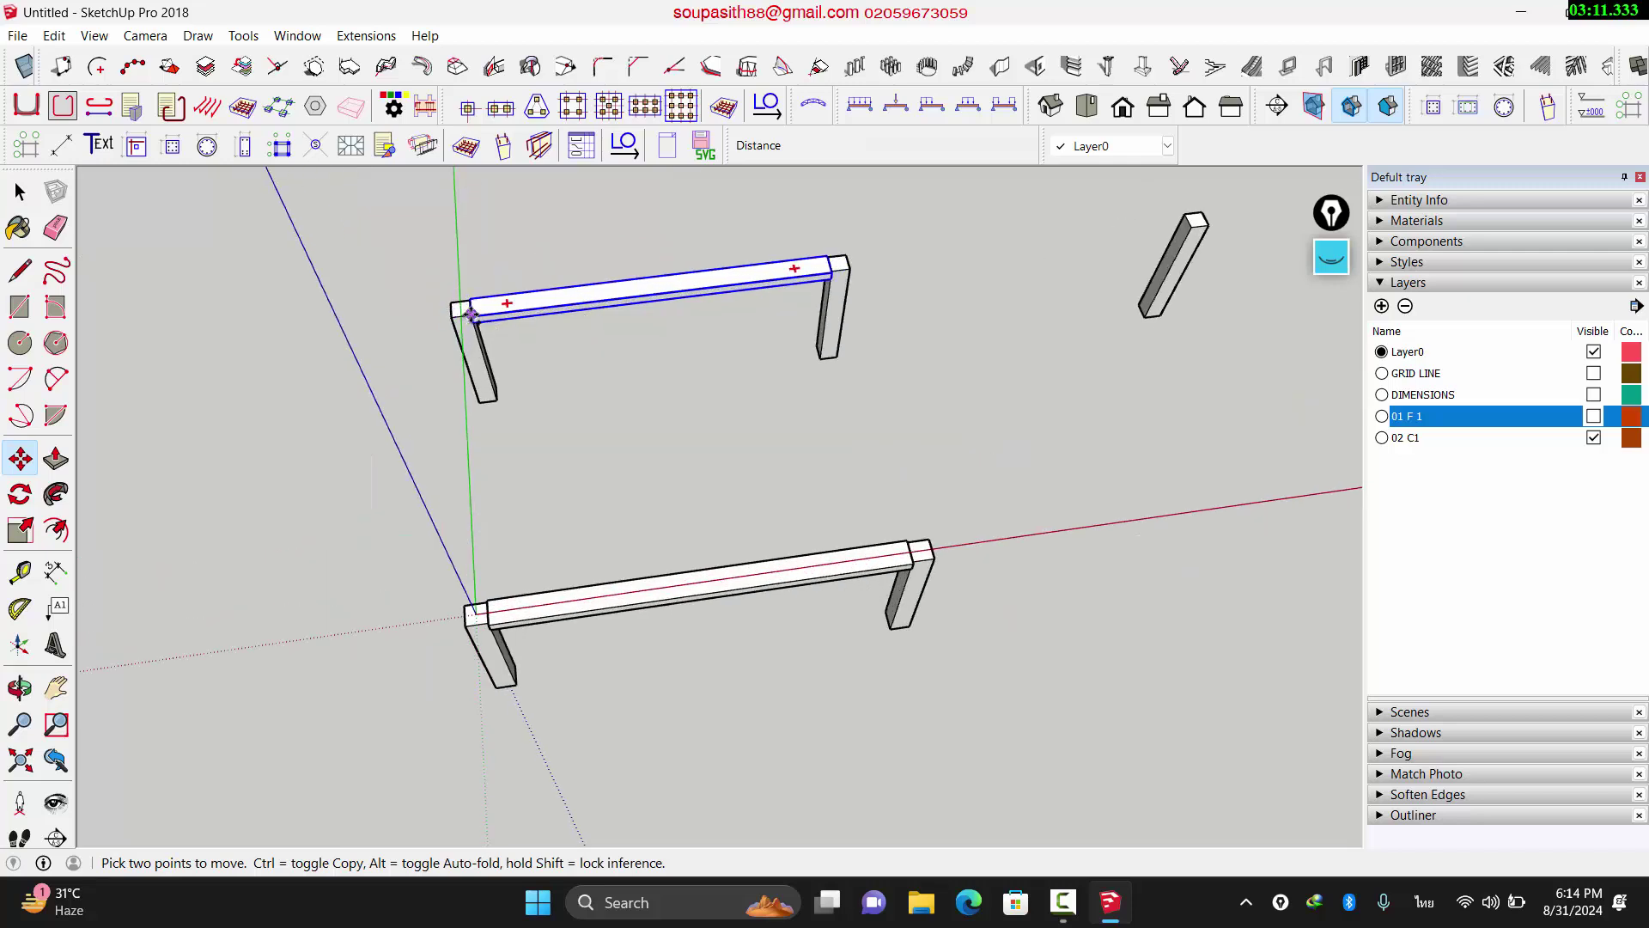
pyautogui.click(471, 315)
pyautogui.press('ctrl')
pyautogui.scroll(3, 648, 294)
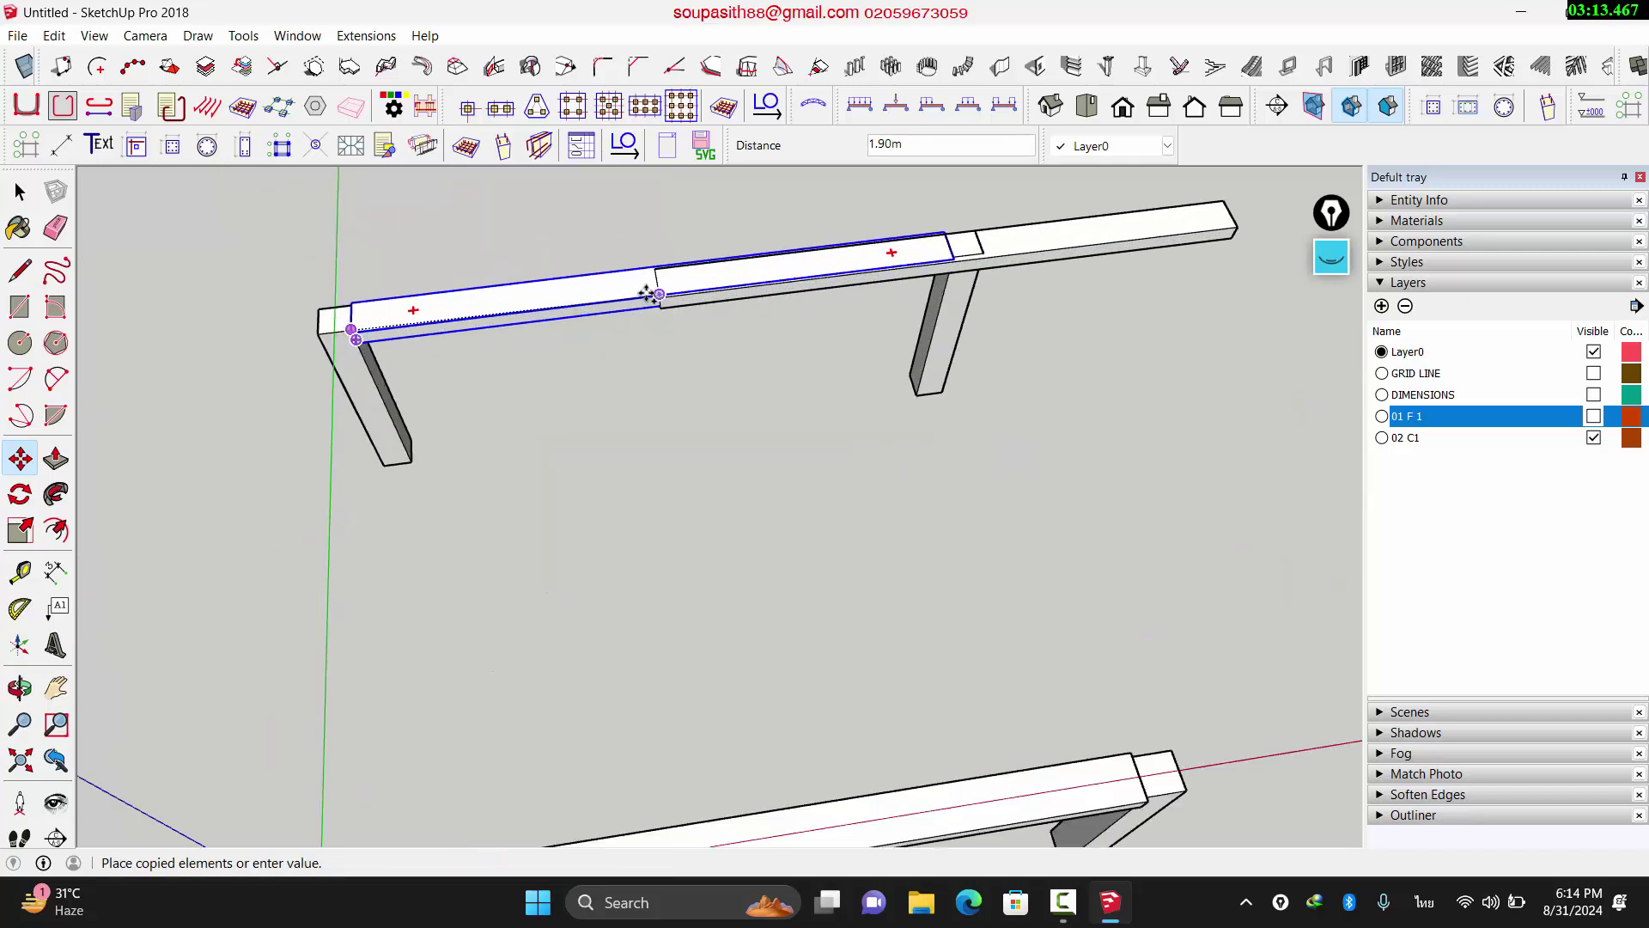
pyautogui.click(976, 256)
pyautogui.scroll(2, 984, 252)
pyautogui.scroll(-2, 987, 248)
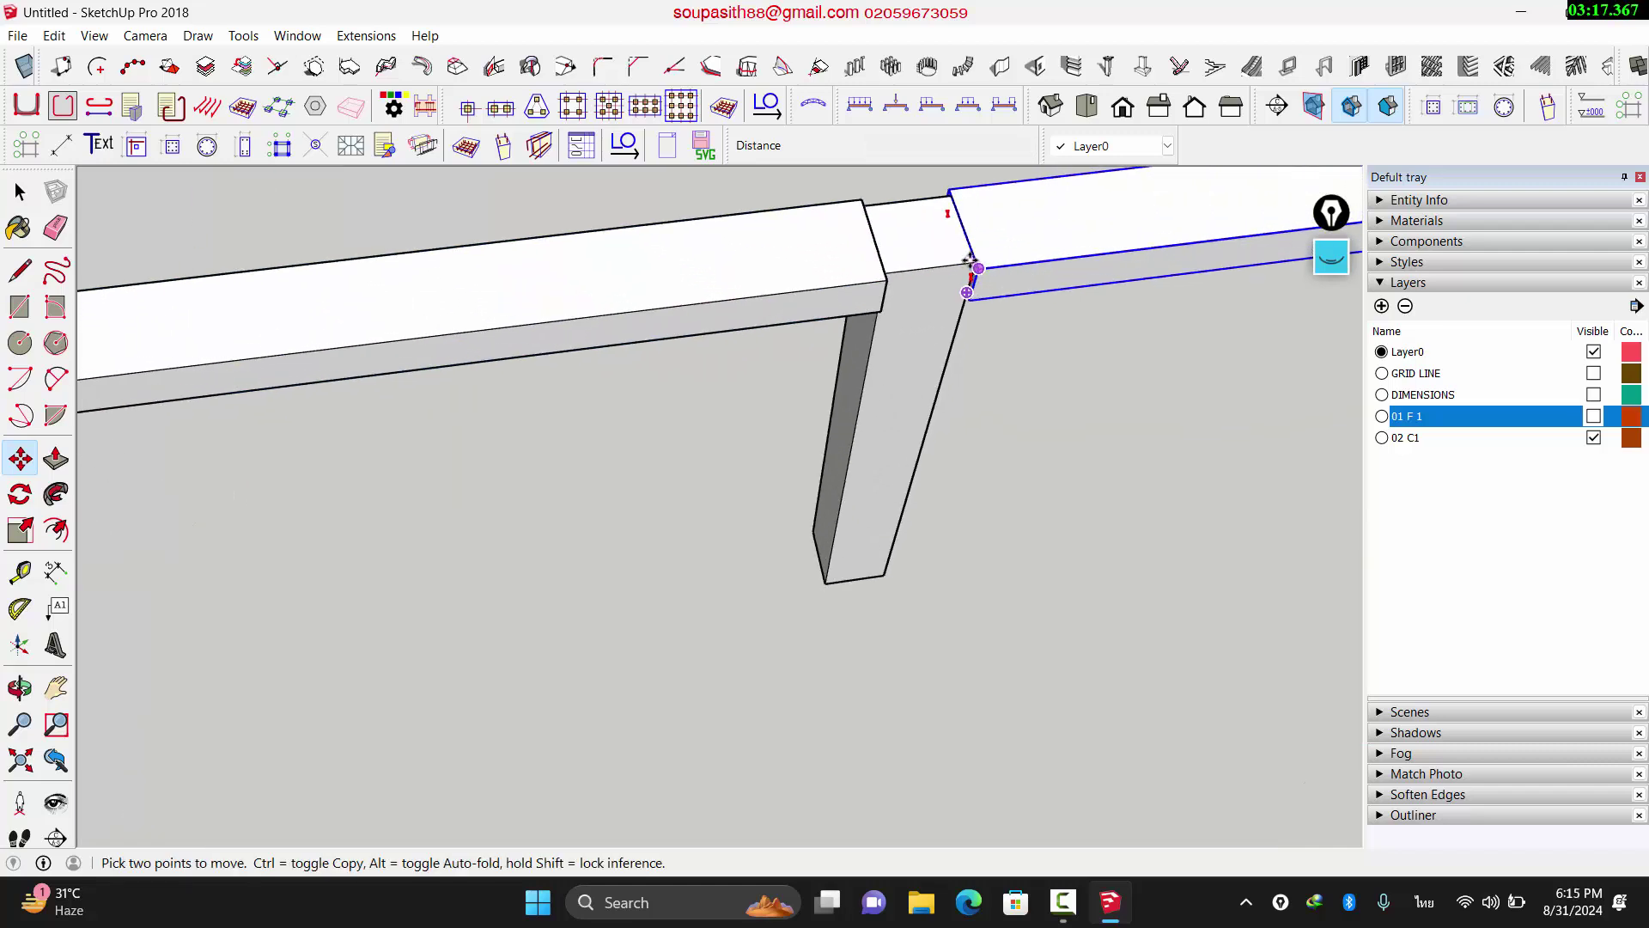
pyautogui.press('space')
# Step: Select the first-row beam that starts at the origin column
pyautogui.scroll(-6, 802, 342)
pyautogui.scroll(5, 569, 574)
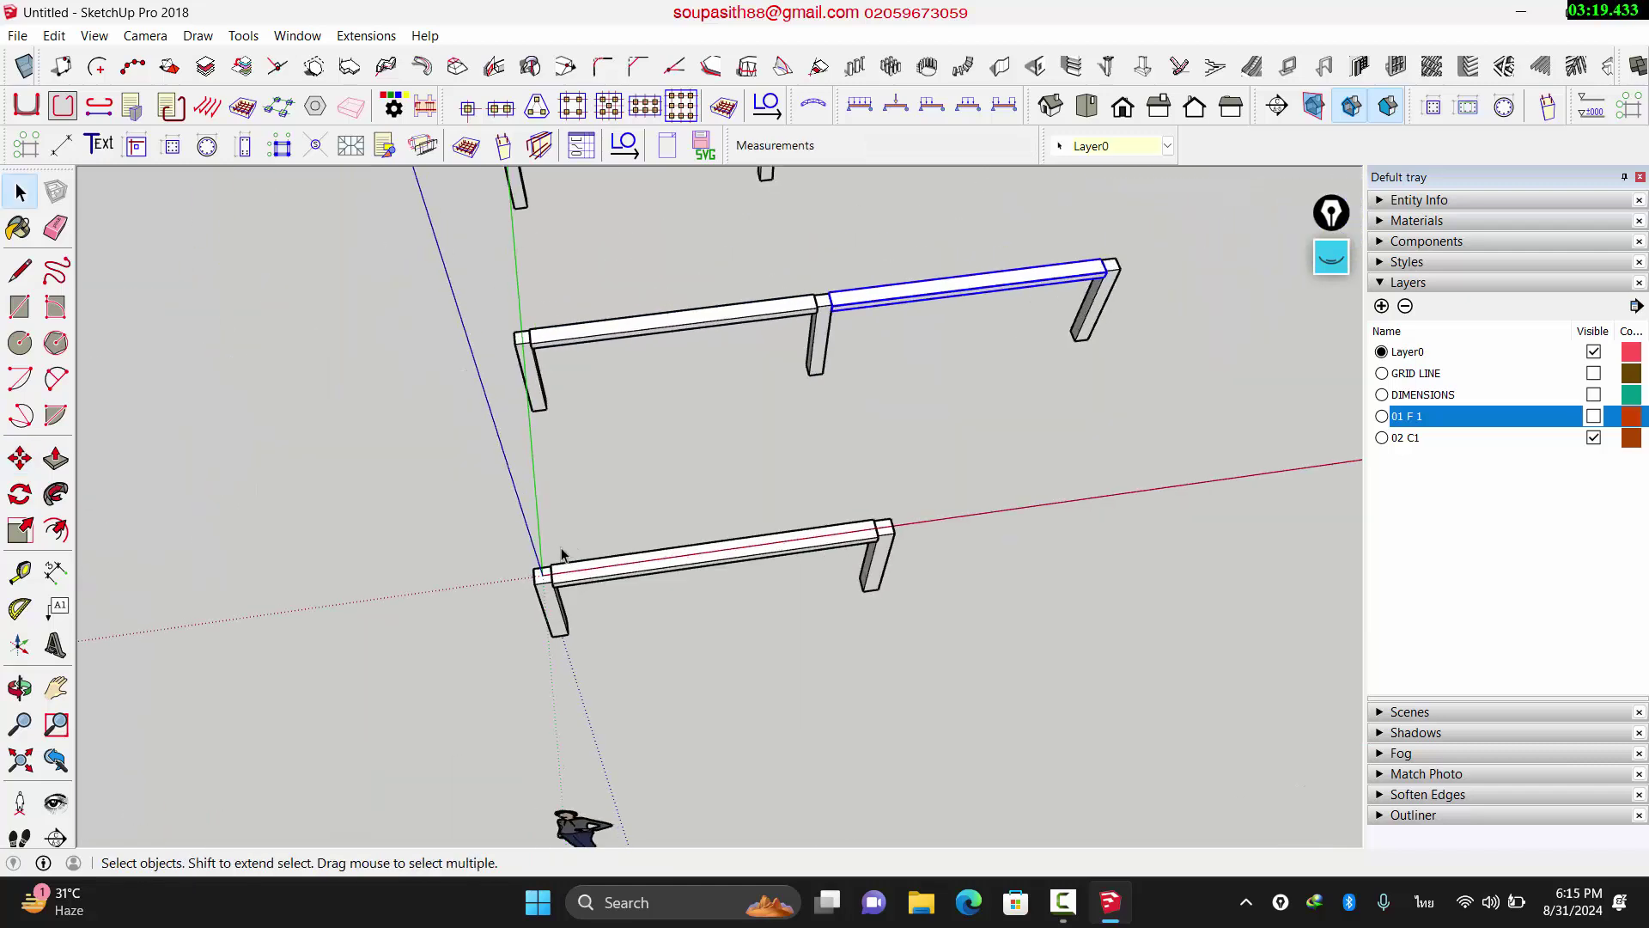
pyautogui.click(564, 582)
pyautogui.scroll(2, 563, 582)
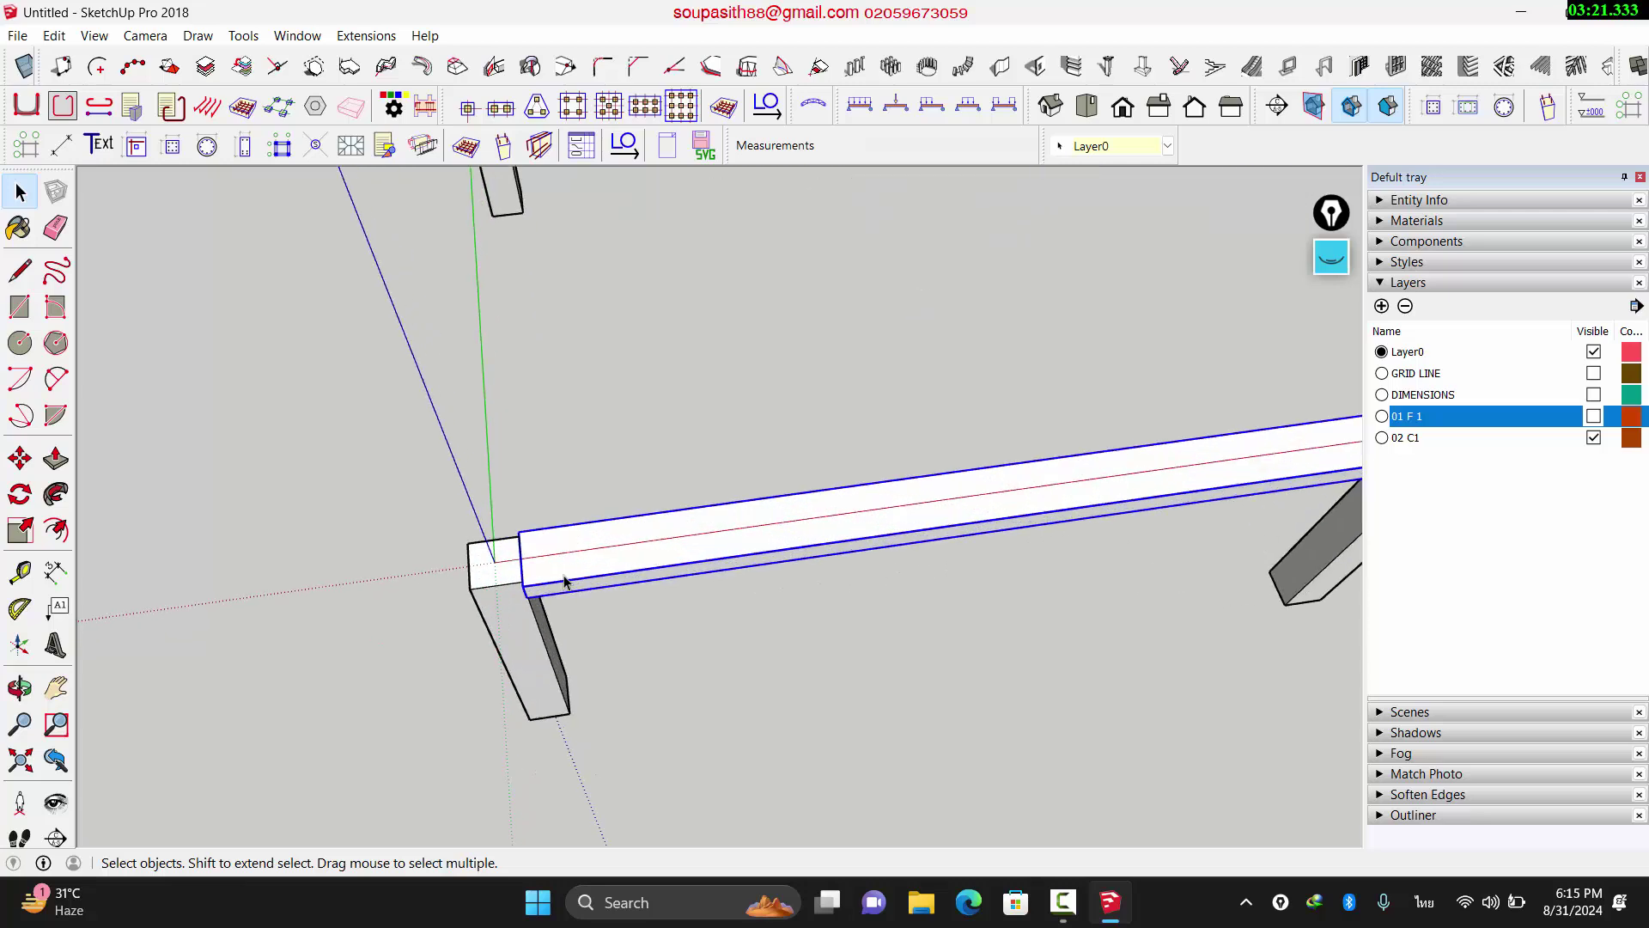
pyautogui.press('q')
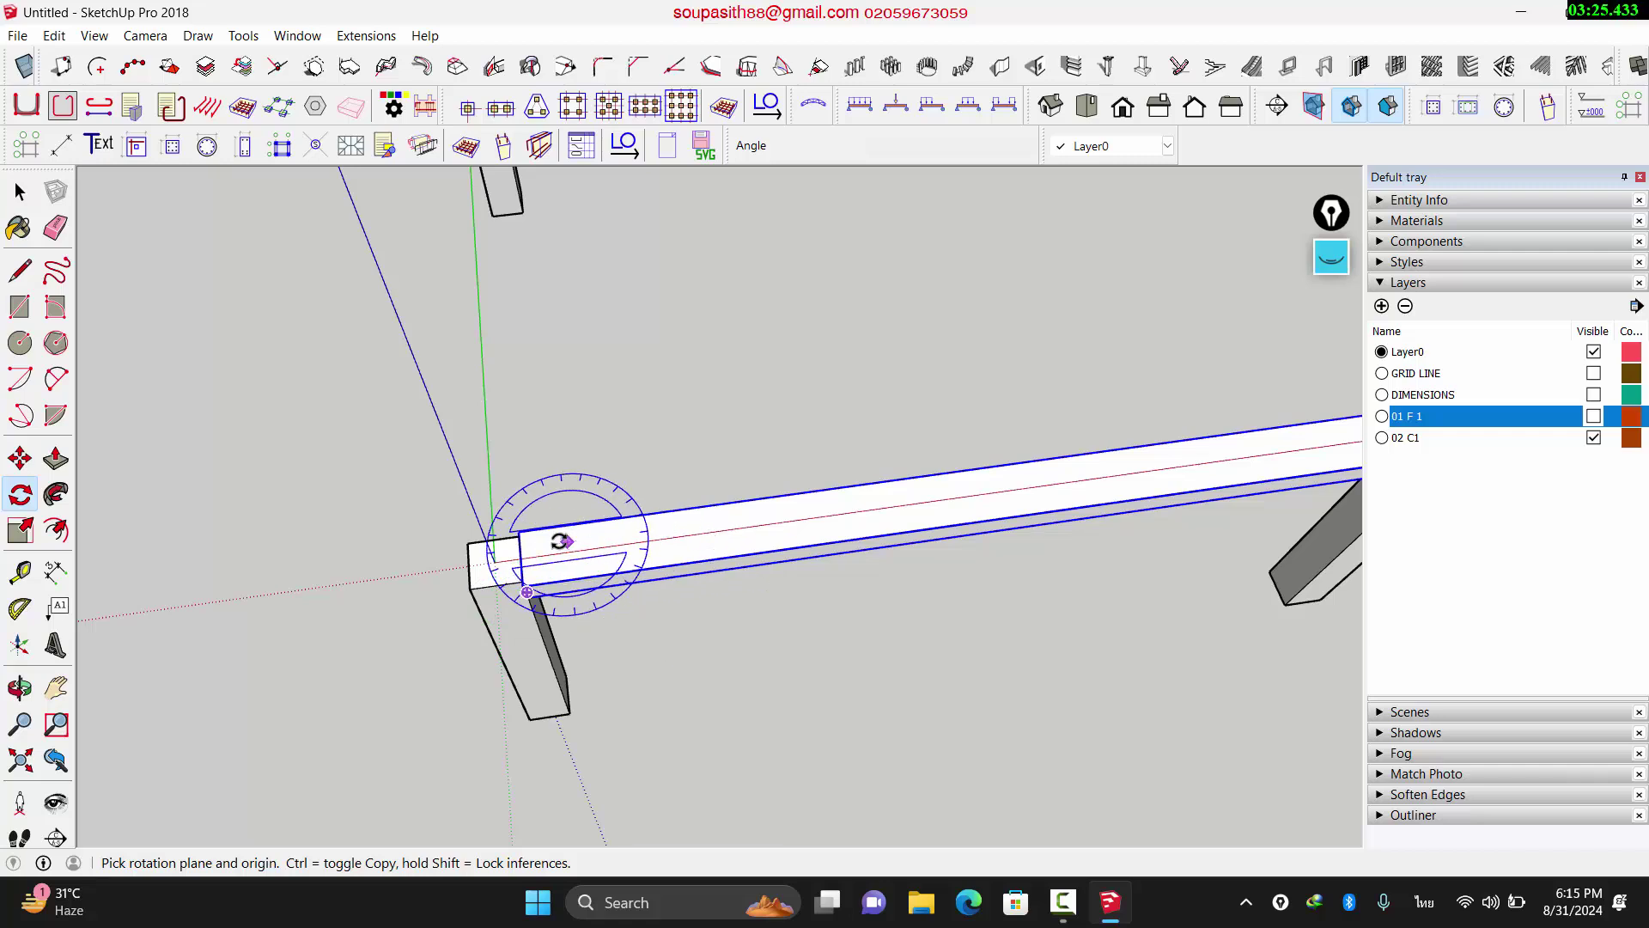
pyautogui.scroll(2, 521, 537)
pyautogui.scroll(1, 521, 537)
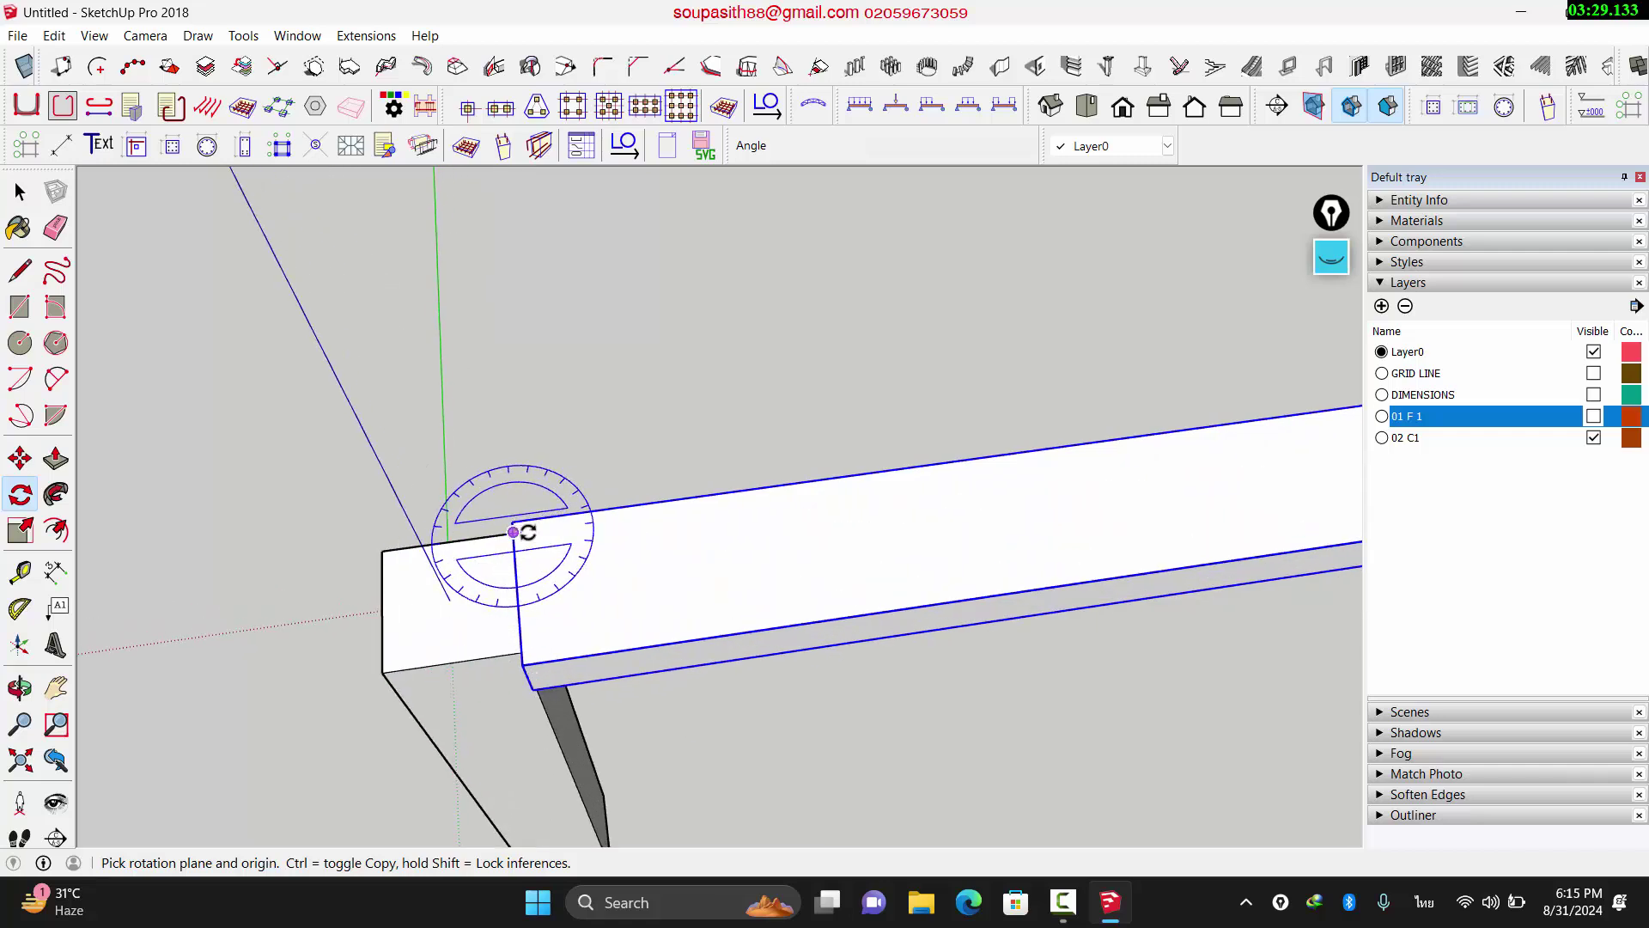
pyautogui.click(513, 533)
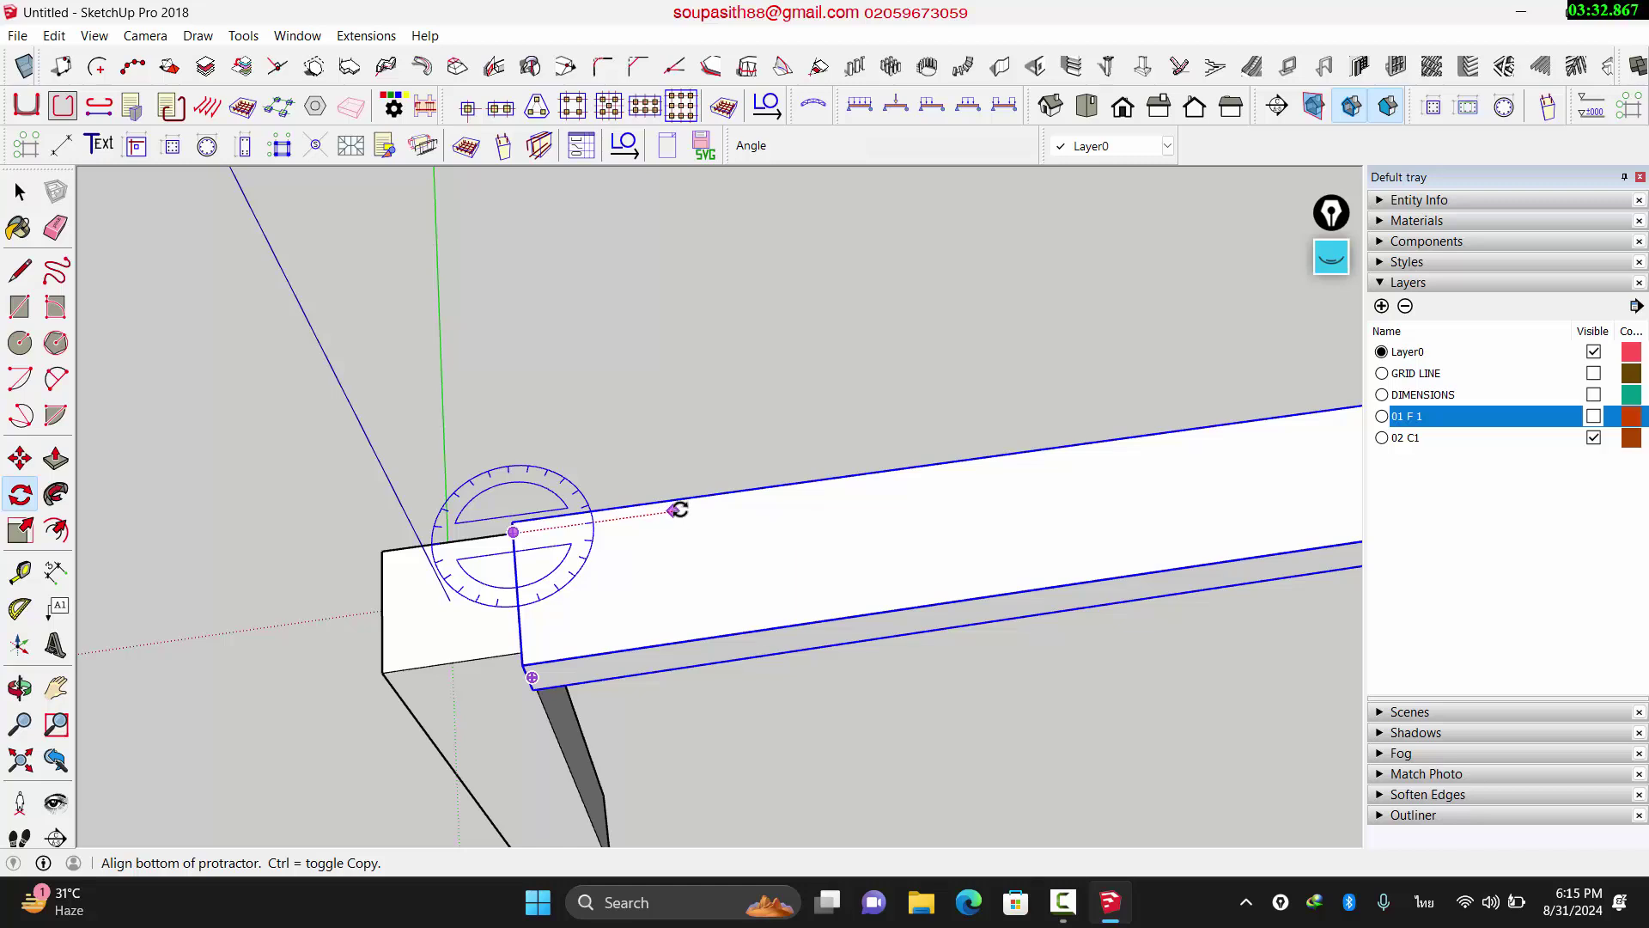
pyautogui.click(673, 511)
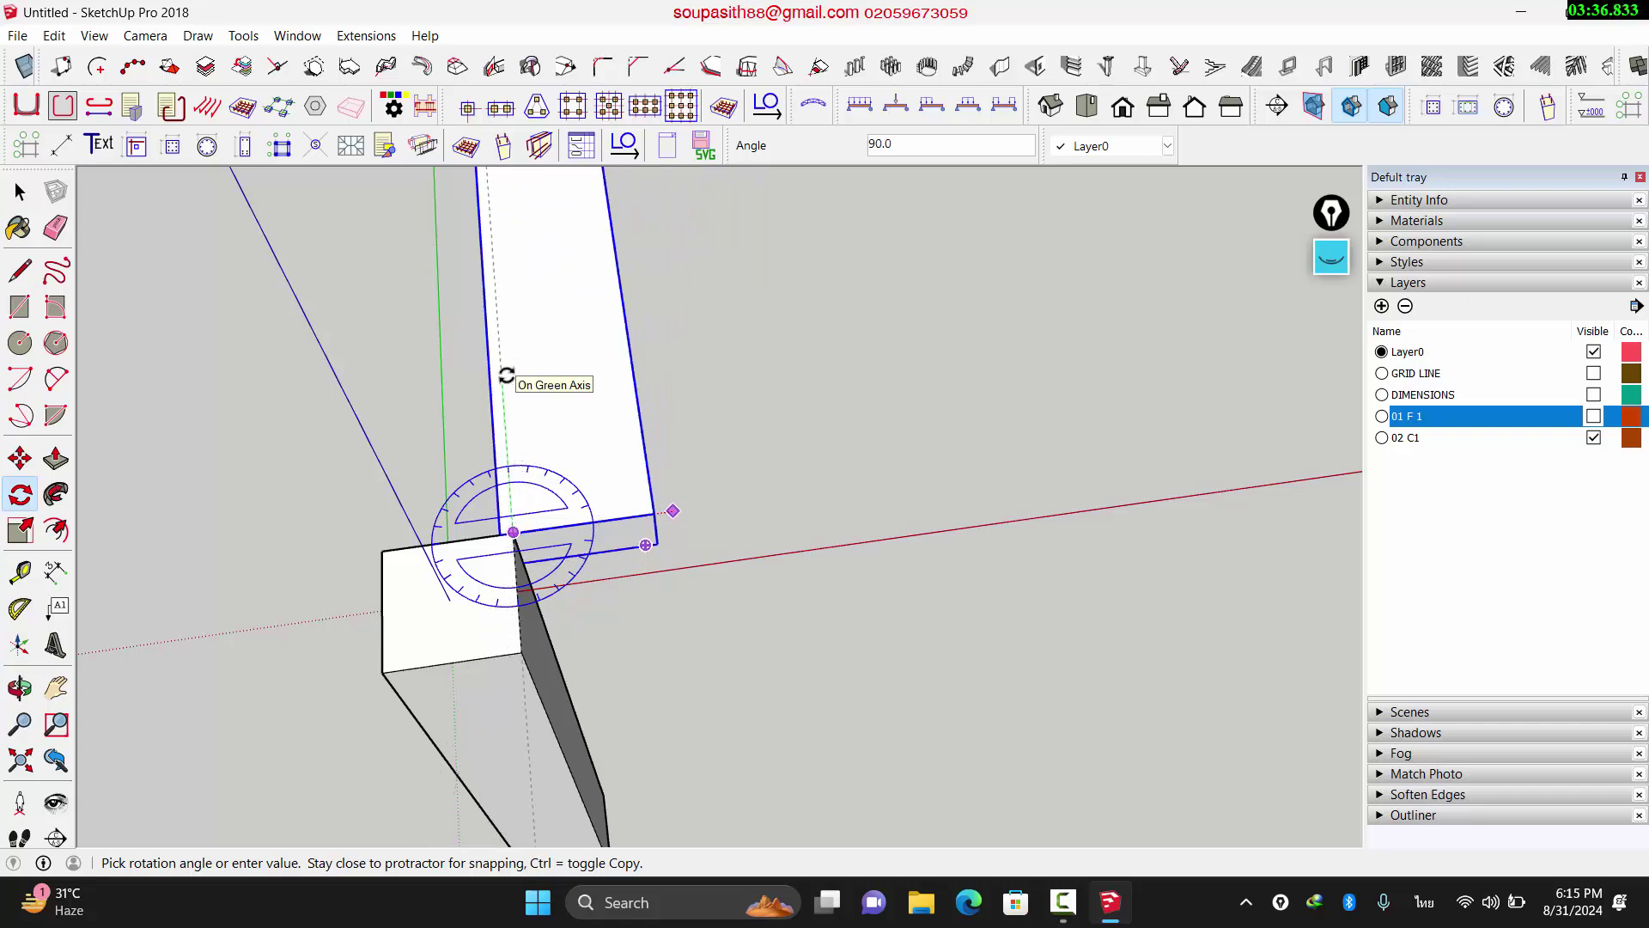
pyautogui.press('ctrl')
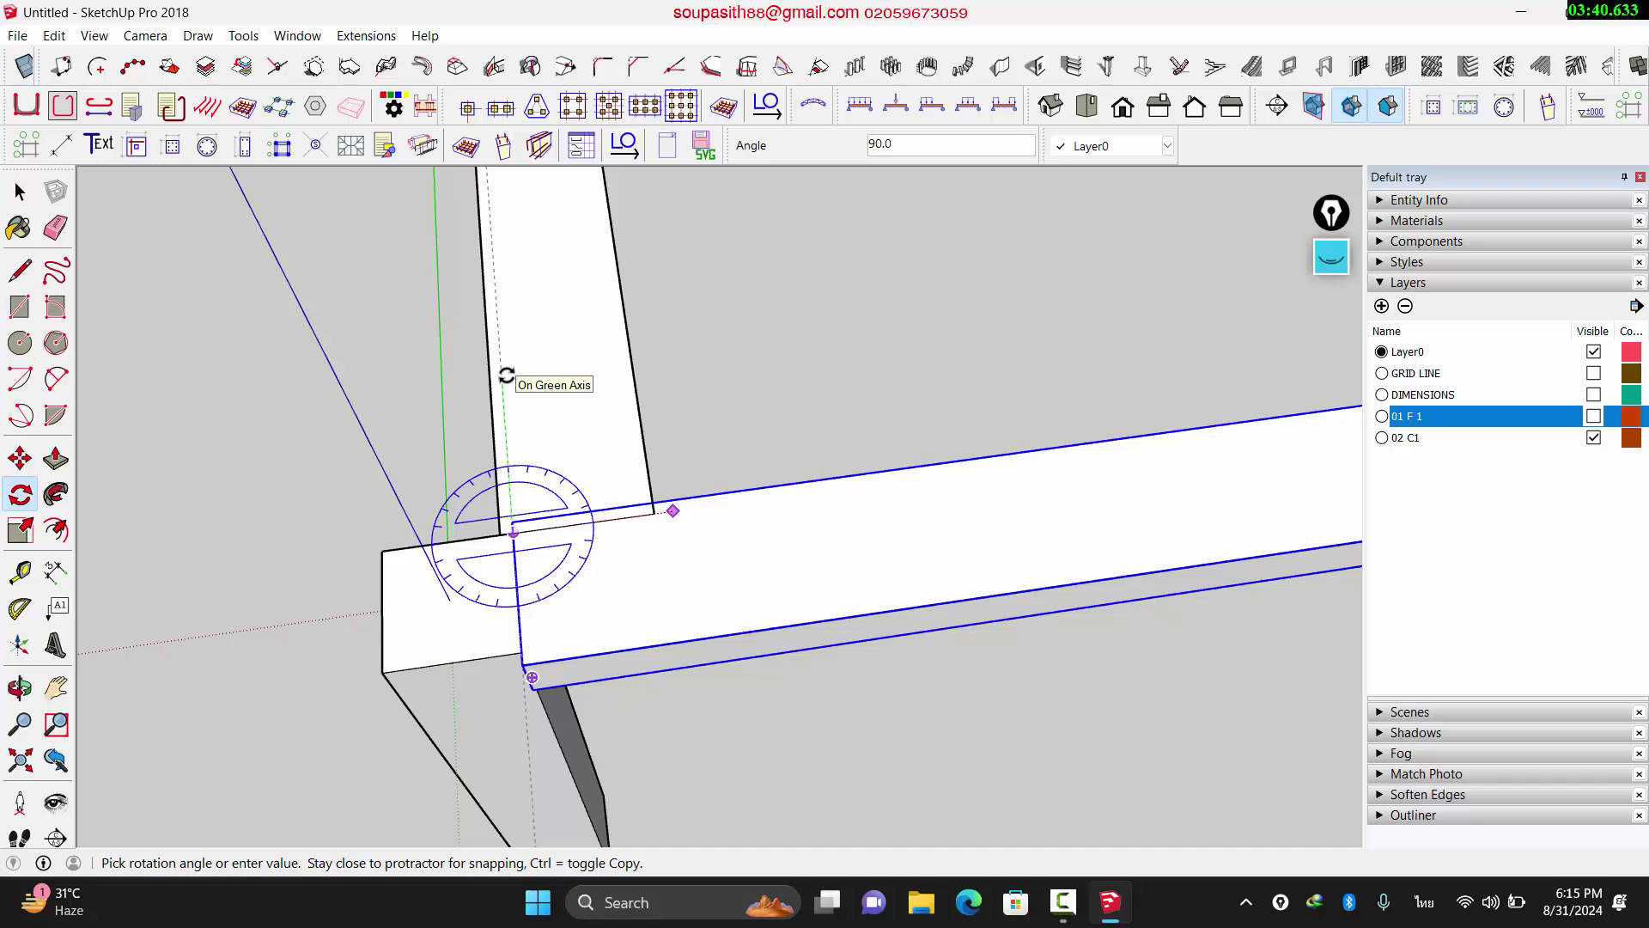
pyautogui.press('space')
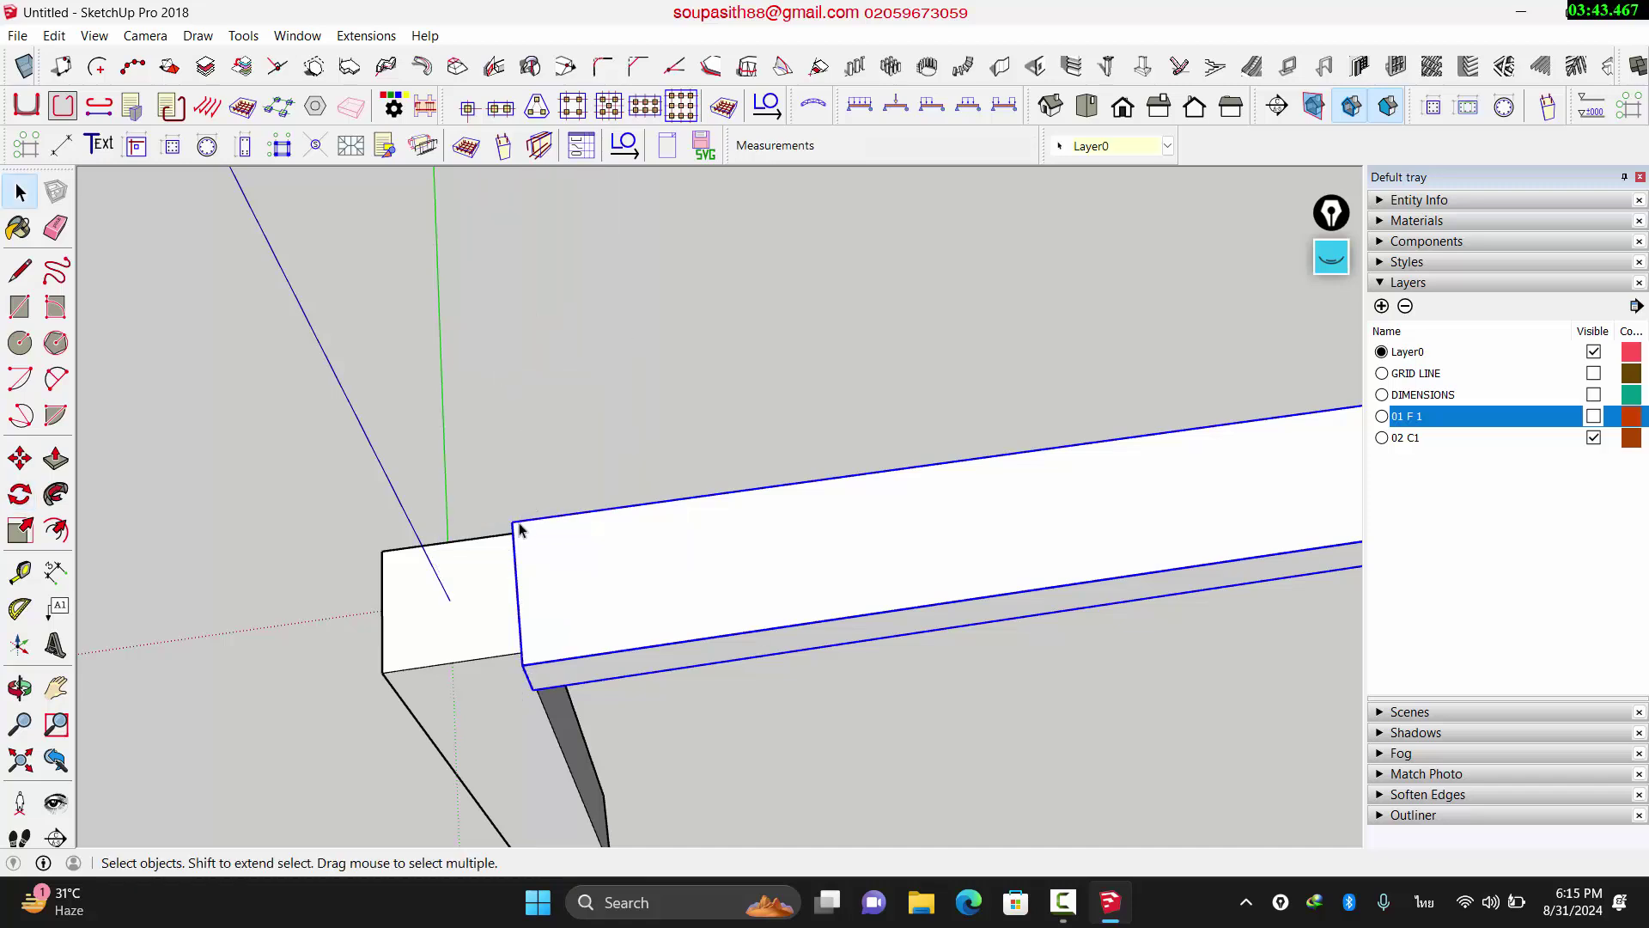
# Step: Make a copy of the first-row beam rotated 90° onto the green axis about the origin column's inner top corner
pyautogui.press('q')
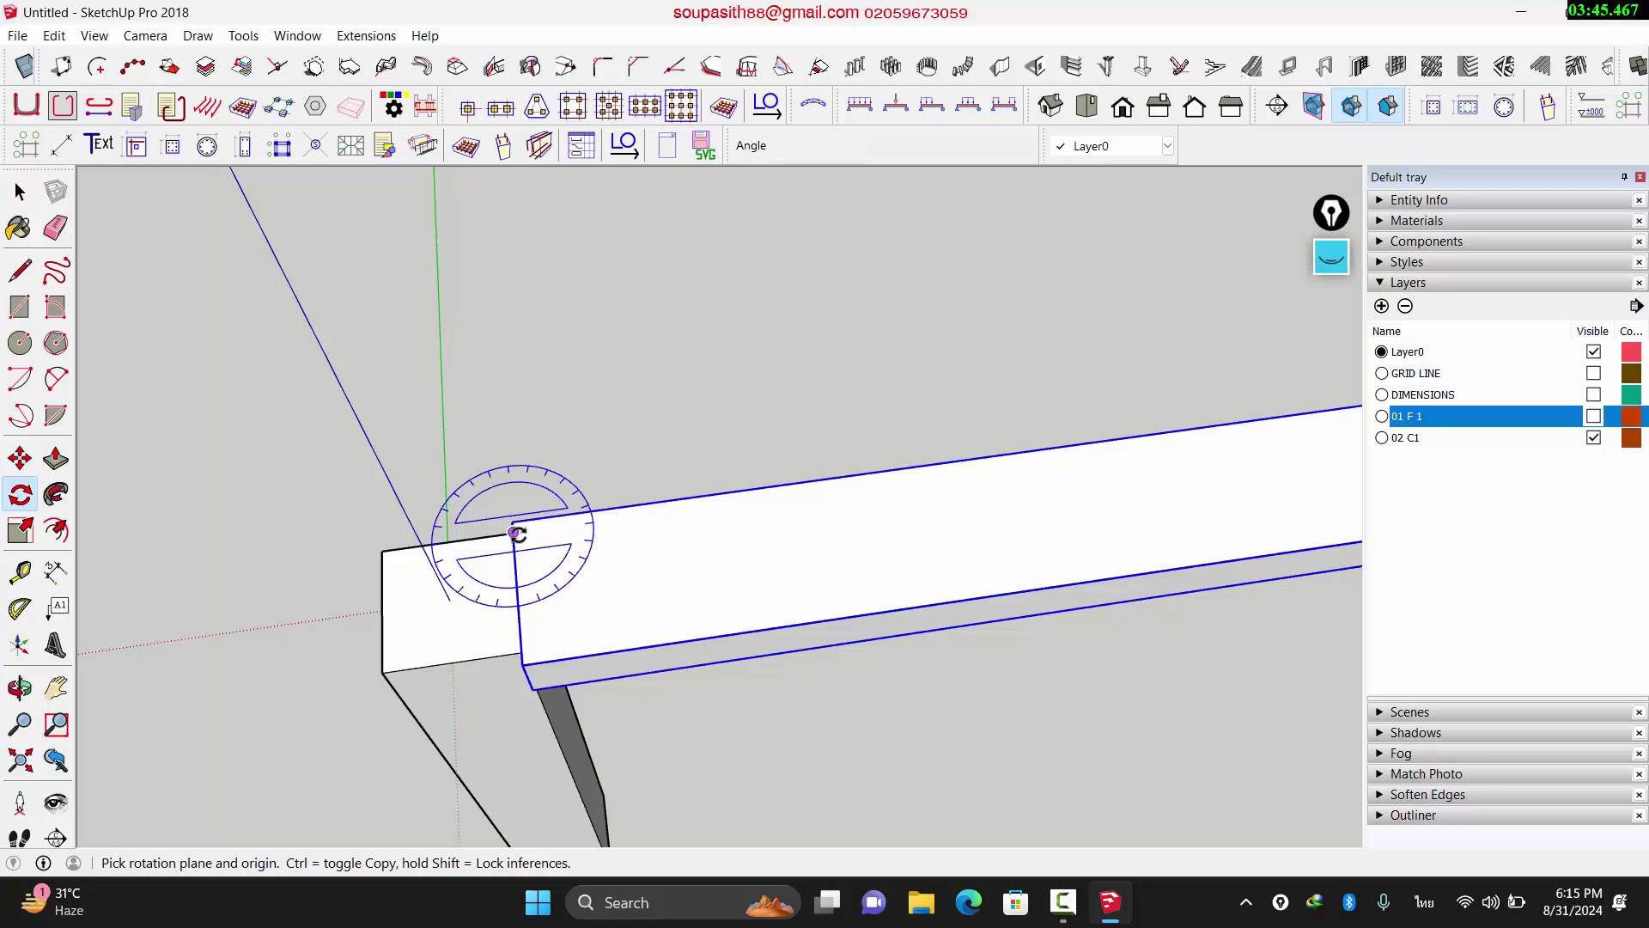
pyautogui.click(515, 532)
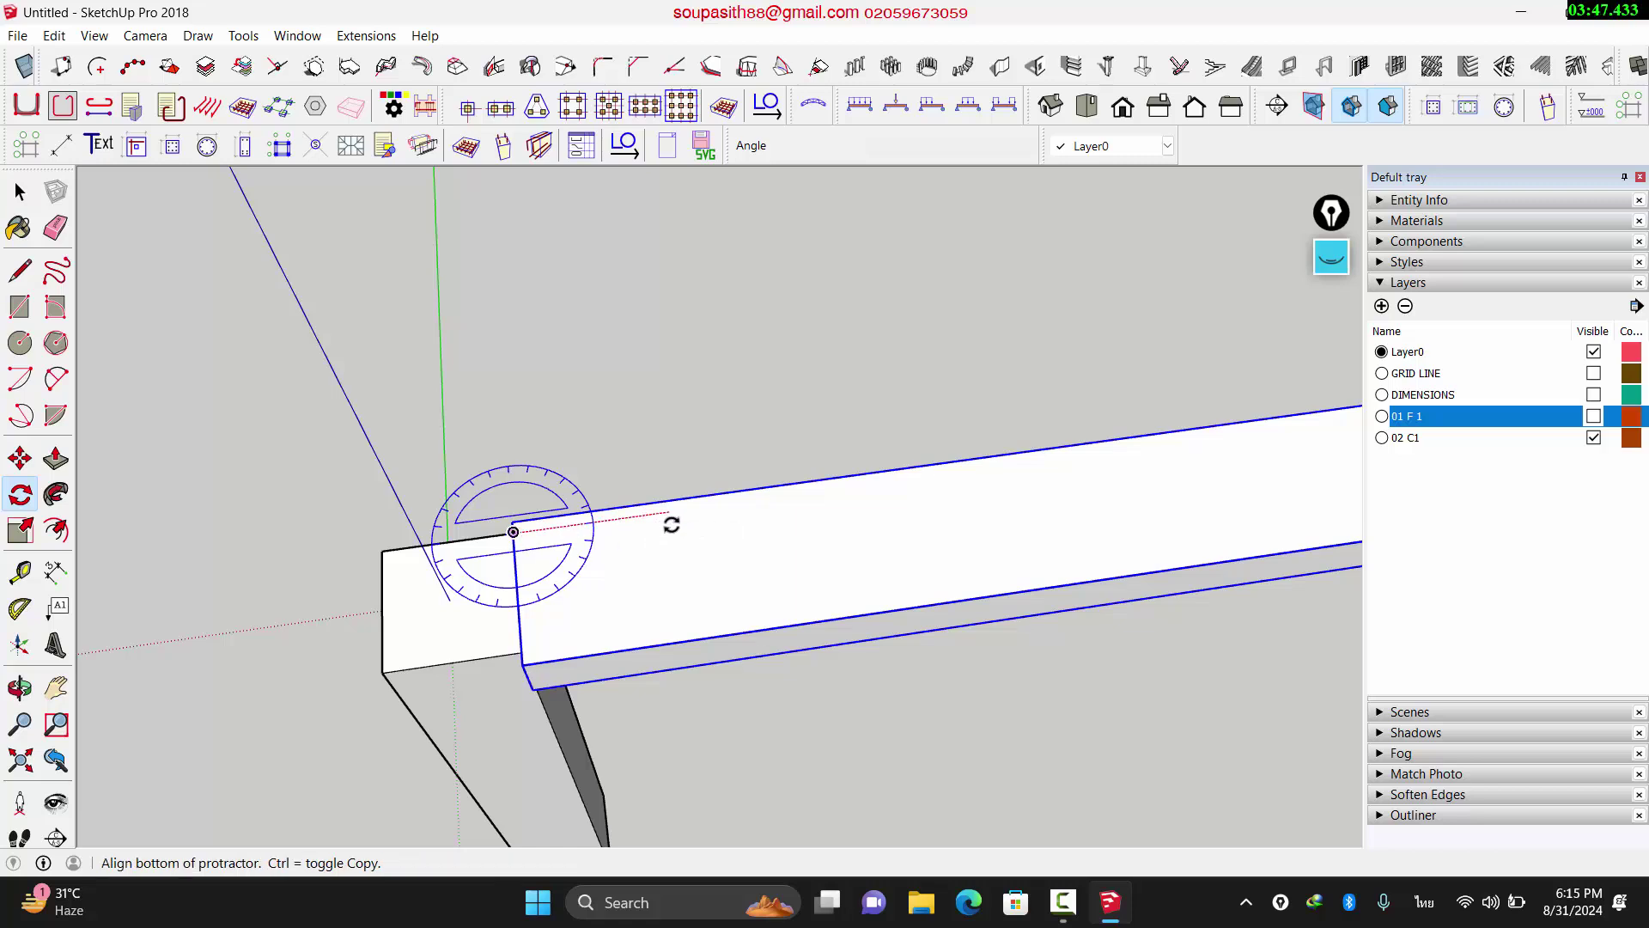
pyautogui.click(674, 502)
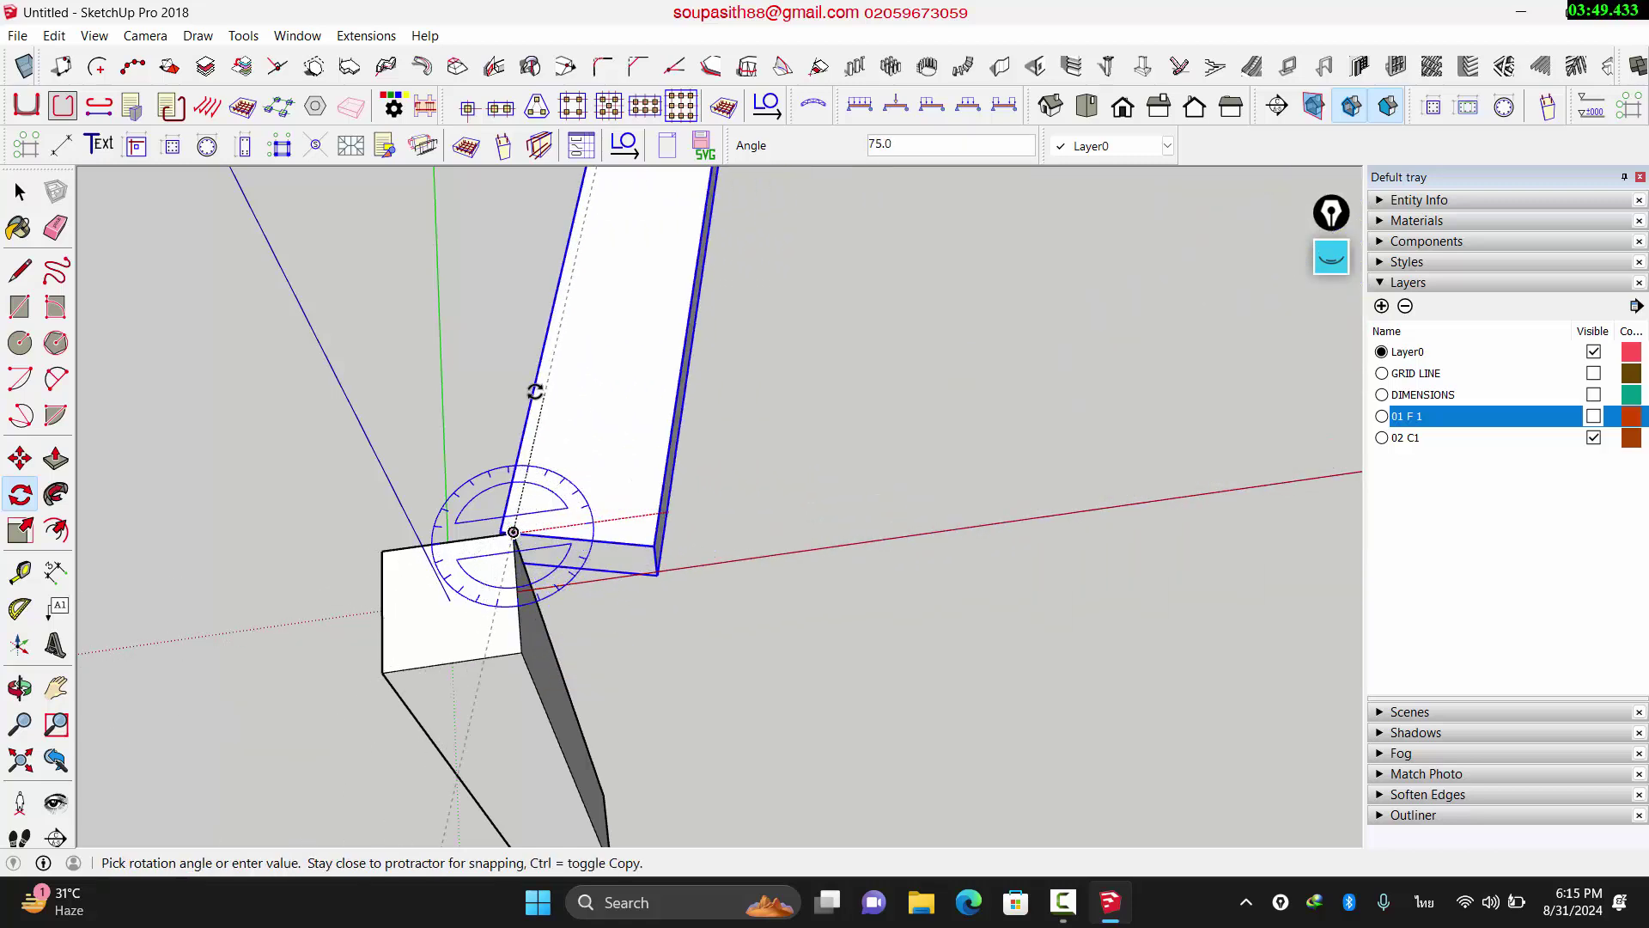
pyautogui.press('ctrl')
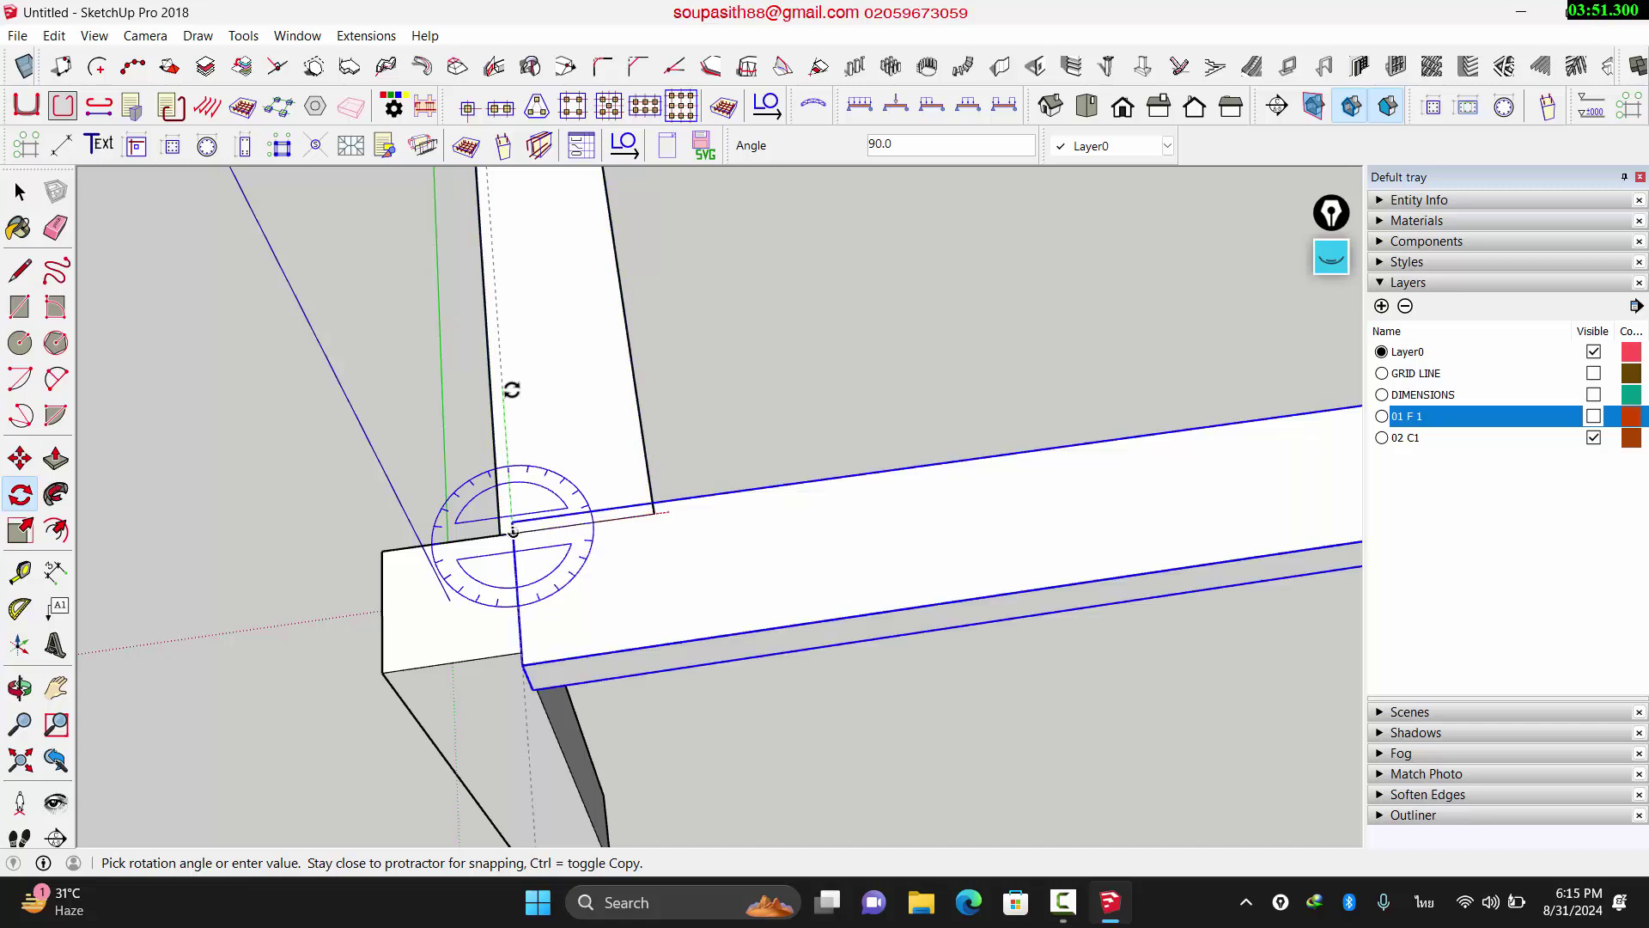
pyautogui.click(512, 391)
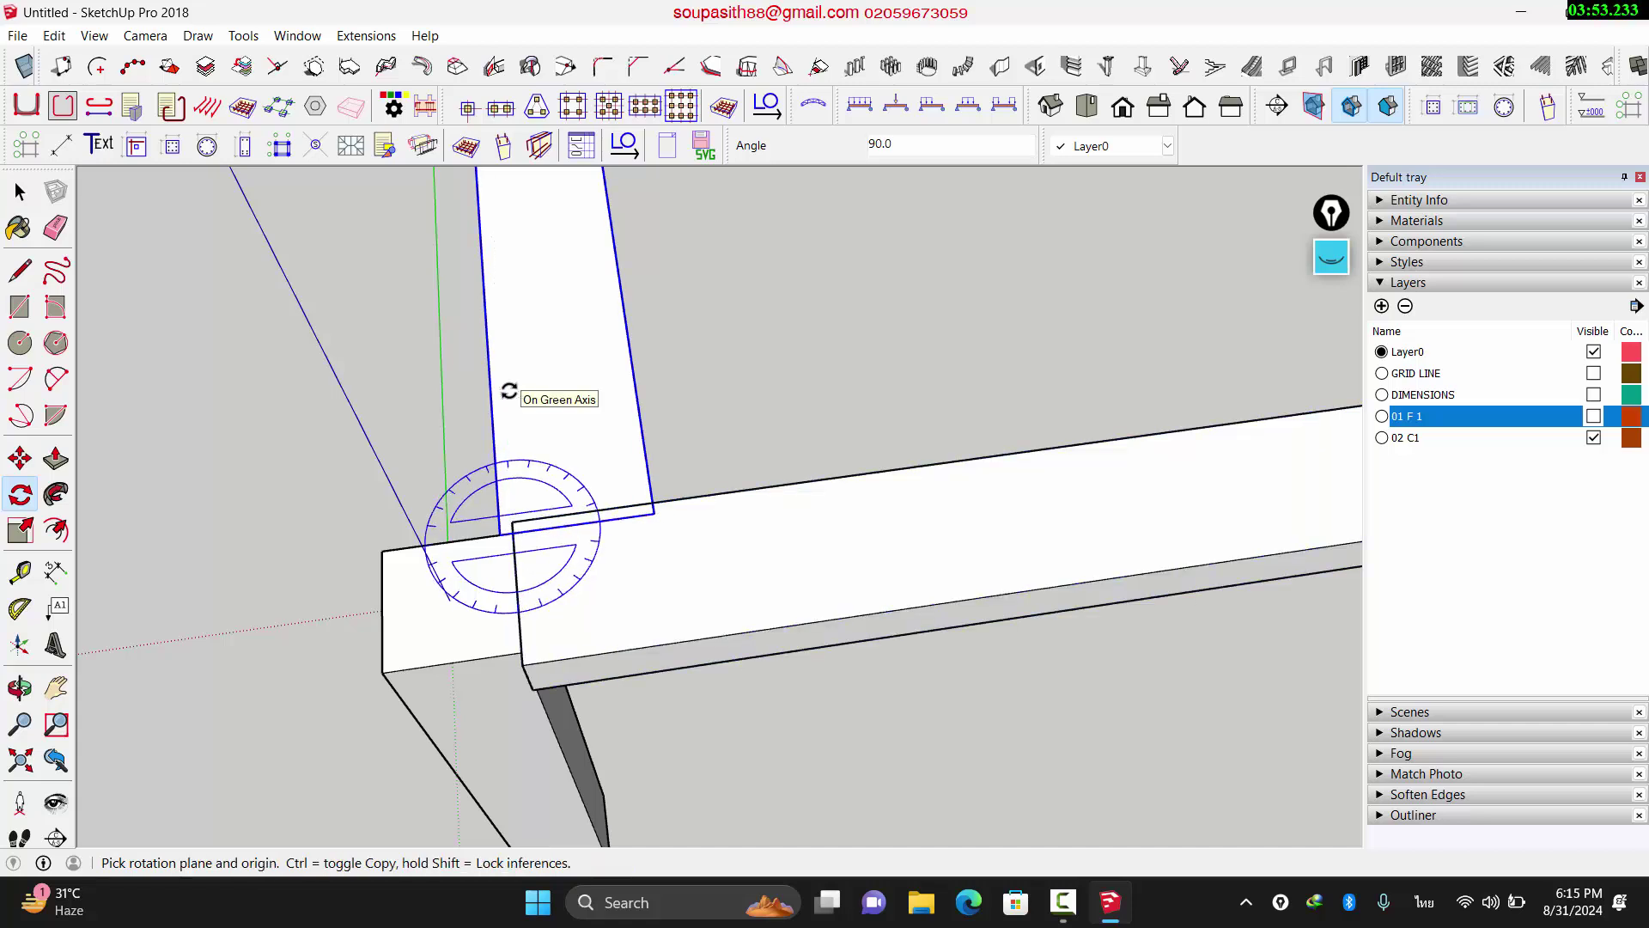
pyautogui.press('space')
pyautogui.click(357, 442)
pyautogui.scroll(-2, 738, 606)
pyautogui.scroll(-3, 738, 605)
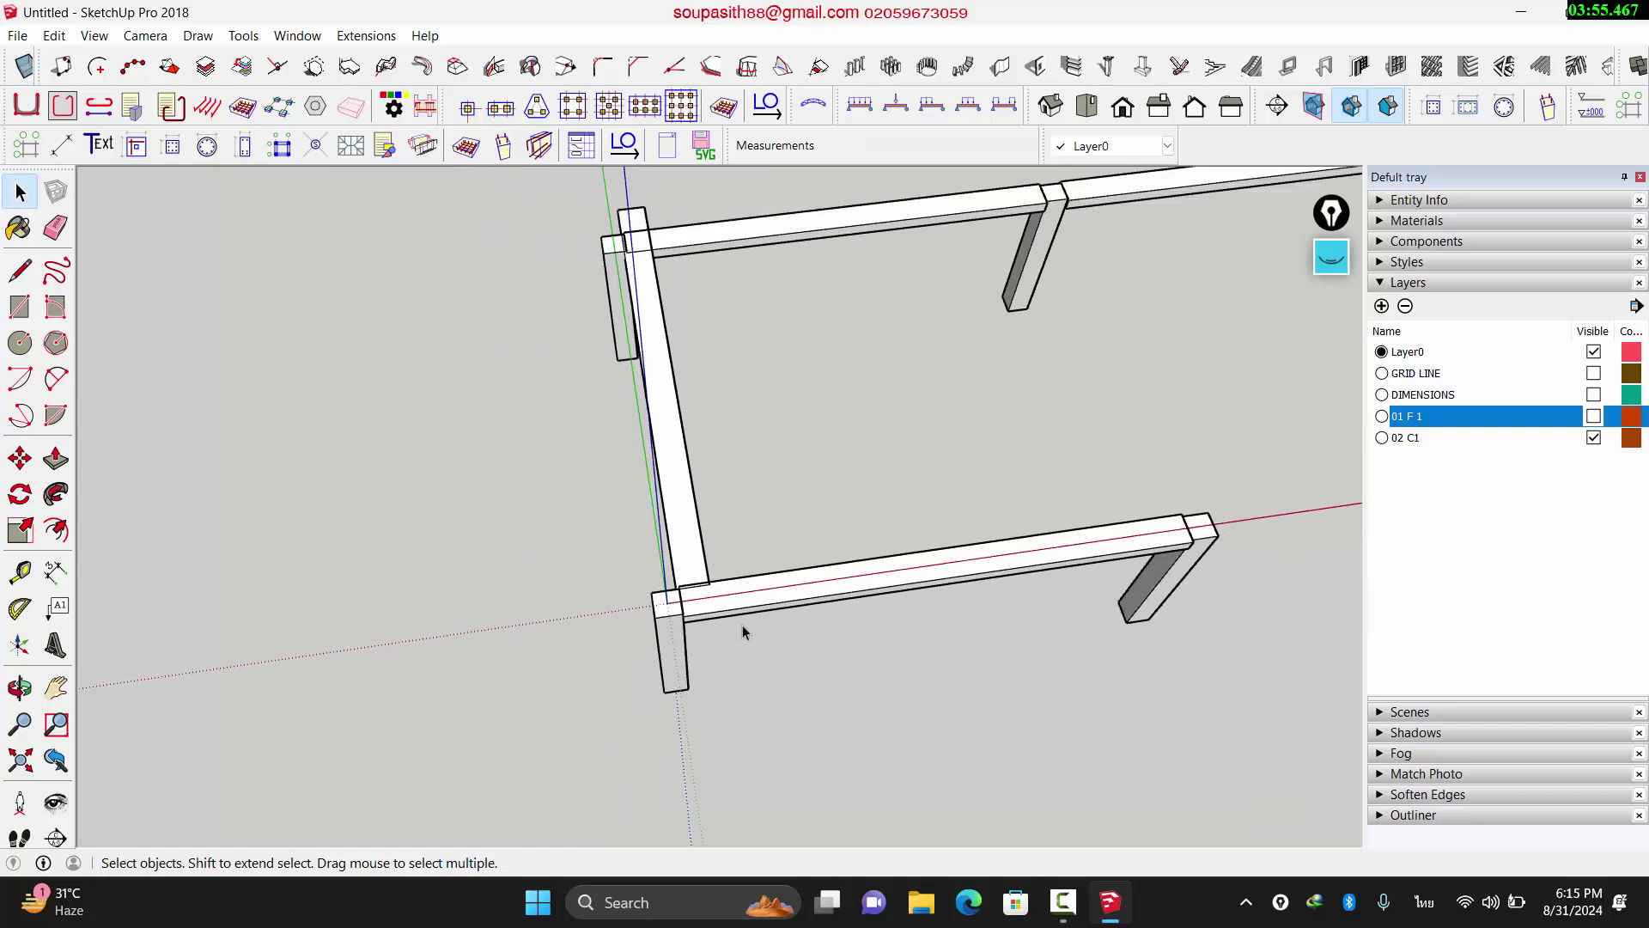
# Step: Move the rotated beam along the red axis, from the origin column's inner top corner to its outer top corner
pyautogui.scroll(6, 679, 574)
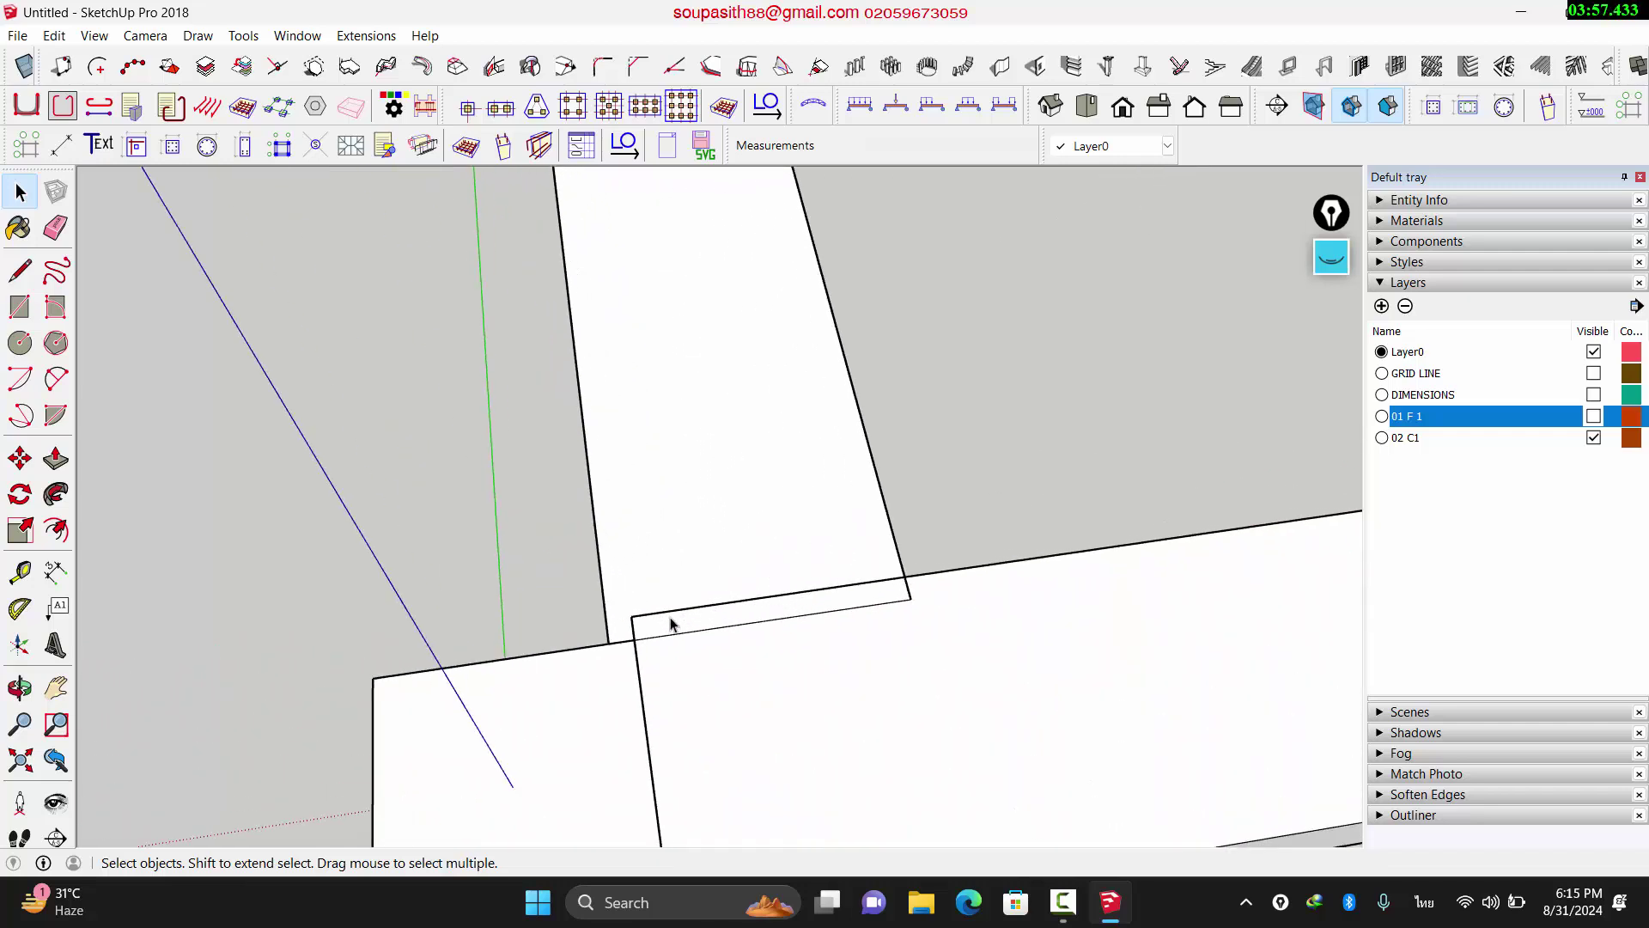
pyautogui.press('m')
pyautogui.click(613, 627)
pyautogui.press('space')
pyautogui.press('m')
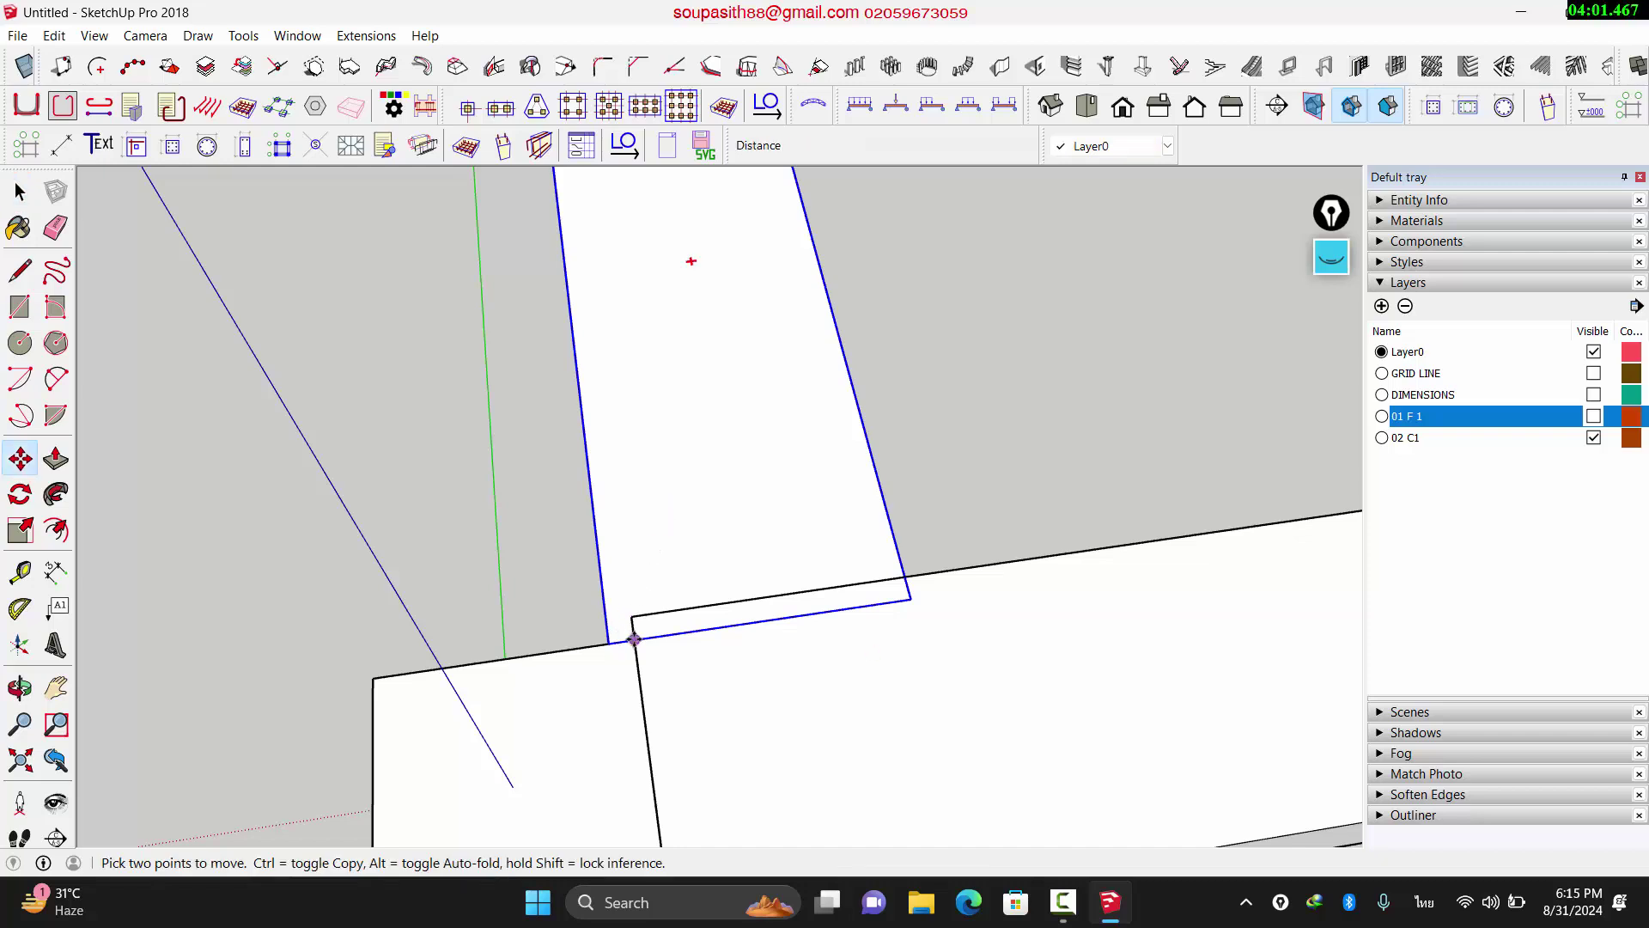
pyautogui.click(634, 640)
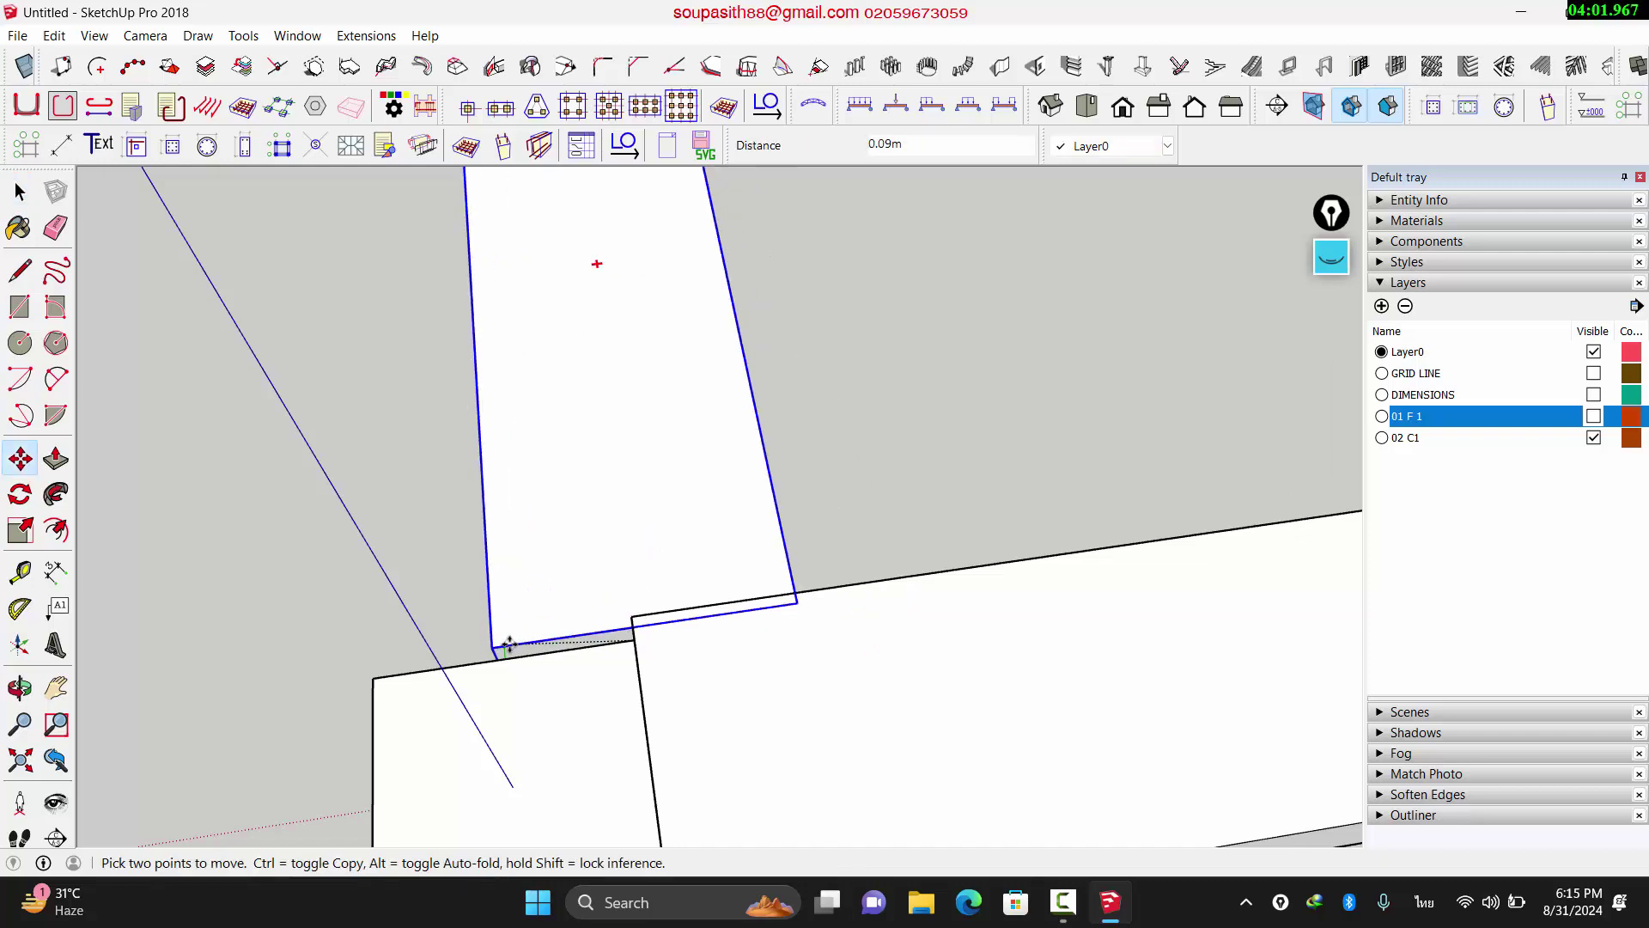
pyautogui.click(375, 680)
pyautogui.scroll(-6, 515, 687)
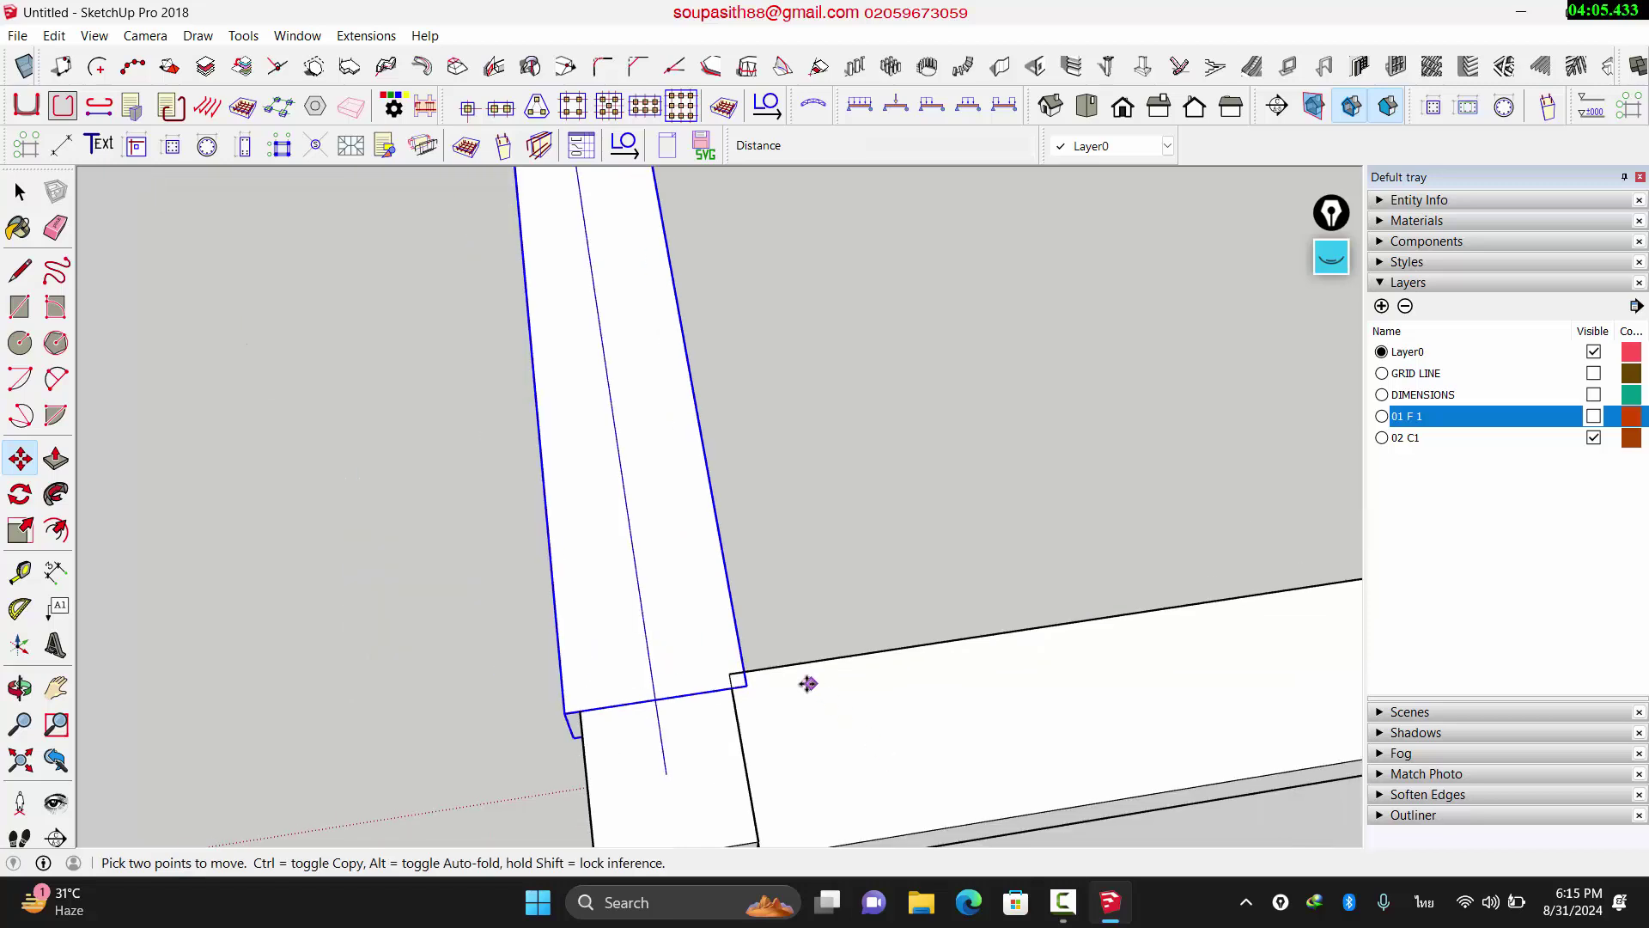
pyautogui.scroll(3, 660, 428)
pyautogui.press('space')
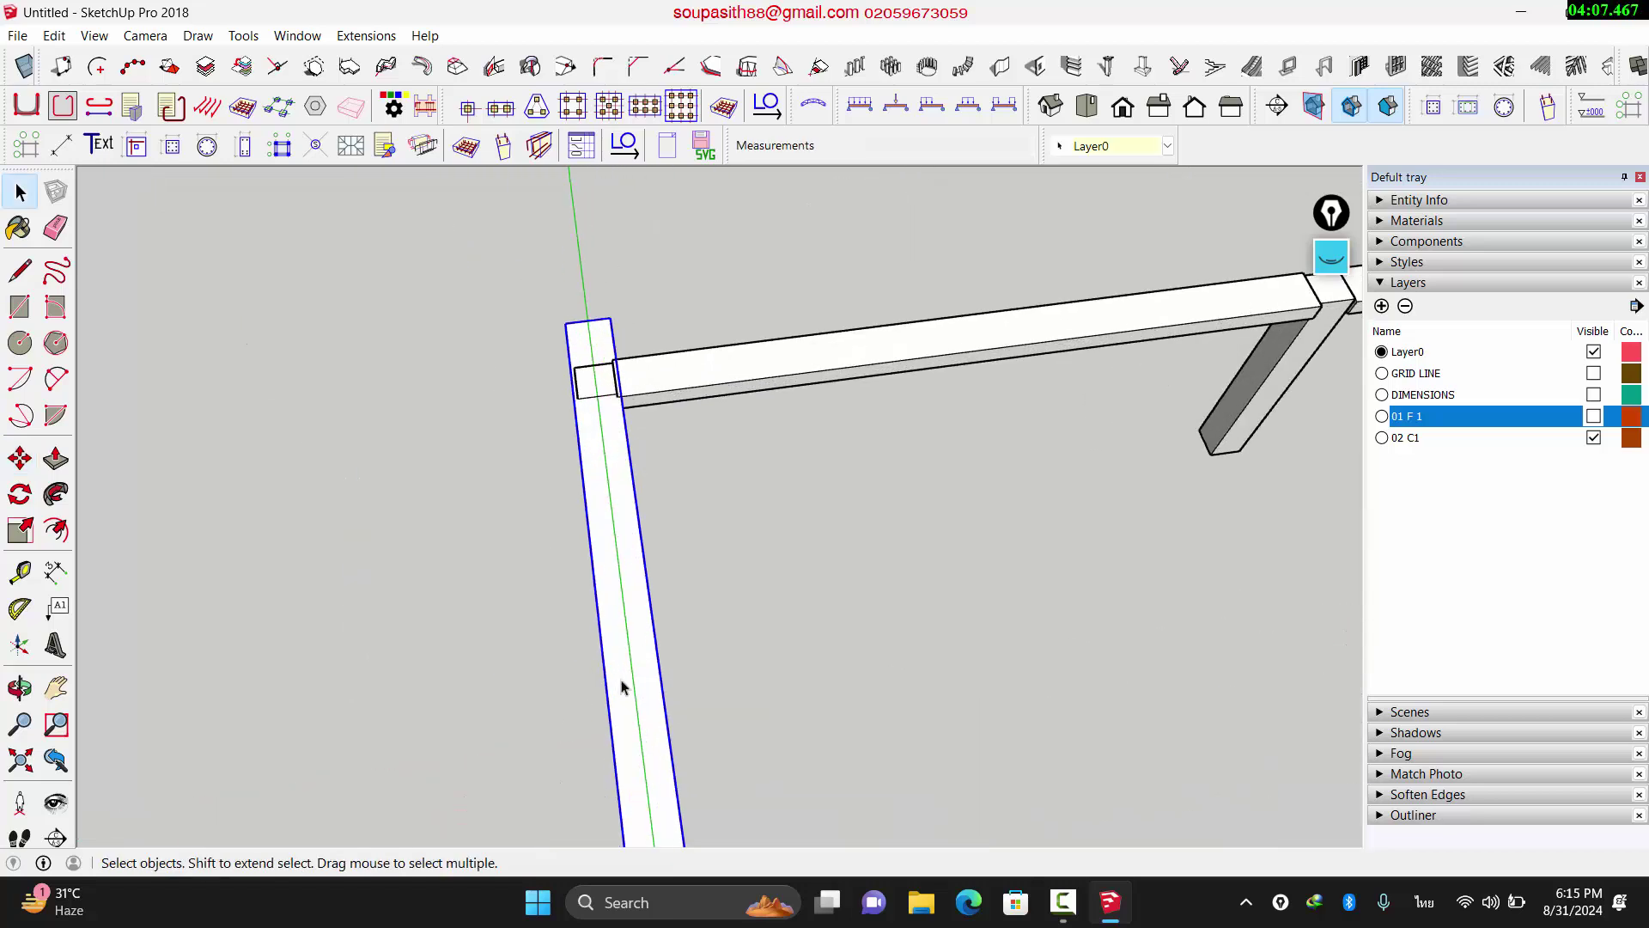
# Step: Copy the rotated beam along the green axis into the next bay, starting at the far side of the second-row column
pyautogui.moveTo(622, 687); pyautogui.dragTo(882, 489, button='middle')
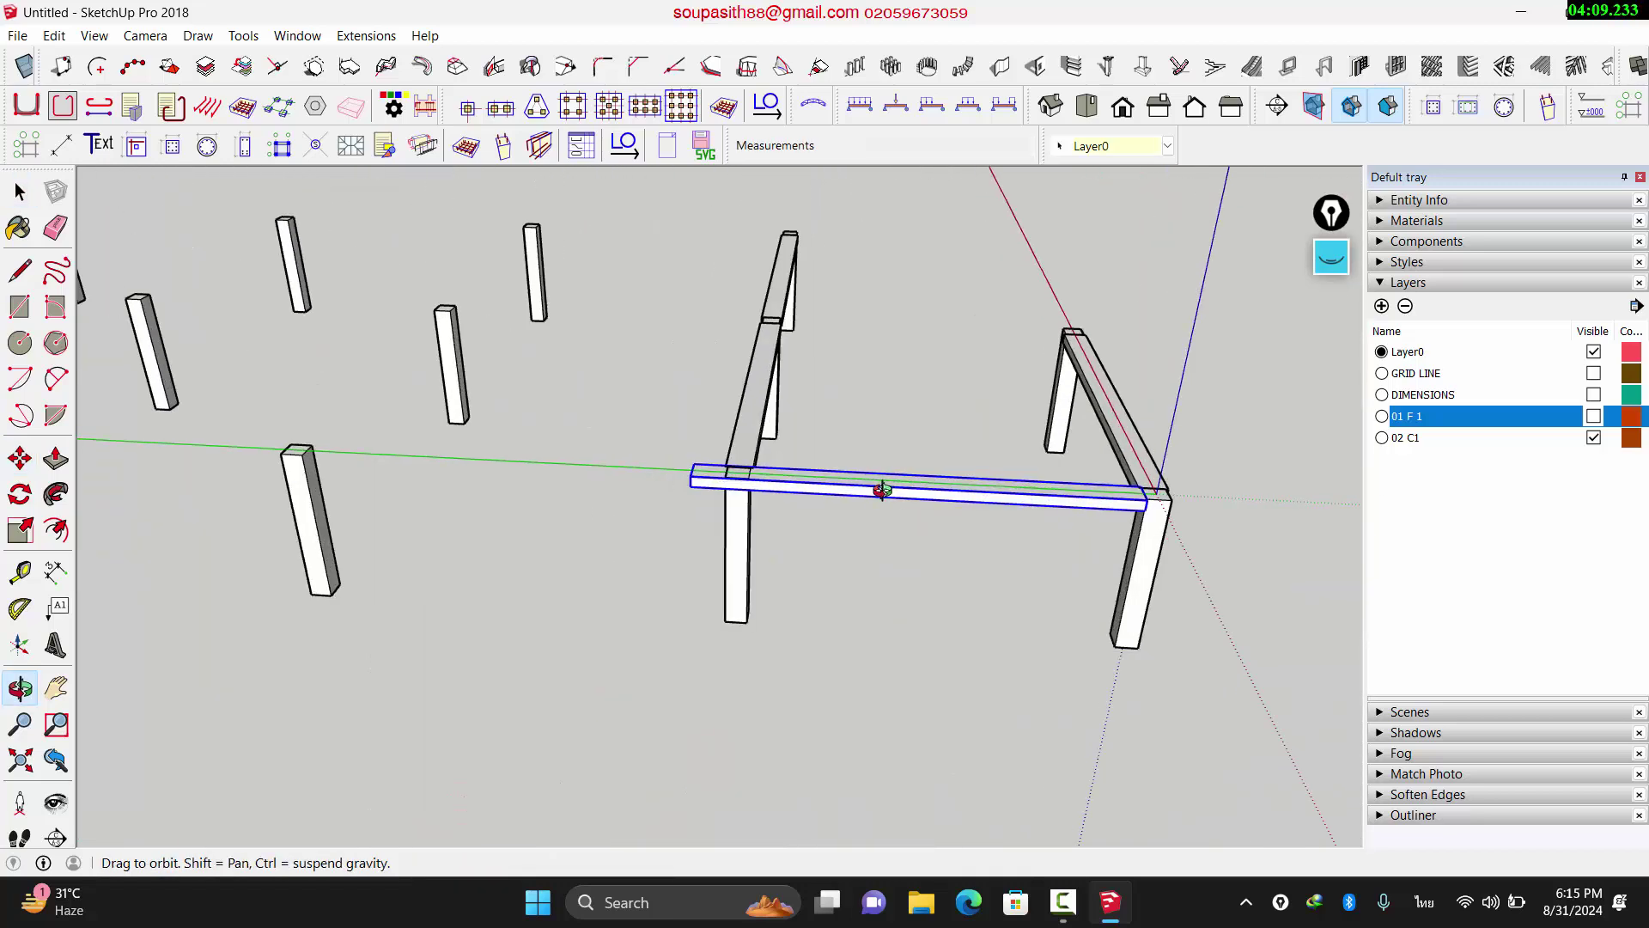
pyautogui.scroll(3, 858, 500)
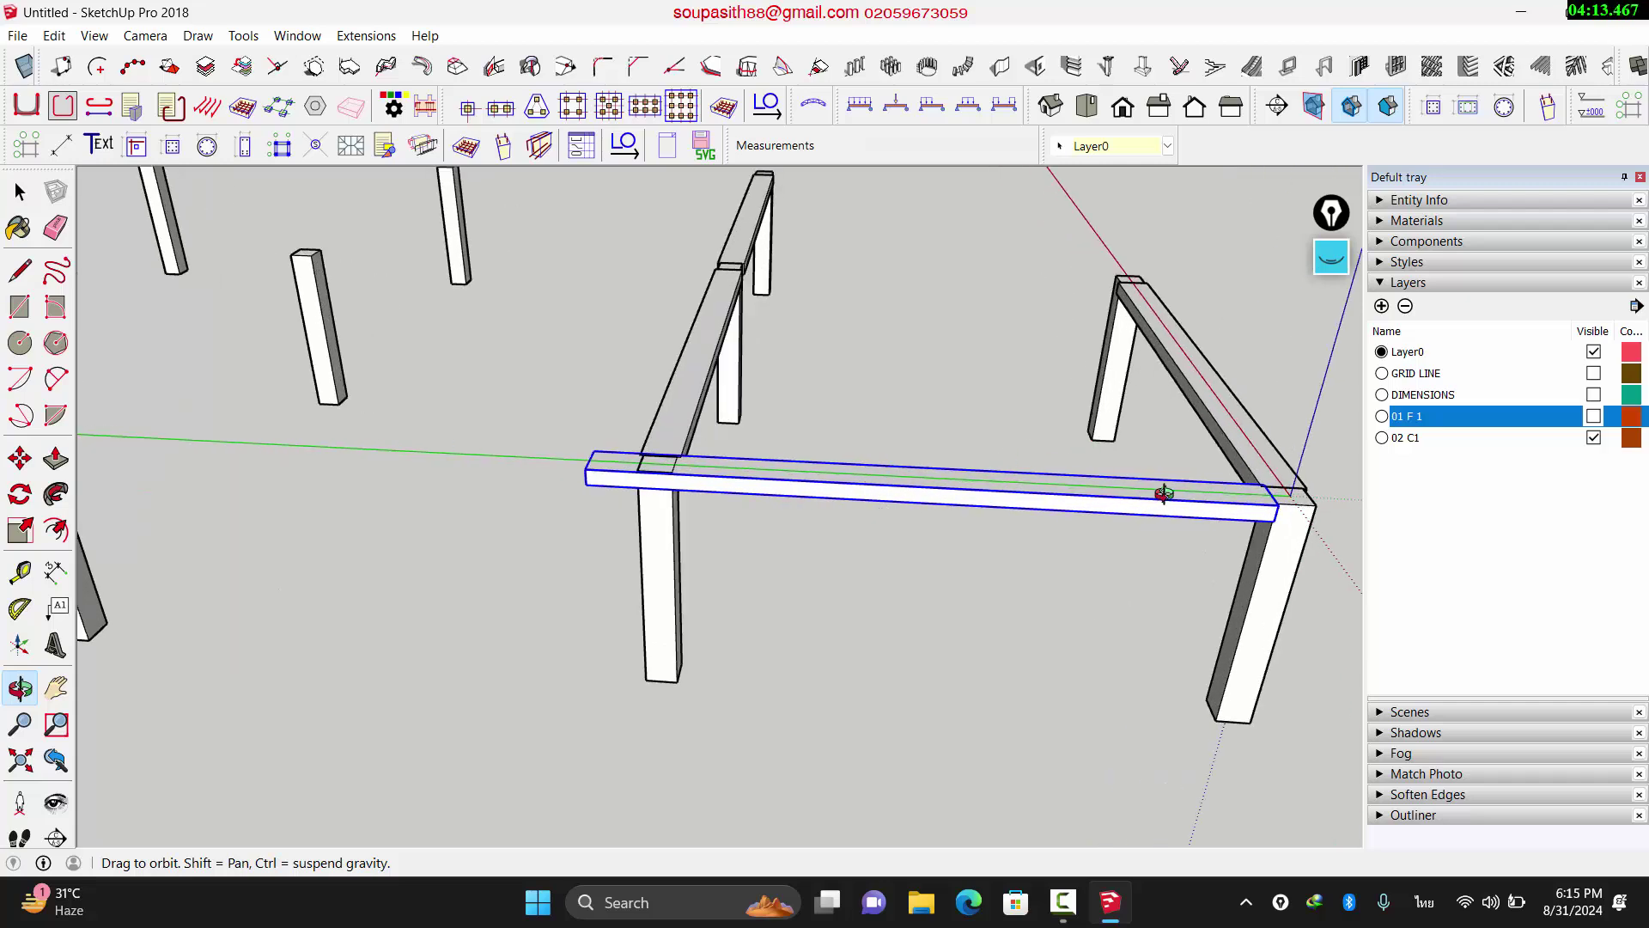
pyautogui.scroll(4, 1293, 507)
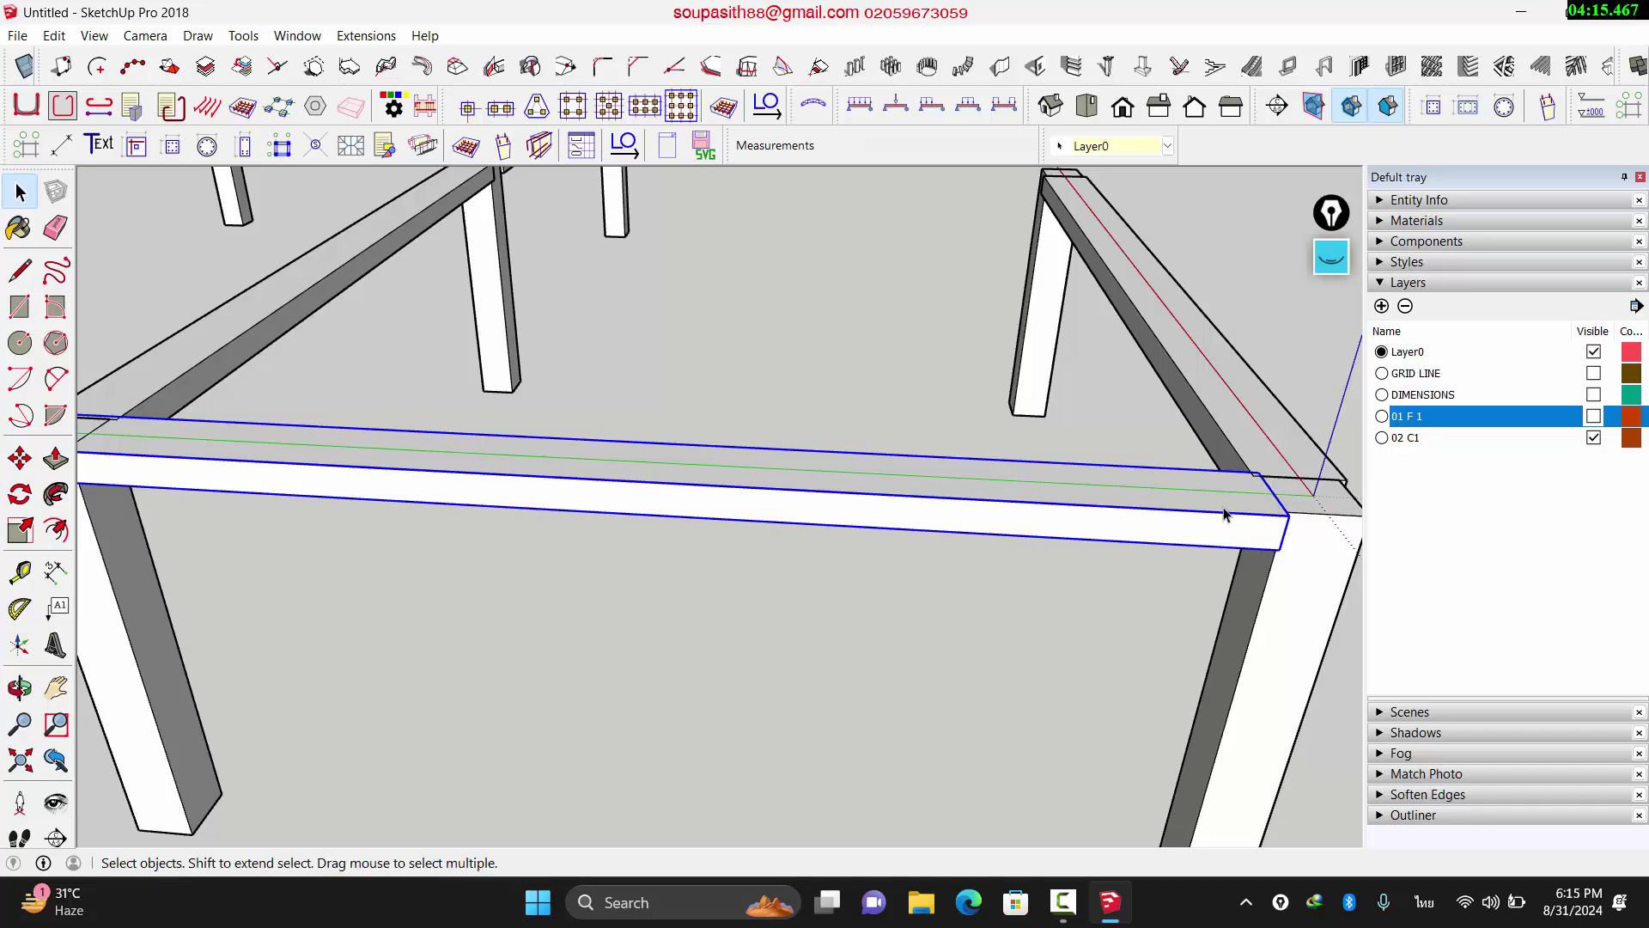
pyautogui.moveTo(1229, 512); pyautogui.dragTo(1277, 601, button='middle')
pyautogui.press('m')
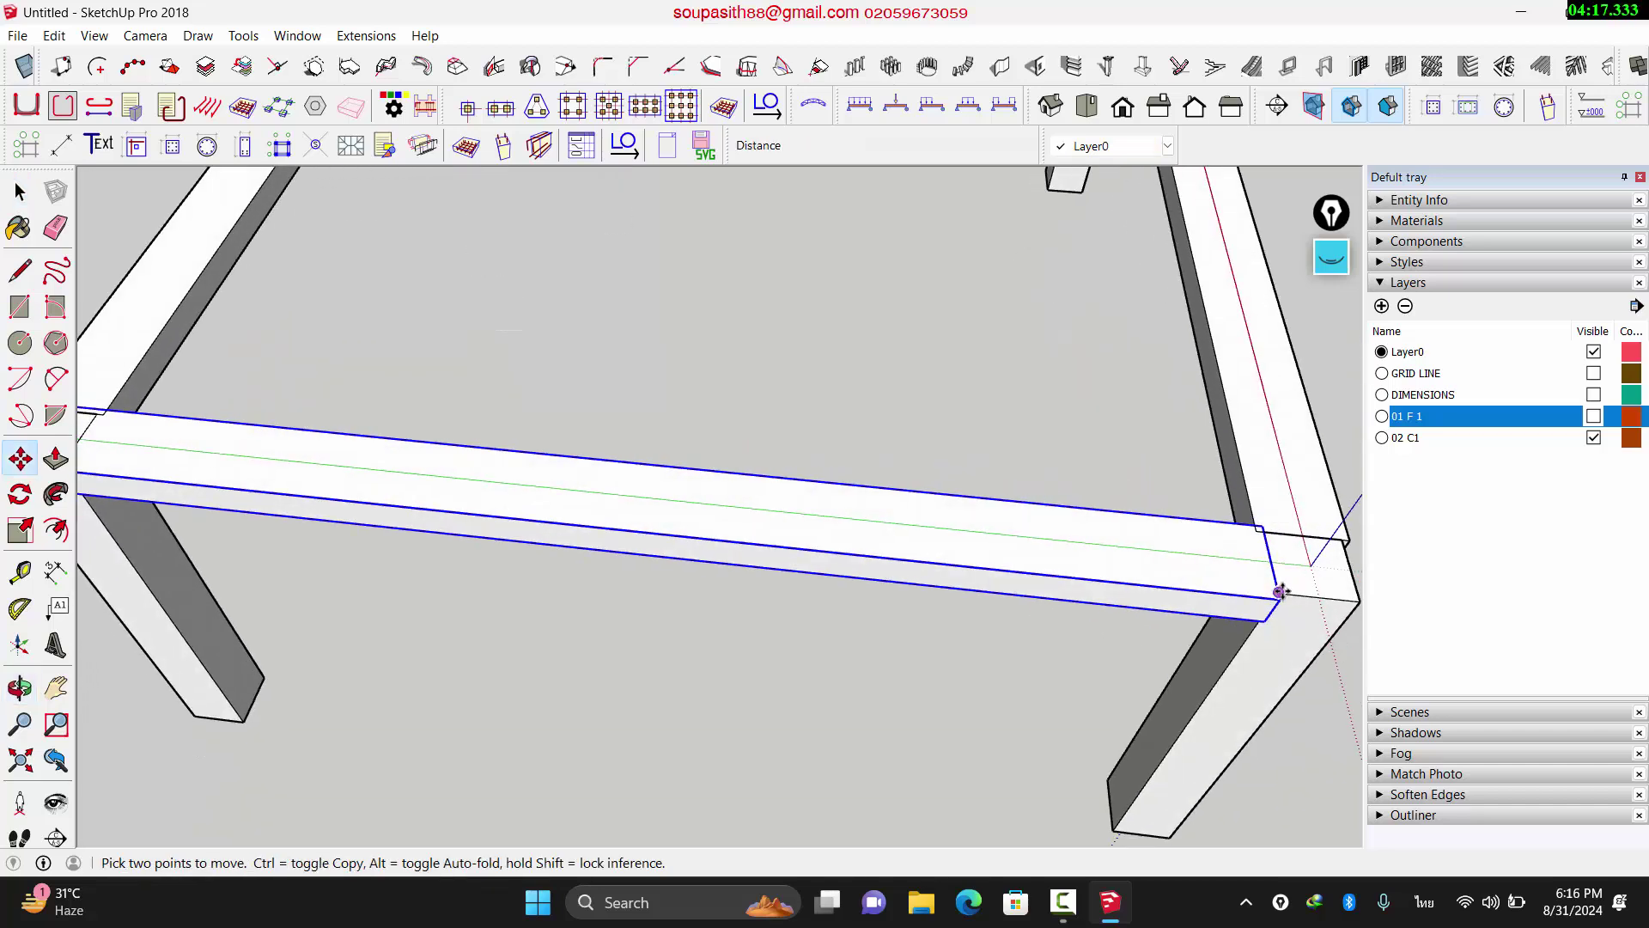
pyautogui.scroll(2, 1282, 593)
pyautogui.press('ctrl')
pyautogui.click(1277, 593)
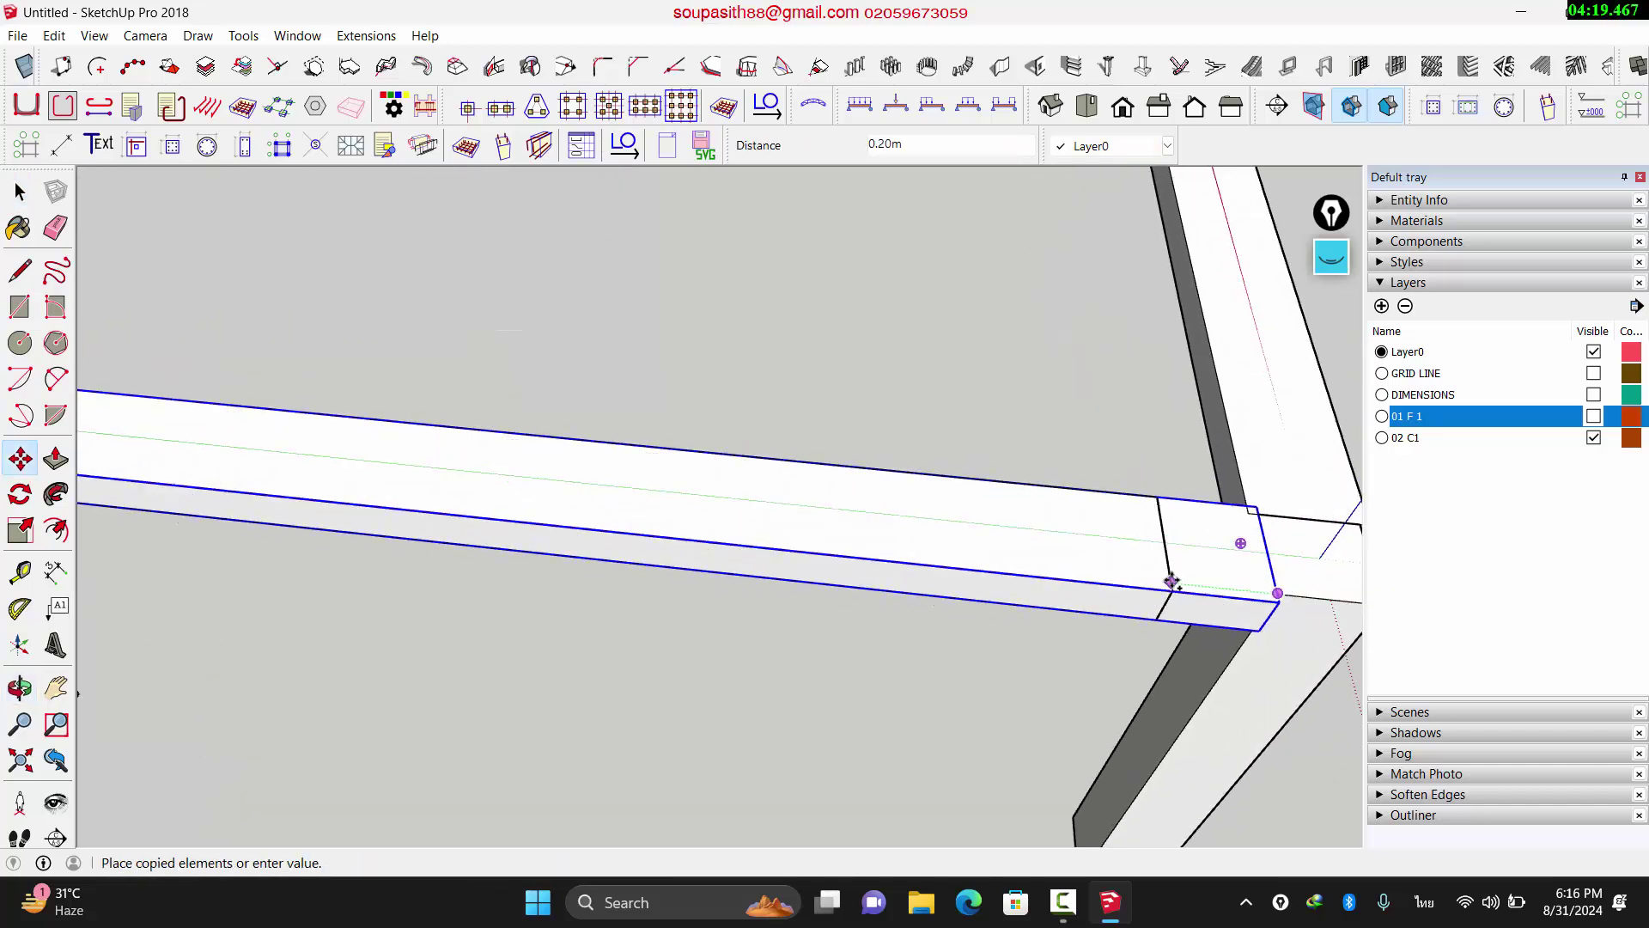
pyautogui.scroll(-3, 1022, 524)
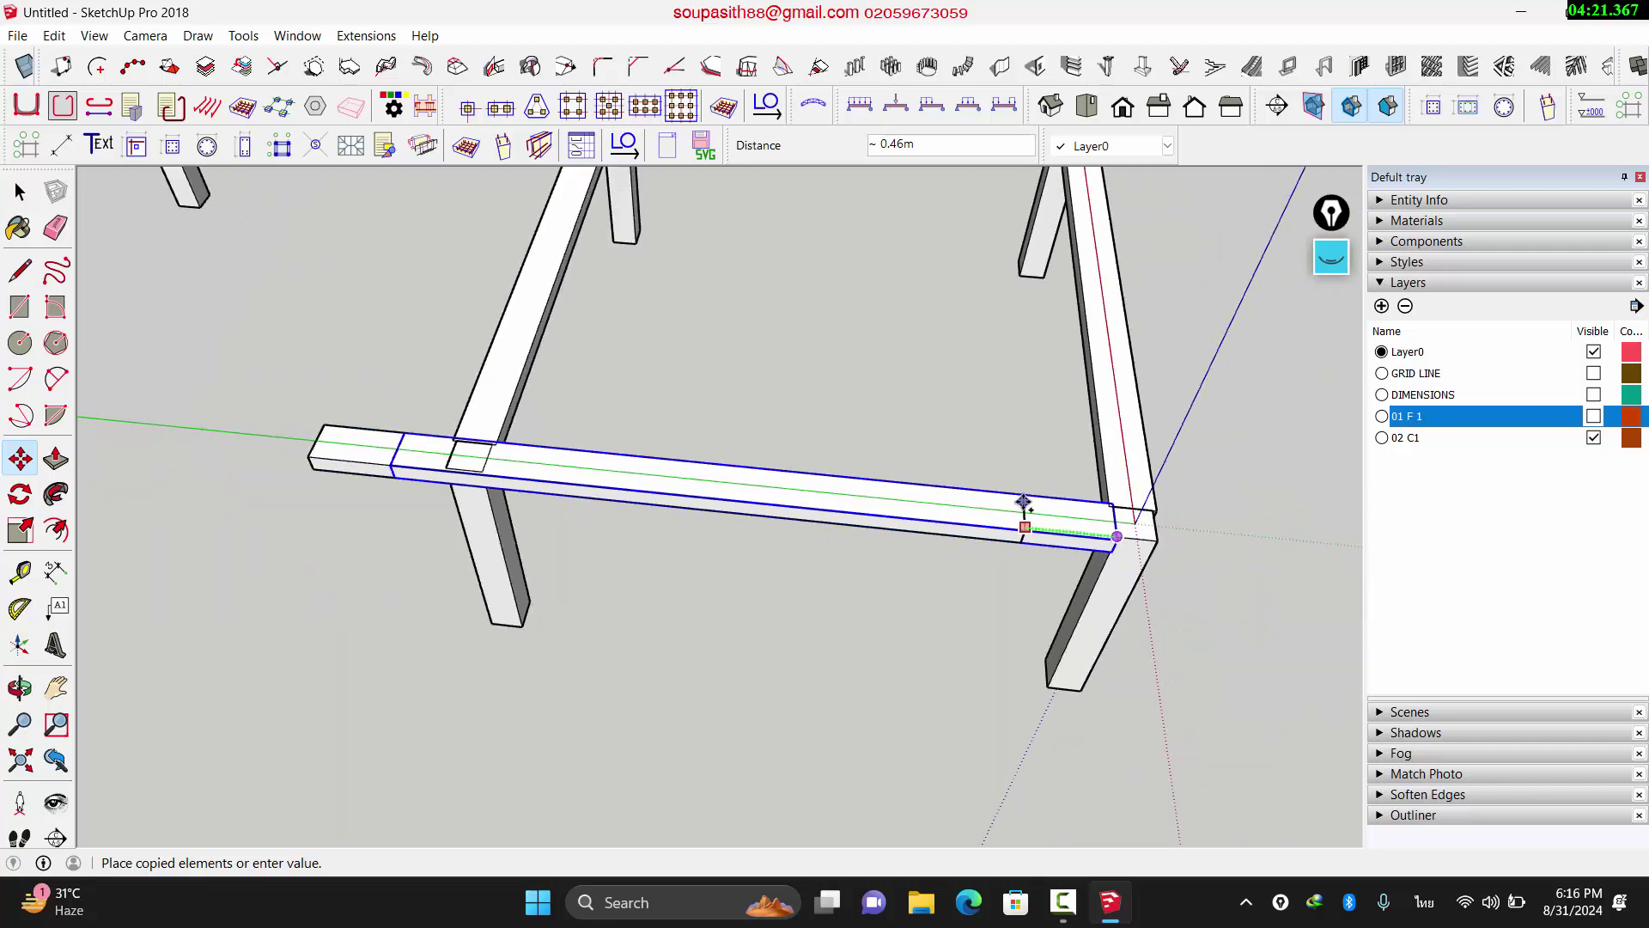
pyautogui.click(446, 467)
pyautogui.press('space')
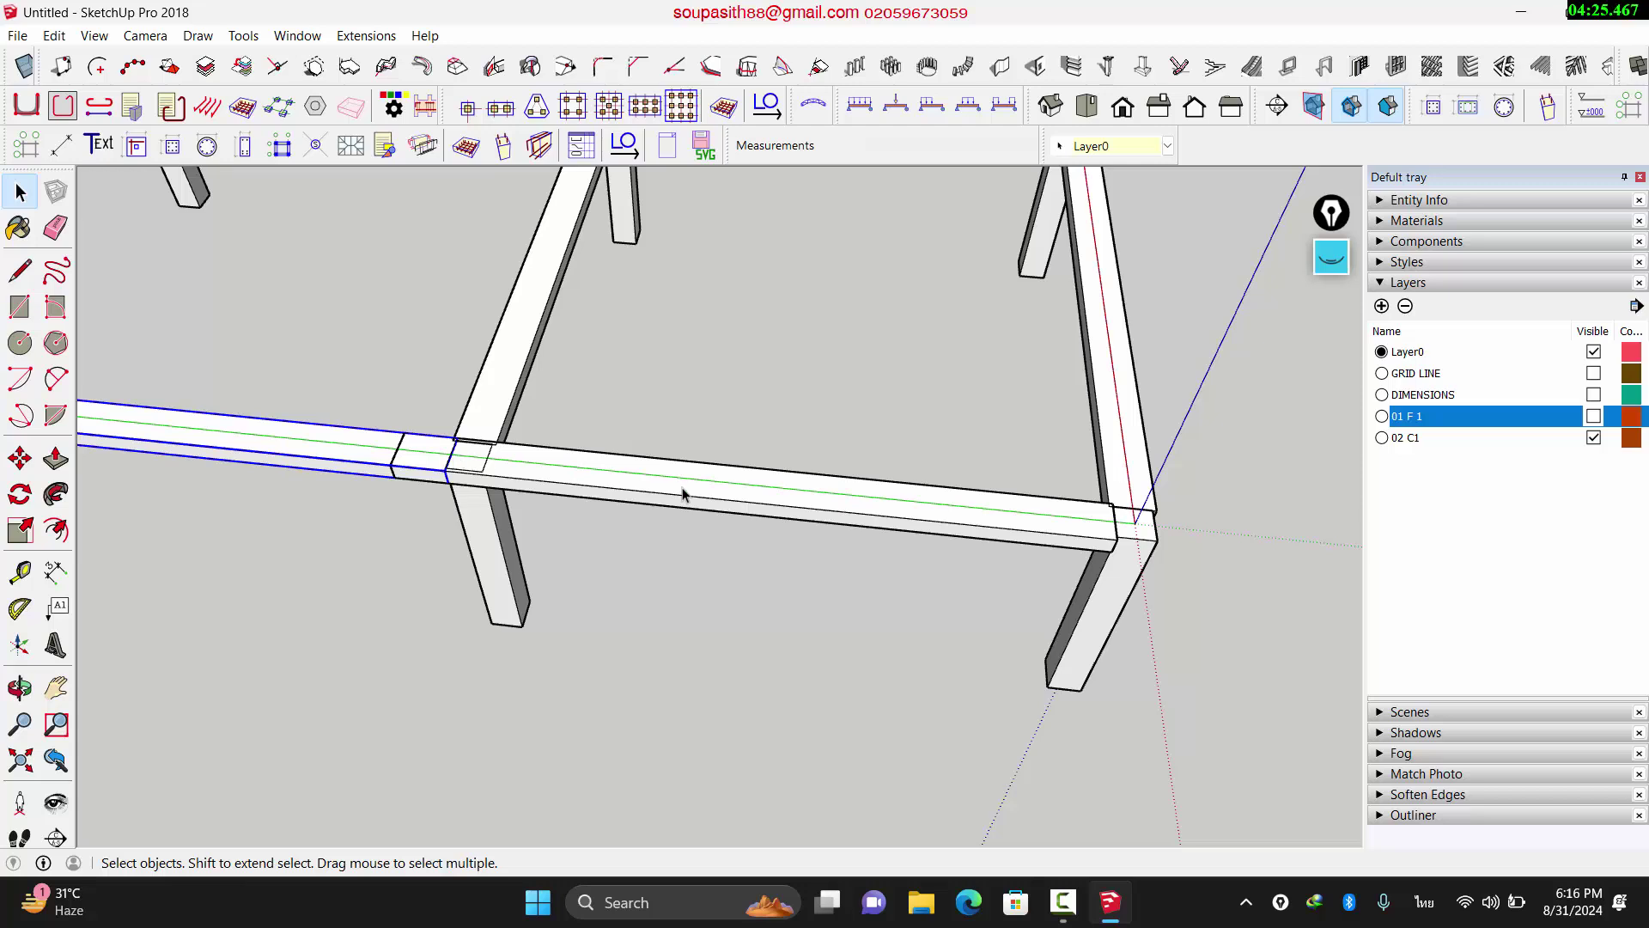
# Step: Turn on Hide Rest Of Model for component editing
pyautogui.moveTo(667, 563); pyautogui.dragTo(794, 469, button='middle')
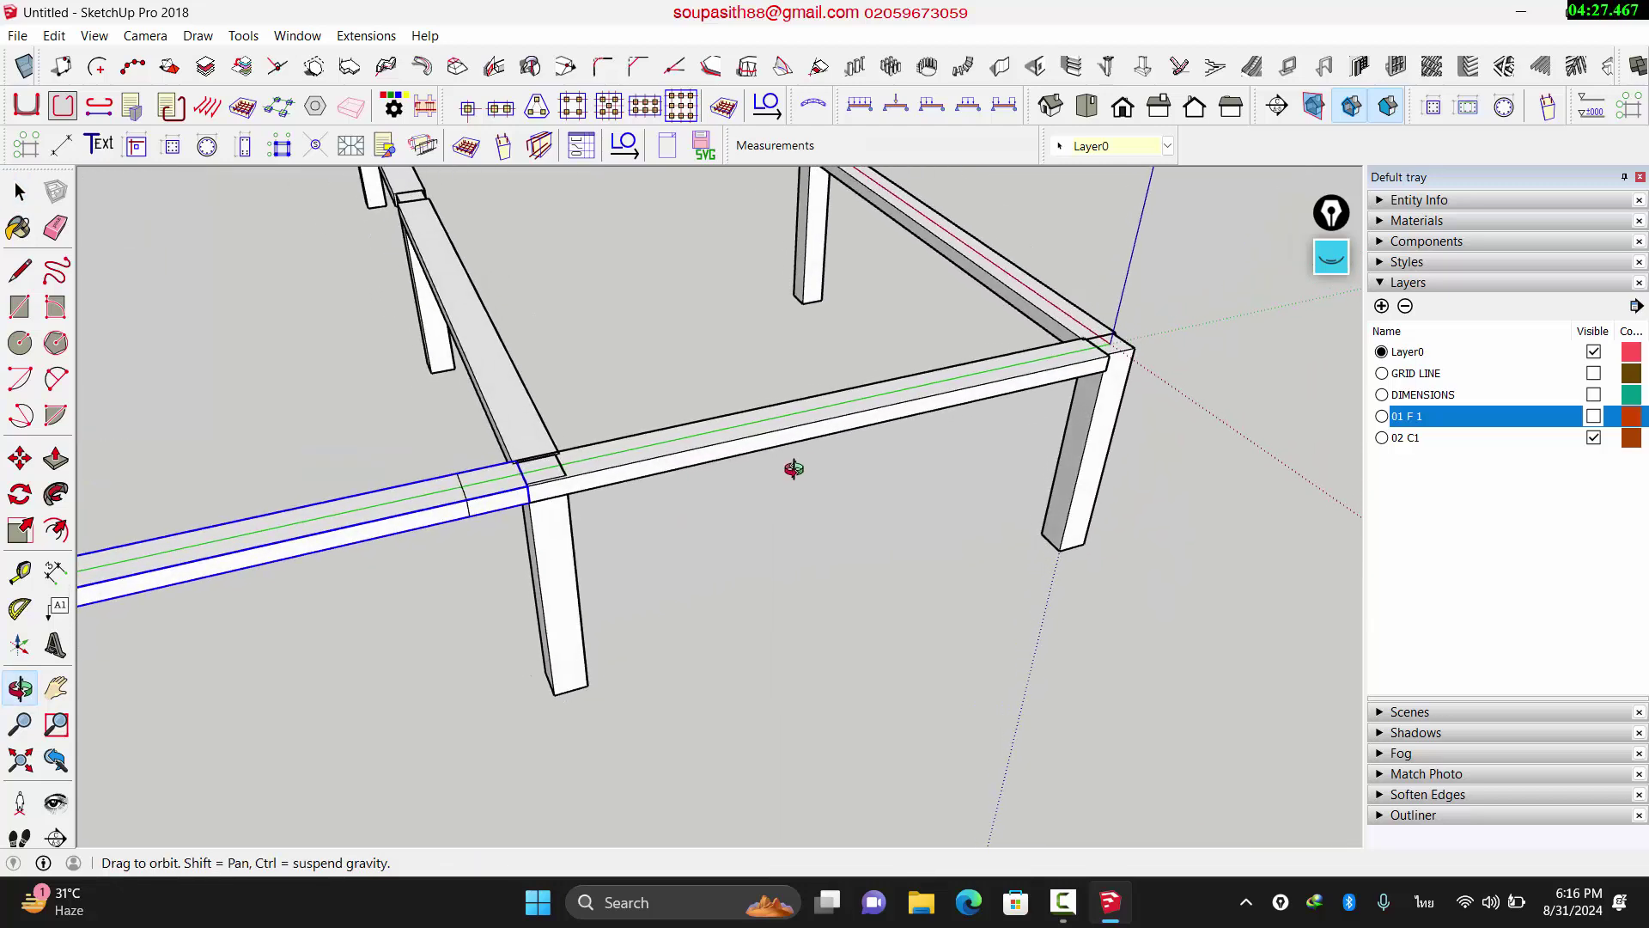
pyautogui.moveTo(663, 453); pyautogui.dragTo(787, 434, button='middle')
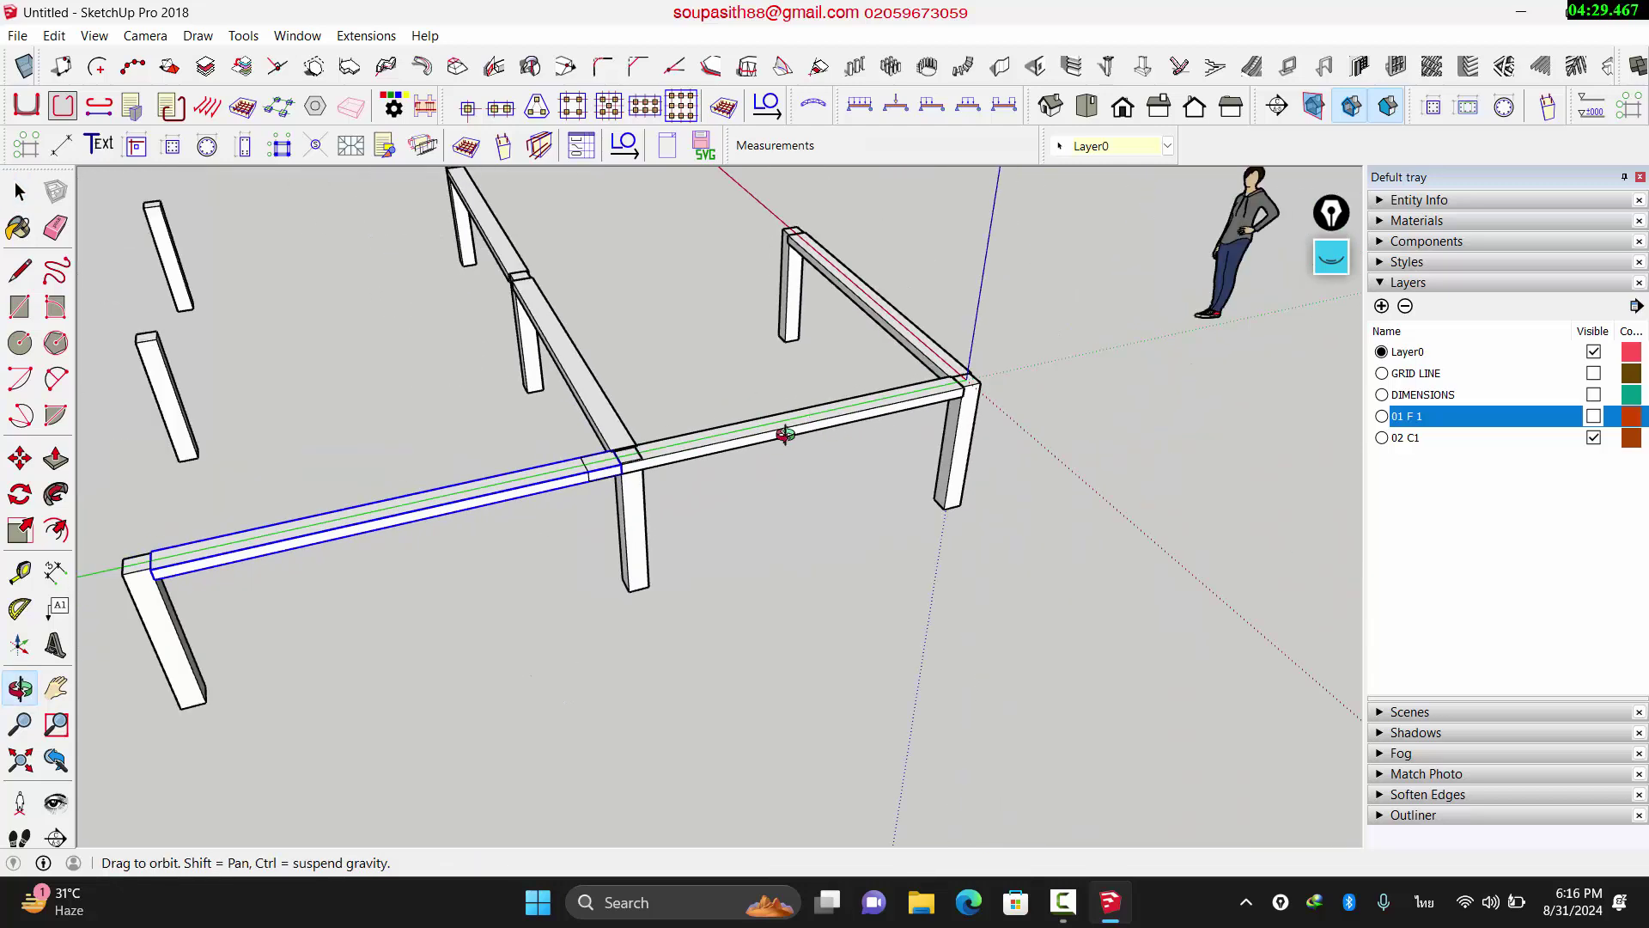
pyautogui.scroll(3, 688, 430)
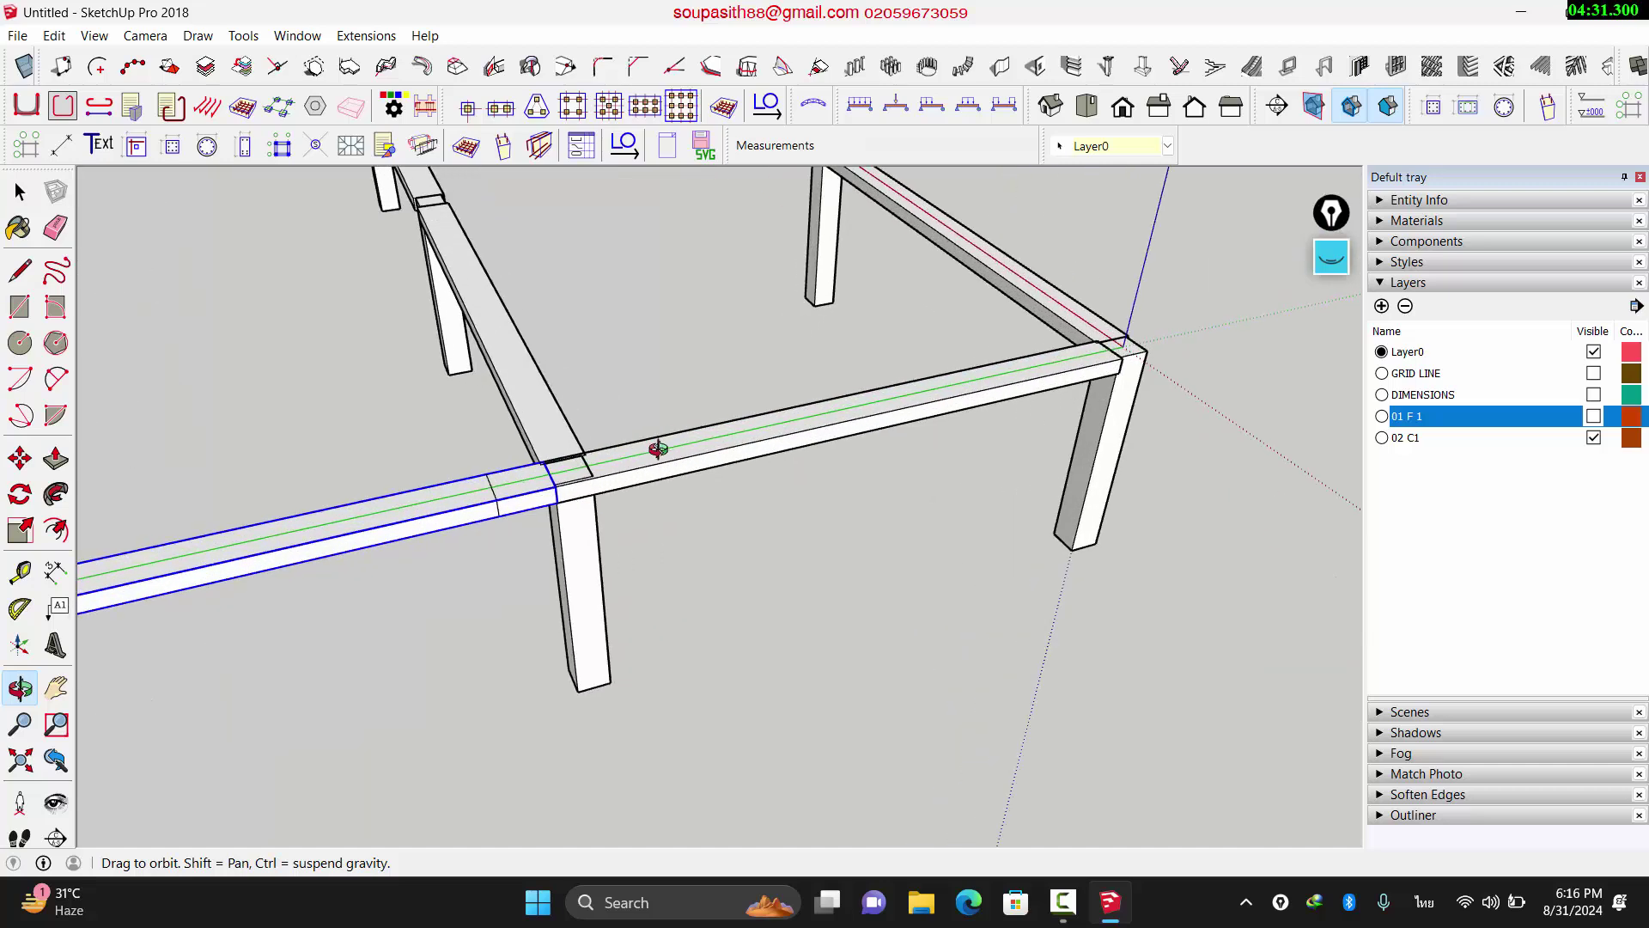
pyautogui.scroll(2, 658, 448)
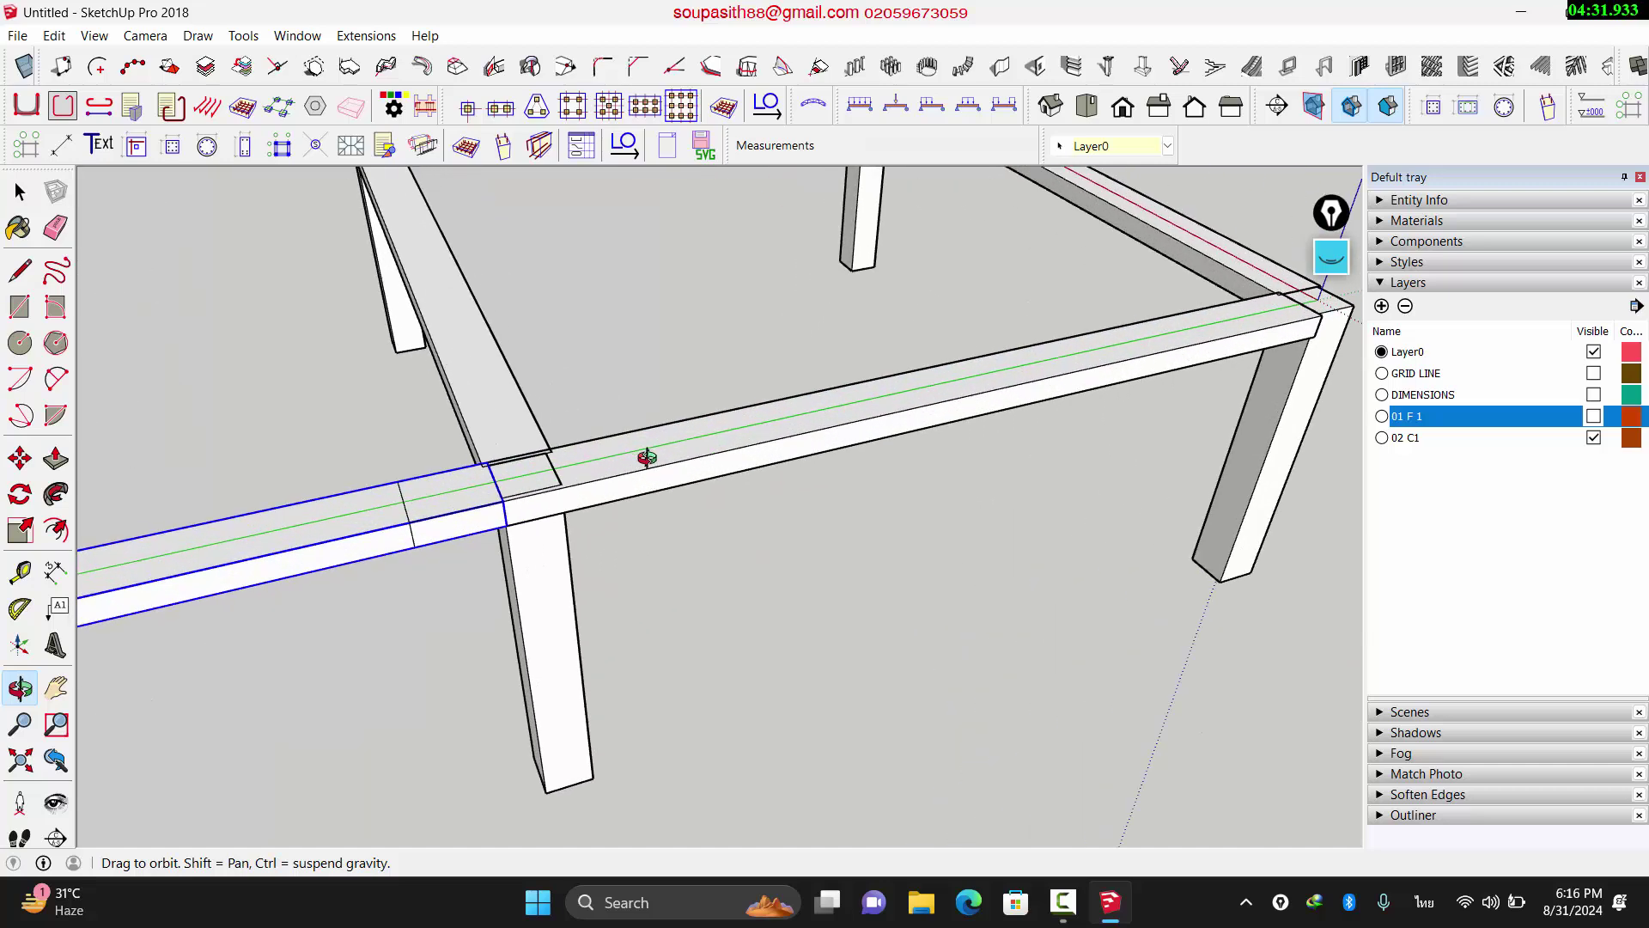
pyautogui.click(95, 36)
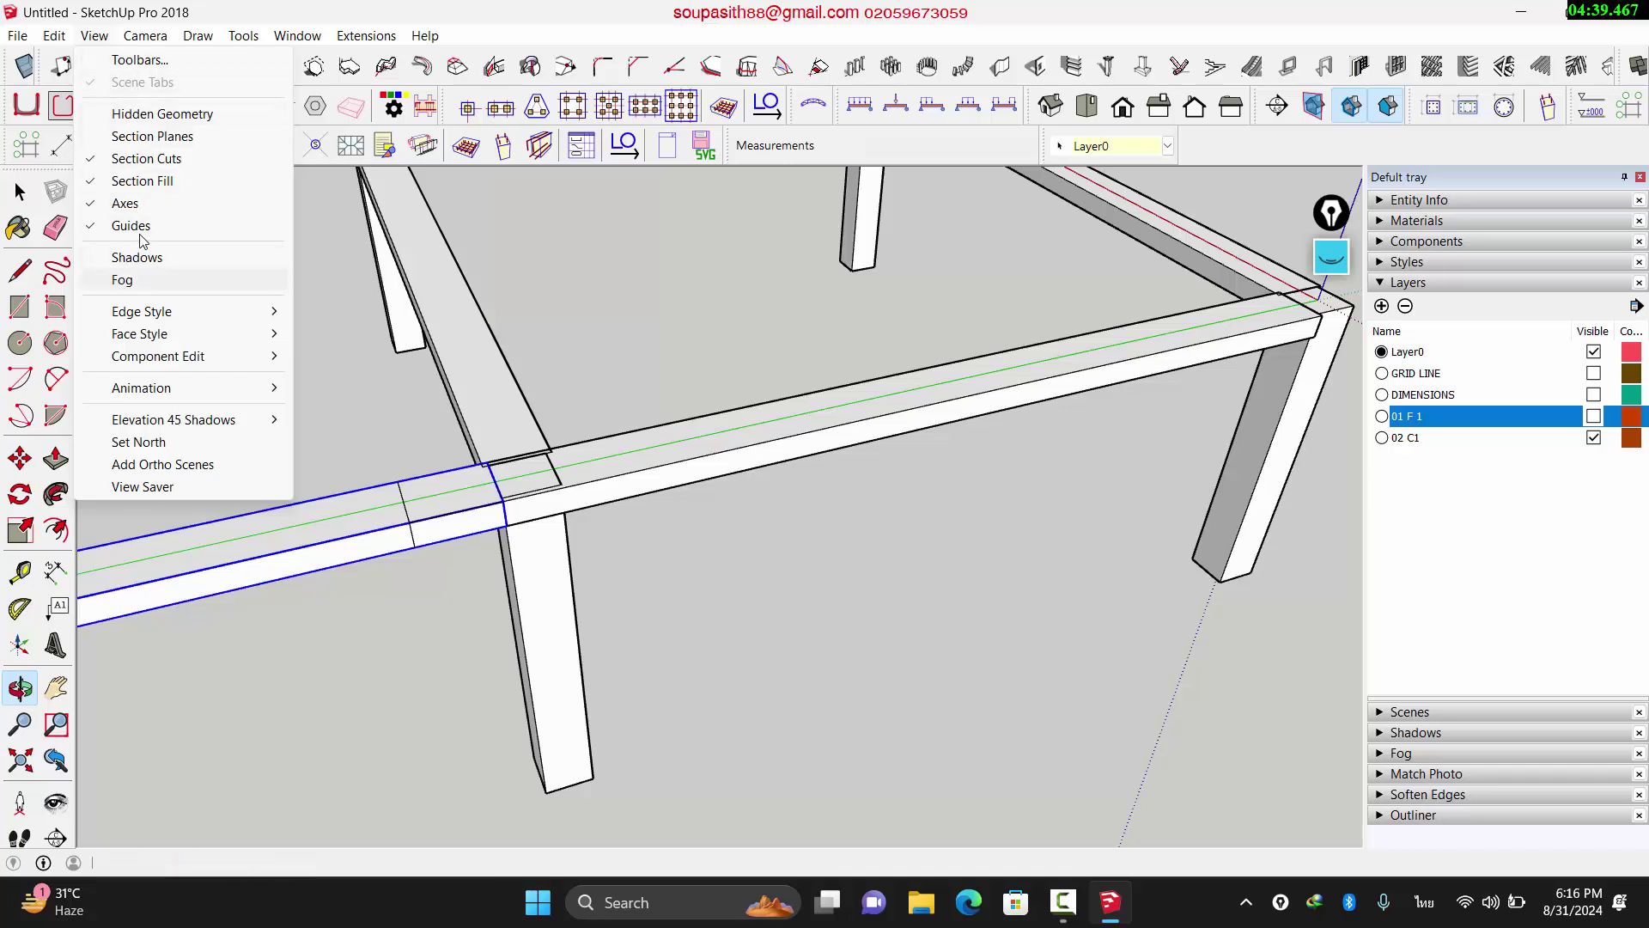
pyautogui.moveTo(132, 43)
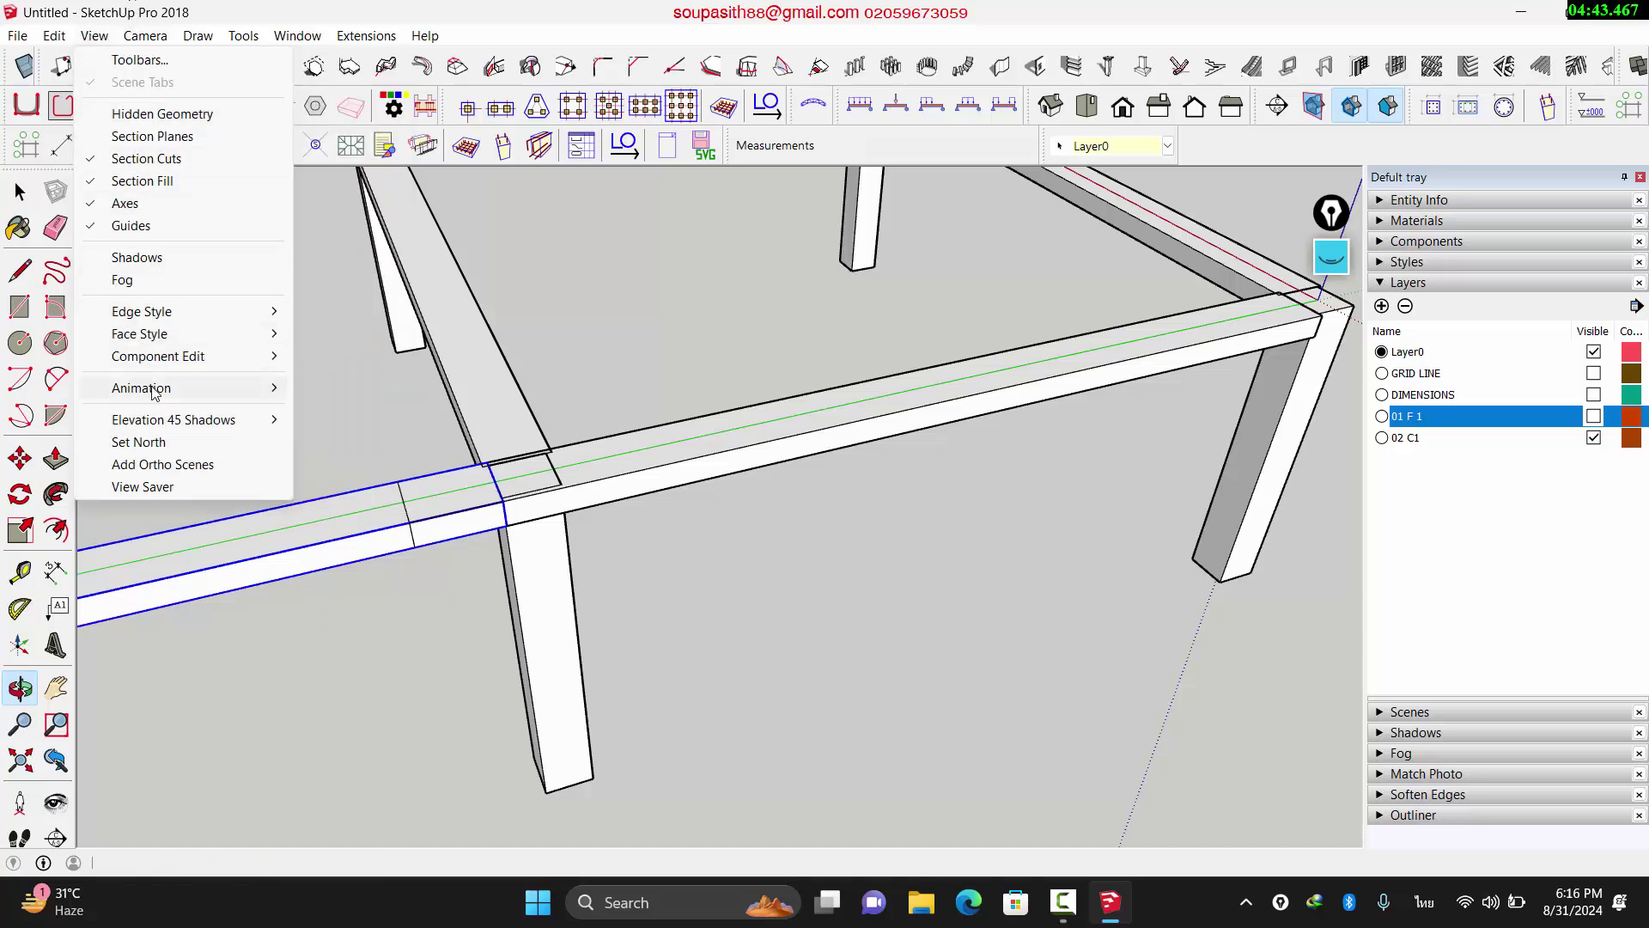
pyautogui.moveTo(166, 360)
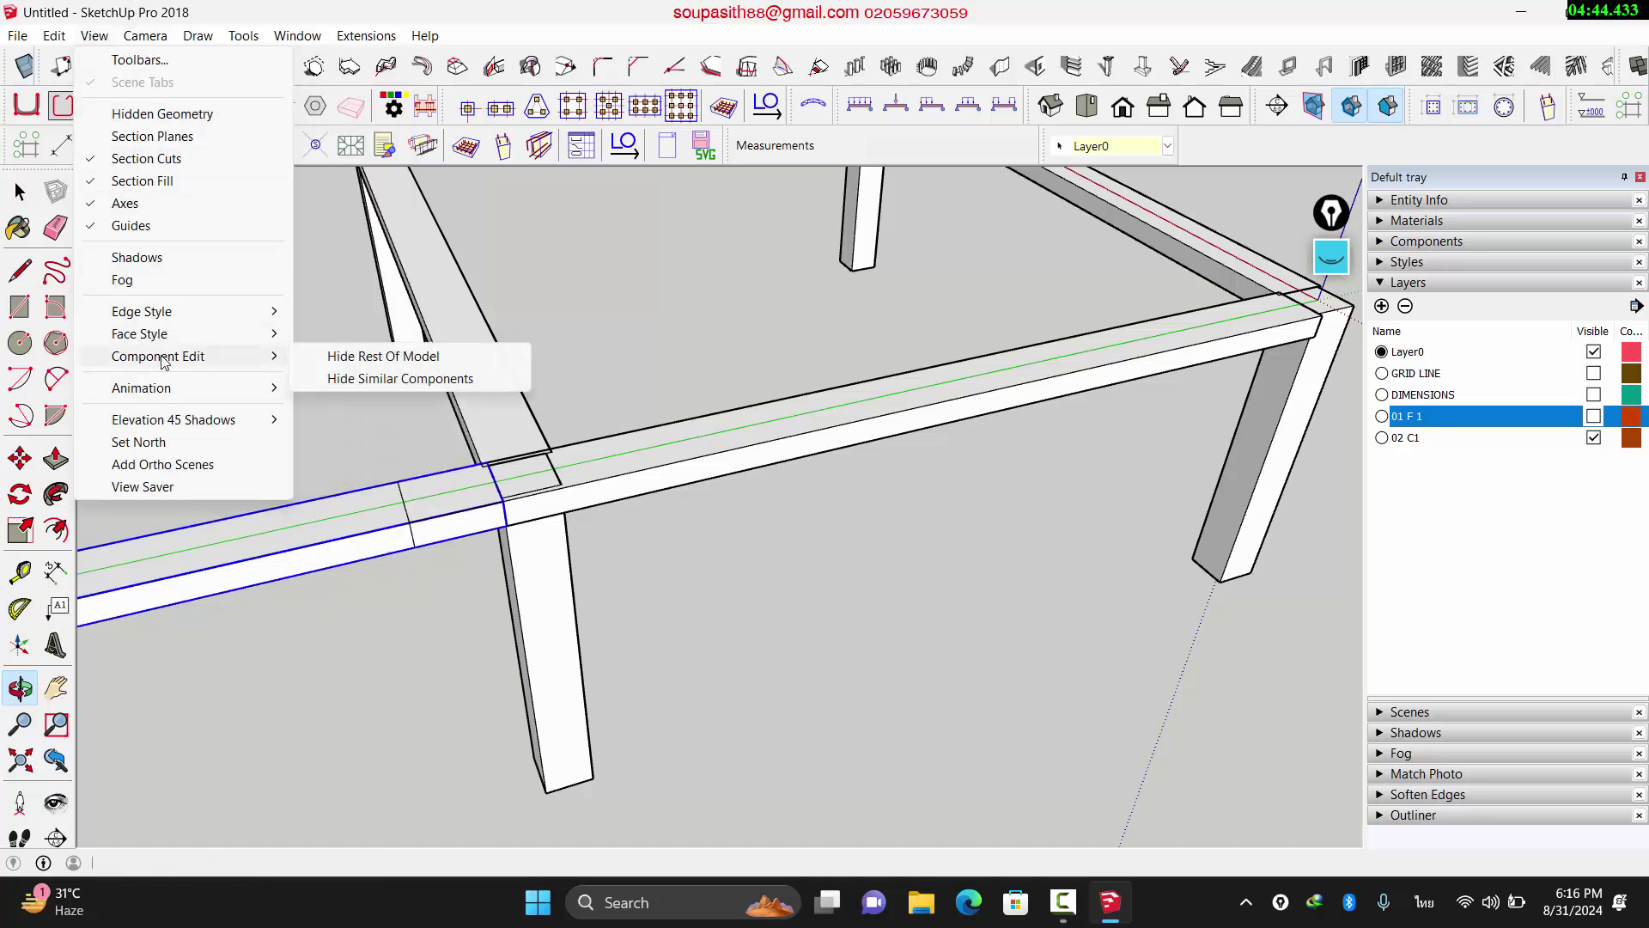
pyautogui.click(312, 359)
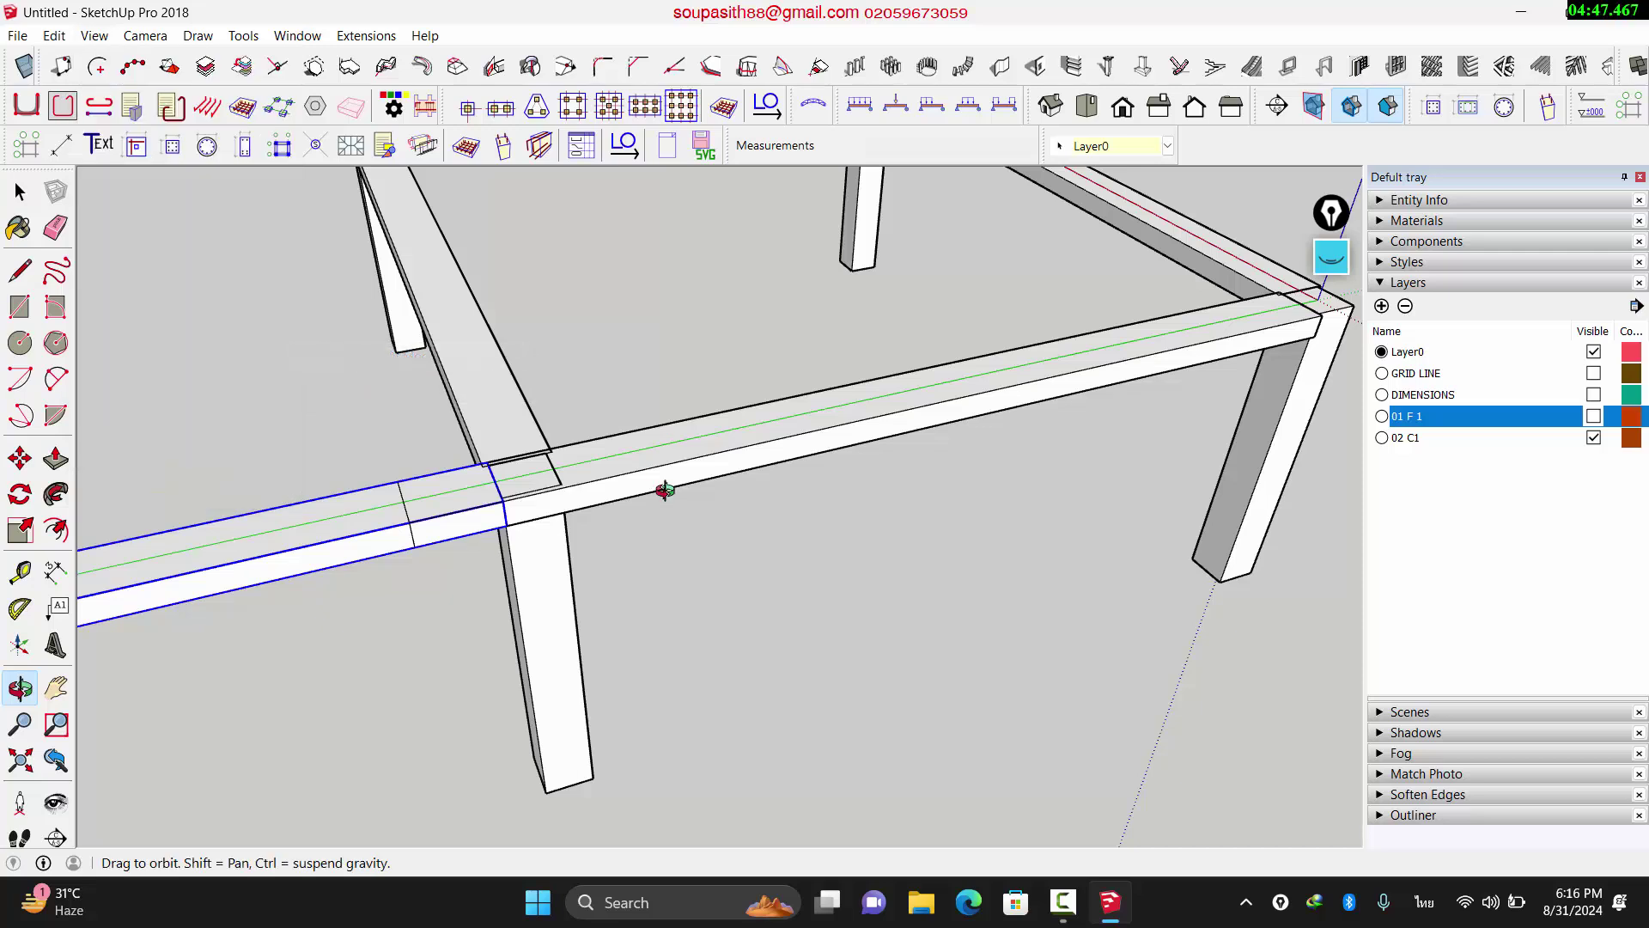
pyautogui.scroll(2, 666, 469)
pyautogui.press('space')
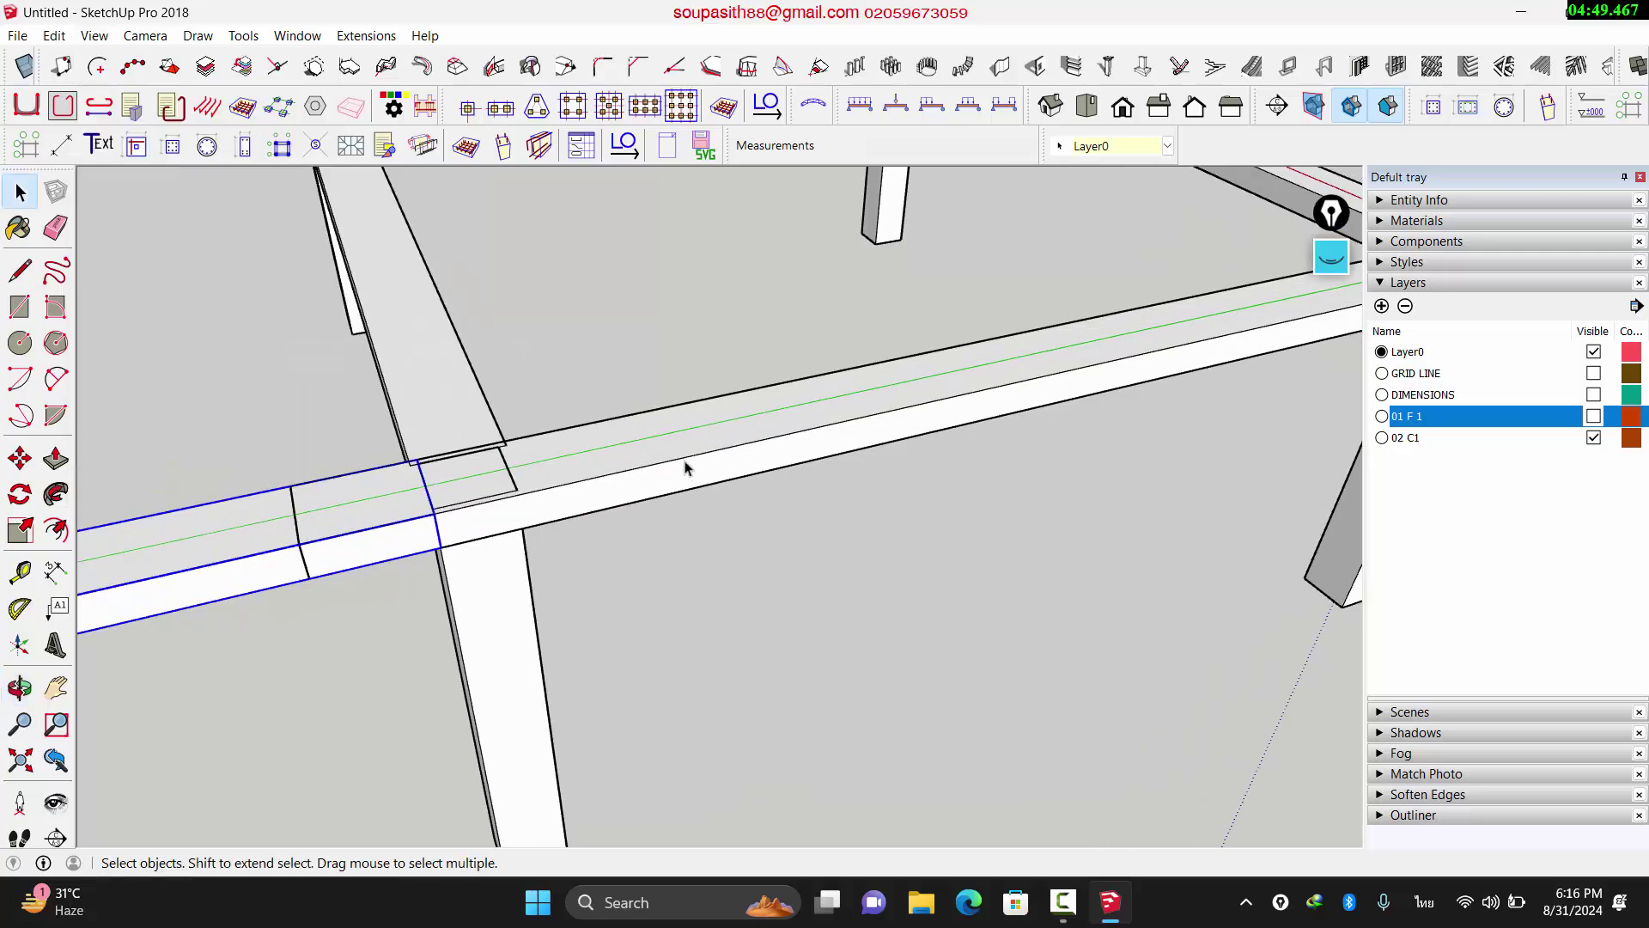
# Step: Make the rotated beam between the origin column and the second-row column a unique component
pyautogui.click(666, 466)
pyautogui.scroll(-3, 602, 460)
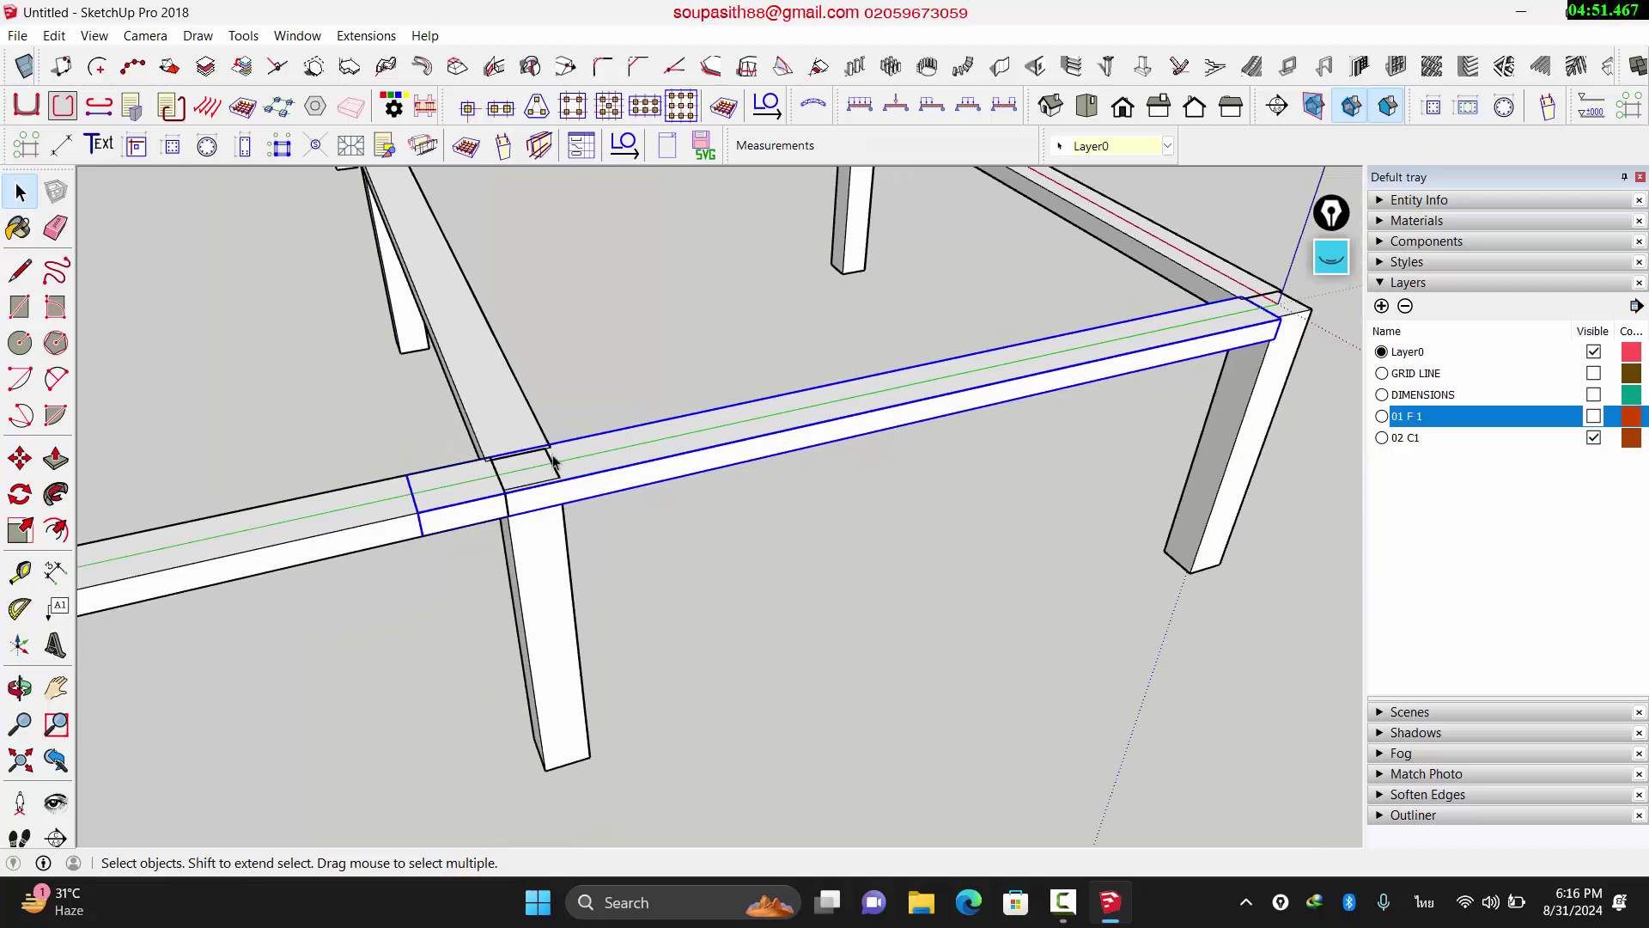
pyautogui.scroll(3, 573, 512)
pyautogui.doubleClick(580, 504)
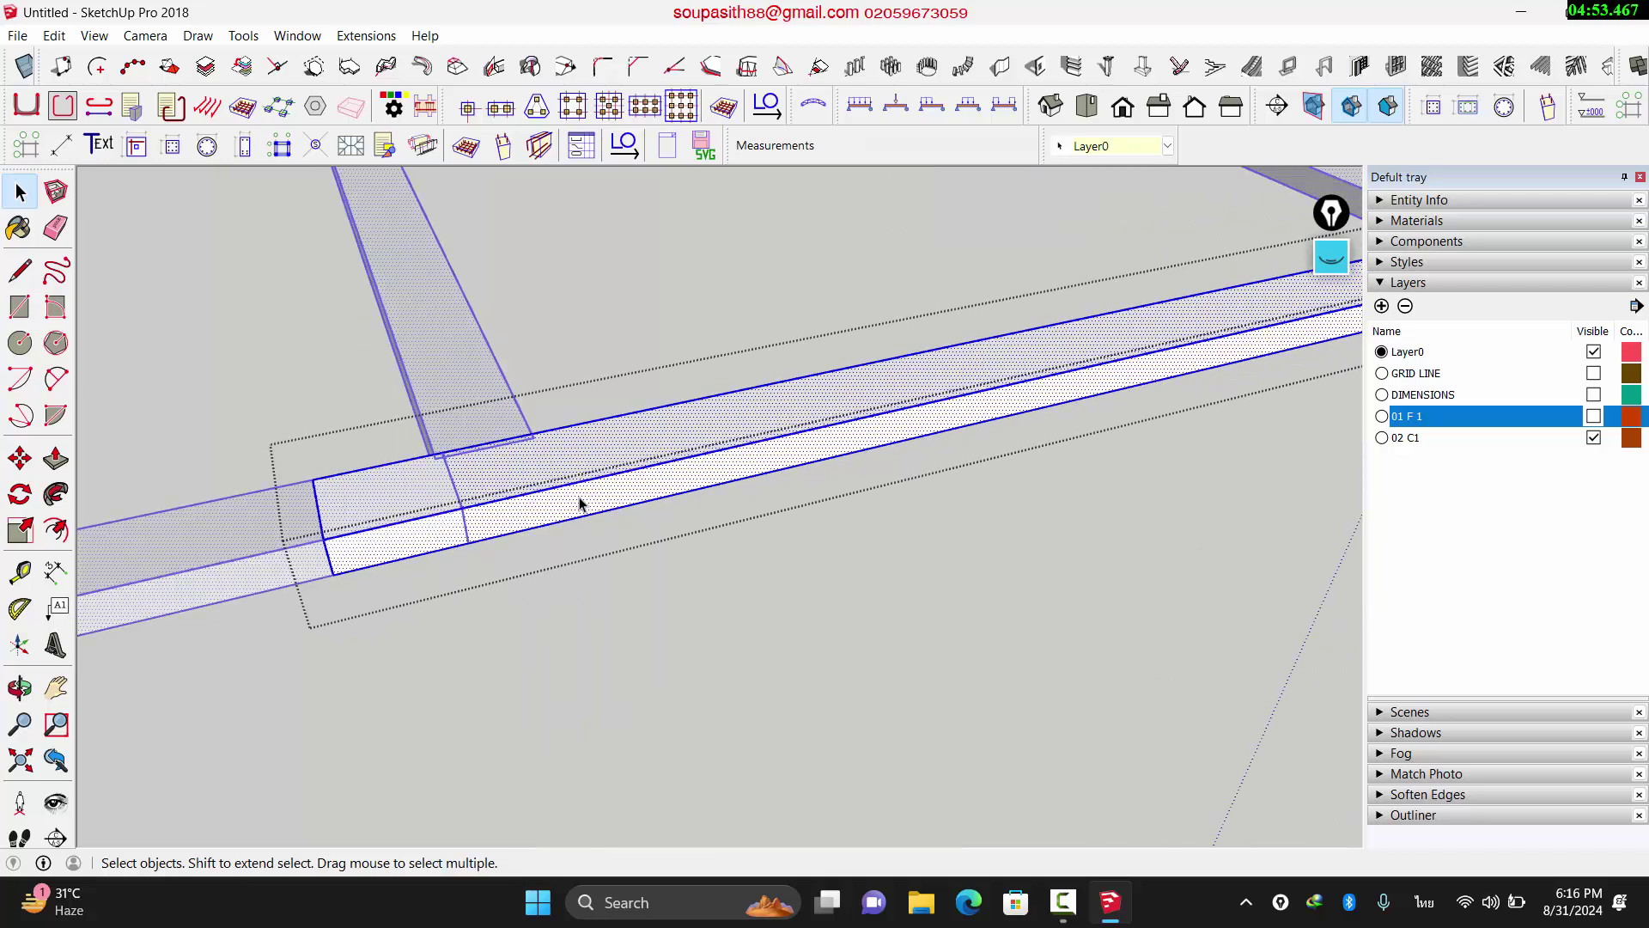
pyautogui.click(703, 556)
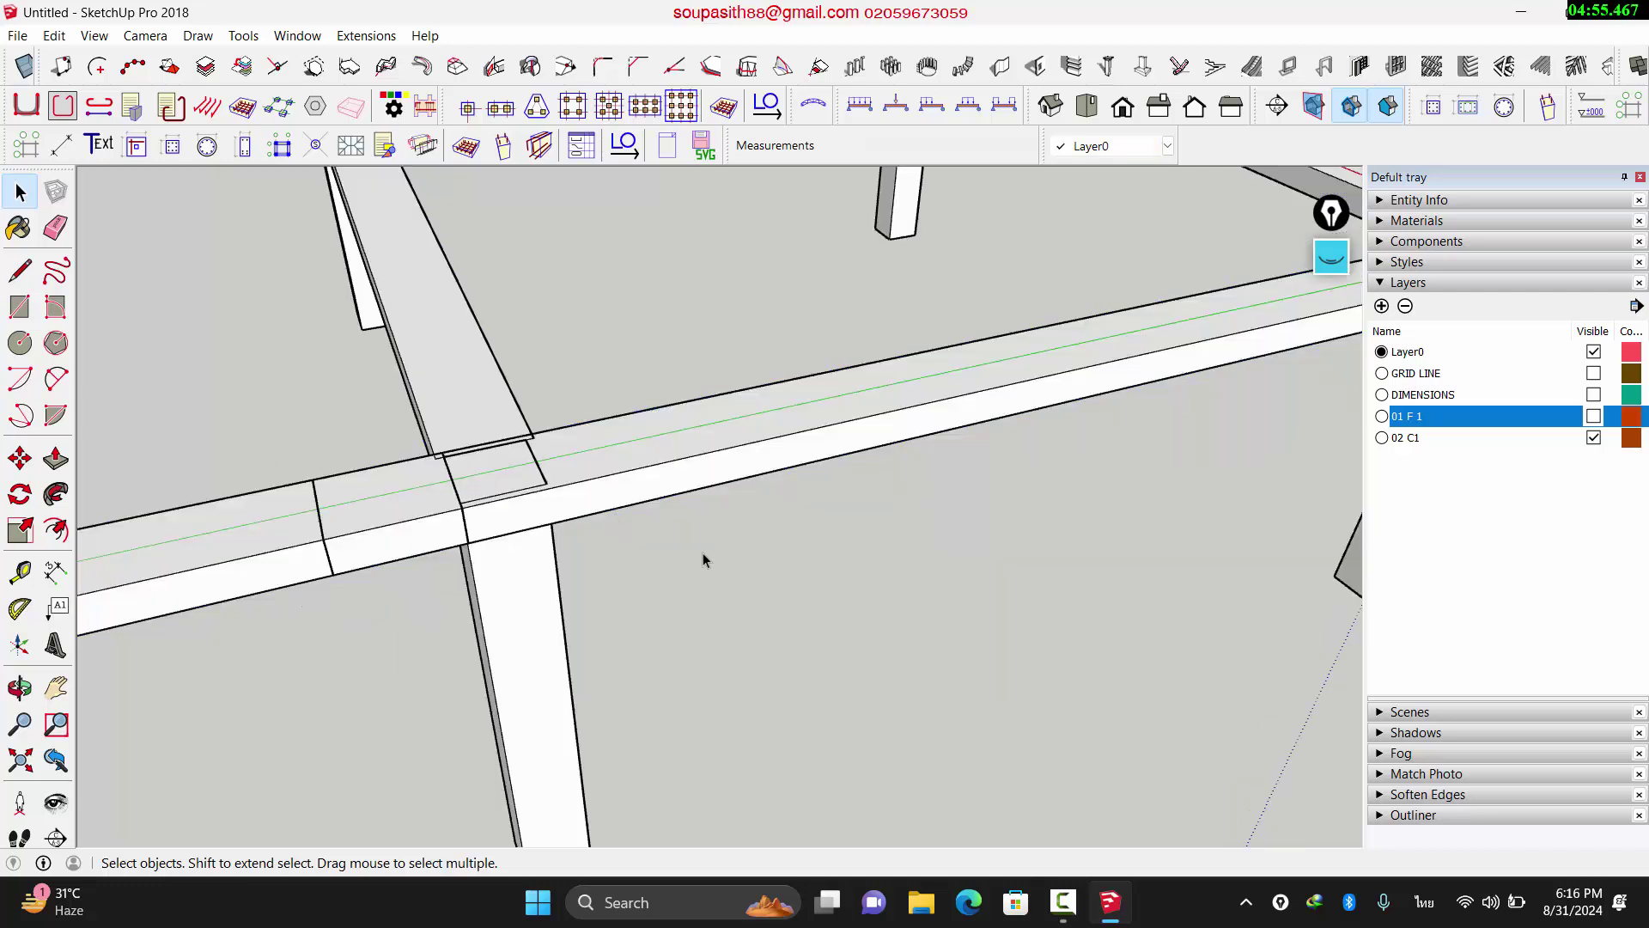
pyautogui.click(756, 463)
pyautogui.rightClick(755, 458)
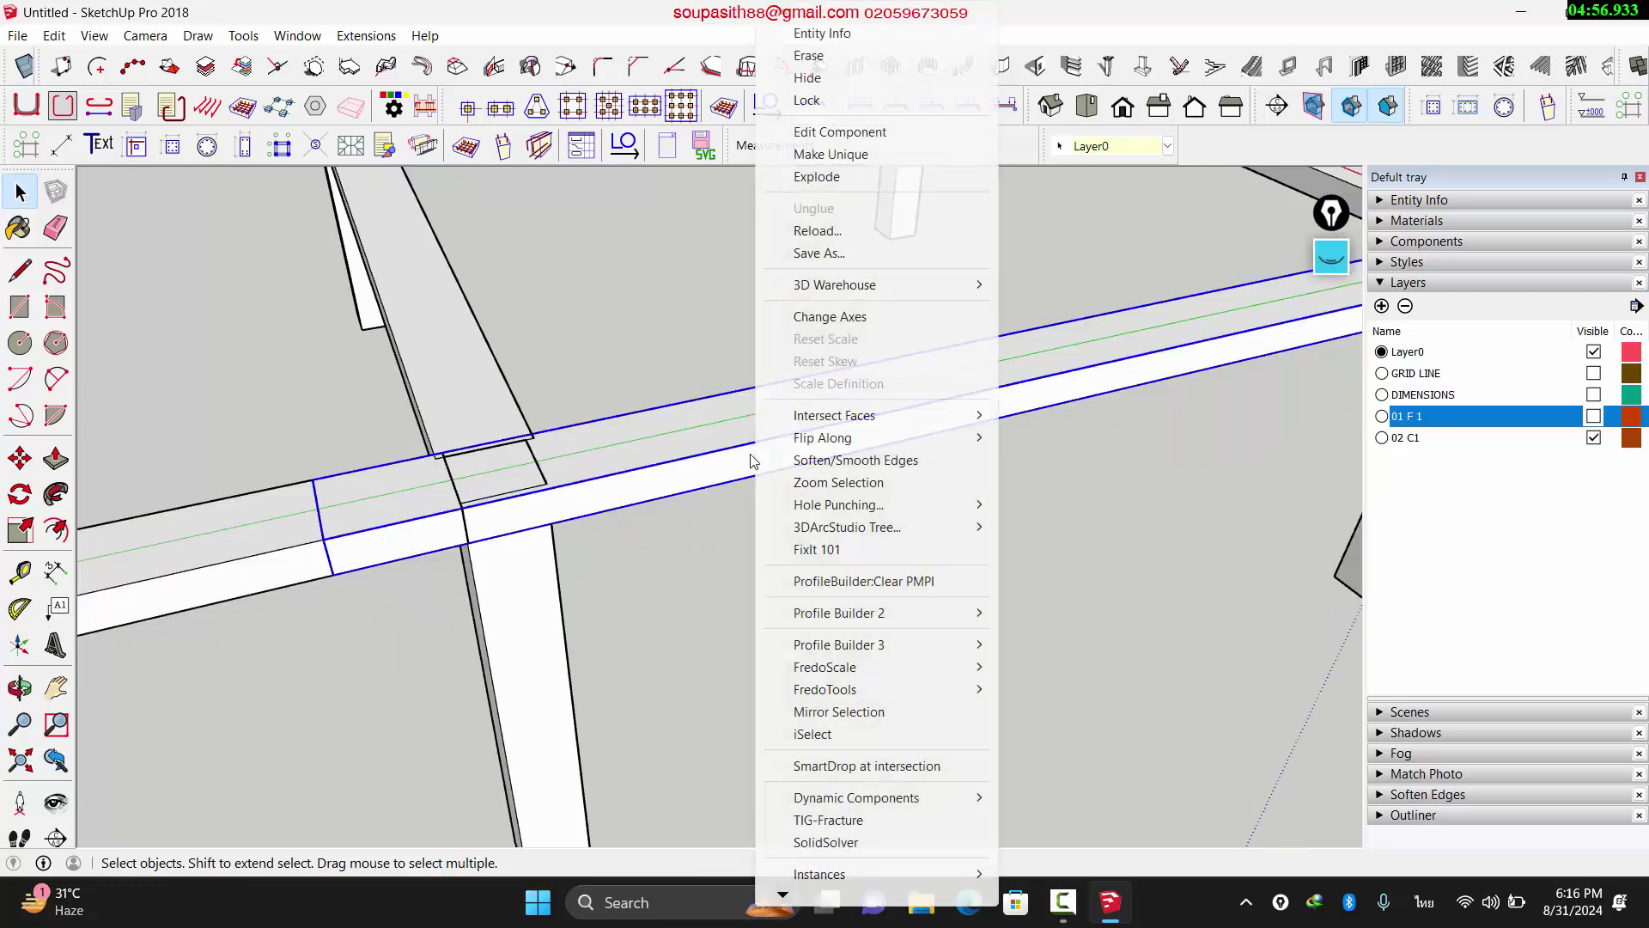
pyautogui.click(839, 158)
pyautogui.click(759, 594)
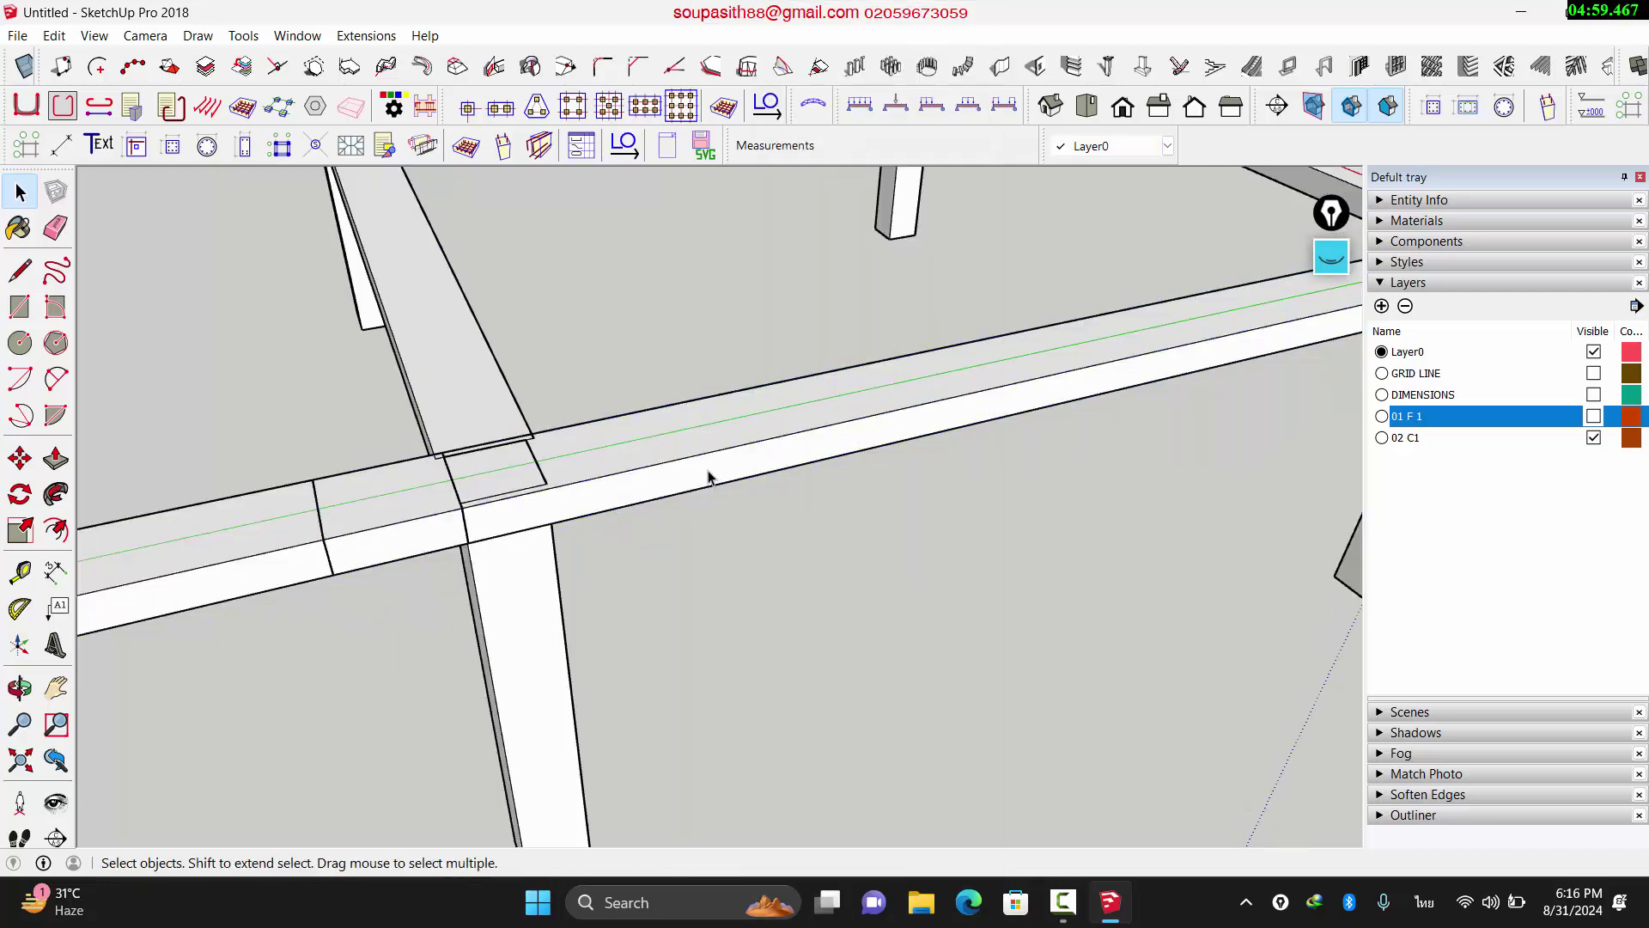
# Step: Push the unique beam's overlapping end face back toward the origin column so the beam stops short of the second-row column
pyautogui.doubleClick(707, 471)
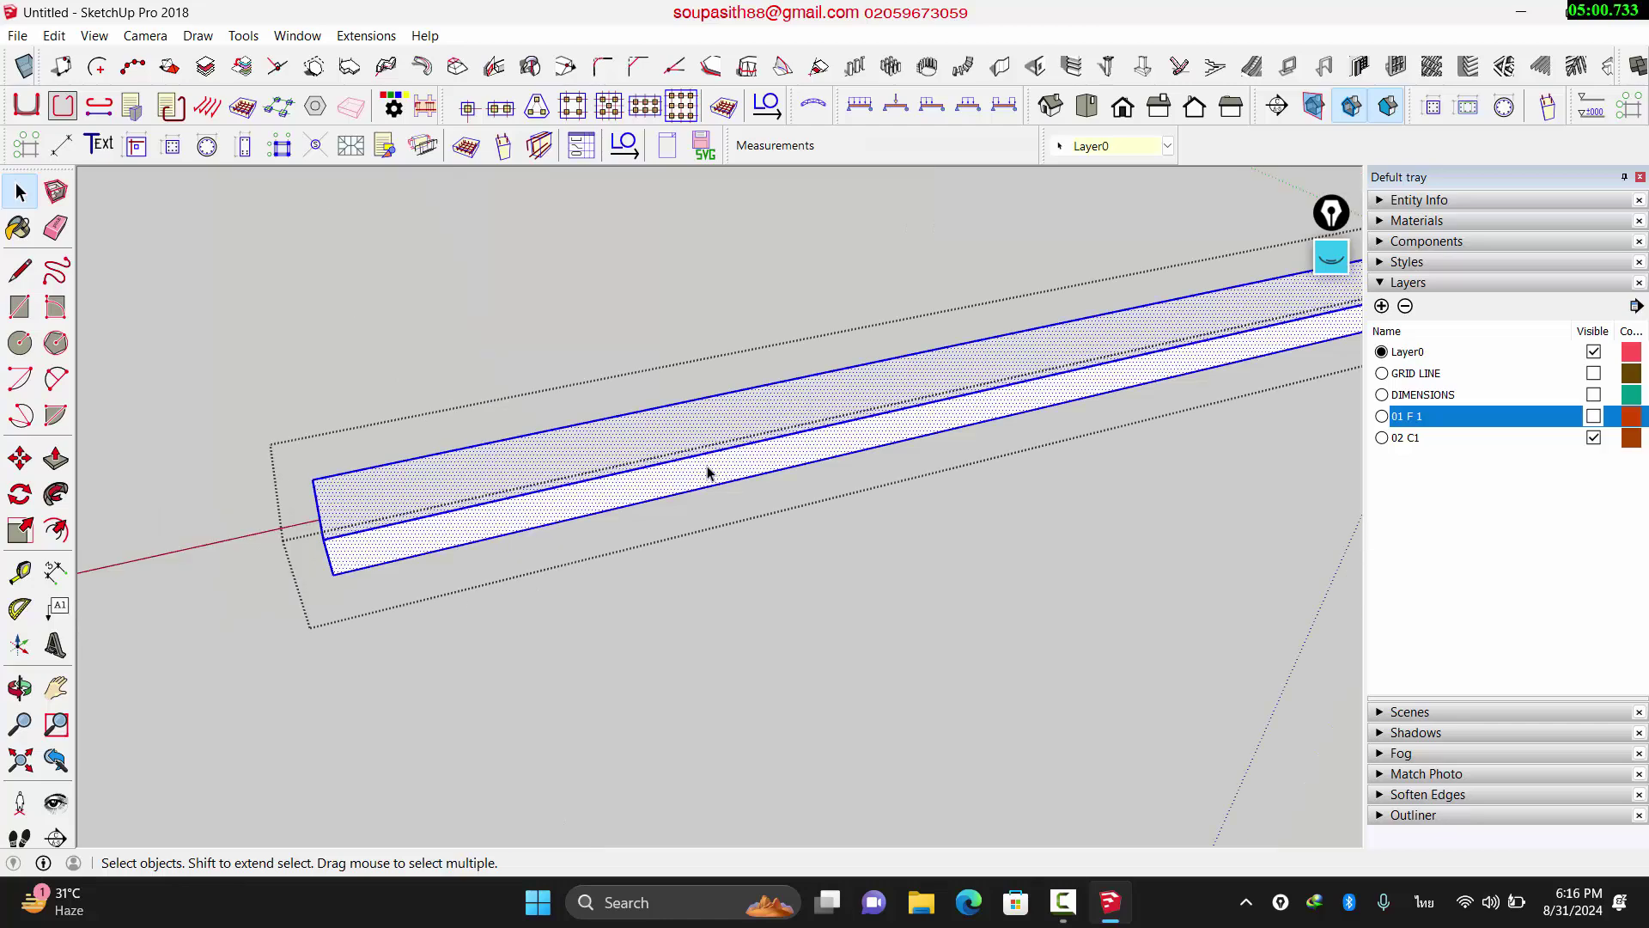
pyautogui.moveTo(615, 512)
pyautogui.mouseDown(button='middle')
pyautogui.moveTo(688, 512)
pyautogui.moveTo(736, 468)
pyautogui.moveTo(633, 505)
pyautogui.mouseUp(button='middle')
pyautogui.press('p')
pyautogui.moveTo(502, 494); pyautogui.dragTo(799, 365)
pyautogui.press('space')
pyautogui.click(845, 579)
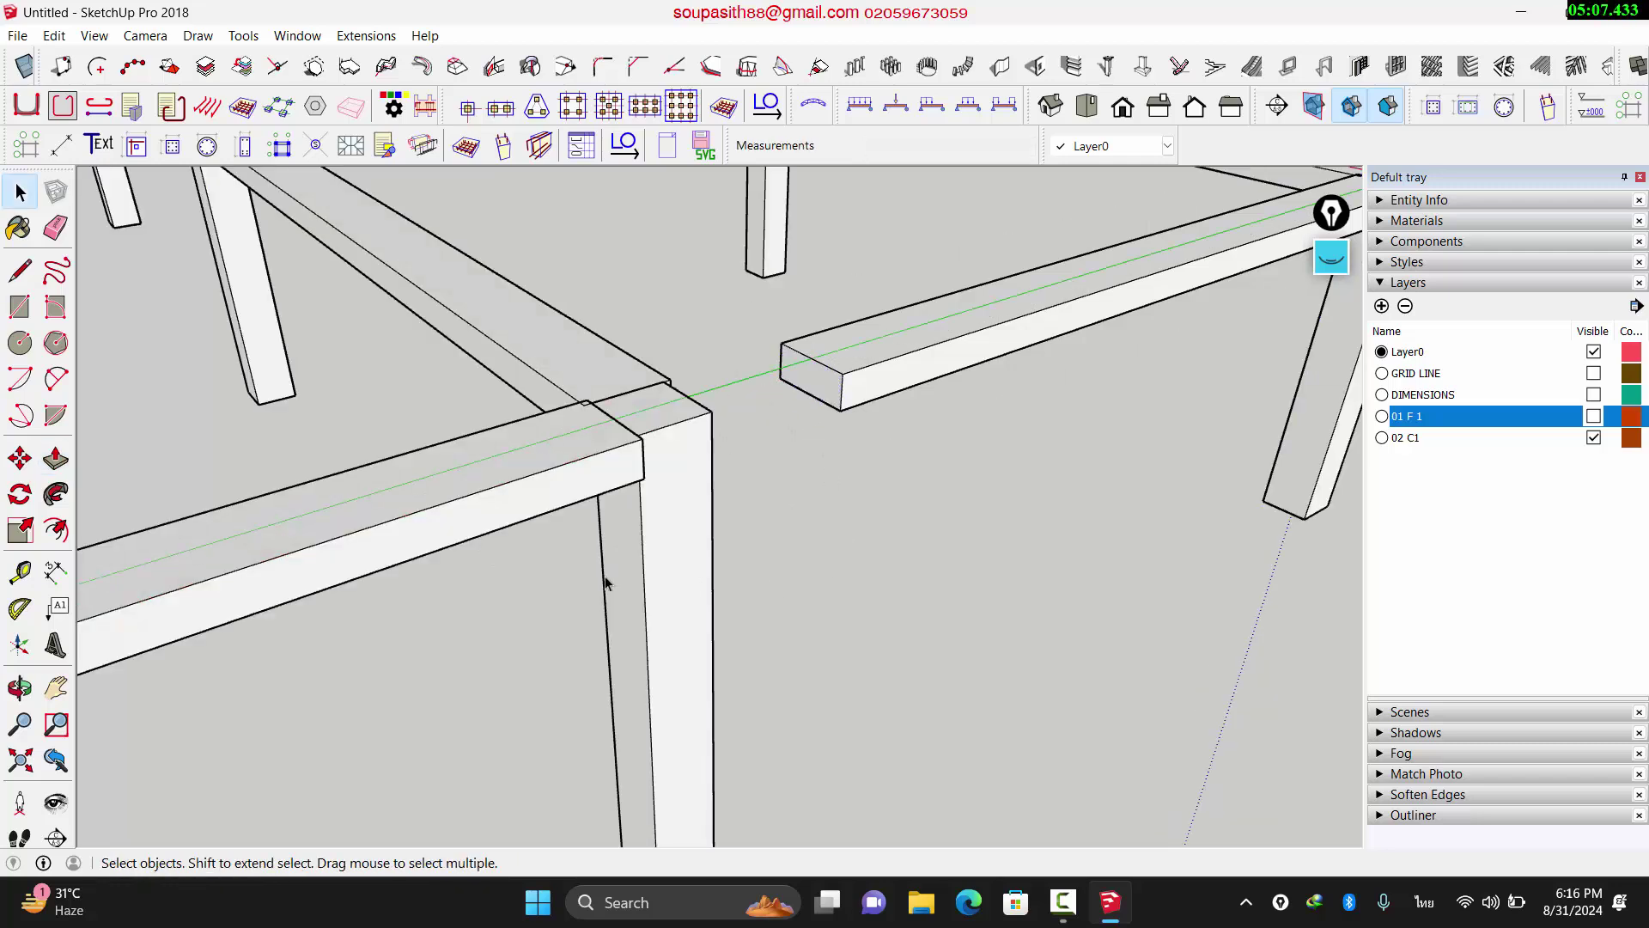
# Step: Open the shortened beam for editing and turn off Hide Rest Of Model
pyautogui.scroll(-2, 607, 582)
pyautogui.scroll(1, 726, 454)
pyautogui.doubleClick(719, 467)
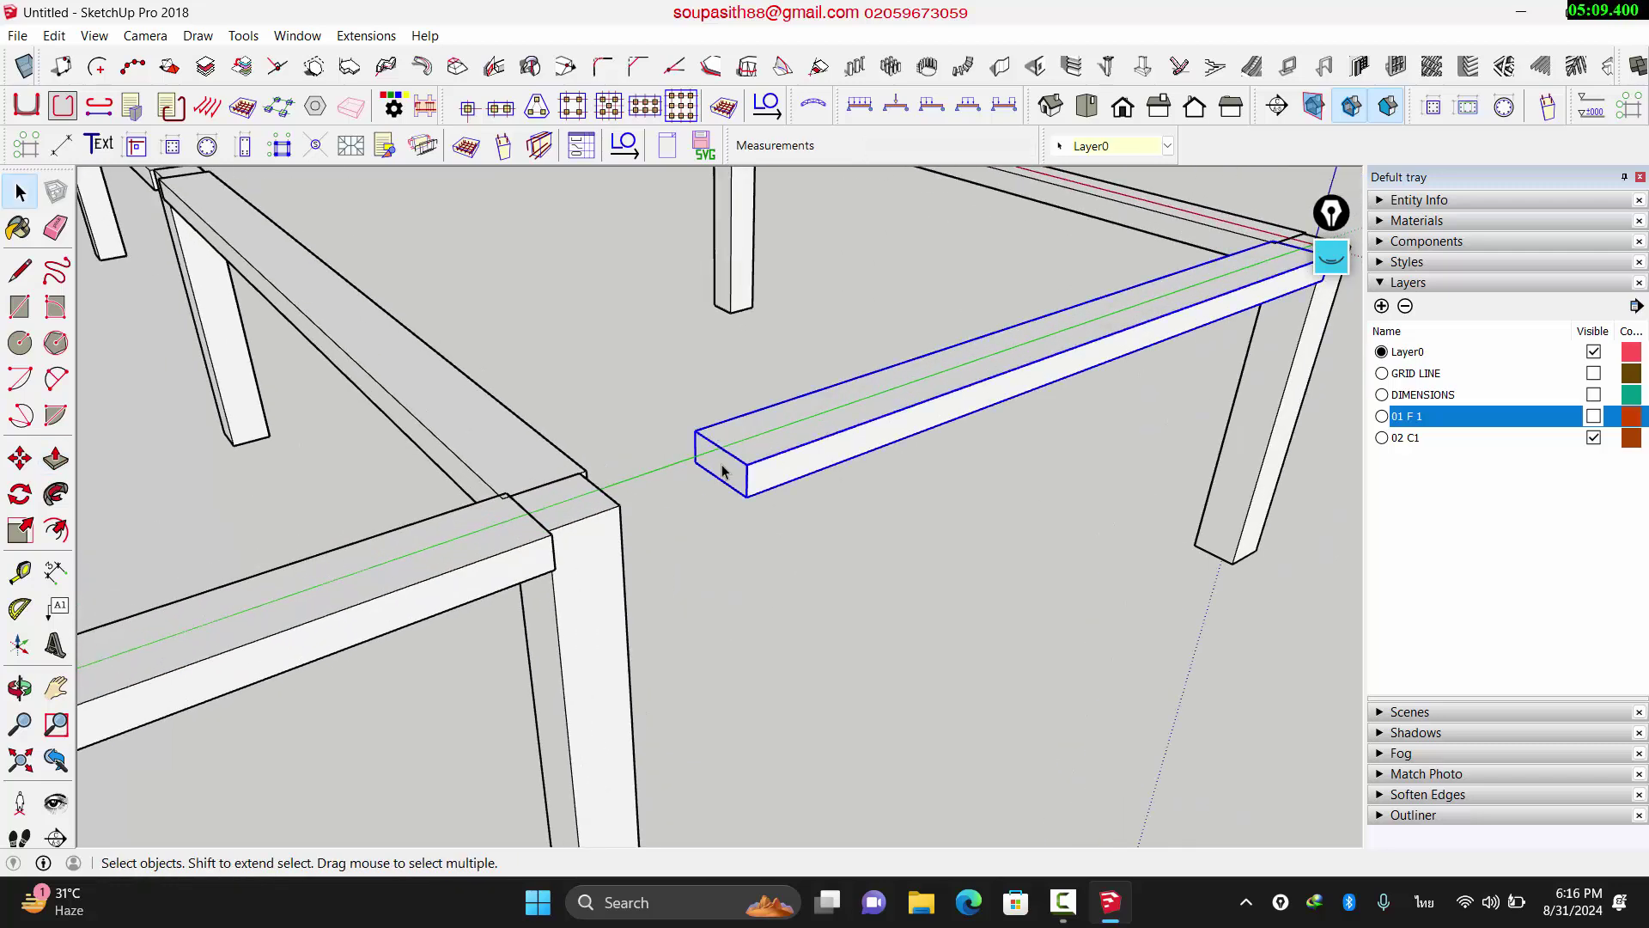
pyautogui.click(95, 35)
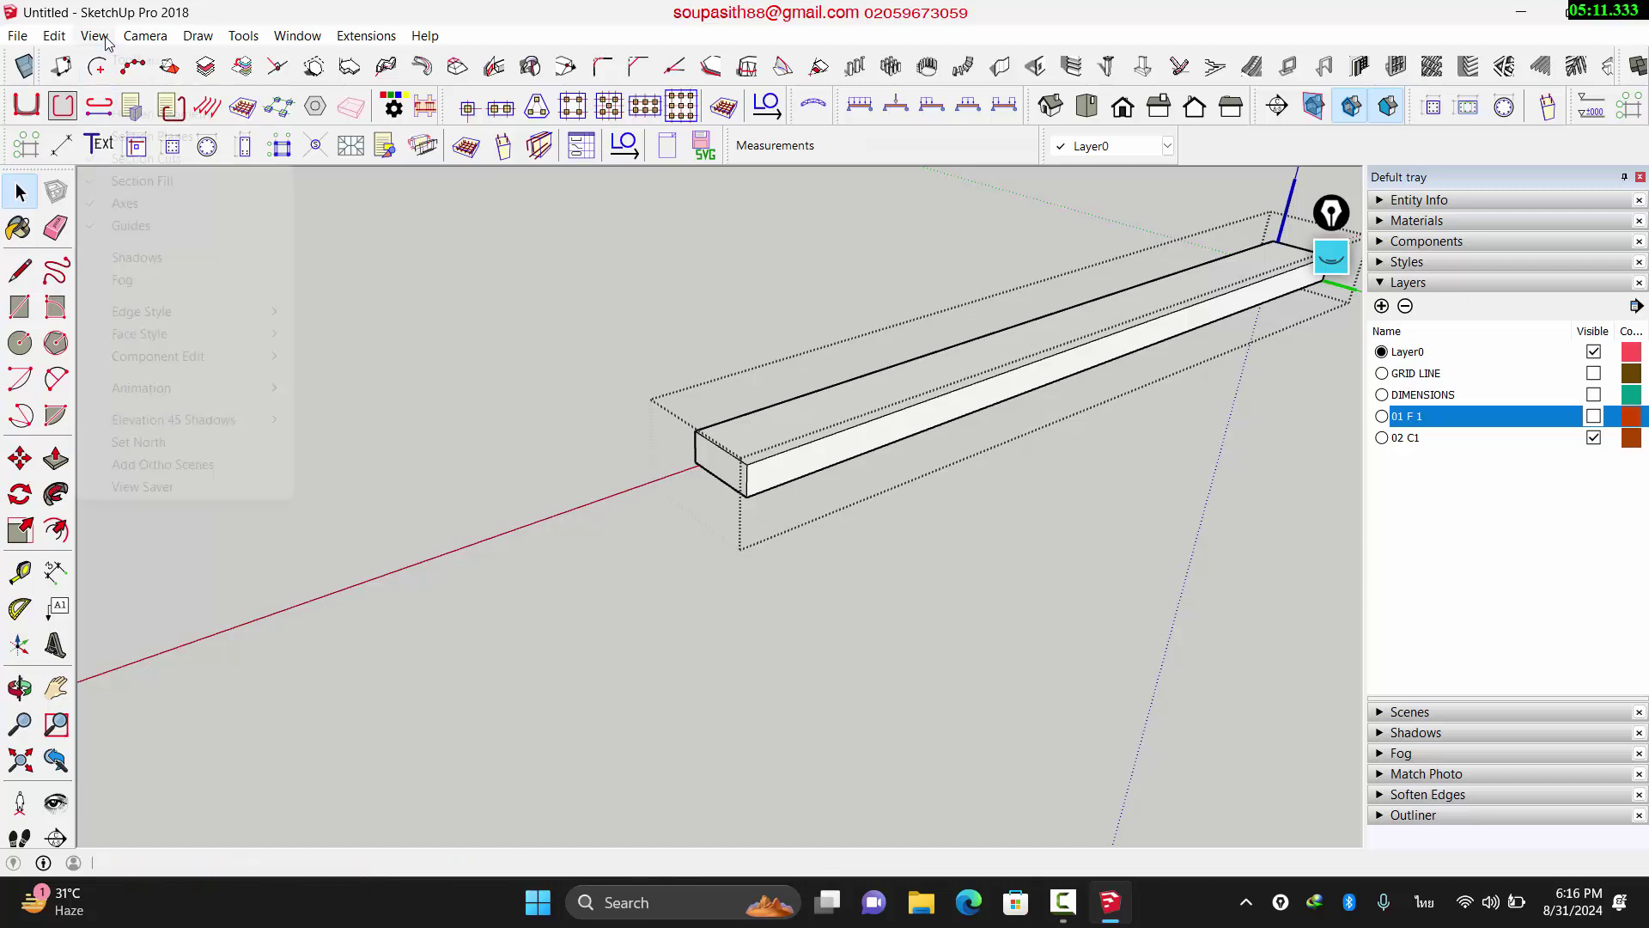
pyautogui.moveTo(126, 367)
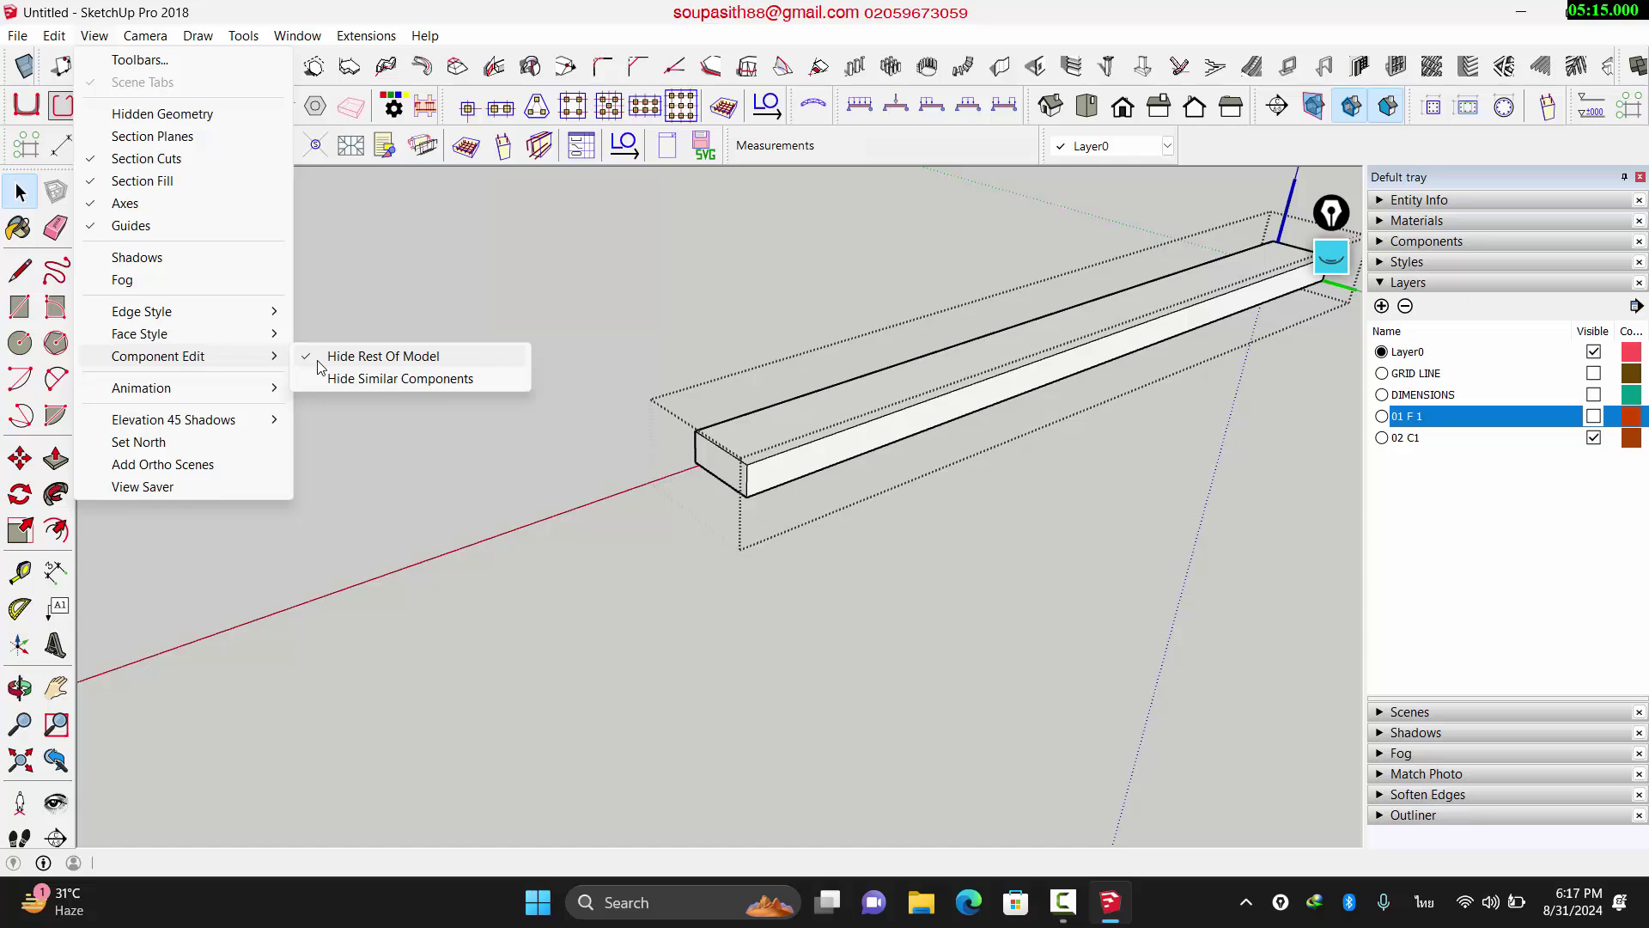
pyautogui.click(382, 355)
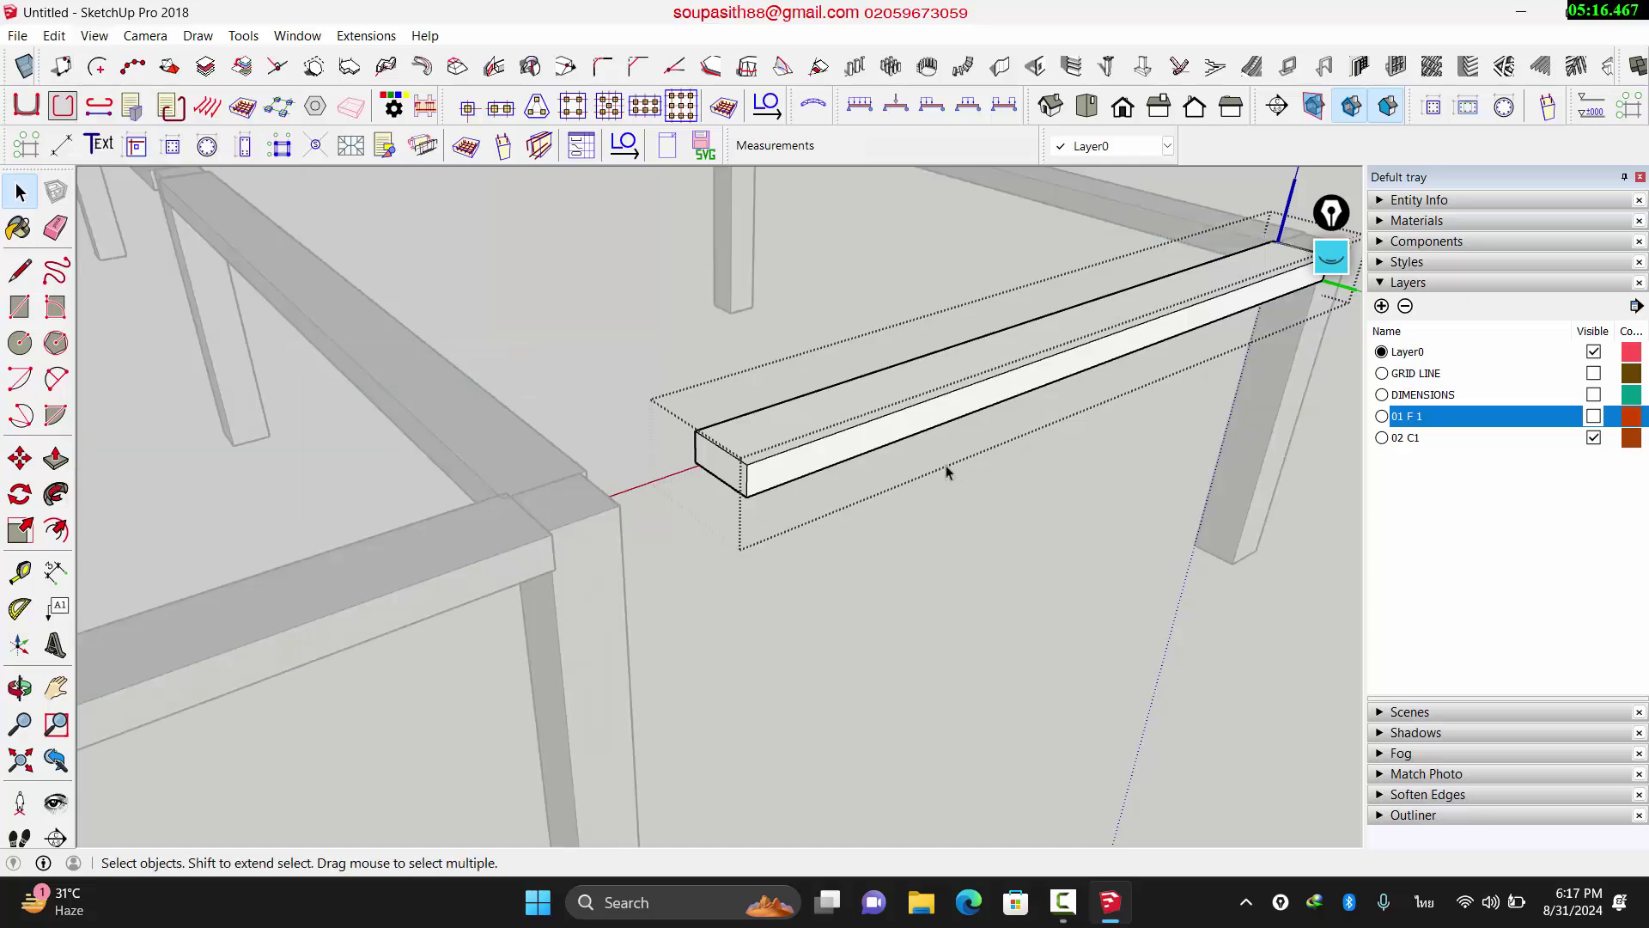
# Step: Pull the shortened beam's end face out to meet the near face of the second-row column
pyautogui.press('p')
pyautogui.click(717, 477)
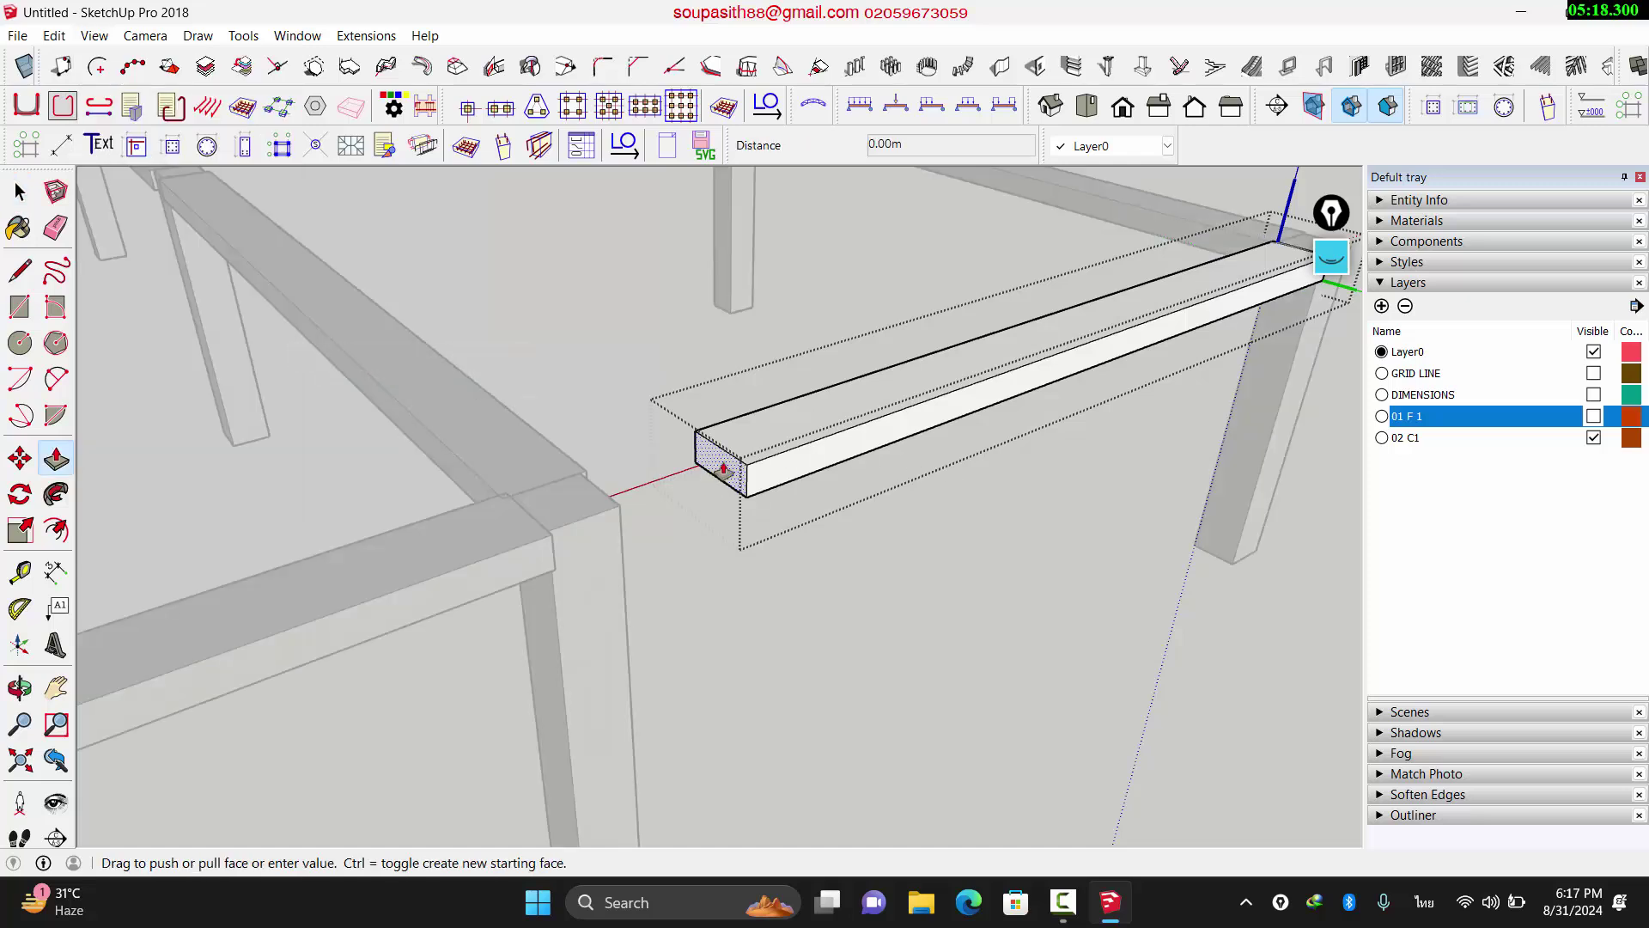
pyautogui.click(618, 522)
pyautogui.scroll(-8, 618, 636)
pyautogui.press('space')
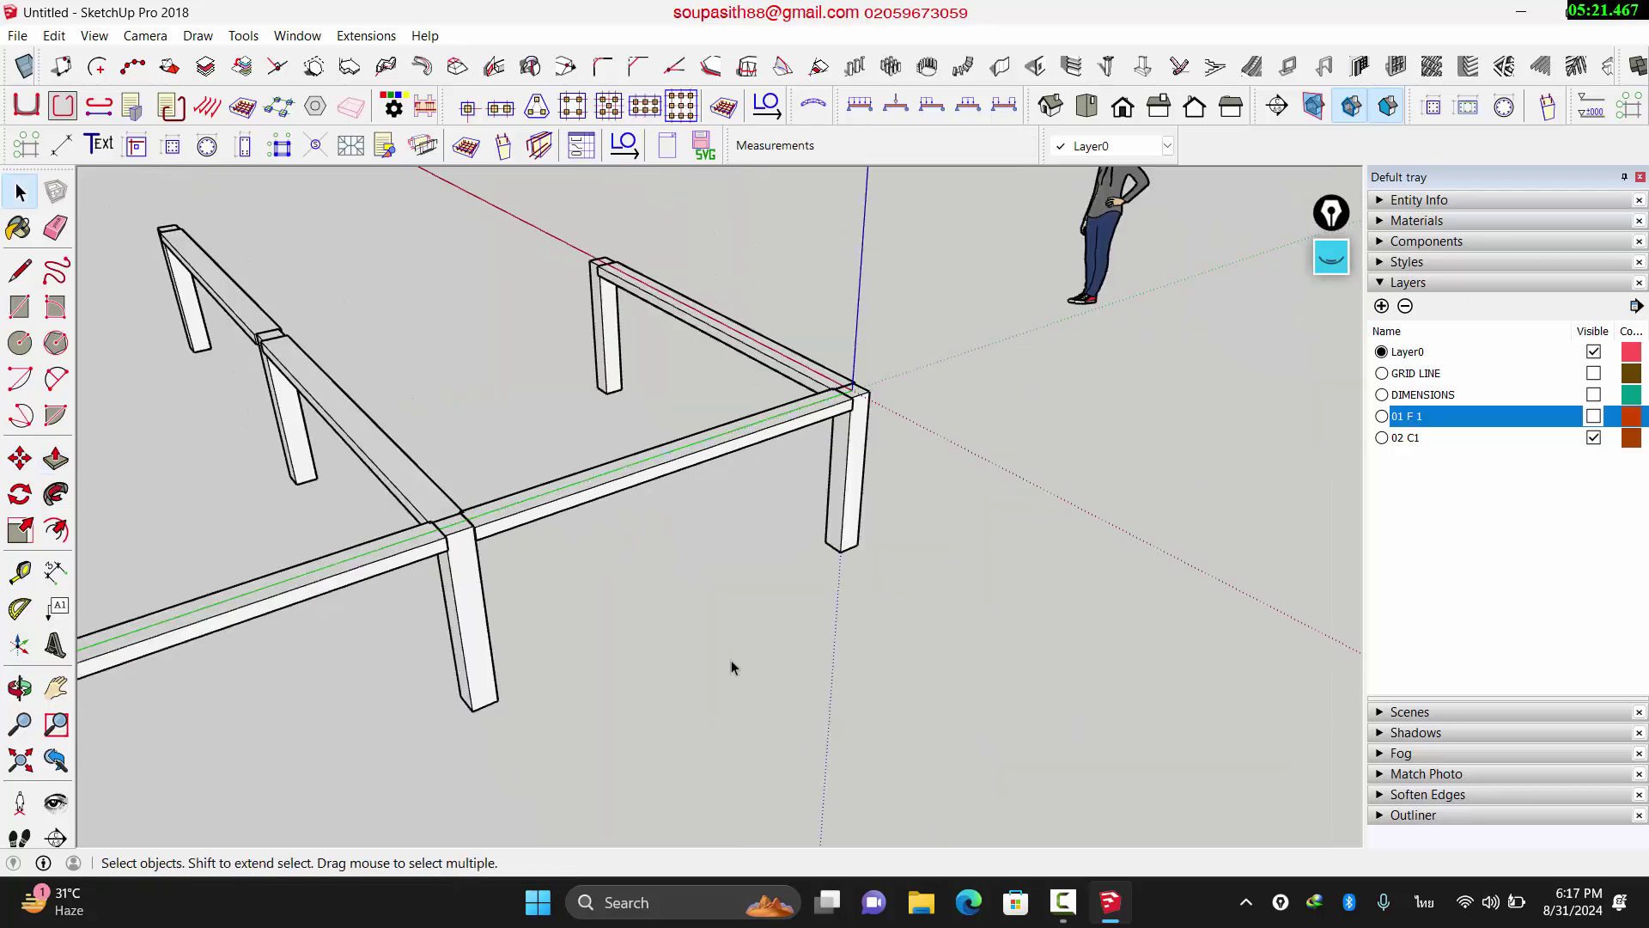
# Step: Copy the fitted beam along the red axis so it spans the next pair of columns between the first and second rows
pyautogui.moveTo(824, 696); pyautogui.dragTo(747, 456, button='middle')
pyautogui.scroll(4, 579, 378)
pyautogui.scroll(1, 573, 533)
pyautogui.scroll(-2, 390, 527)
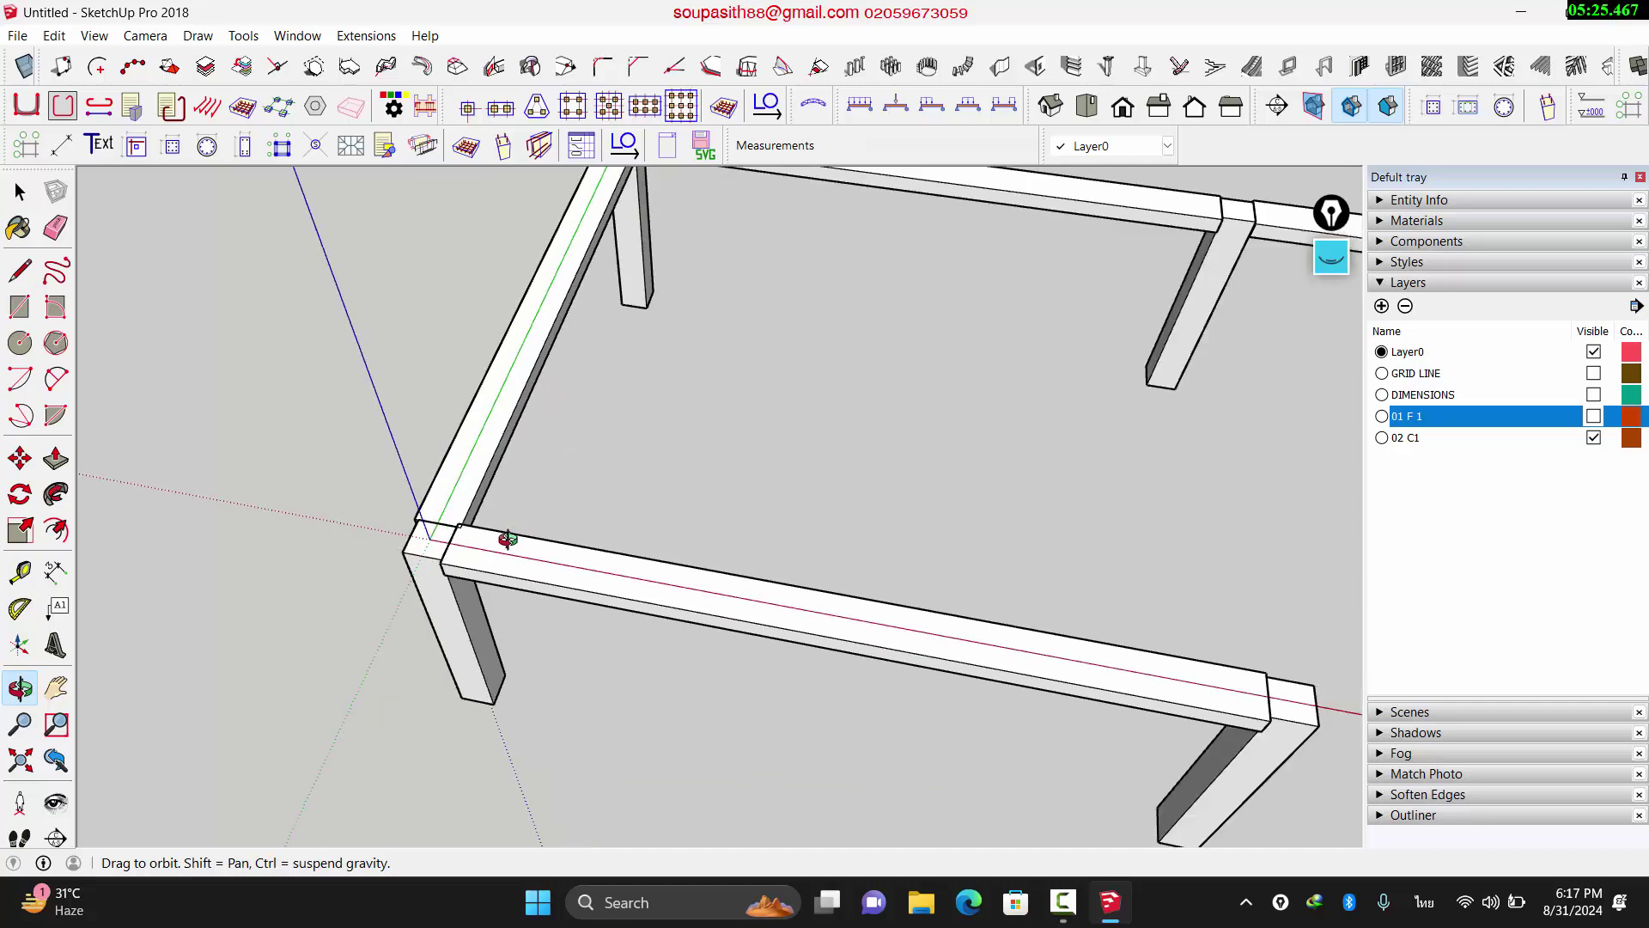
pyautogui.scroll(-5, 453, 526)
pyautogui.scroll(5, 458, 526)
pyautogui.press('m')
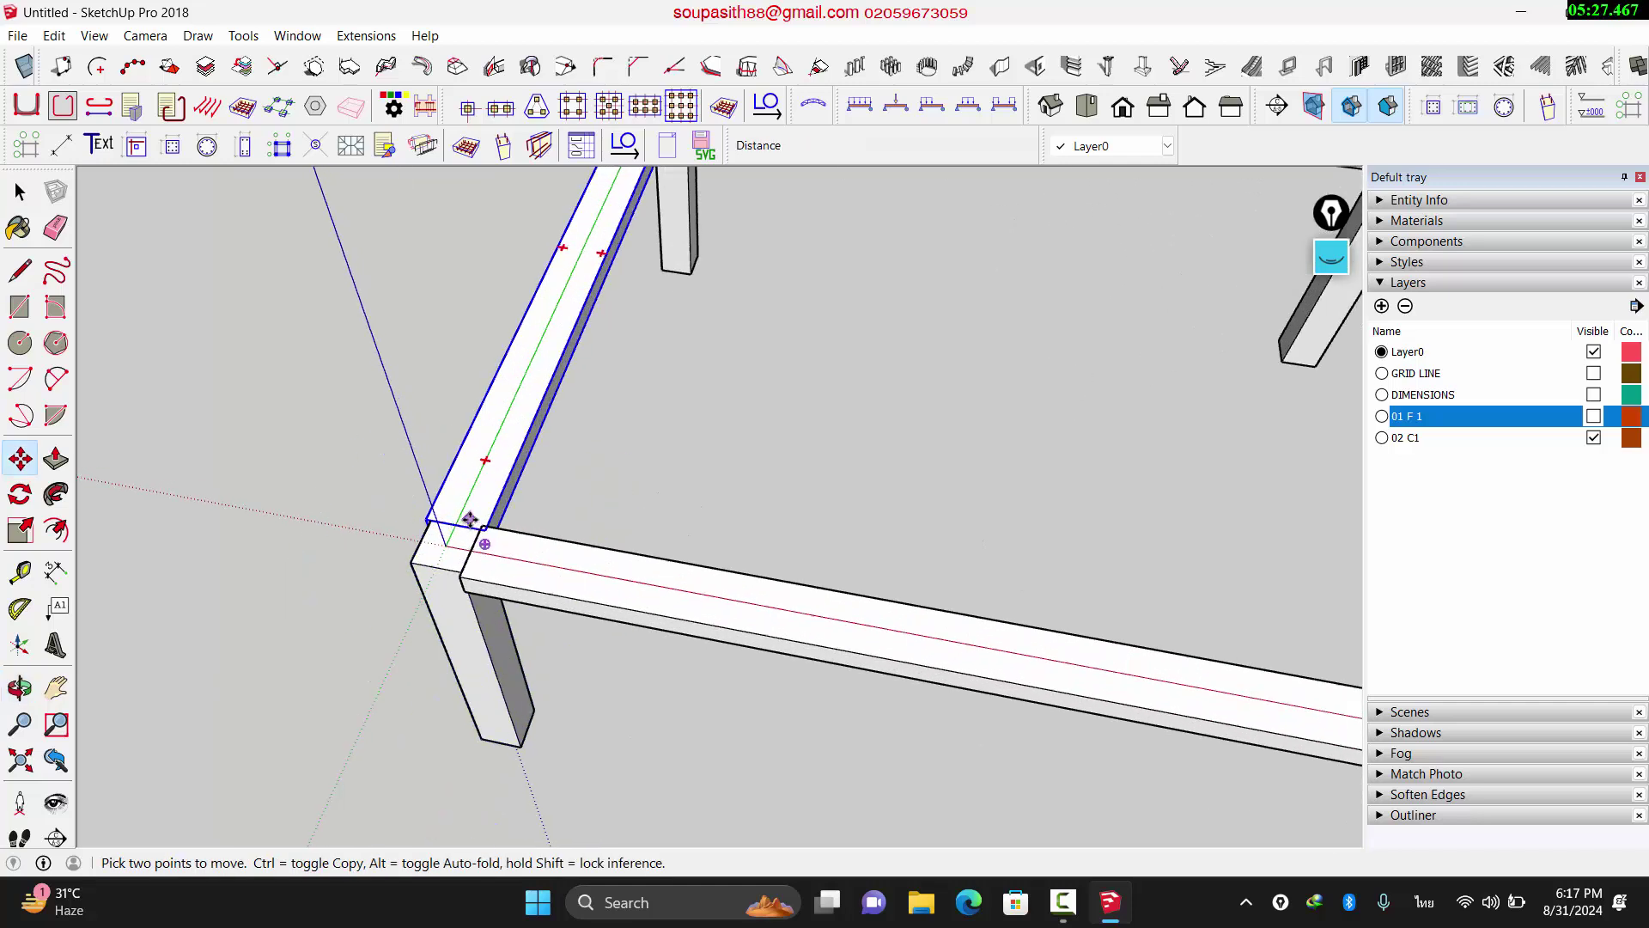
pyautogui.scroll(6, 481, 528)
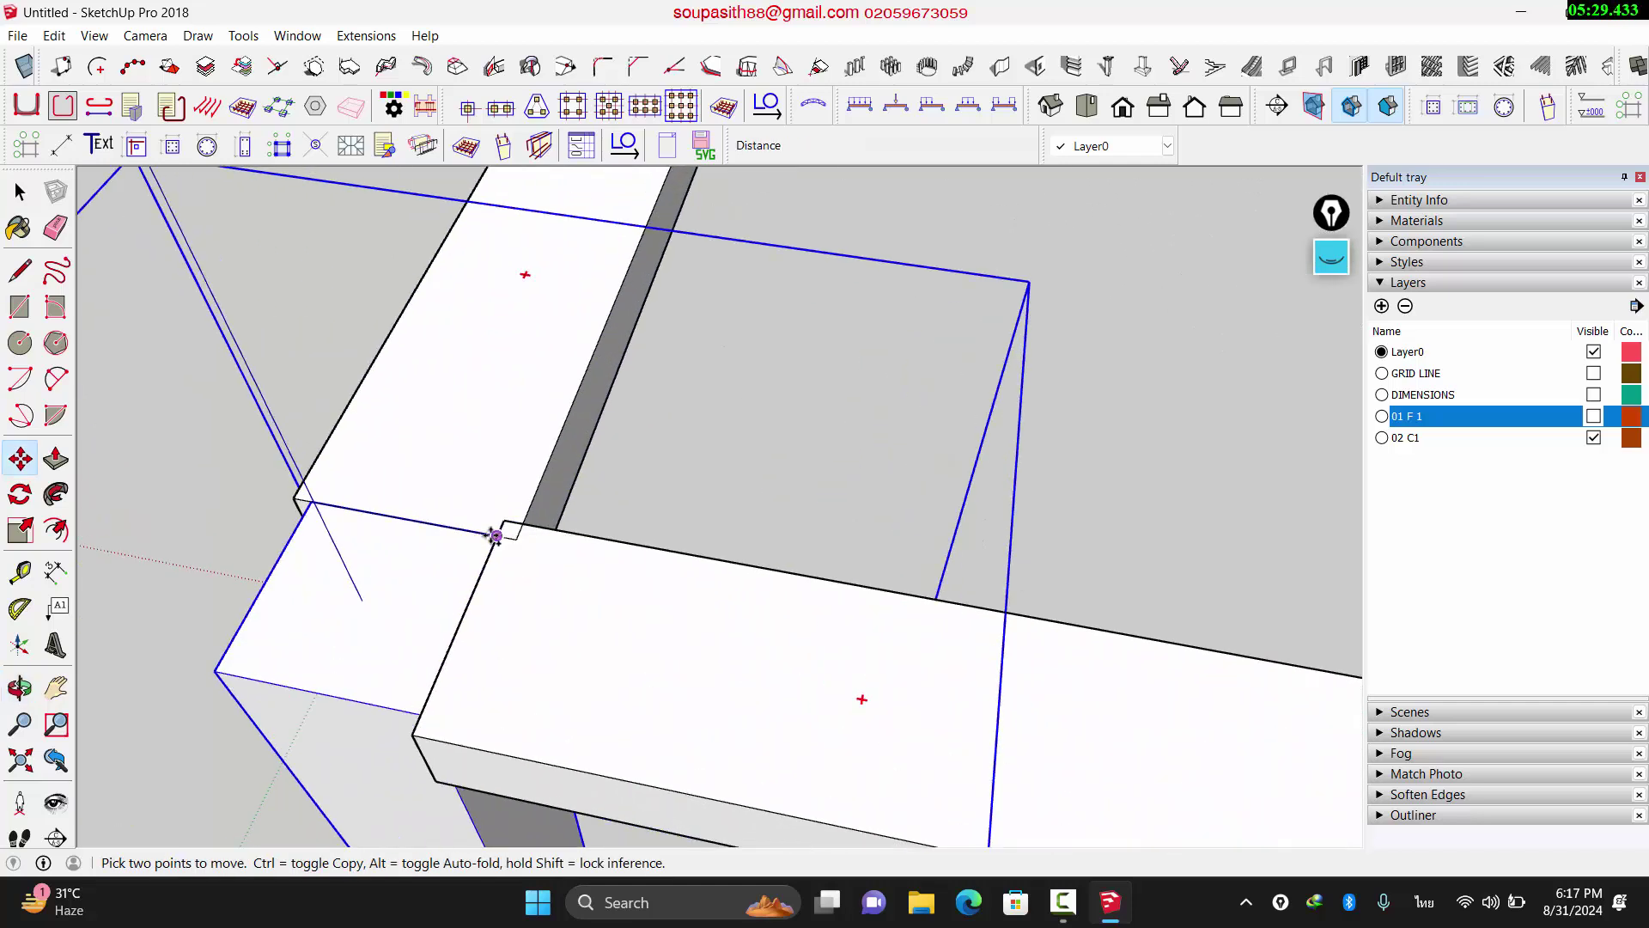
pyautogui.press('space')
pyautogui.click(504, 449)
pyautogui.press('m')
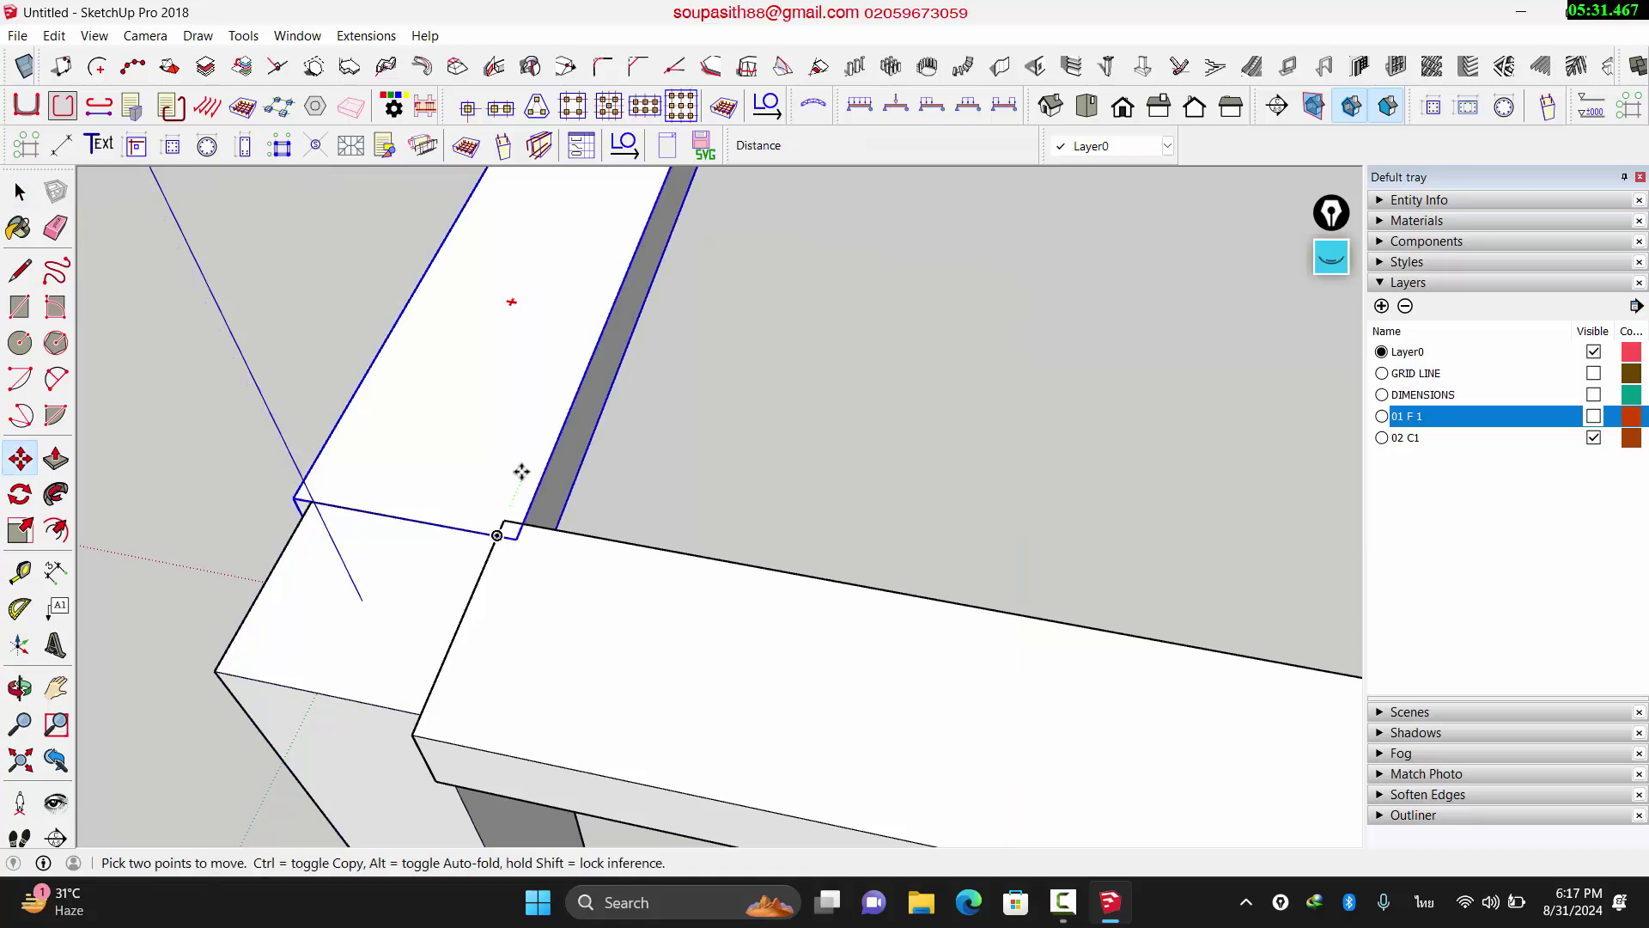
pyautogui.click(514, 539)
pyautogui.press('ctrl')
pyautogui.scroll(-4, 519, 523)
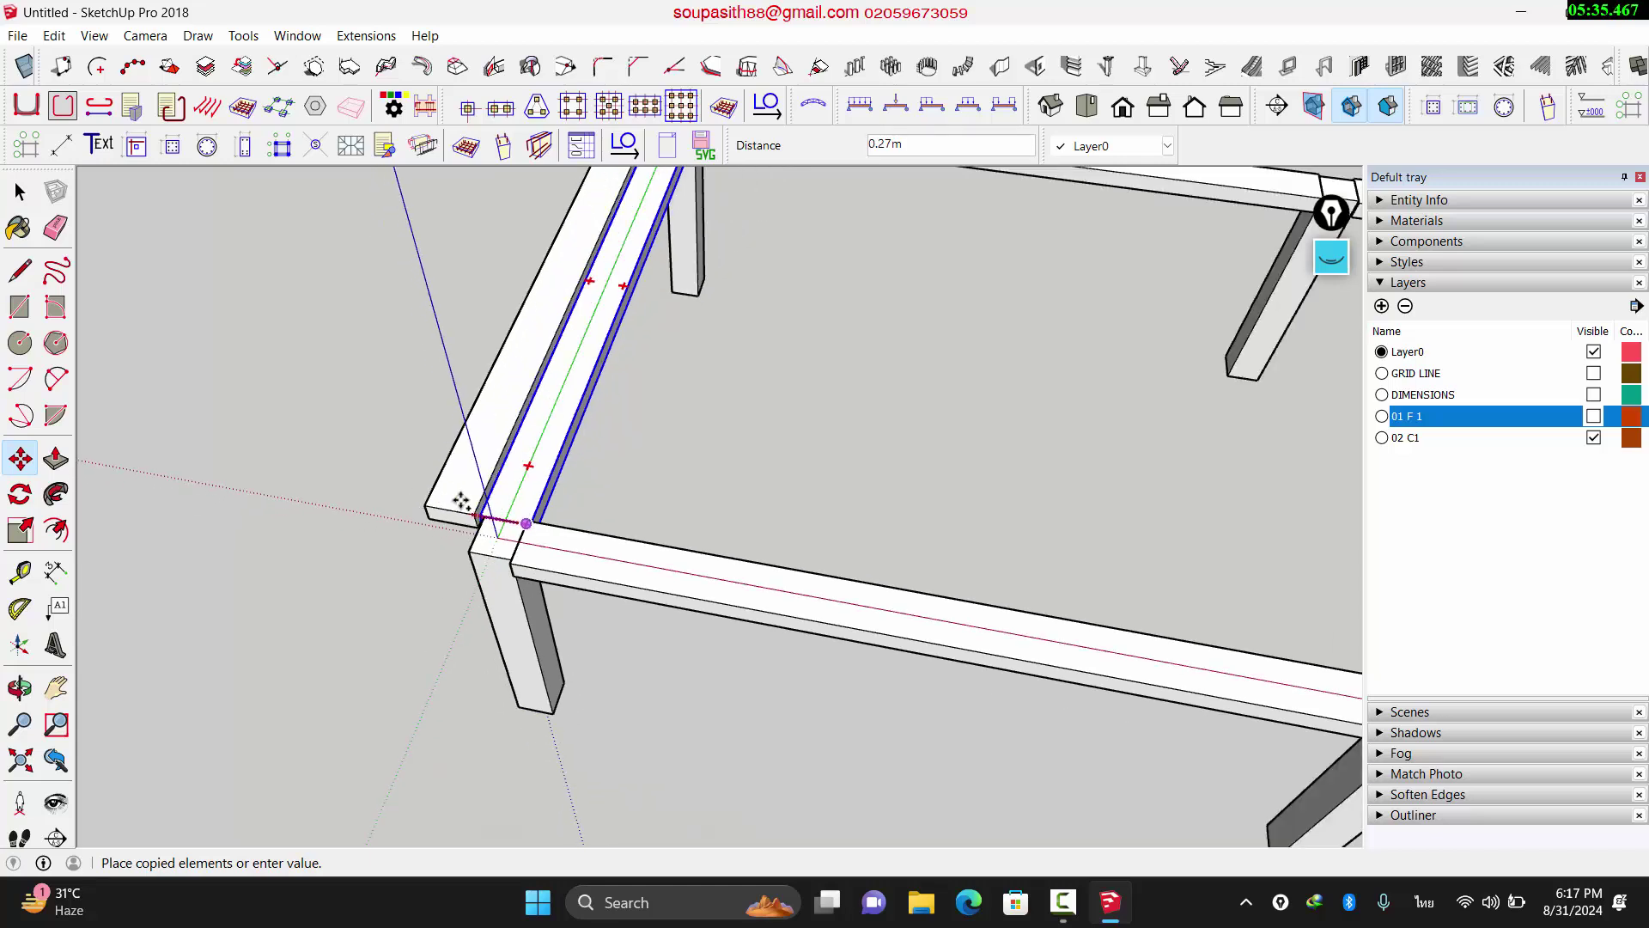
pyautogui.scroll(-3, 461, 501)
pyautogui.scroll(5, 816, 626)
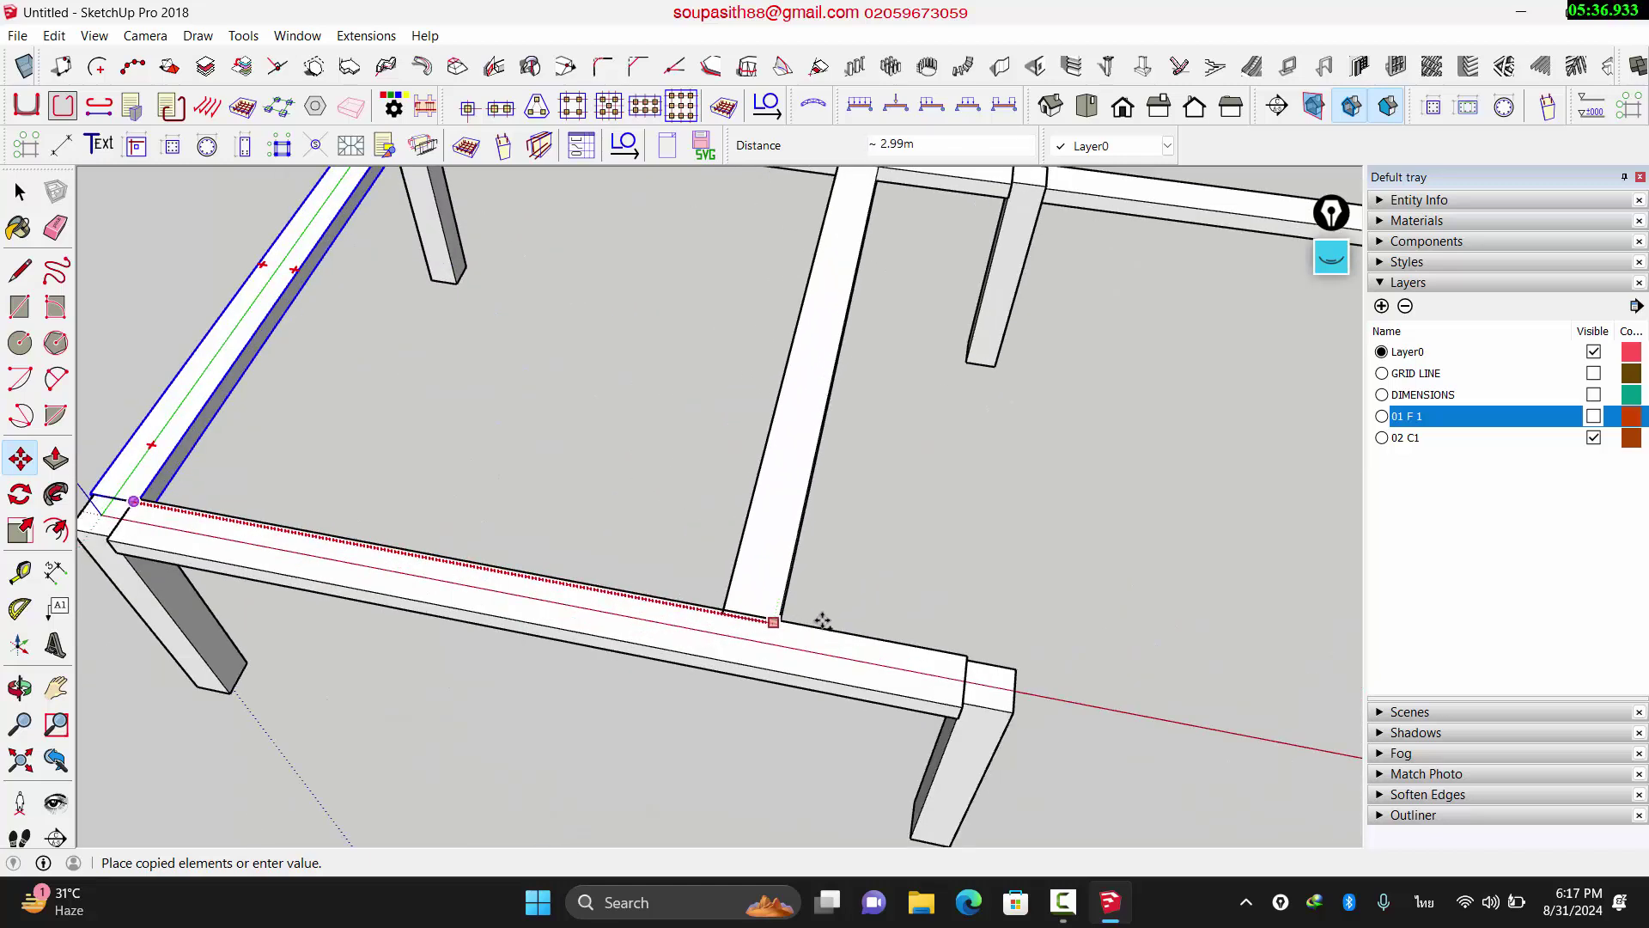
pyautogui.click(981, 697)
pyautogui.scroll(-4, 666, 628)
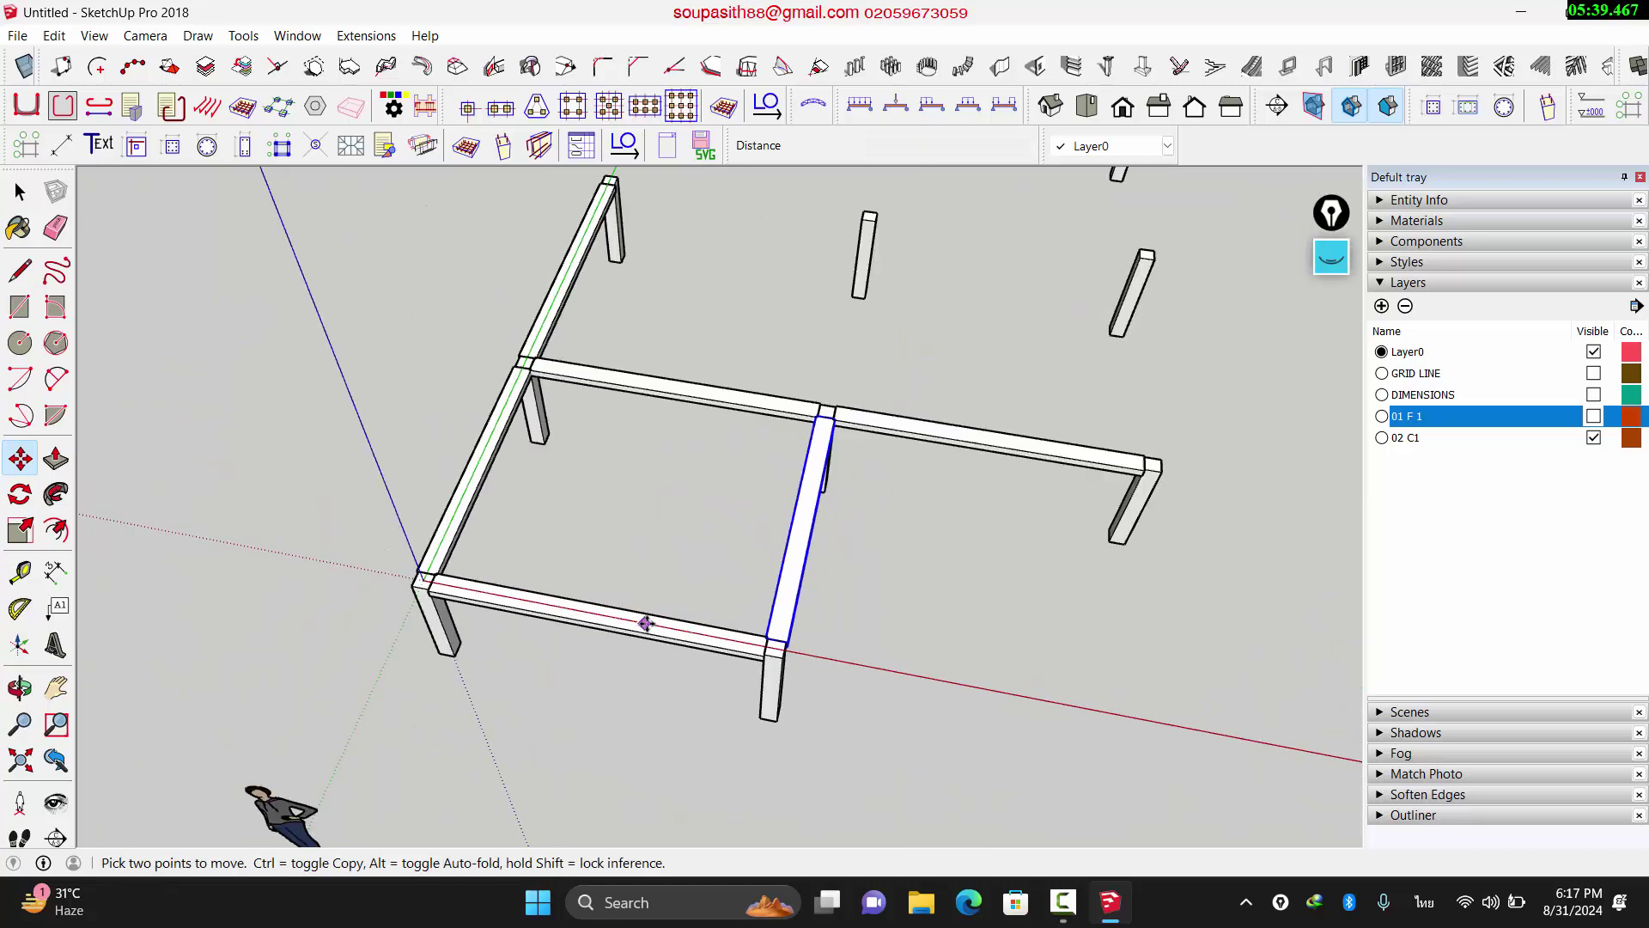
pyautogui.press('space')
# Step: Copy the two second-row beams 12.00 m along the green axis onto the columns of the last row
pyautogui.moveTo(876, 542); pyautogui.dragTo(622, 601, button='middle')
pyautogui.press('space')
pyautogui.click(623, 601)
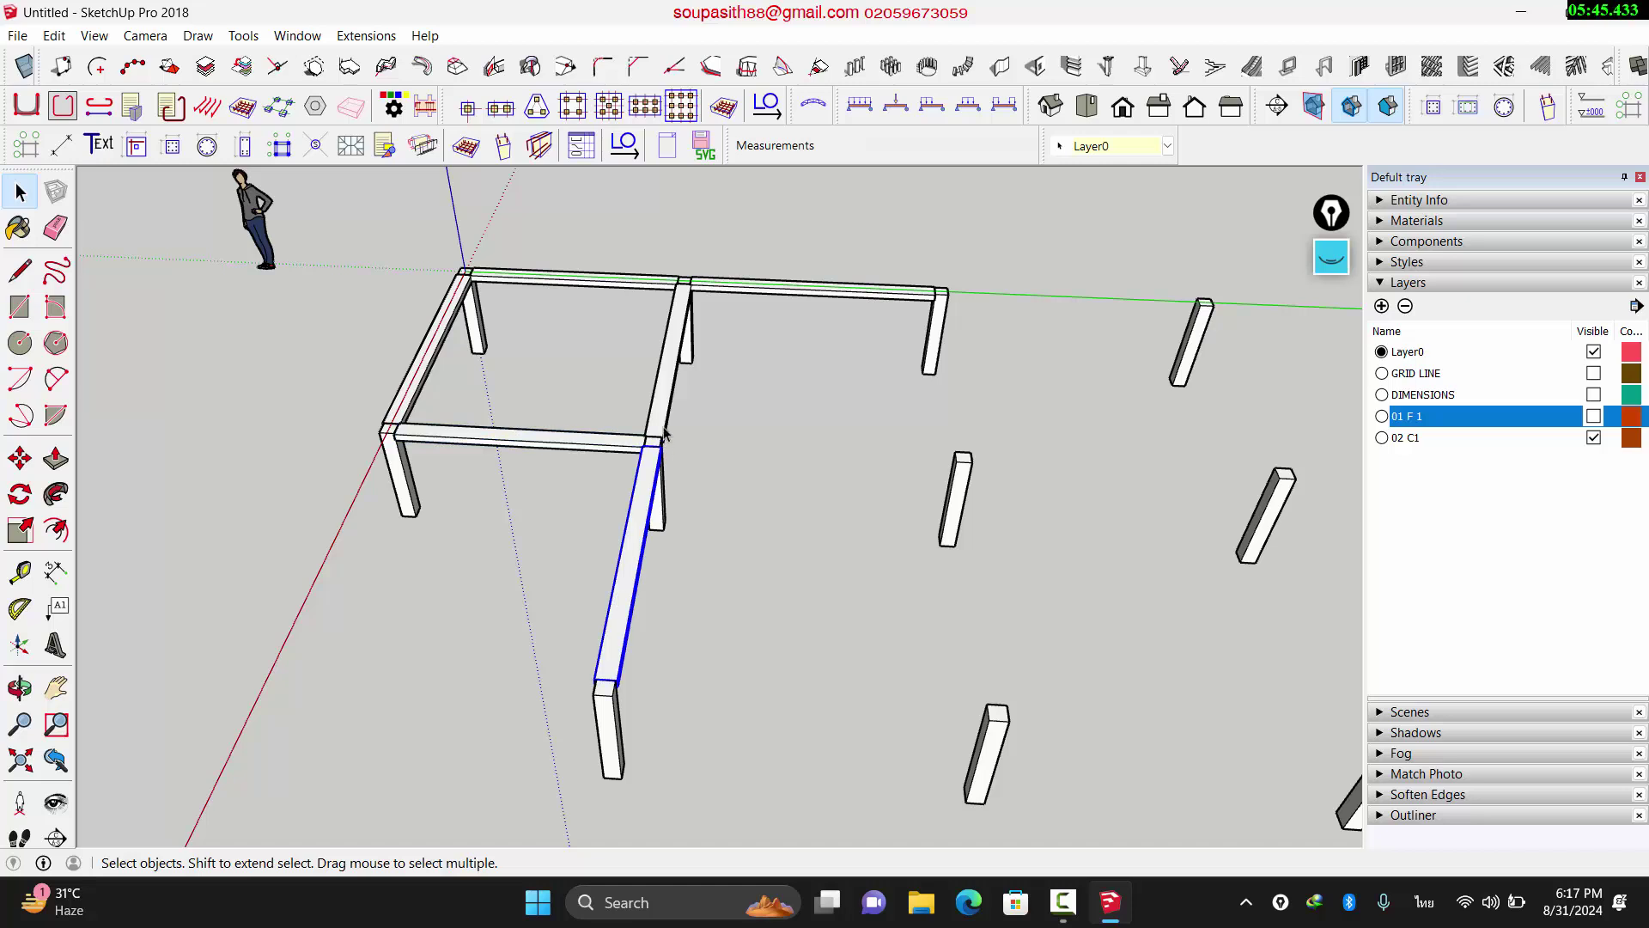
pyautogui.moveTo(661, 381); pyautogui.dragTo(559, 601, button='middle')
pyautogui.scroll(8, 509, 579)
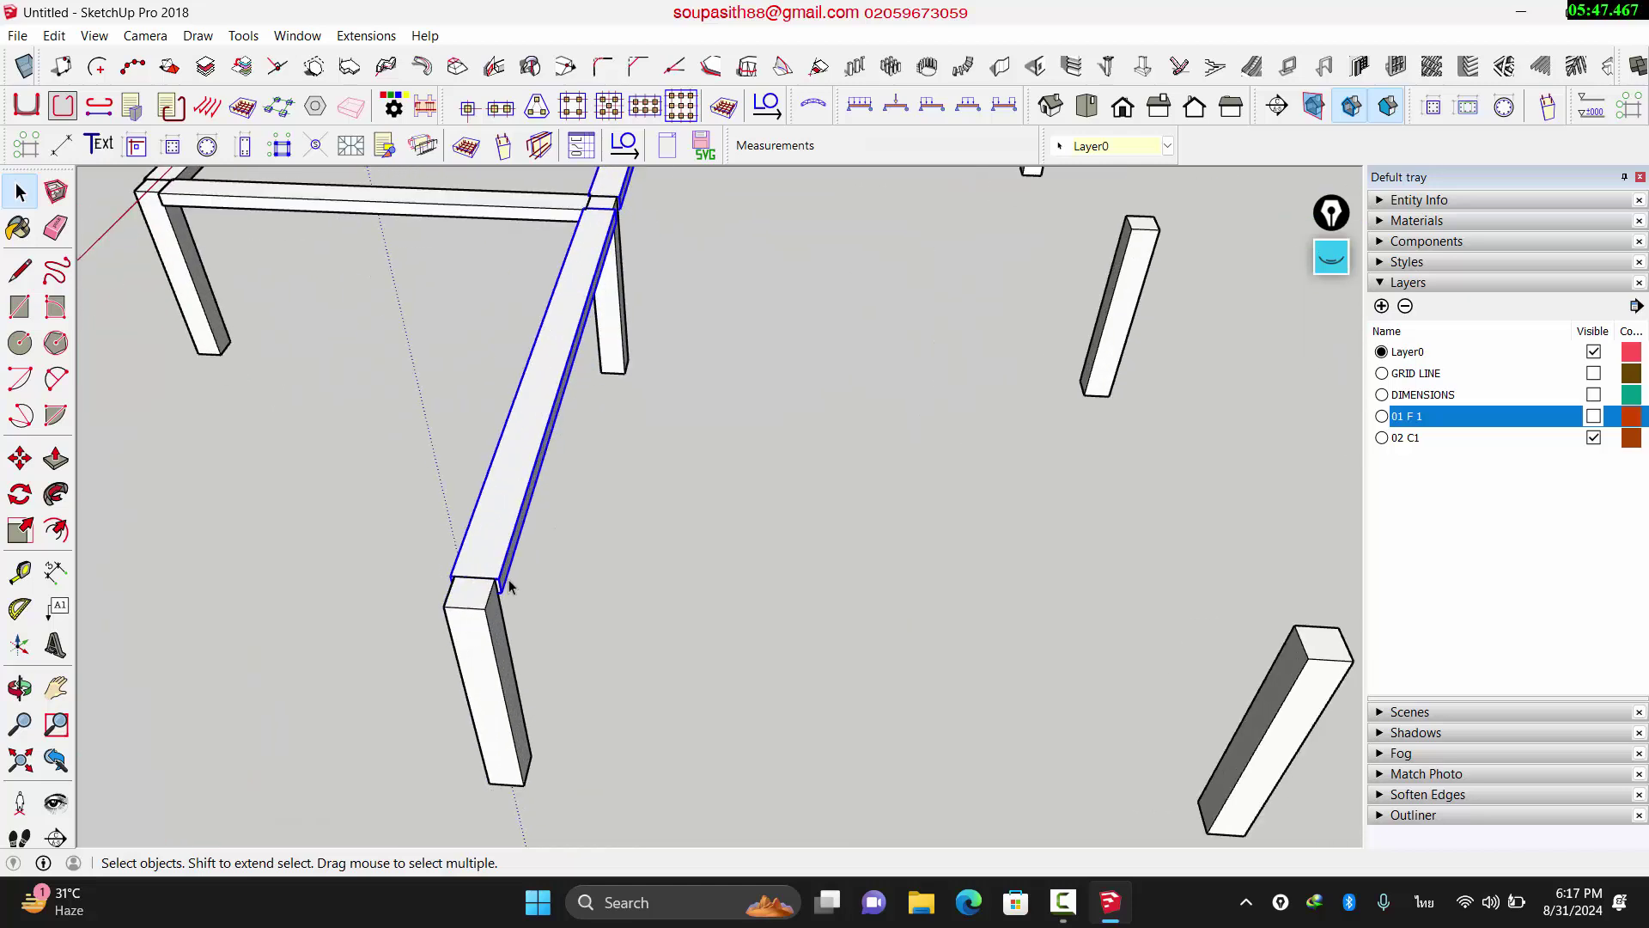
pyautogui.scroll(-5, 433, 579)
pyautogui.press('m')
pyautogui.scroll(5, 450, 578)
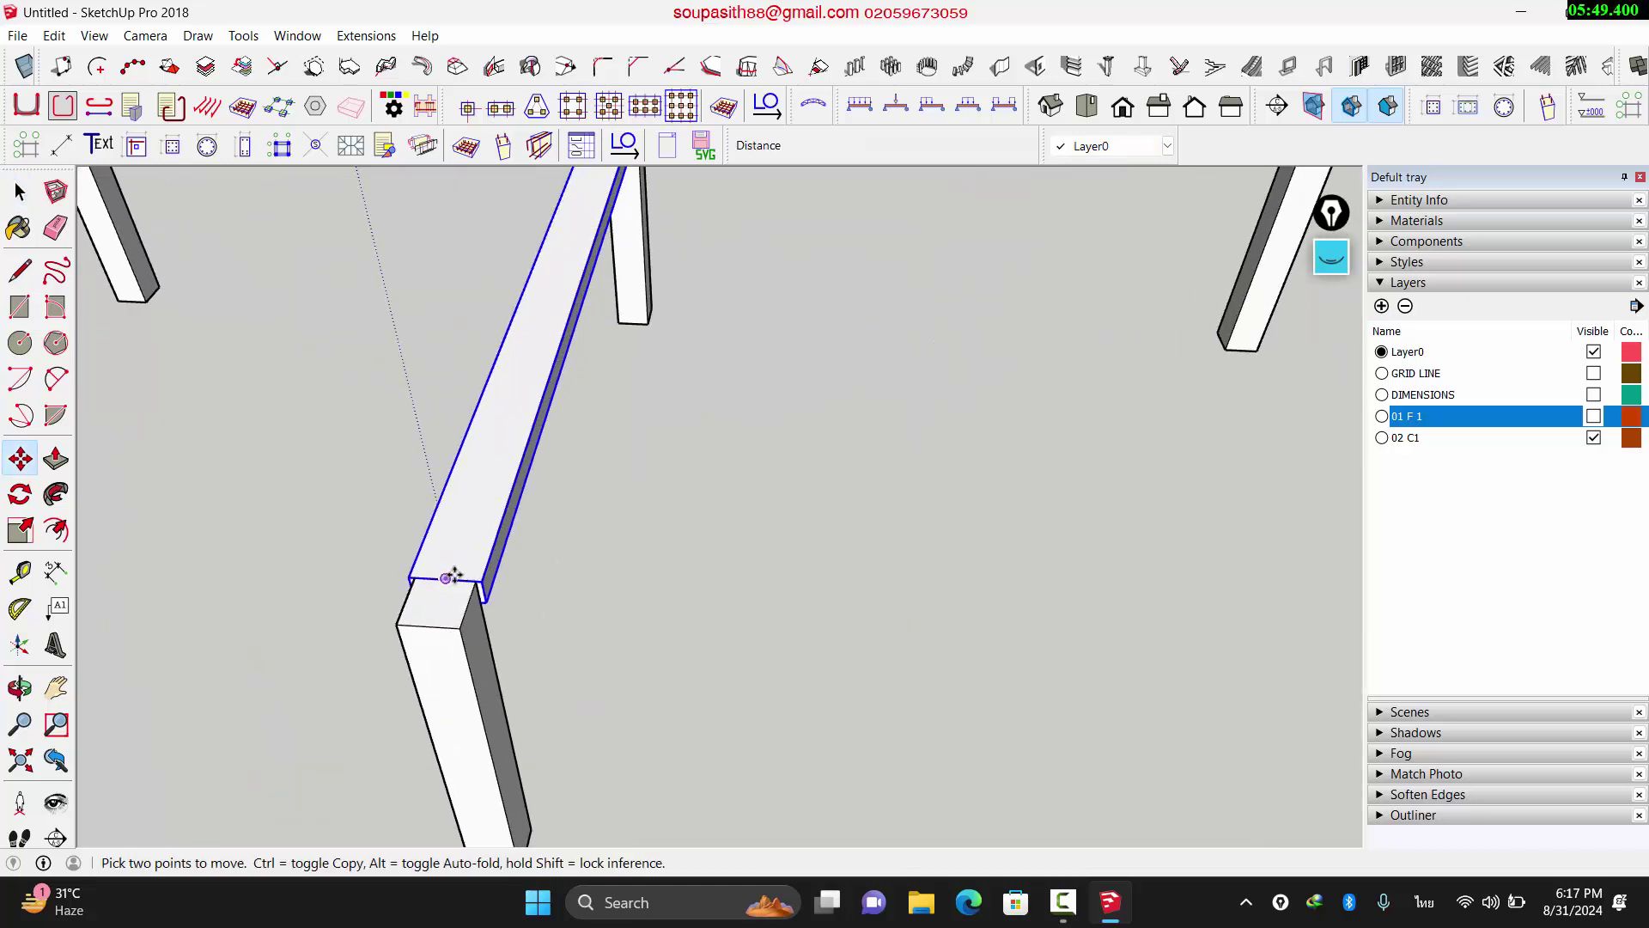
pyautogui.scroll(1, 482, 582)
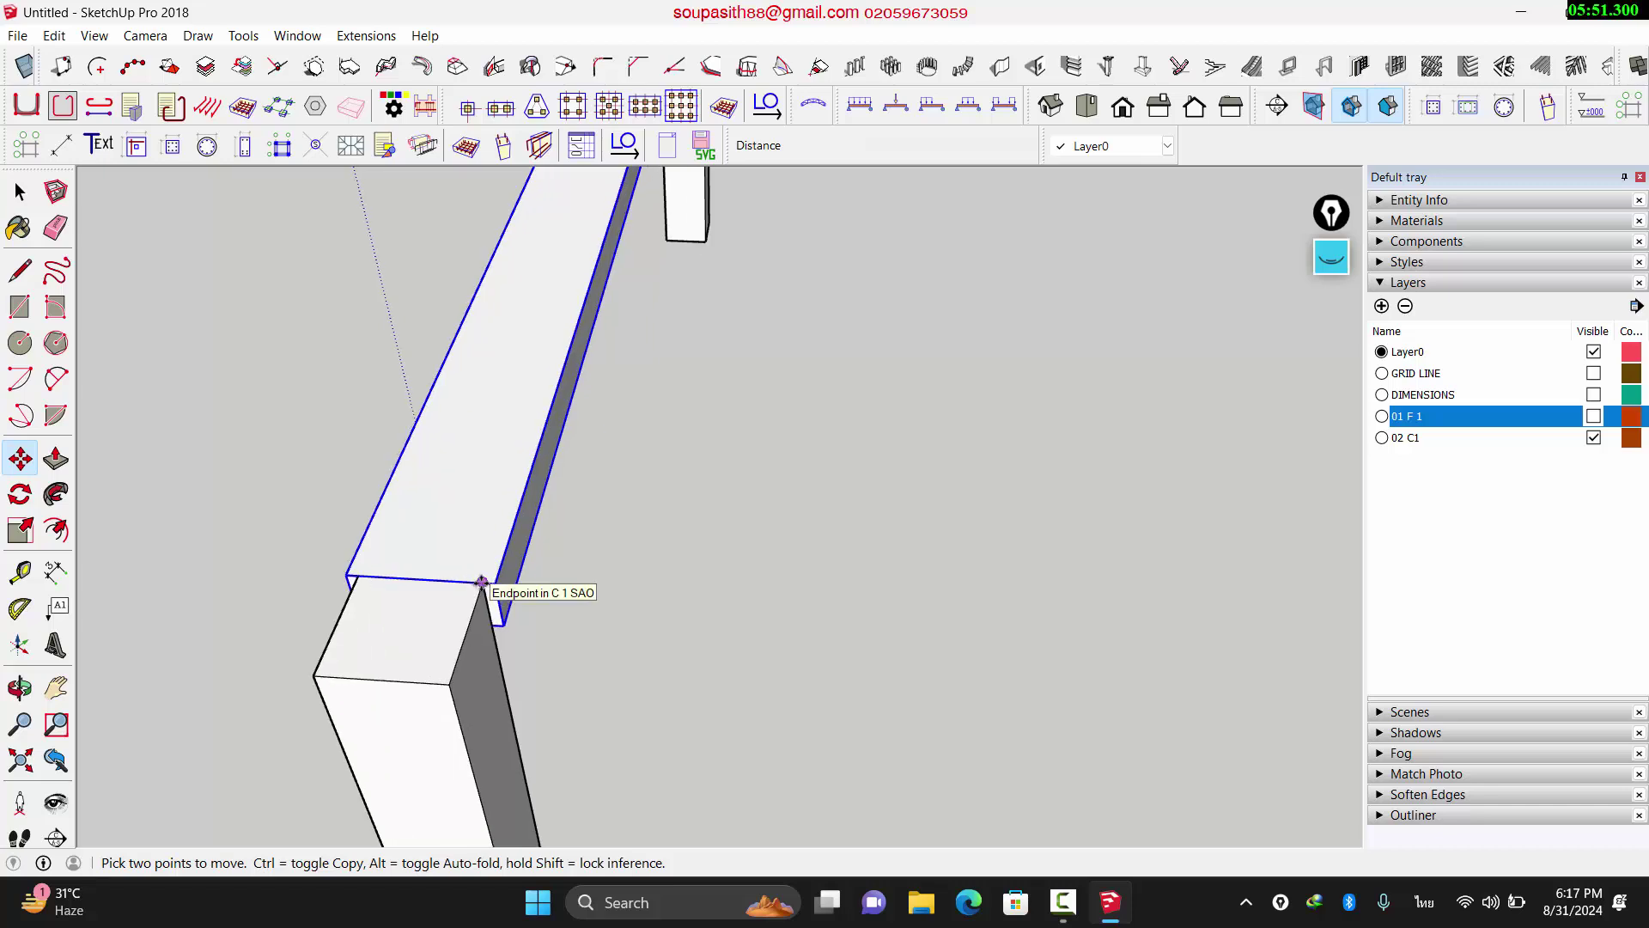
pyautogui.press('ctrl')
pyautogui.click(481, 581)
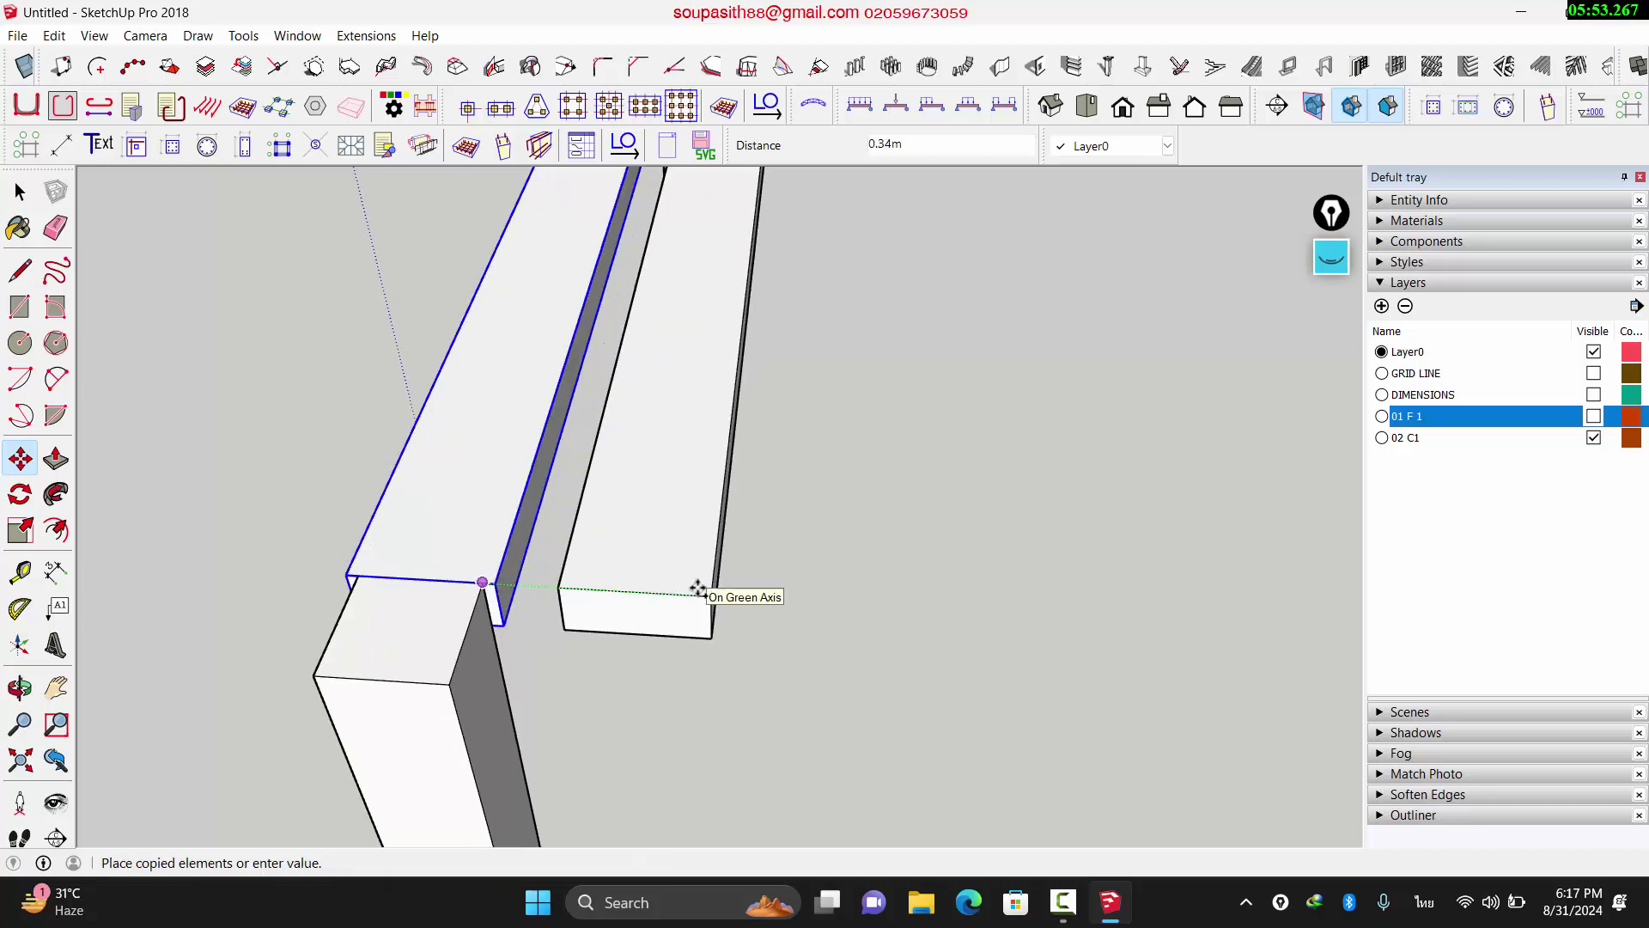
pyautogui.scroll(-6, 633, 552)
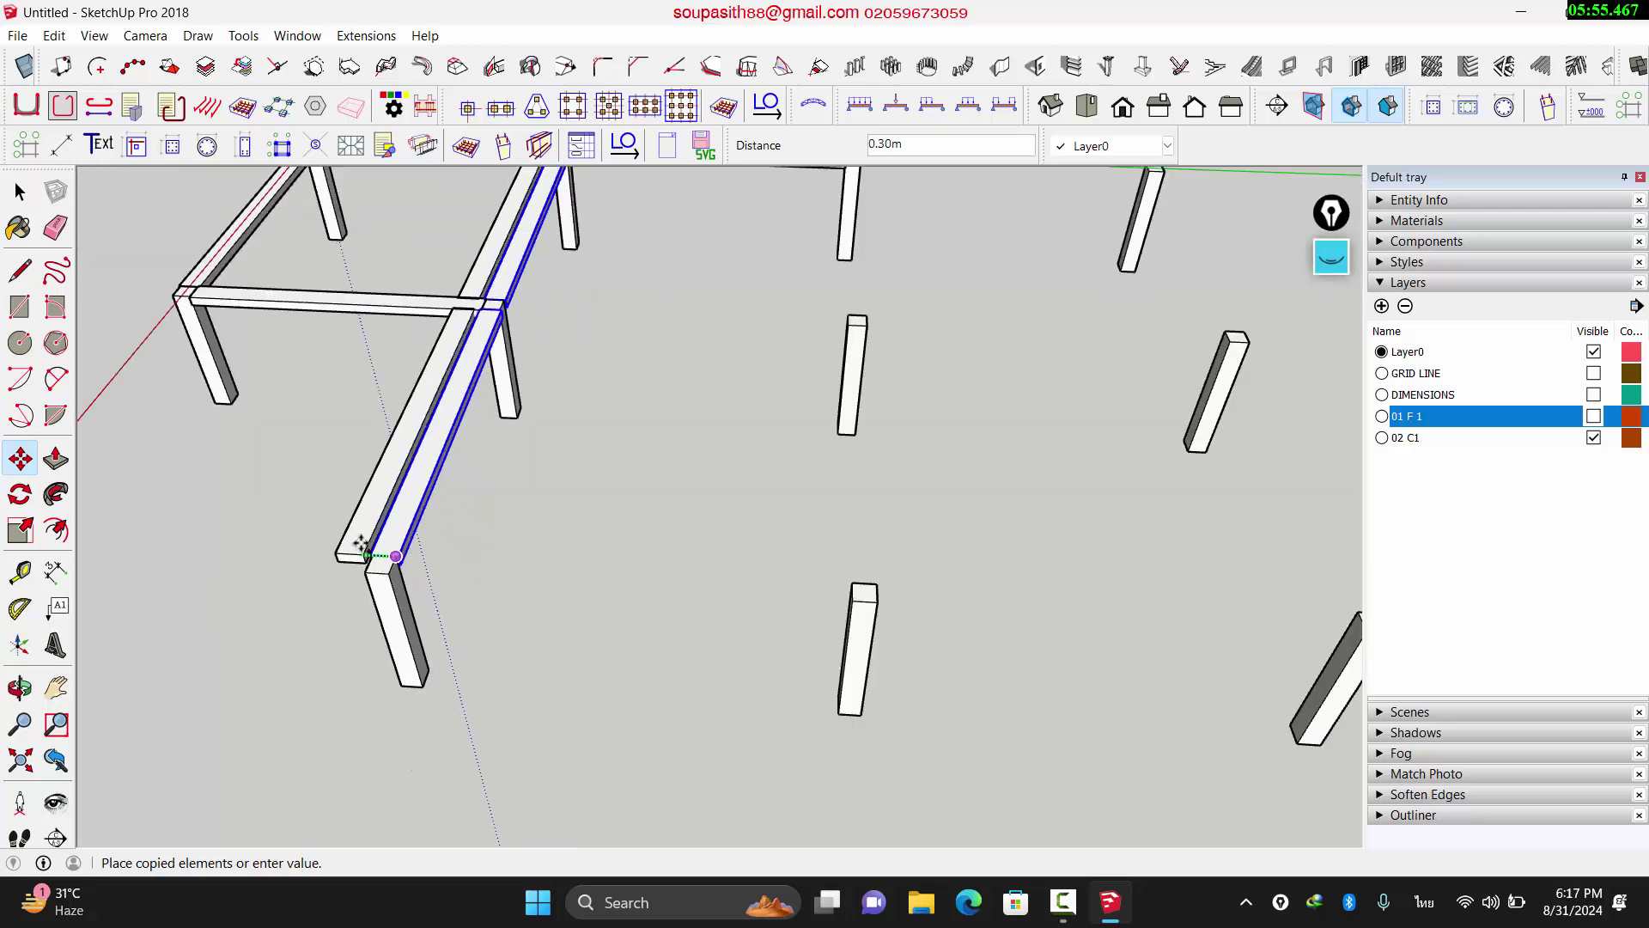
pyautogui.scroll(4, 893, 550)
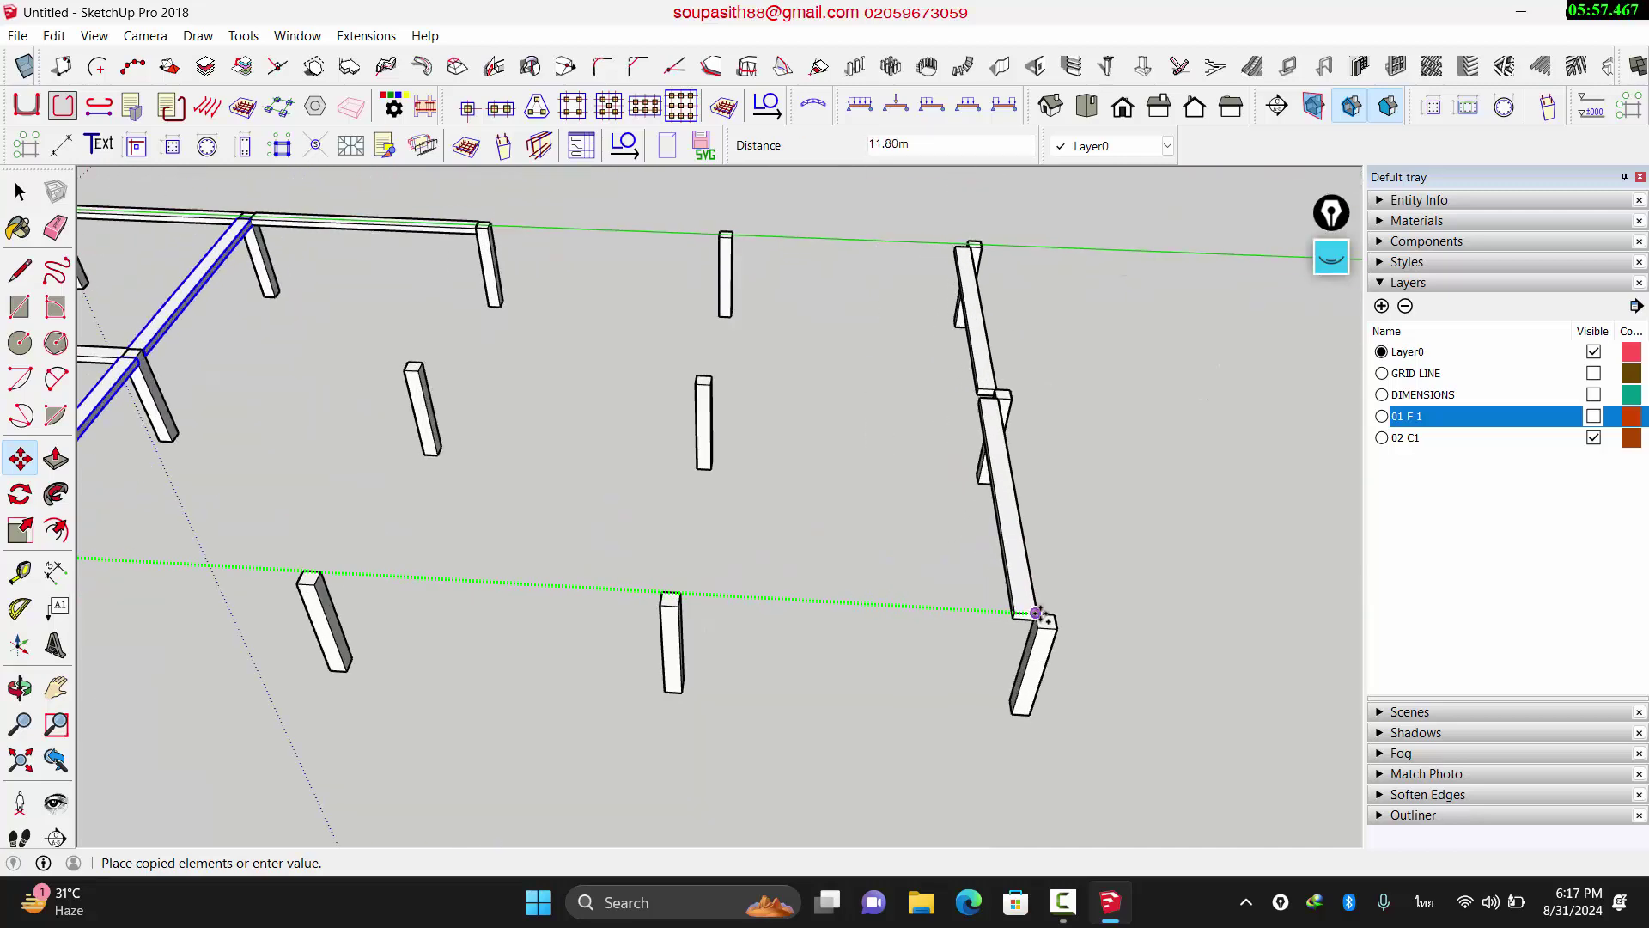
pyautogui.scroll(2, 1049, 625)
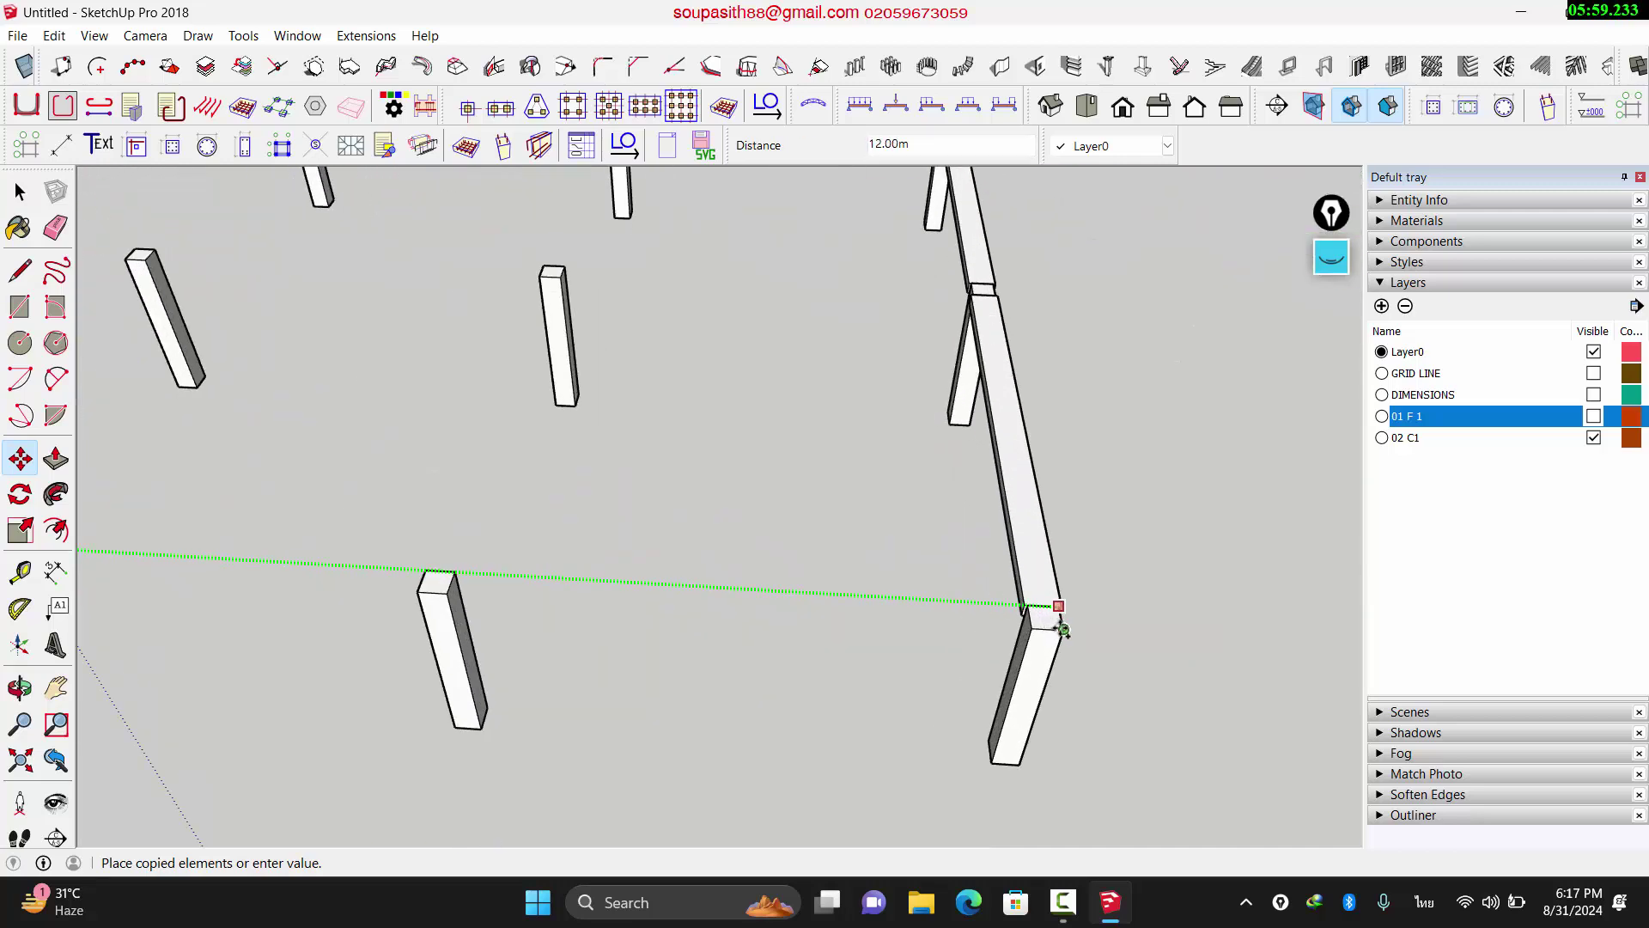
pyautogui.click(1062, 628)
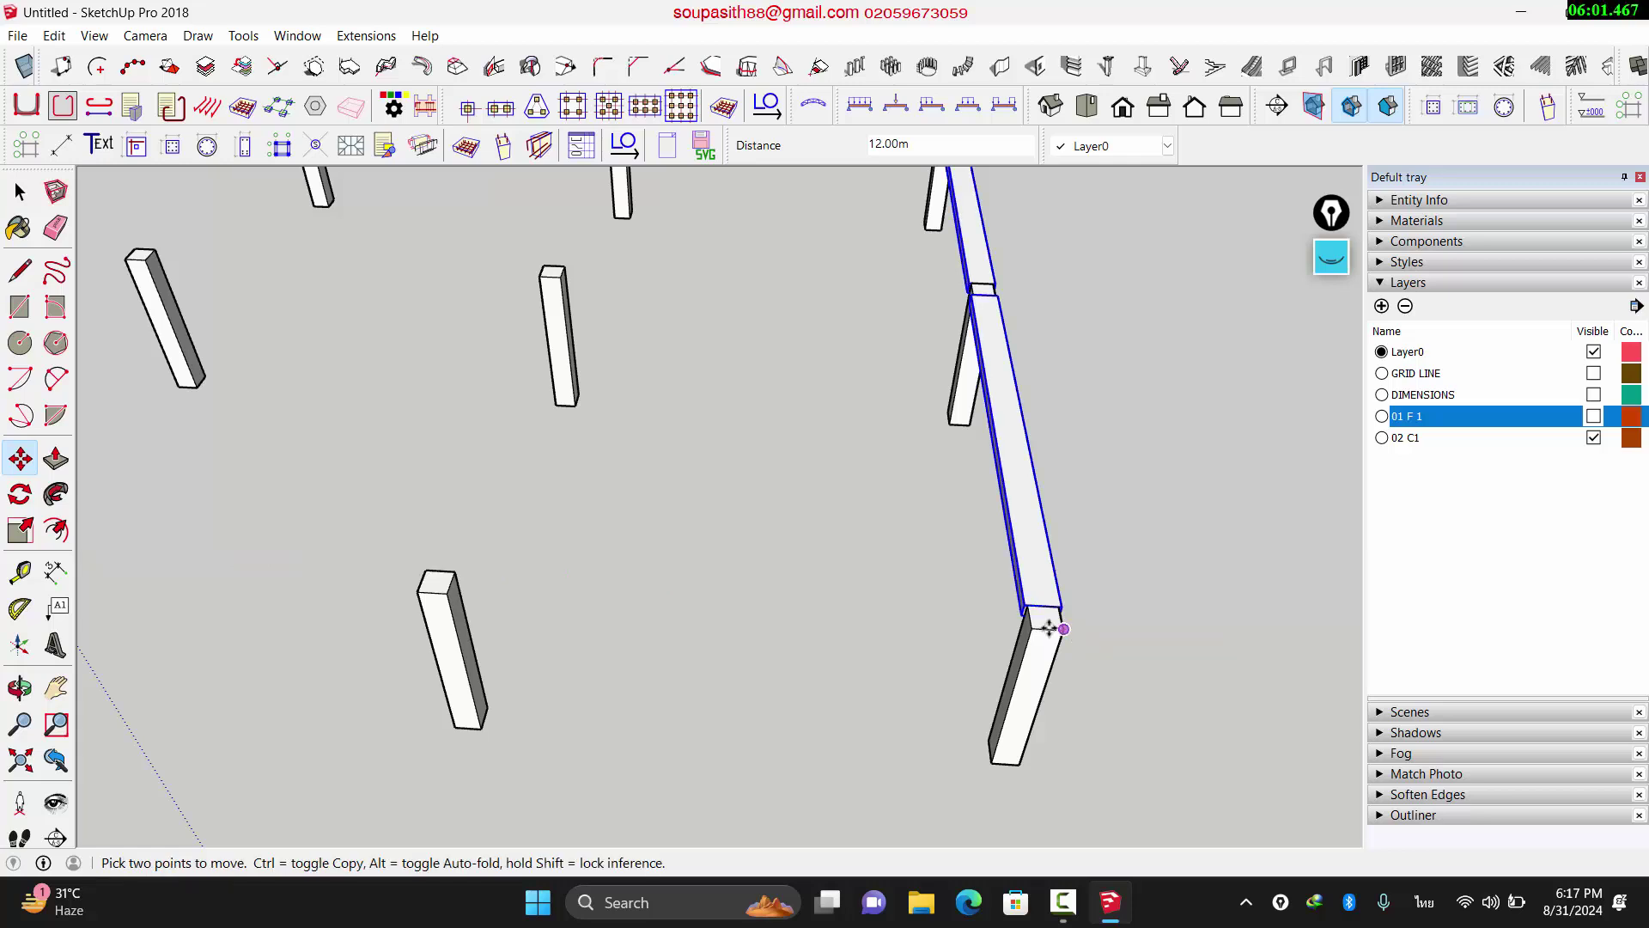
pyautogui.scroll(-5, 812, 592)
pyautogui.scroll(3, 399, 467)
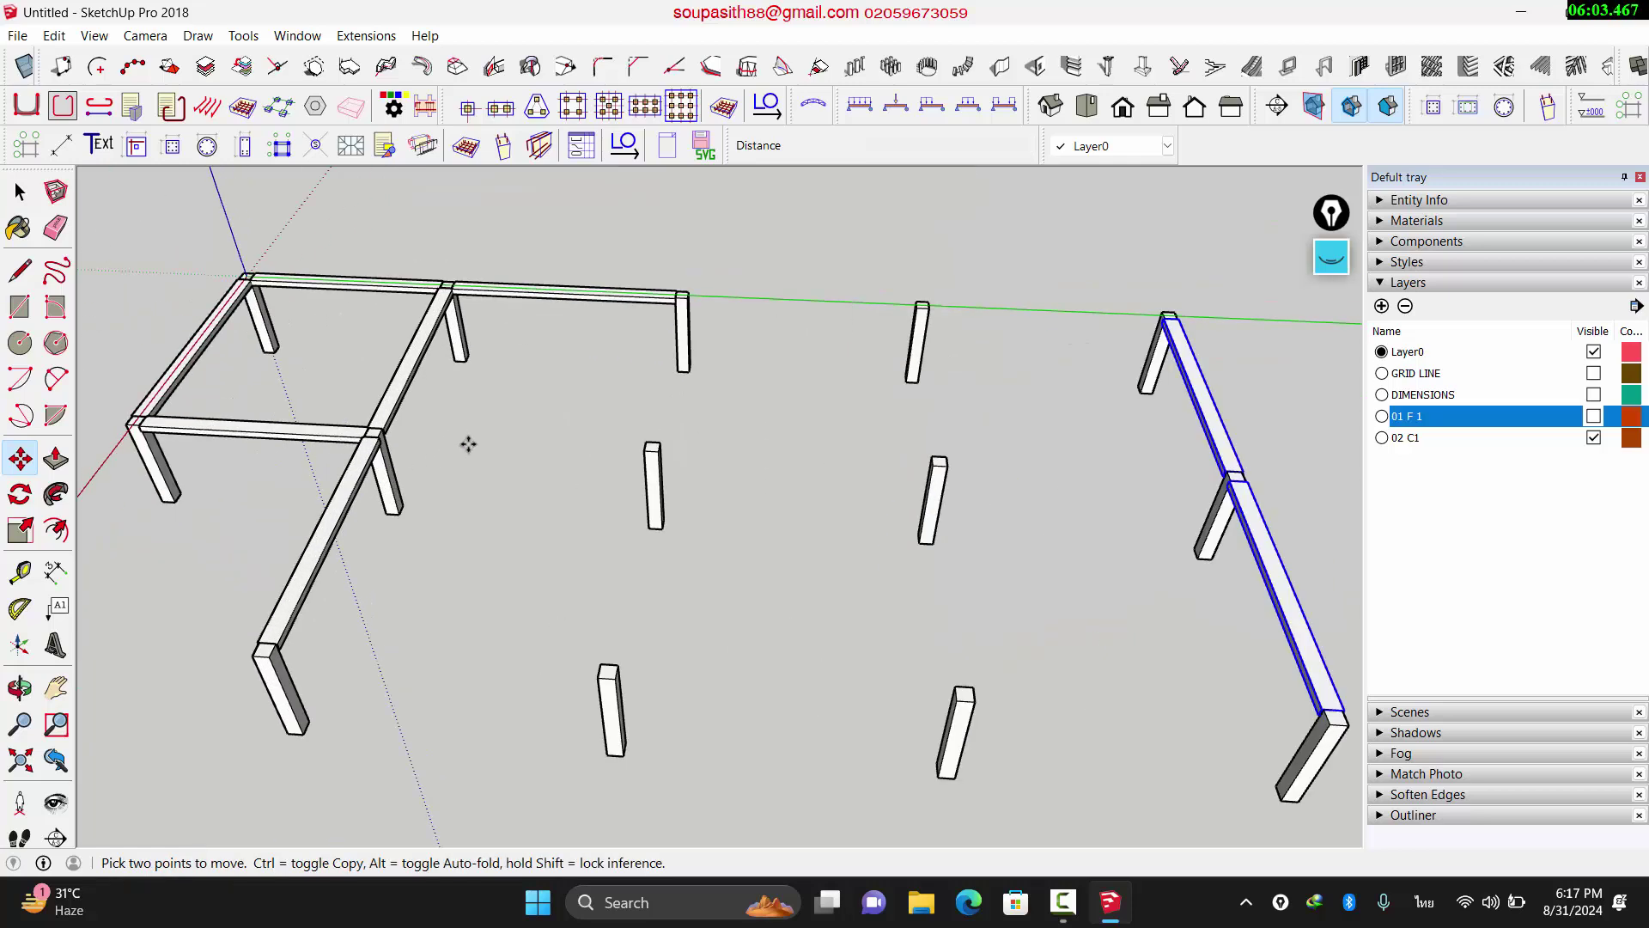
pyautogui.scroll(-3, 467, 445)
pyautogui.press('space')
# Step: Copy the second beam on the green axis 4.00 m along that axis onto the next pair of columns
pyautogui.moveTo(536, 511); pyautogui.dragTo(626, 360, button='middle')
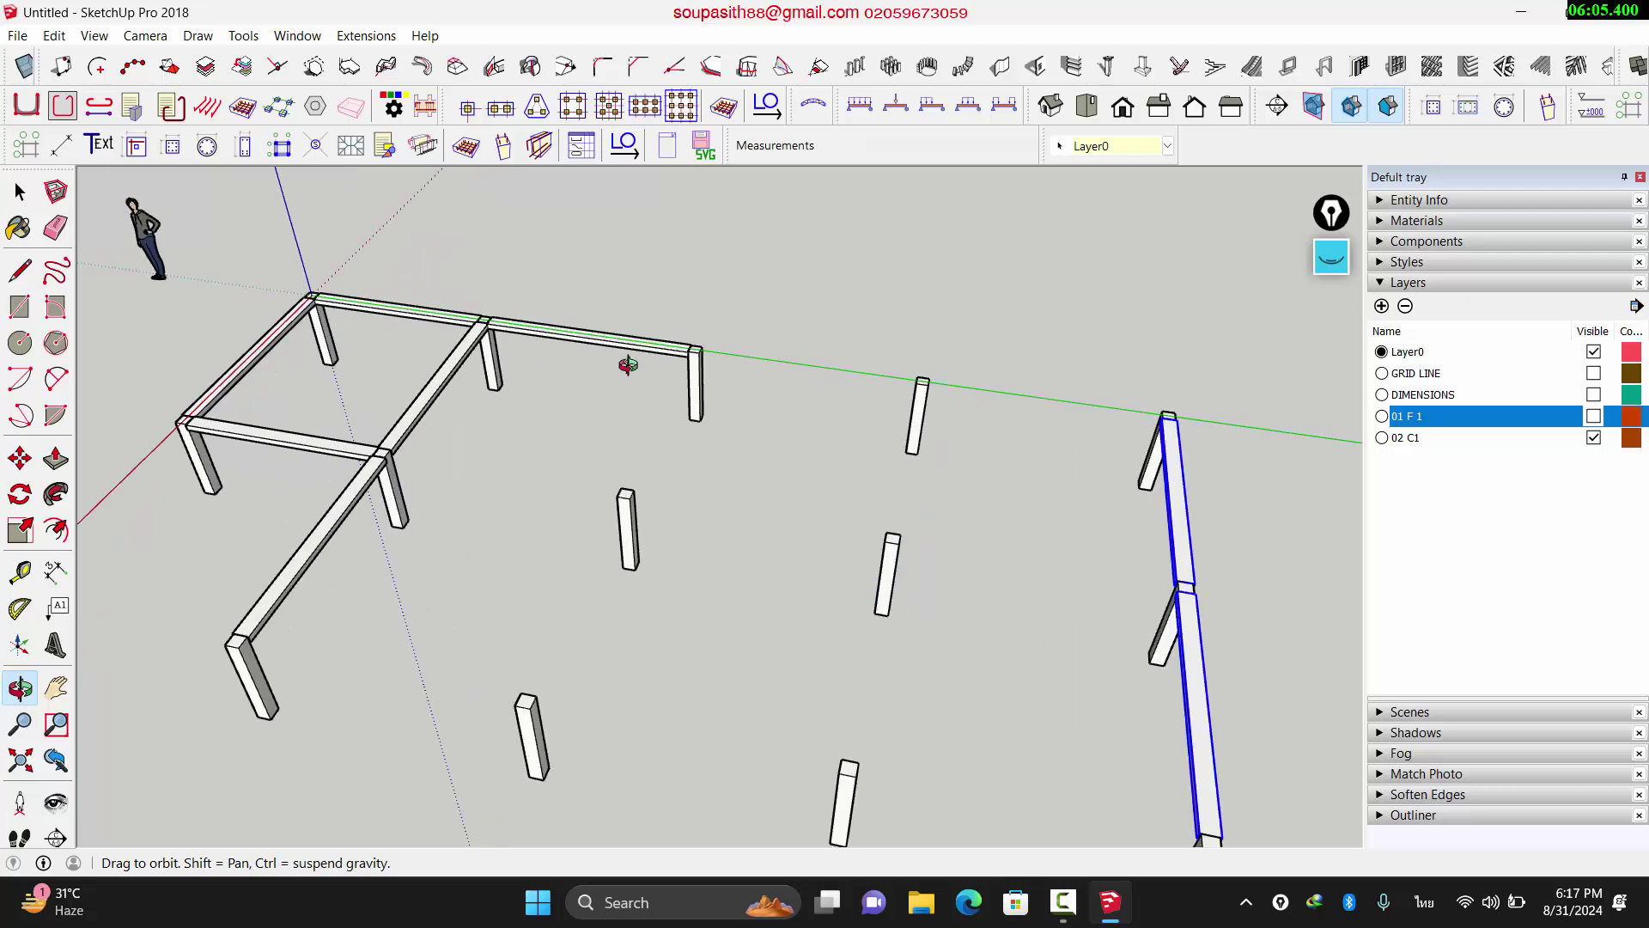
pyautogui.scroll(2, 638, 344)
pyautogui.scroll(2, 640, 341)
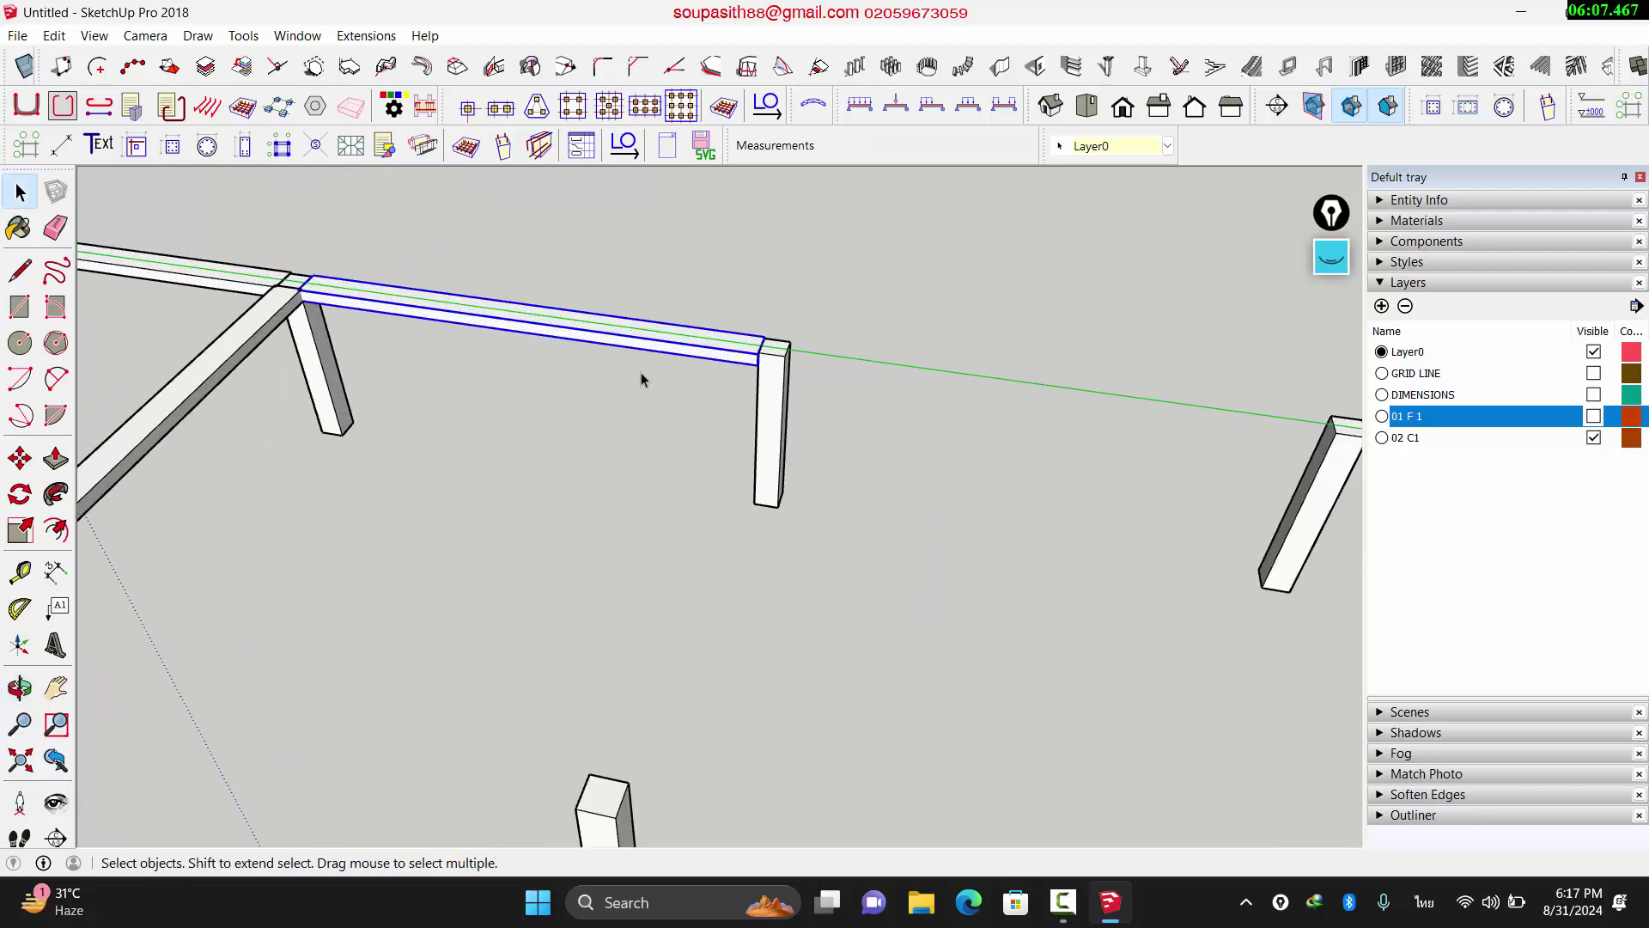
pyautogui.scroll(2, 753, 348)
pyautogui.scroll(3, 761, 352)
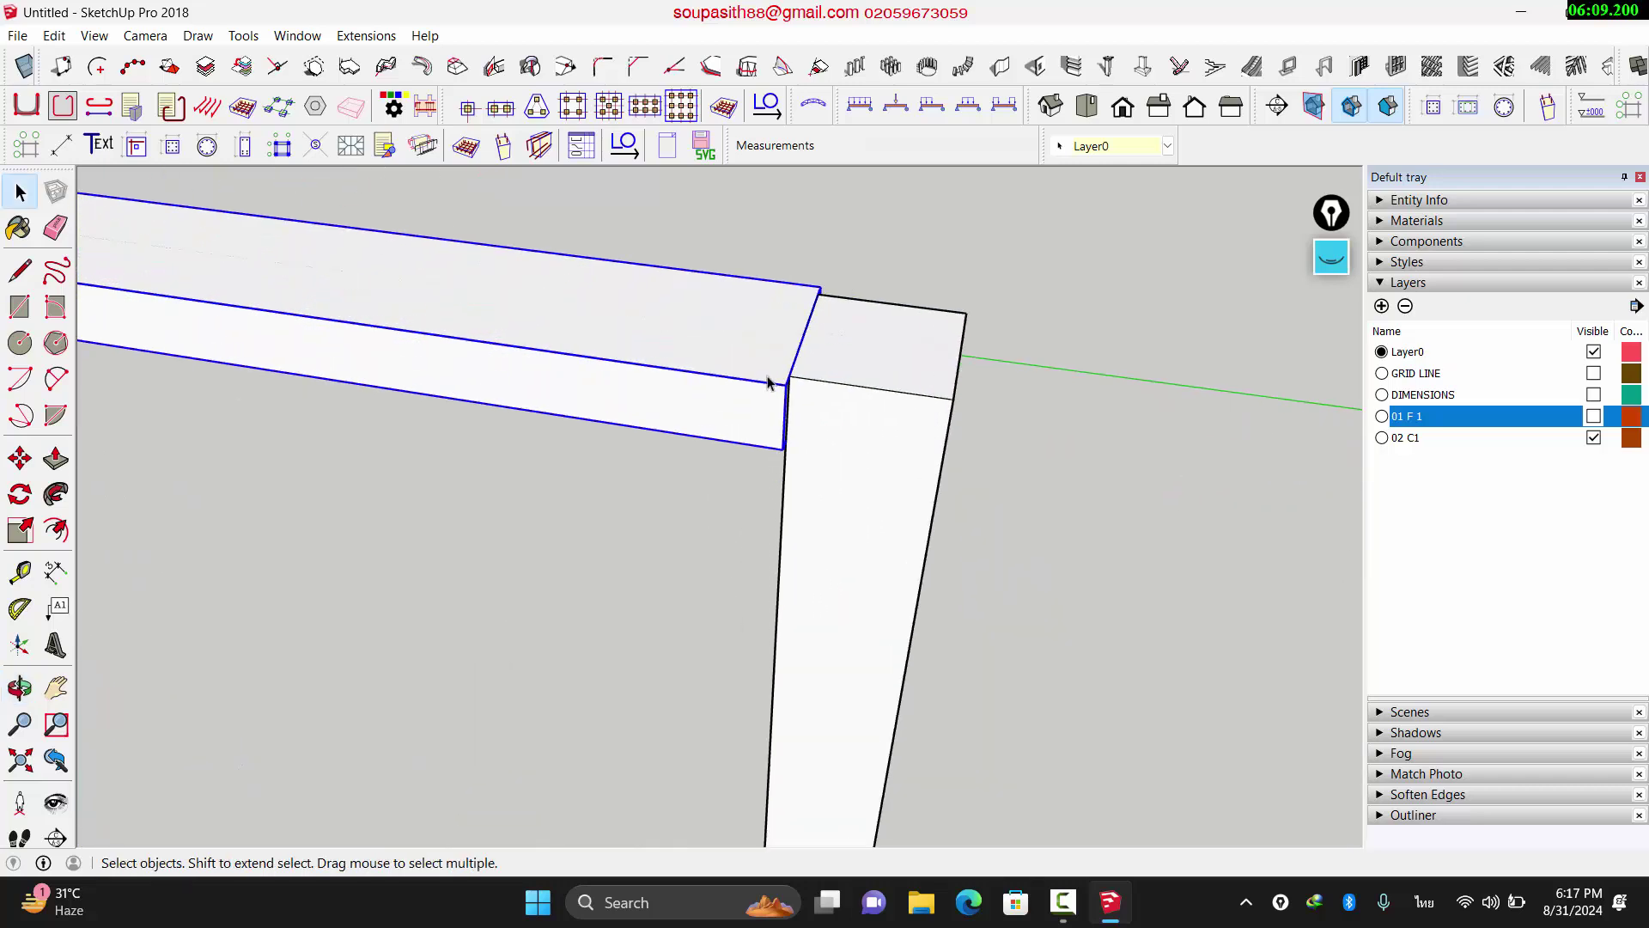
pyautogui.press('m')
pyautogui.scroll(2, 798, 375)
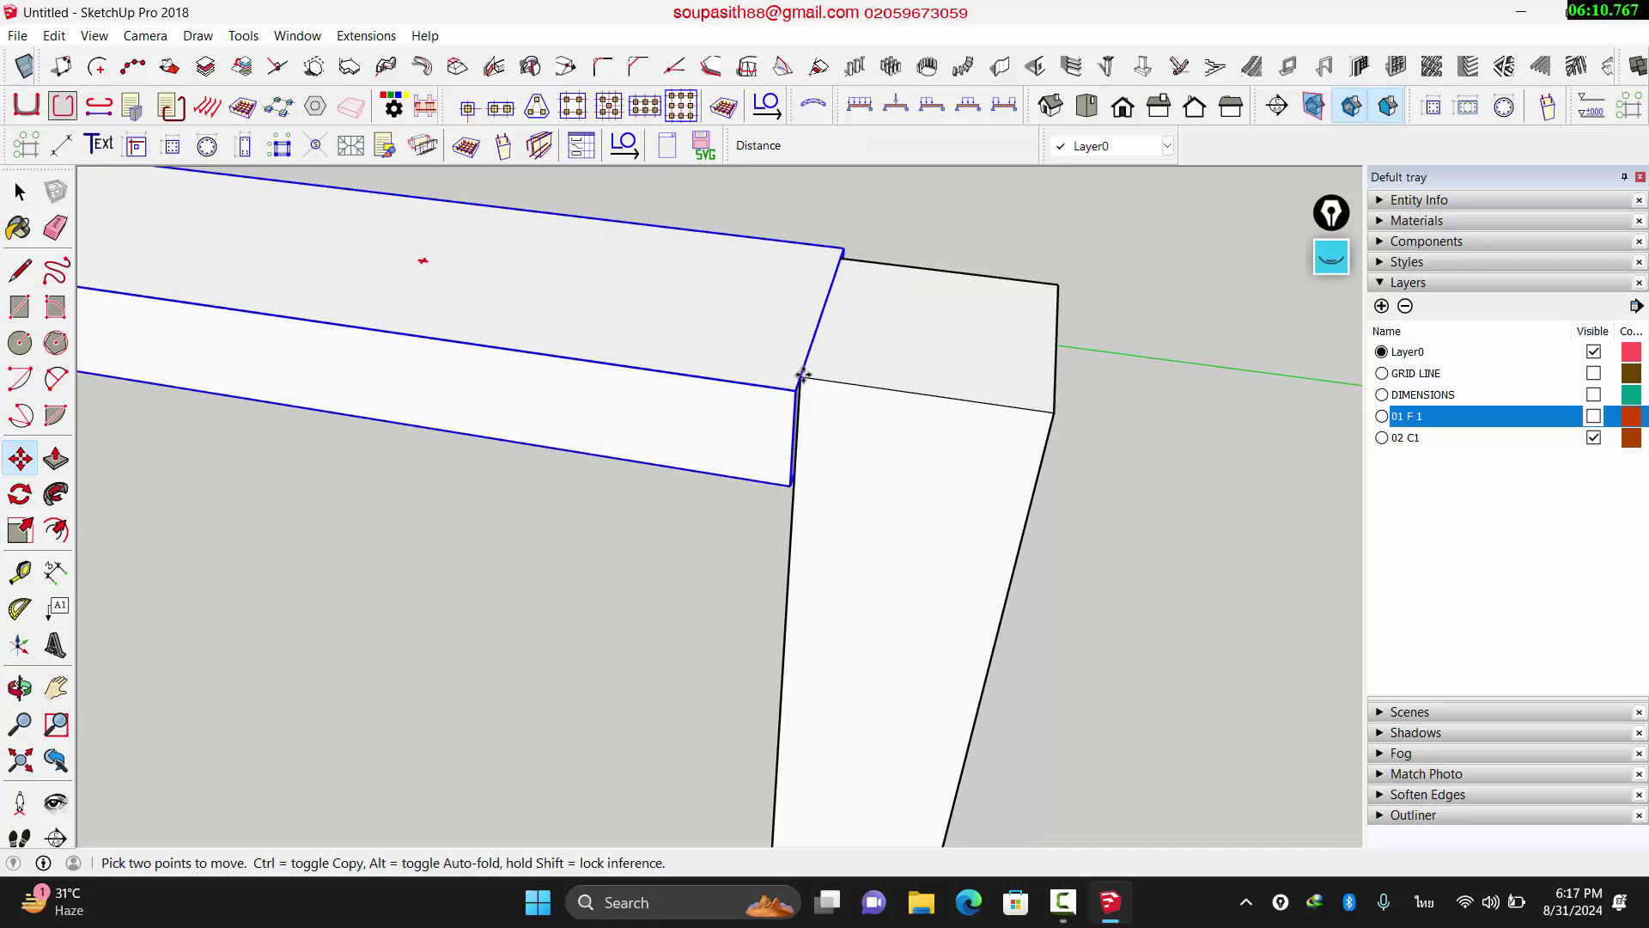
pyautogui.click(799, 376)
pyautogui.press('ctrl')
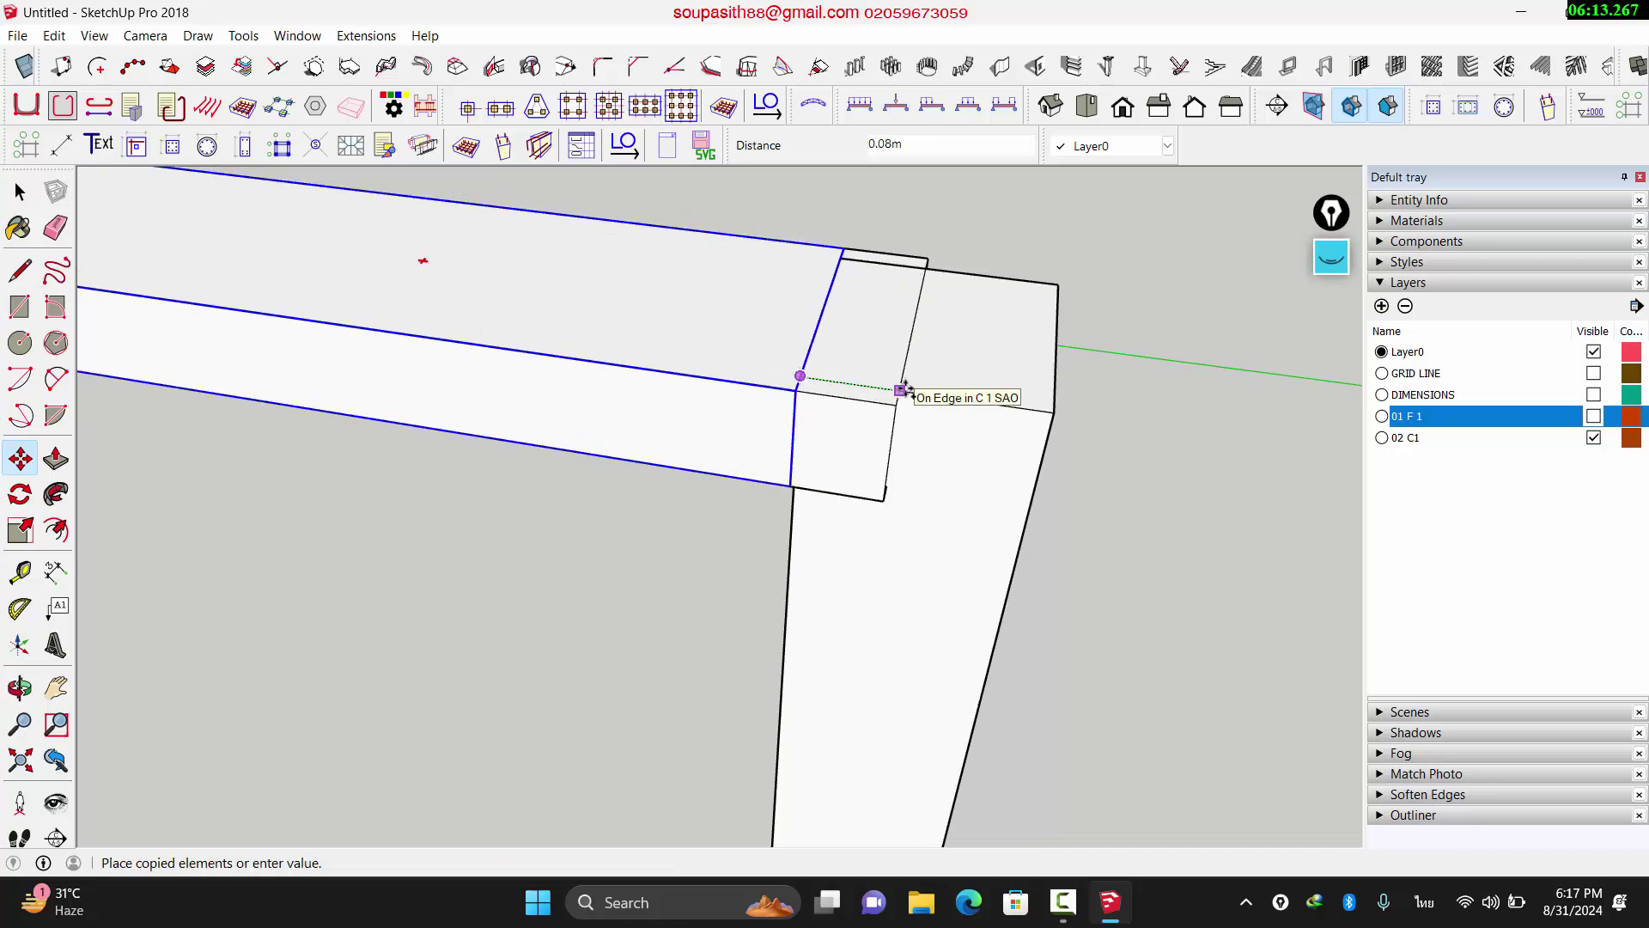
pyautogui.scroll(-5, 435, 369)
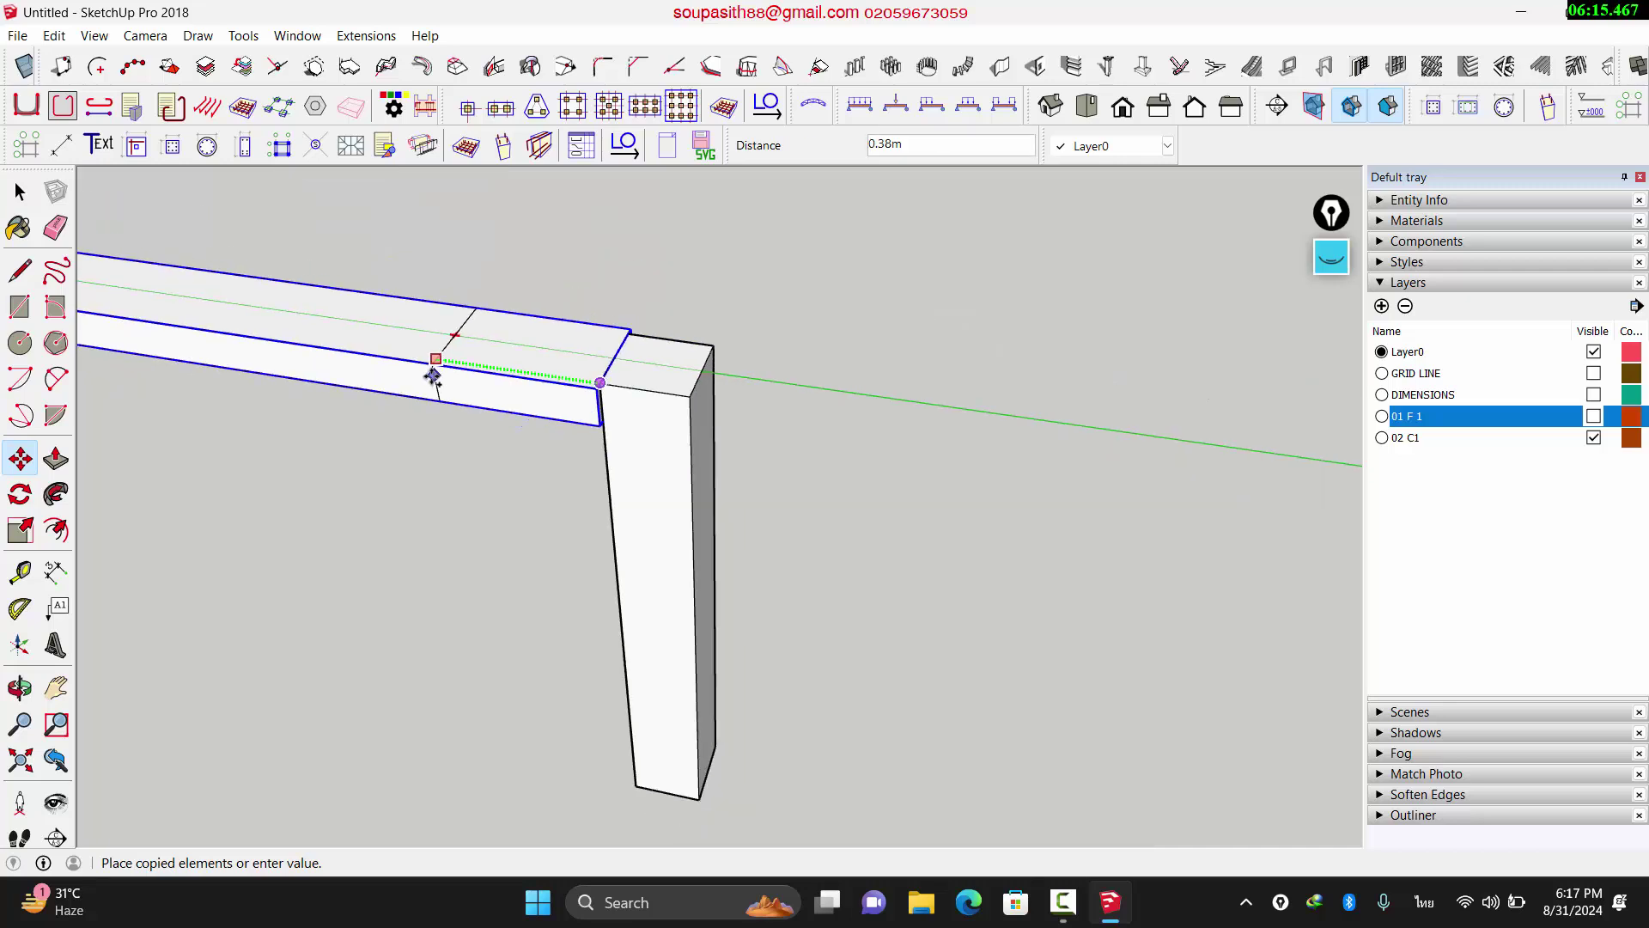
pyautogui.scroll(-3, 408, 373)
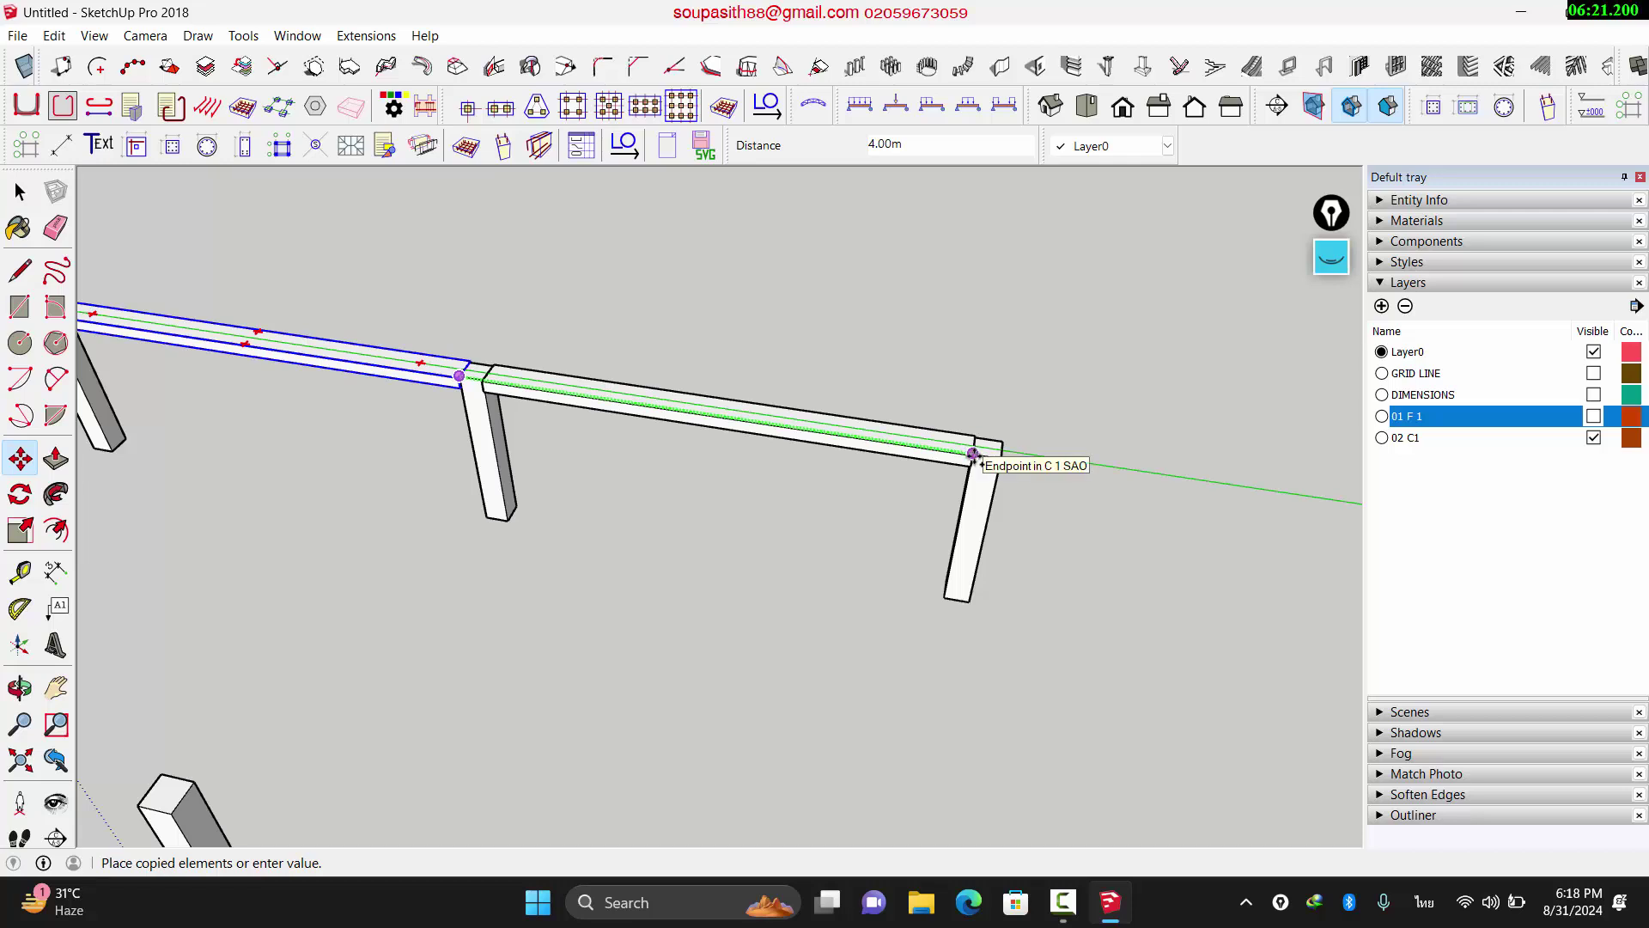
pyautogui.click(973, 452)
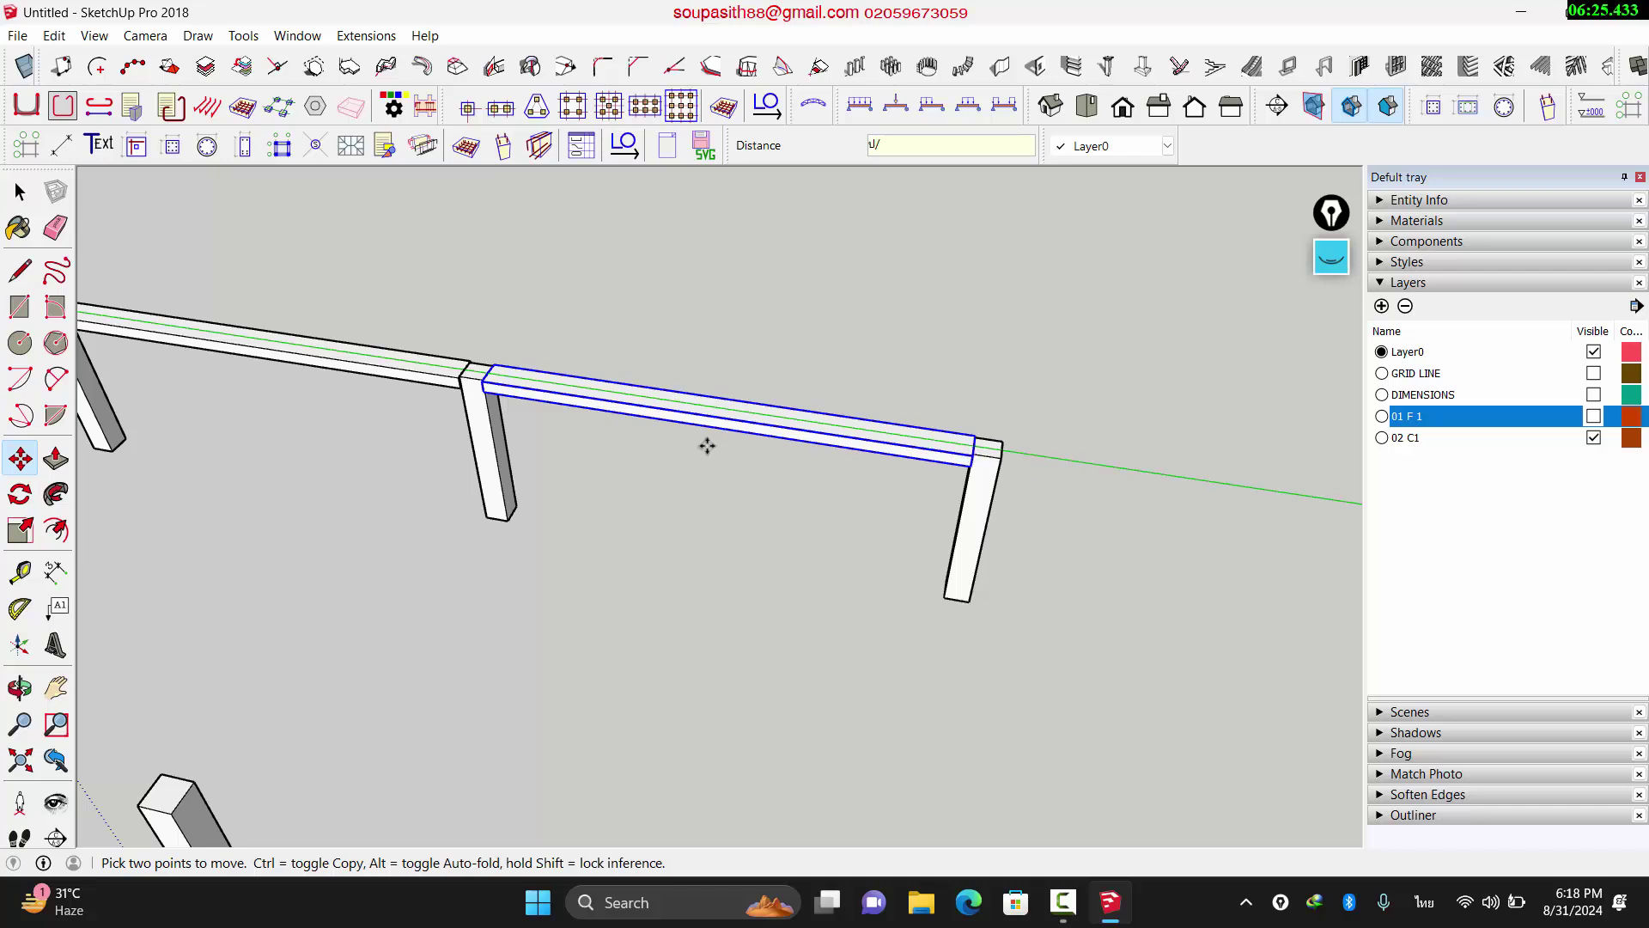
# Step: Multiply the beam copy by x2 to fill the last bay along the green axis
pyautogui.scroll(-2, 703, 446)
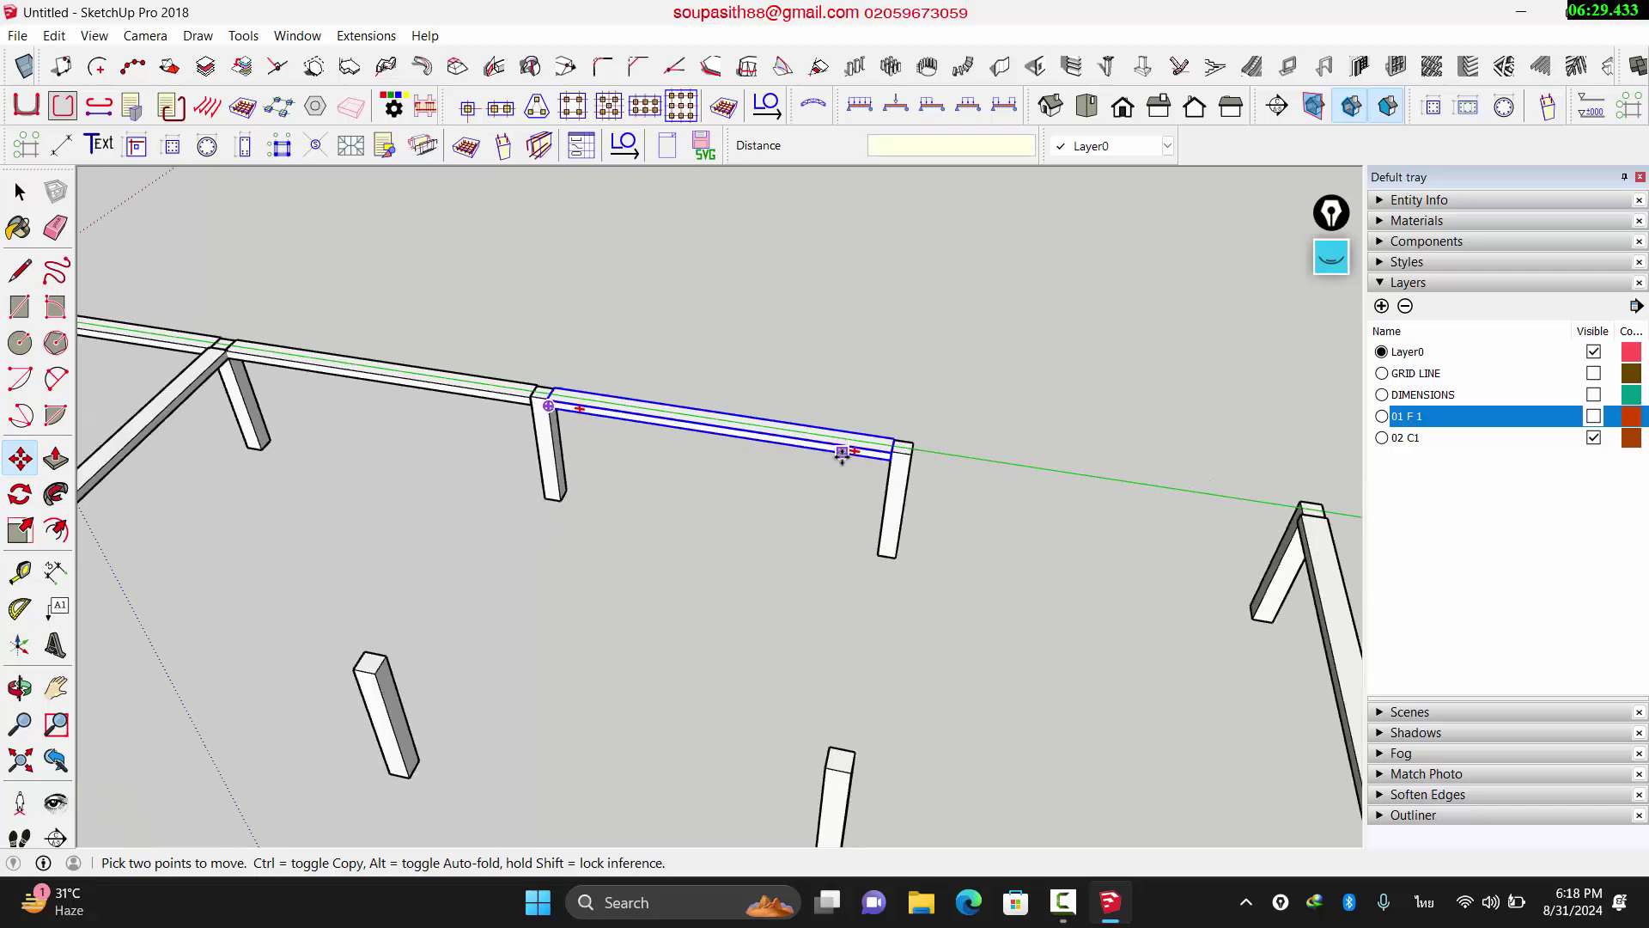
pyautogui.press('super+space')
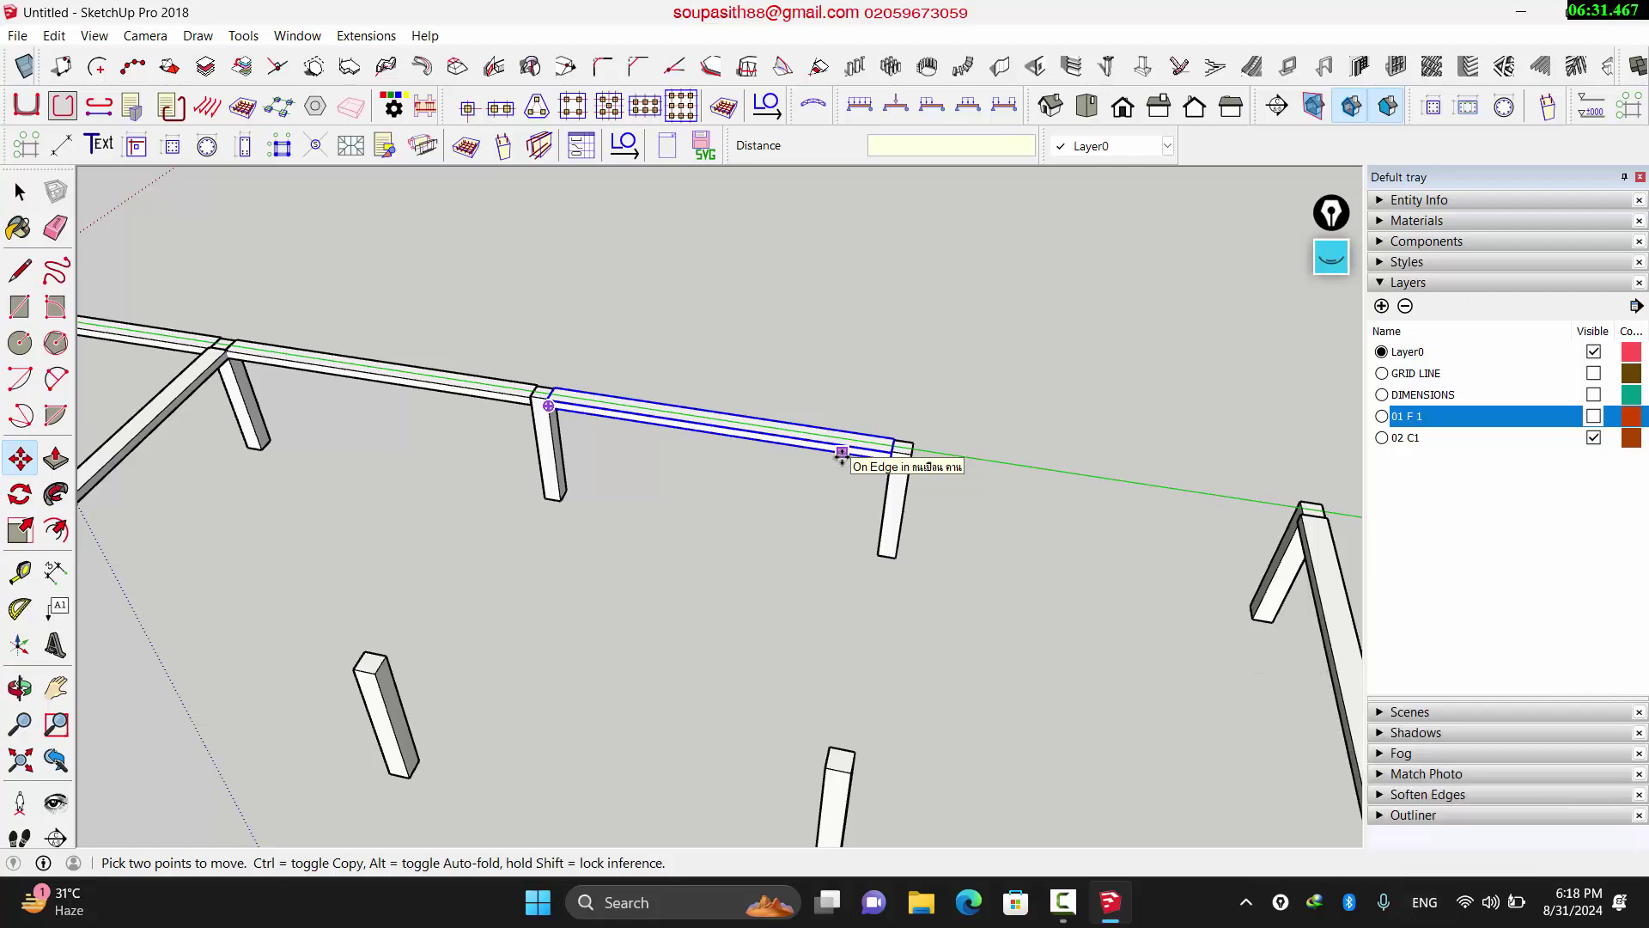
pyautogui.press('Return')
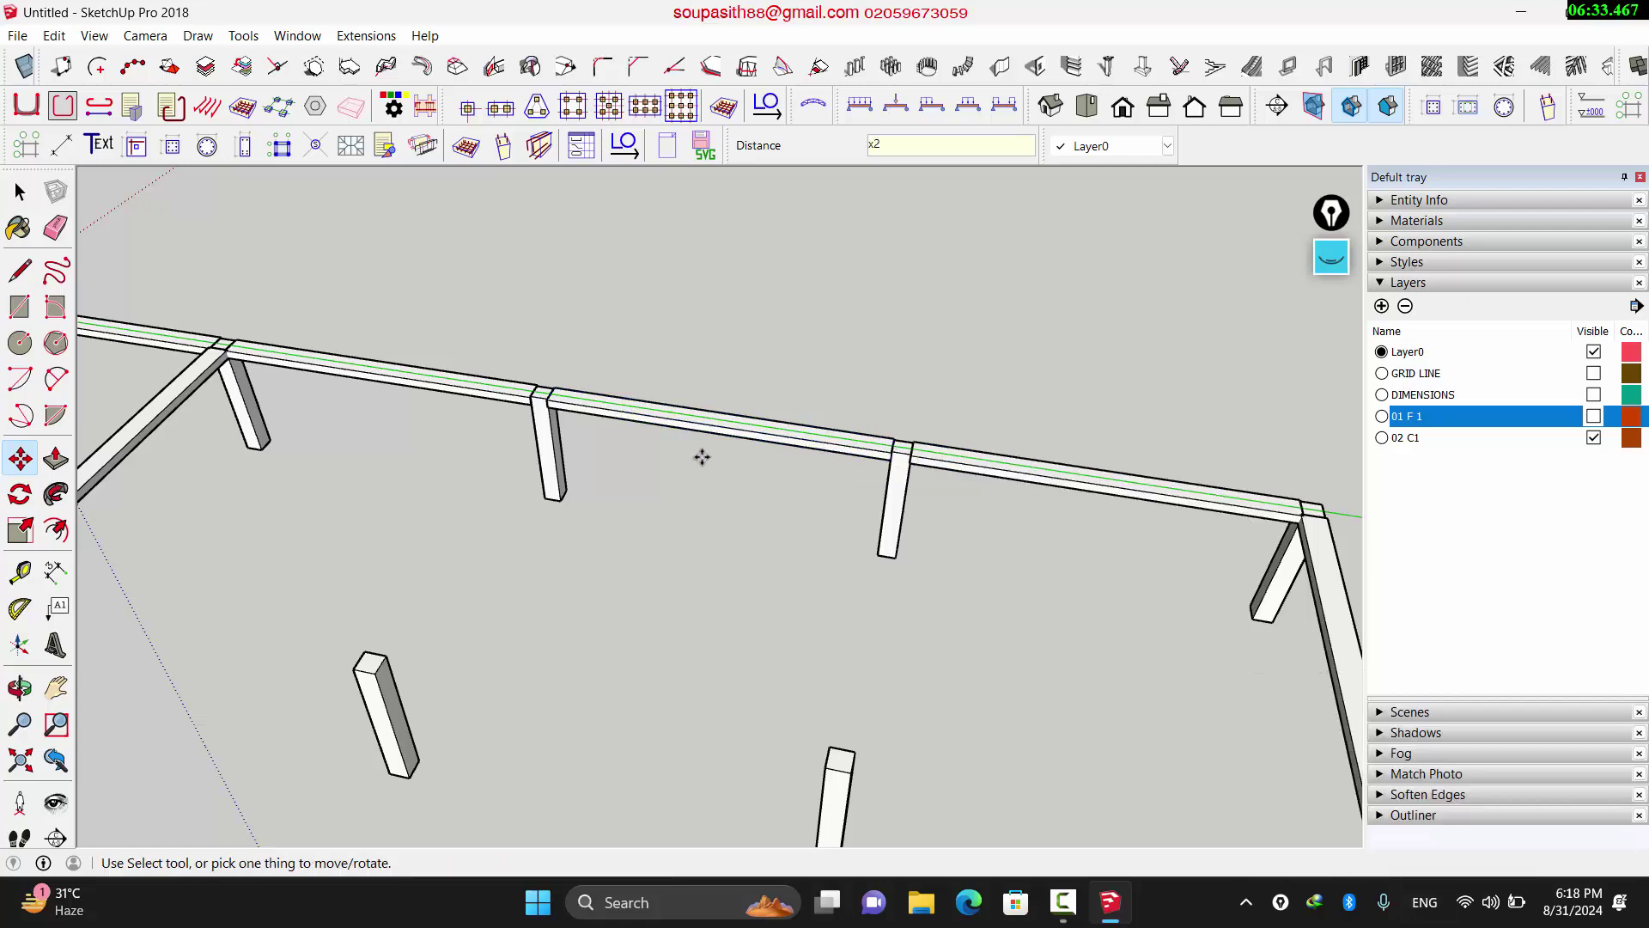
# Step: Copy the three green-axis beams between the second and last column rows 8.00 m along the red axis onto the opposite side's columns
pyautogui.scroll(-3, 700, 457)
pyautogui.press('space')
pyautogui.press('o')
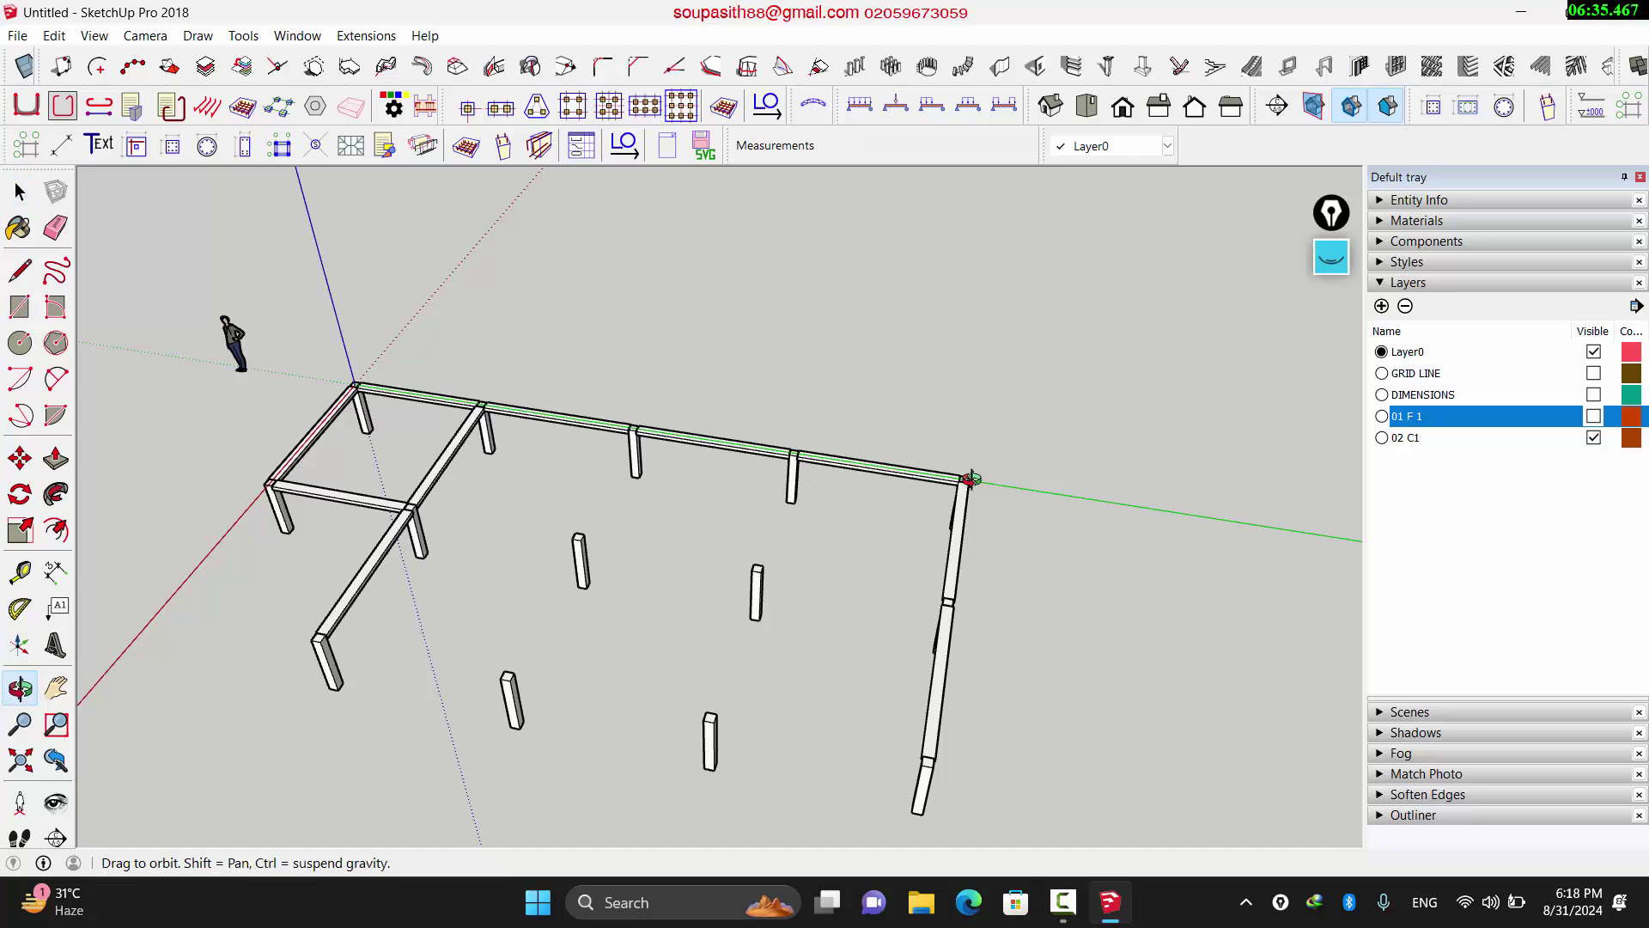
pyautogui.moveTo(1068, 471); pyautogui.dragTo(810, 637)
pyautogui.press('space')
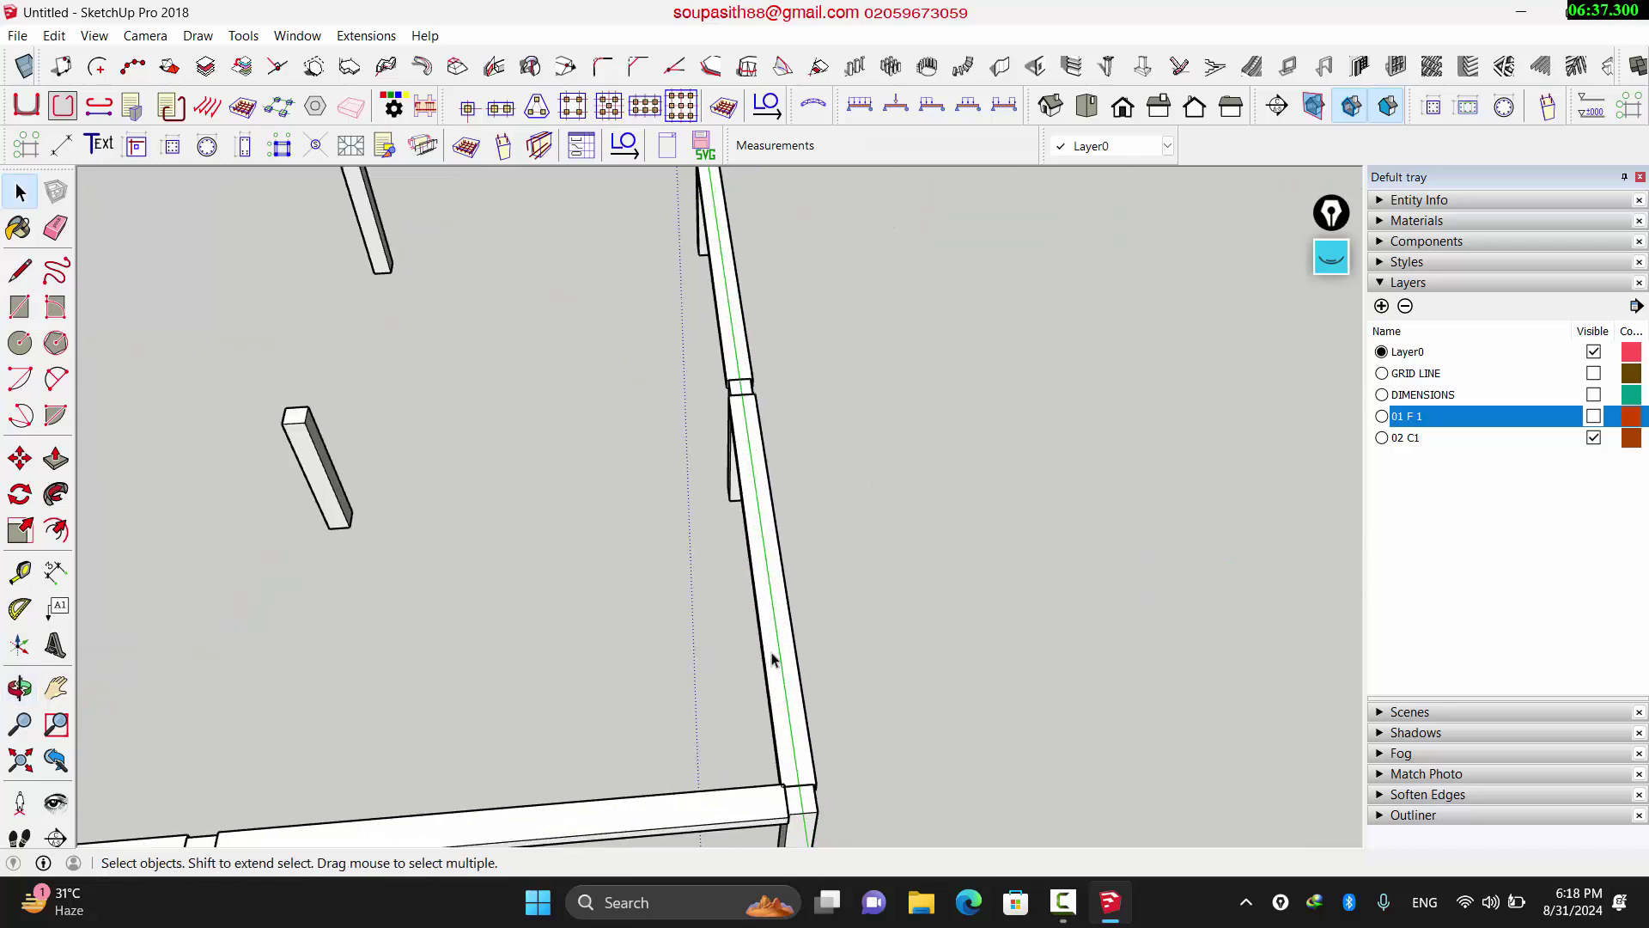
pyautogui.click(778, 650)
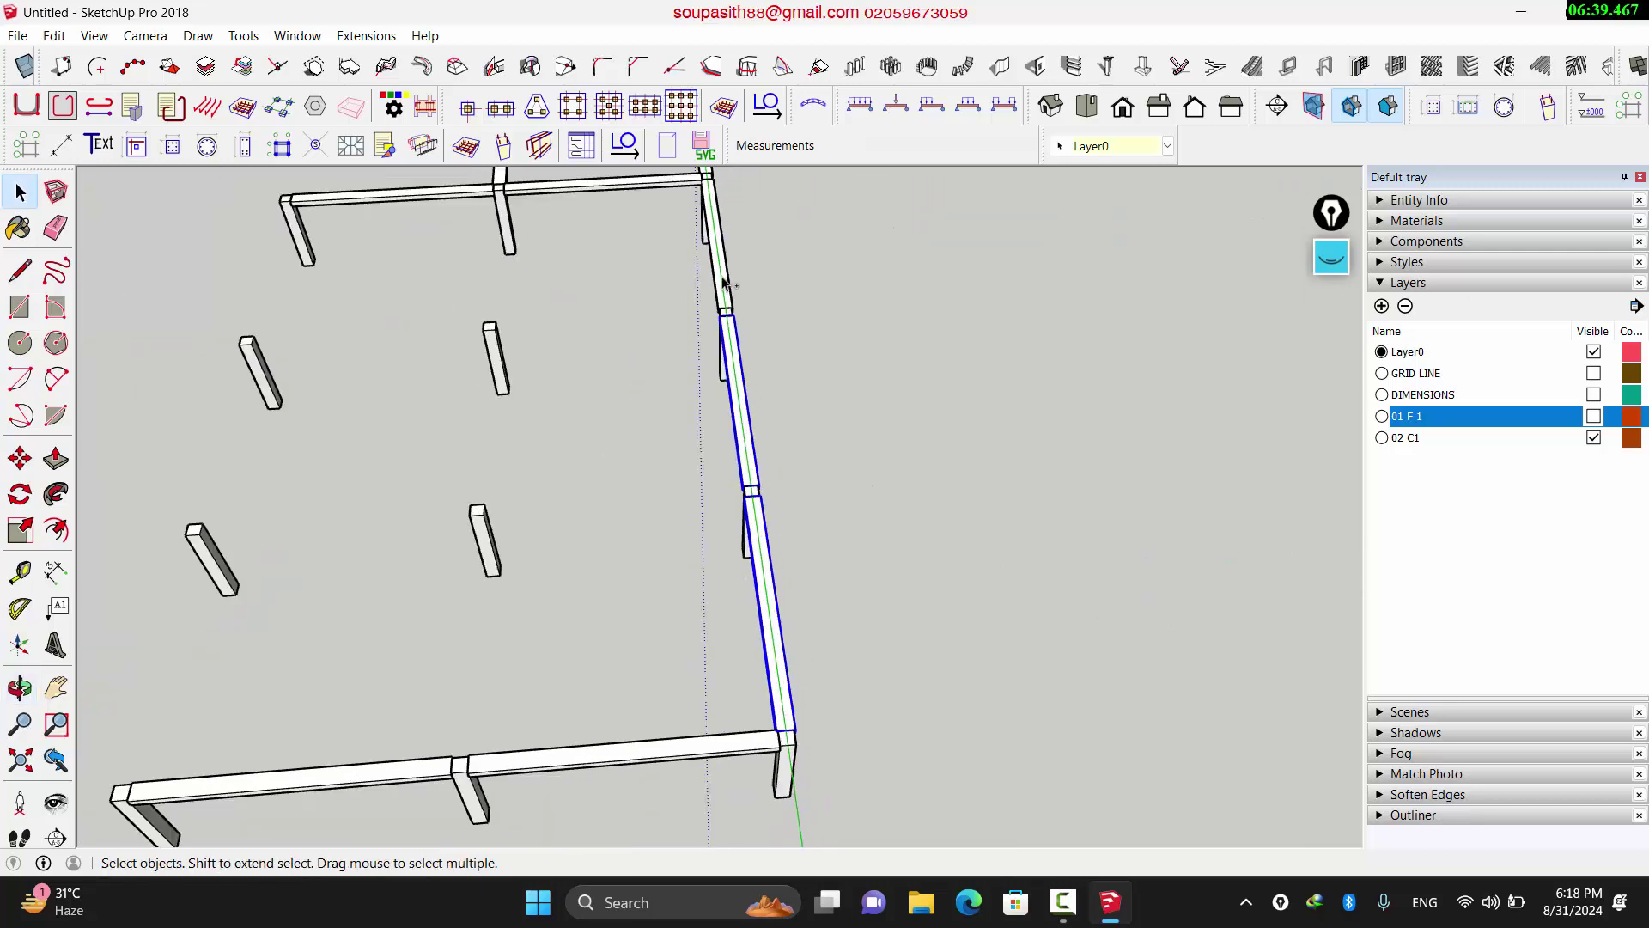
pyautogui.scroll(6, 778, 735)
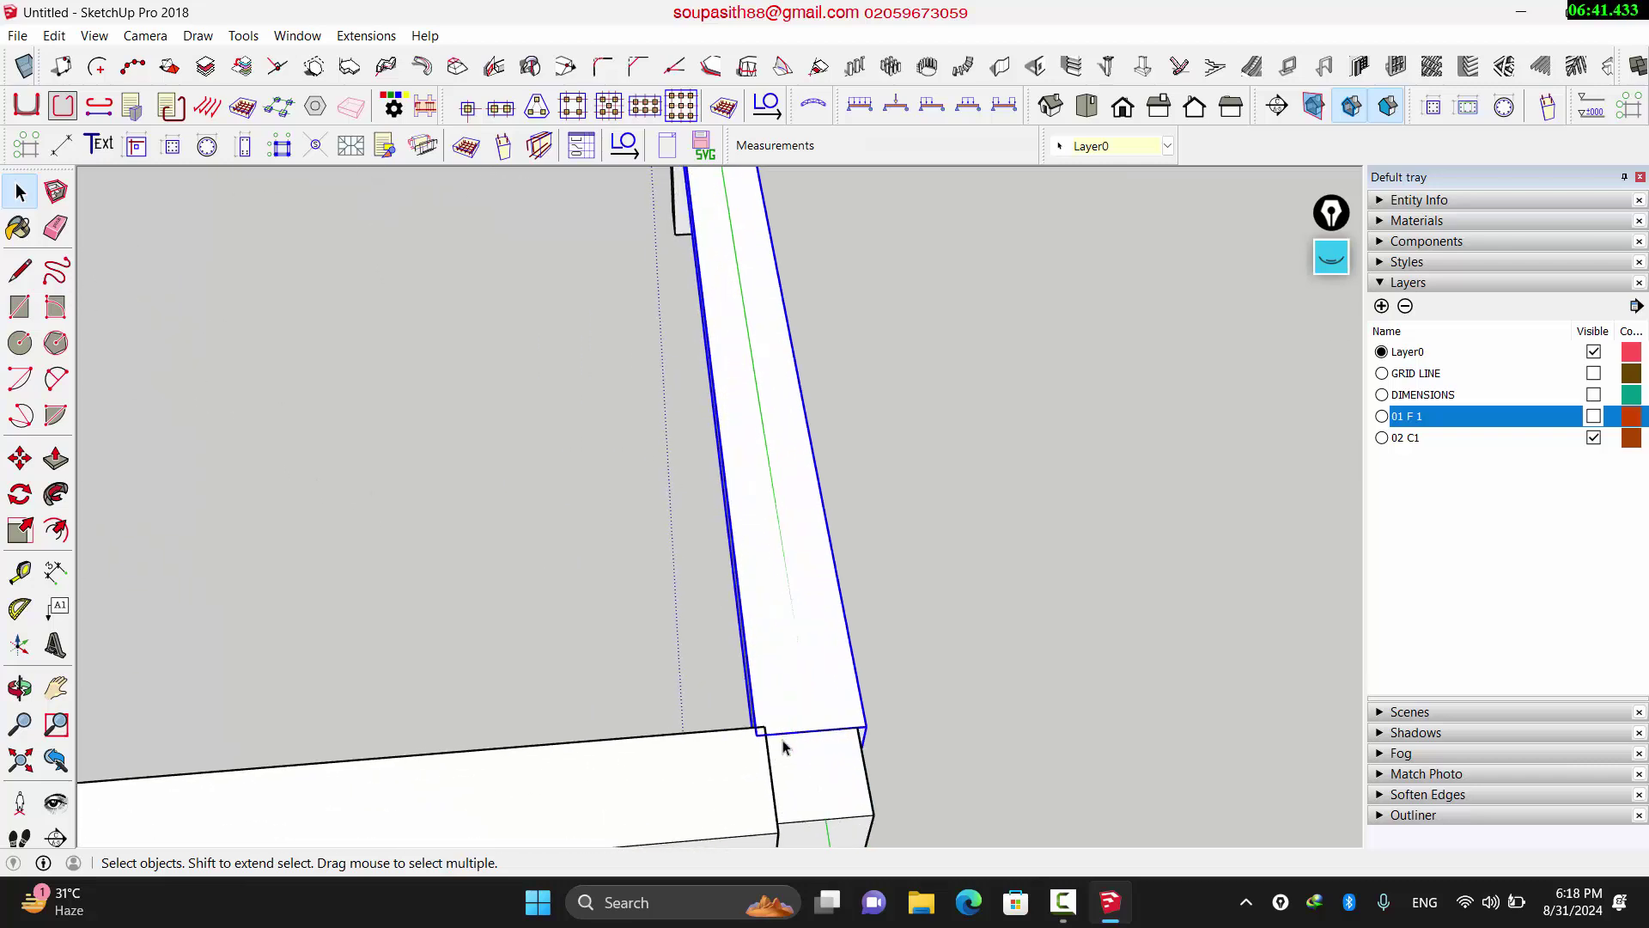
pyautogui.press('m')
pyautogui.scroll(3, 764, 738)
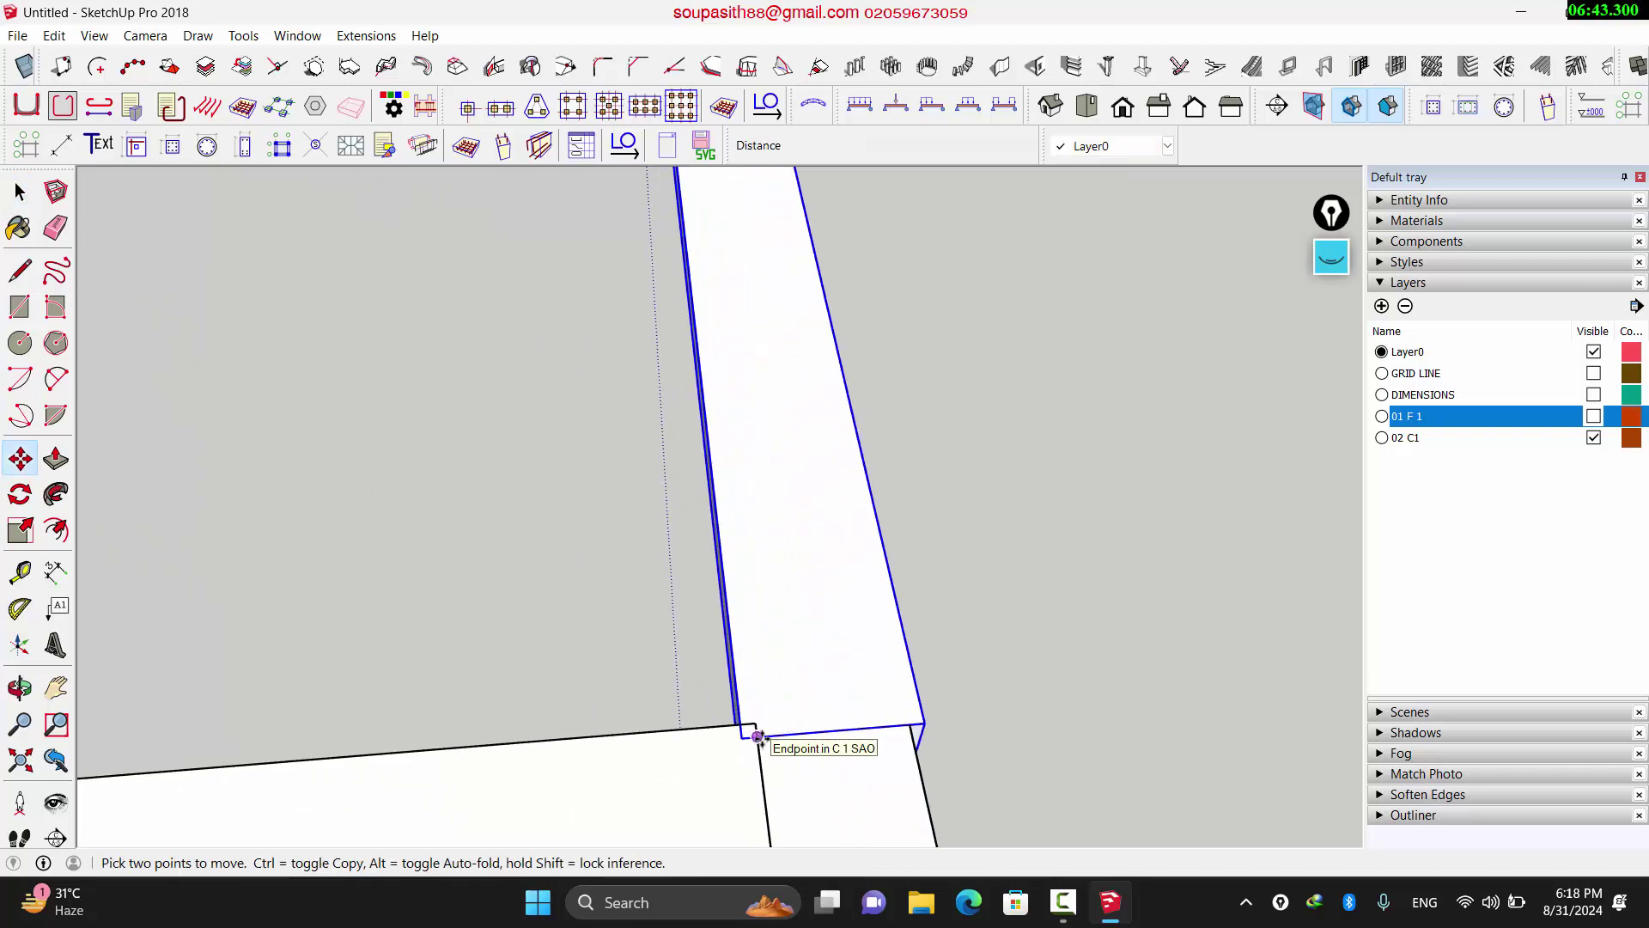
pyautogui.press('ctrl')
pyautogui.click(760, 737)
pyautogui.scroll(-6, 585, 748)
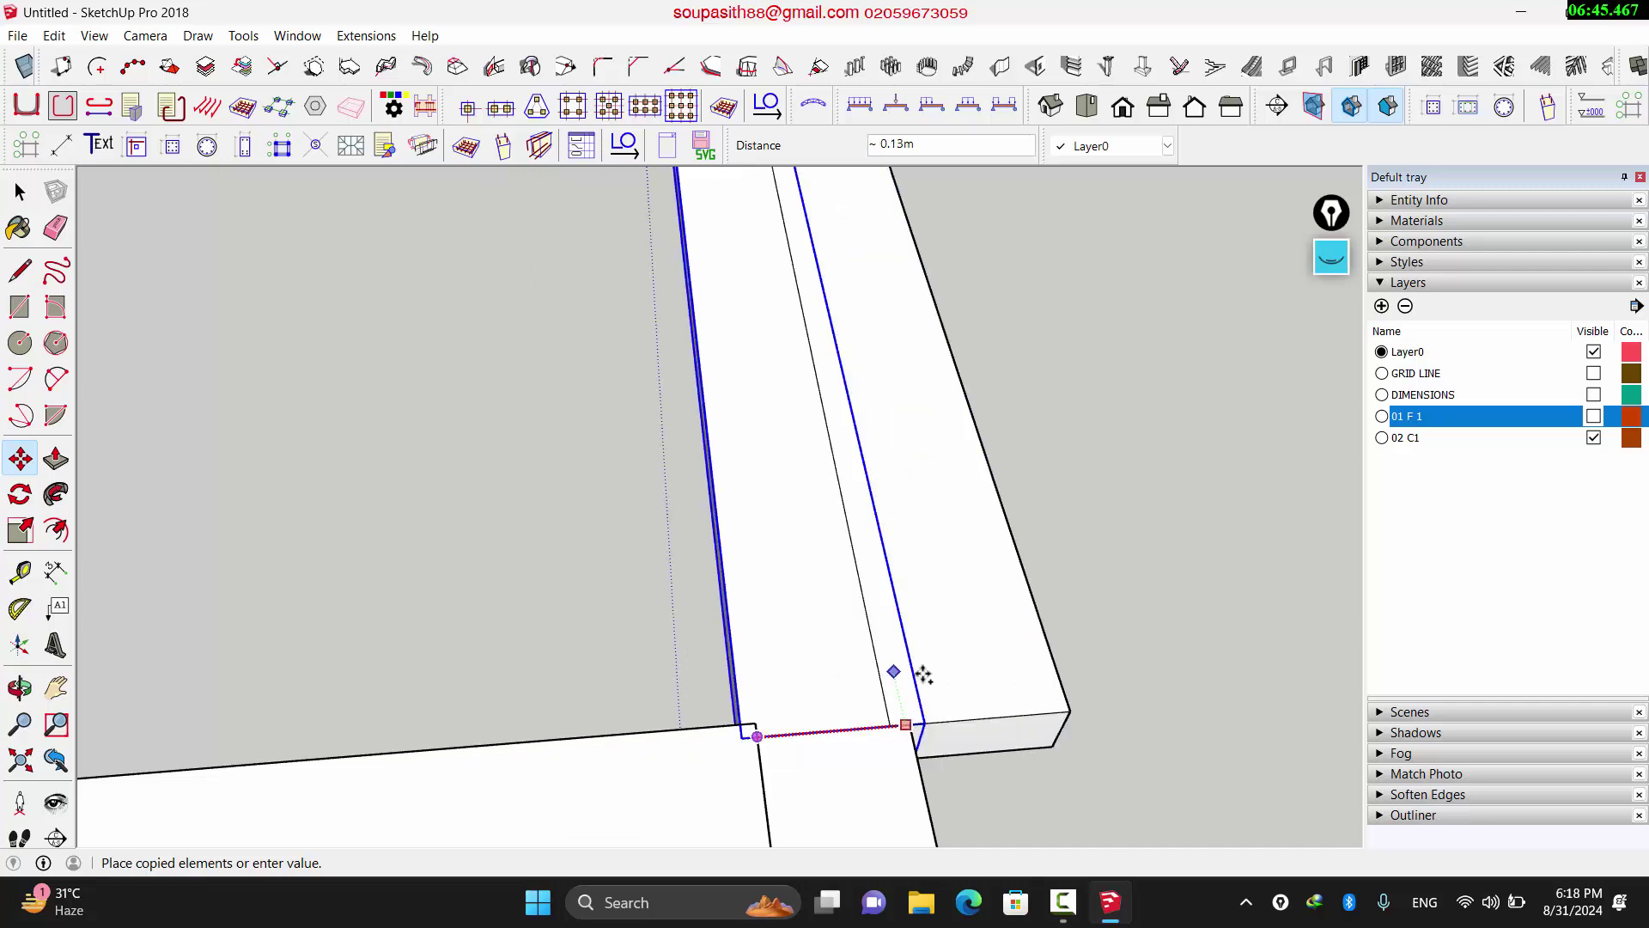
pyautogui.scroll(-5, 954, 668)
pyautogui.scroll(6, 533, 687)
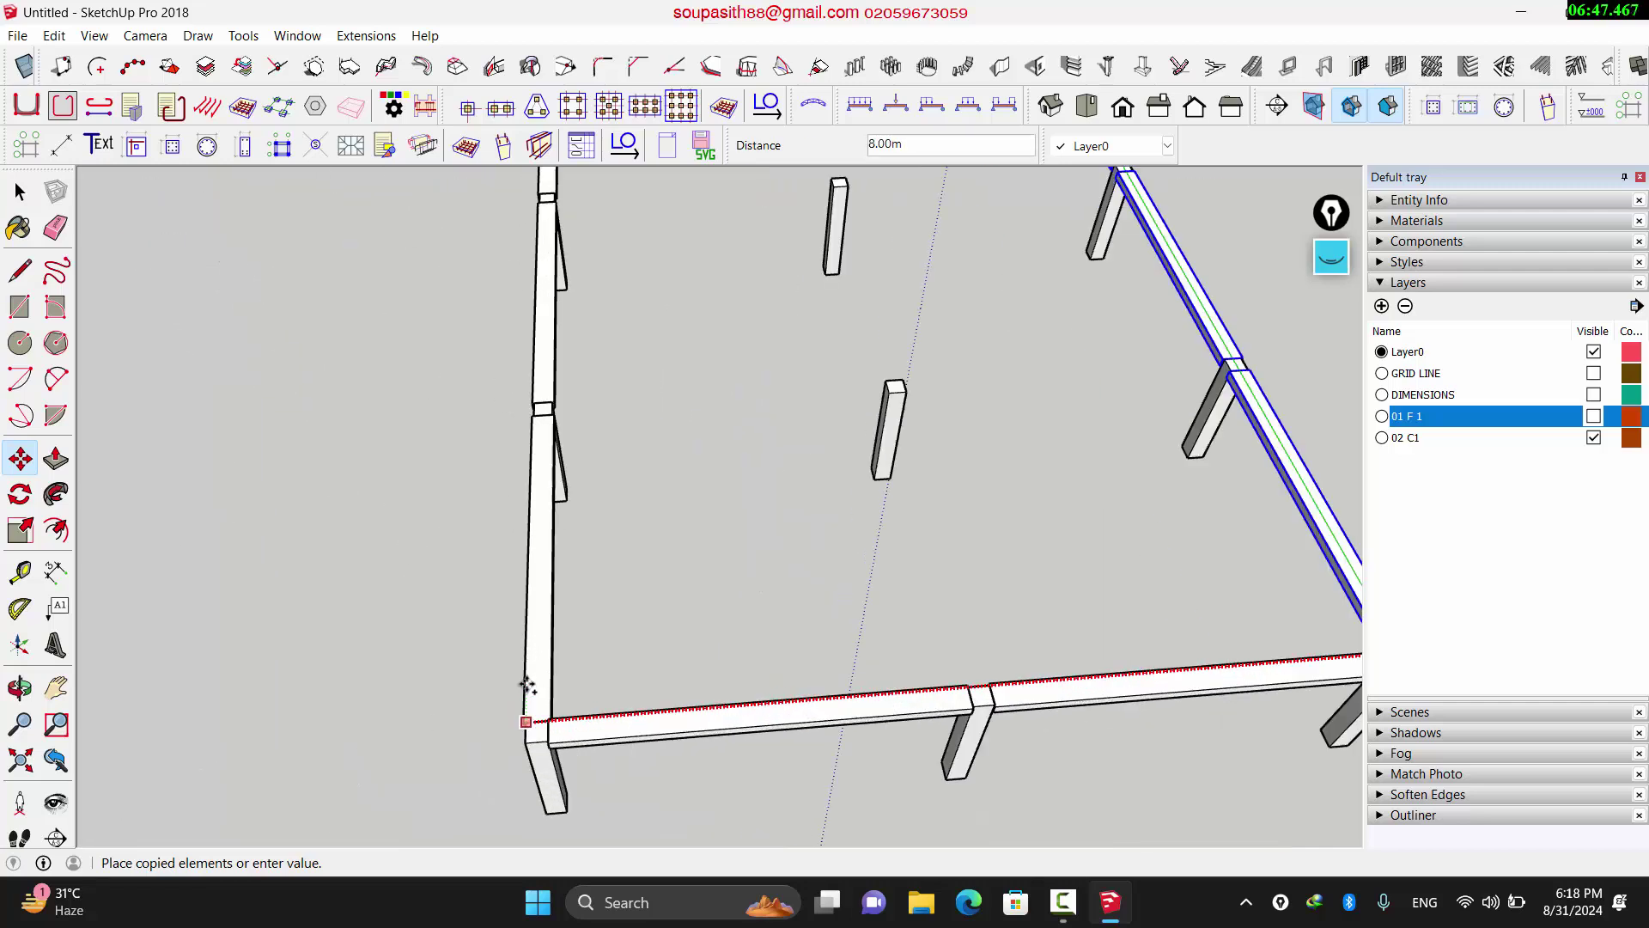
pyautogui.click(526, 741)
pyautogui.scroll(-8, 533, 730)
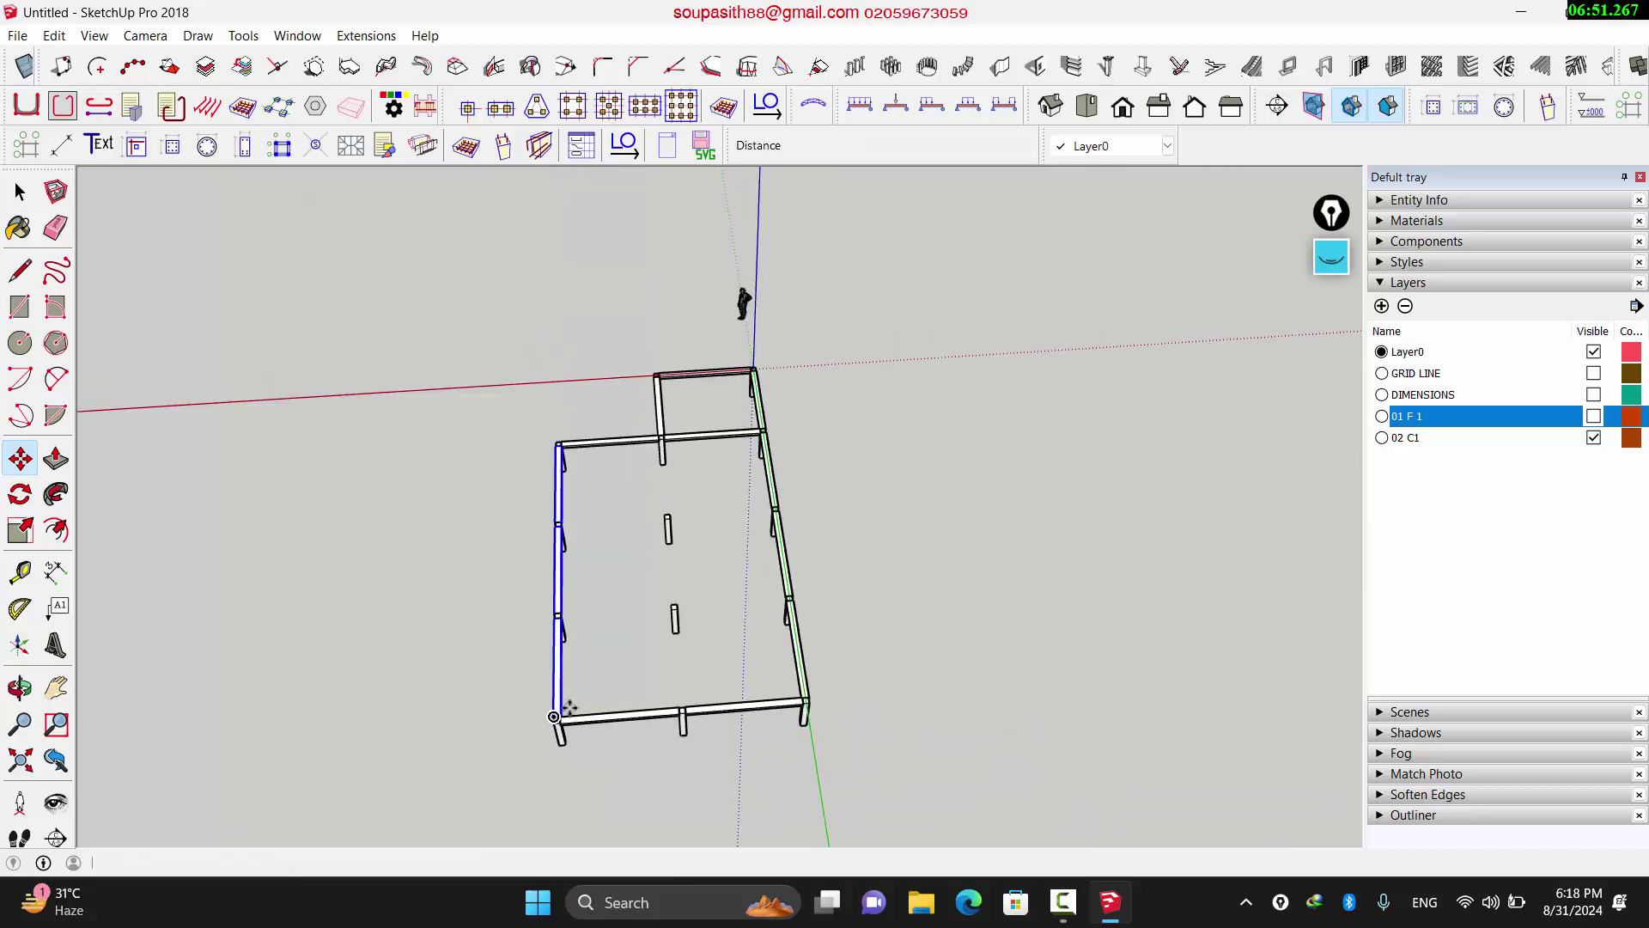
# Step: Draw a 3.80 m by 0.20 m rectangle on top of the front beam along the red axis, between its two columns
pyautogui.press('space')
pyautogui.press('o')
pyautogui.moveTo(450, 709); pyautogui.dragTo(848, 651)
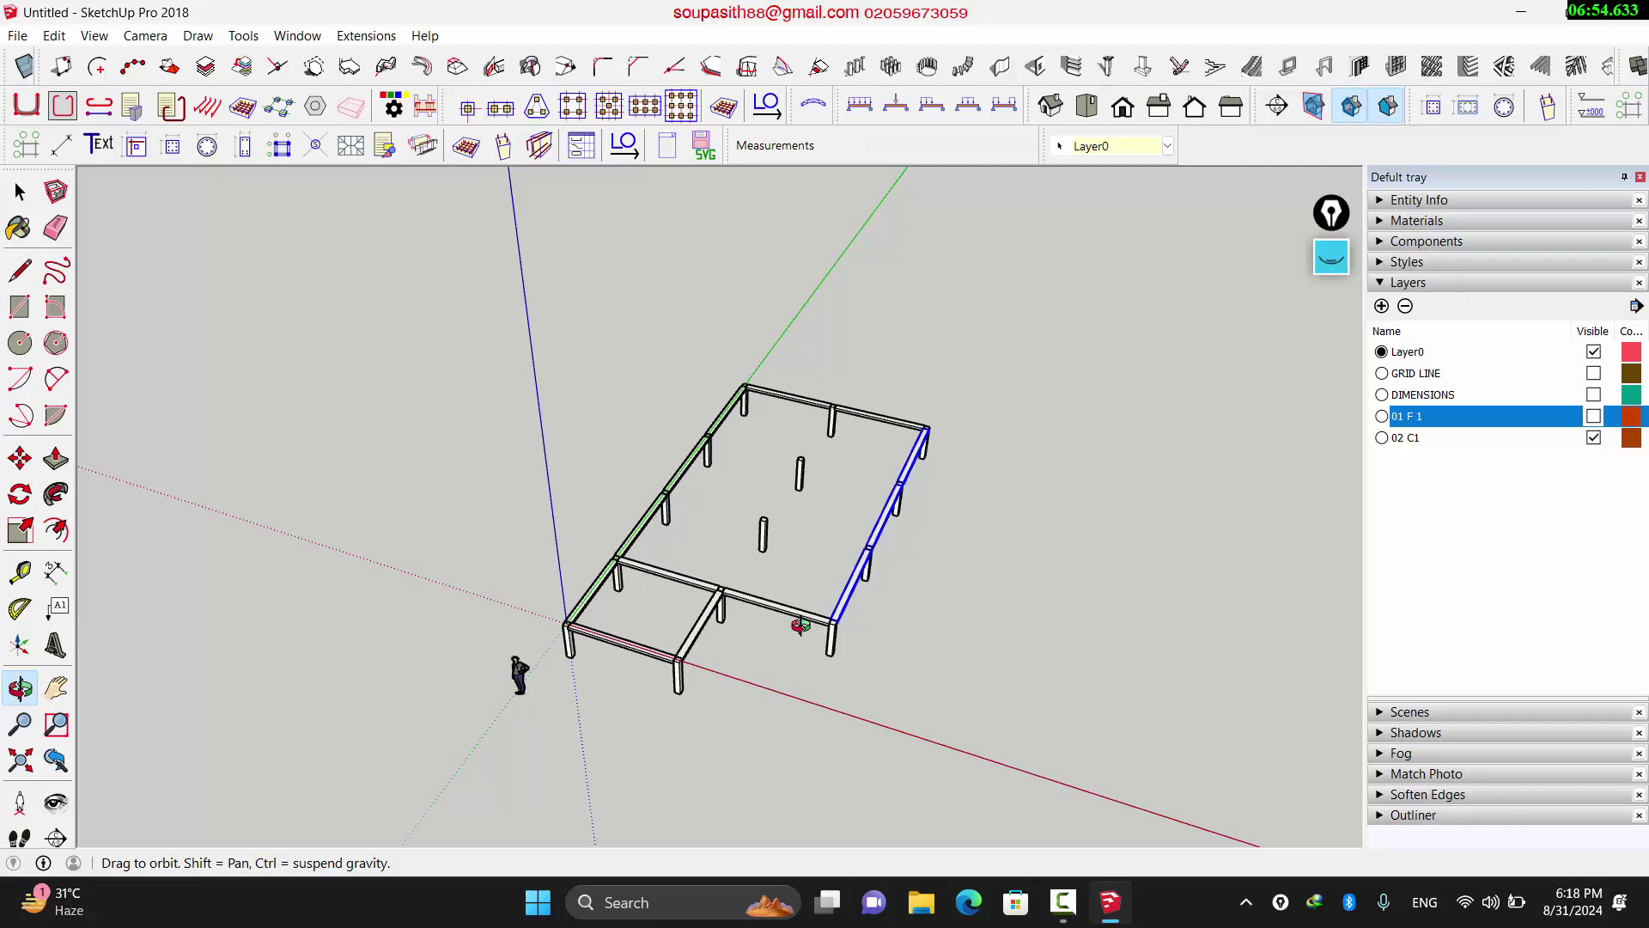
pyautogui.scroll(5, 670, 610)
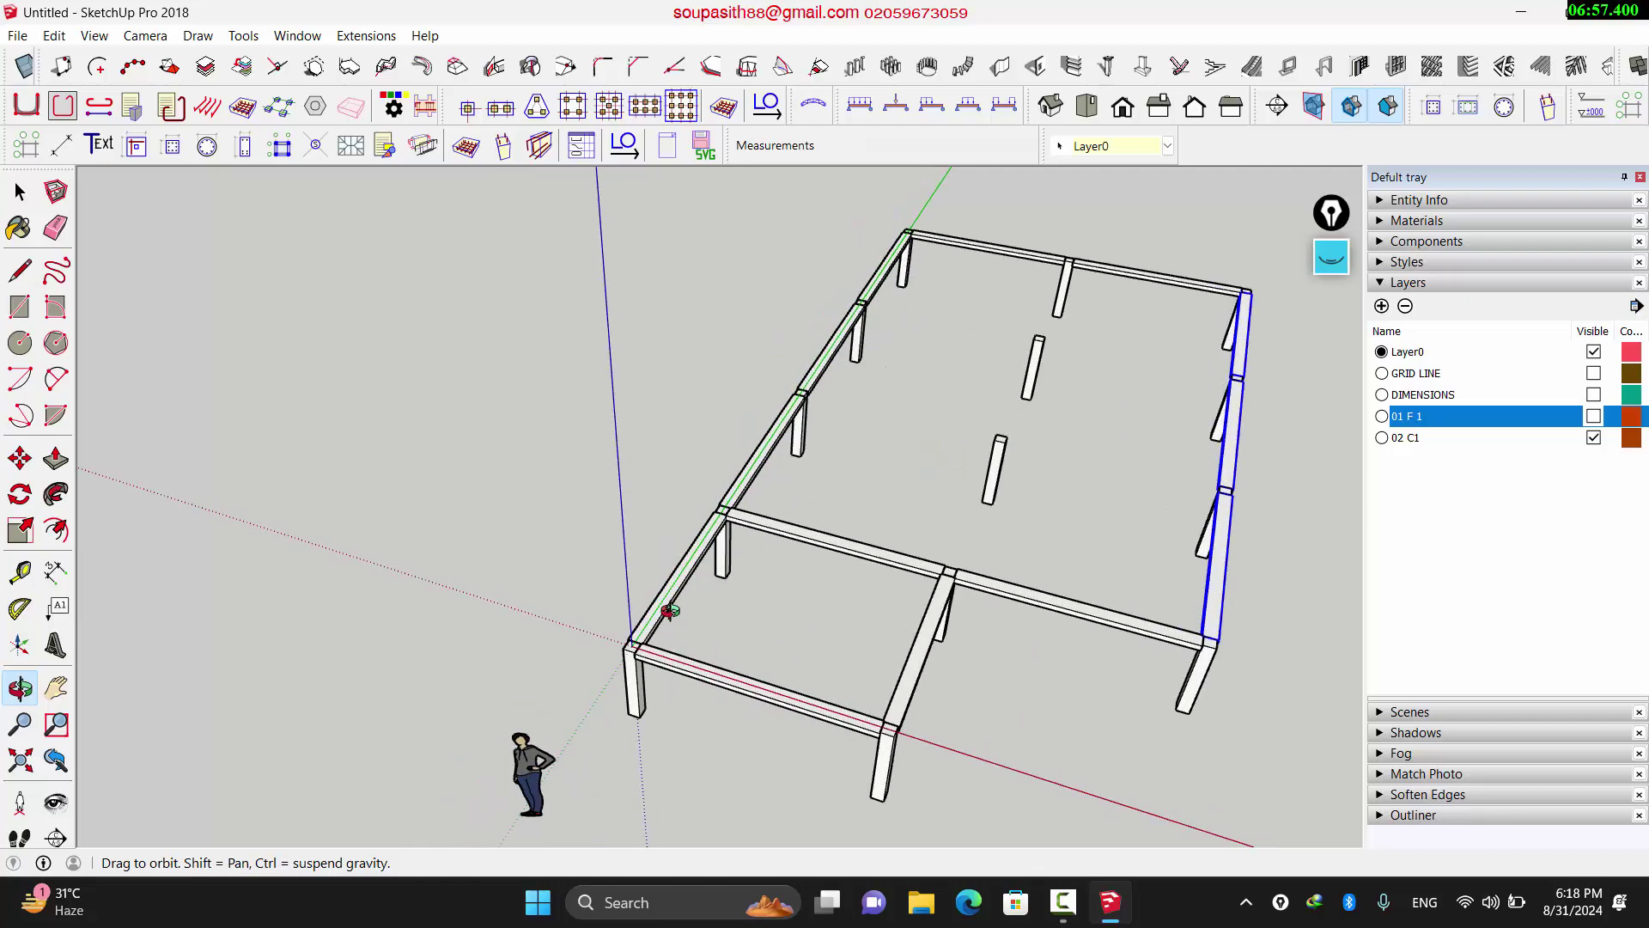
pyautogui.scroll(5, 520, 689)
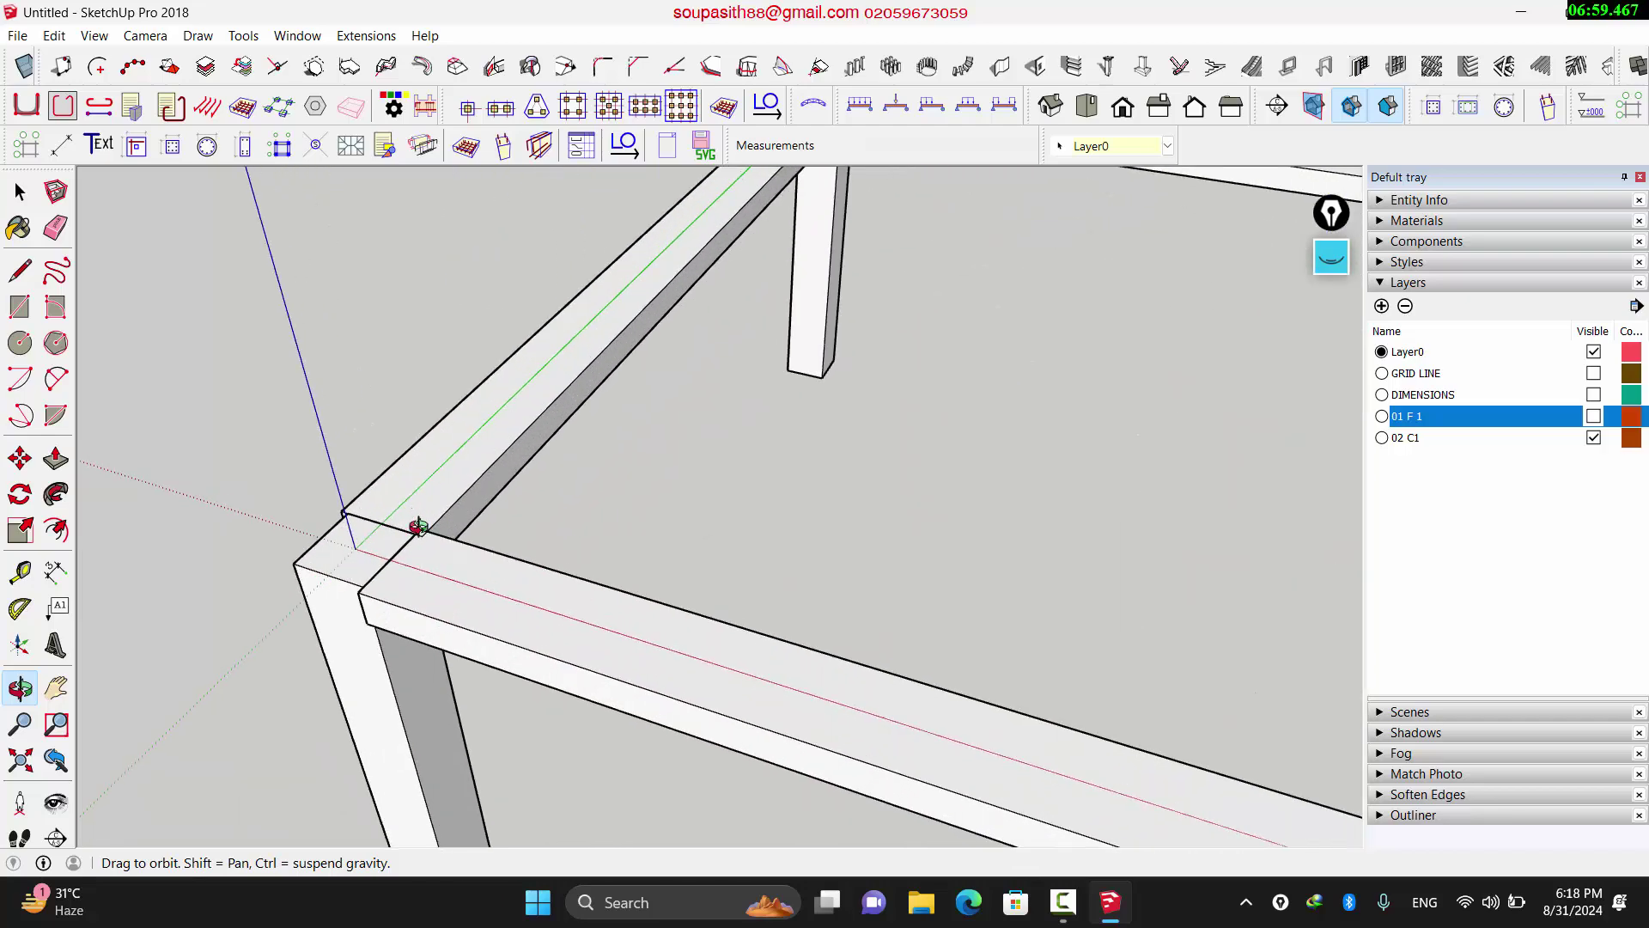
pyautogui.scroll(-5, 301, 561)
pyautogui.scroll(4, 317, 564)
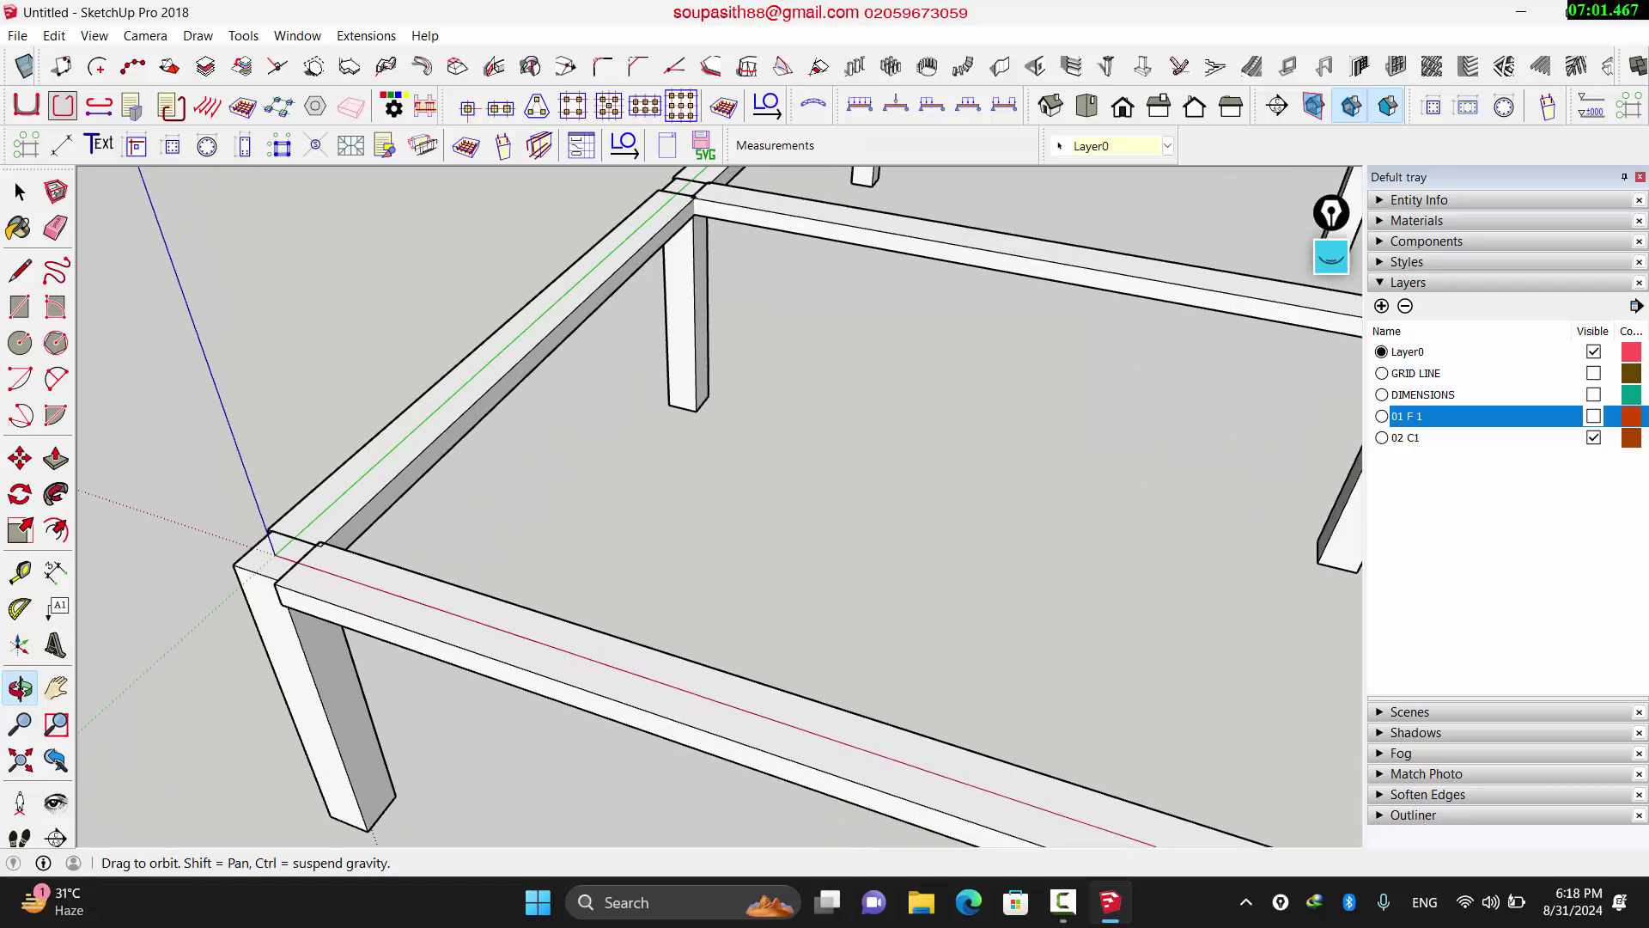
pyautogui.scroll(-5, 232, 612)
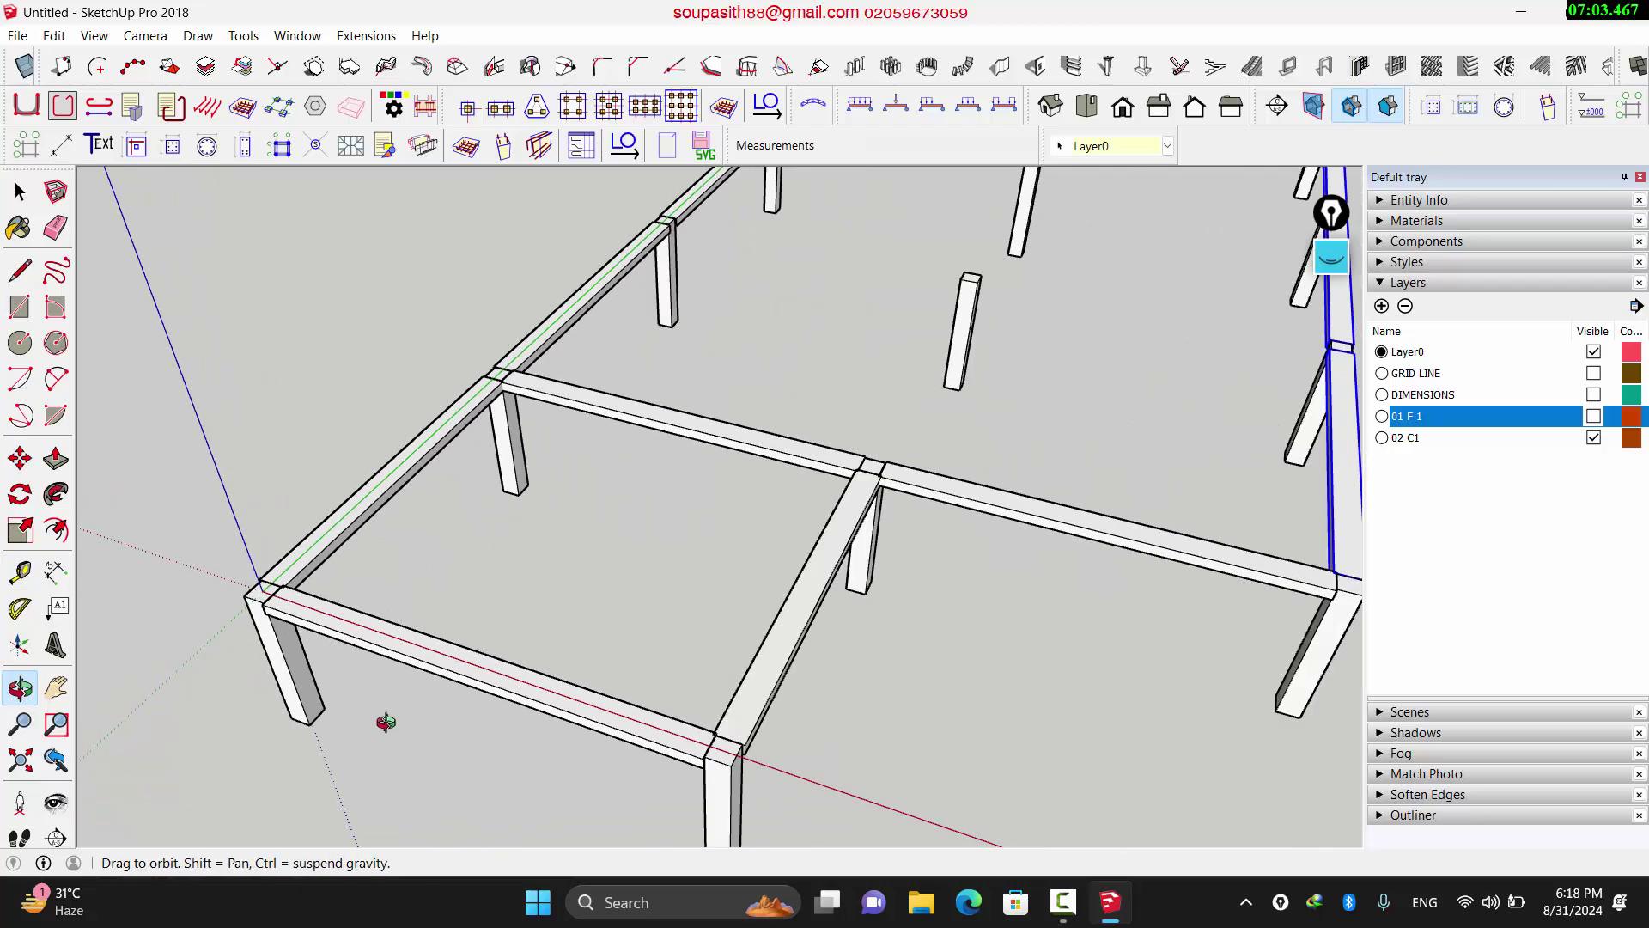
pyautogui.press('r')
pyautogui.scroll(6, 275, 589)
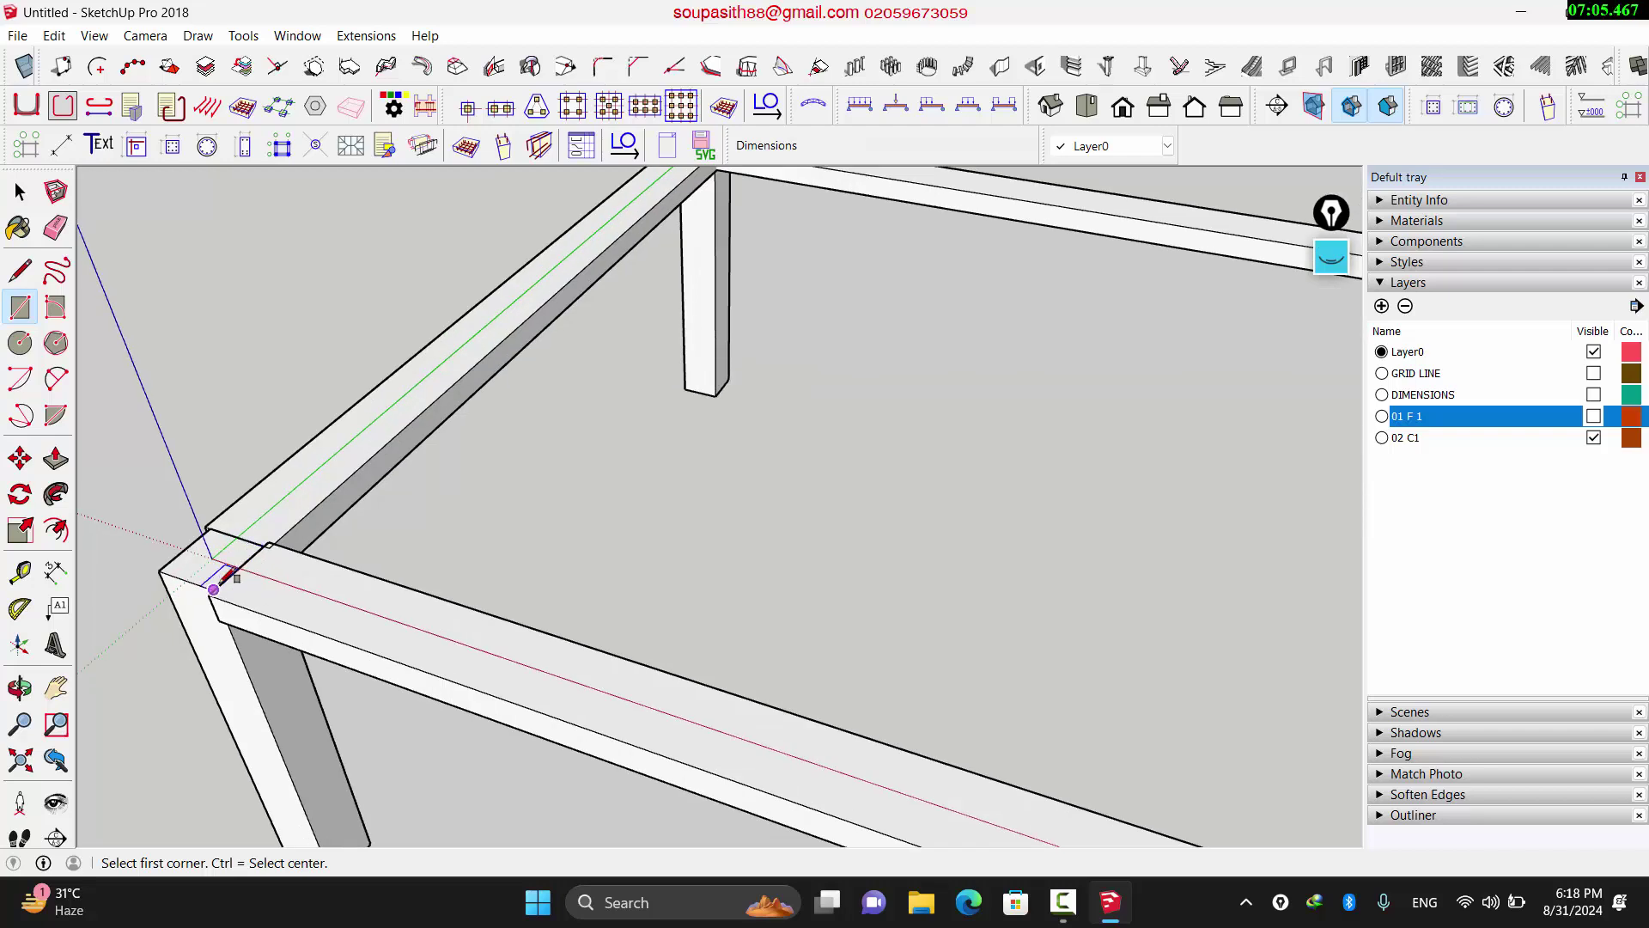
pyautogui.click(214, 588)
pyautogui.scroll(-3, 275, 563)
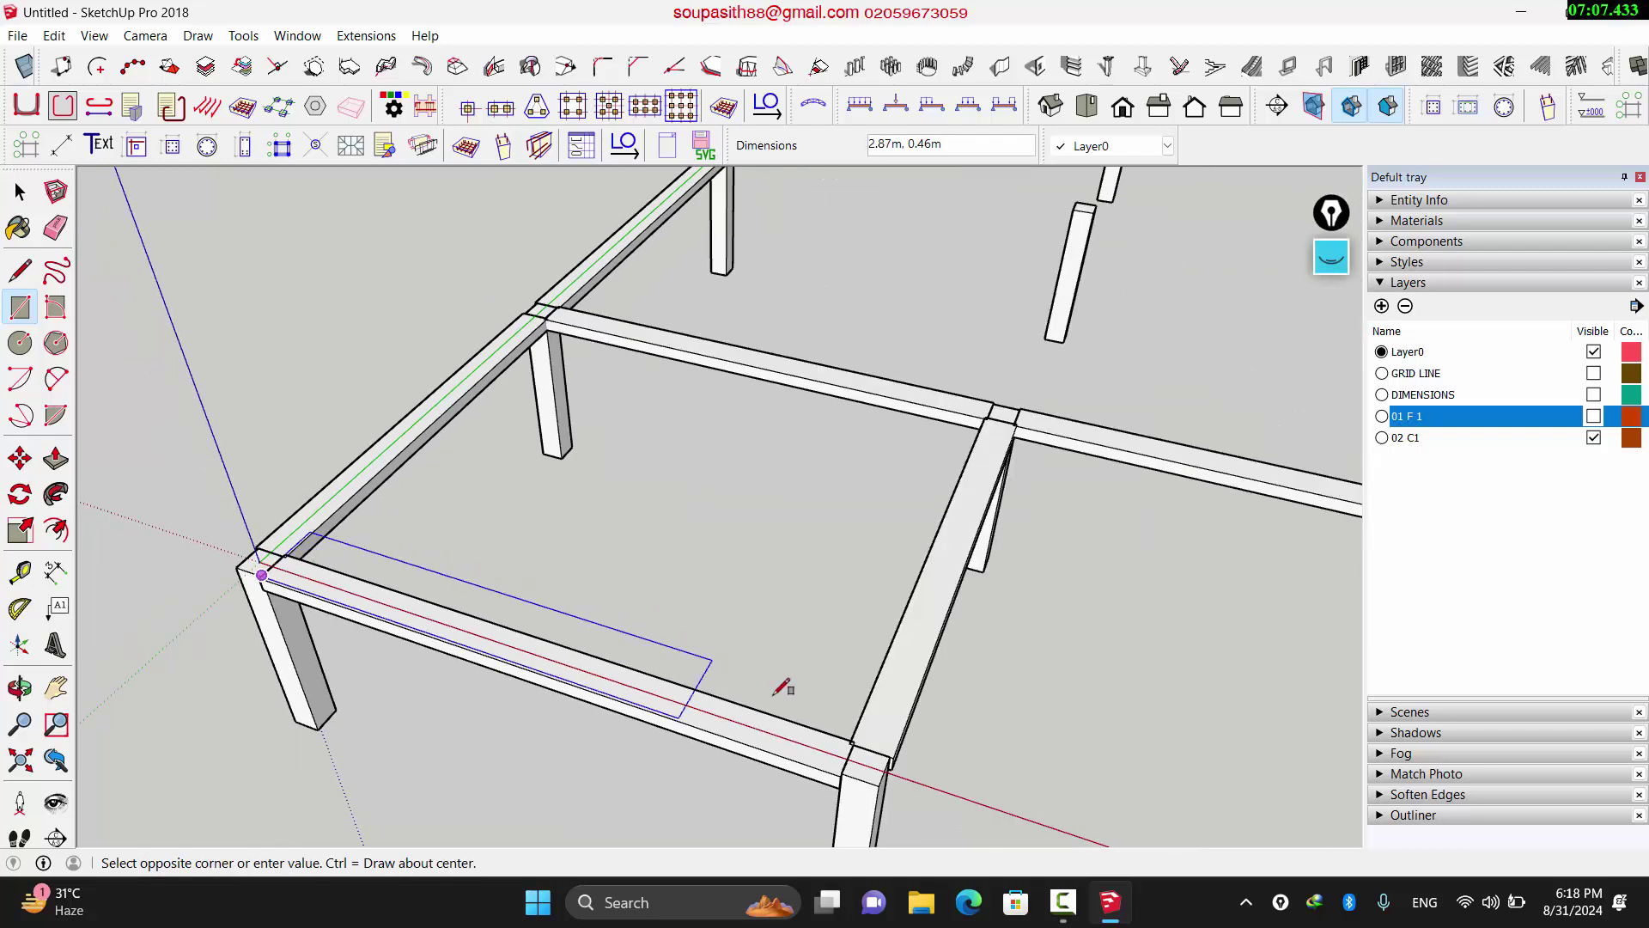
pyautogui.click(857, 741)
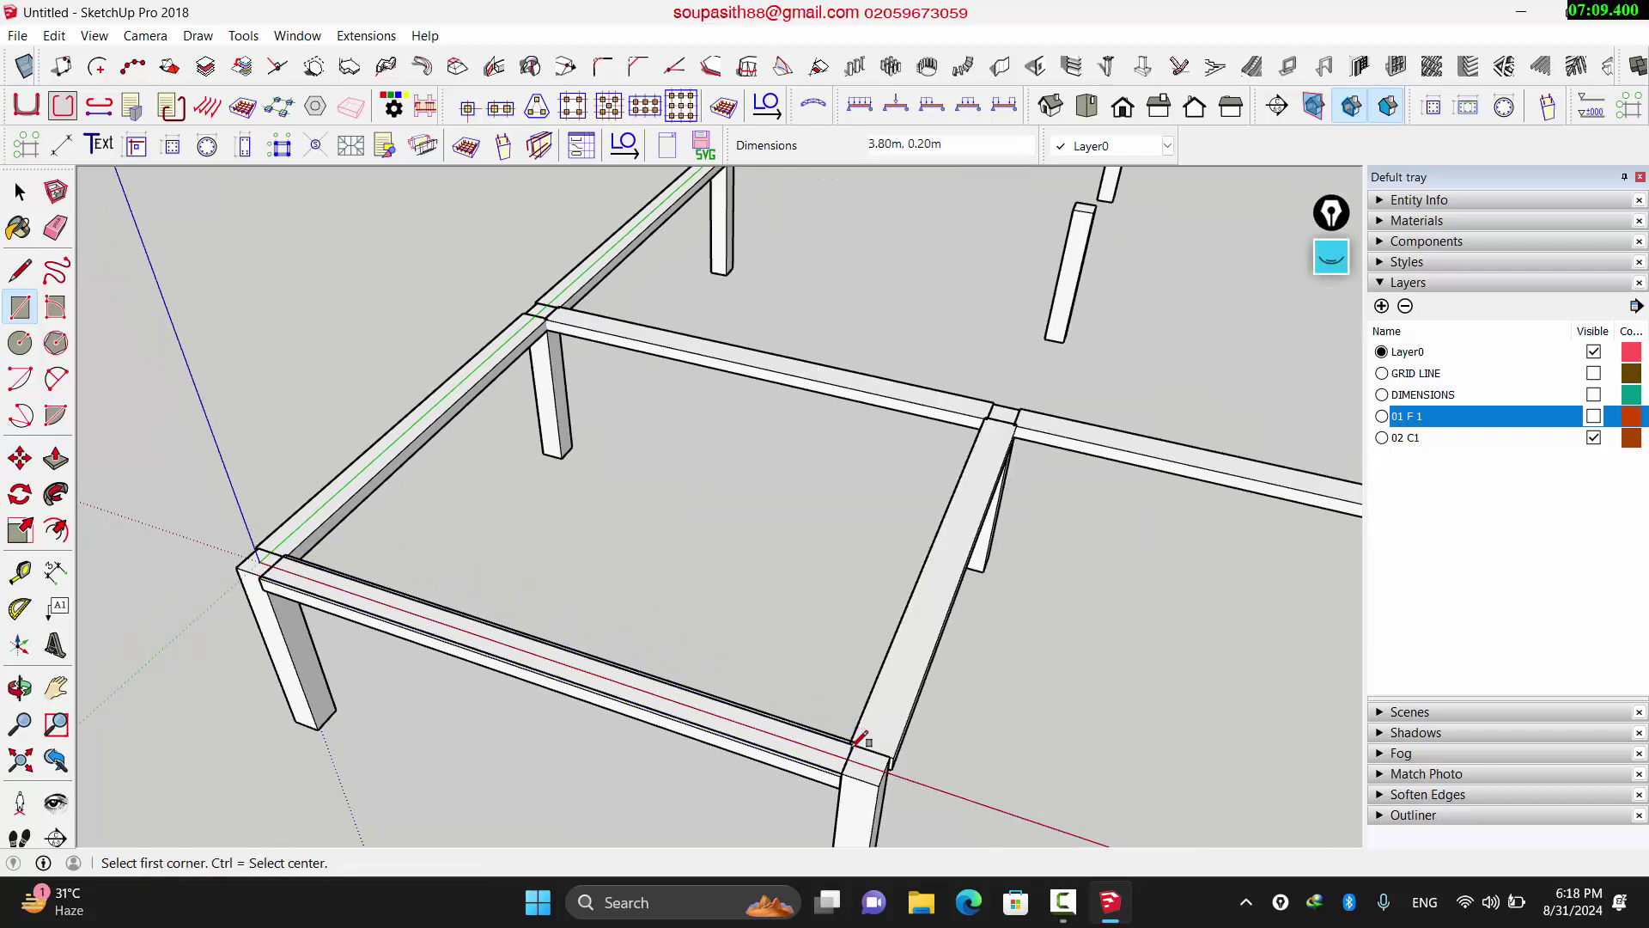
# Step: Pull the rectangle on the front beam up to a height of 0.50 m
pyautogui.press('space')
pyautogui.click(826, 755)
pyautogui.scroll(2, 823, 757)
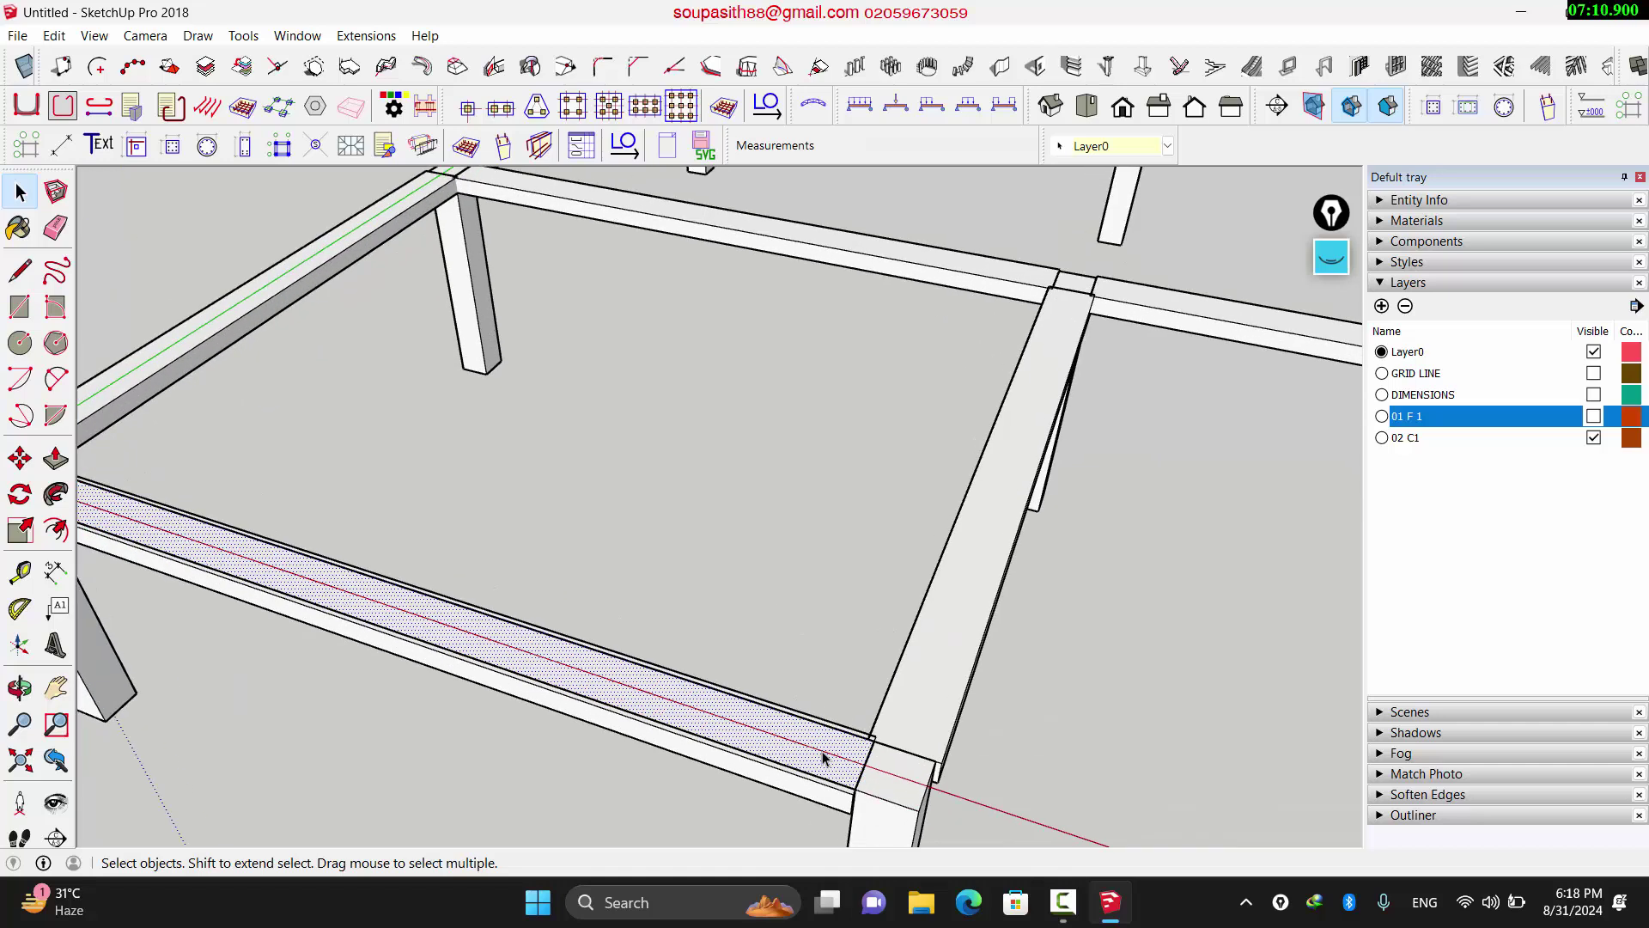
pyautogui.press('p')
pyautogui.click(820, 760)
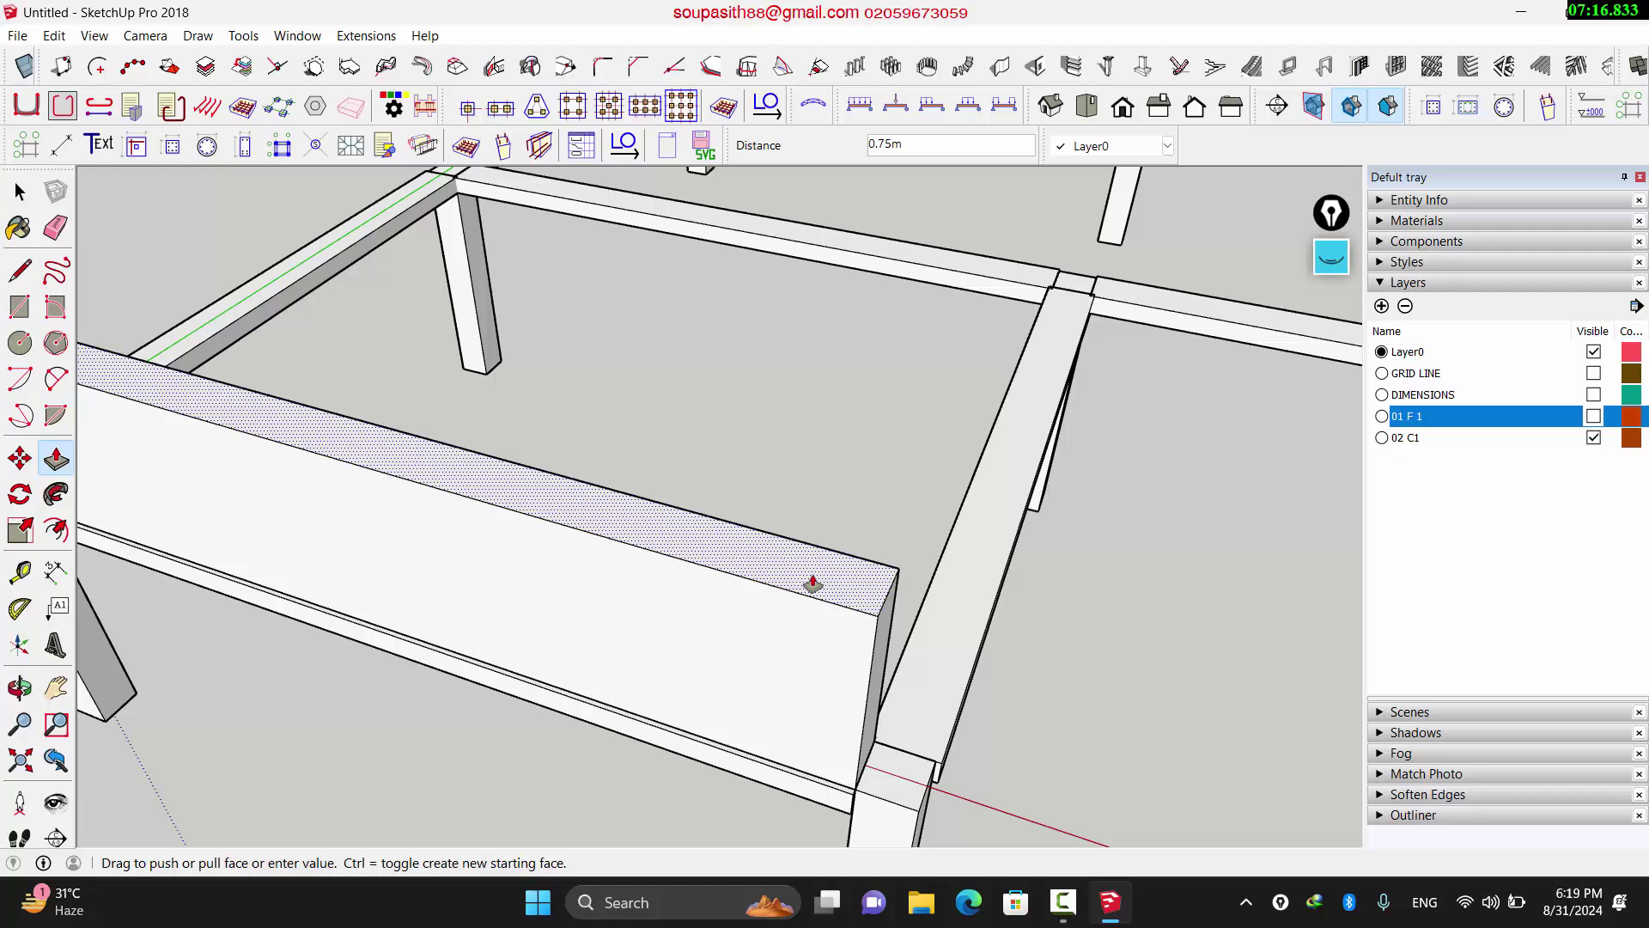
pyautogui.click(810, 585)
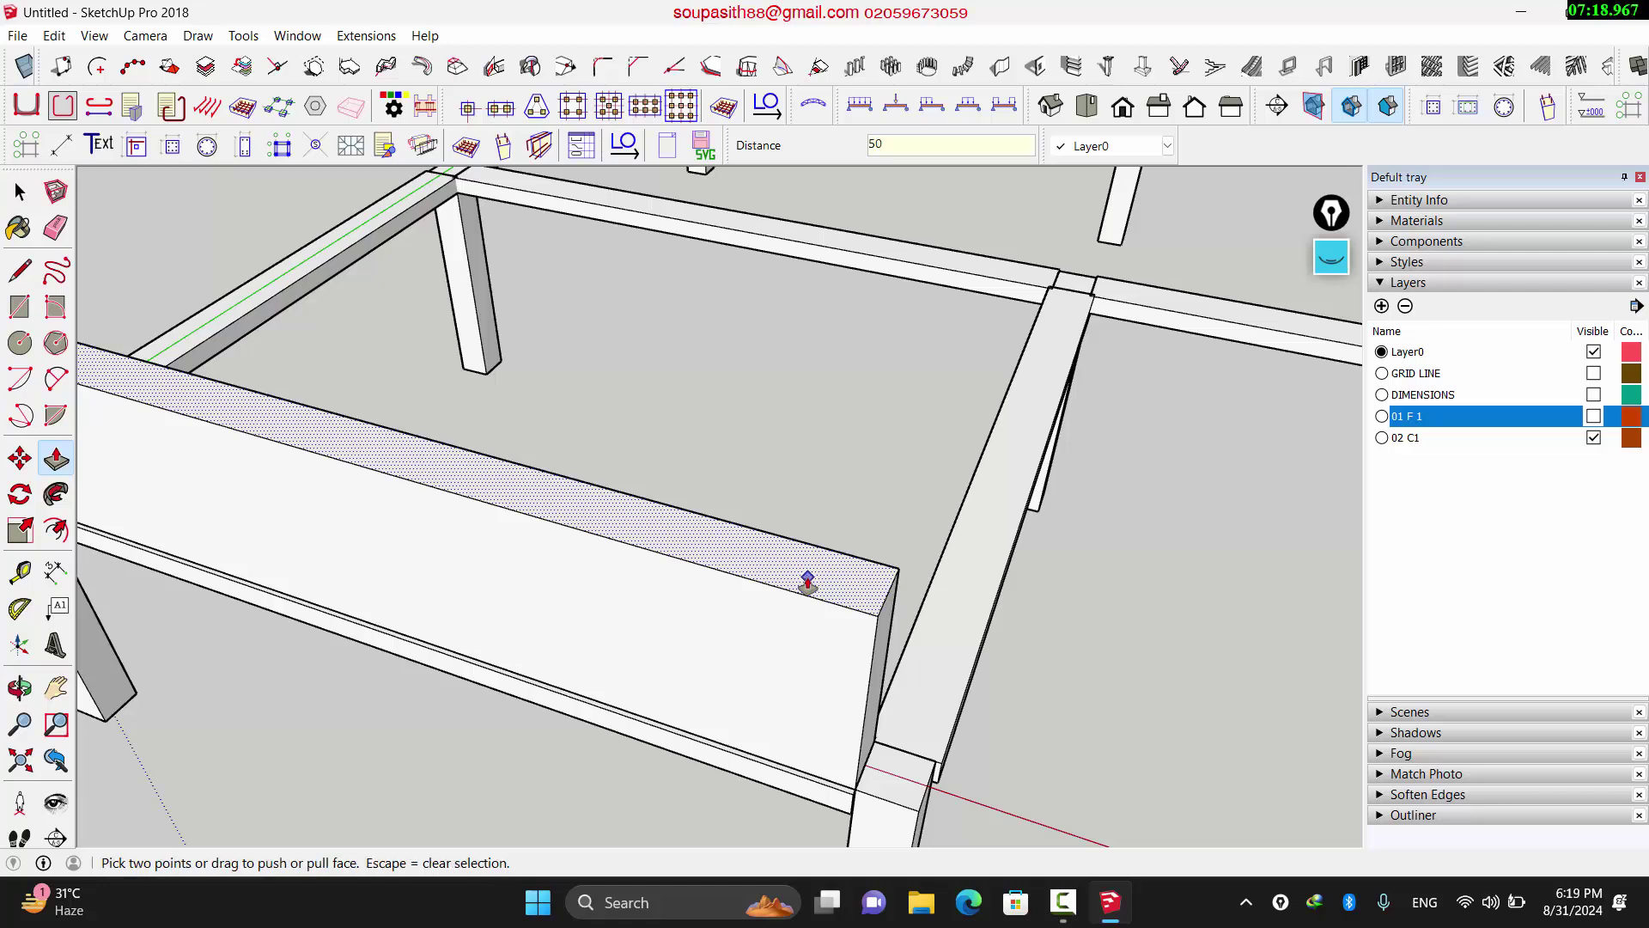
pyautogui.click(807, 582)
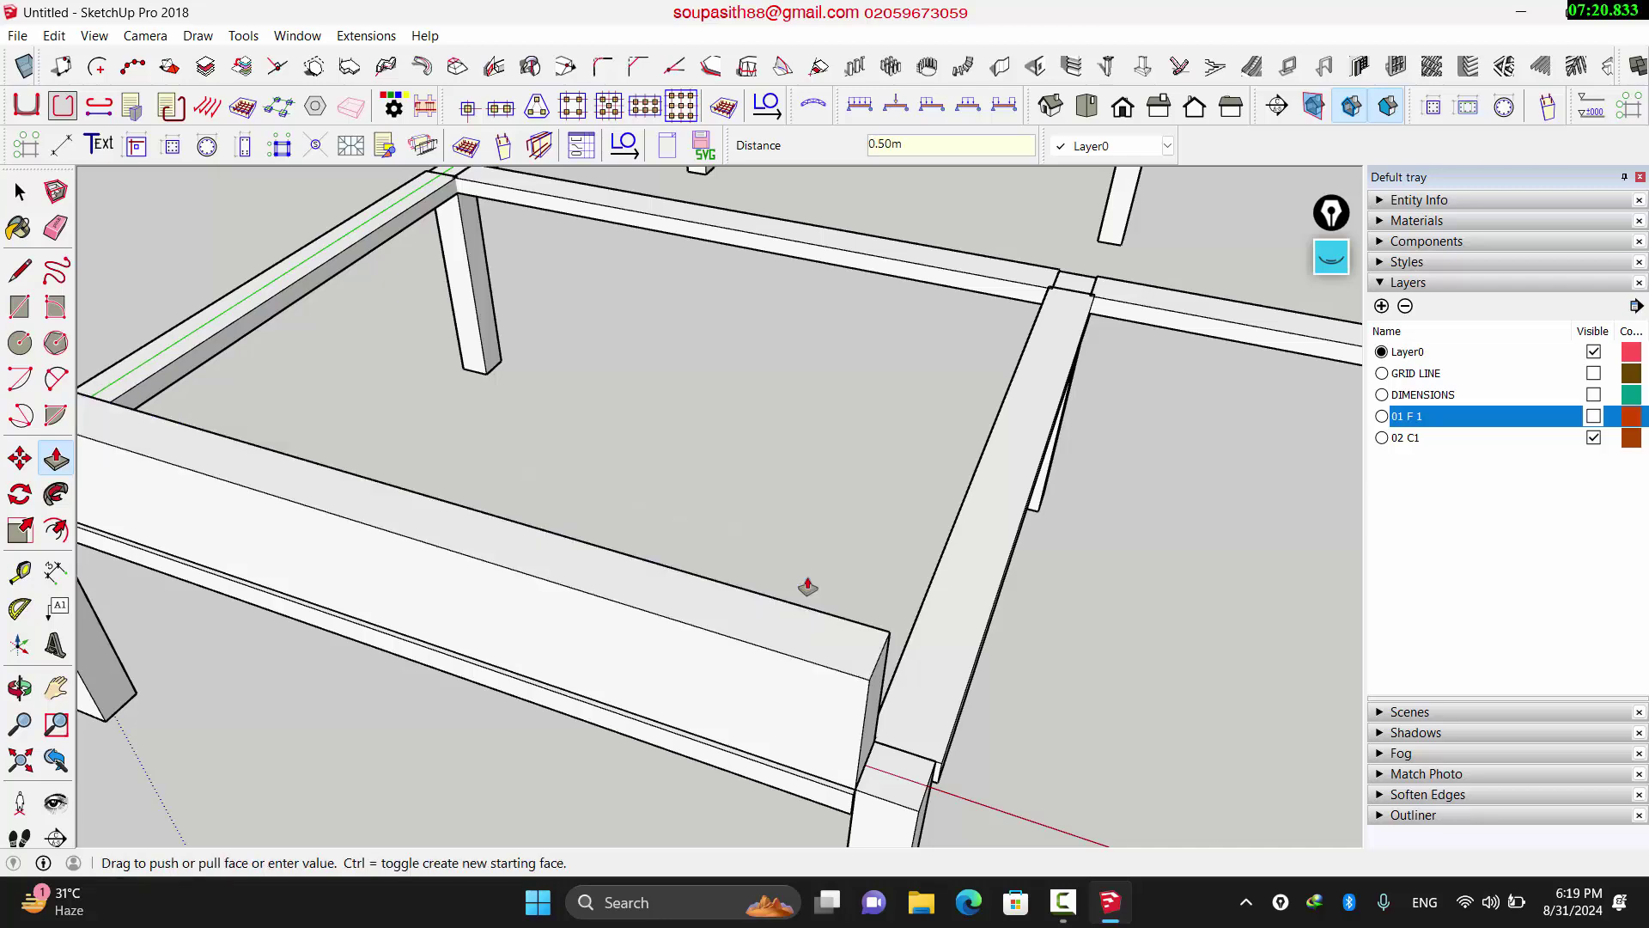
# Step: Paint the whole block on the front beam with Brick Antique 01 from the Brick, Cladding and Siding materials
pyautogui.scroll(-5, 821, 581)
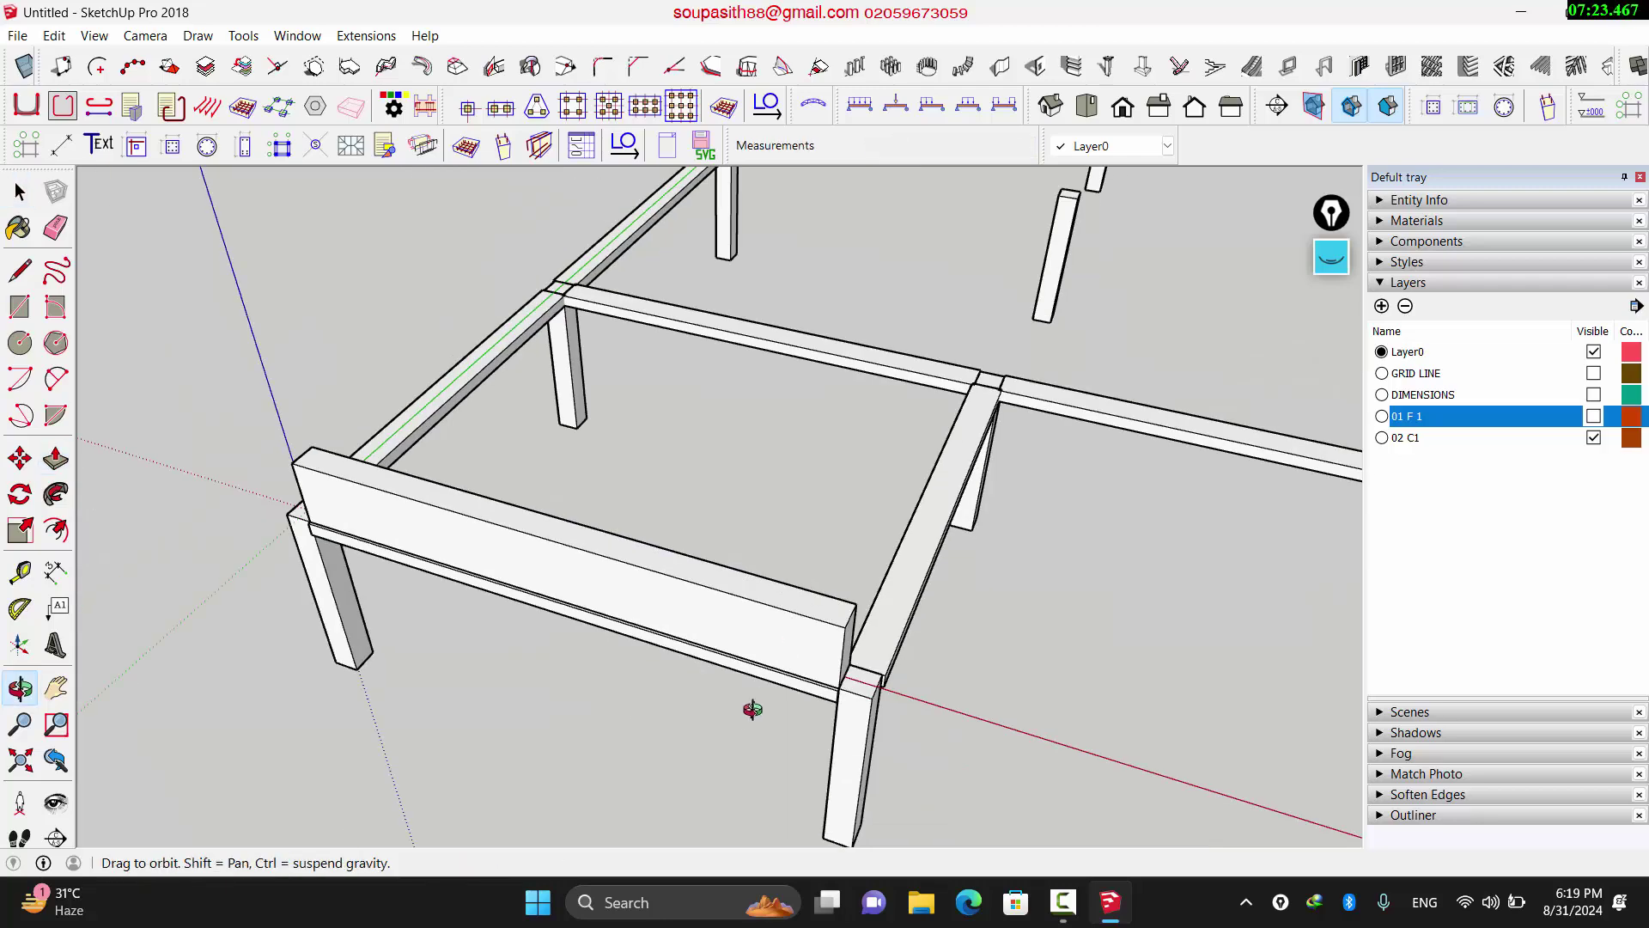
pyautogui.moveTo(754, 702); pyautogui.dragTo(788, 523, button='middle')
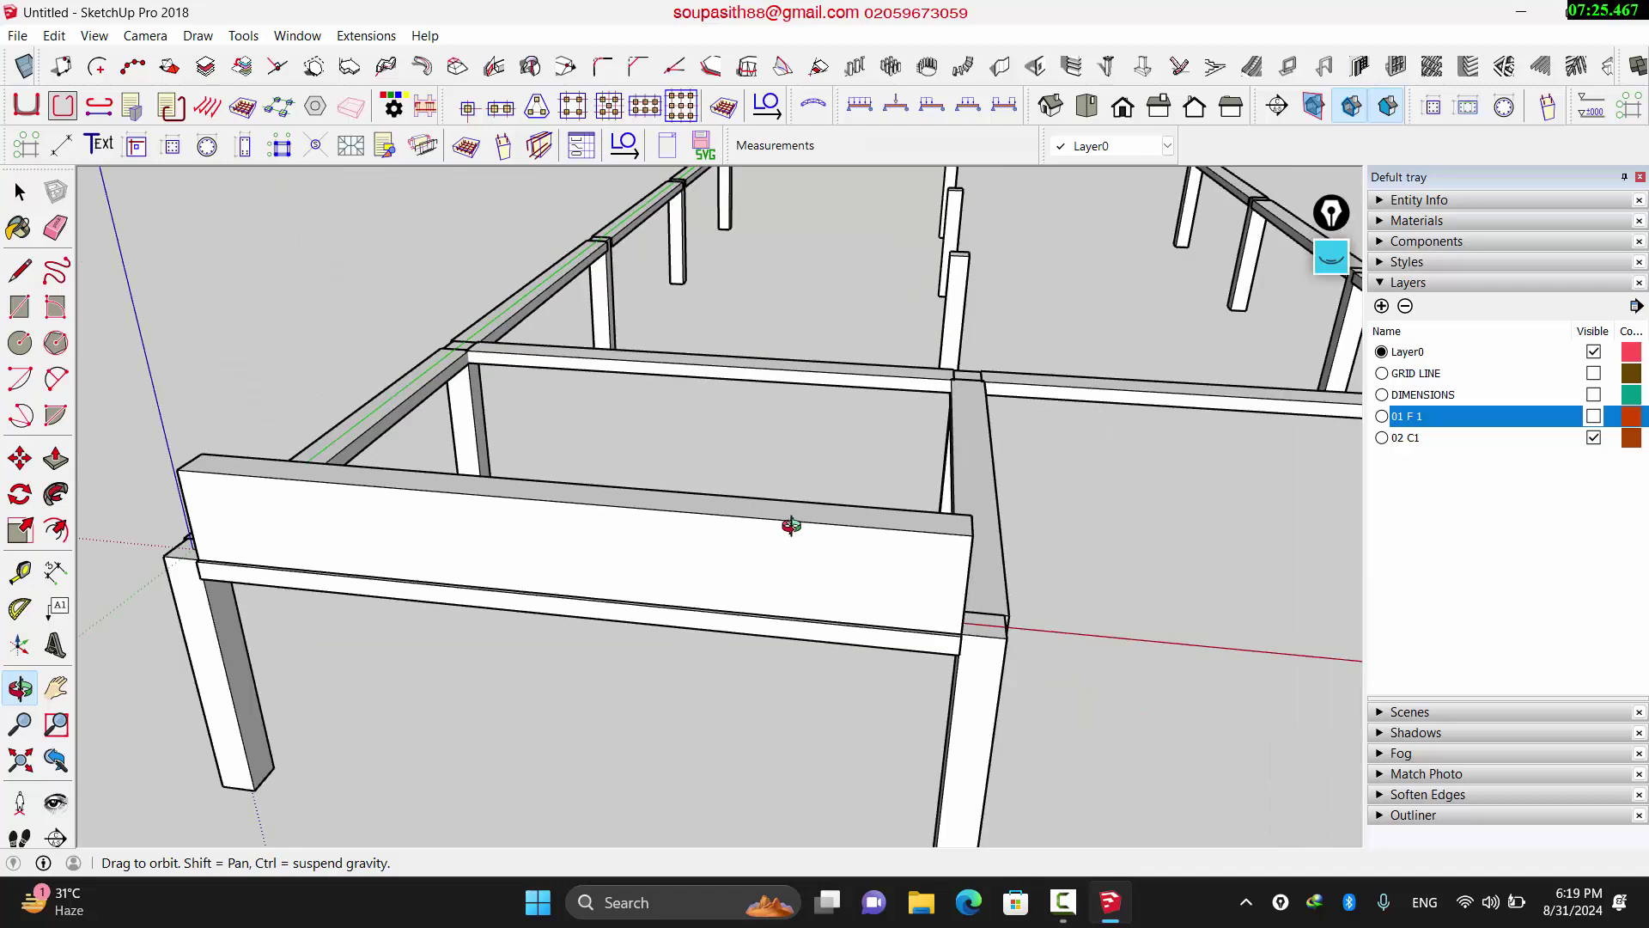
pyautogui.tripleClick(787, 569)
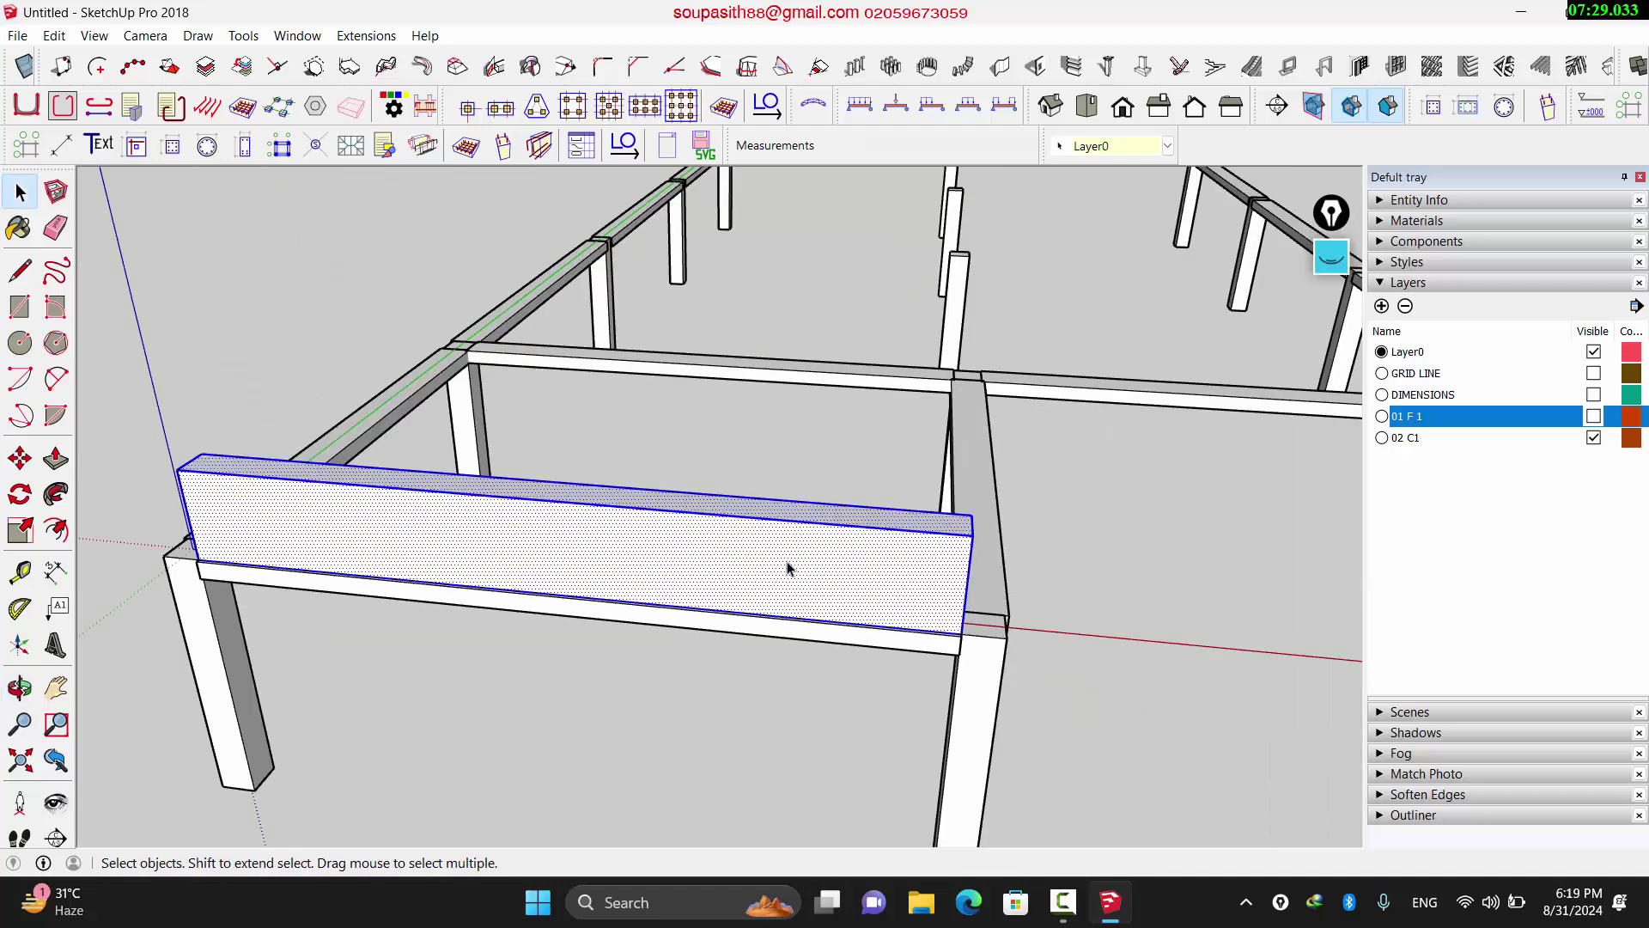
pyautogui.press('b')
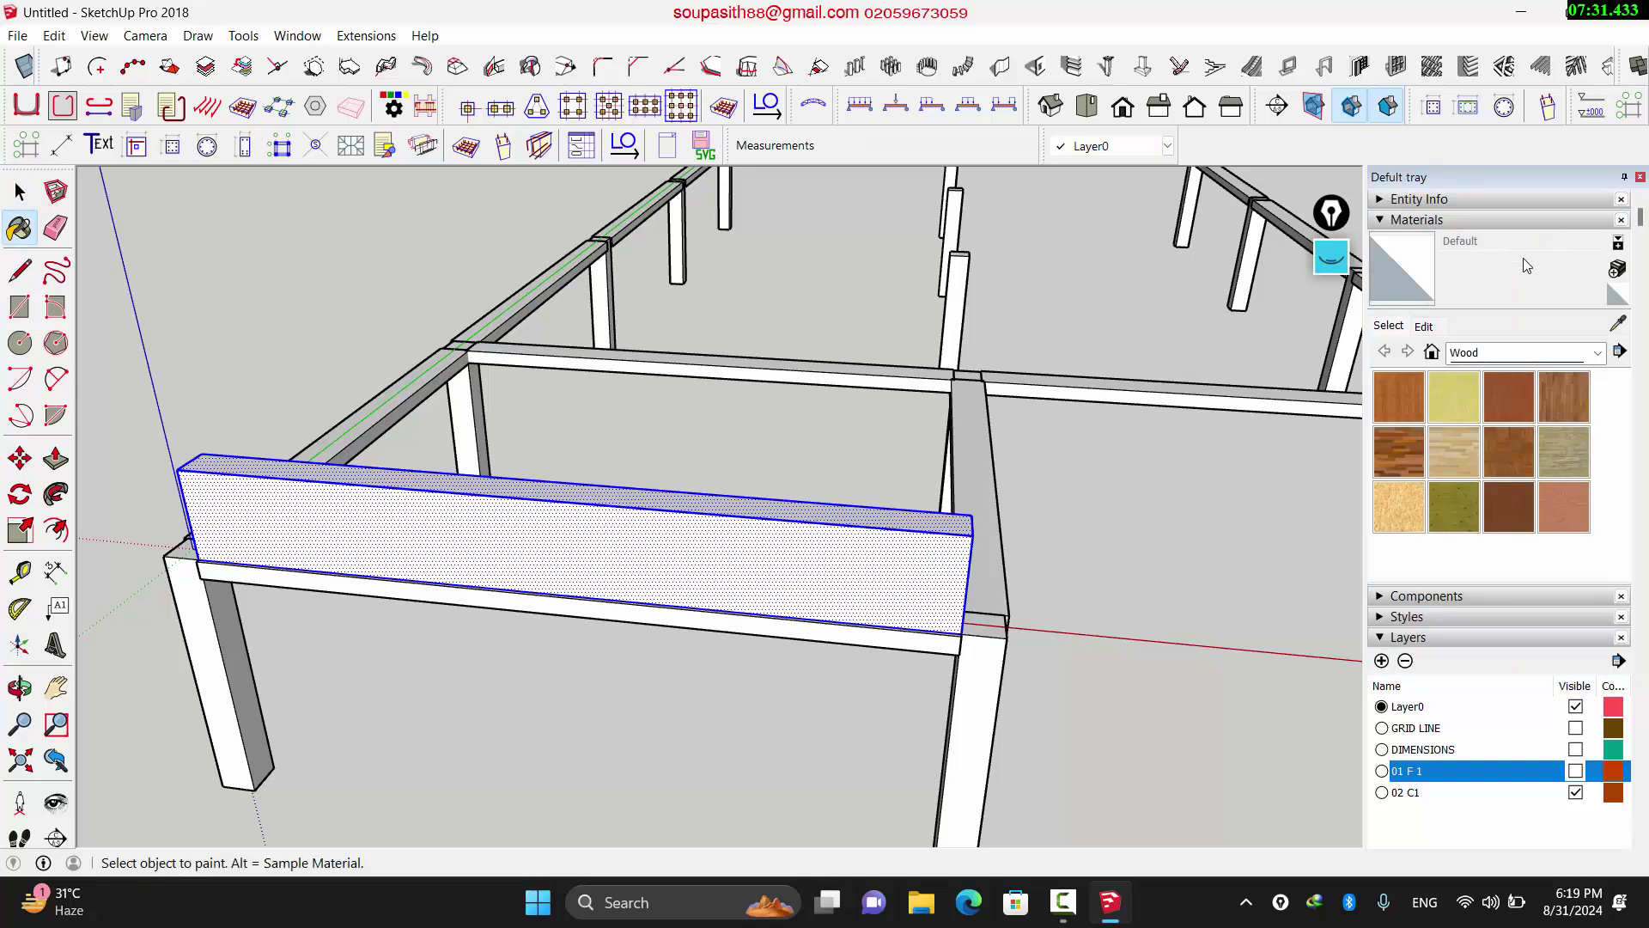
pyautogui.click(1599, 353)
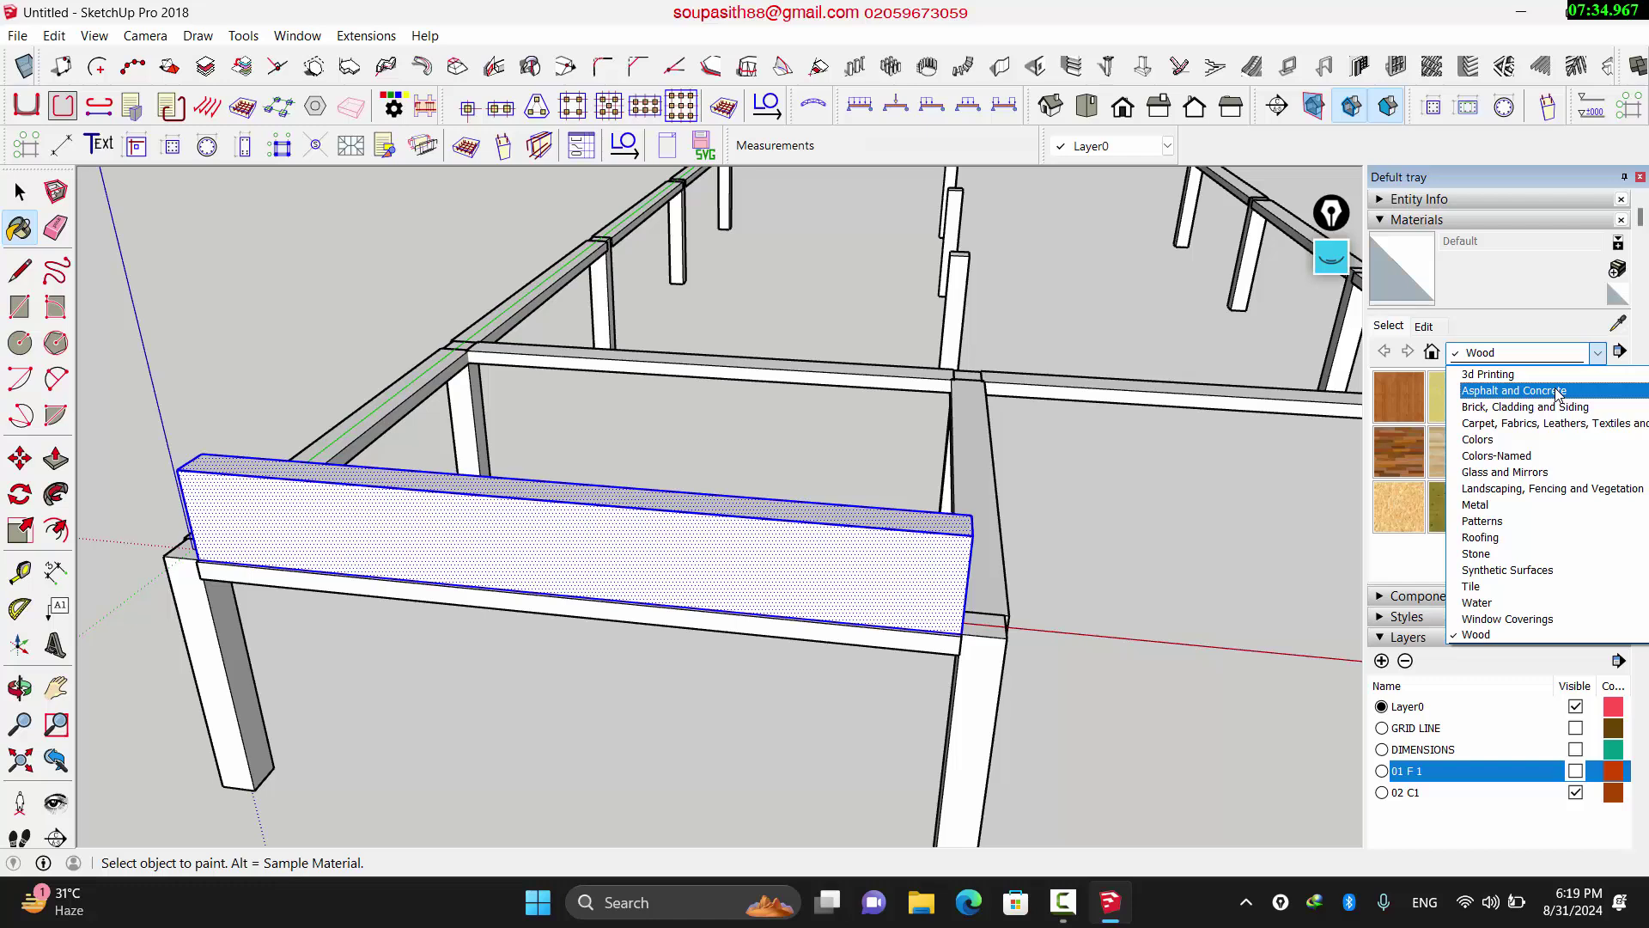
pyautogui.click(1559, 392)
pyautogui.click(1596, 353)
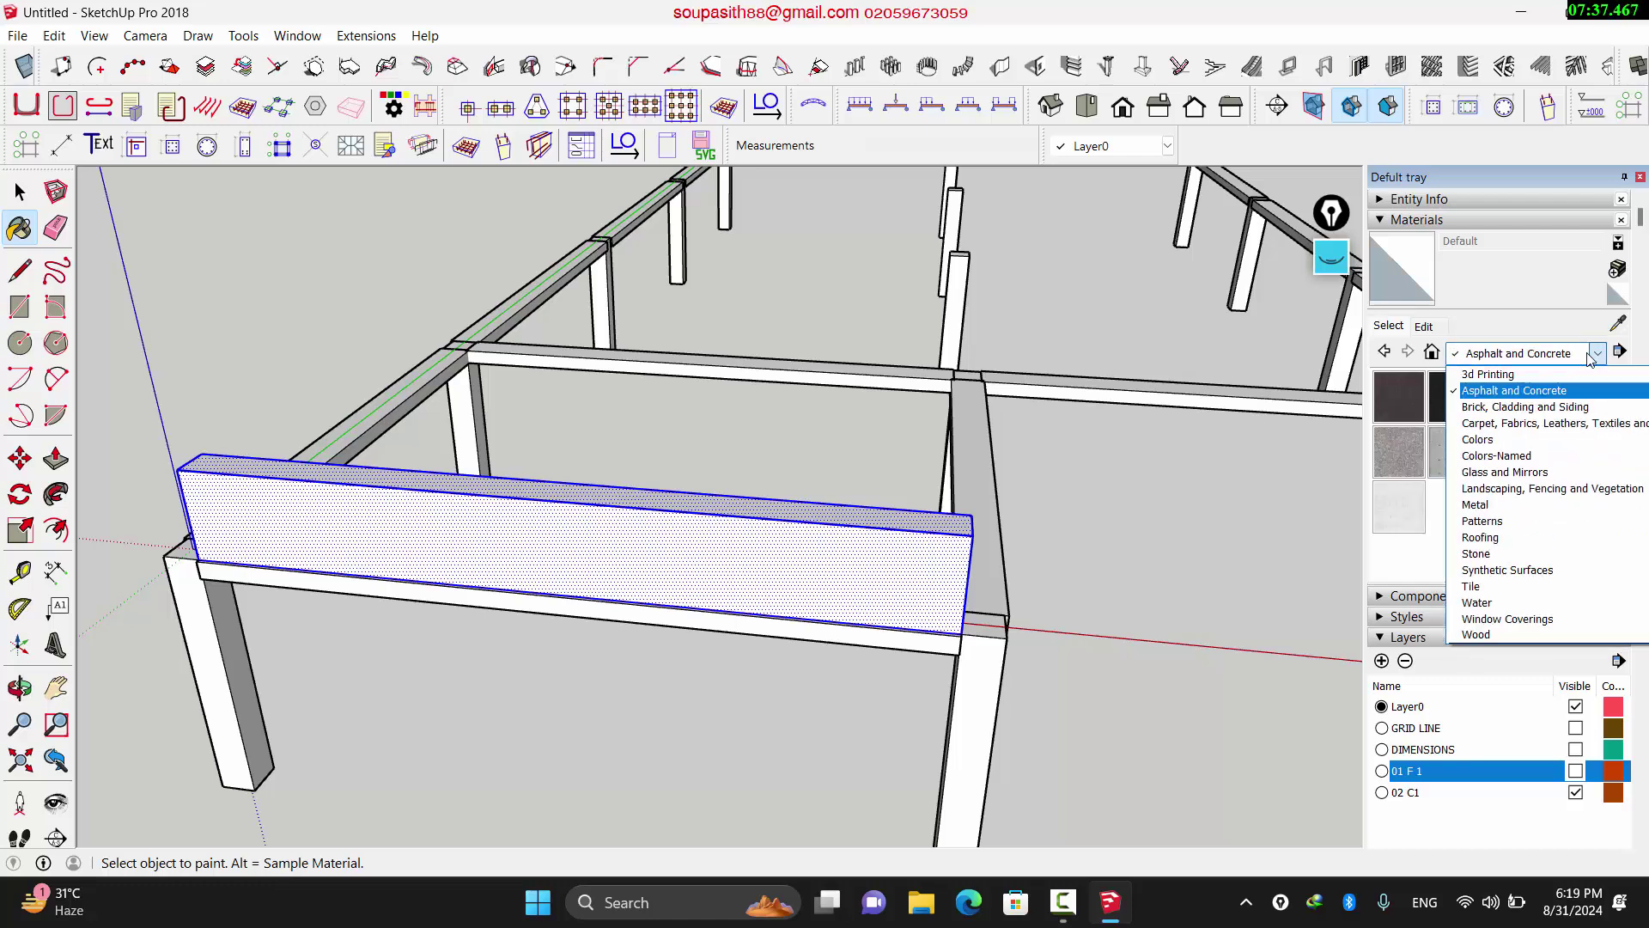
pyautogui.click(1551, 407)
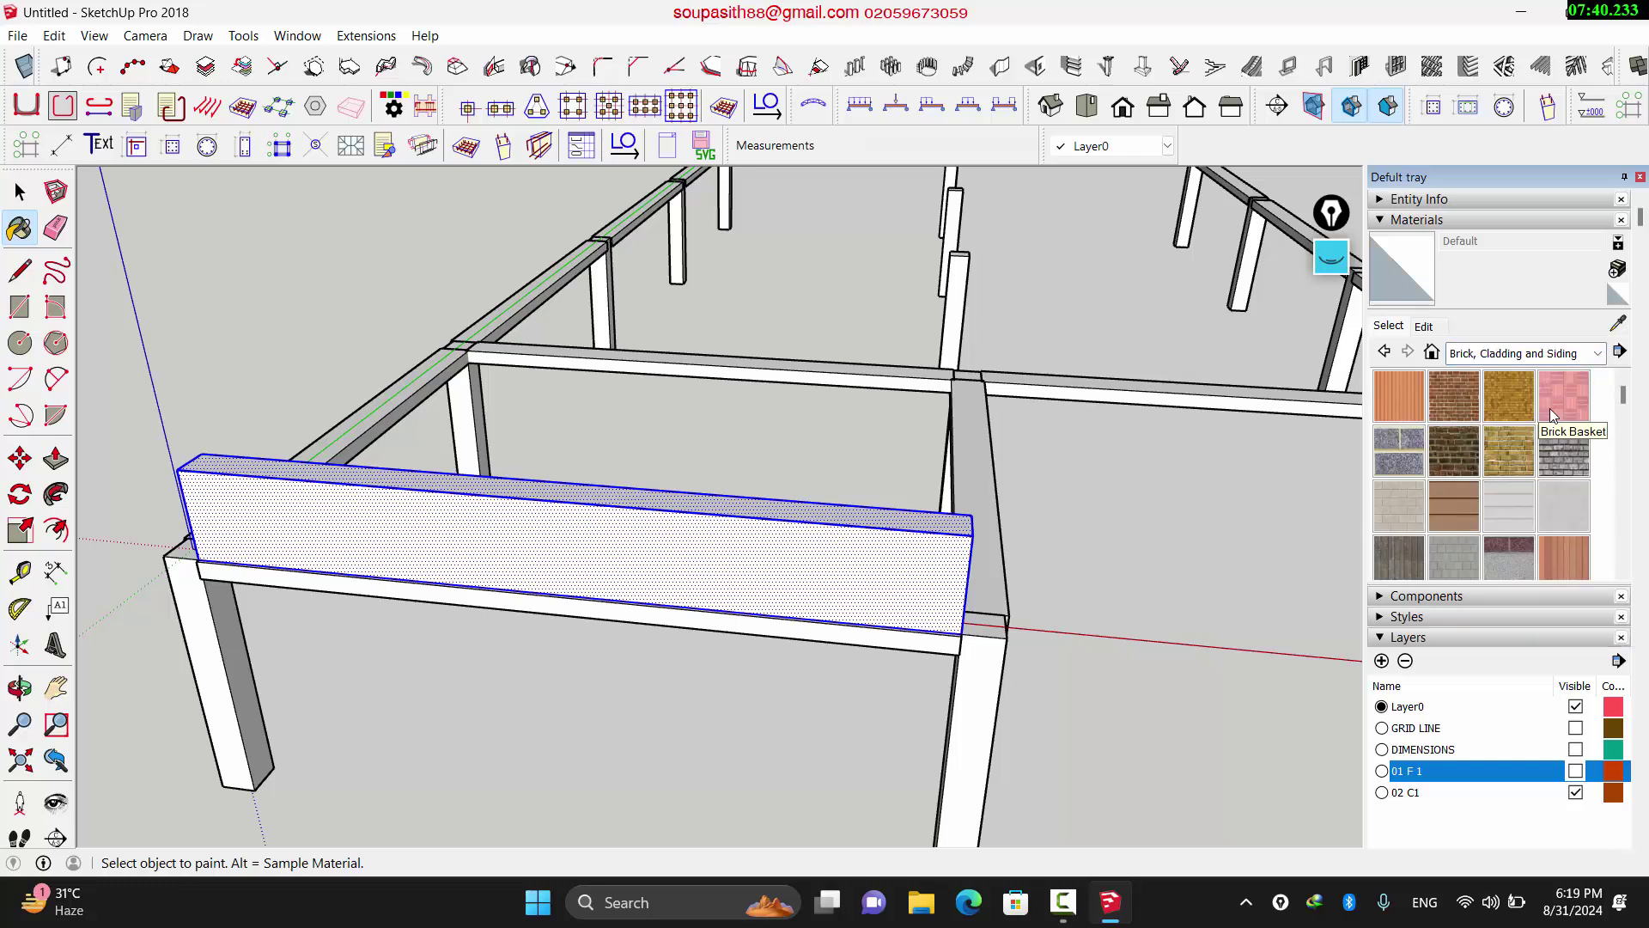
pyautogui.click(1461, 393)
pyautogui.click(863, 554)
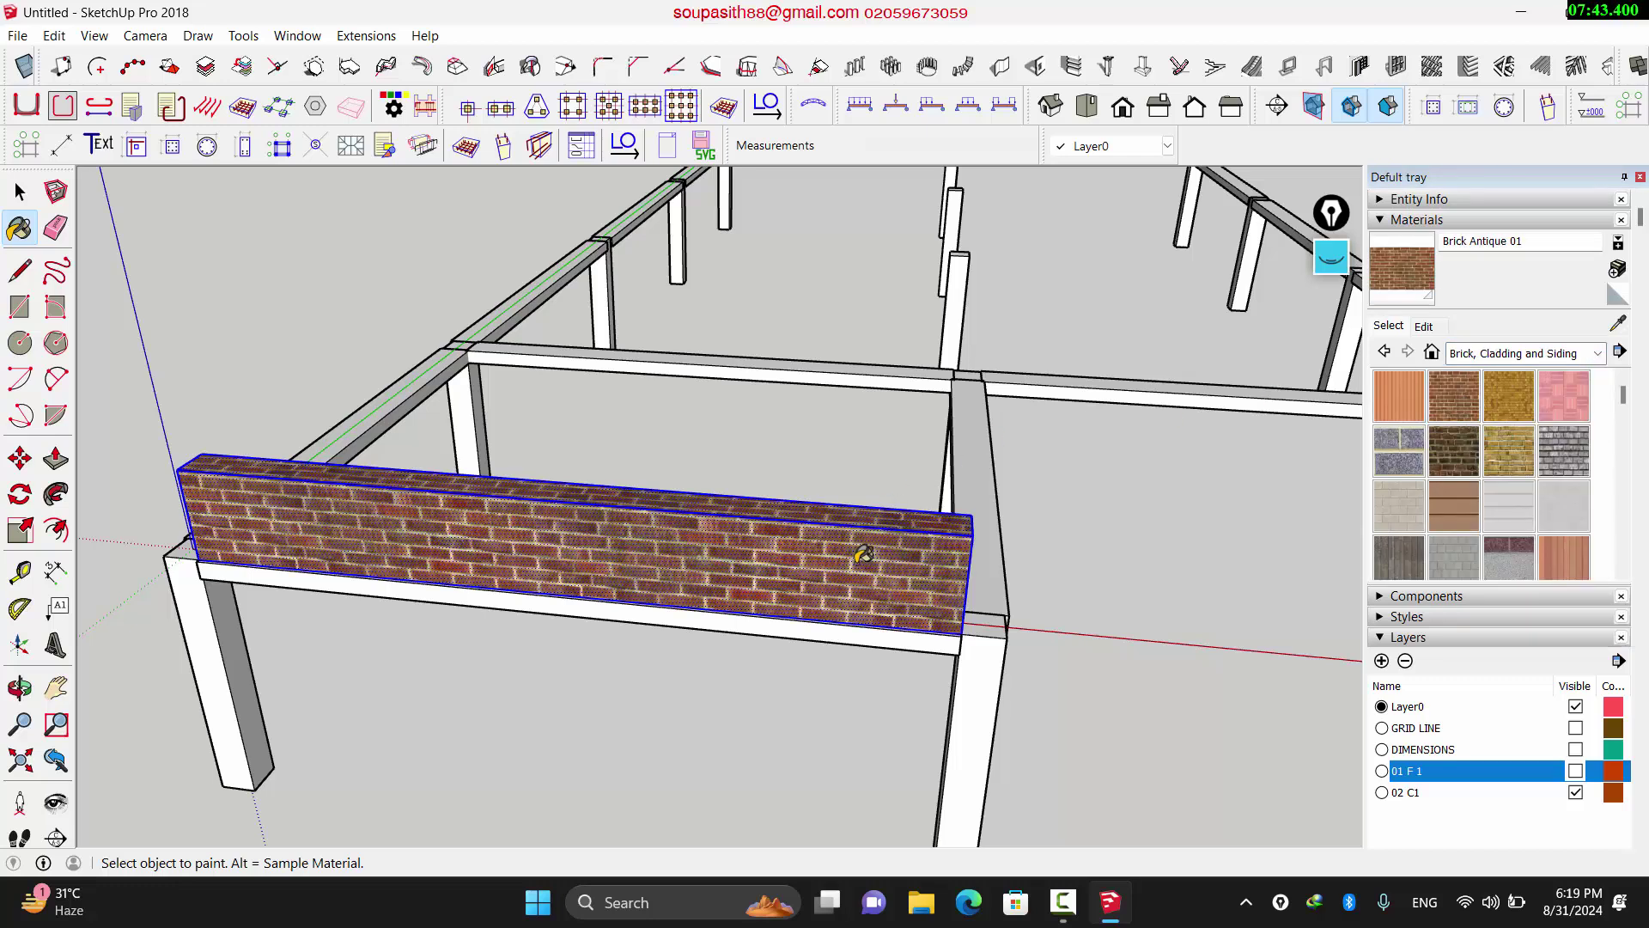
pyautogui.press('space')
pyautogui.click(260, 311)
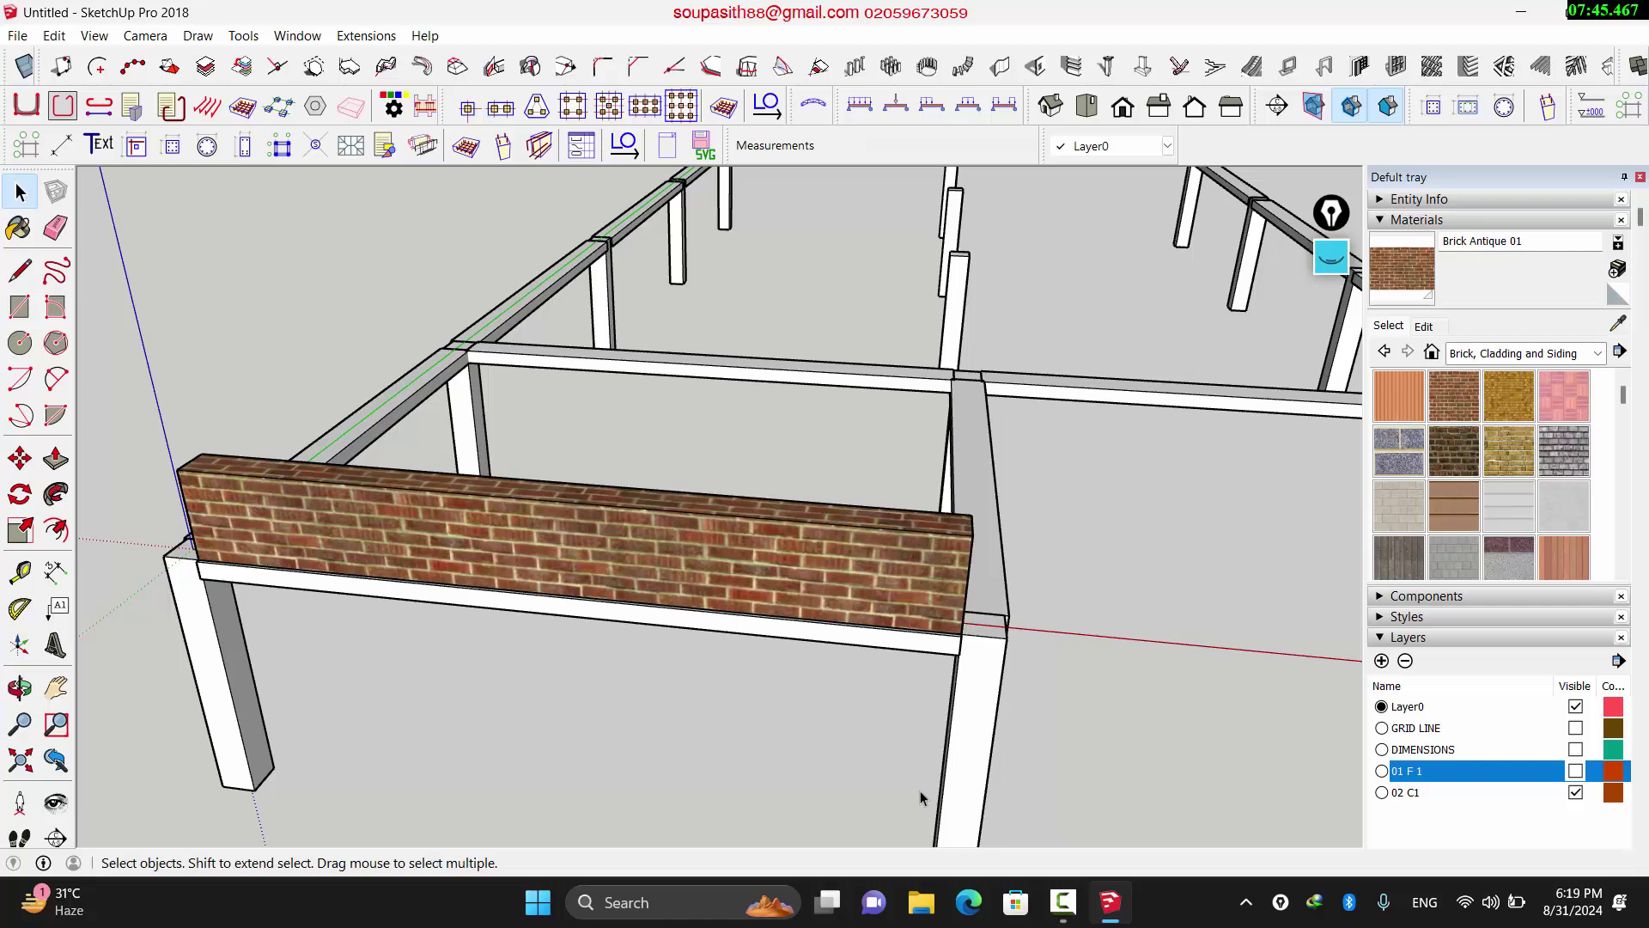
# Step: Make the entire brick block on the front beam a component named wall 20
pyautogui.click(880, 559)
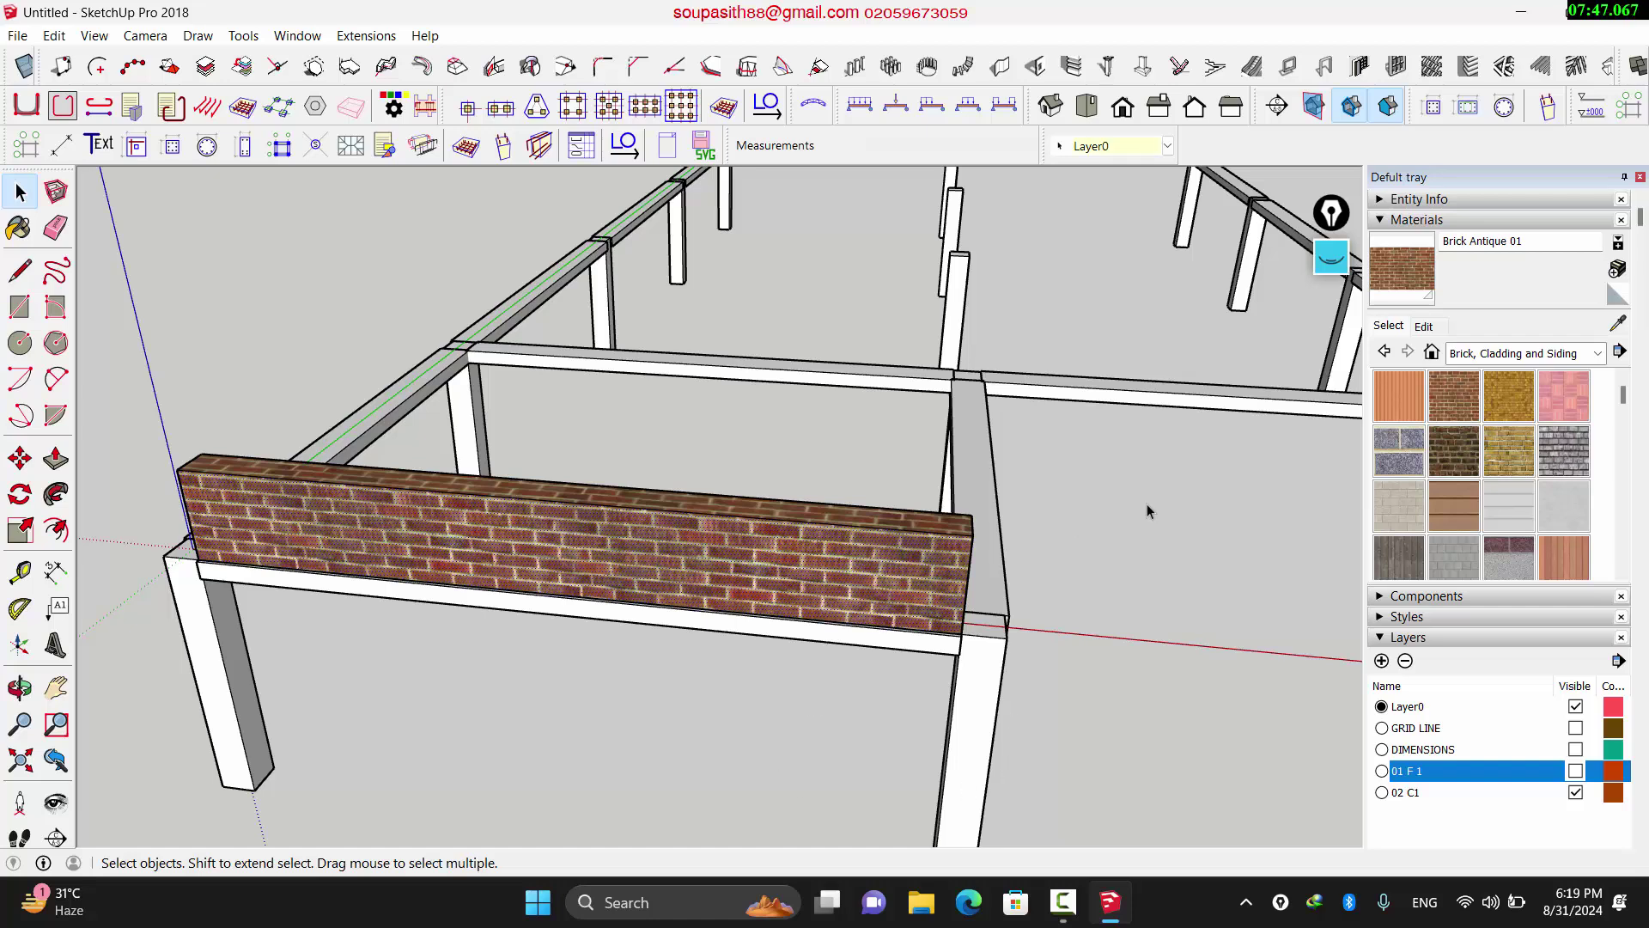
pyautogui.tripleClick(925, 563)
pyautogui.rightClick(703, 567)
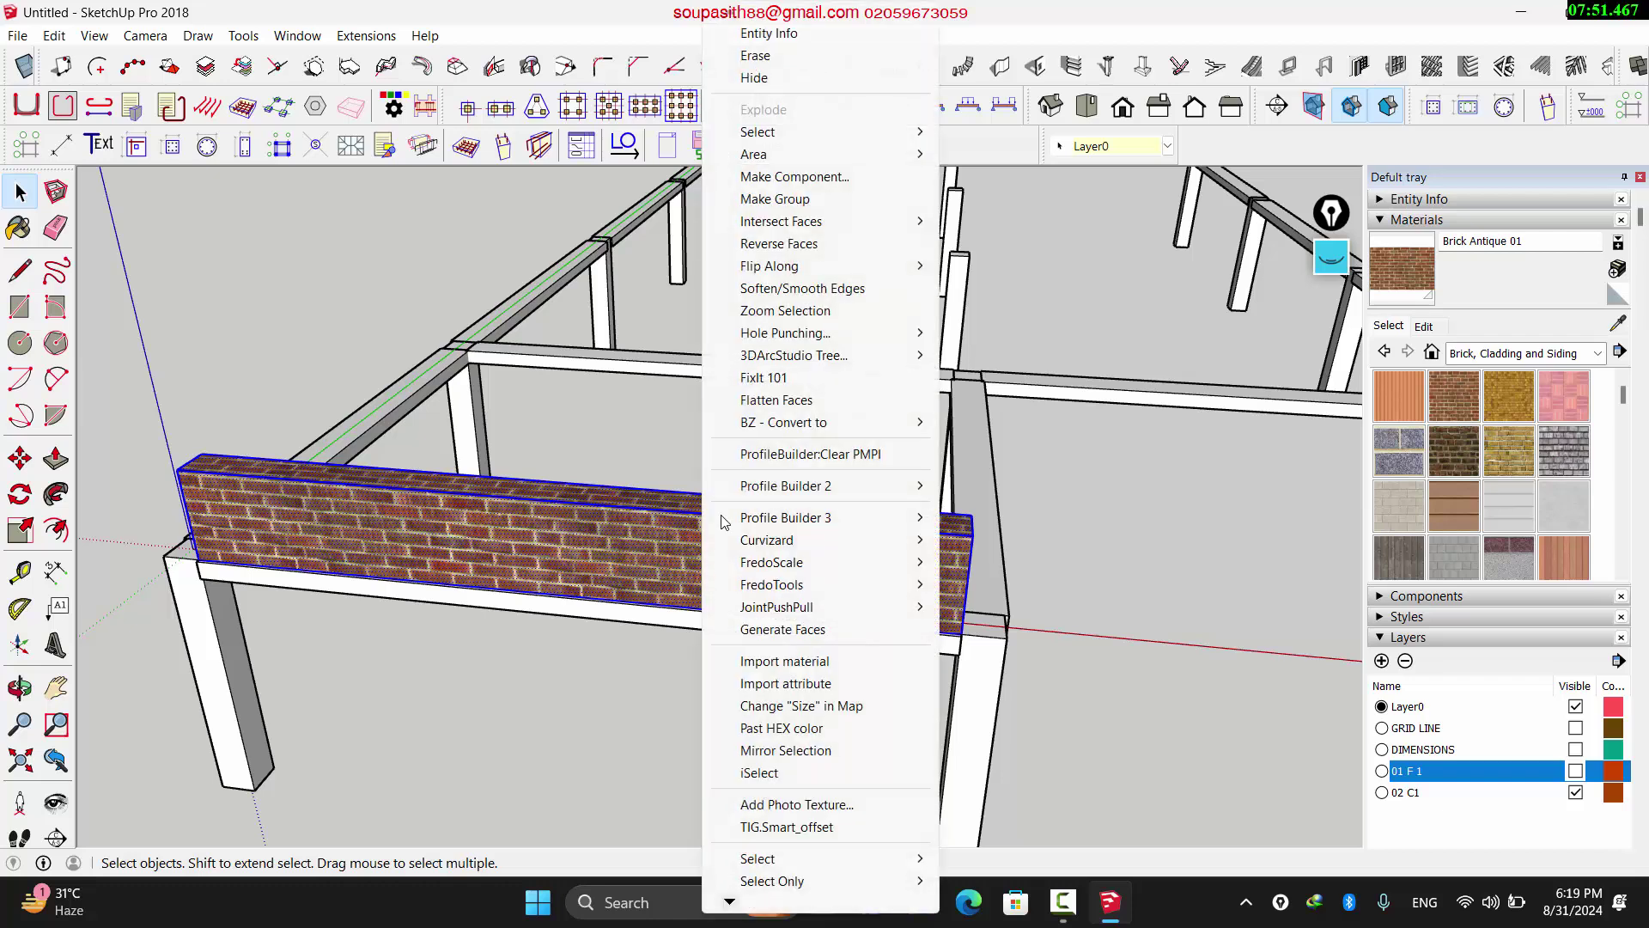
pyautogui.click(795, 177)
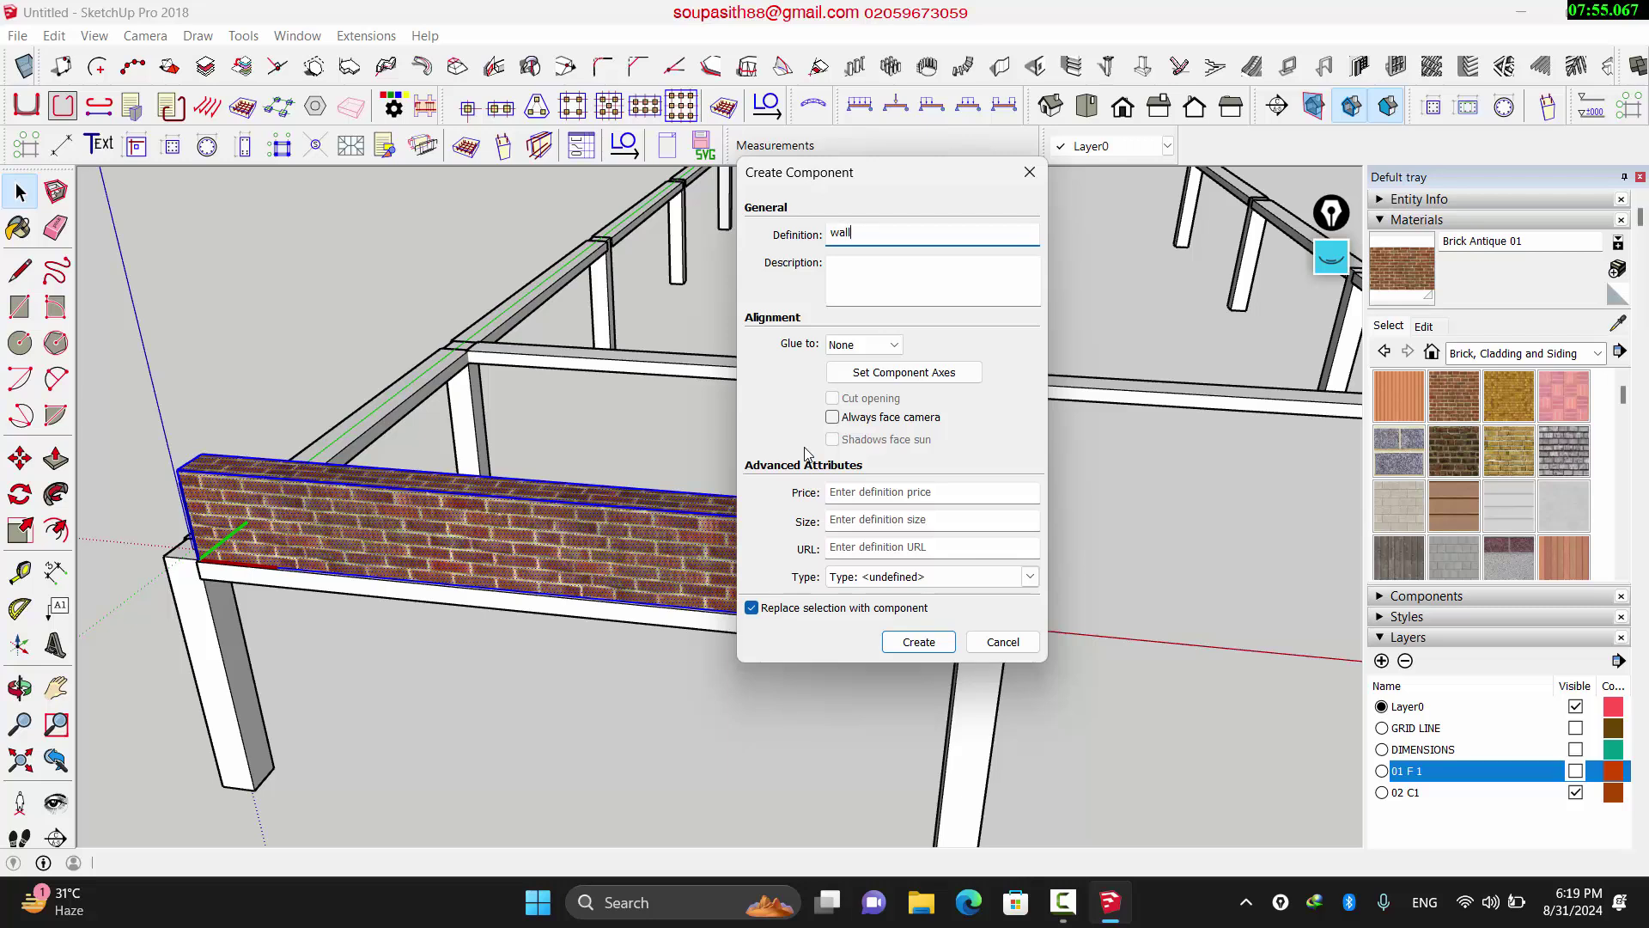
pyautogui.write('wall 20')
pyautogui.press('Return')
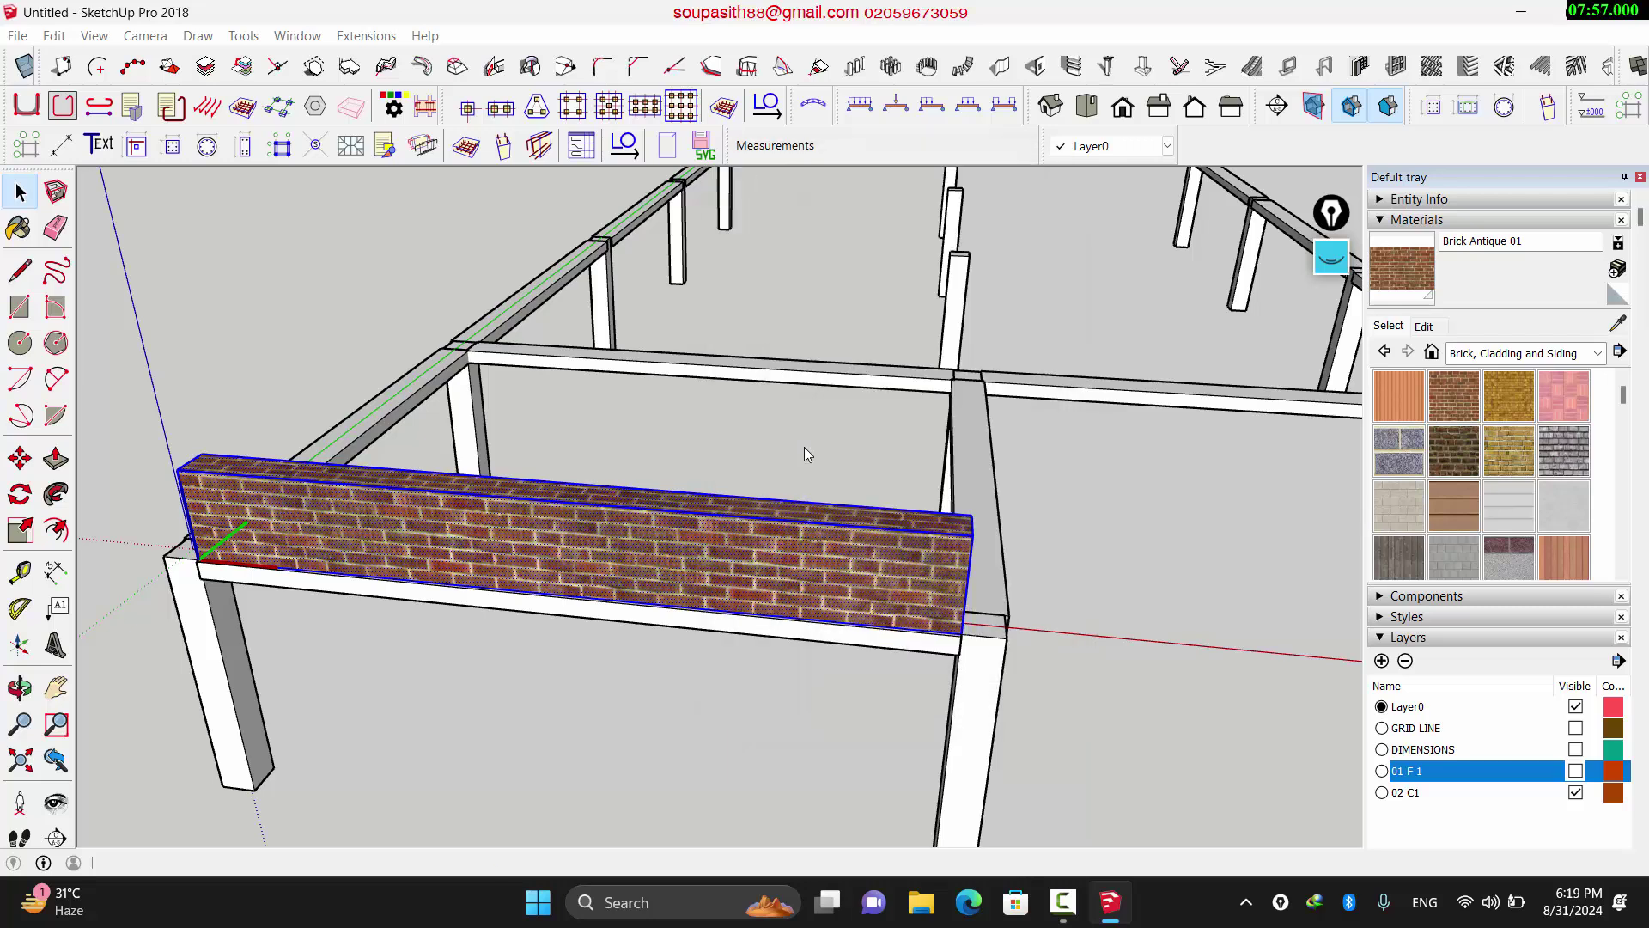
pyautogui.click(590, 694)
# Step: Copy the front brick wall 3.50 m along the green axis onto the parallel beam at the next column row
pyautogui.scroll(-5, 589, 694)
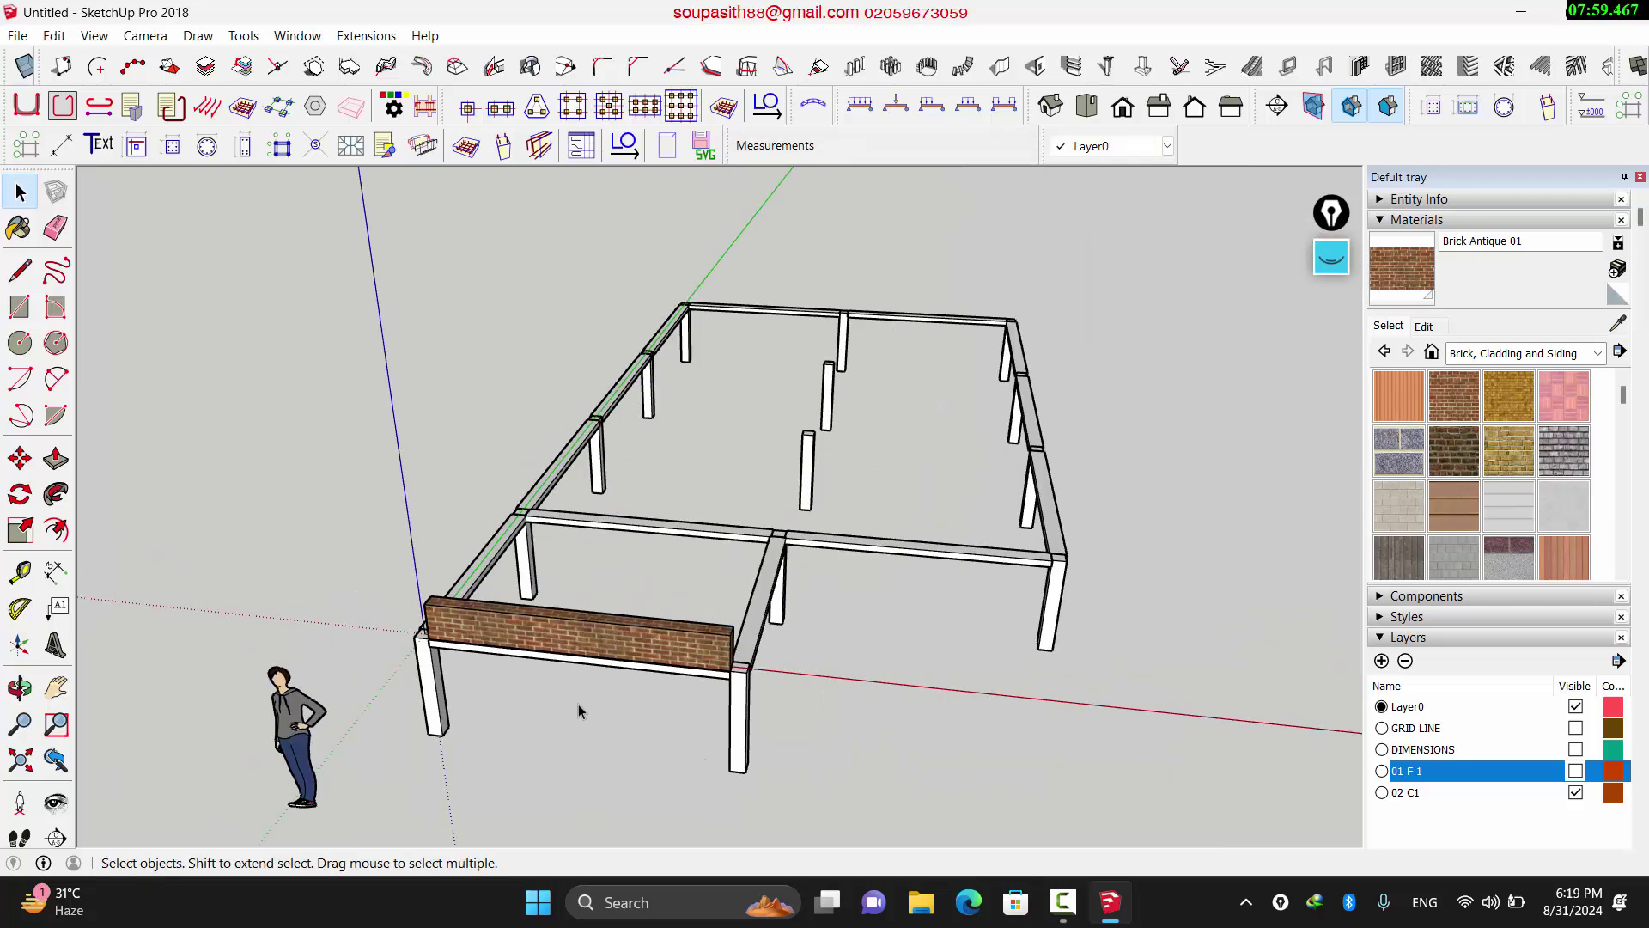
pyautogui.moveTo(579, 703); pyautogui.dragTo(299, 712, button='middle')
pyautogui.scroll(5, 302, 554)
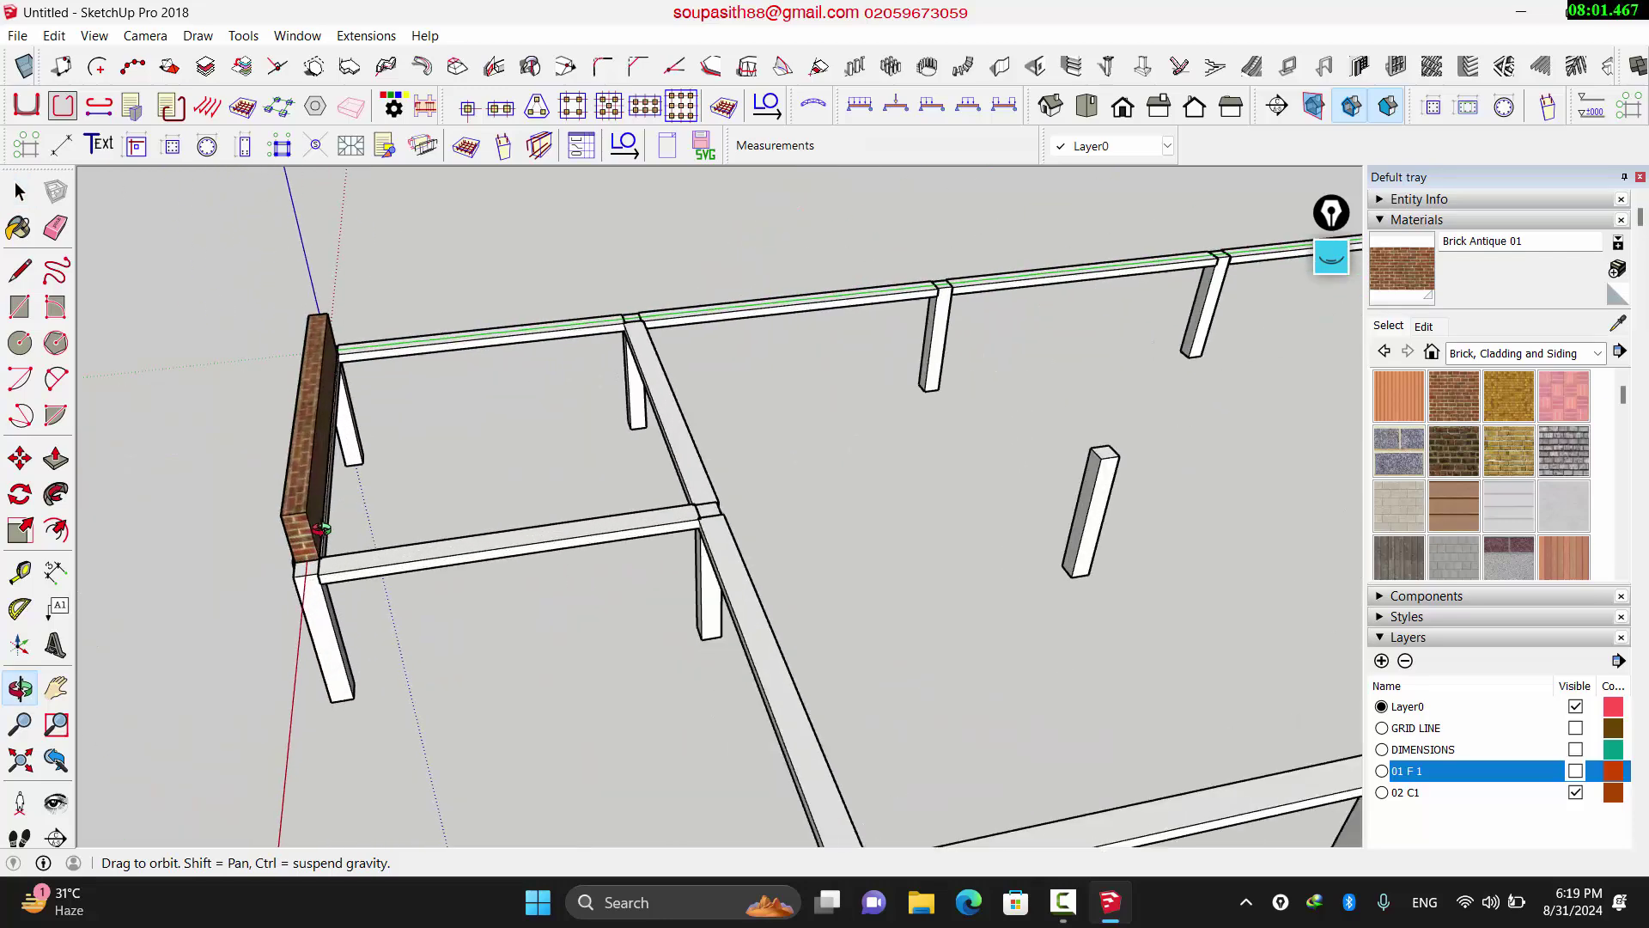
pyautogui.scroll(3, 302, 567)
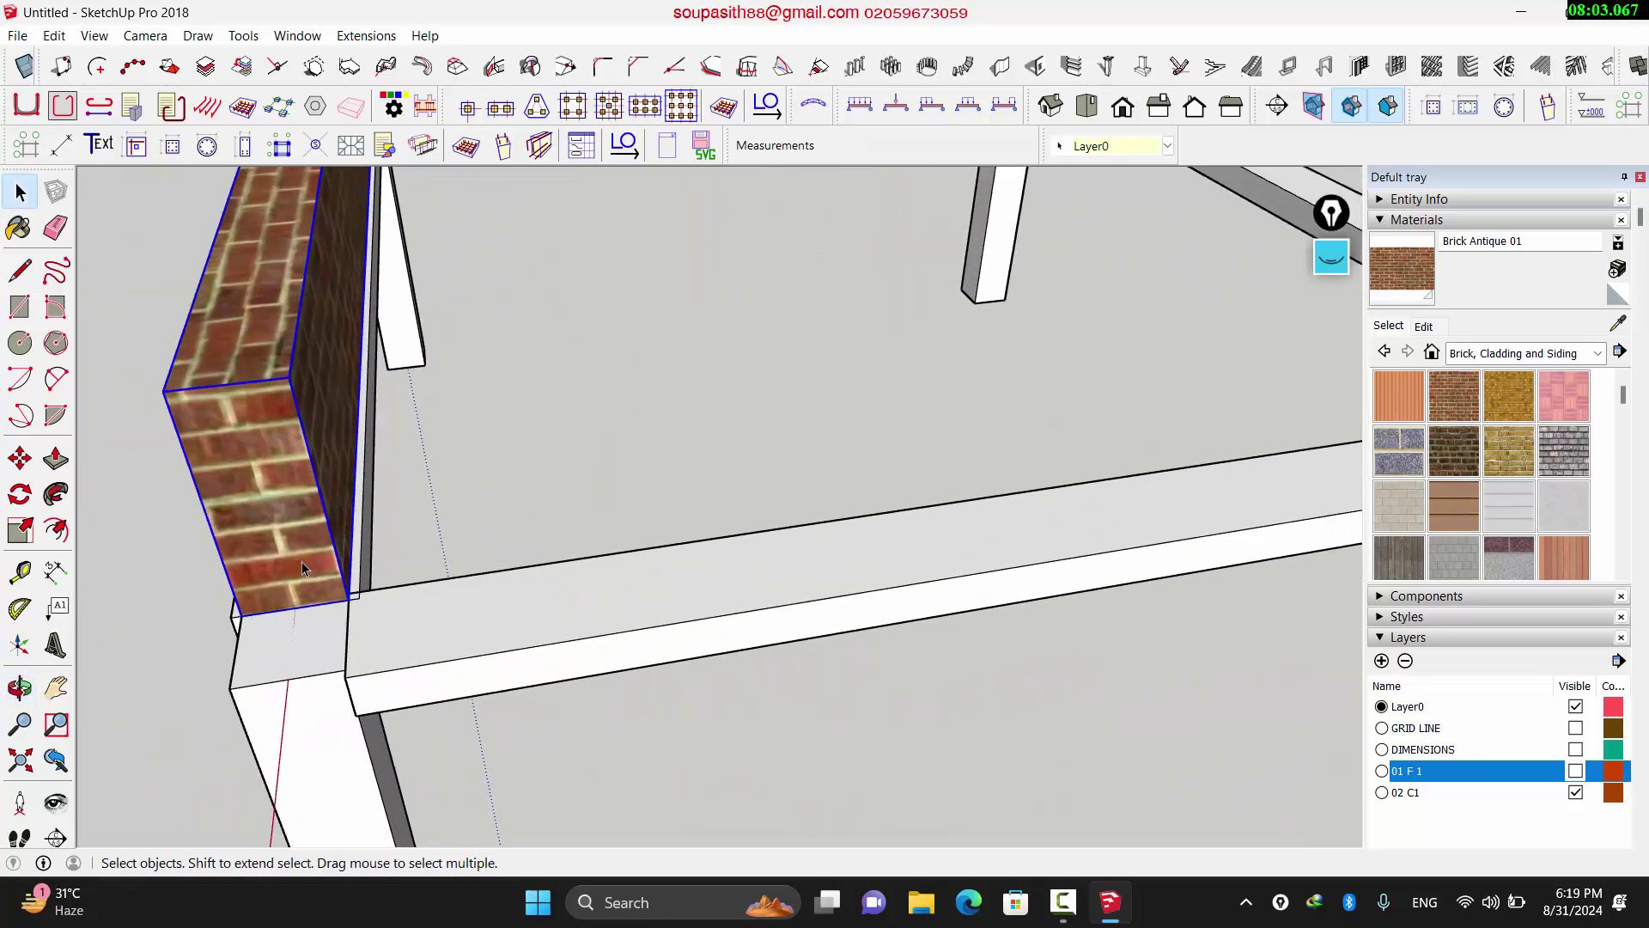
pyautogui.press('m')
pyautogui.scroll(2, 348, 599)
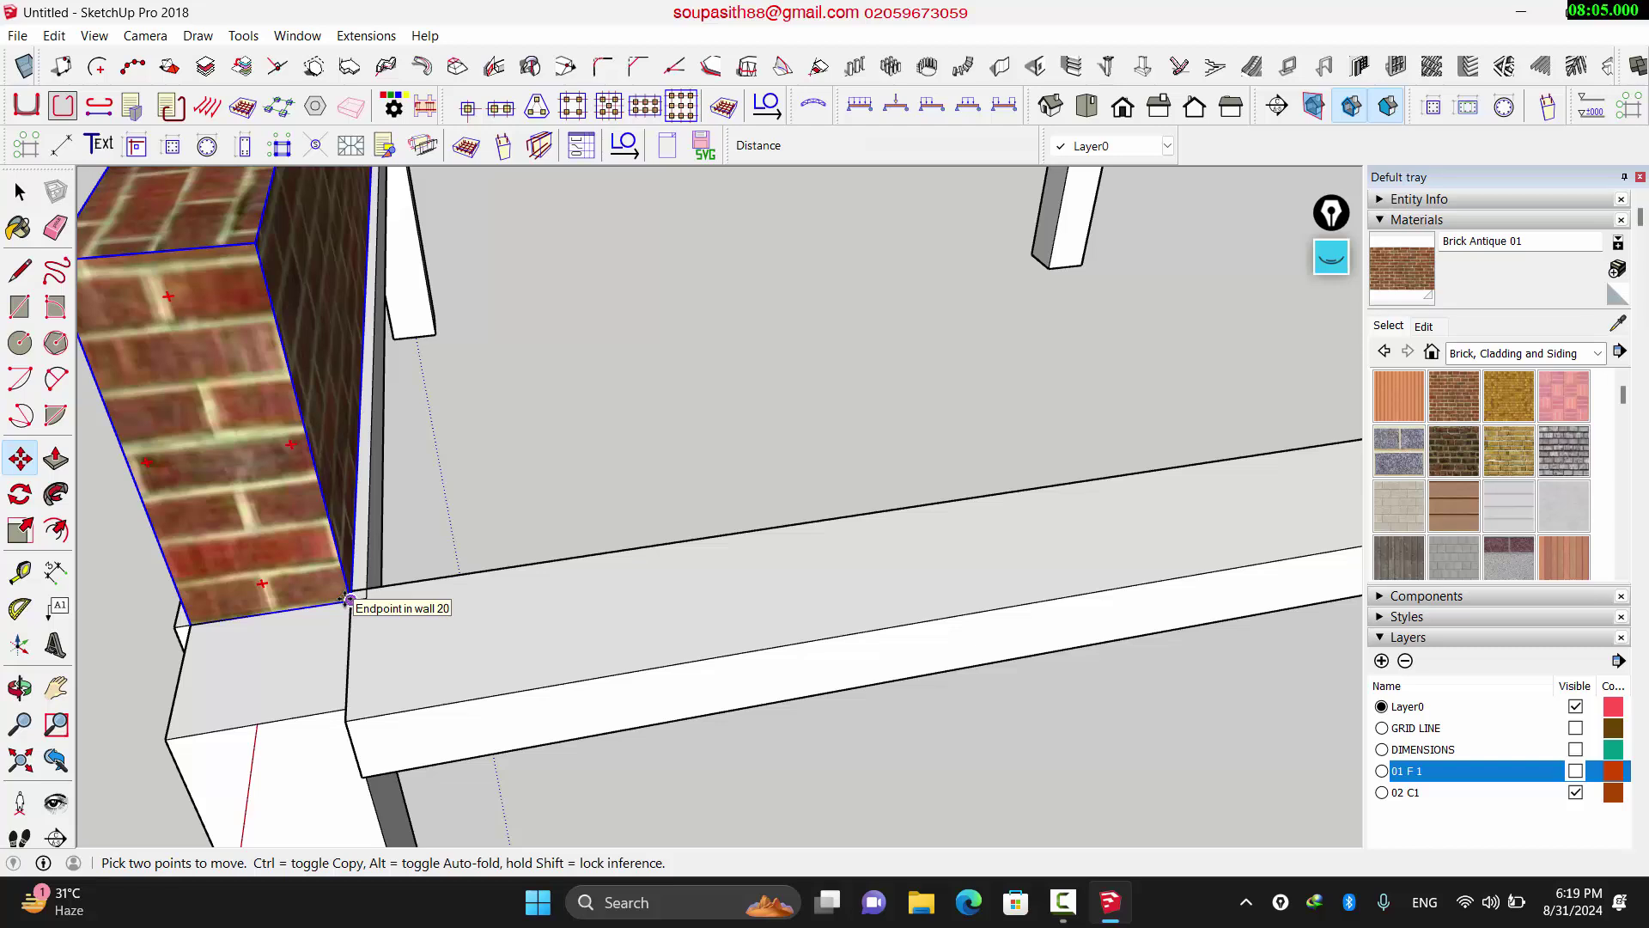
pyautogui.click(349, 599)
pyautogui.press('ctrl')
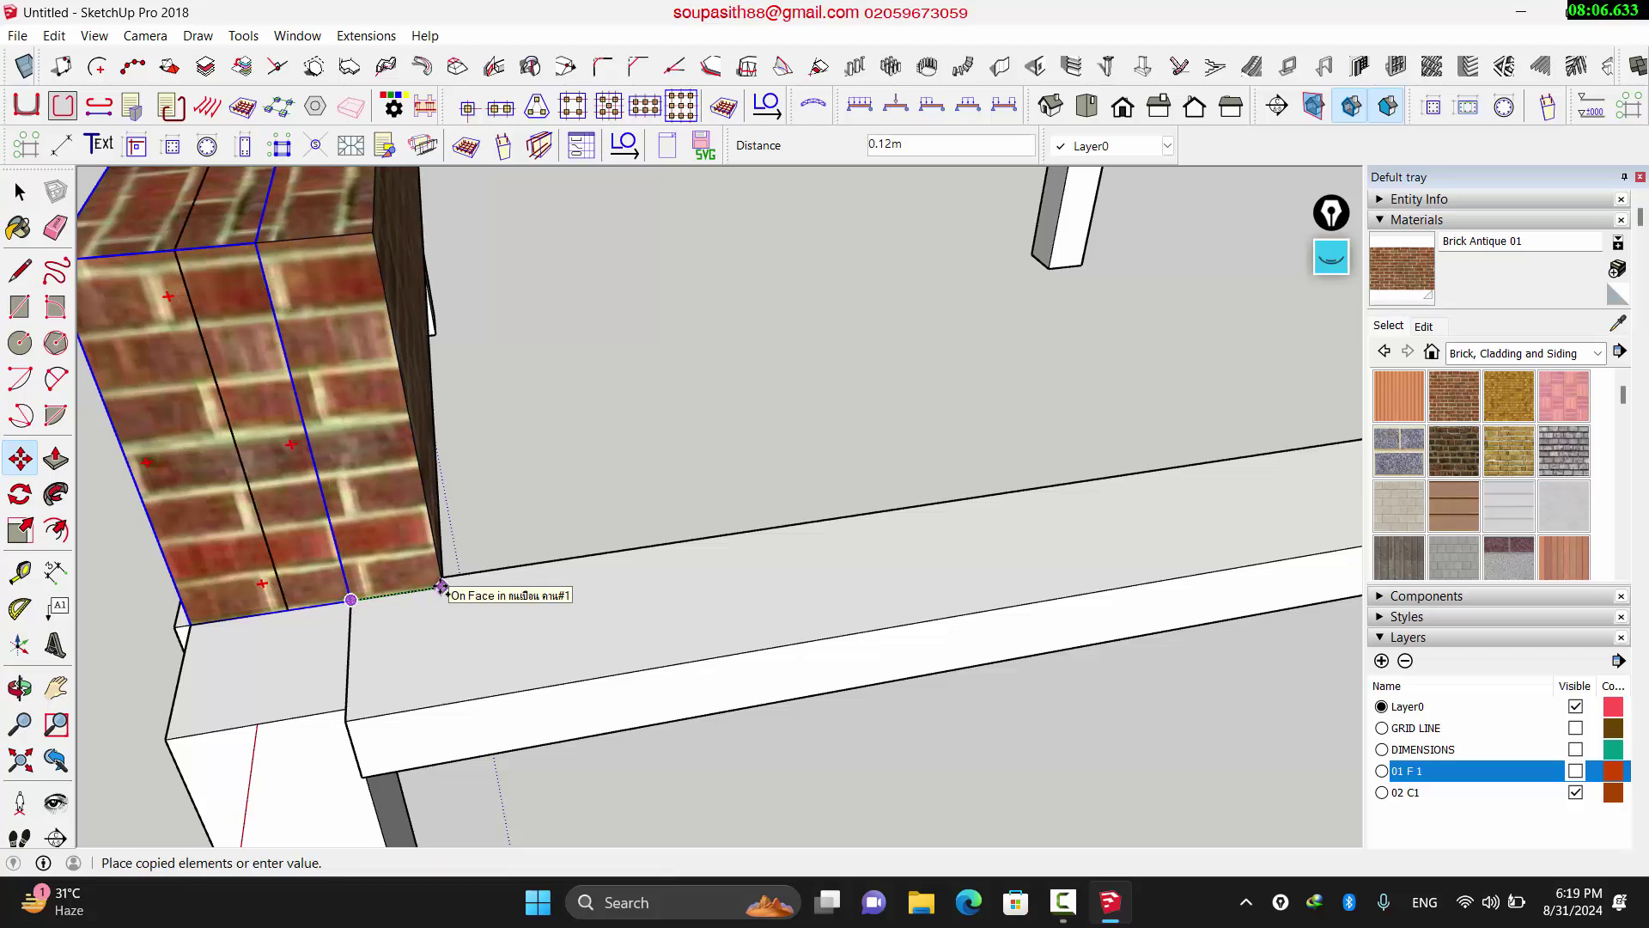
pyautogui.scroll(-8, 678, 560)
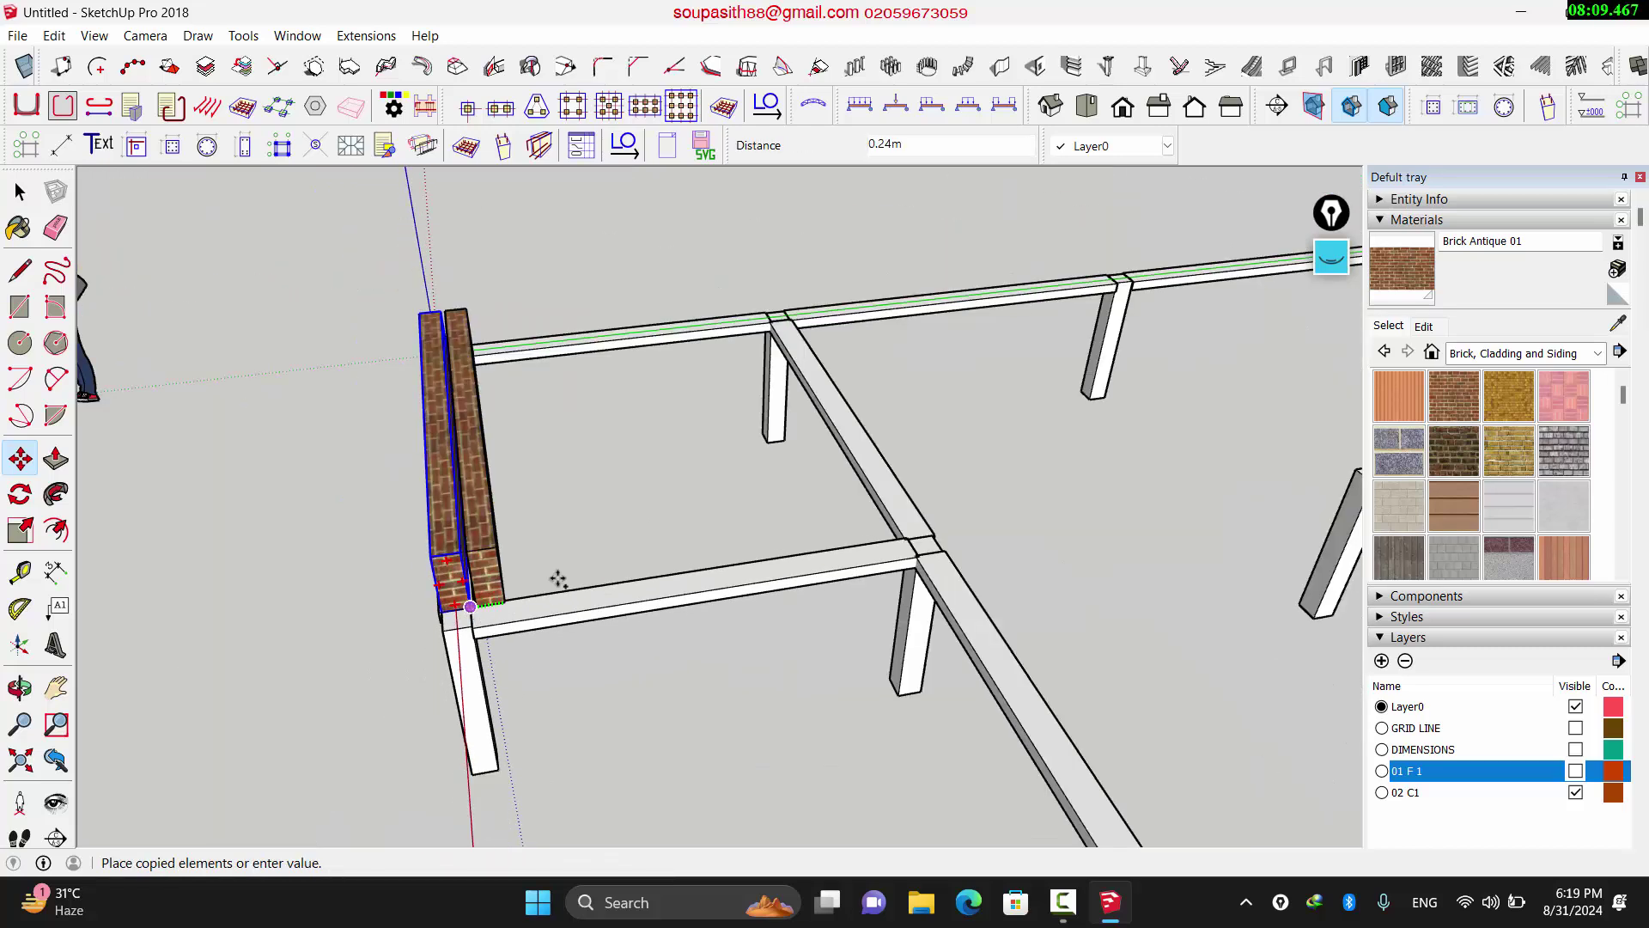
pyautogui.scroll(3, 838, 554)
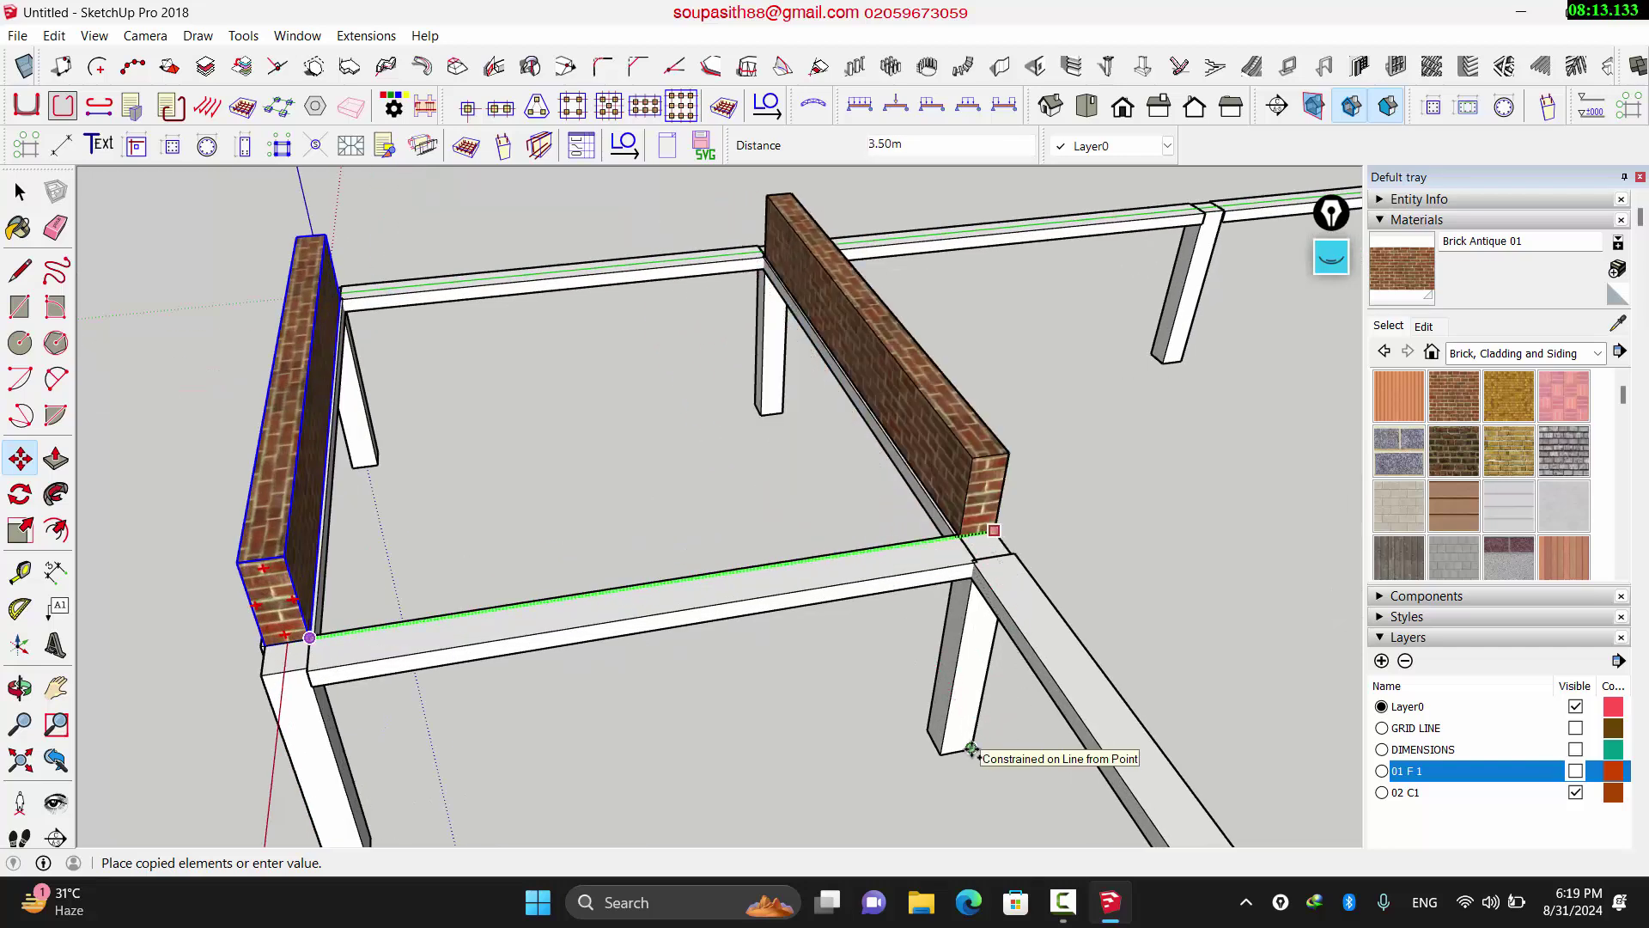
pyautogui.click(971, 749)
pyautogui.scroll(-4, 438, 483)
pyautogui.press('space')
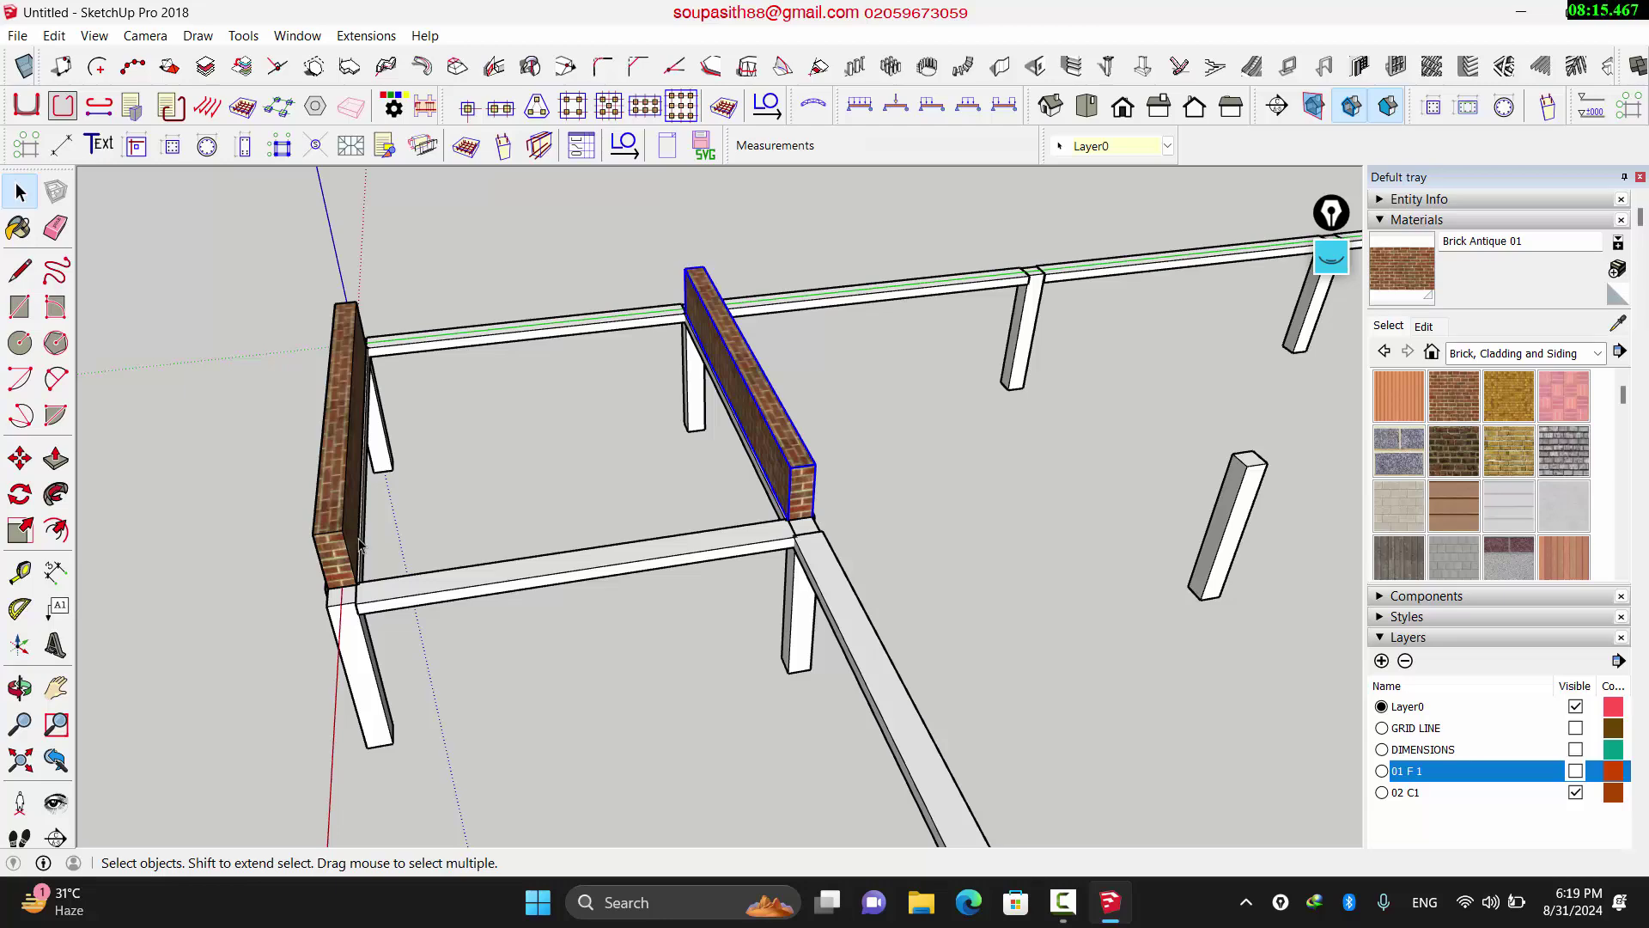
# Step: Rotate a copy of the front brick wall 90 degrees about its inner top end corner, onto the green-axis beam
pyautogui.moveTo(359, 544); pyautogui.dragTo(292, 614, button='middle')
pyautogui.scroll(3, 320, 568)
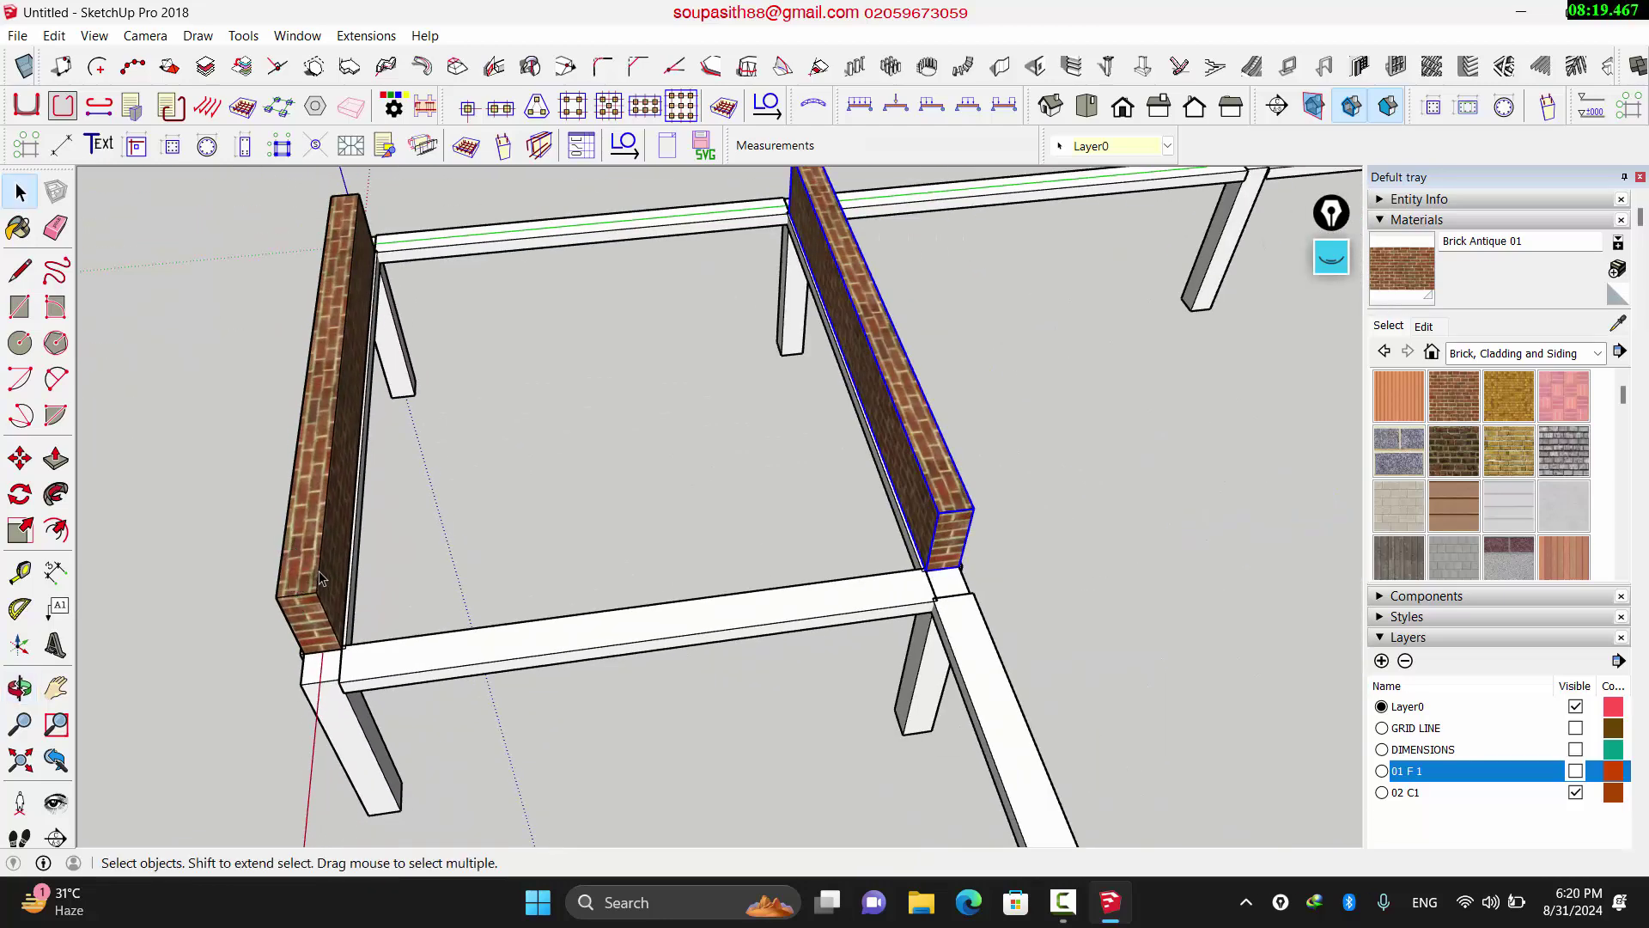
pyautogui.click(319, 577)
pyautogui.scroll(2, 296, 599)
pyautogui.press('q')
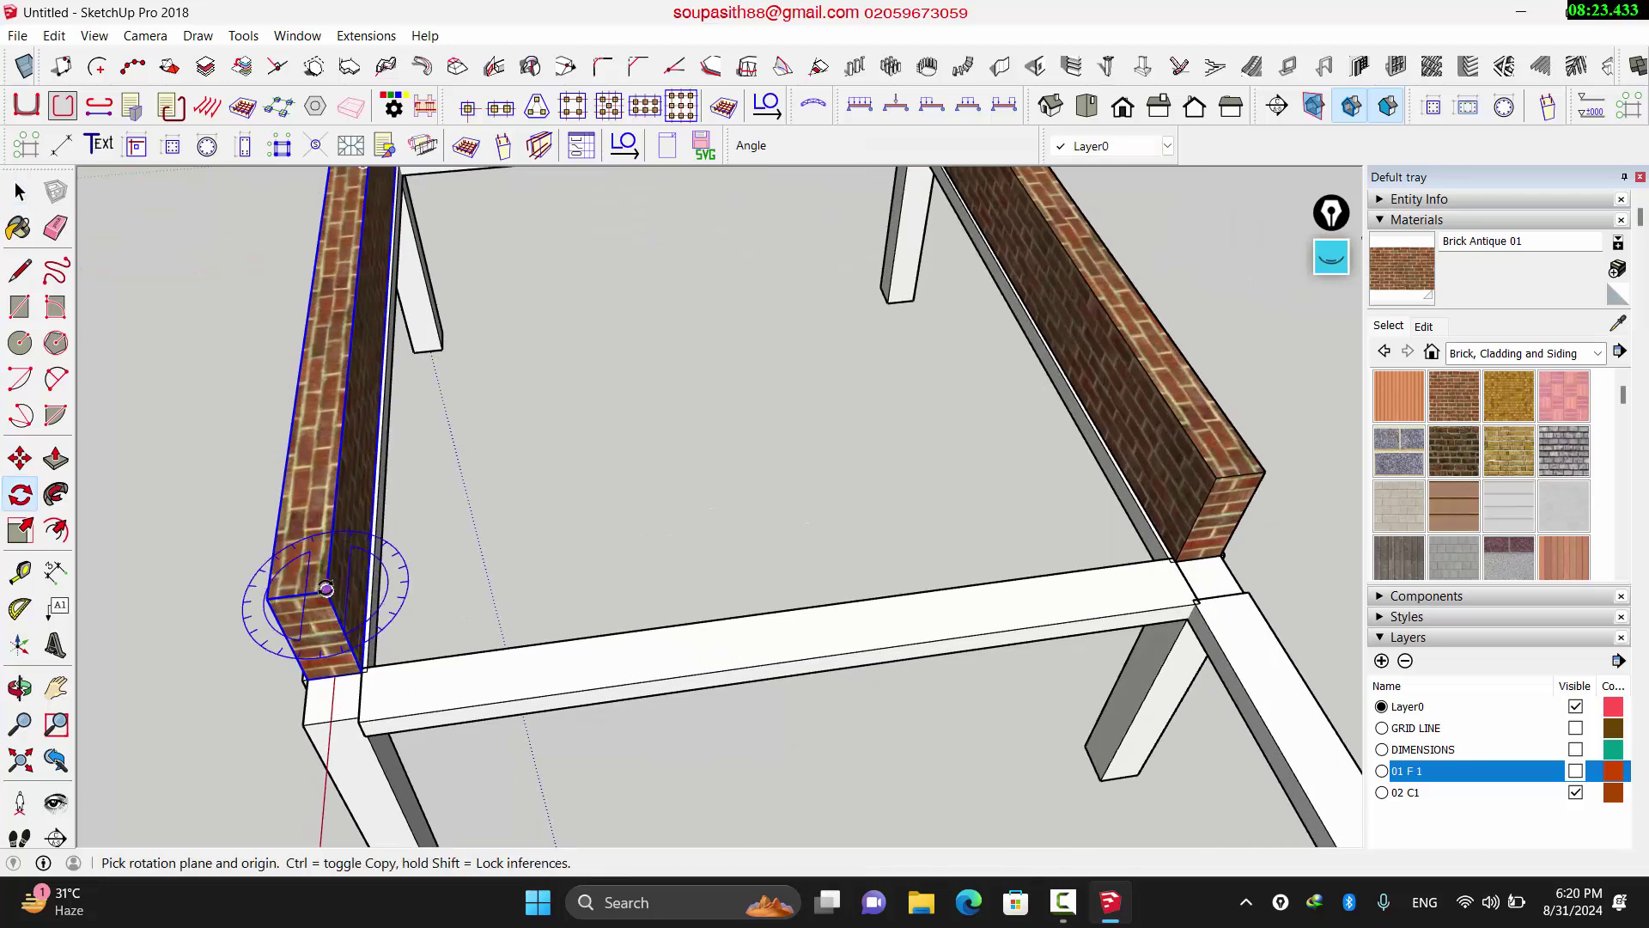
pyautogui.click(325, 589)
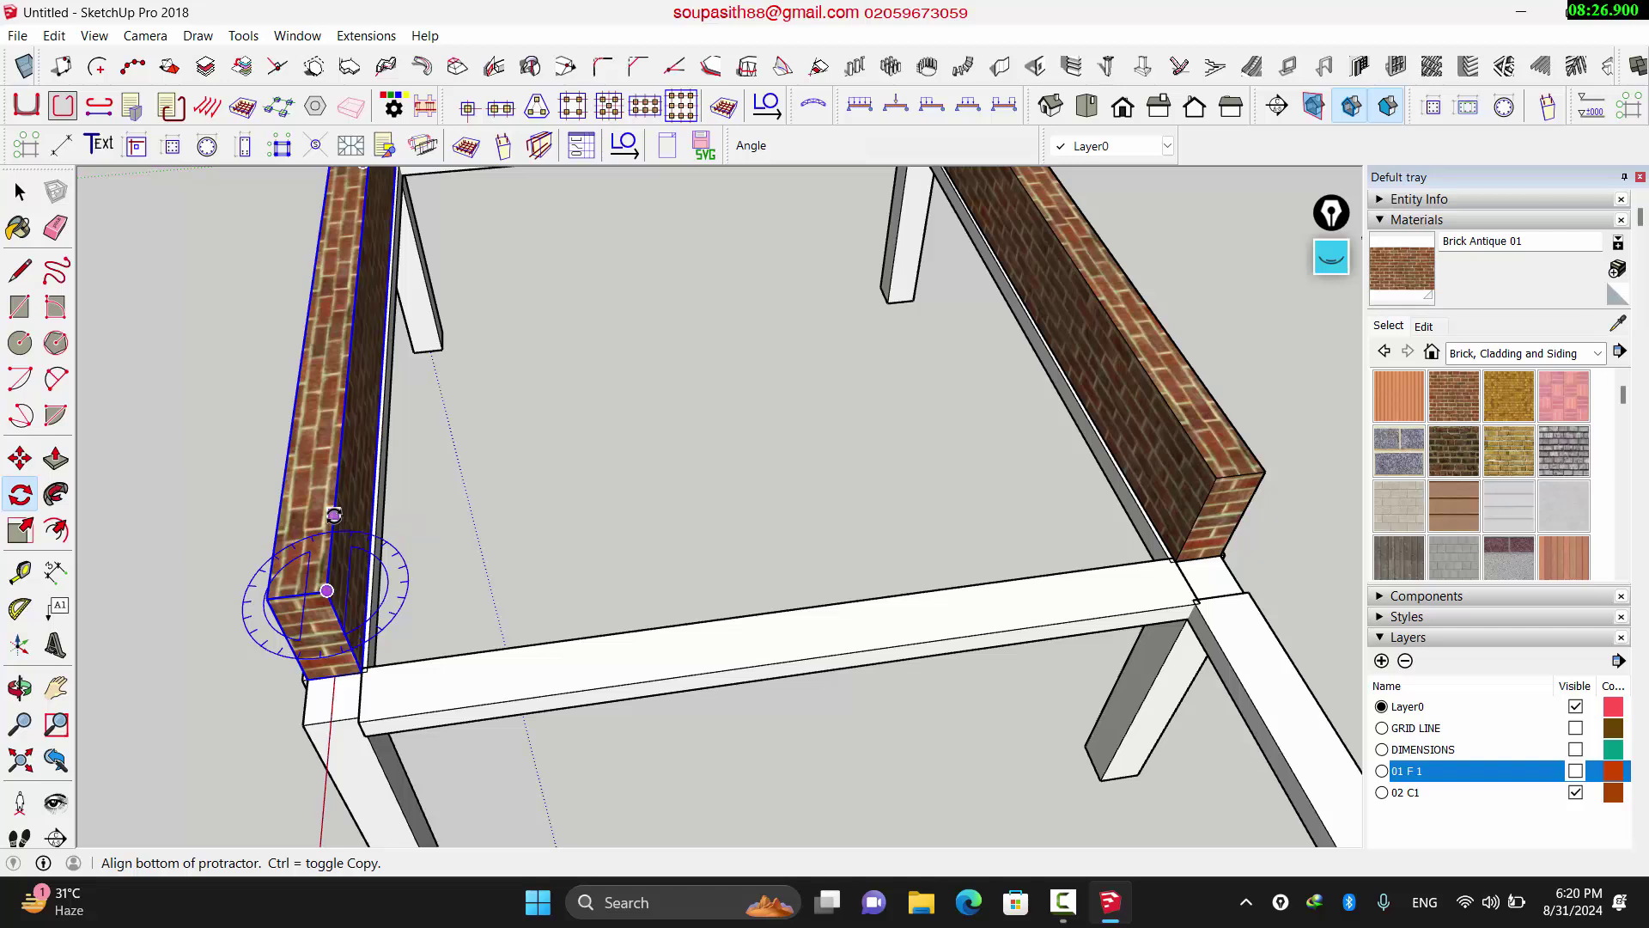
pyautogui.click(335, 513)
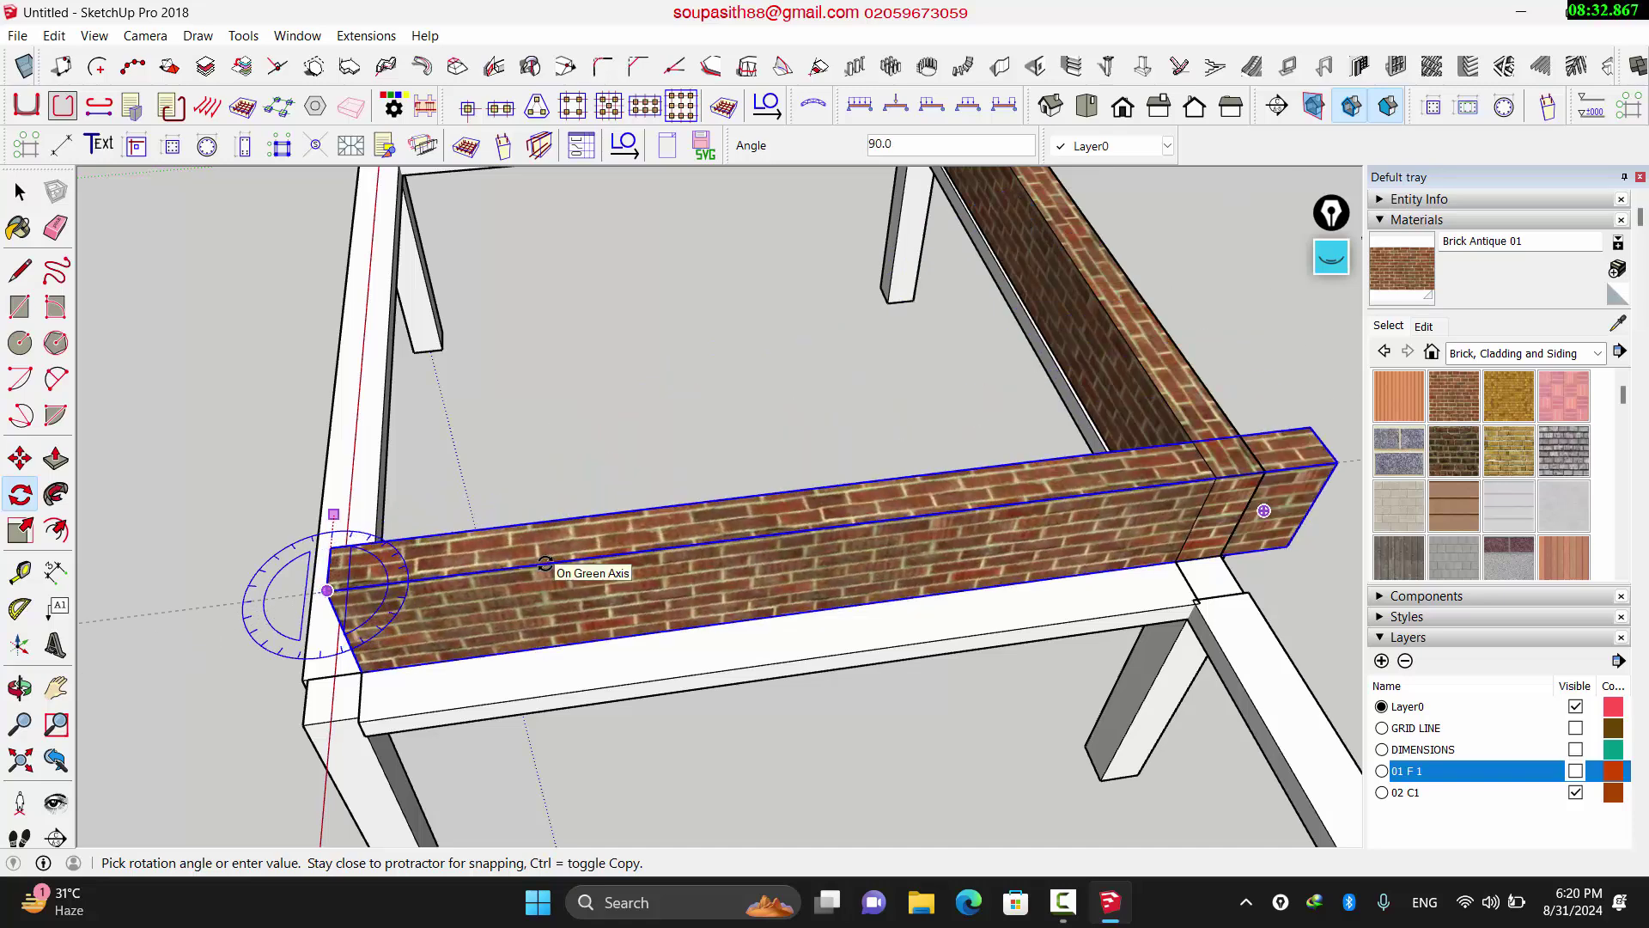
pyautogui.press('ctrl')
pyautogui.click(545, 563)
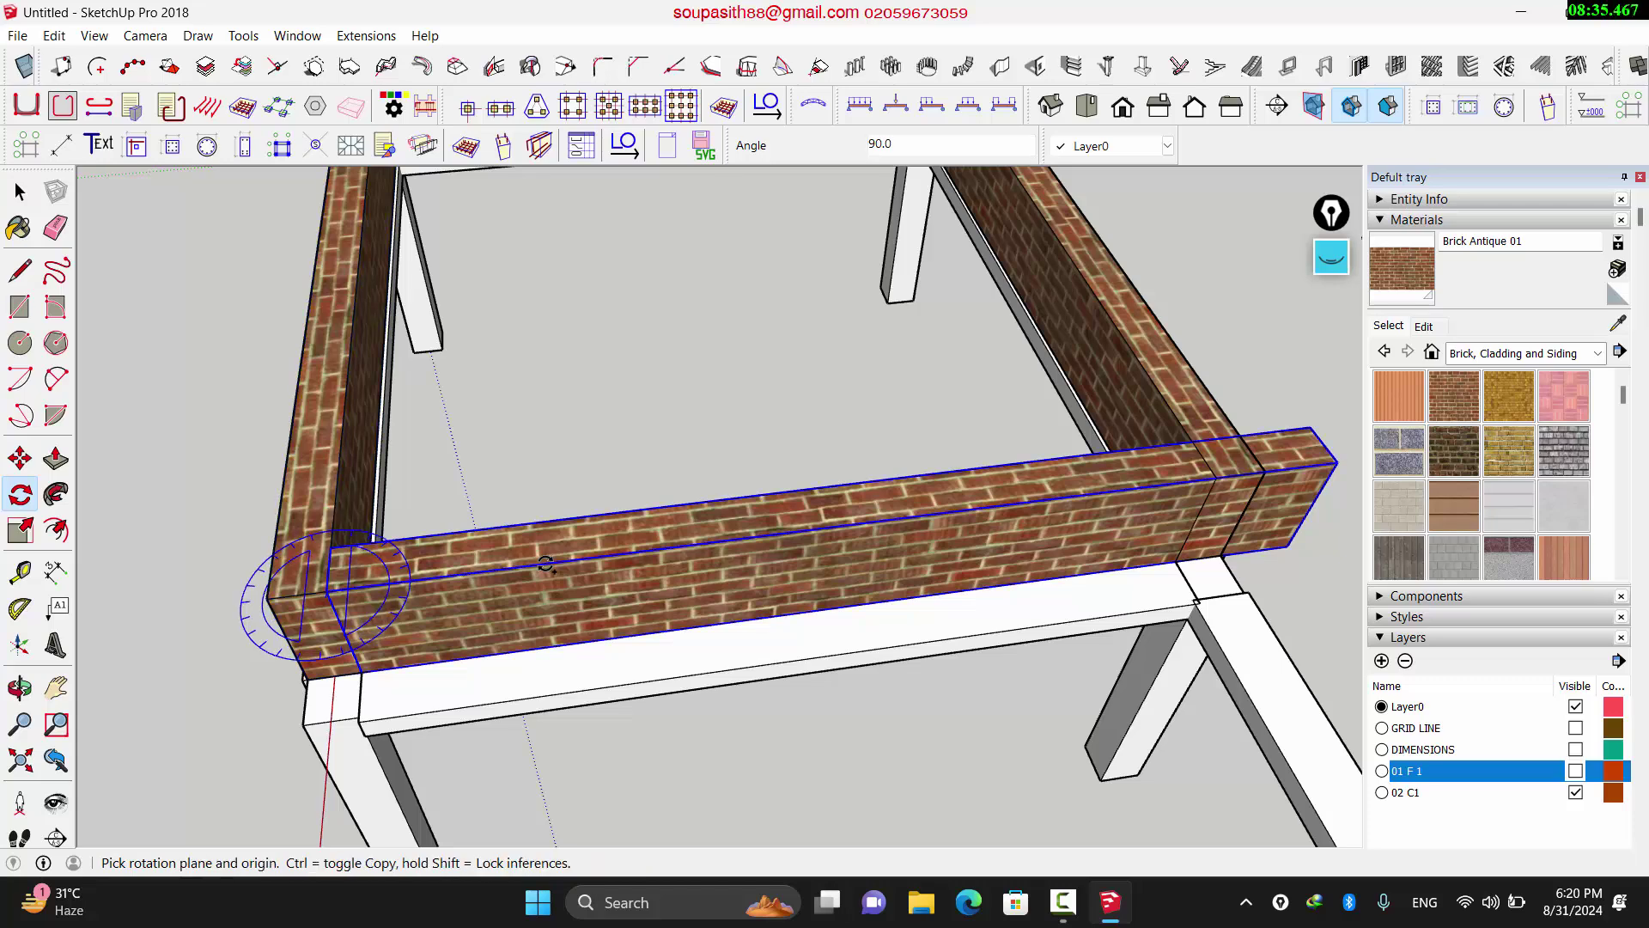
pyautogui.press('space')
# Step: Move the rotated wall copy 0.22 m by its bottom corner onto the outer corner of the green-axis beam beside the column
pyautogui.scroll(-6, 386, 520)
pyautogui.moveTo(387, 520); pyautogui.dragTo(283, 457, button='middle')
pyautogui.scroll(8, 327, 464)
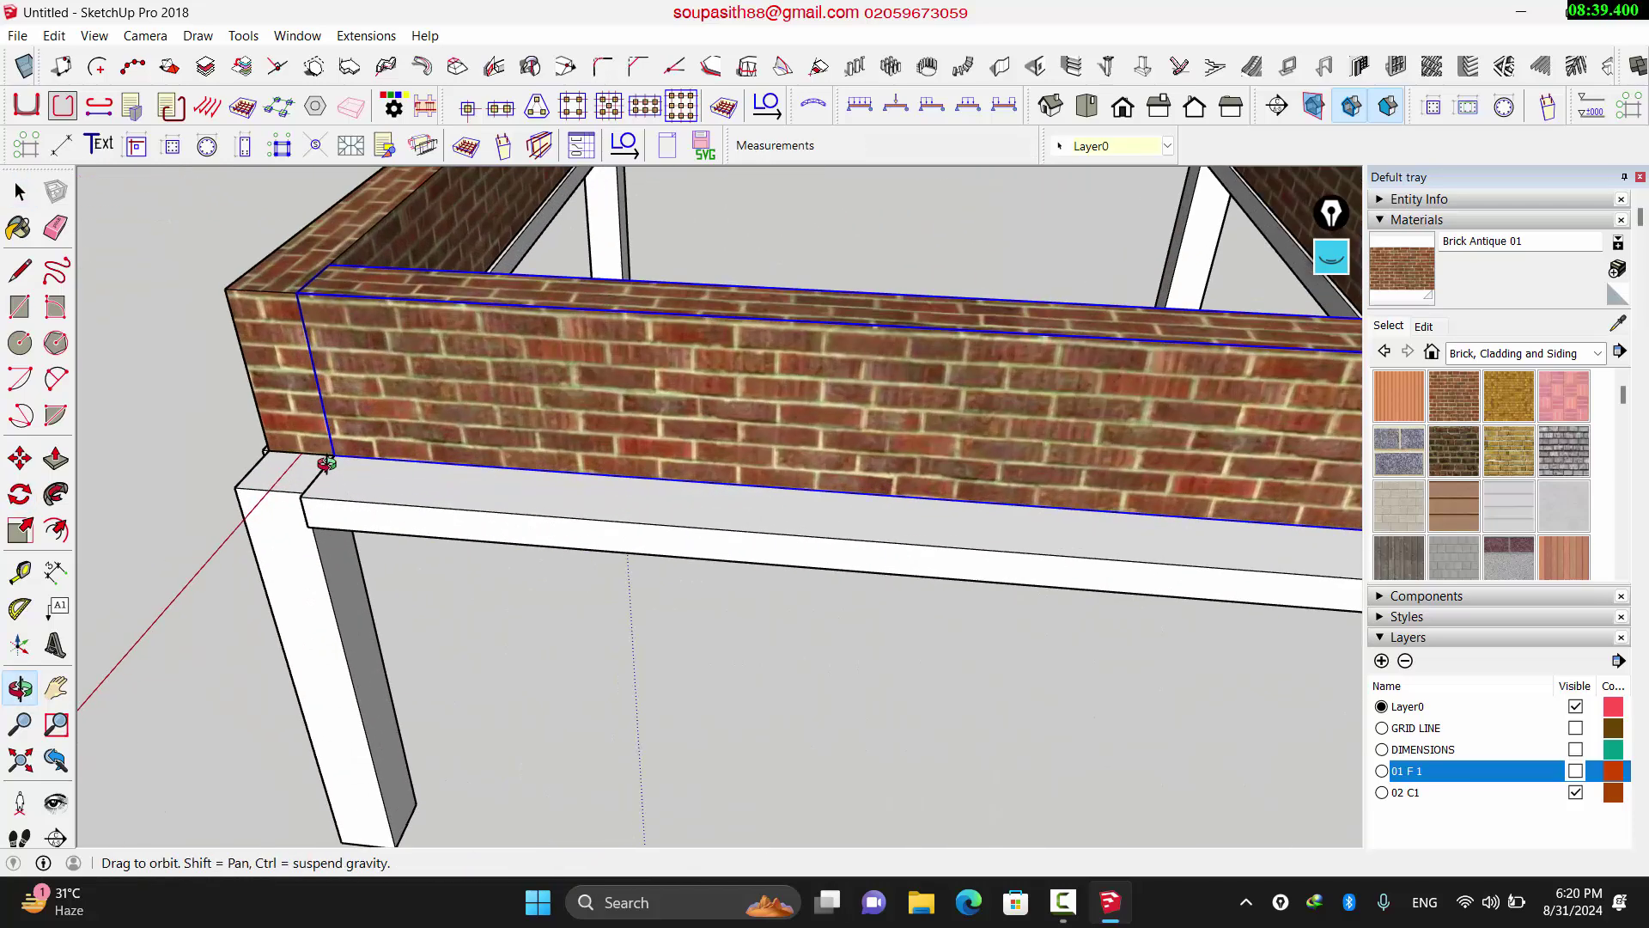
pyautogui.press('m')
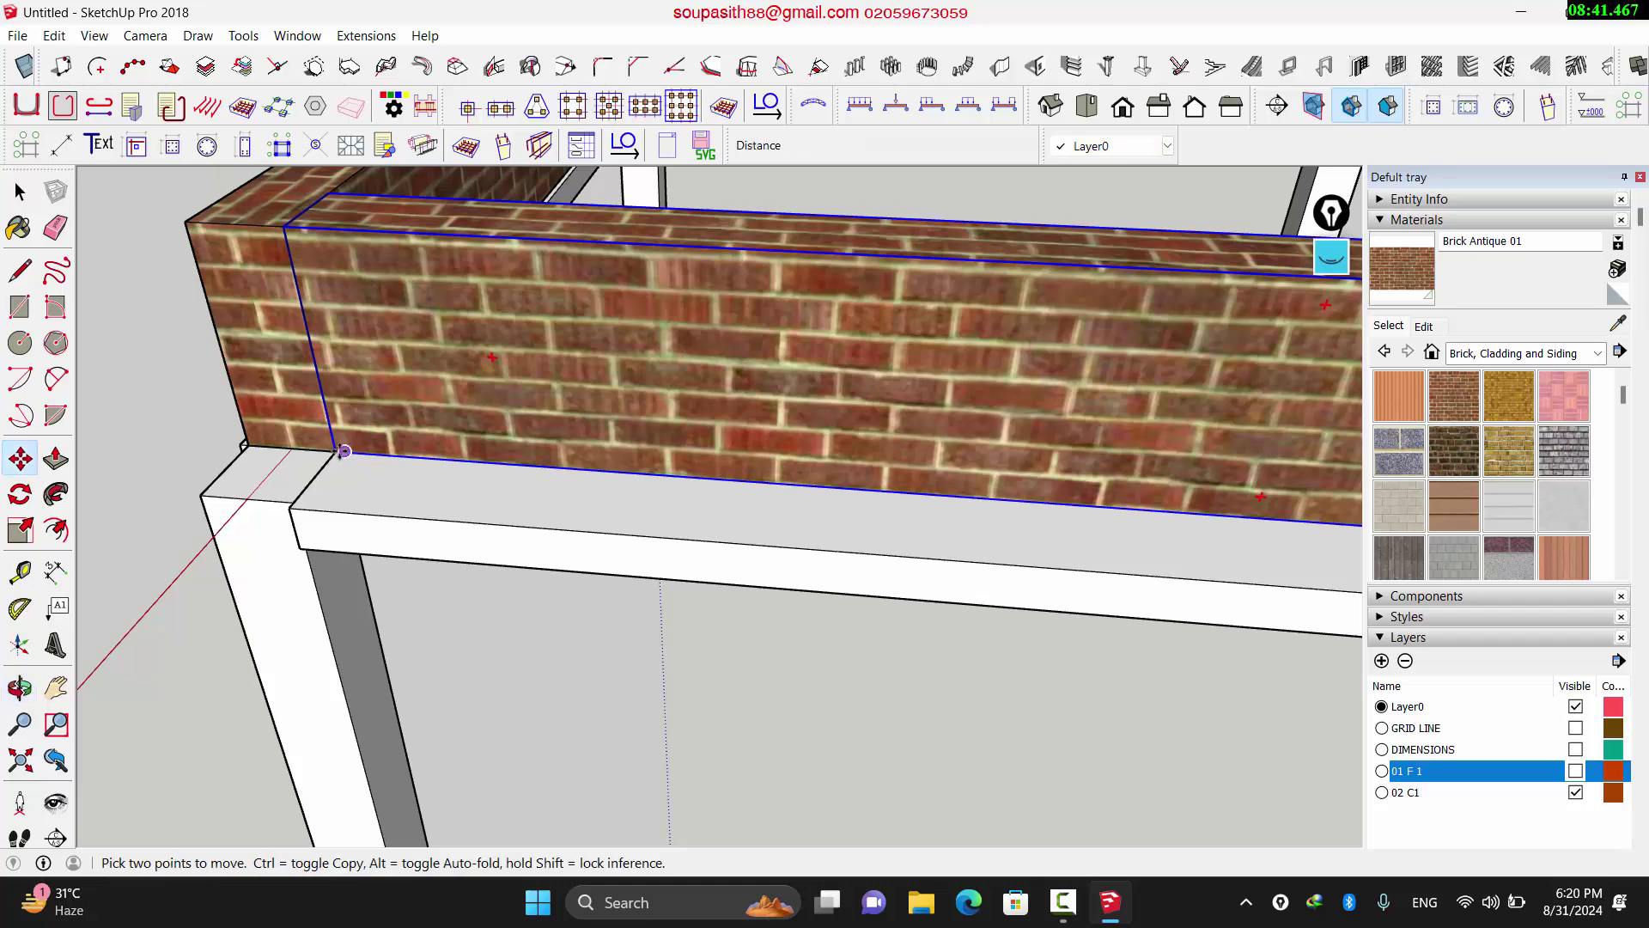
pyautogui.click(337, 450)
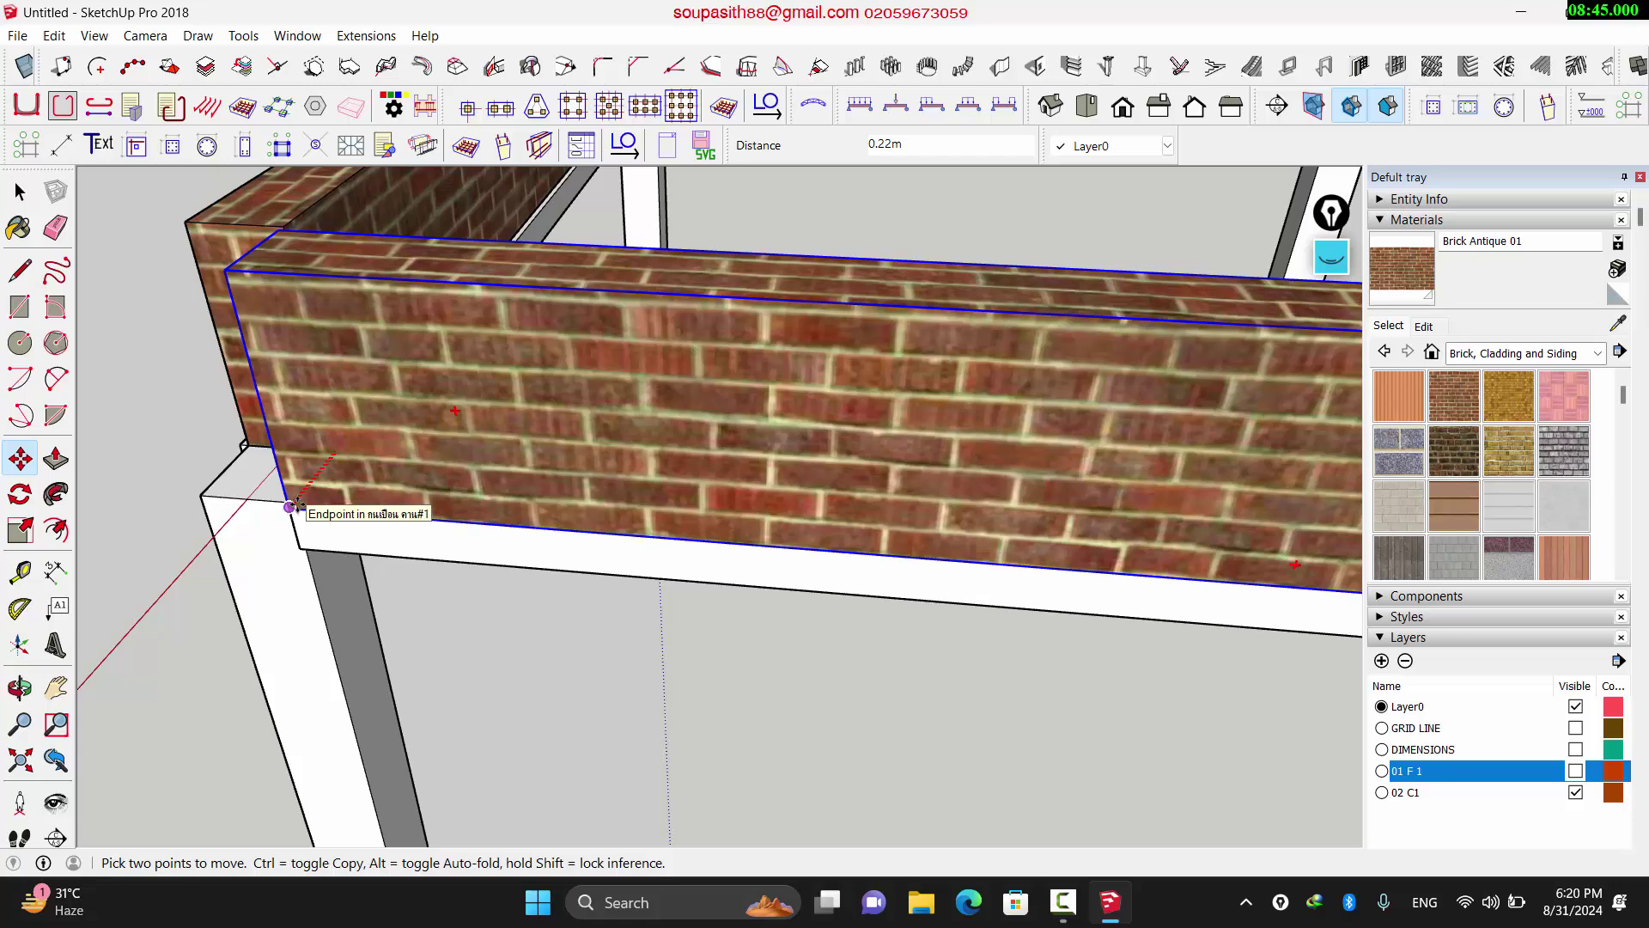
pyautogui.click(292, 505)
pyautogui.scroll(-6, 292, 505)
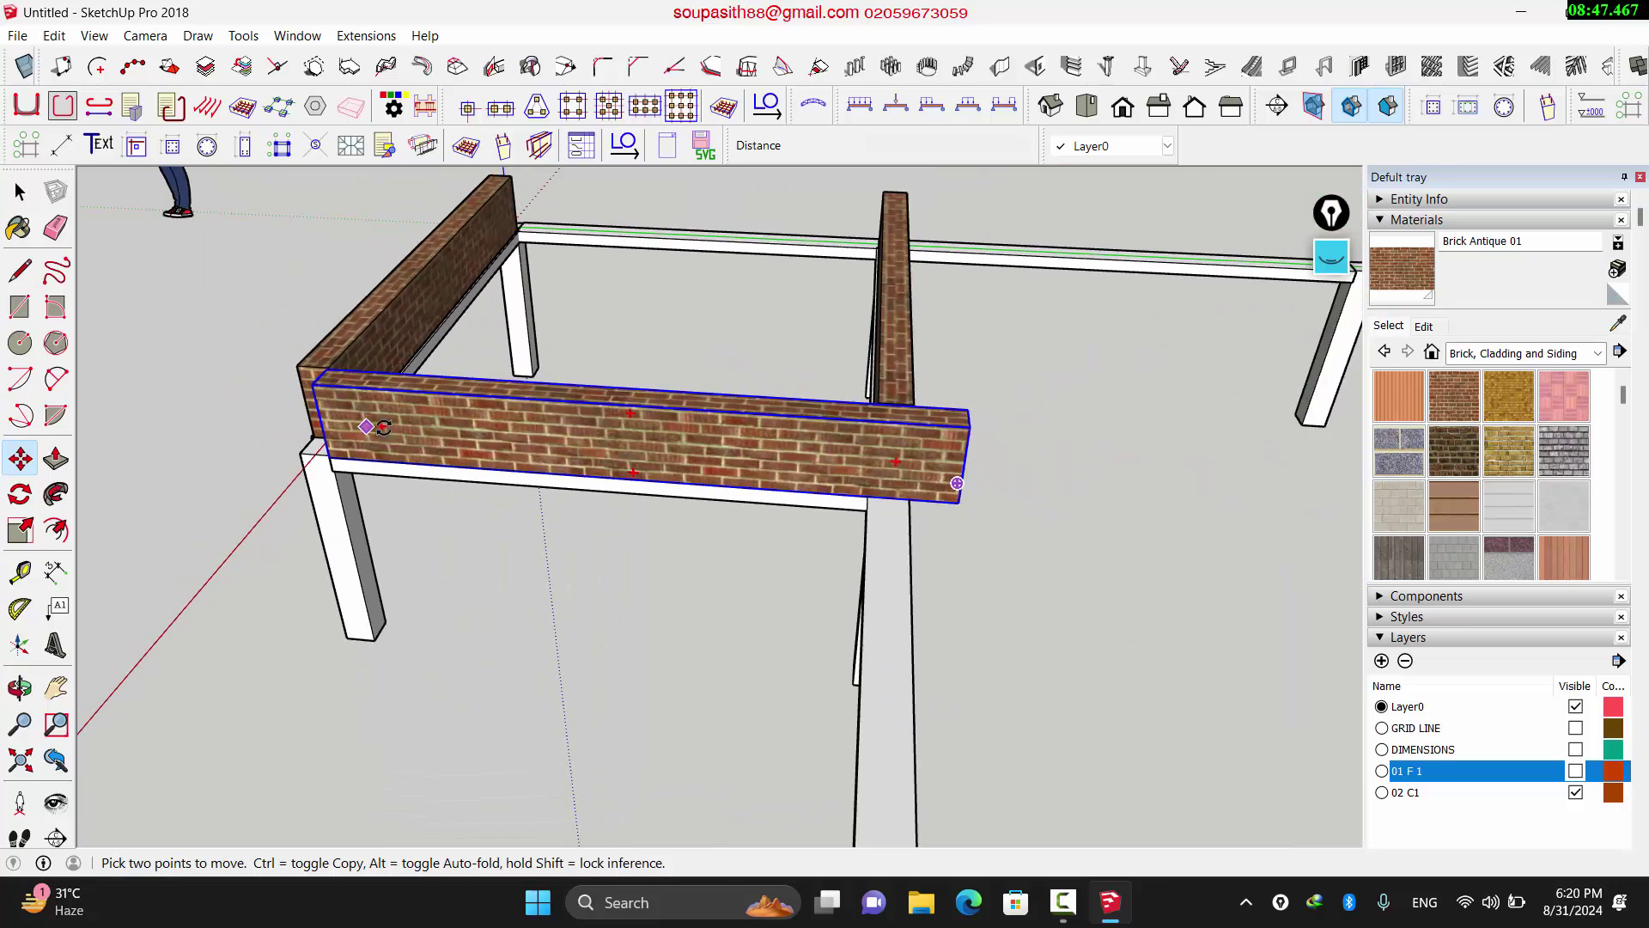
pyautogui.press('space')
# Step: Make the rotated wall component on the green-axis beam unique
pyautogui.moveTo(392, 435); pyautogui.dragTo(546, 414, button='middle')
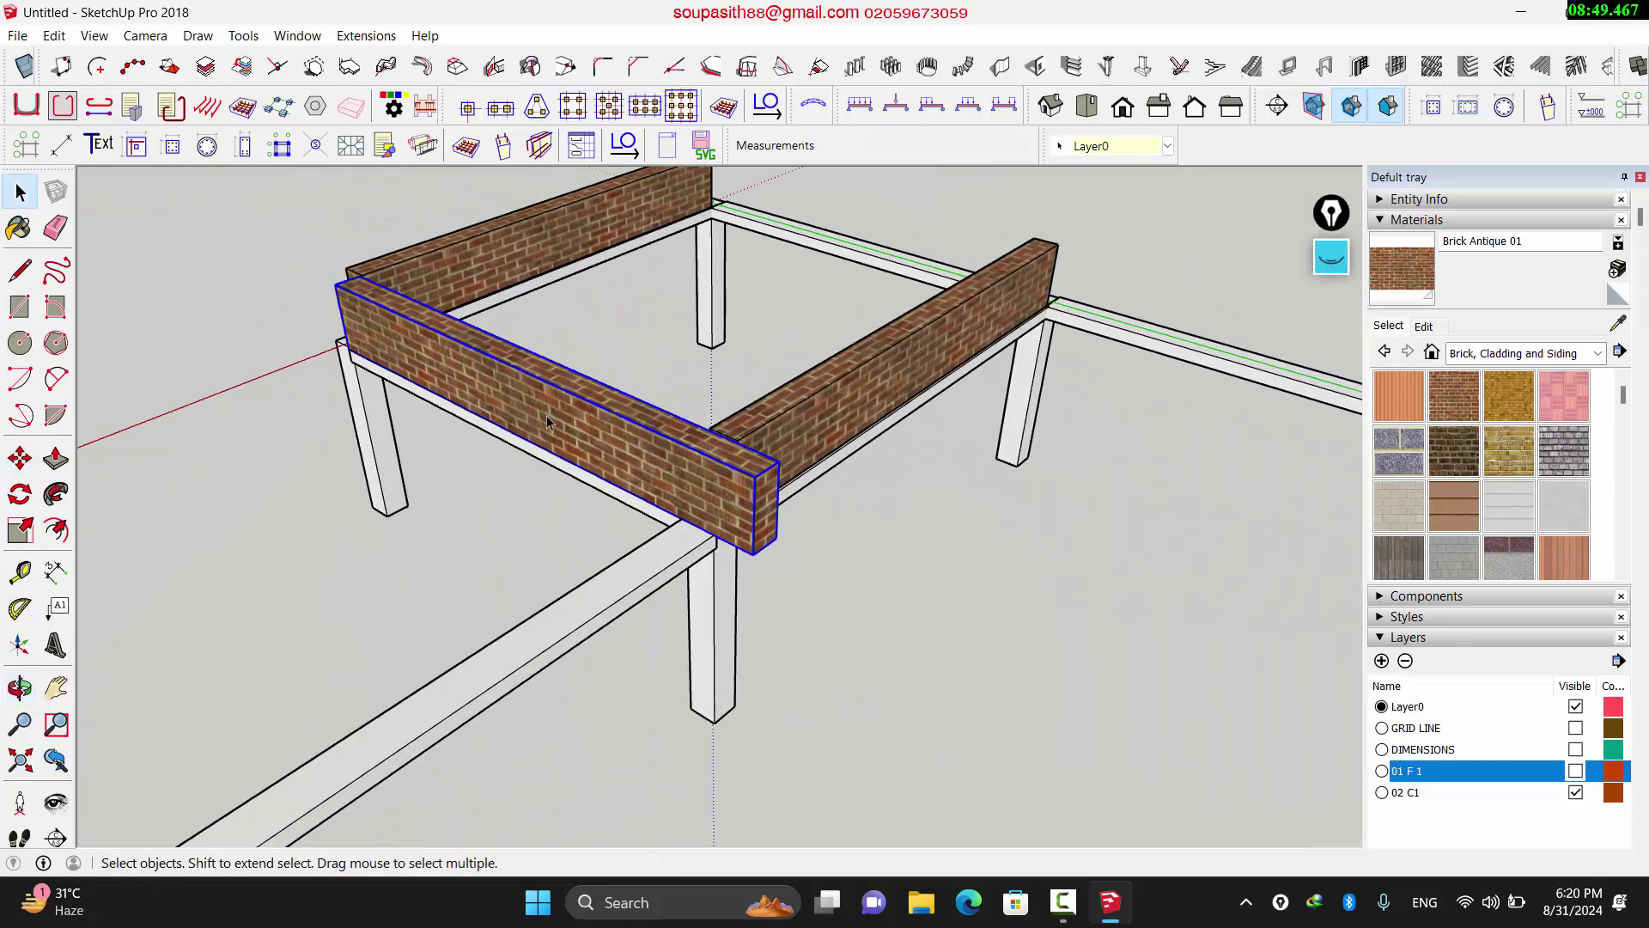
pyautogui.scroll(-4, 636, 443)
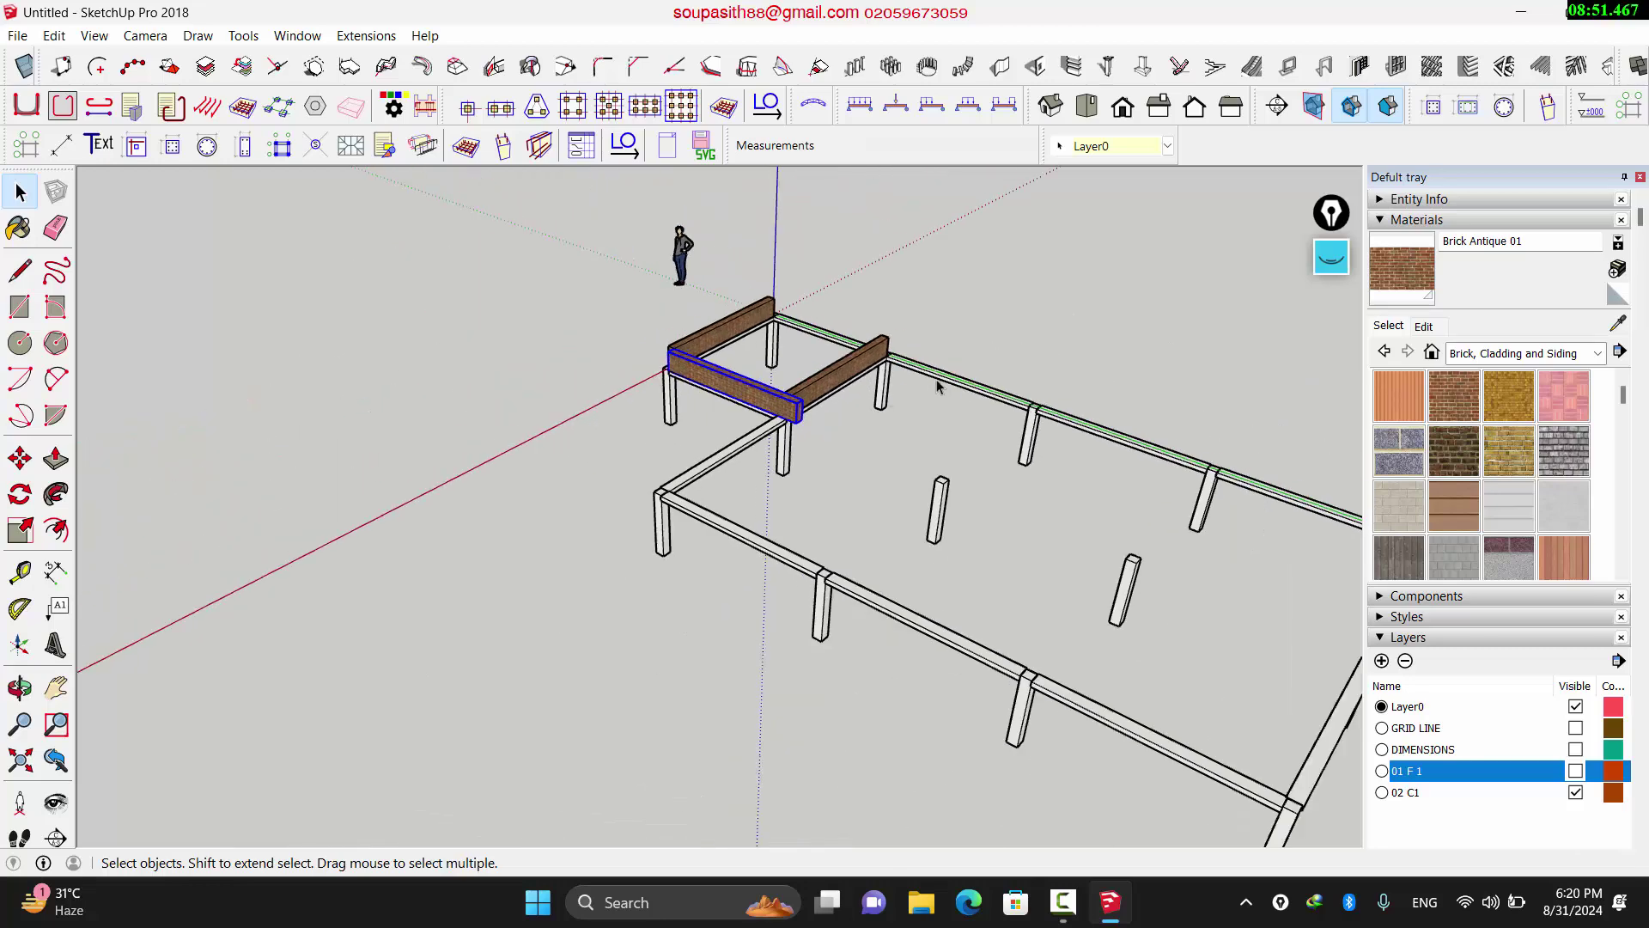
pyautogui.scroll(2, 740, 421)
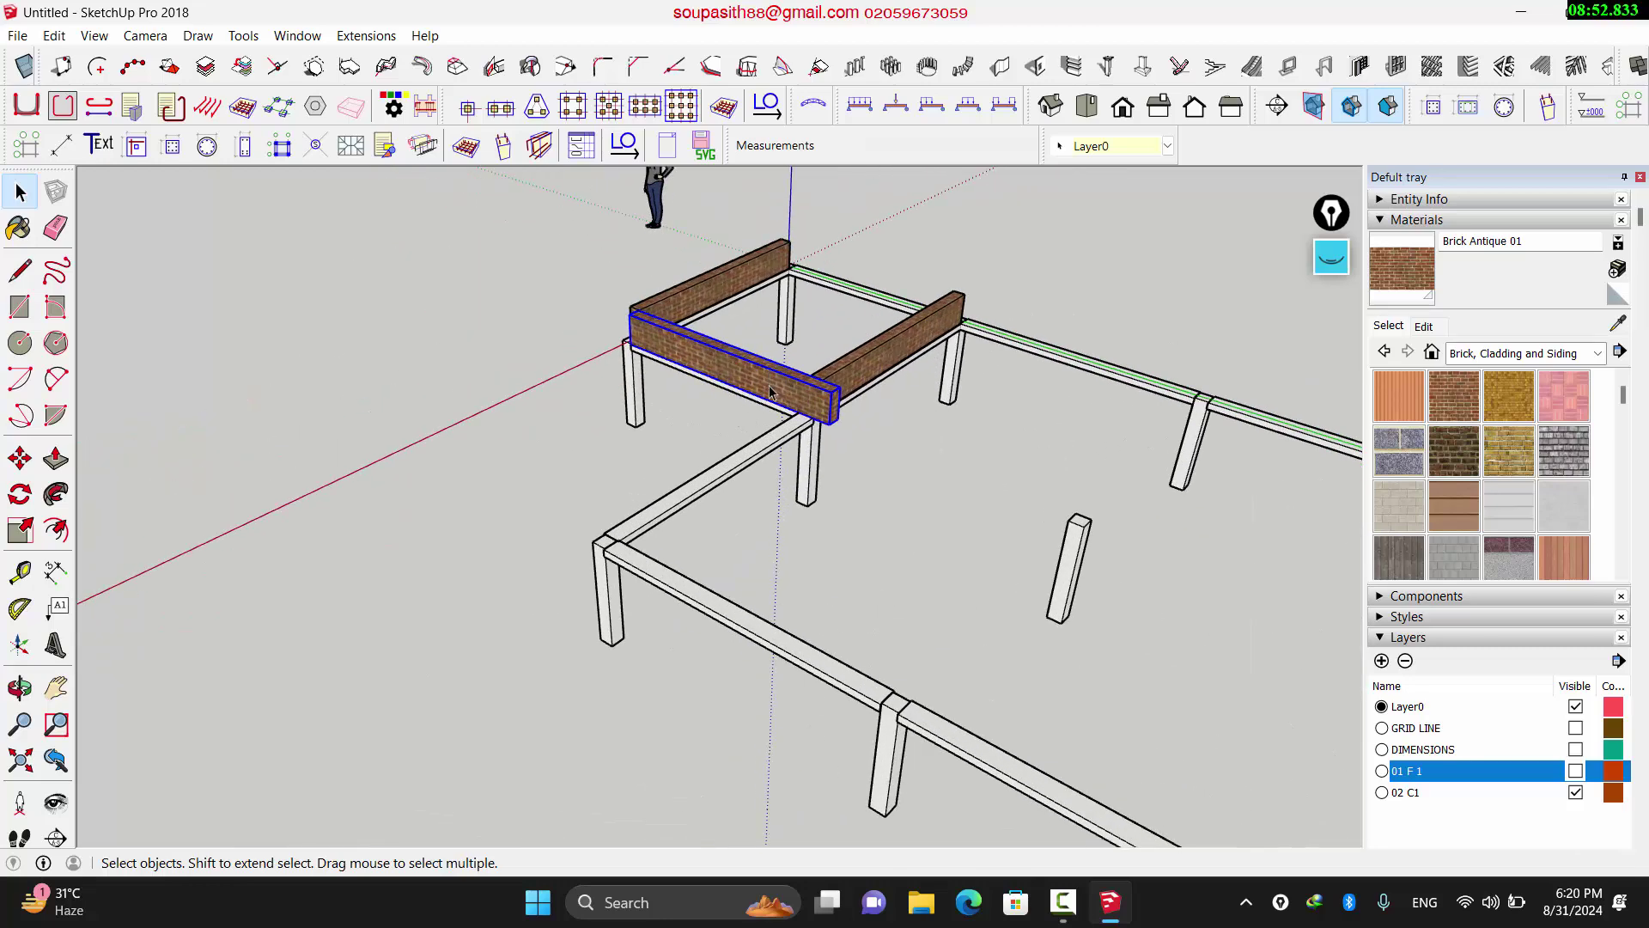
pyautogui.scroll(5, 769, 384)
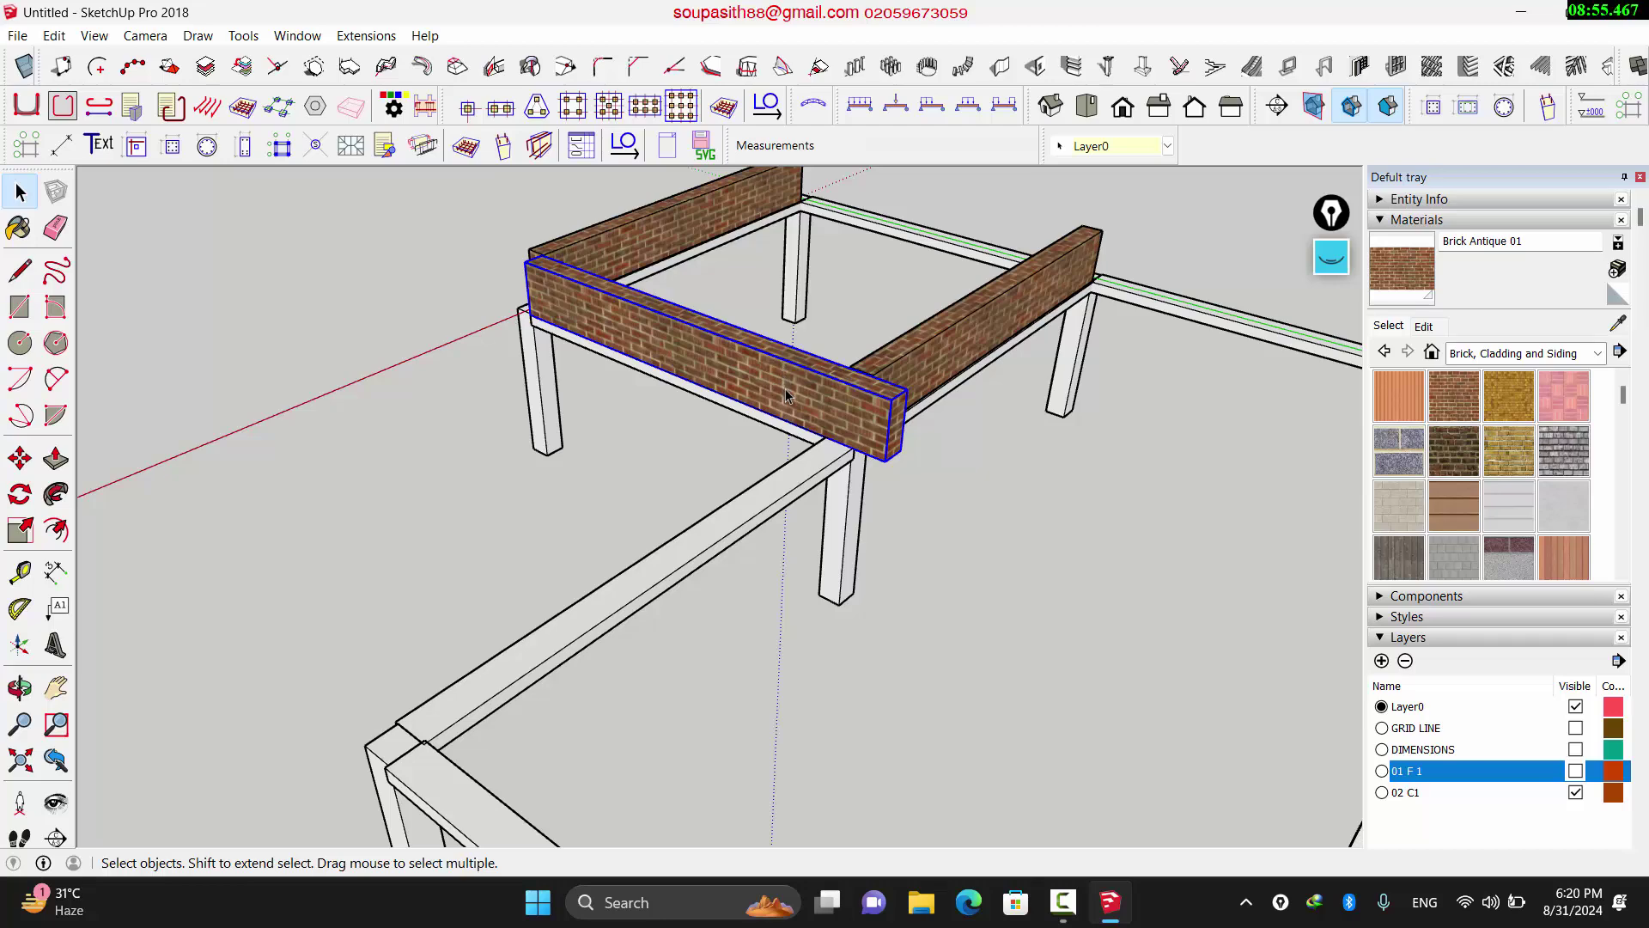
pyautogui.scroll(4, 785, 390)
pyautogui.rightClick(785, 391)
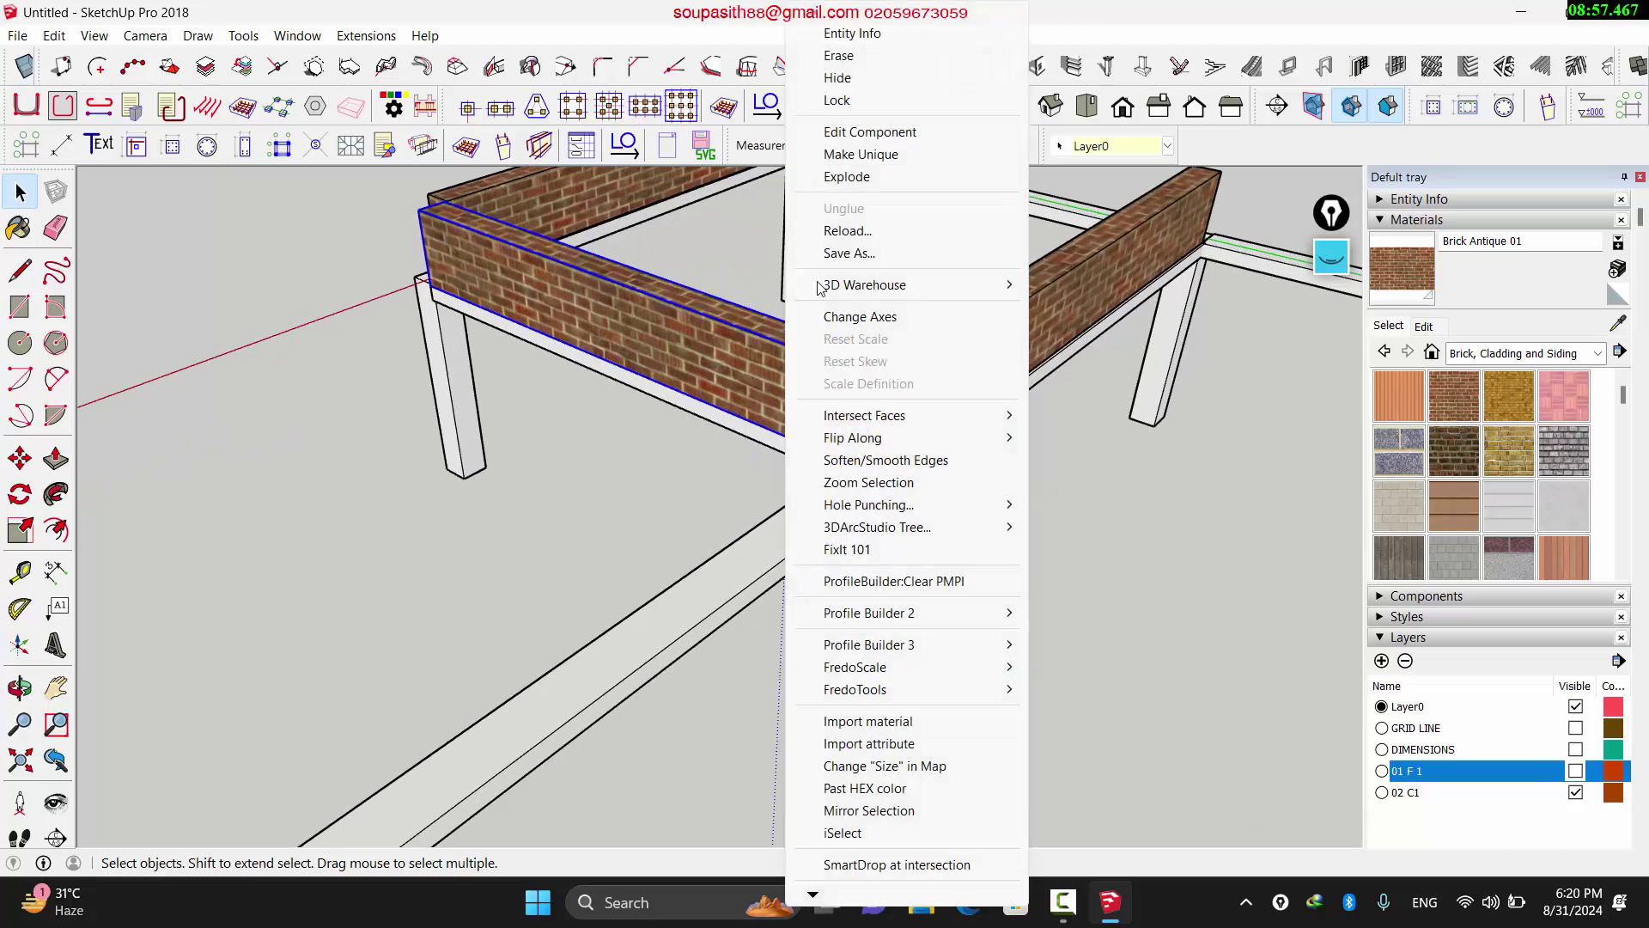
pyautogui.click(846, 154)
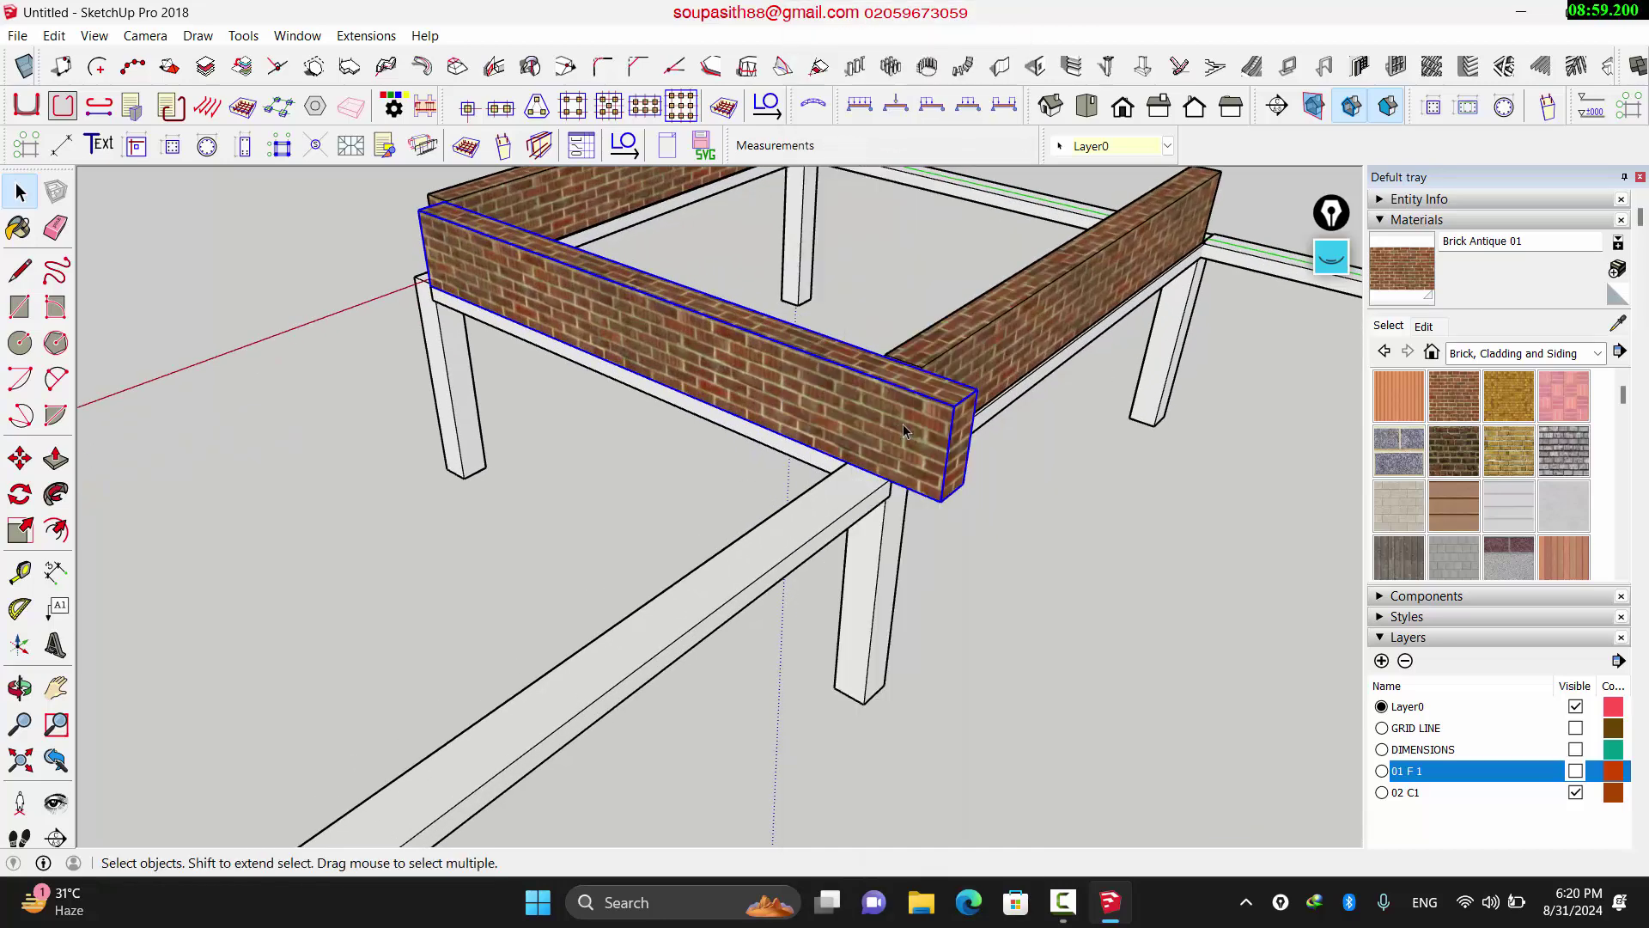
# Step: Open the unique wall for editing and push its overhanging end face in 0.50 m to the beam junction
pyautogui.scroll(2, 880, 428)
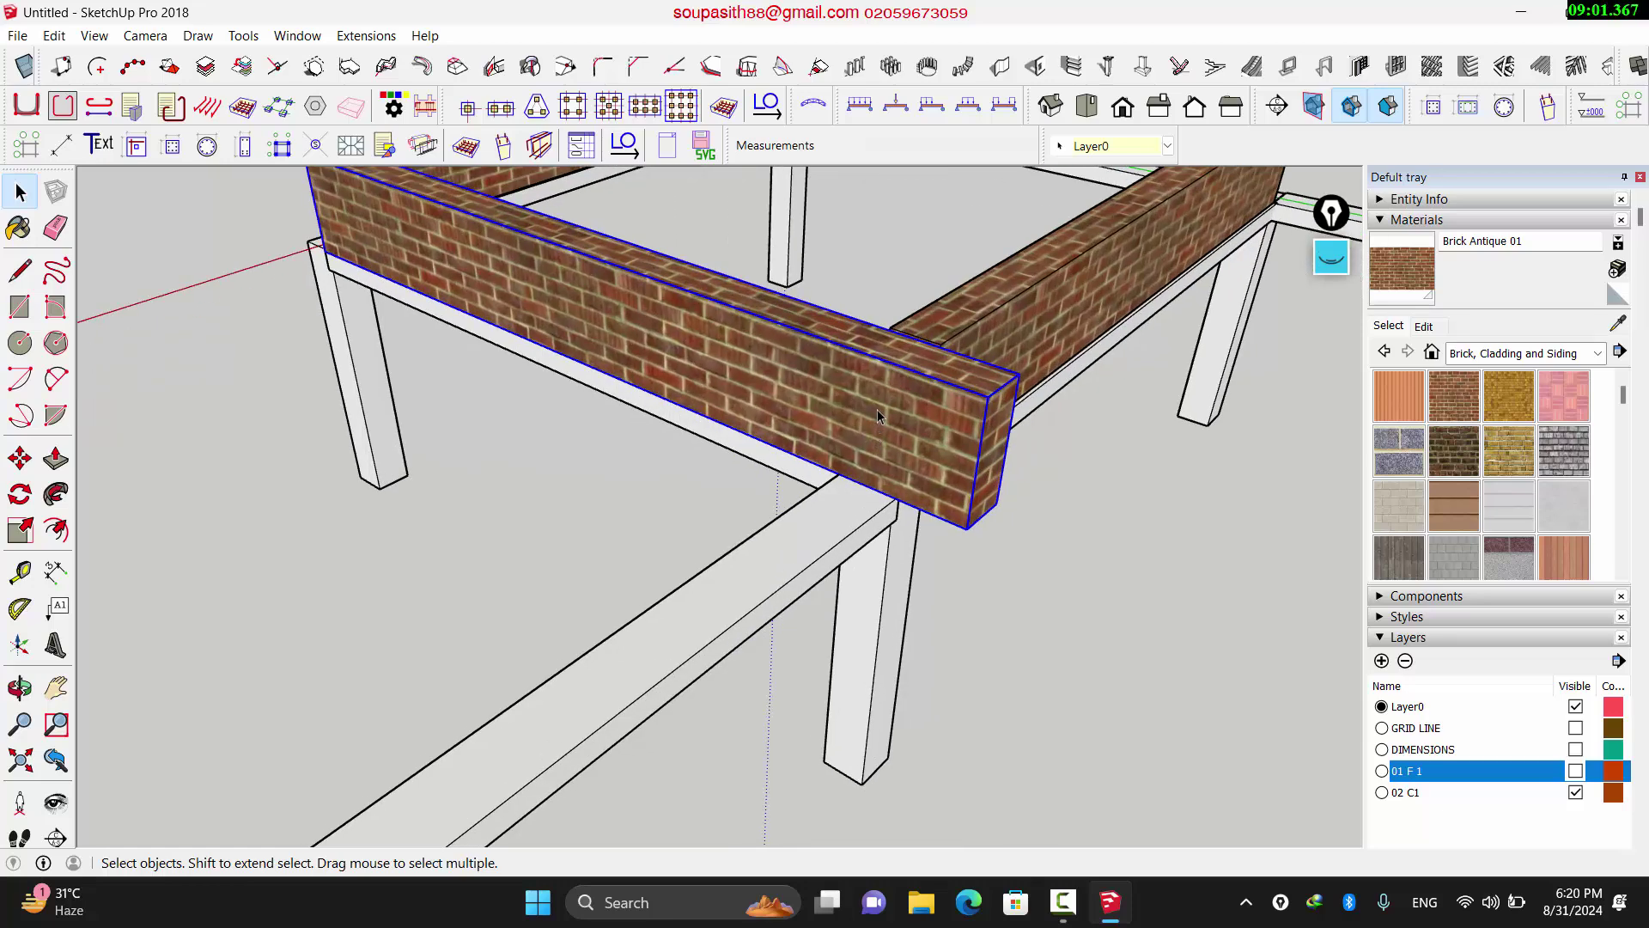
pyautogui.scroll(-2, 878, 409)
pyautogui.doubleClick(875, 418)
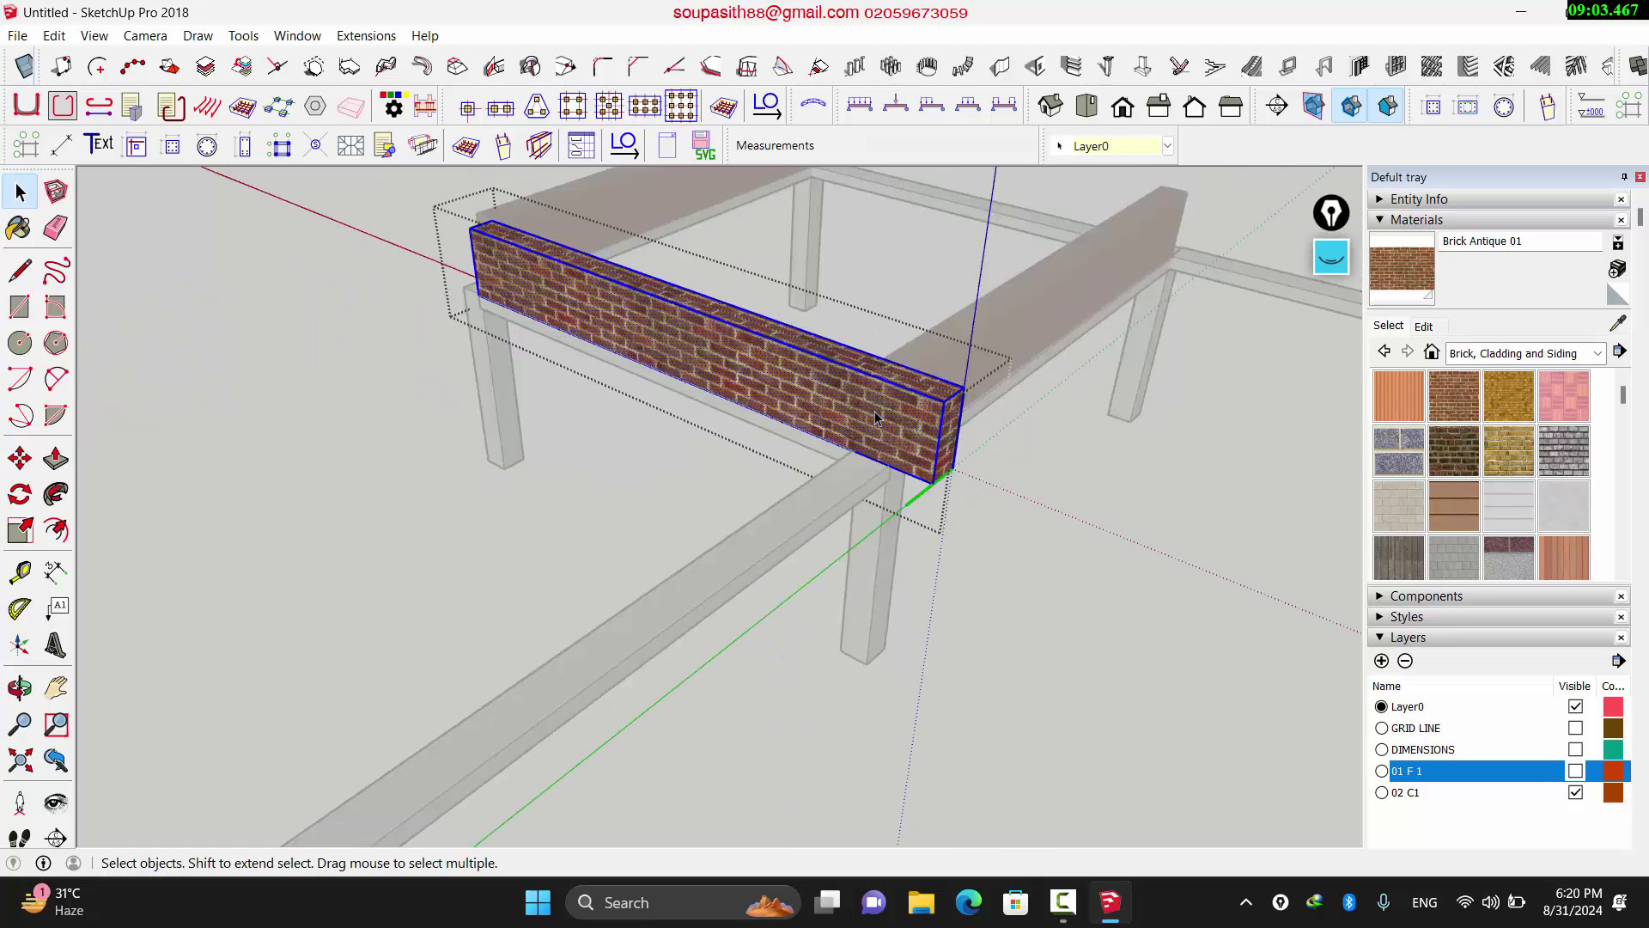
pyautogui.moveTo(874, 419); pyautogui.dragTo(971, 419, button='middle')
pyautogui.scroll(2, 962, 430)
pyautogui.press('p')
pyautogui.click(943, 445)
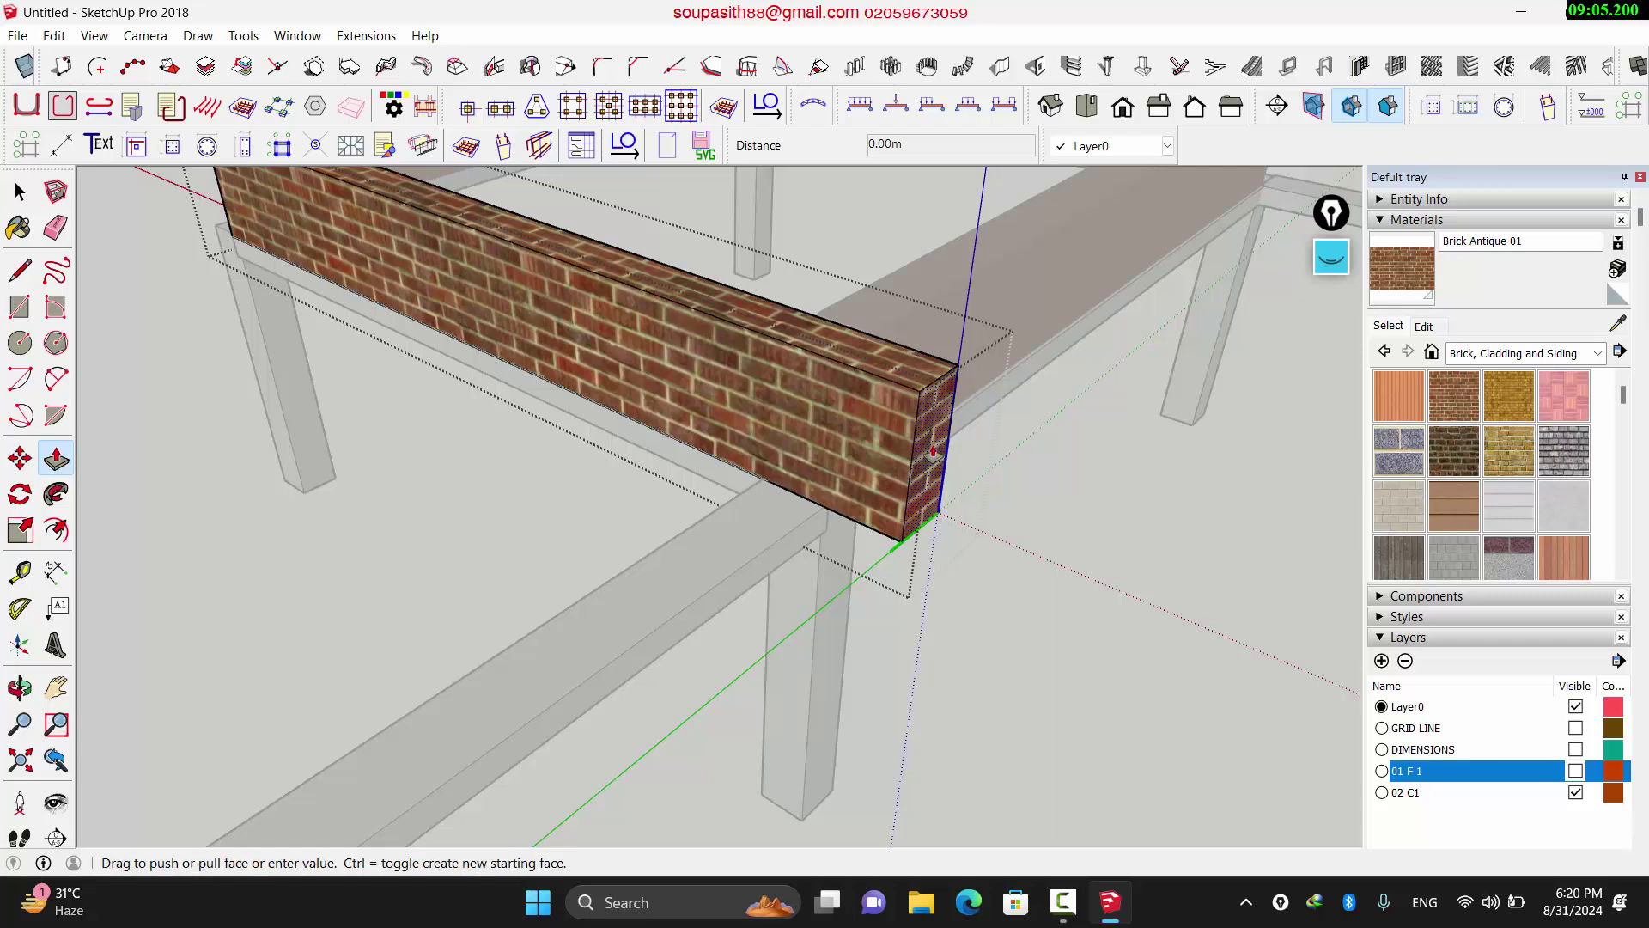
pyautogui.click(817, 313)
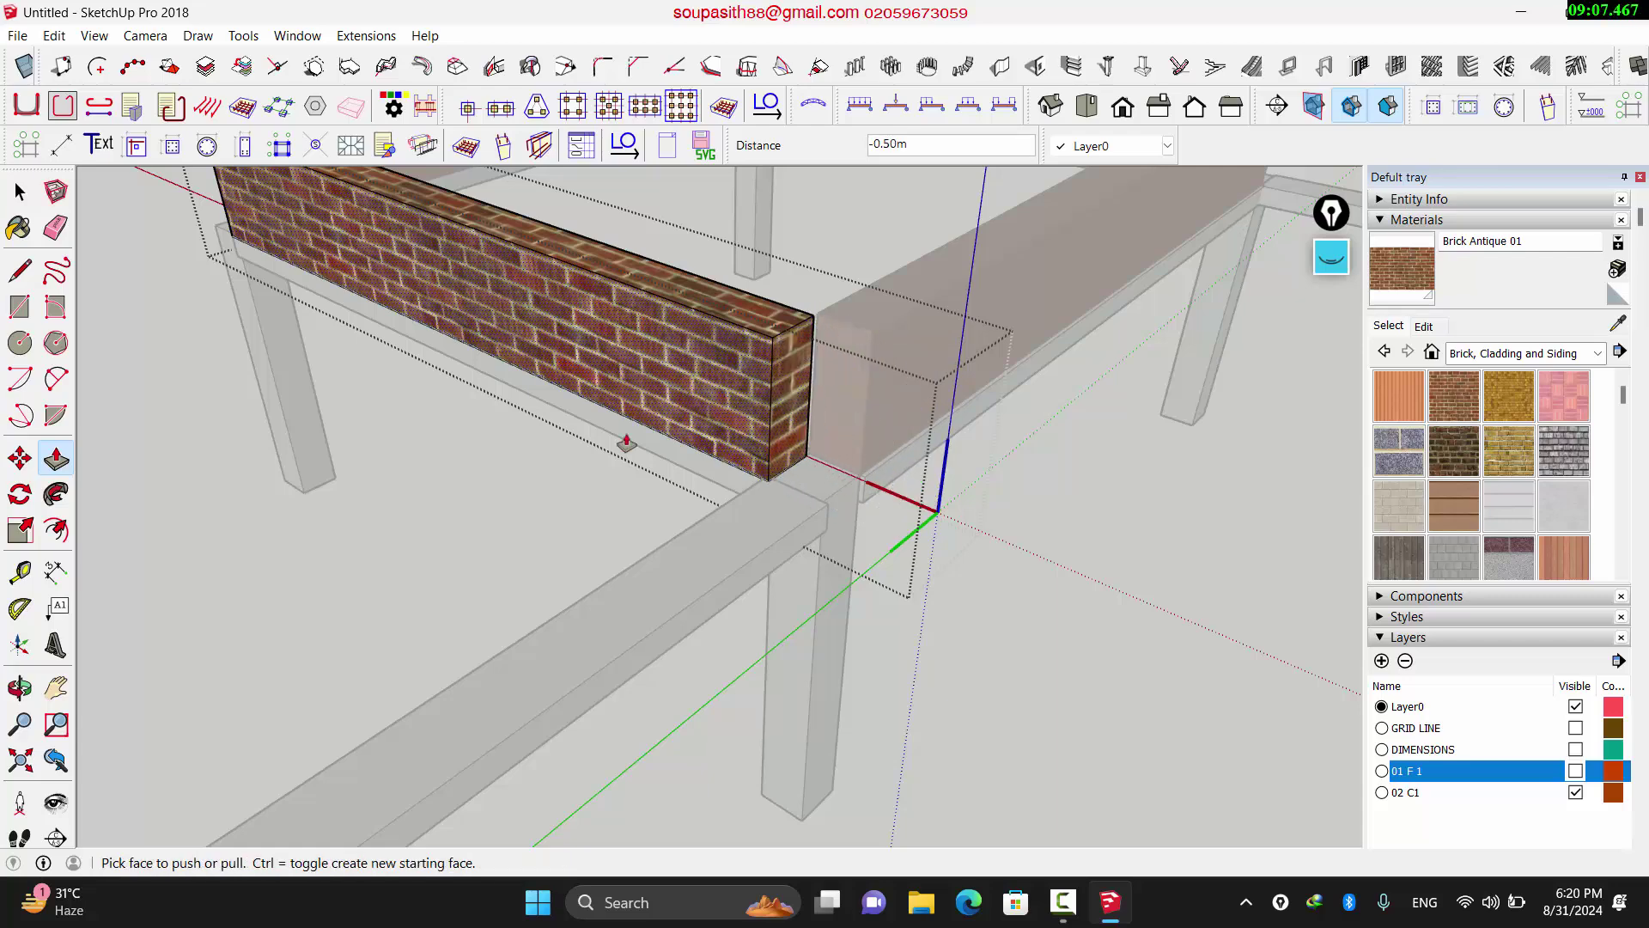
pyautogui.scroll(-1, 620, 436)
pyautogui.press('space')
pyautogui.click(327, 504)
pyautogui.scroll(-1, 307, 507)
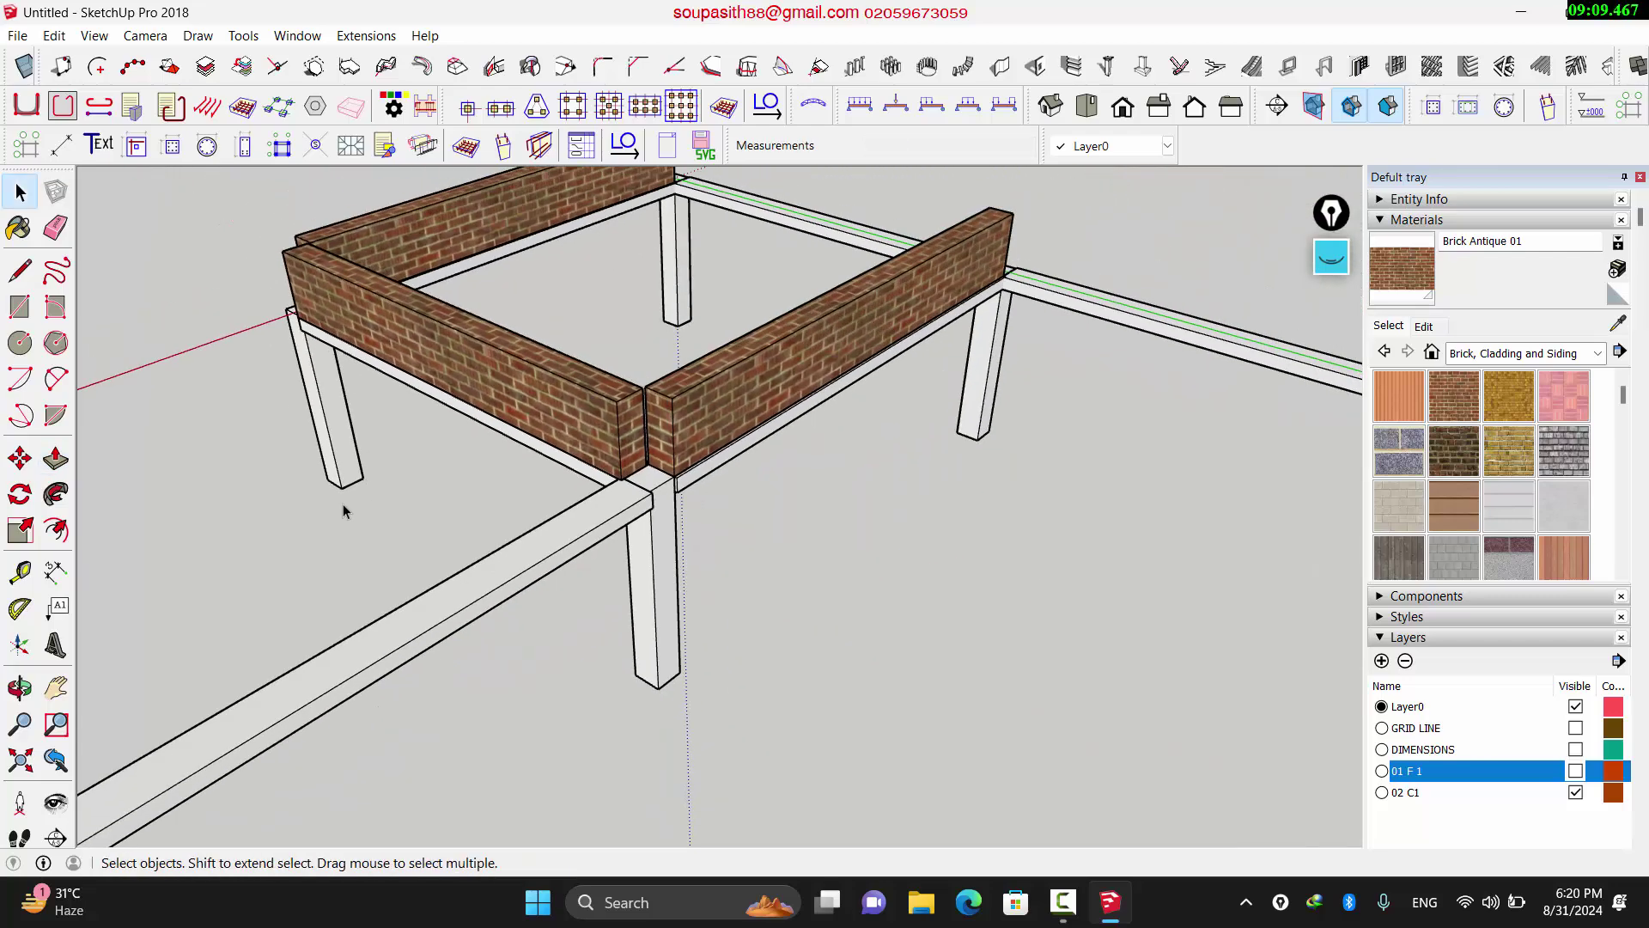
# Step: Move the shortened wall 0.02 m sideways so its bottom end corner aligns with the column's outer edge
pyautogui.moveTo(342, 508); pyautogui.dragTo(1110, 513, button='middle')
pyautogui.scroll(3, 920, 589)
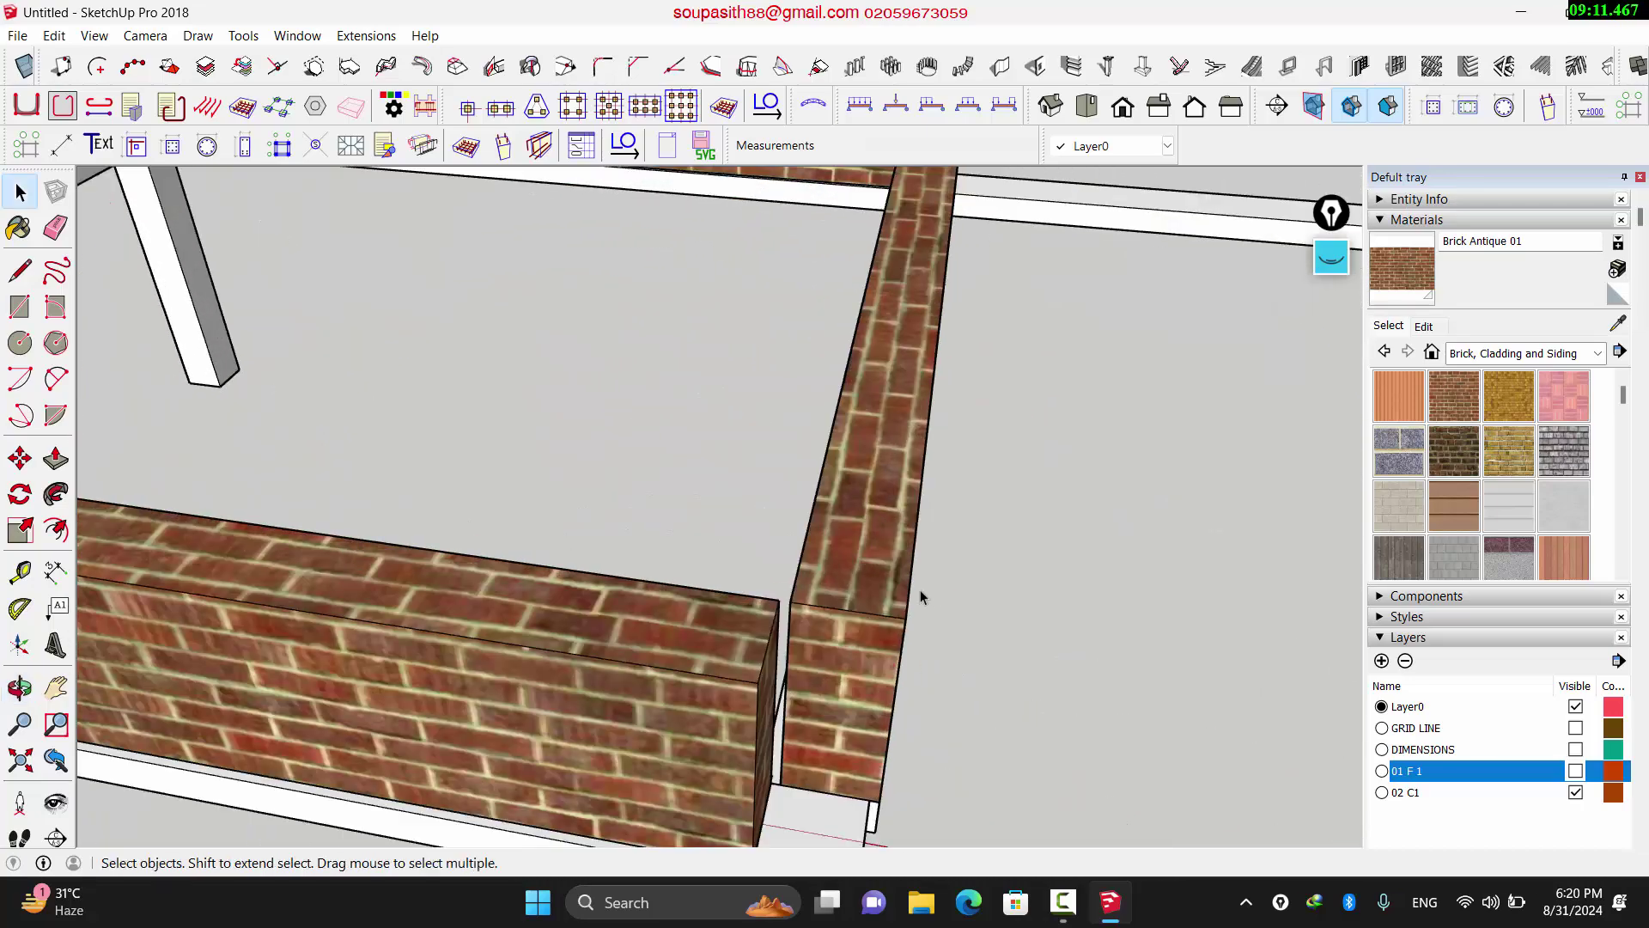
pyautogui.click(864, 591)
pyautogui.scroll(-1, 830, 700)
pyautogui.scroll(2, 830, 700)
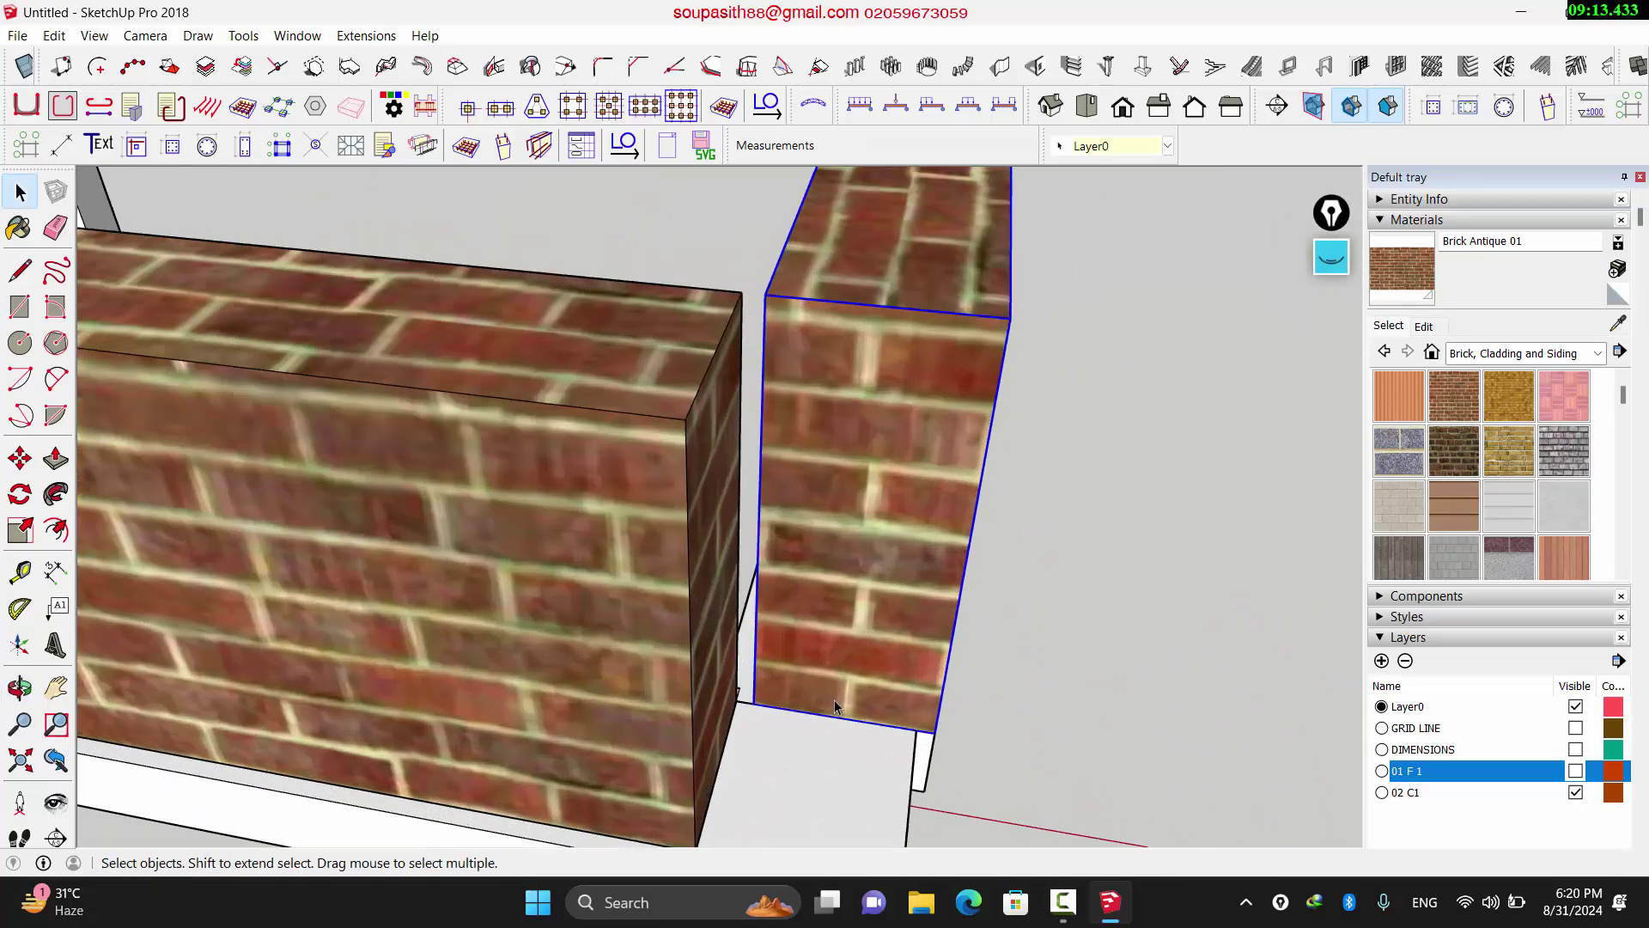
pyautogui.scroll(-3, 861, 674)
pyautogui.press('m')
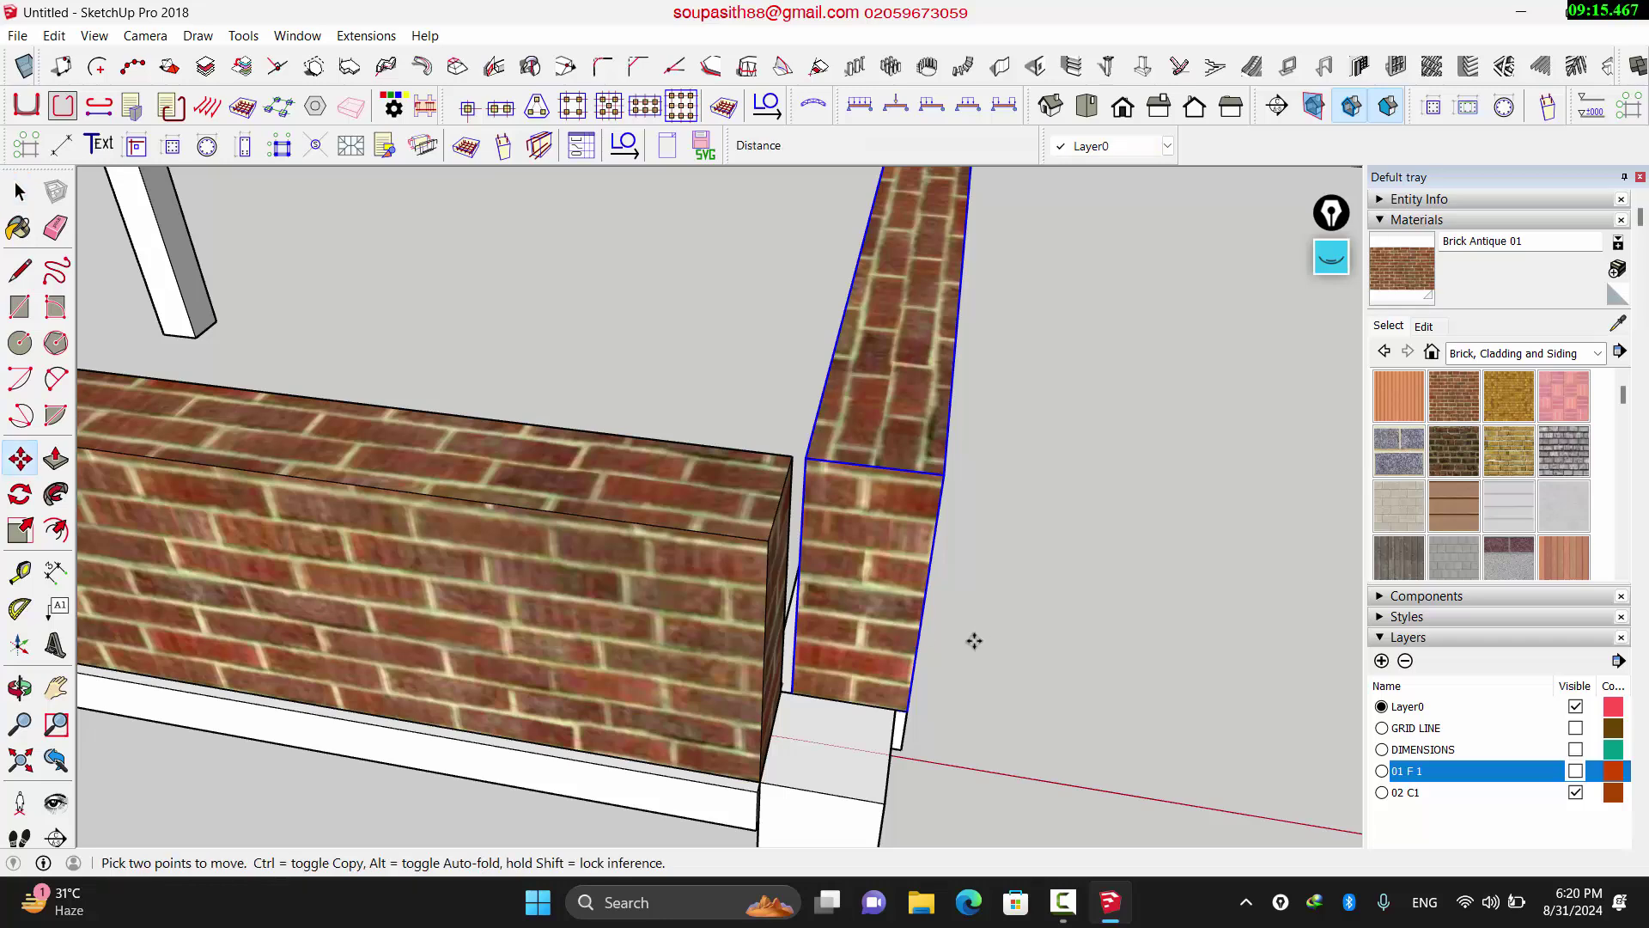
pyautogui.click(907, 711)
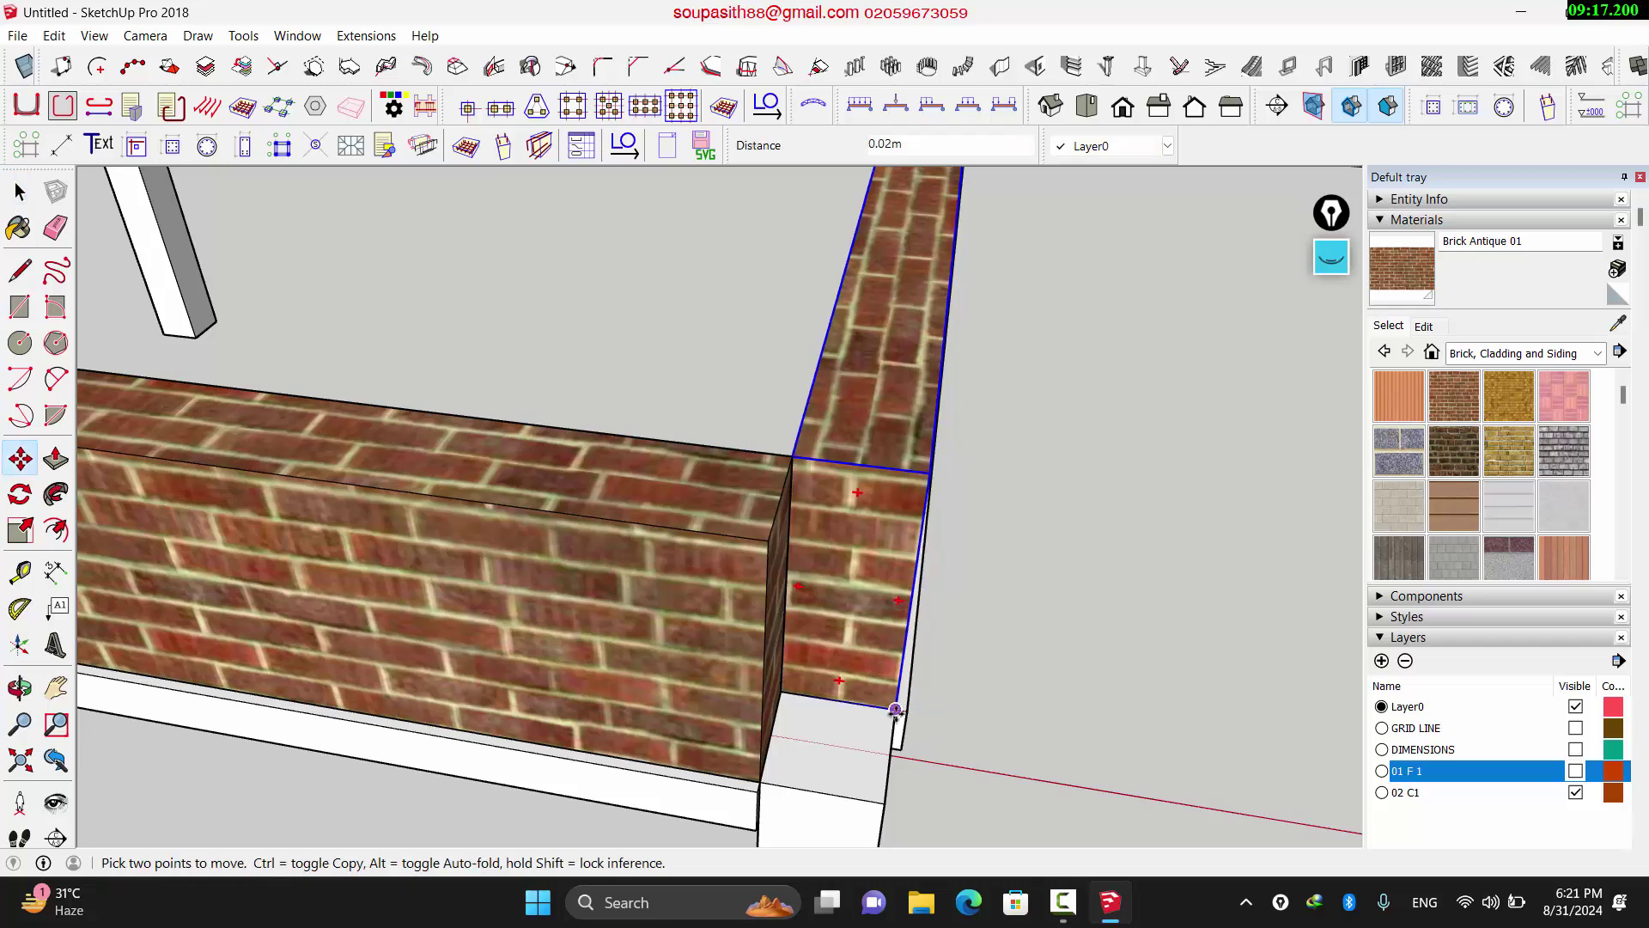
pyautogui.scroll(-3, 906, 708)
pyautogui.click(906, 706)
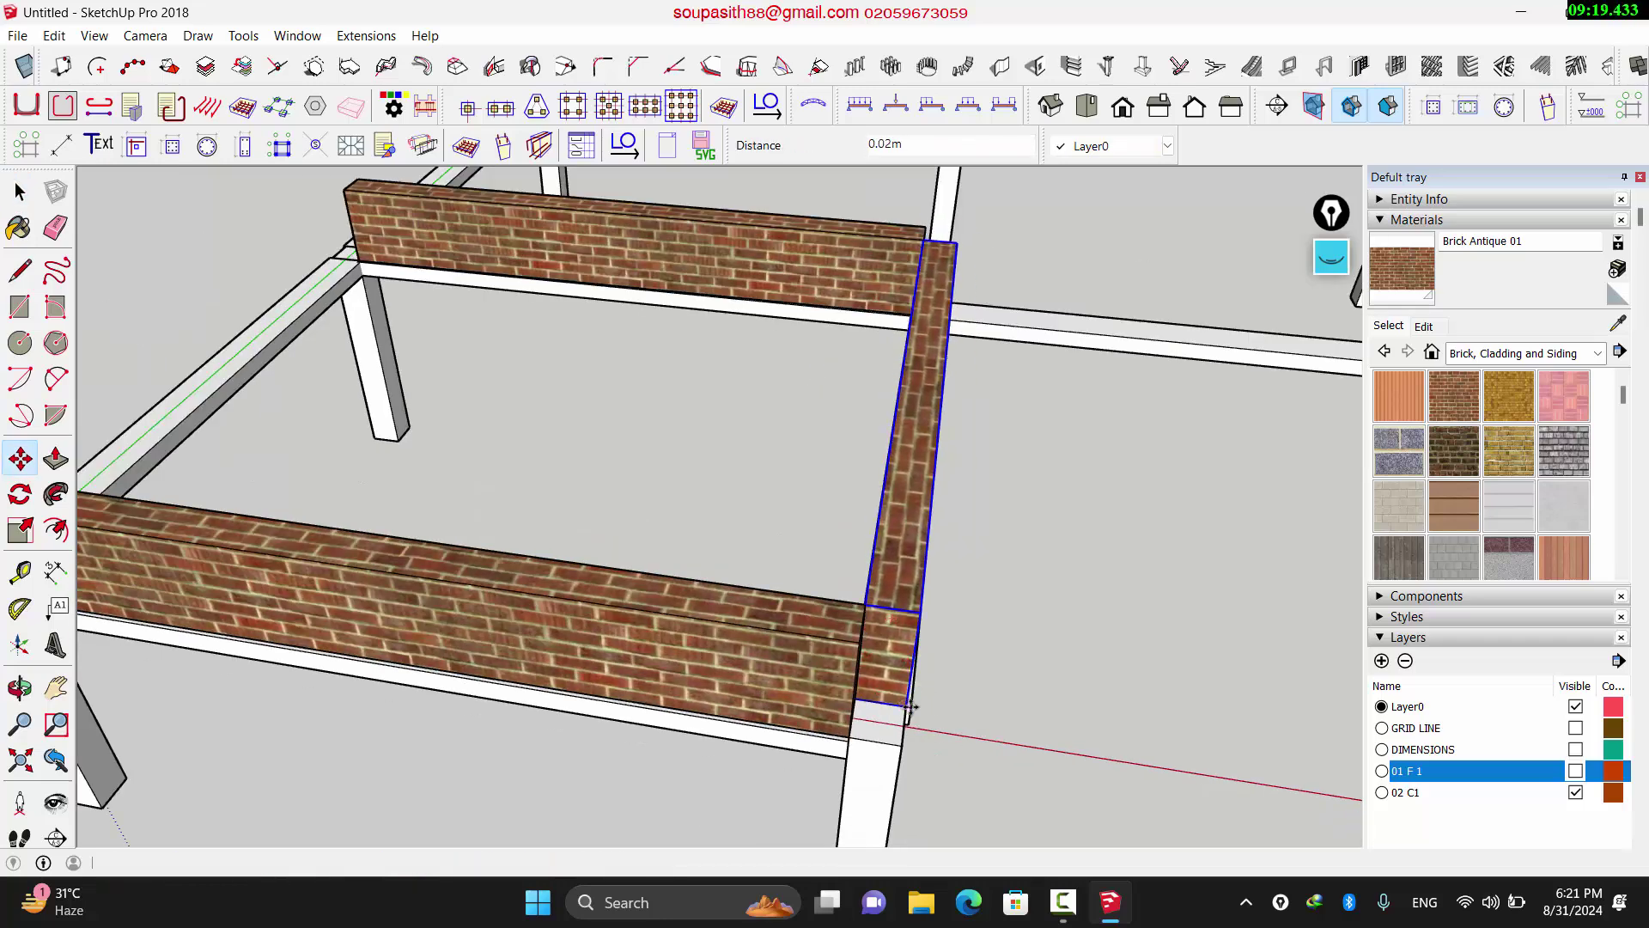
# Step: Copy the shortened wall along the red axis onto the opposite green-axis beam, aligned with the outer face of the corner column
pyautogui.press('space')
pyautogui.press('m')
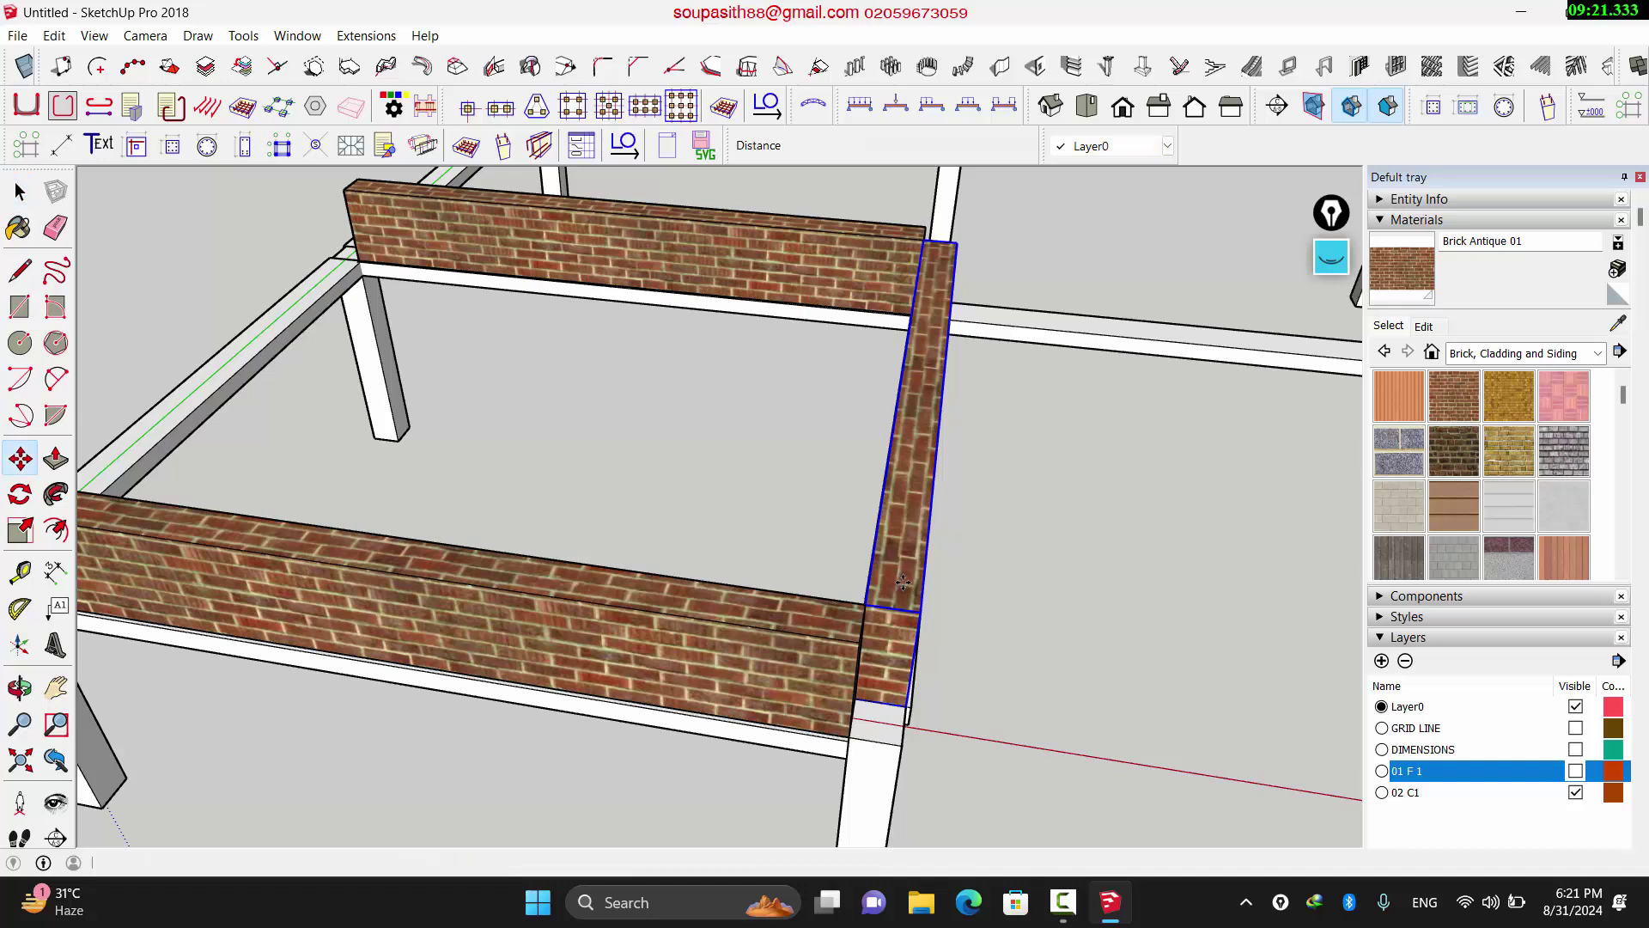
pyautogui.click(924, 611)
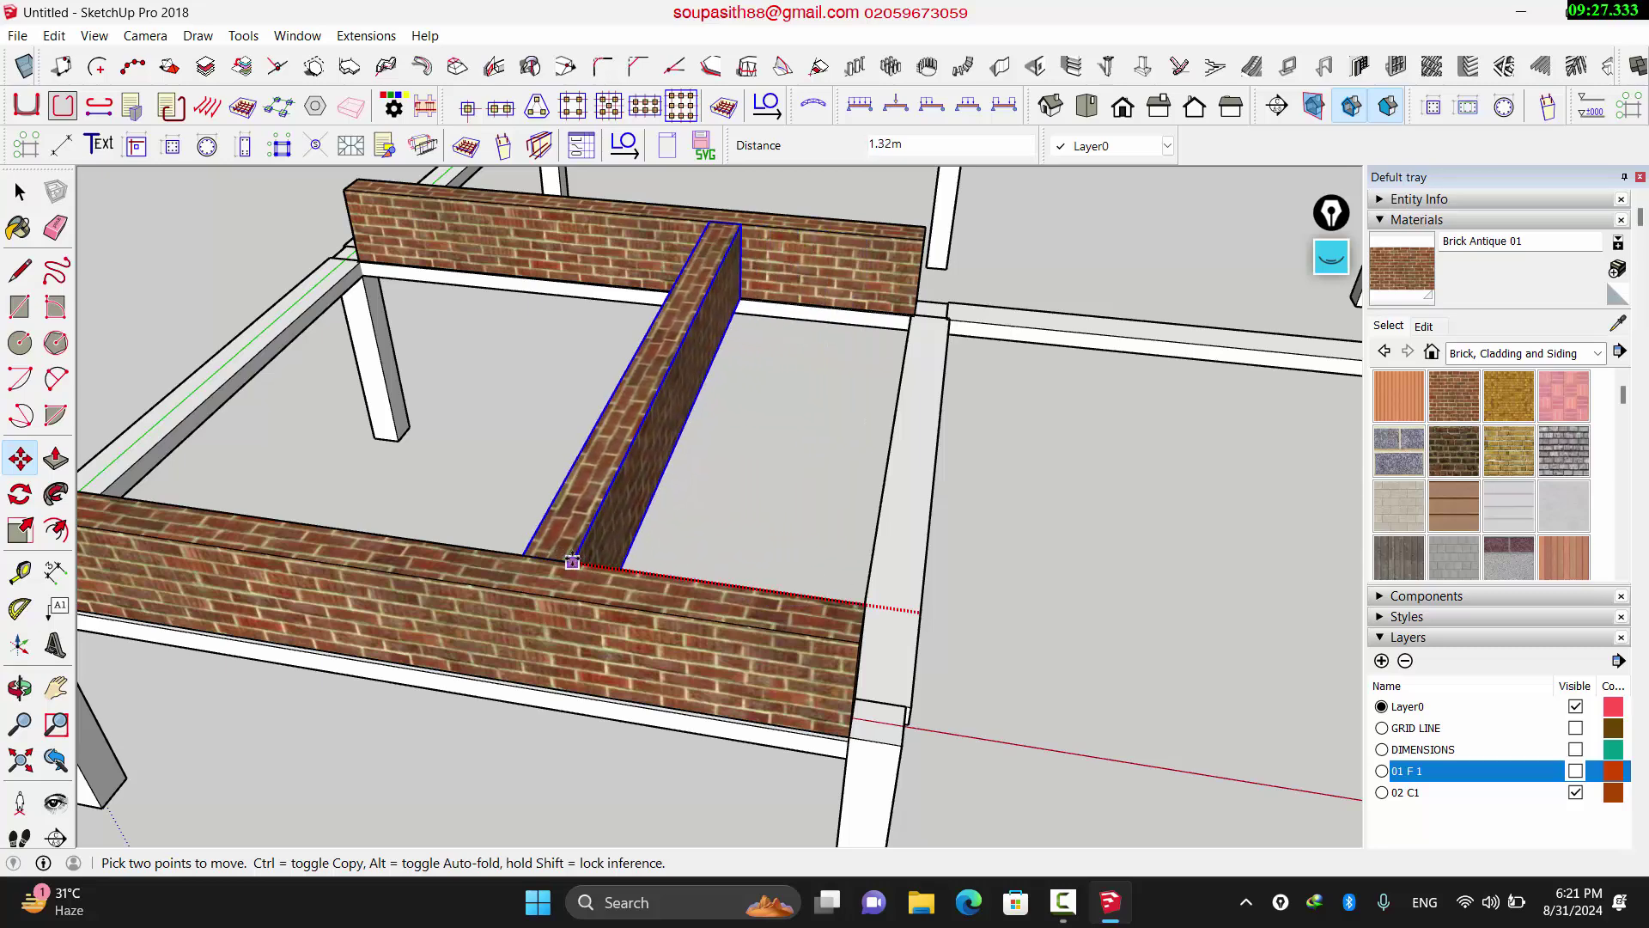
pyautogui.press('ctrl')
pyautogui.scroll(-5, 827, 513)
pyautogui.scroll(-2, 827, 512)
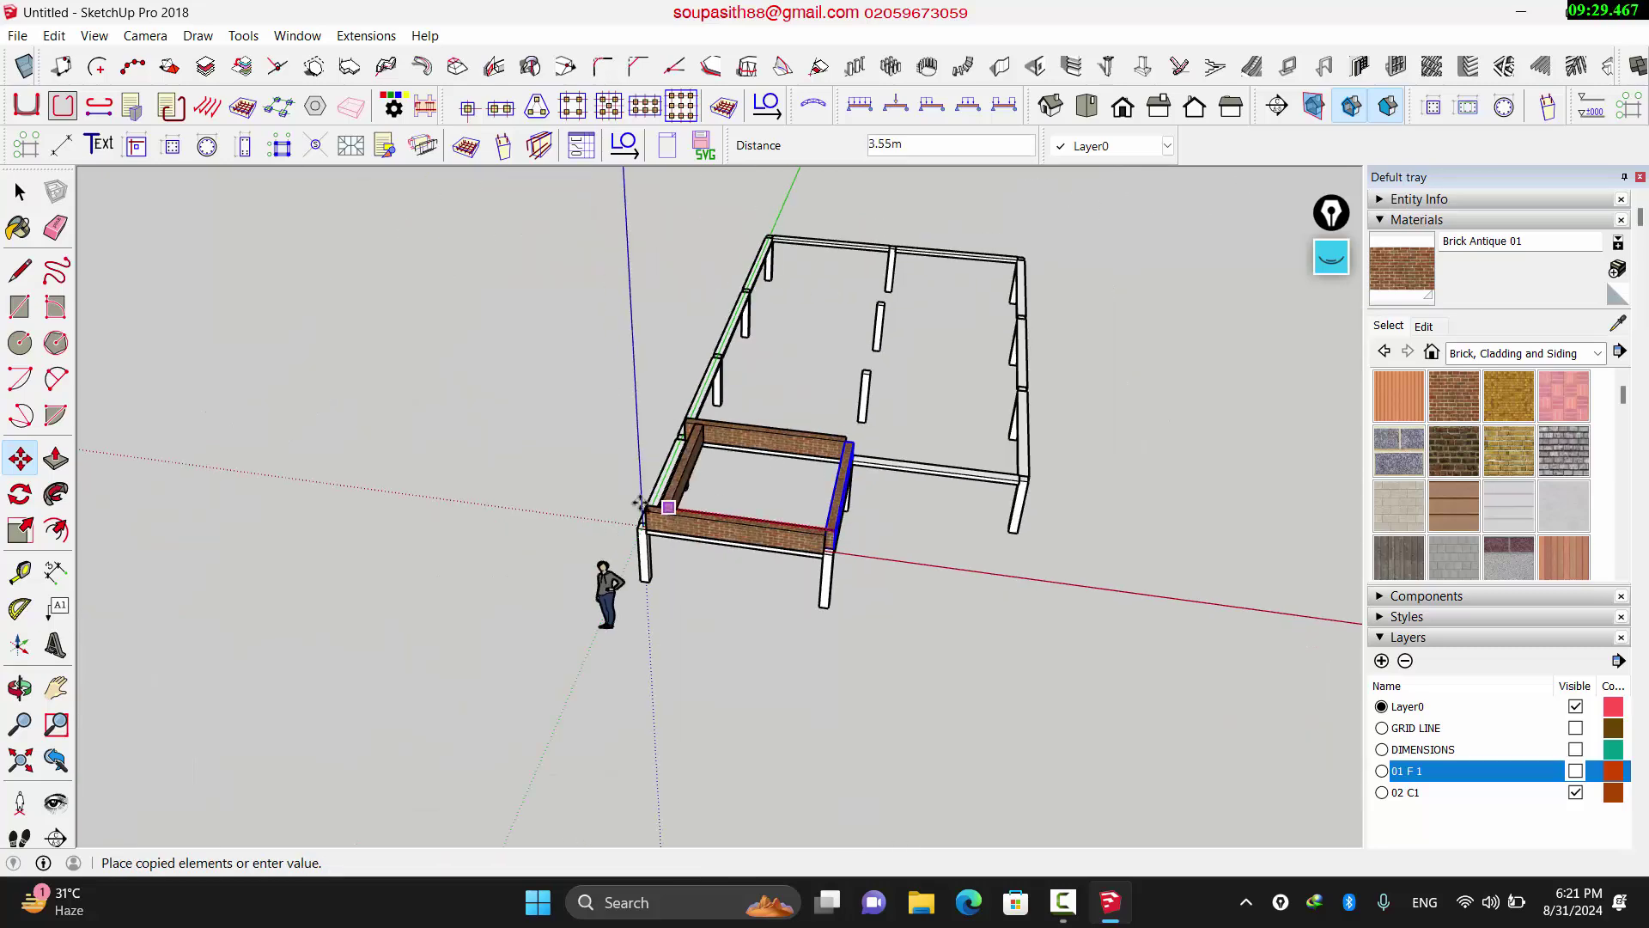
pyautogui.scroll(8, 633, 527)
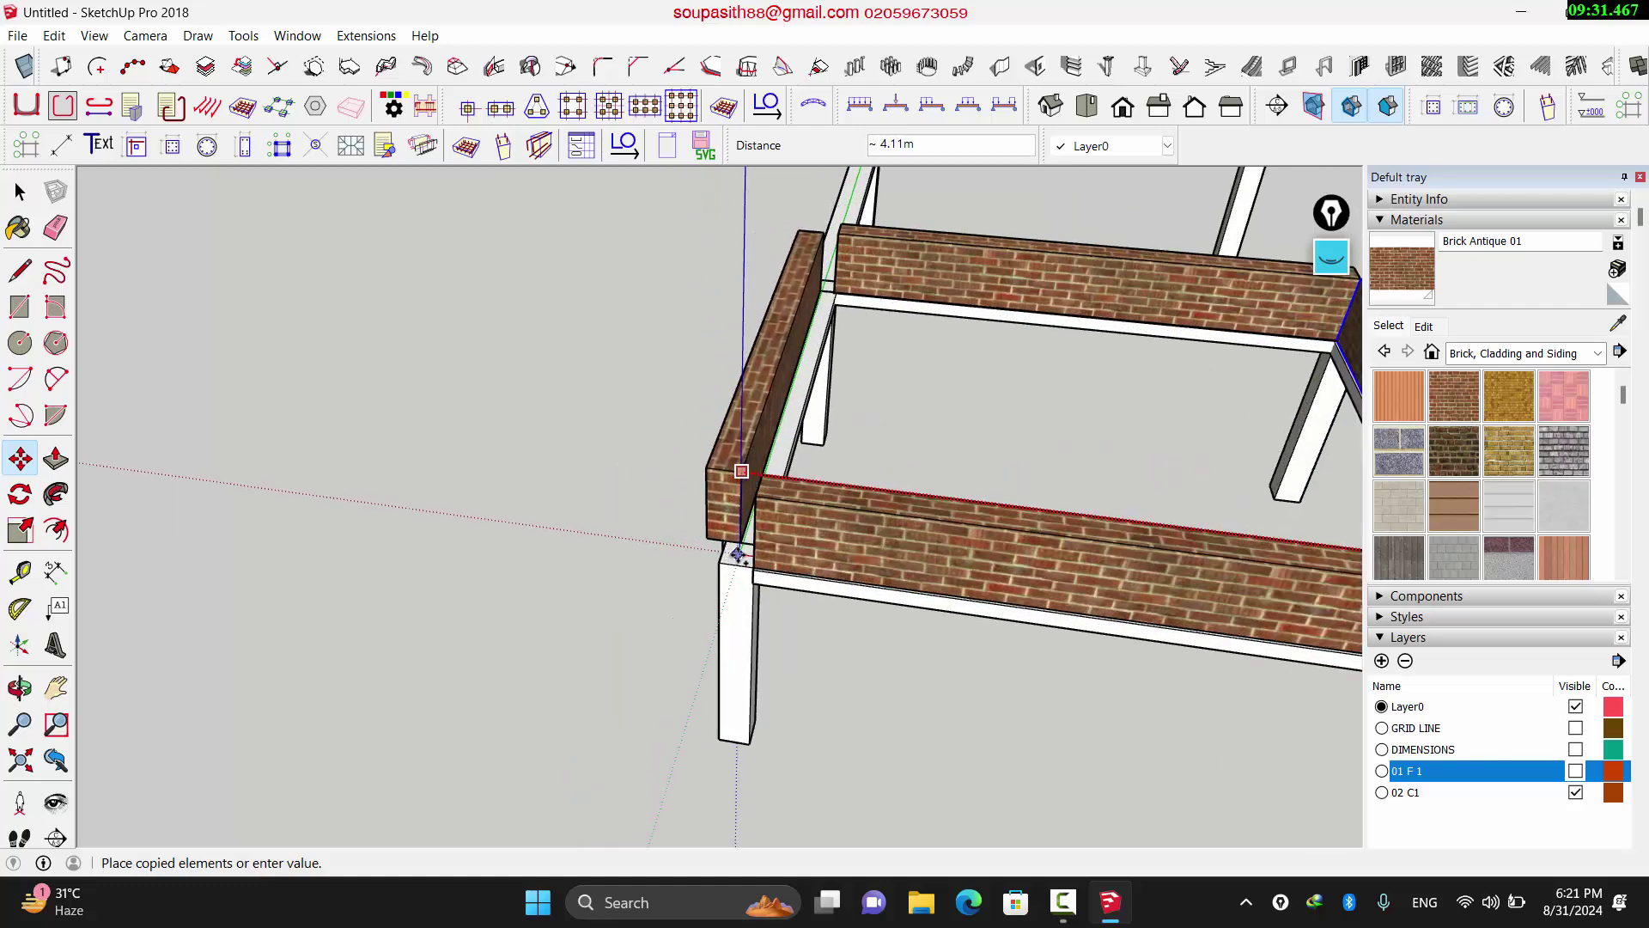
pyautogui.click(749, 745)
pyautogui.scroll(-6, 343, 512)
pyautogui.press('space')
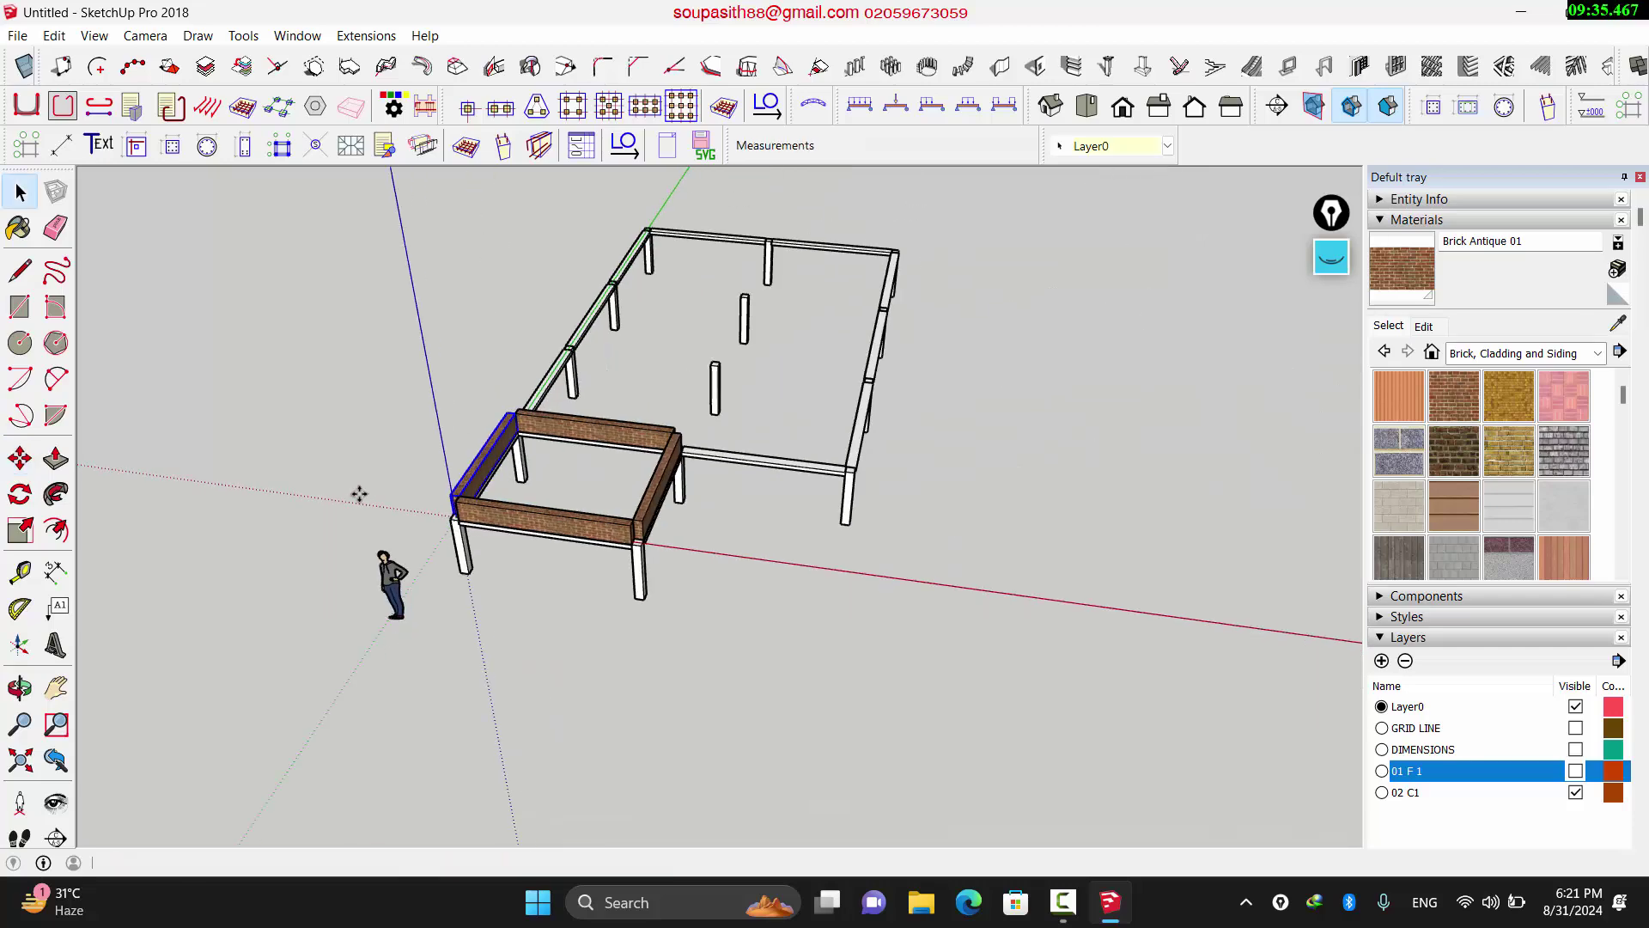
# Step: Copy the rear cross wall 4.00 m along the red axis onto the adjoining beam between the next columns
pyautogui.moveTo(558, 443); pyautogui.dragTo(876, 453, button='middle')
pyautogui.scroll(4, 710, 446)
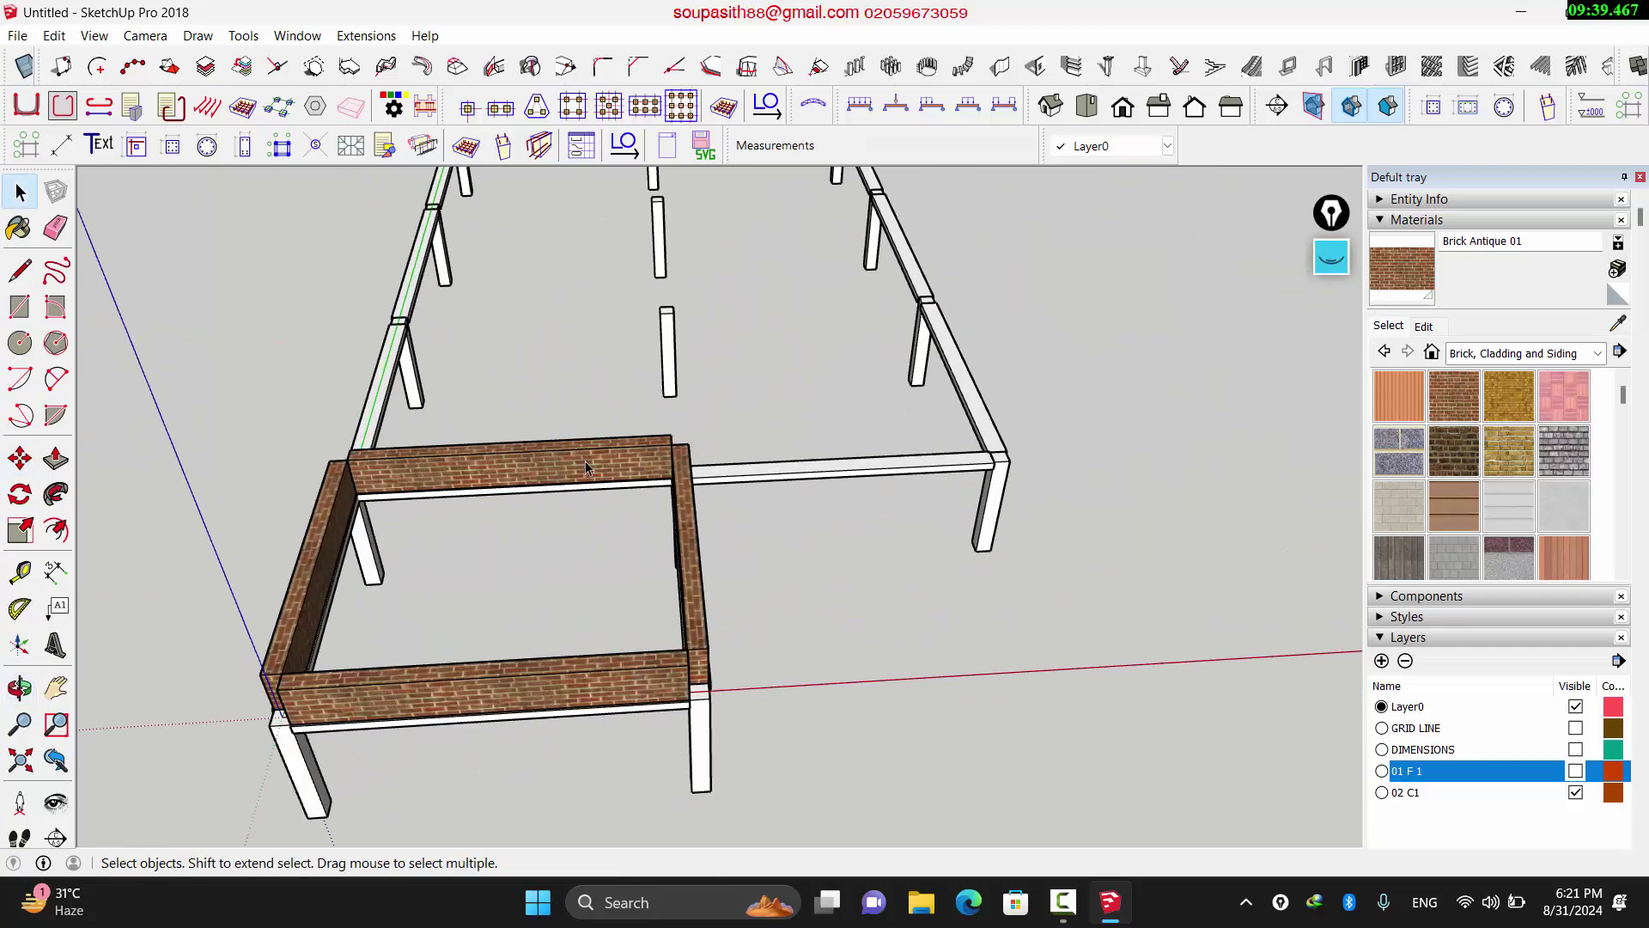
pyautogui.scroll(2, 528, 477)
pyautogui.press('m')
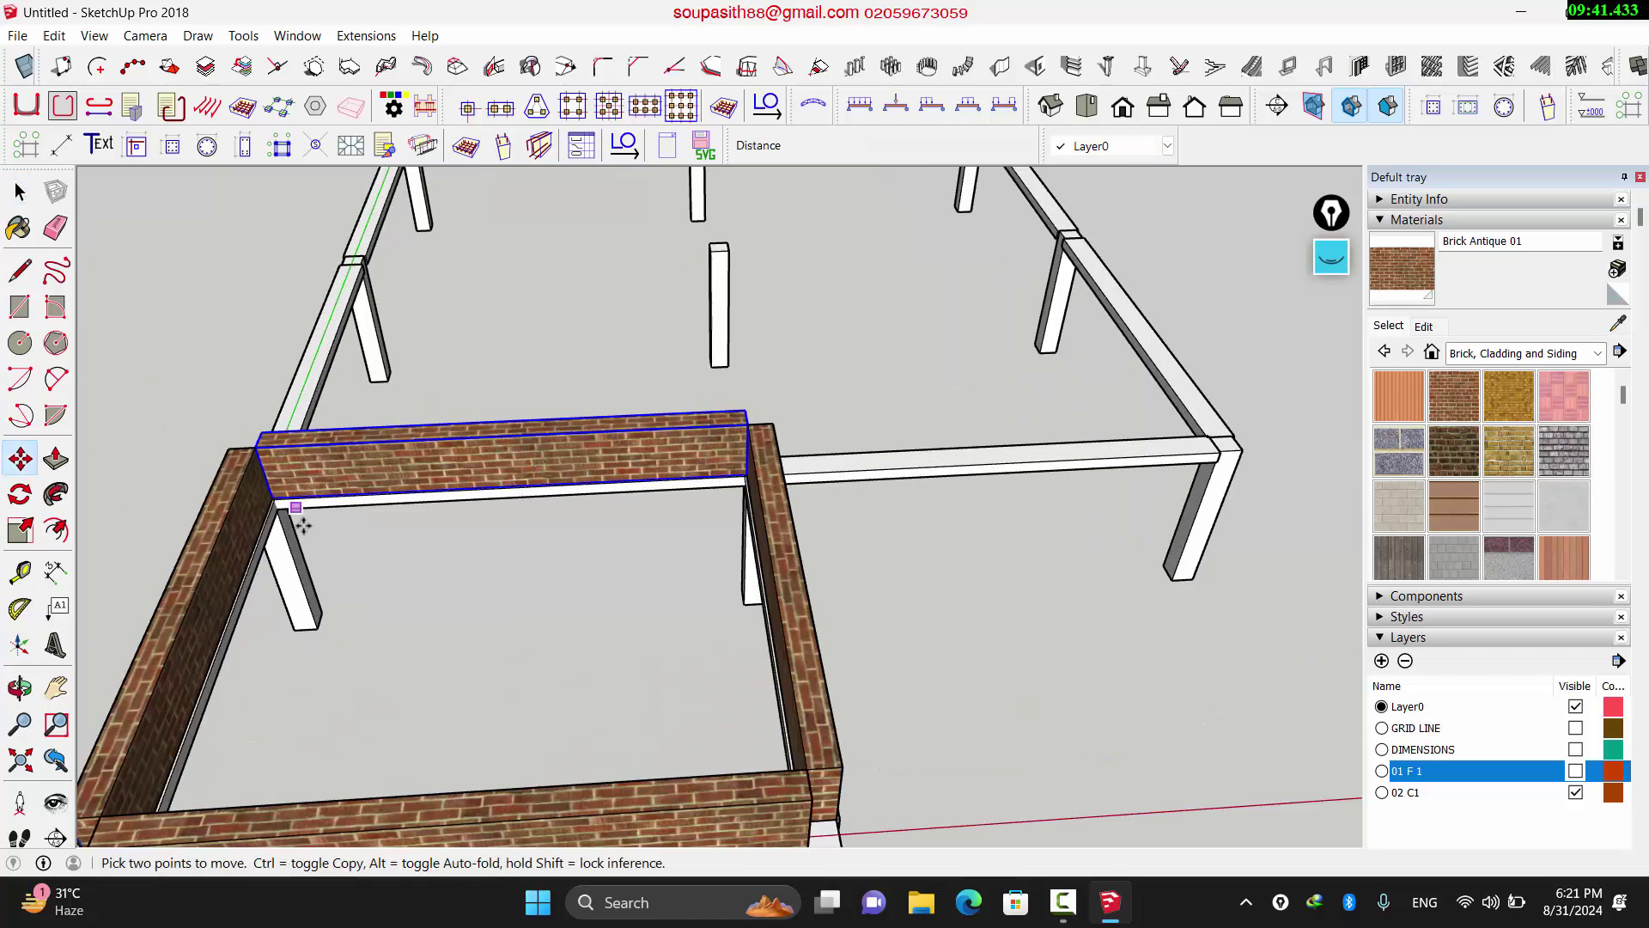
pyautogui.scroll(2, 266, 494)
pyautogui.scroll(5, 263, 488)
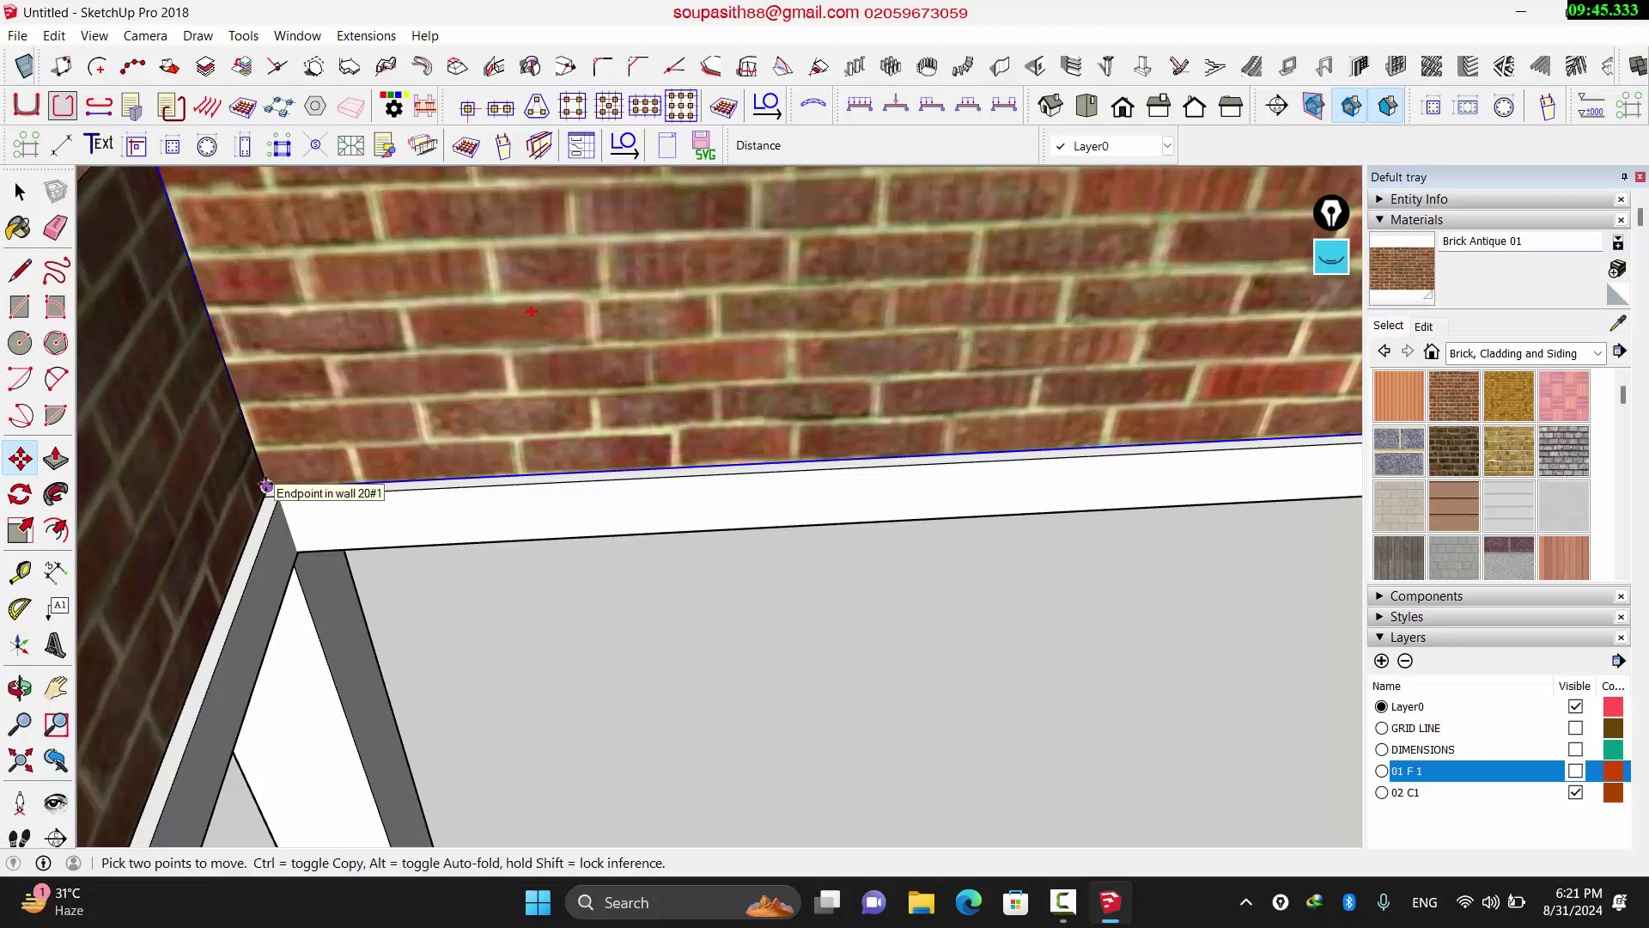
pyautogui.click(267, 487)
pyautogui.press('ctrl')
pyautogui.scroll(-6, 411, 478)
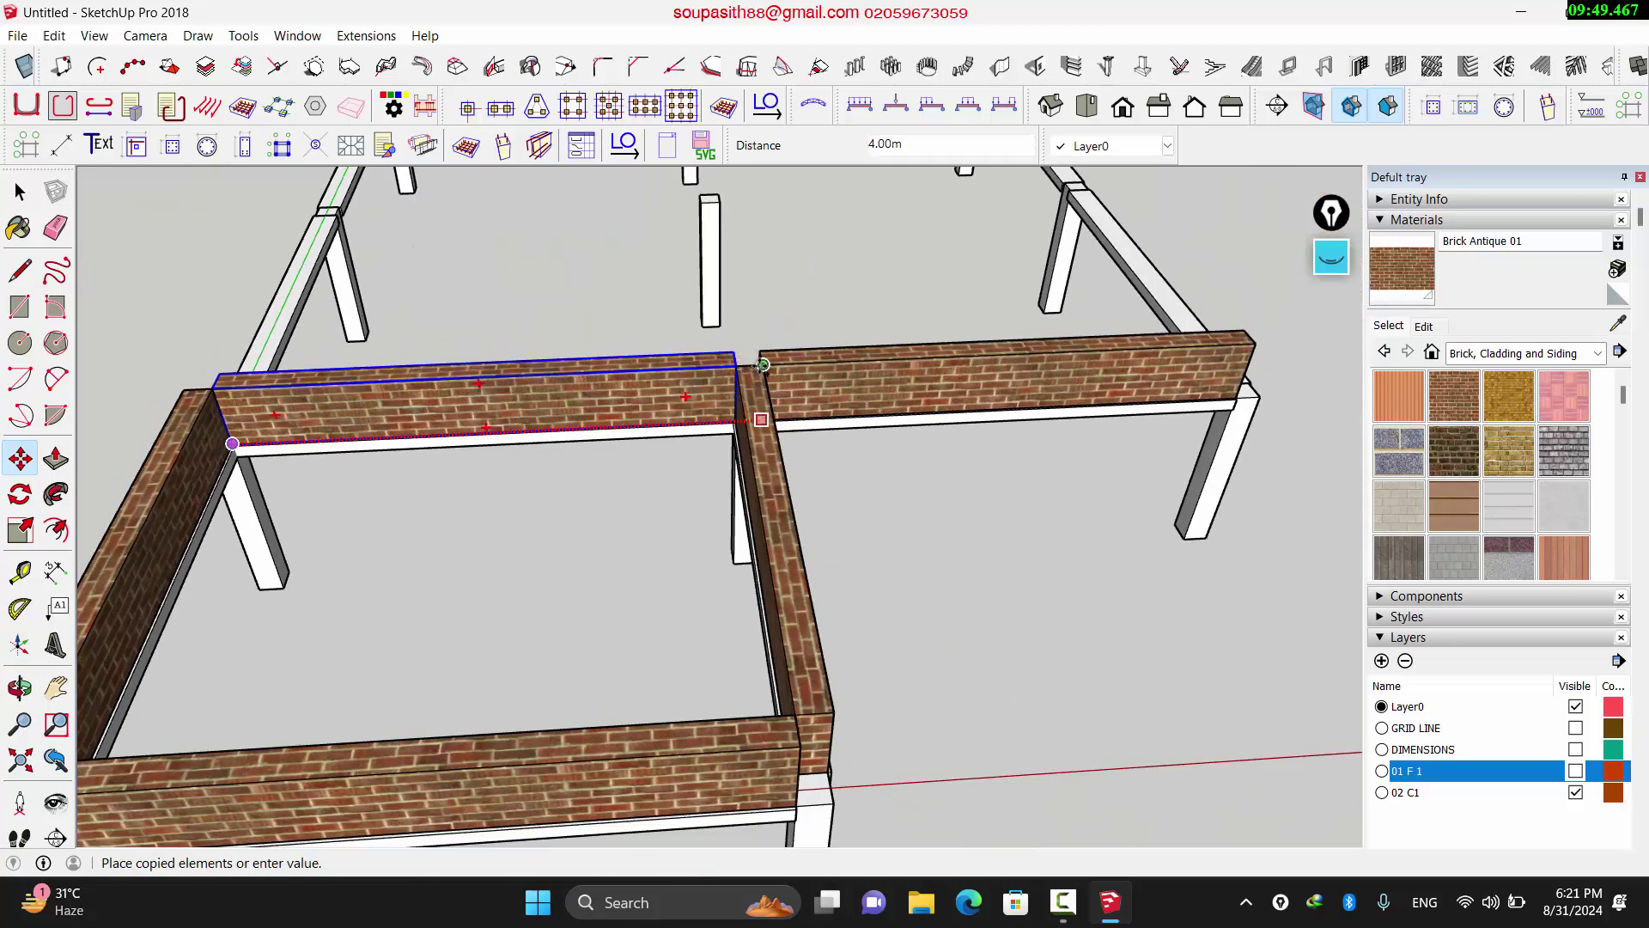
pyautogui.click(763, 364)
pyautogui.moveTo(762, 365); pyautogui.dragTo(466, 378, button='middle')
pyautogui.press('space')
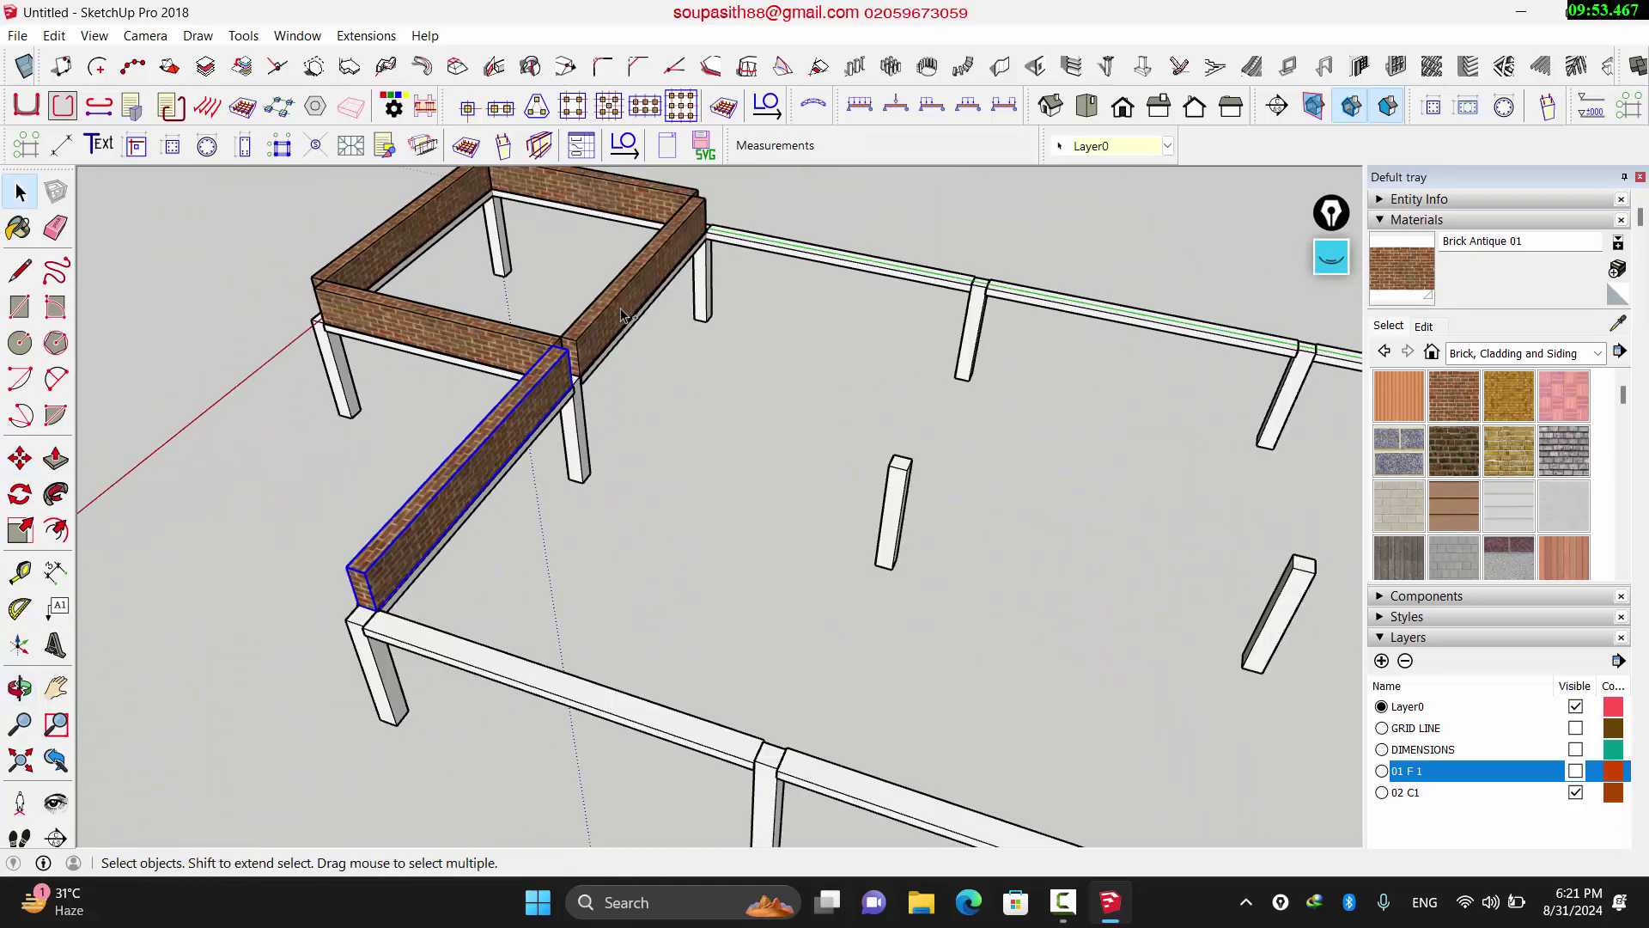
# Step: Copy both in-line cross walls together 12.00 m along the green axis onto the beam at the building's far end
pyautogui.keyDown('shift'); pyautogui.click(622, 314); pyautogui.keyUp('shift')
pyautogui.press('m')
pyautogui.scroll(5, 378, 627)
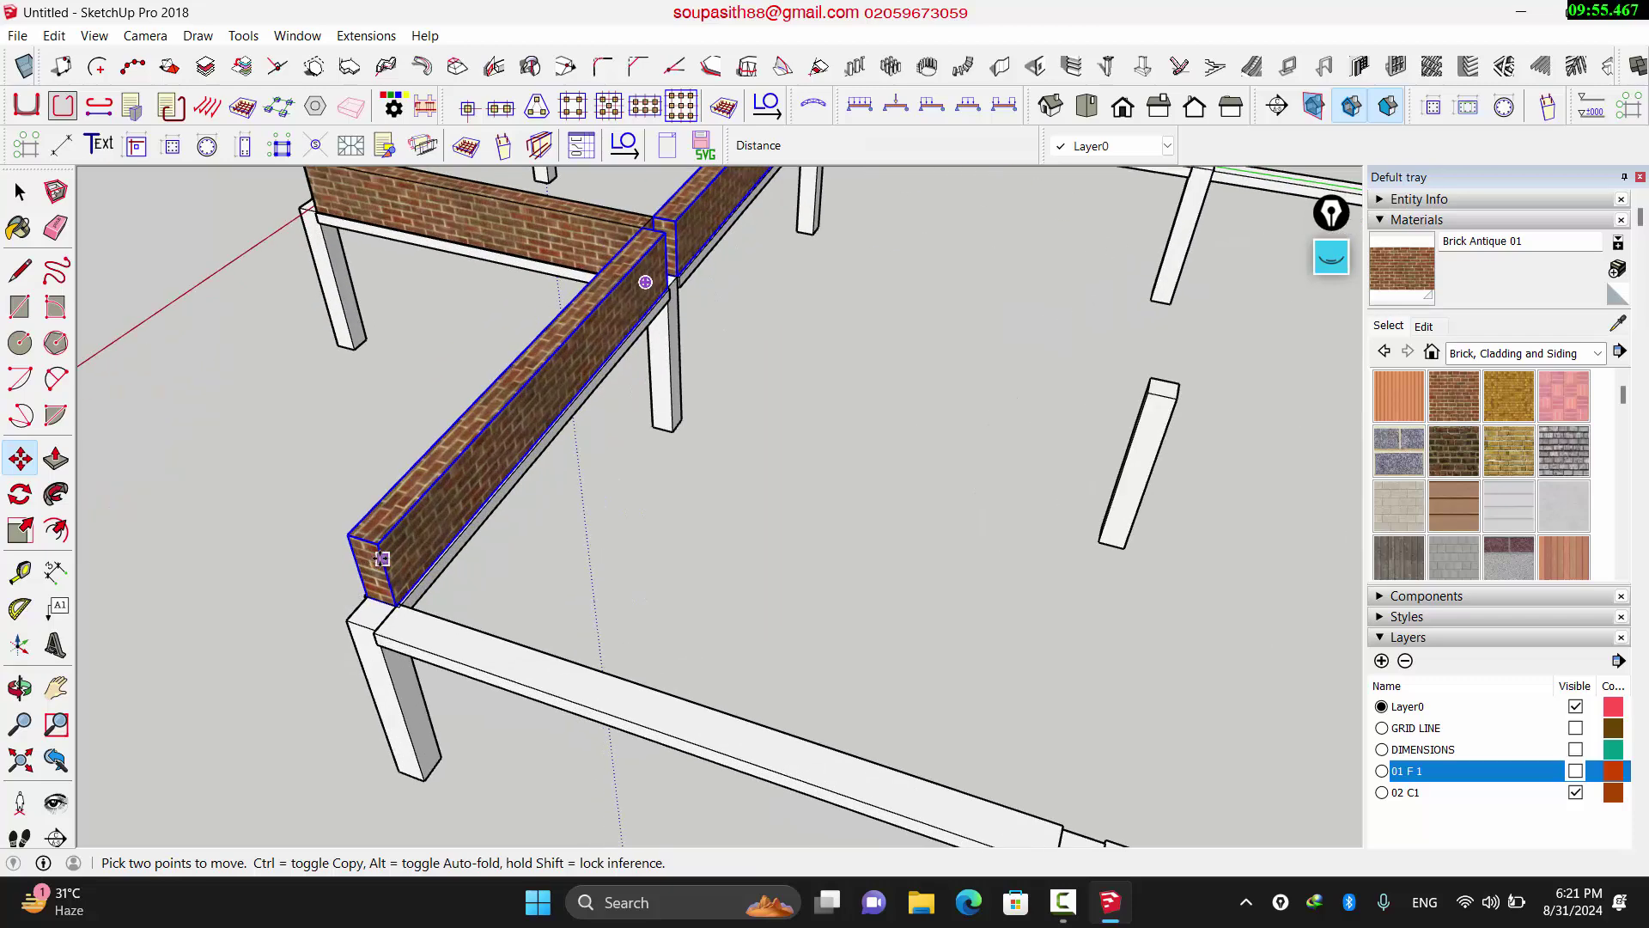
pyautogui.scroll(5, 408, 628)
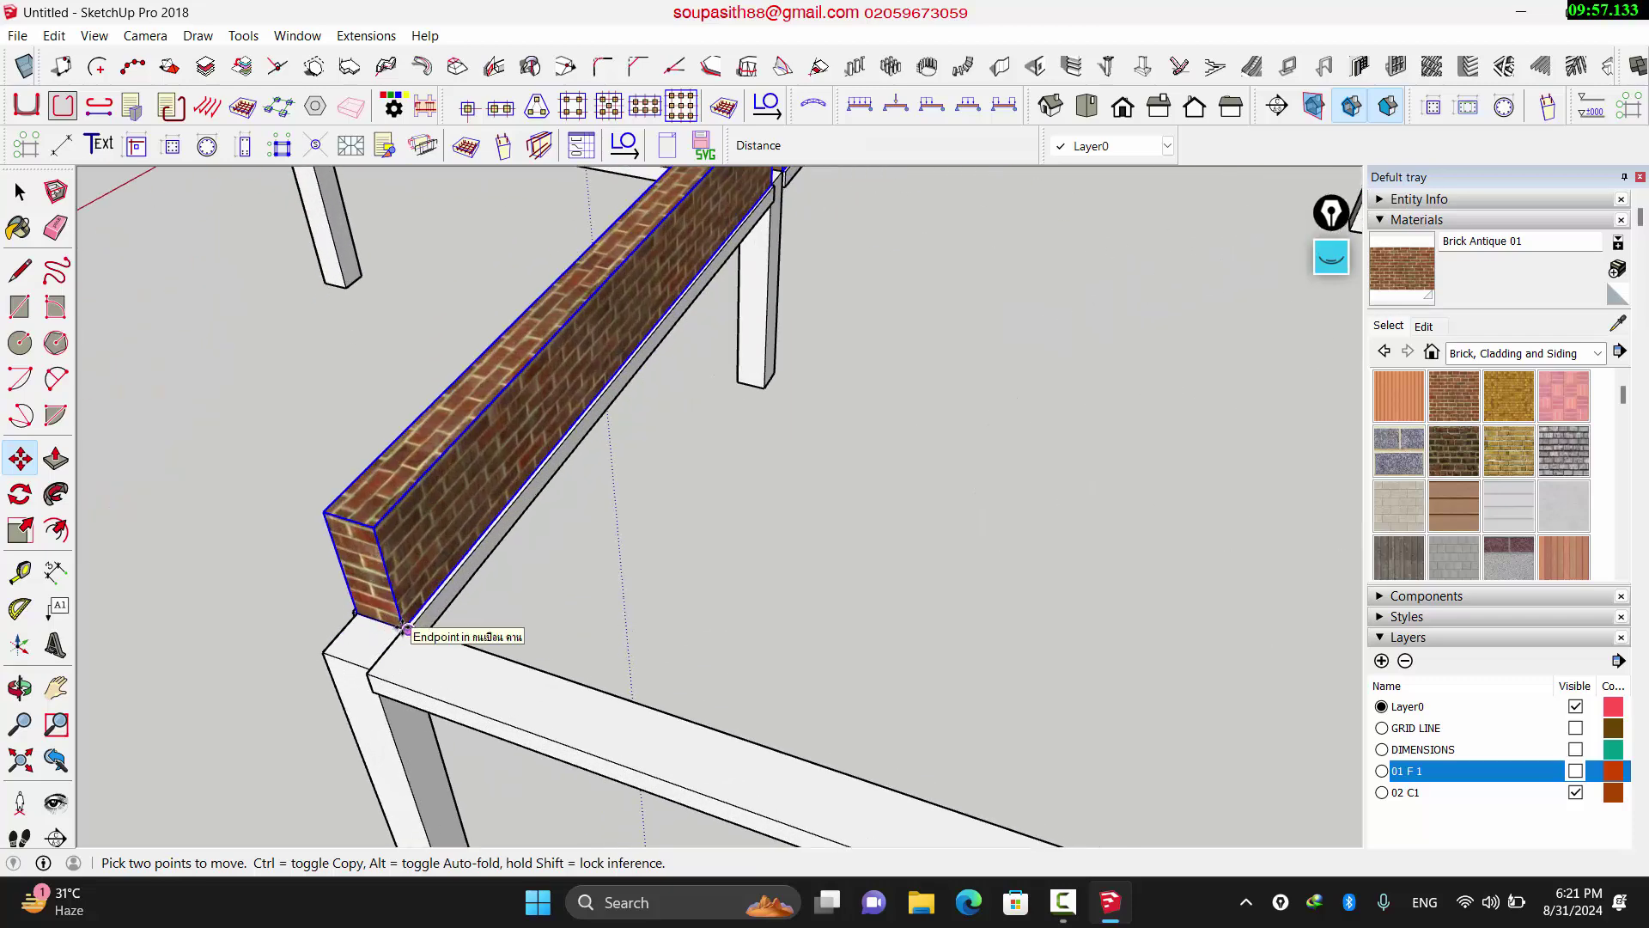
pyautogui.click(407, 628)
pyautogui.press('ctrl')
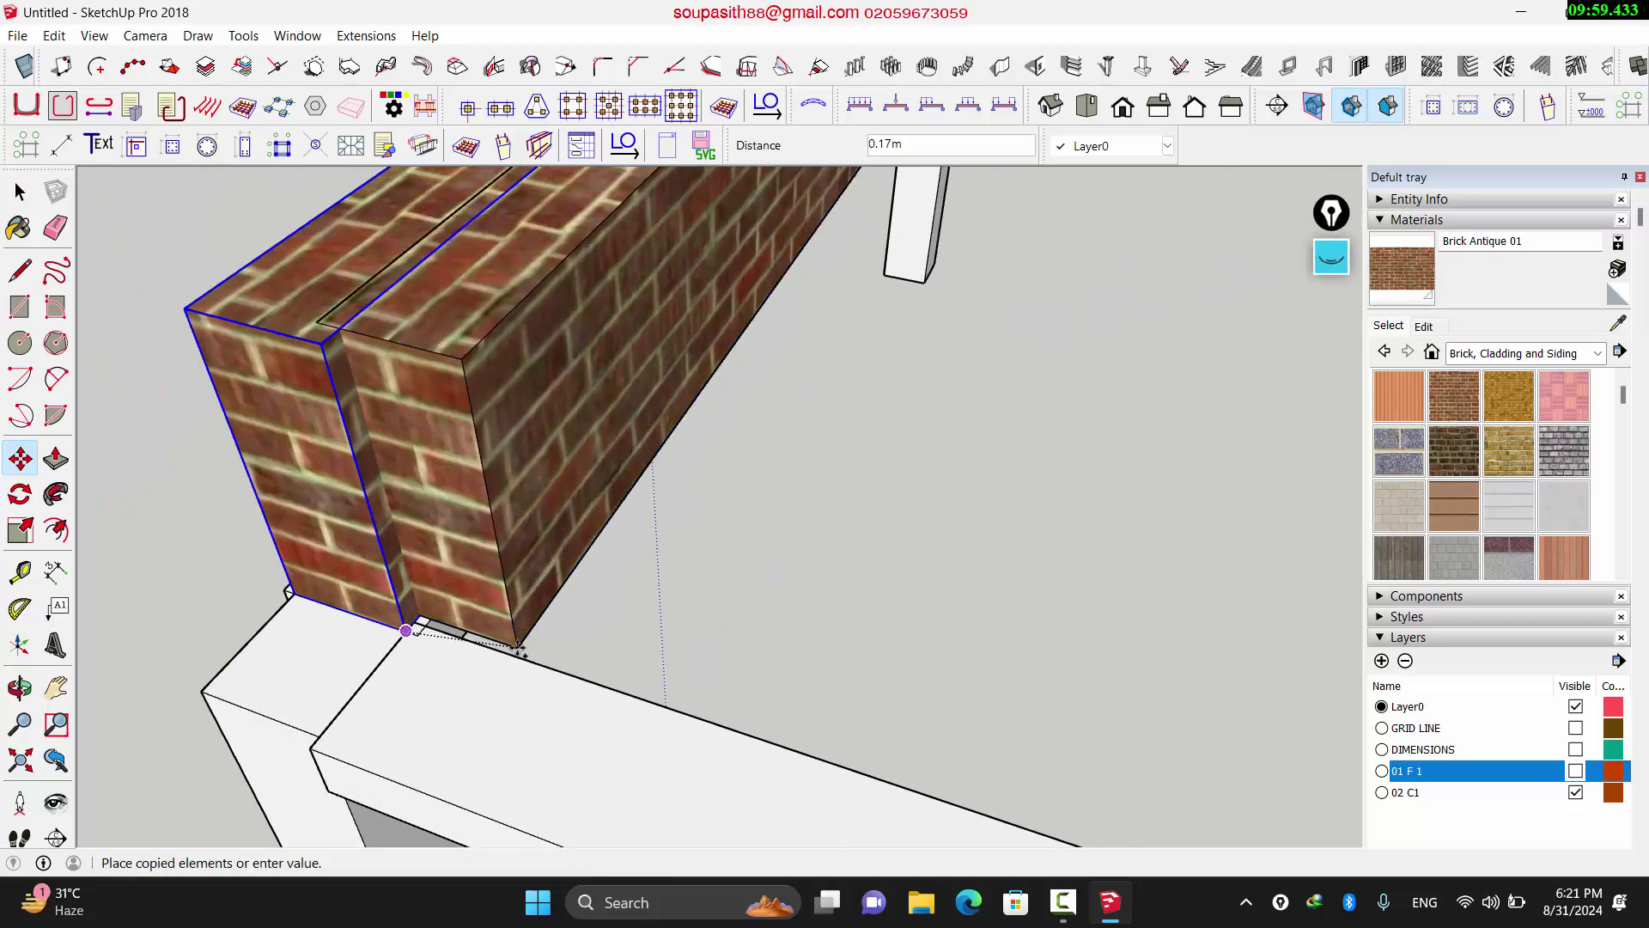
pyautogui.scroll(-10, 591, 700)
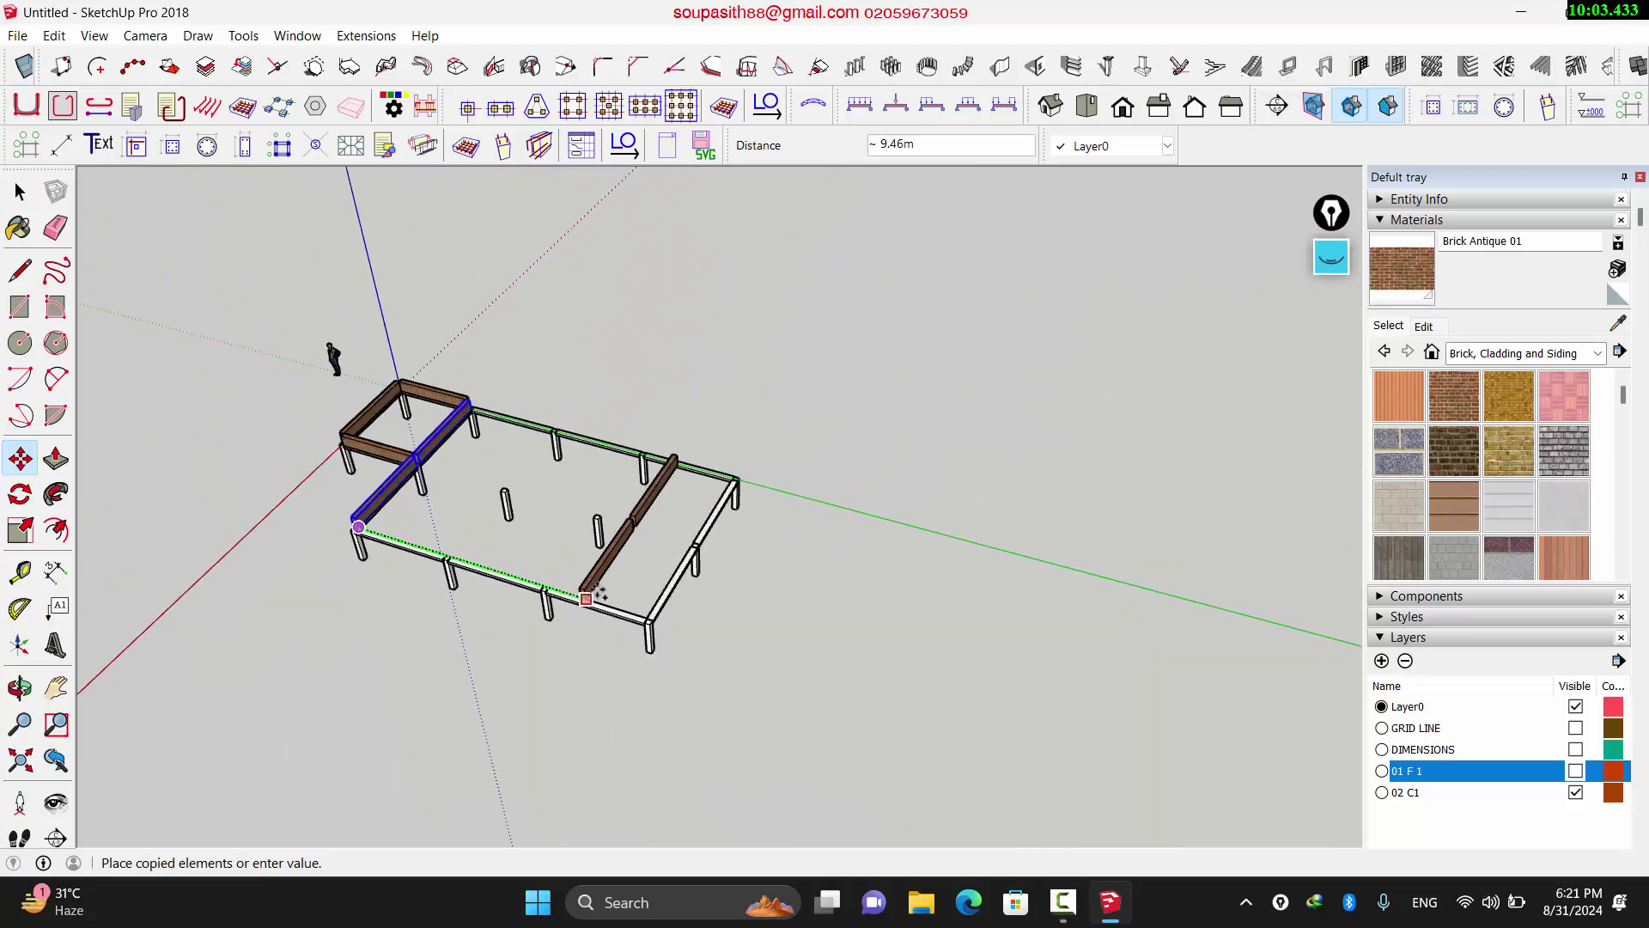
pyautogui.scroll(3, 652, 627)
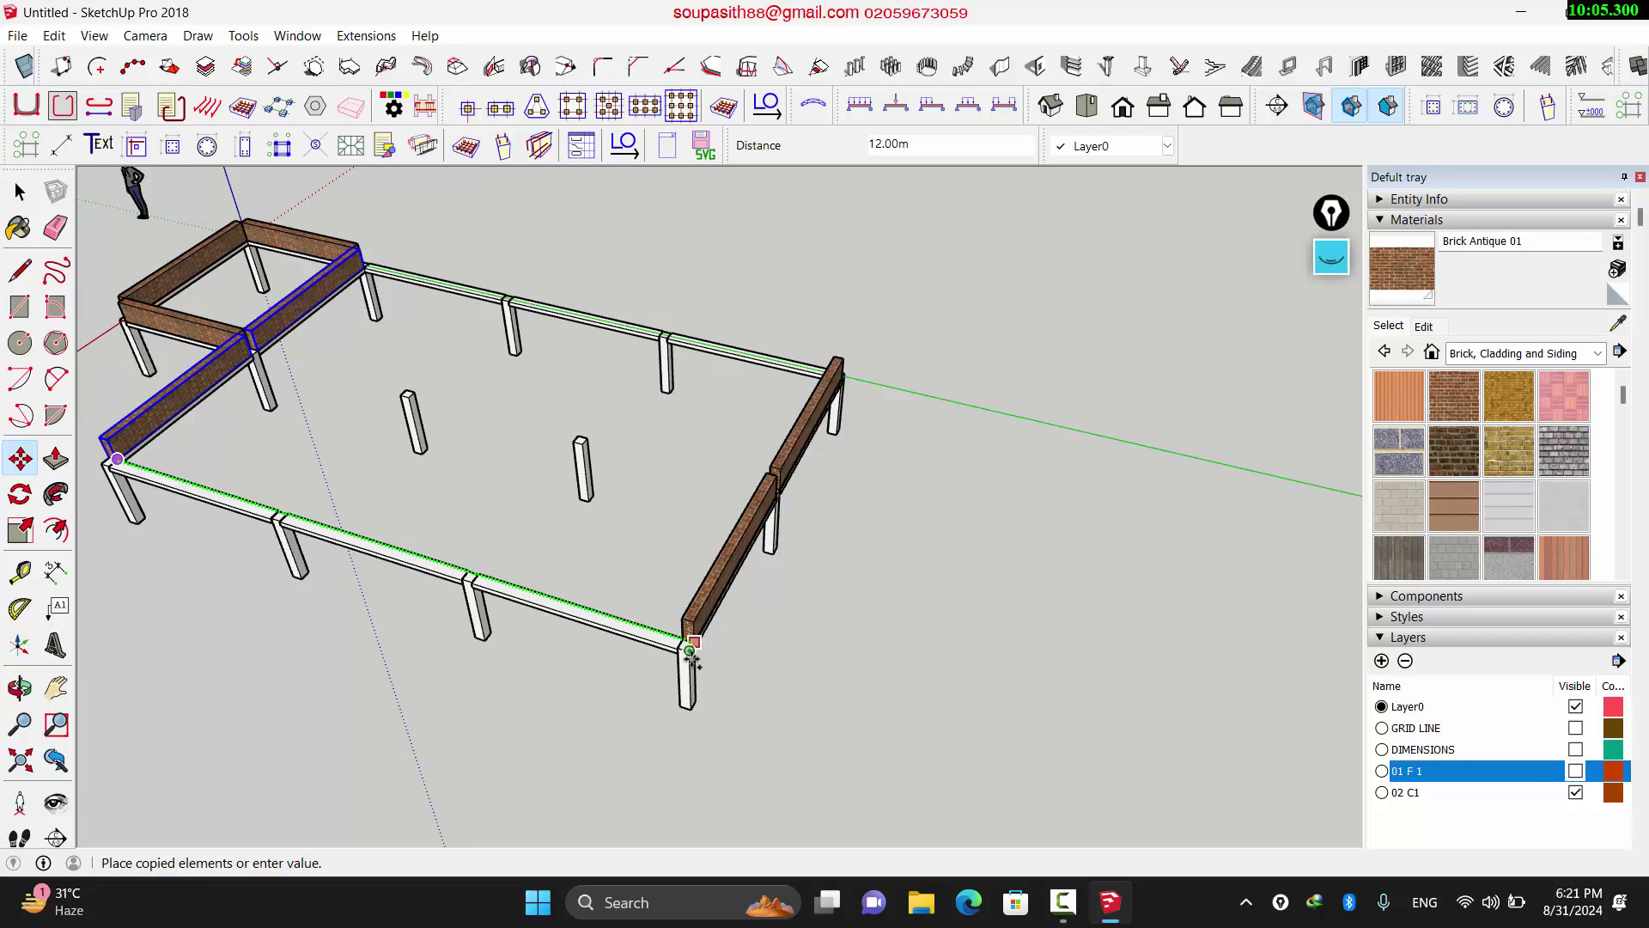
pyautogui.click(694, 658)
pyautogui.scroll(5, 730, 533)
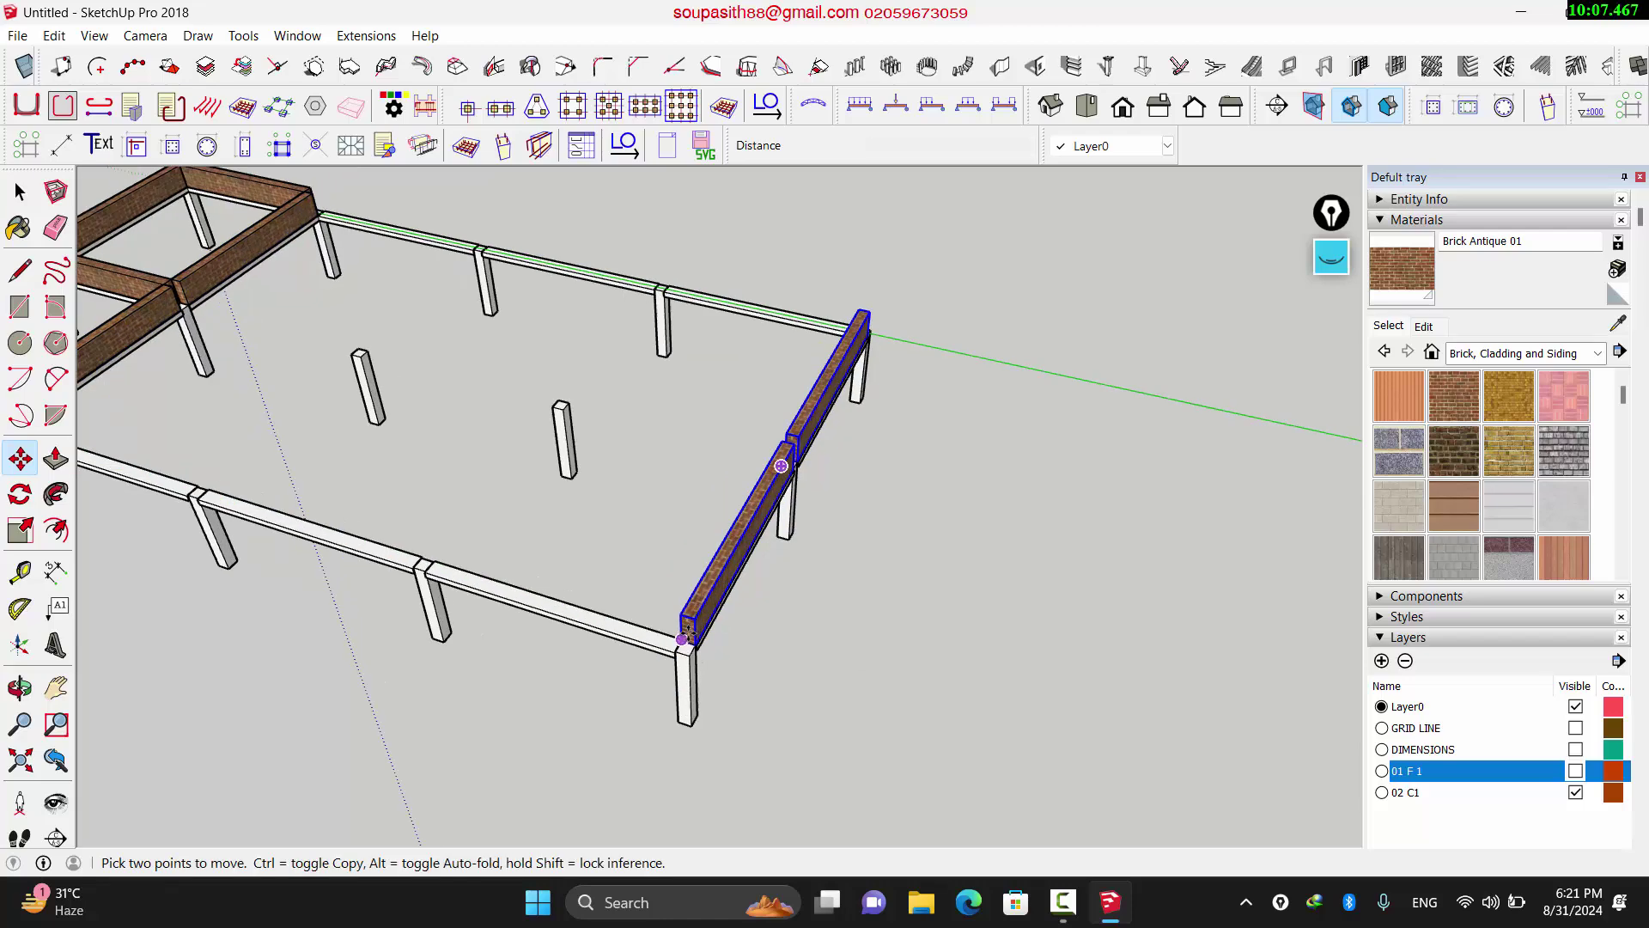
pyautogui.press('space')
# Step: Rotate a copy of the far-end wall 90° about its corner onto the adjacent green-axis beam
pyautogui.scroll(2, 711, 552)
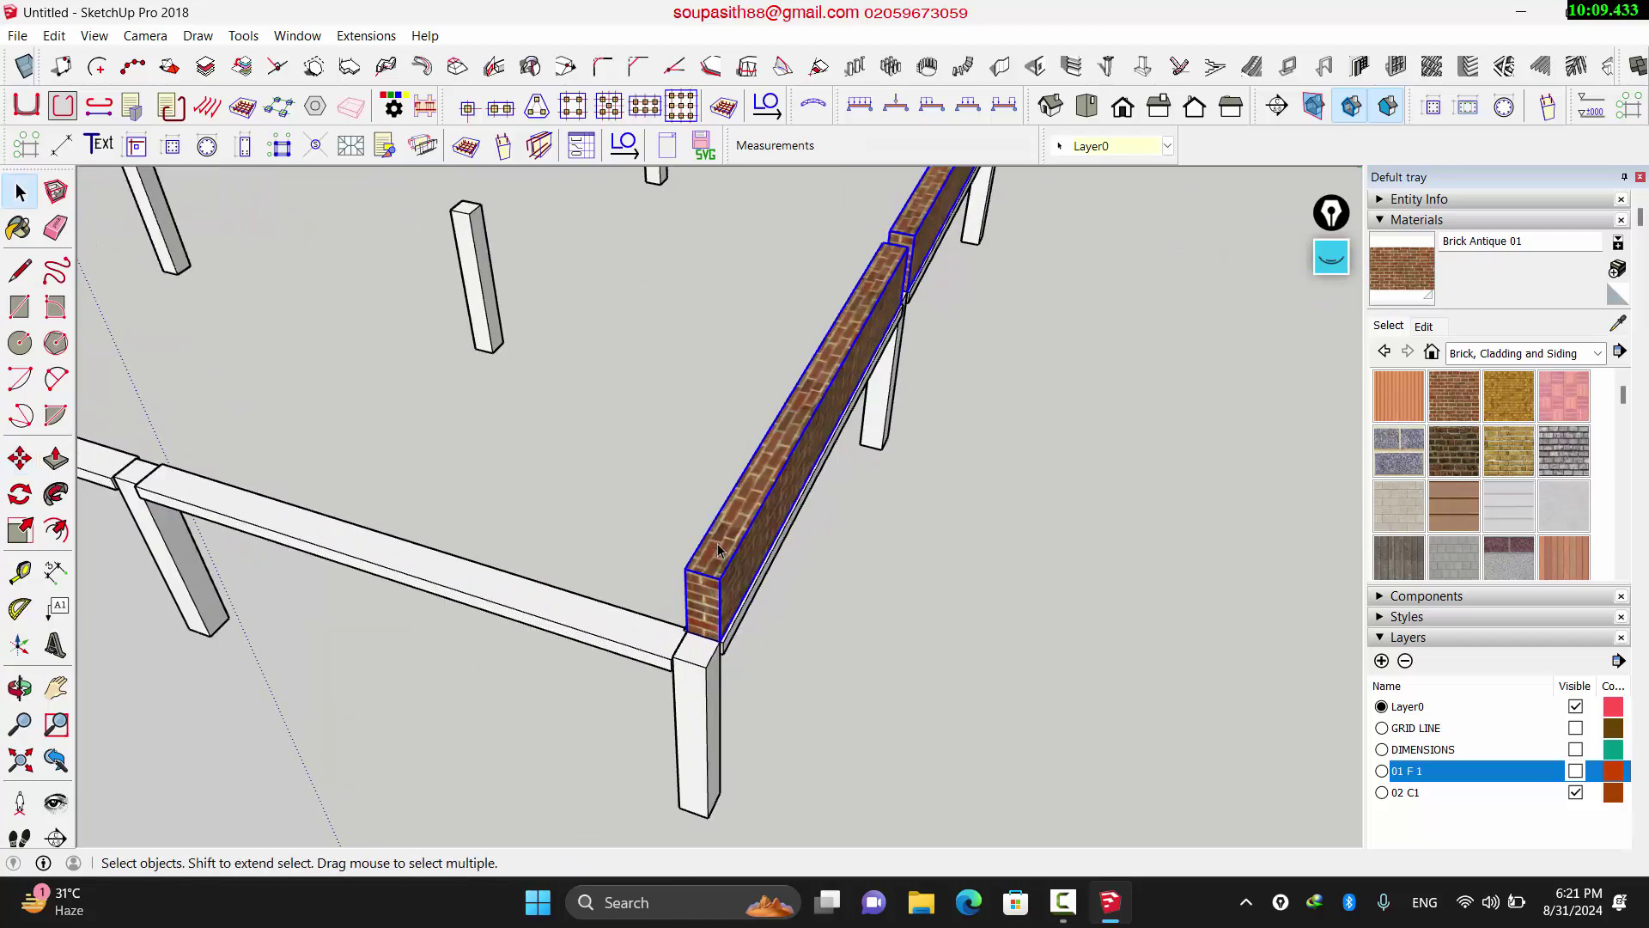
pyautogui.press('q')
pyautogui.scroll(2, 718, 567)
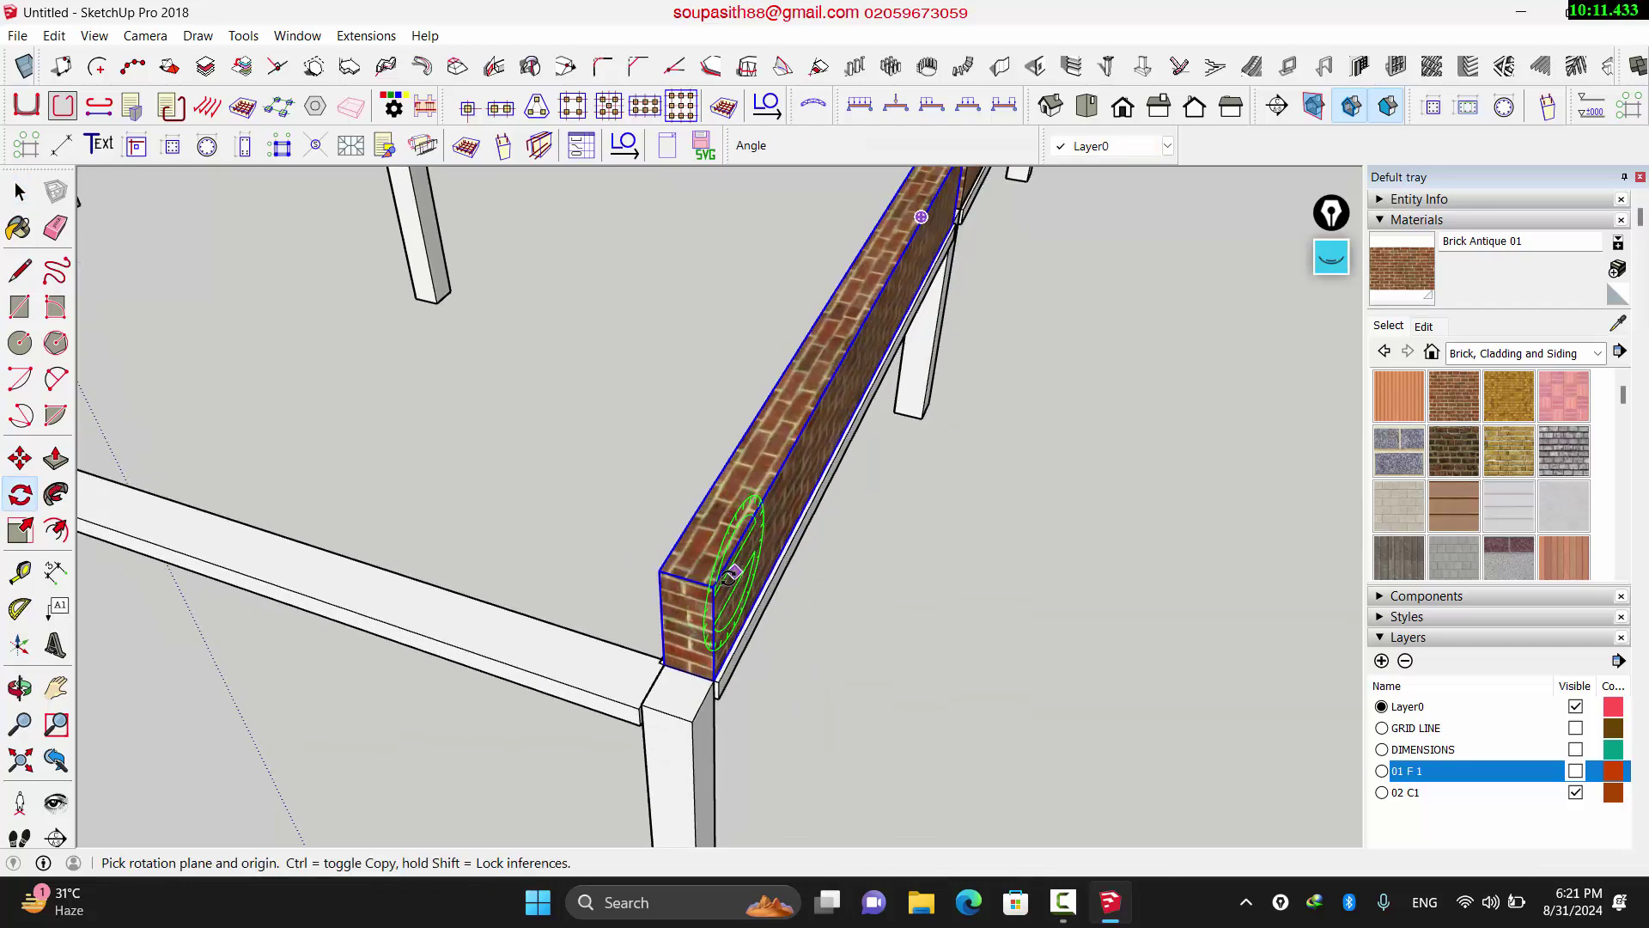
pyautogui.click(713, 584)
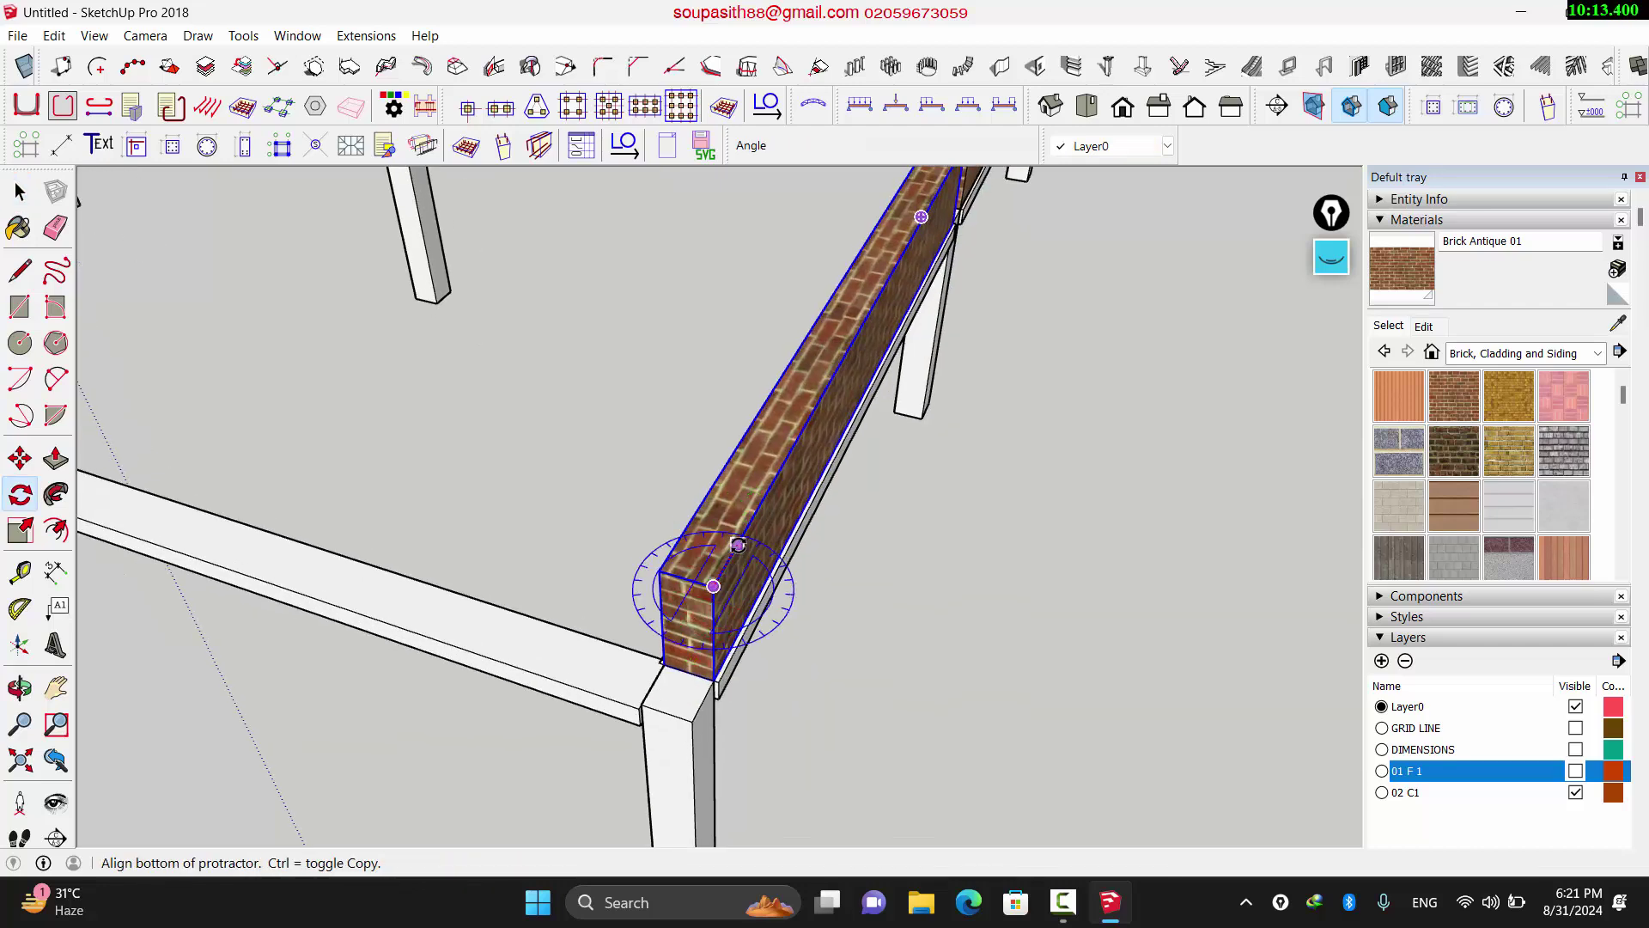
pyautogui.click(737, 544)
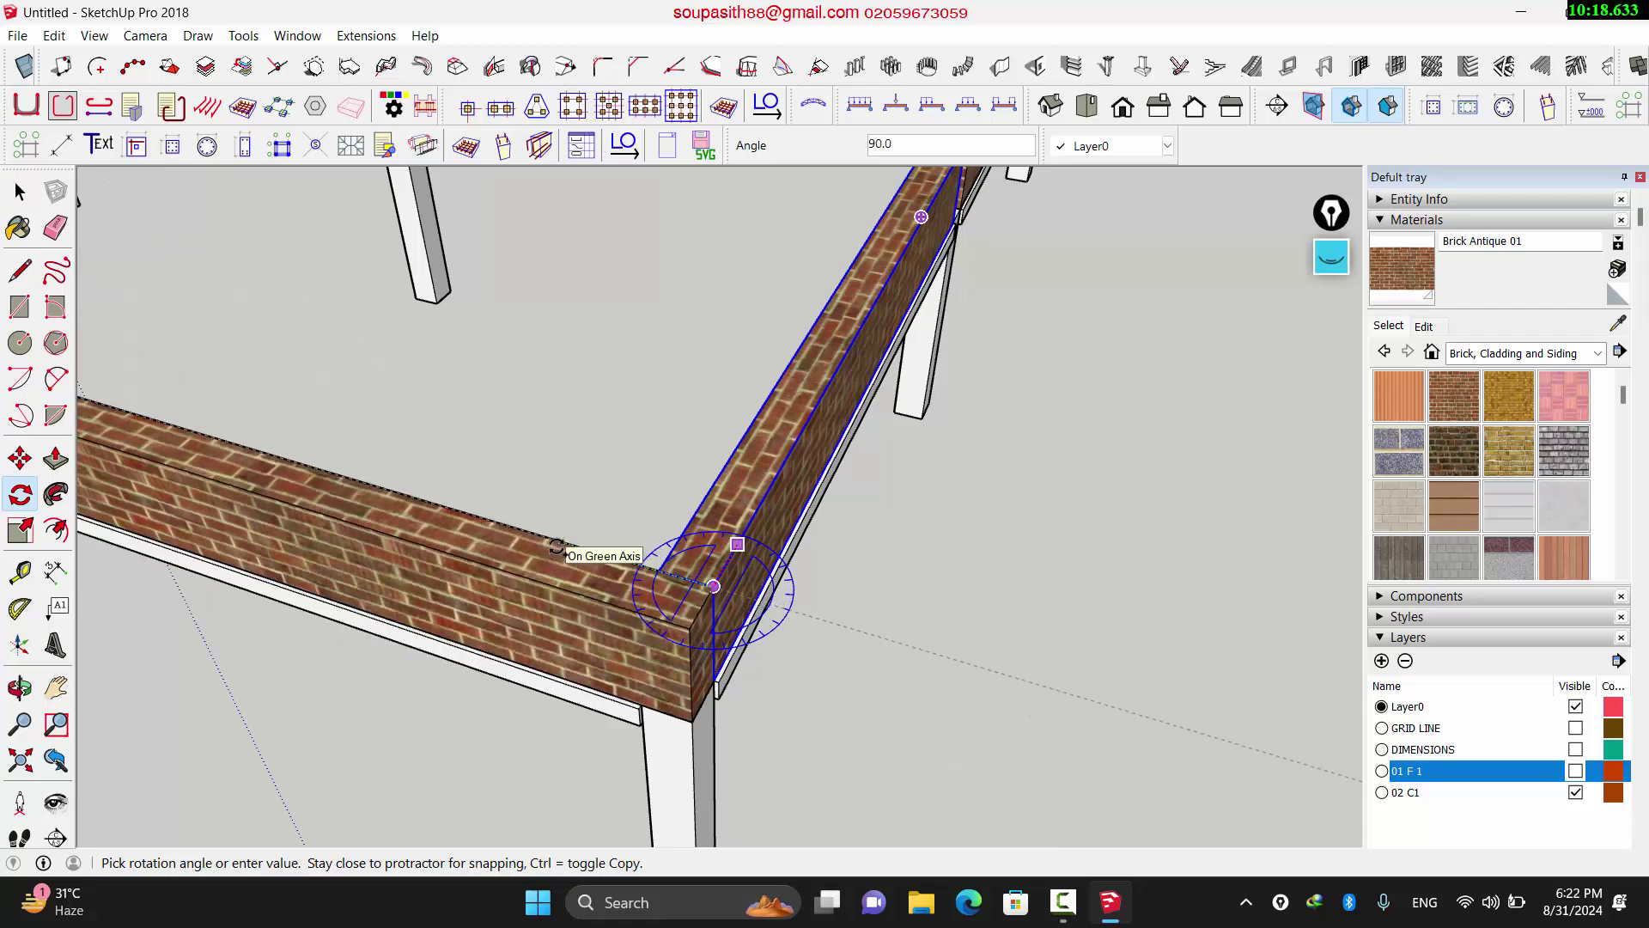
pyautogui.click(557, 547)
pyautogui.press('space')
pyautogui.scroll(-3, 639, 573)
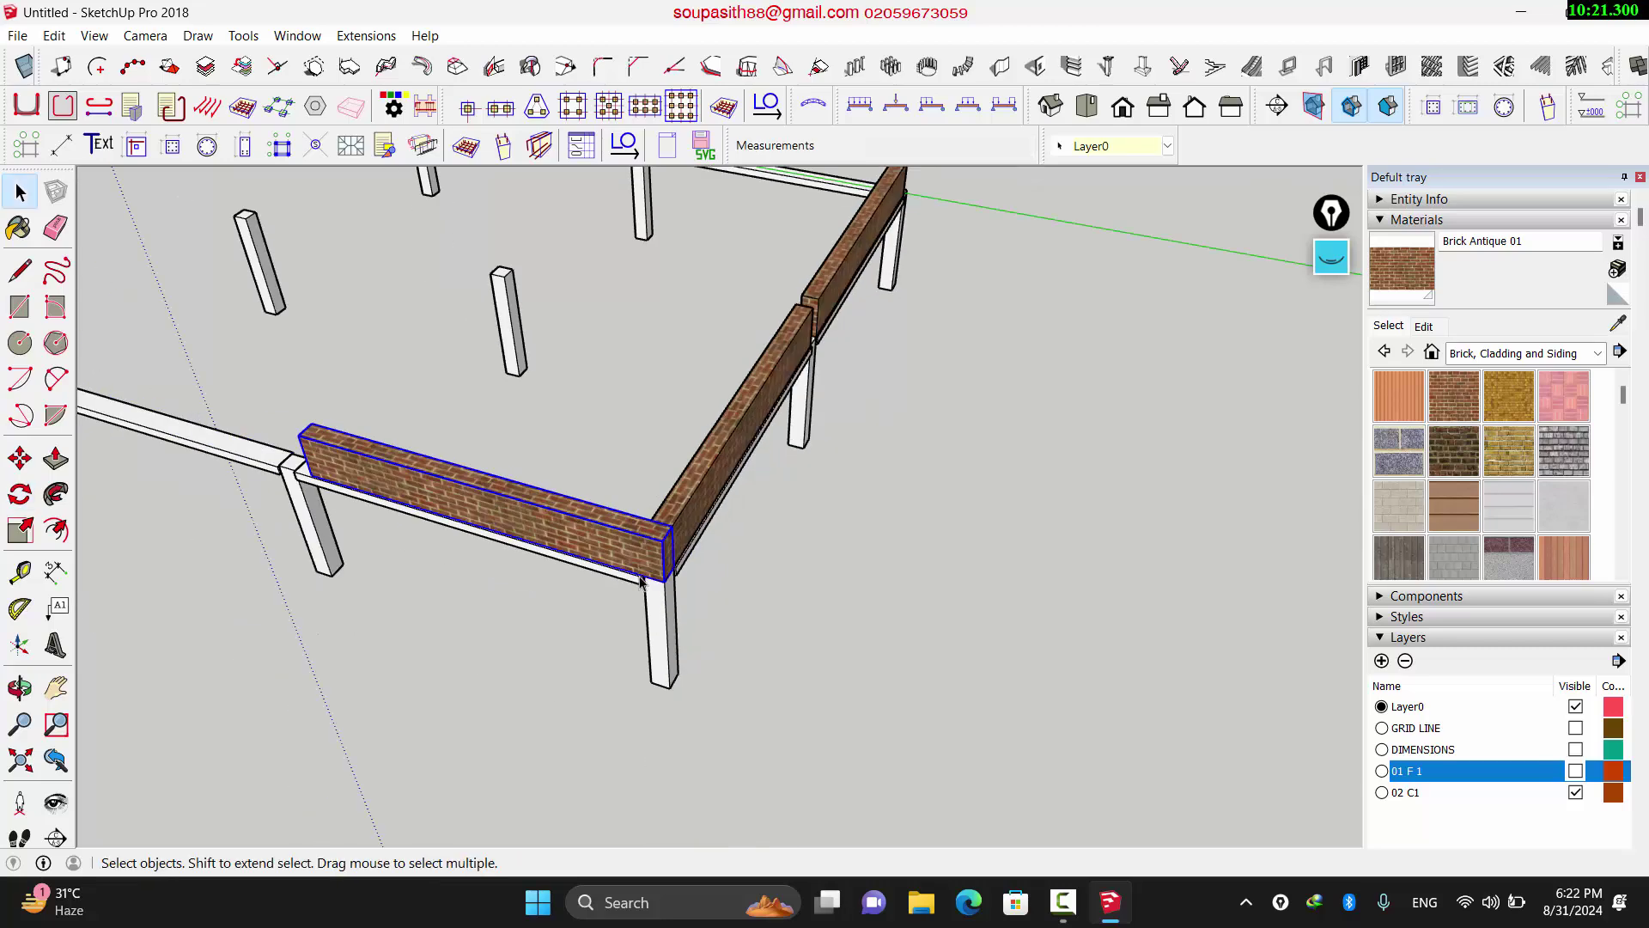
# Step: Move the rotated wall 0.20 m along the green axis so its end meets the corner column's inner edge
pyautogui.scroll(5, 640, 581)
pyautogui.press('m')
pyautogui.scroll(2, 636, 574)
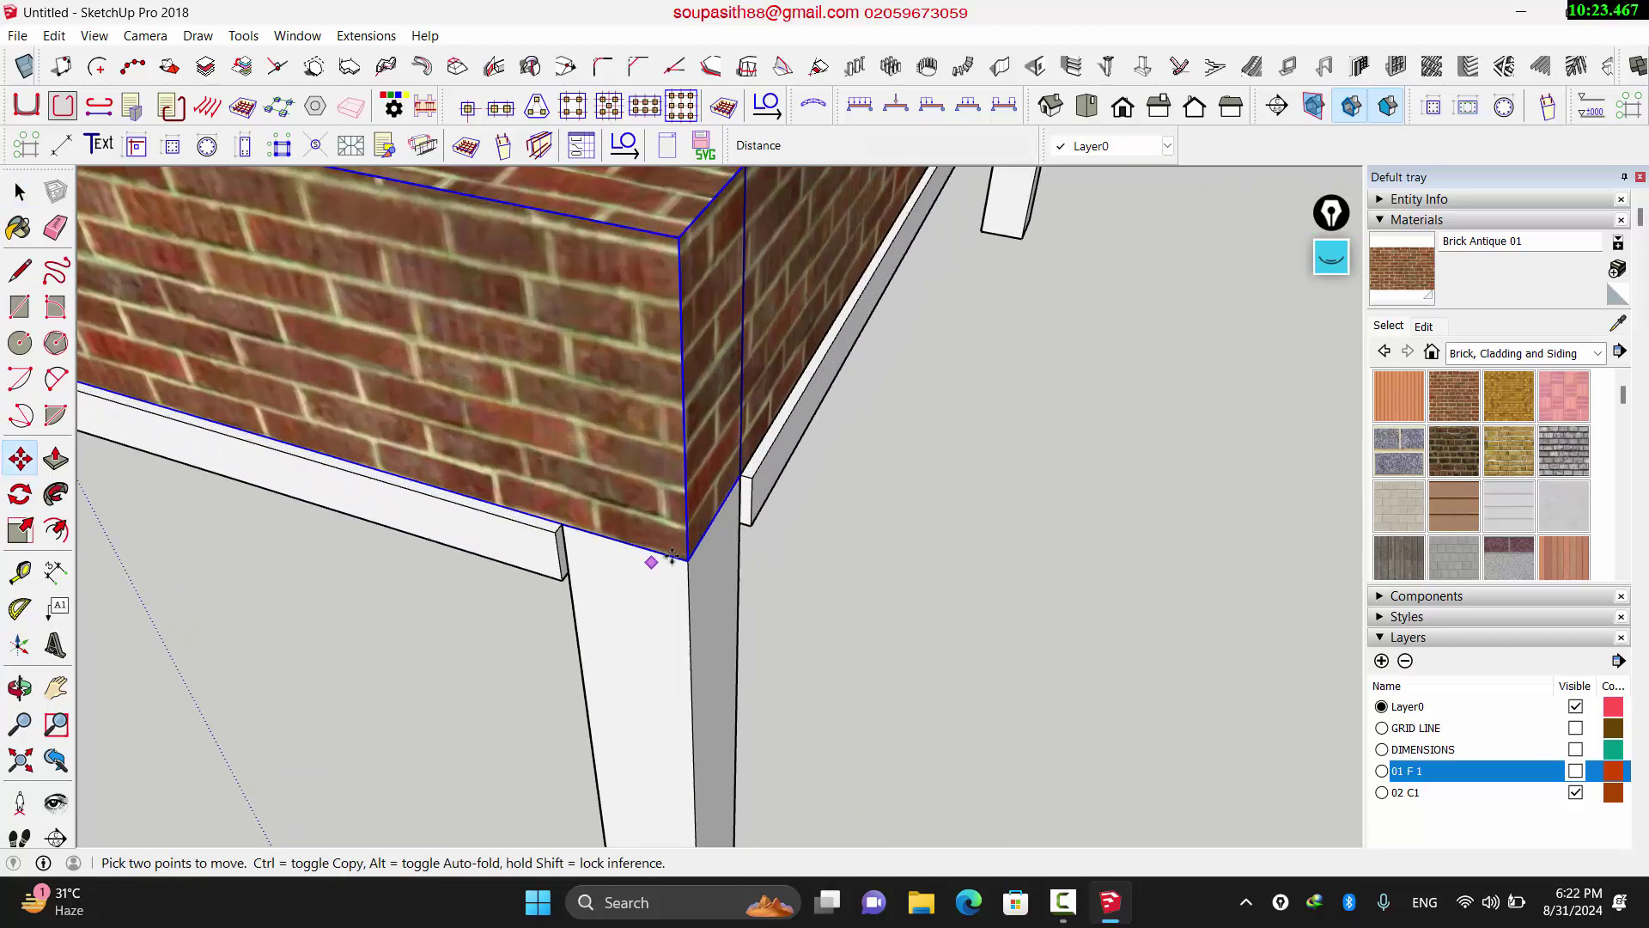
pyautogui.click(687, 558)
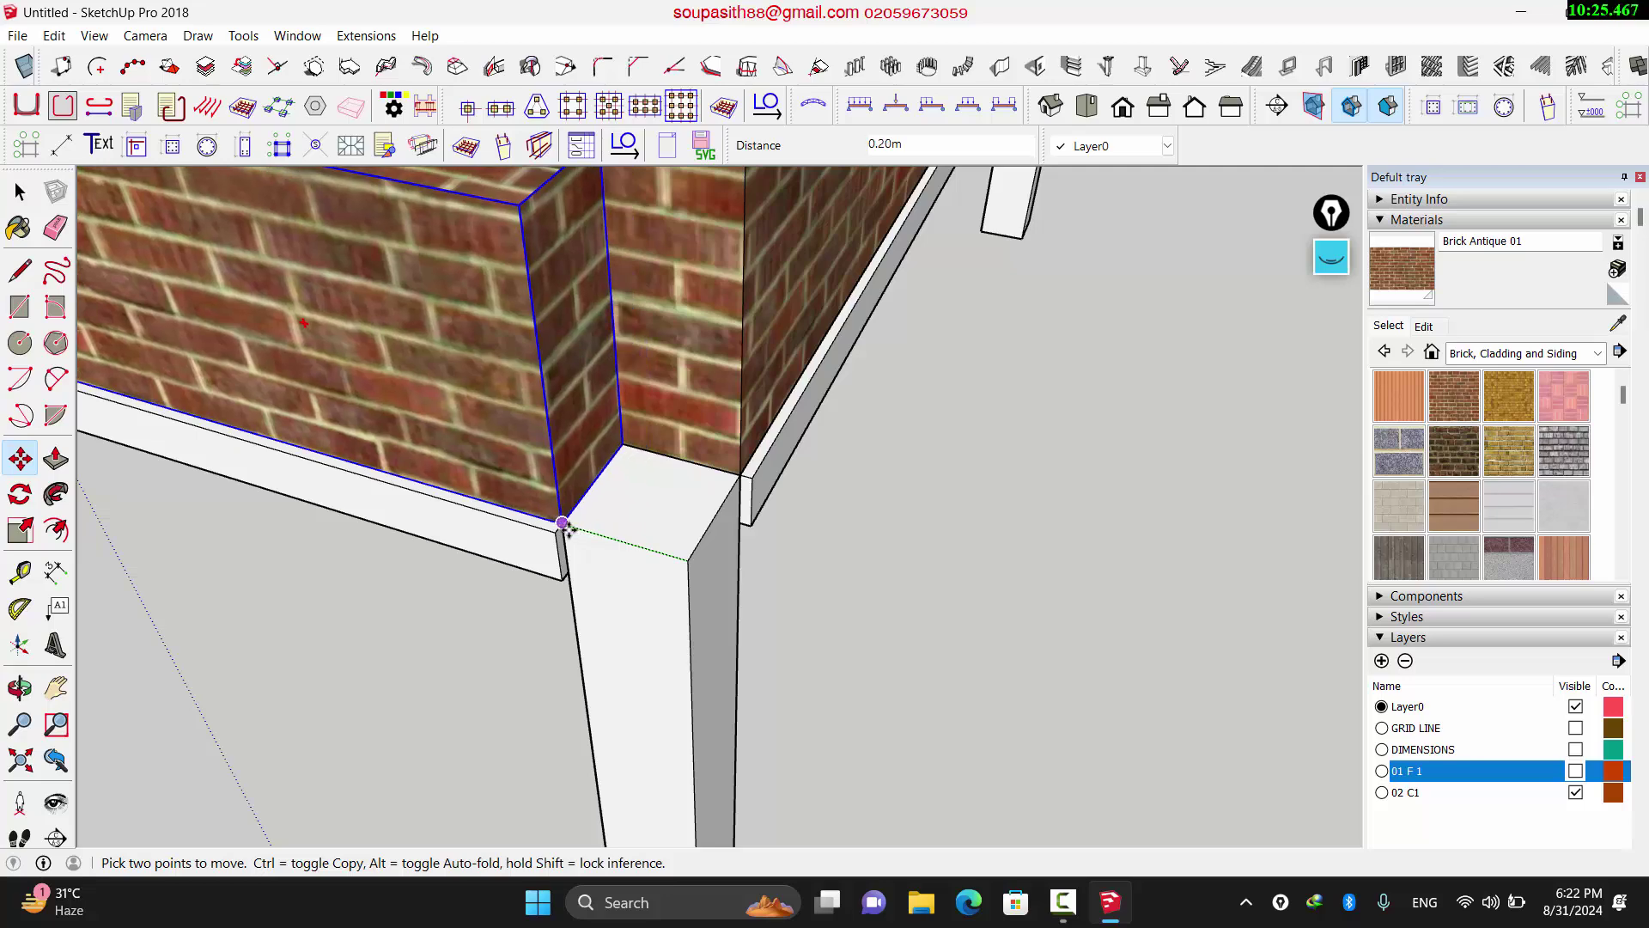
pyautogui.click(598, 525)
pyautogui.scroll(-8, 635, 526)
pyautogui.press('space')
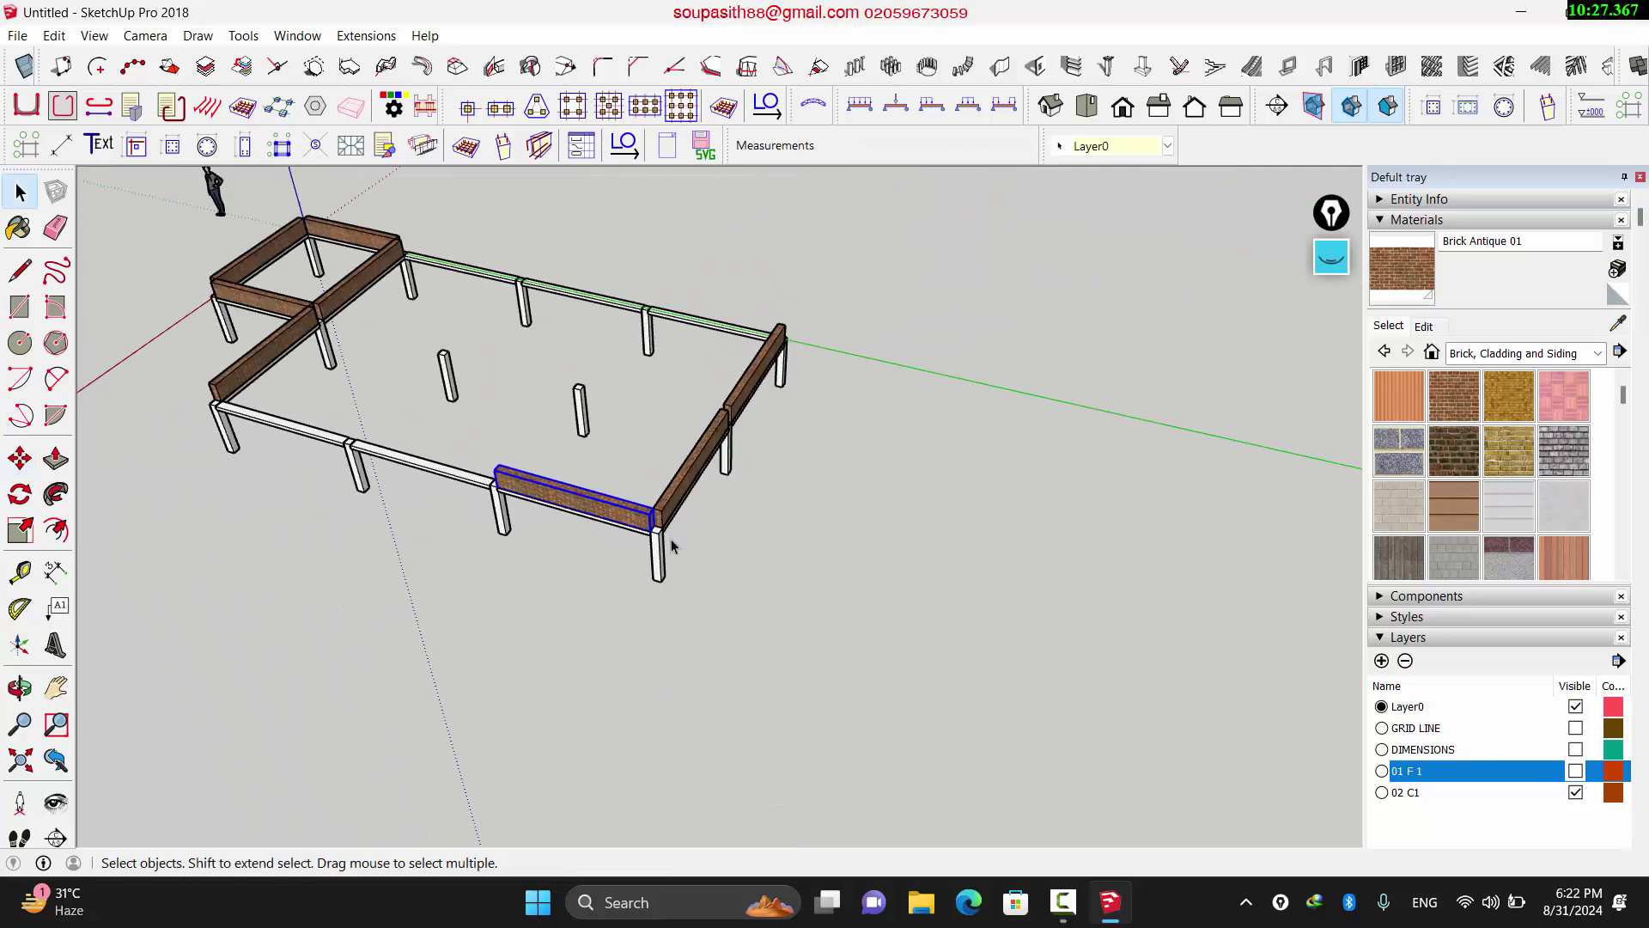
# Step: Copy the green-axis wall 4.00 m along the green axis onto the next beam between the columns
pyautogui.press('o')
pyautogui.moveTo(839, 542); pyautogui.dragTo(393, 589)
pyautogui.moveTo(485, 508); pyautogui.dragTo(942, 416)
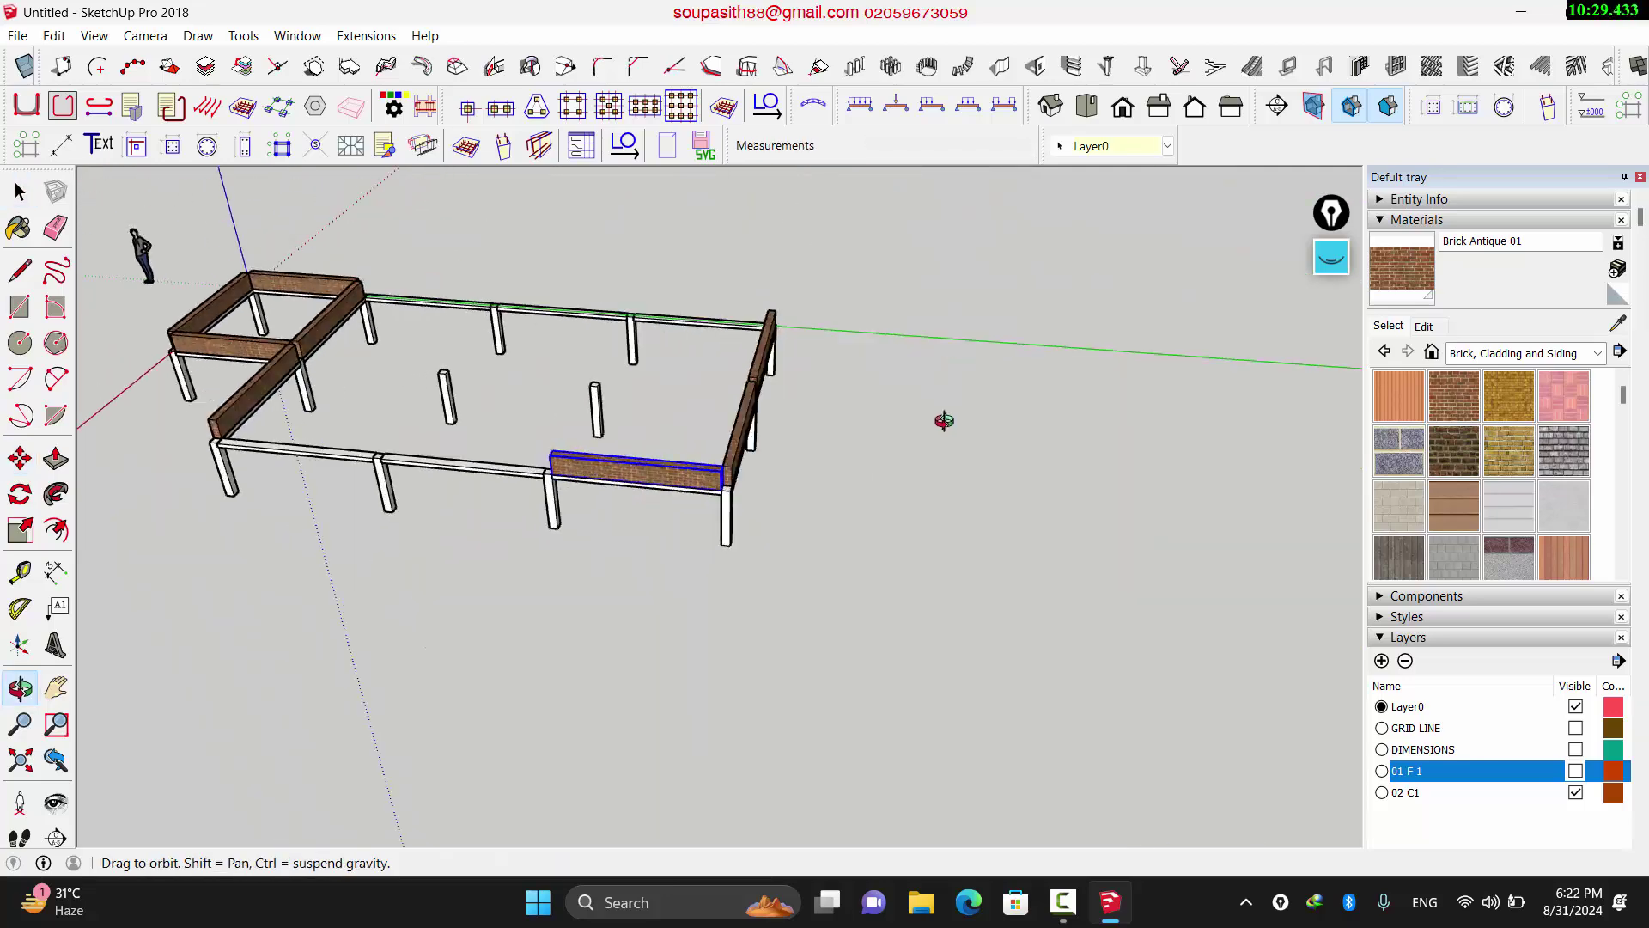
pyautogui.scroll(4, 859, 469)
pyautogui.press('space')
pyautogui.scroll(2, 859, 469)
pyautogui.scroll(2, 859, 469)
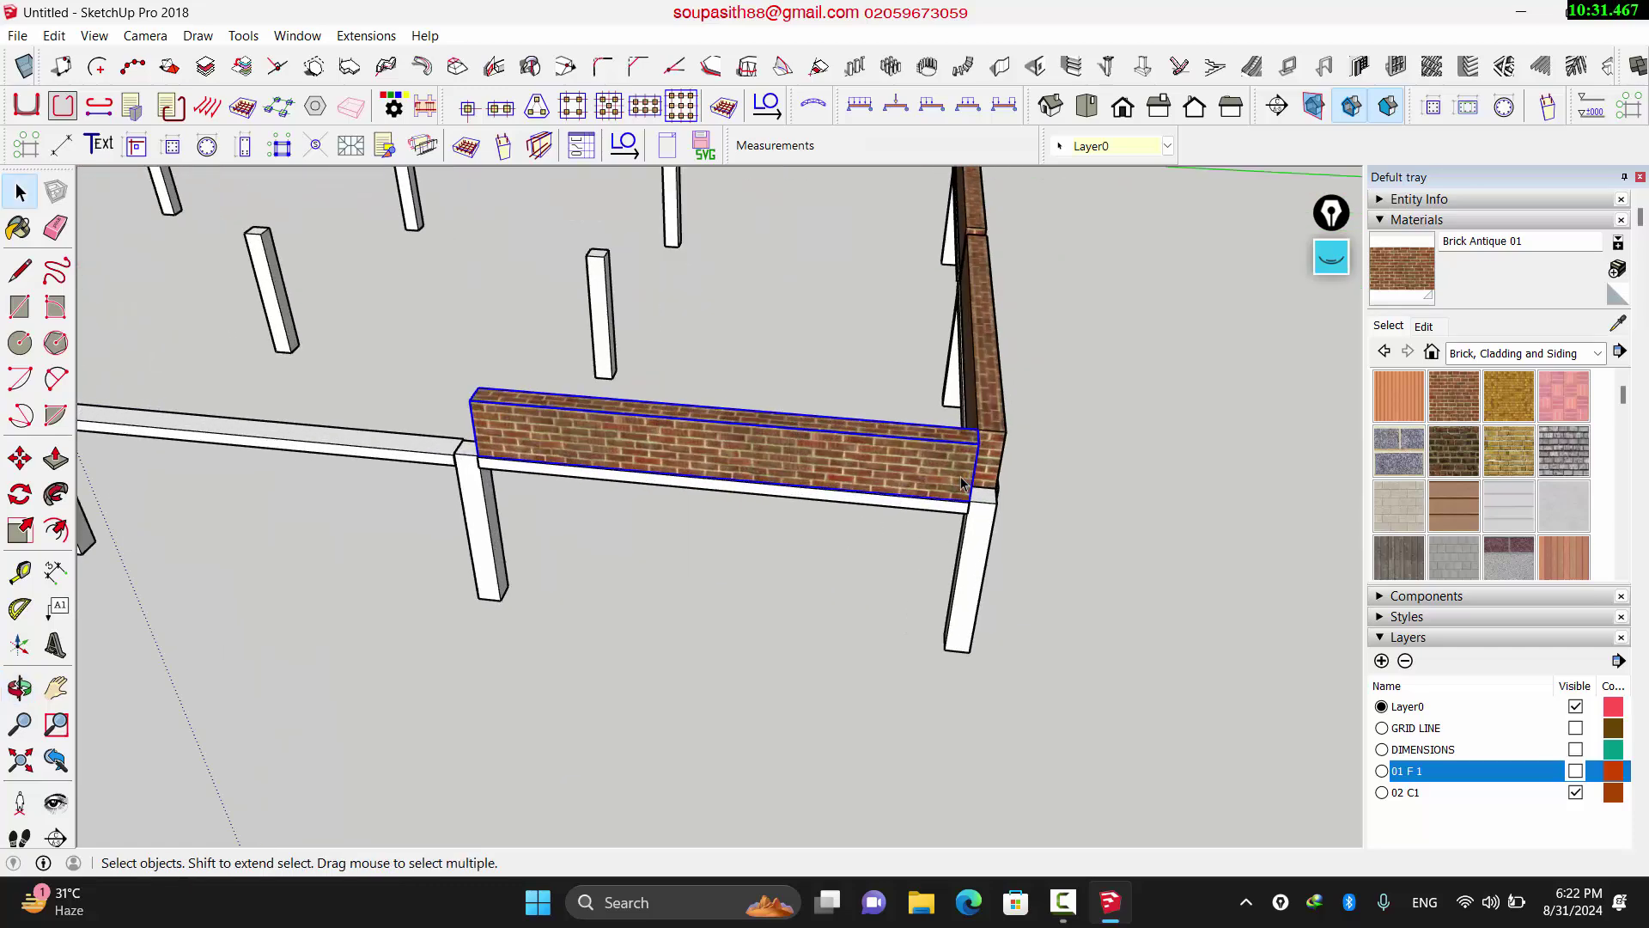
pyautogui.press('m')
pyautogui.scroll(2, 945, 511)
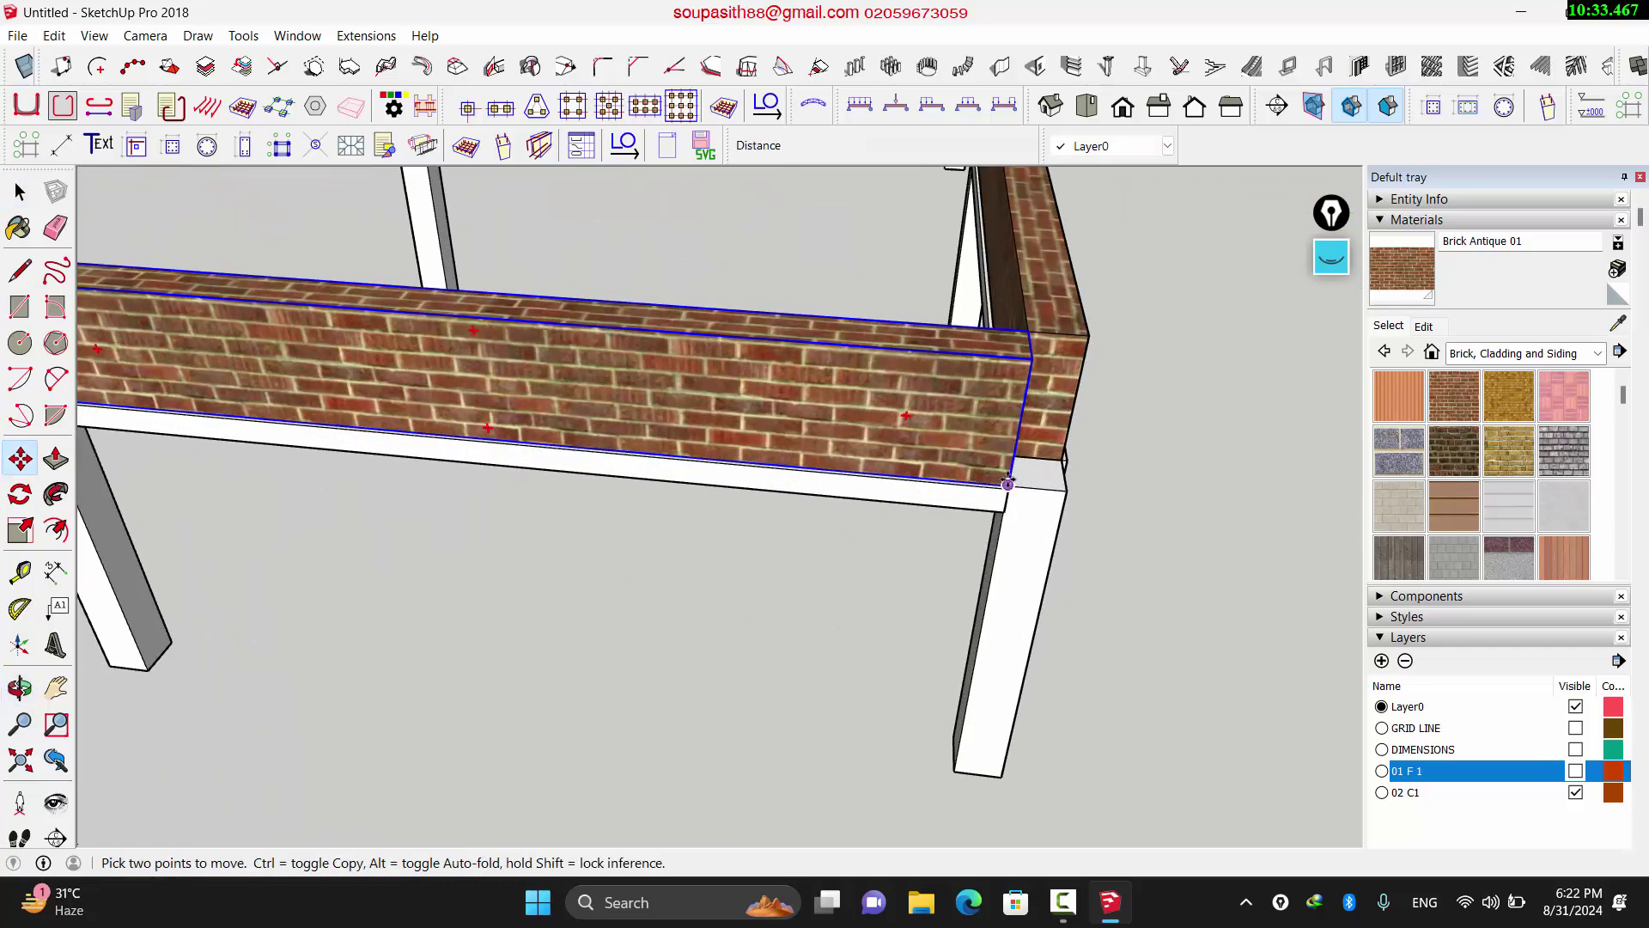
pyautogui.scroll(6, 1008, 484)
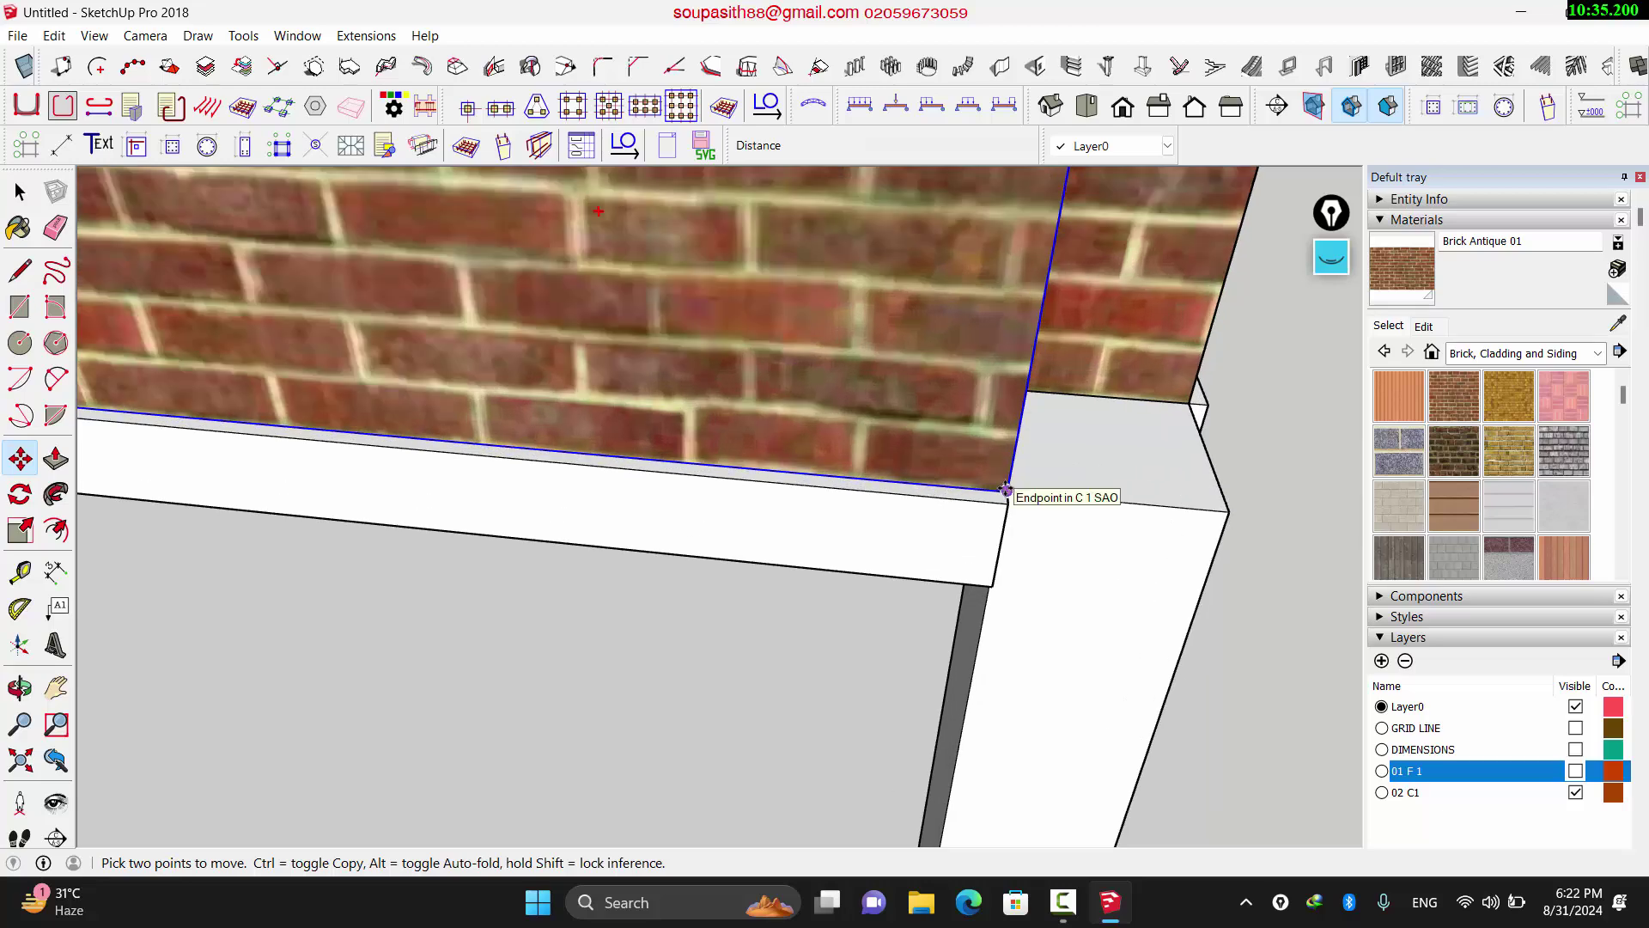
pyautogui.click(1006, 489)
pyautogui.press('ctrl')
pyautogui.scroll(-3, 902, 473)
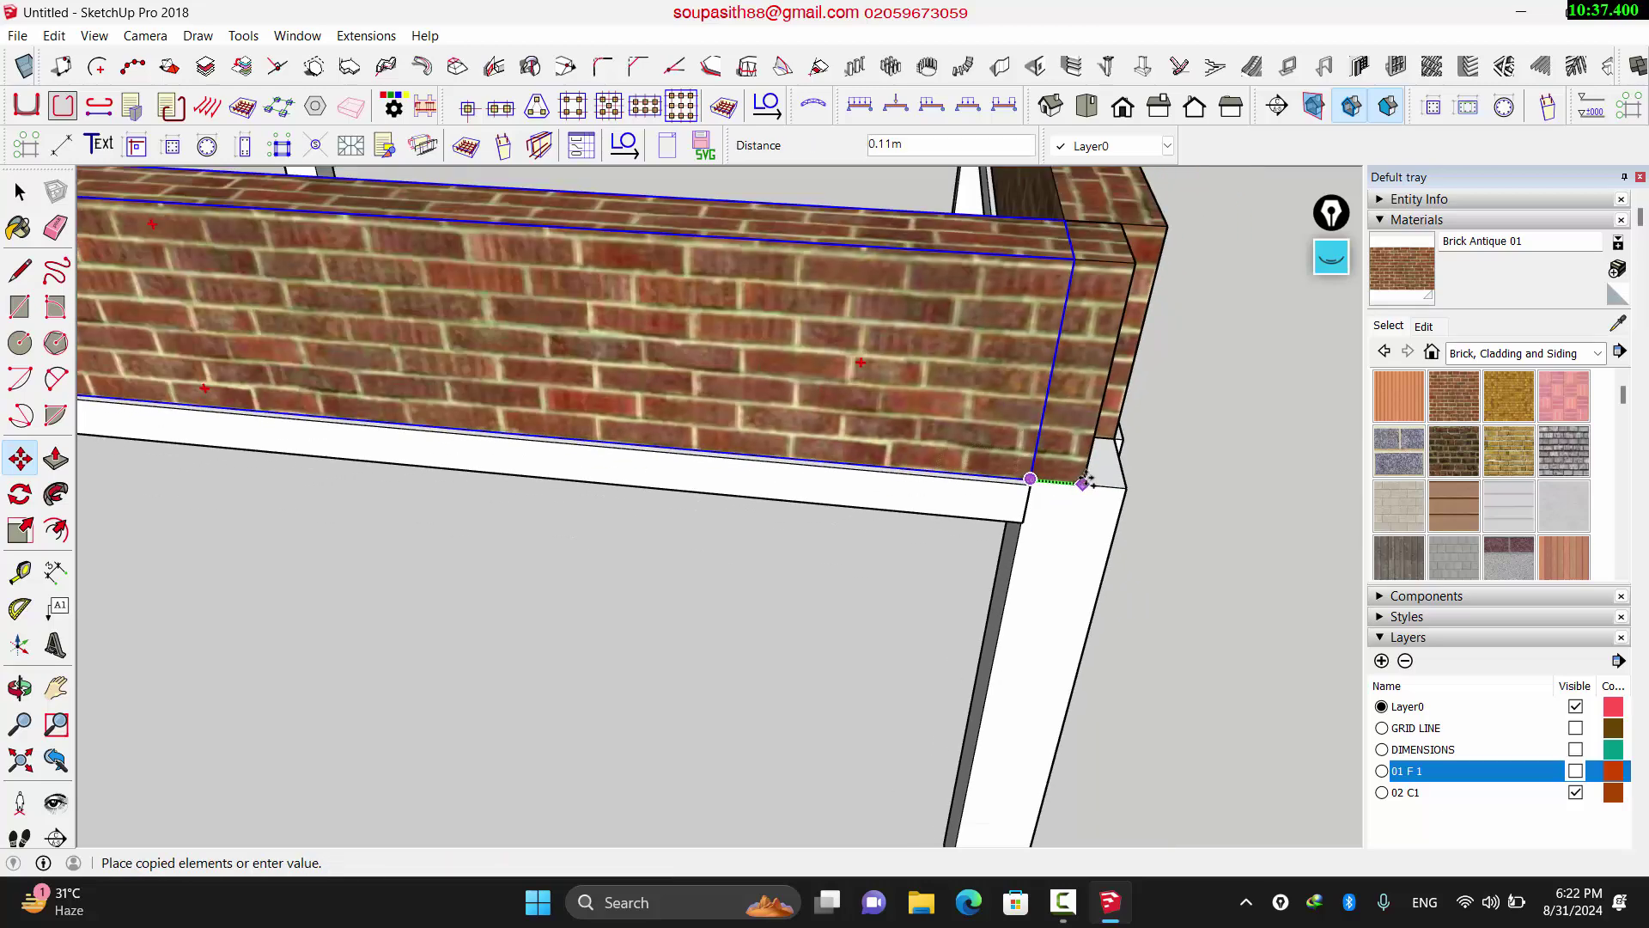
pyautogui.scroll(-5, 1084, 481)
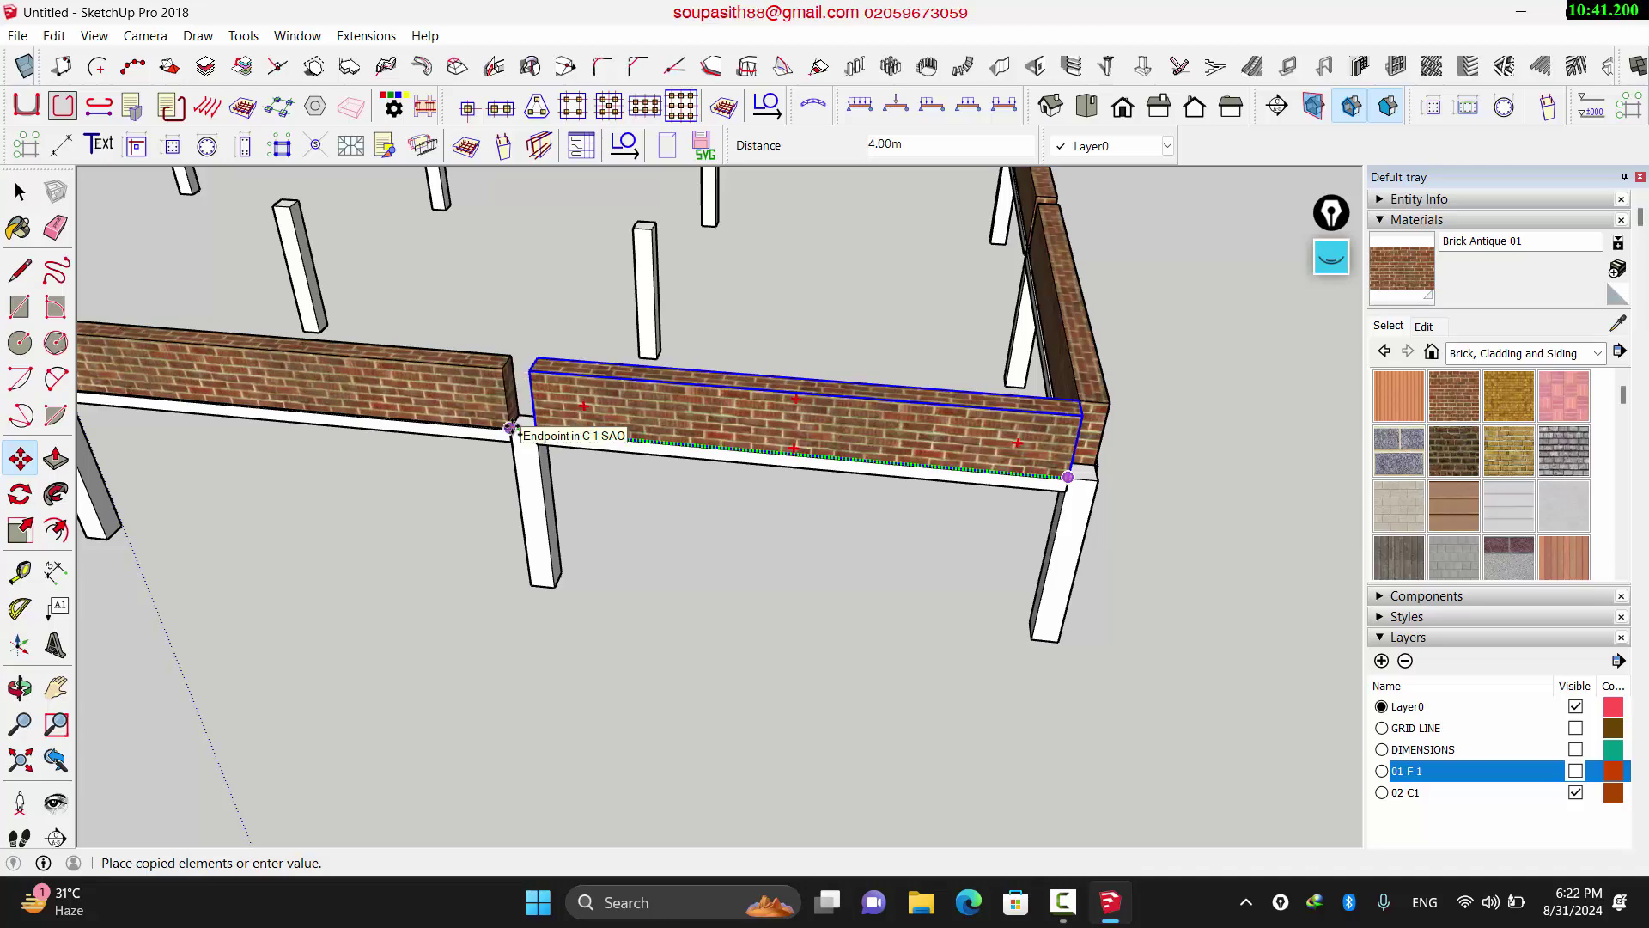
pyautogui.click(510, 427)
# Step: Copy the middle green-axis wall along the green axis onto the last empty beam of that side
pyautogui.scroll(-5, 510, 427)
pyautogui.scroll(5, 905, 408)
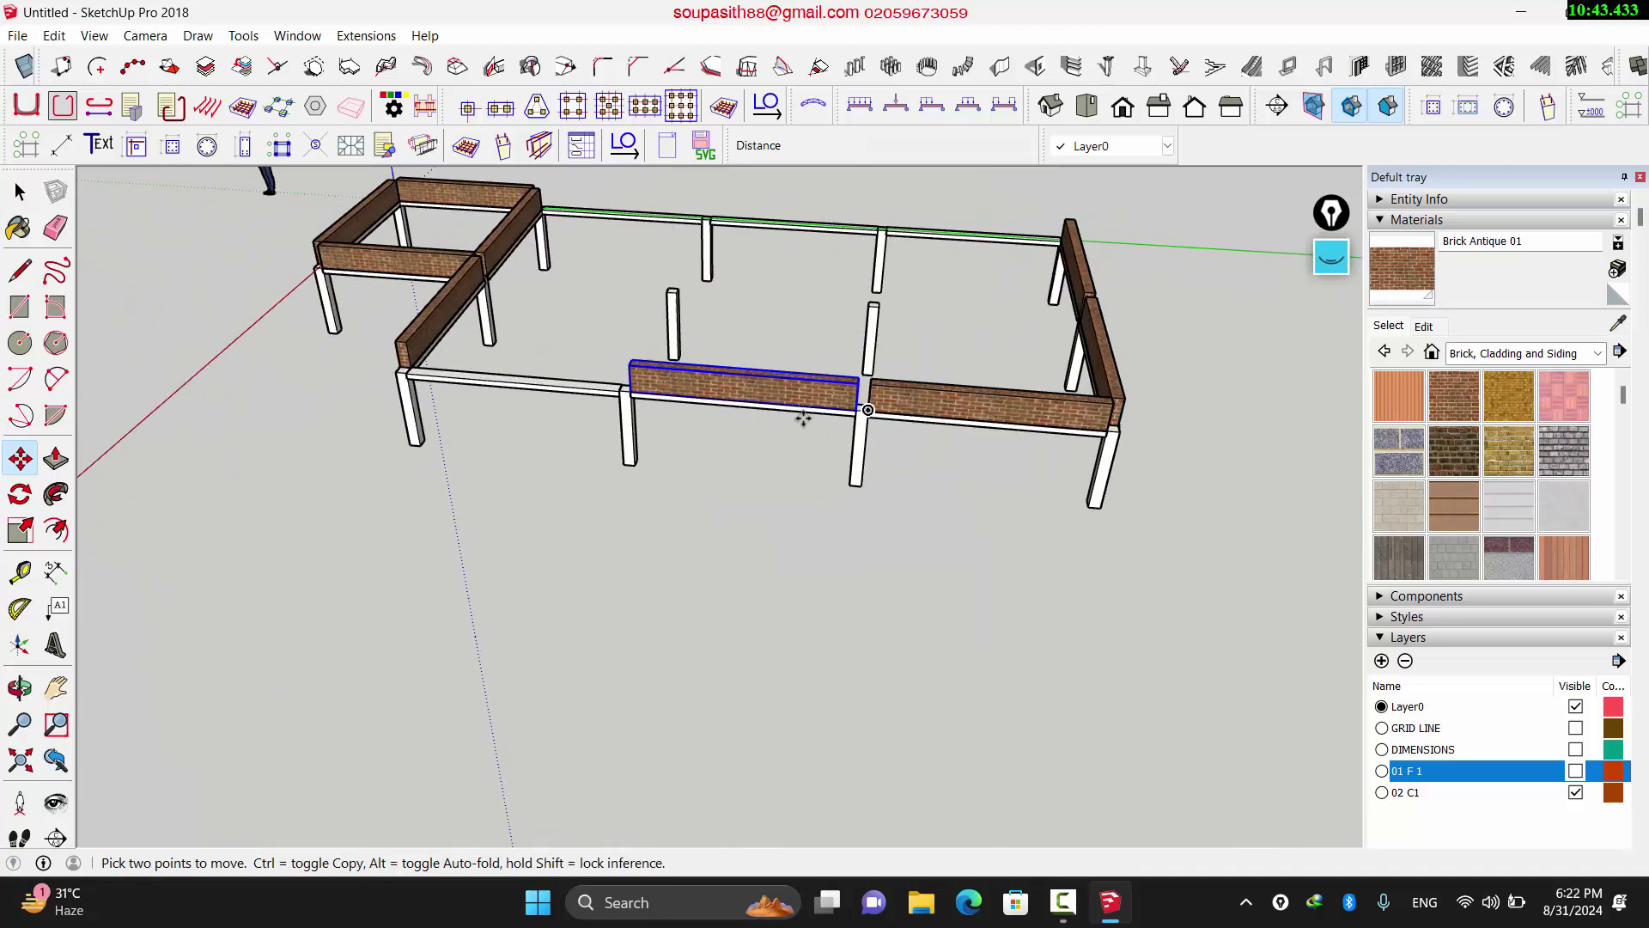
pyautogui.scroll(5, 898, 410)
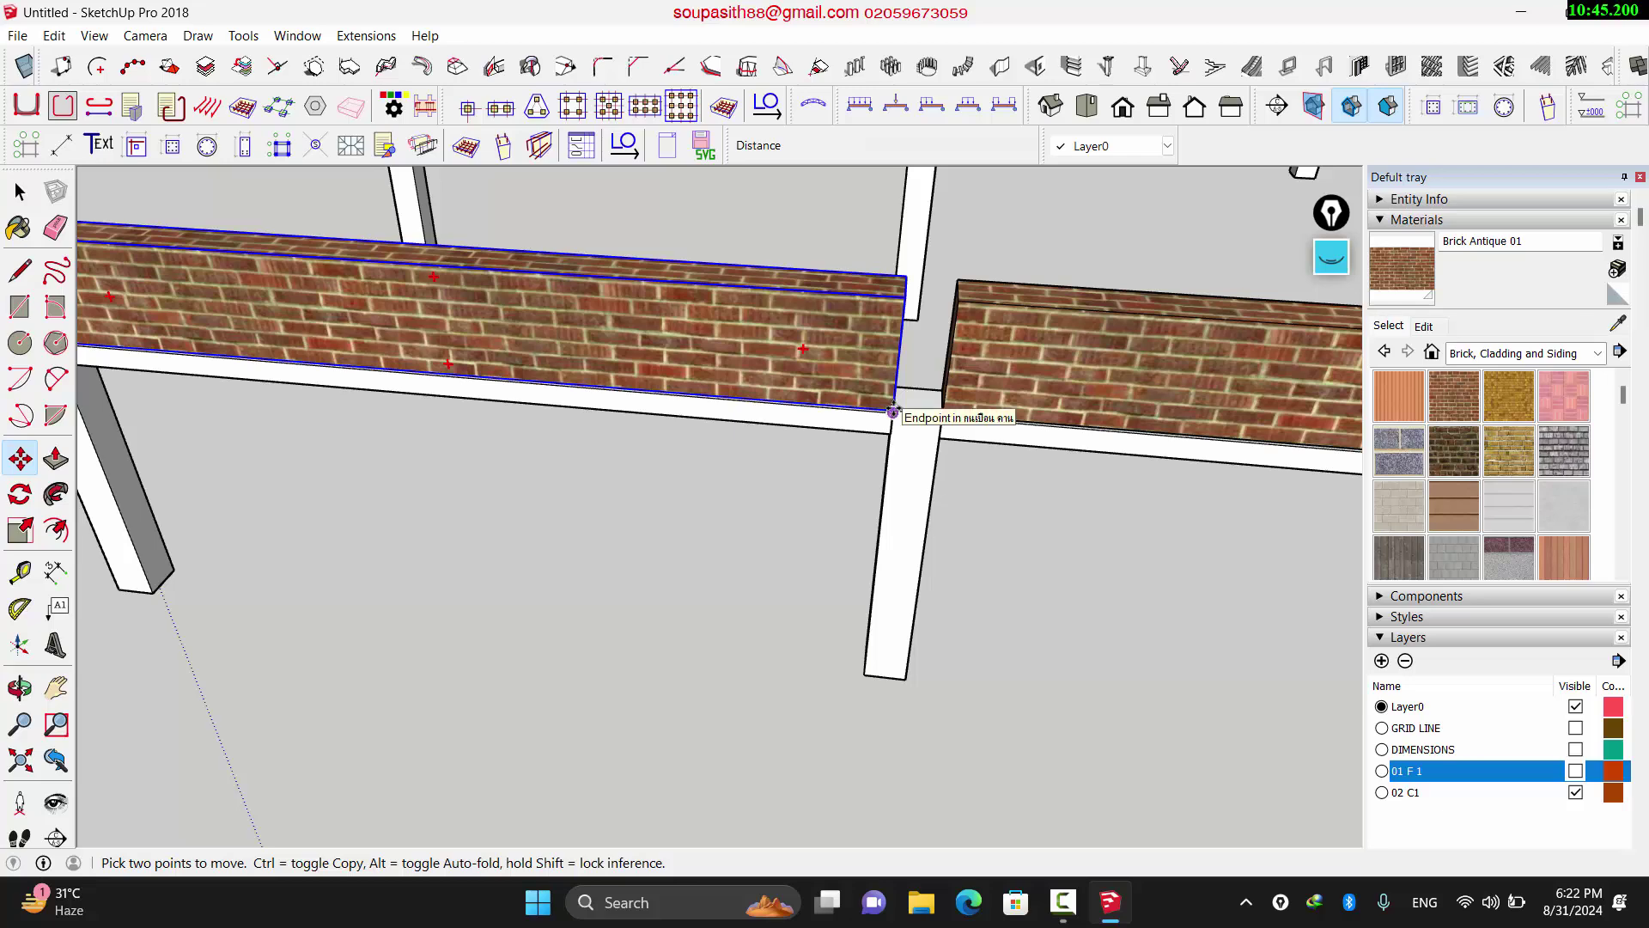
pyautogui.scroll(2, 893, 412)
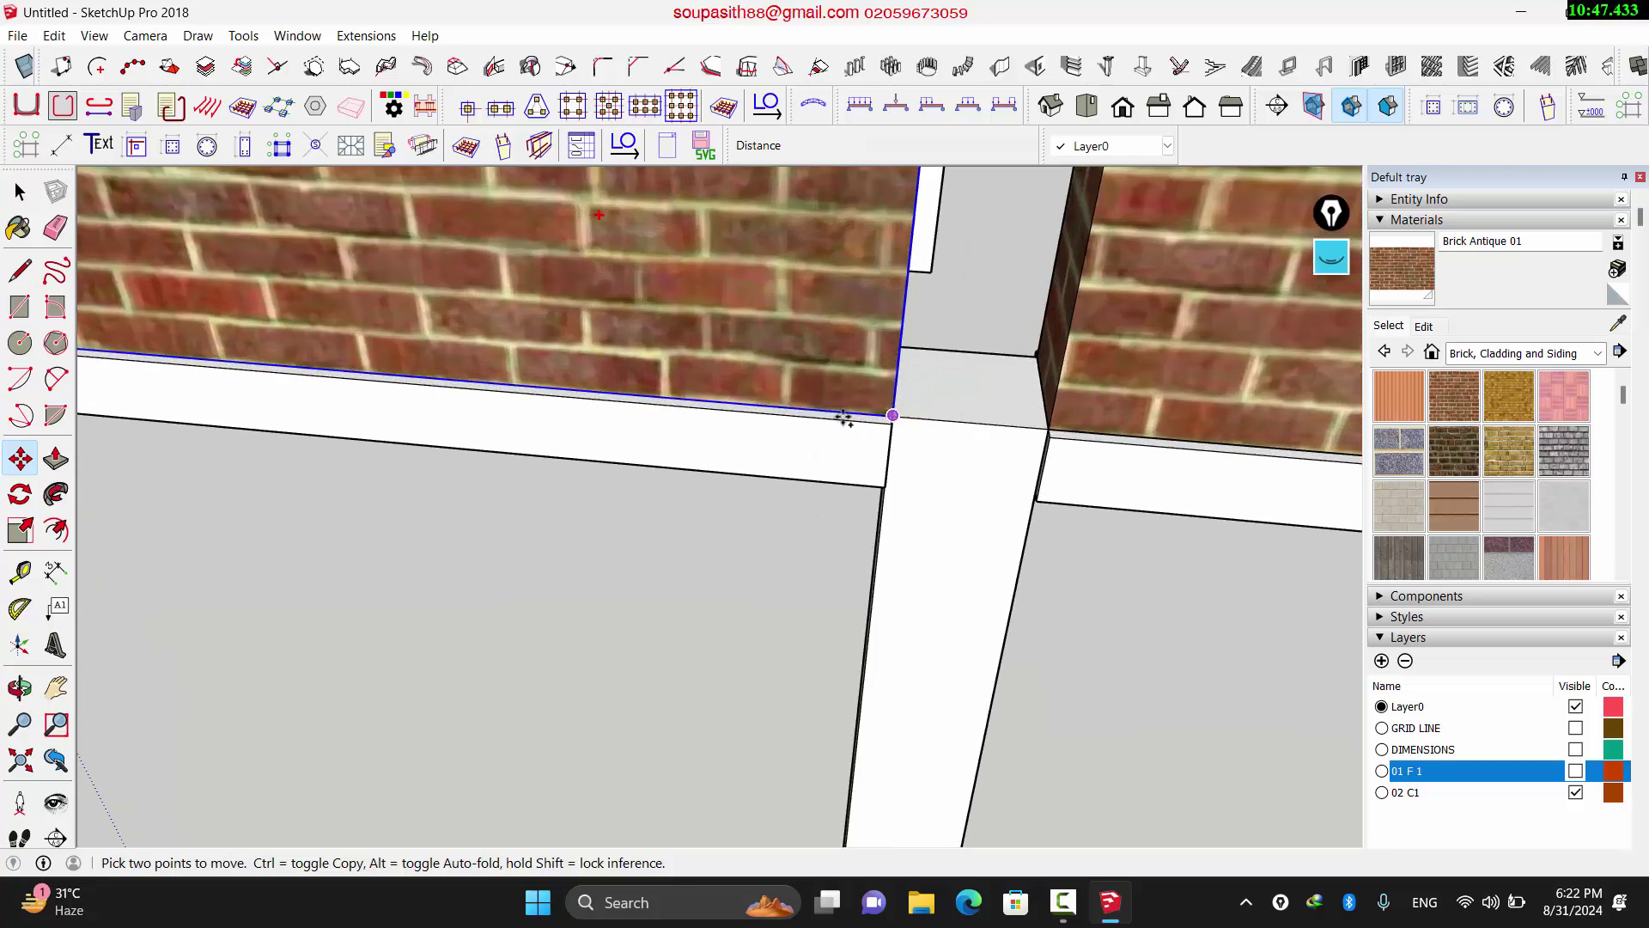
pyautogui.click(892, 415)
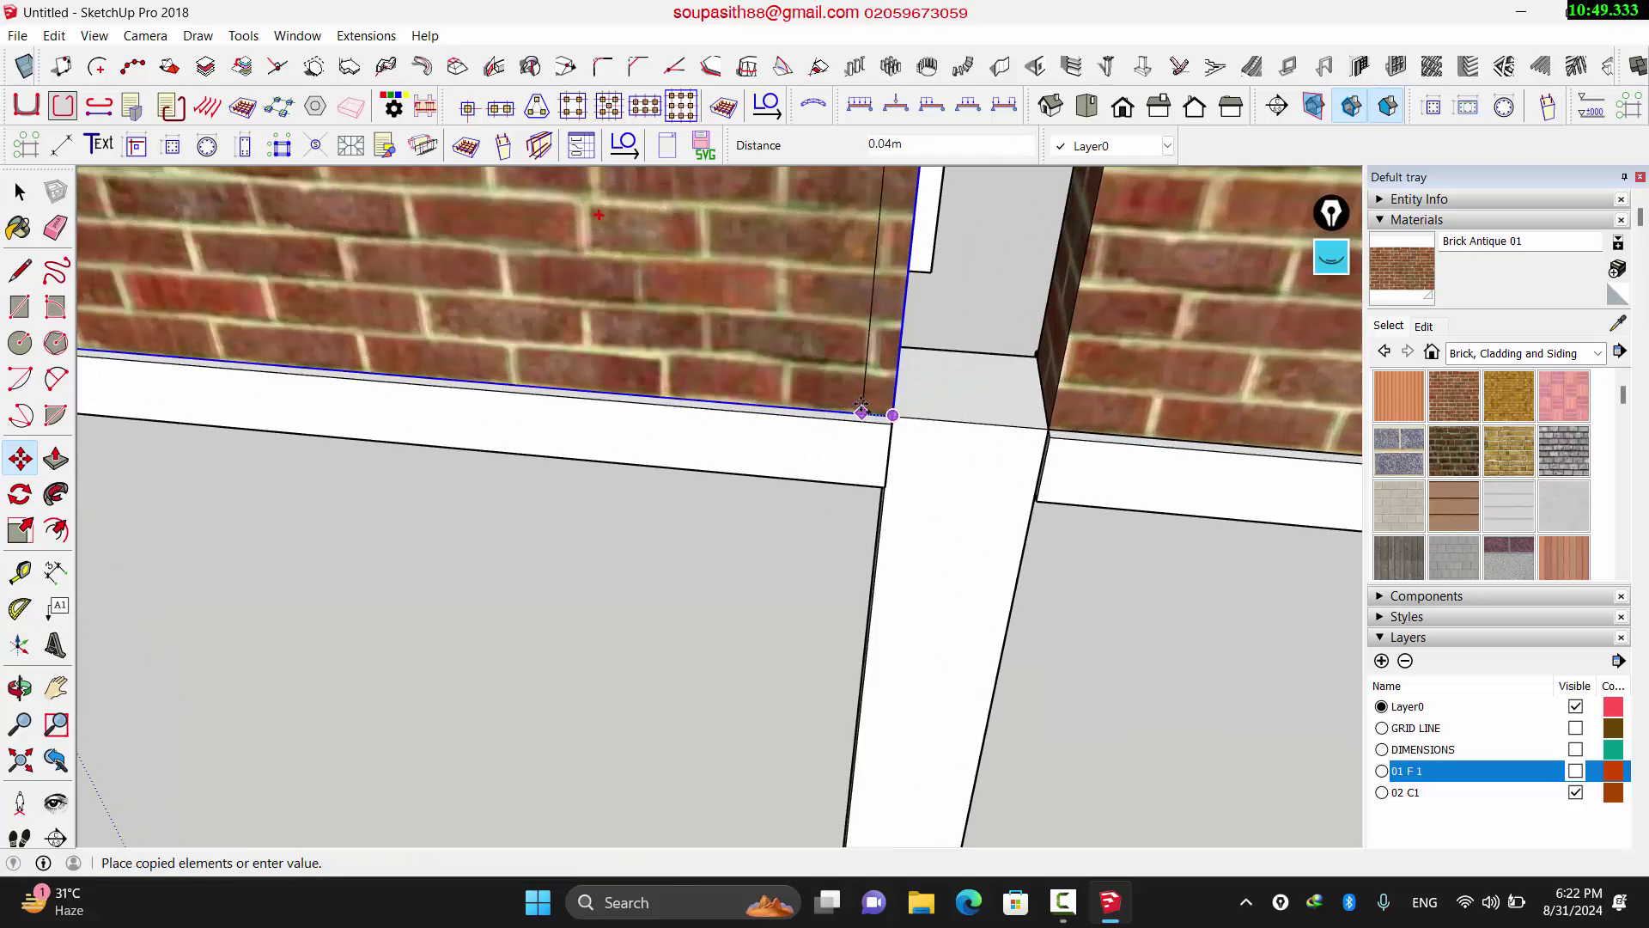
pyautogui.scroll(-6, 953, 386)
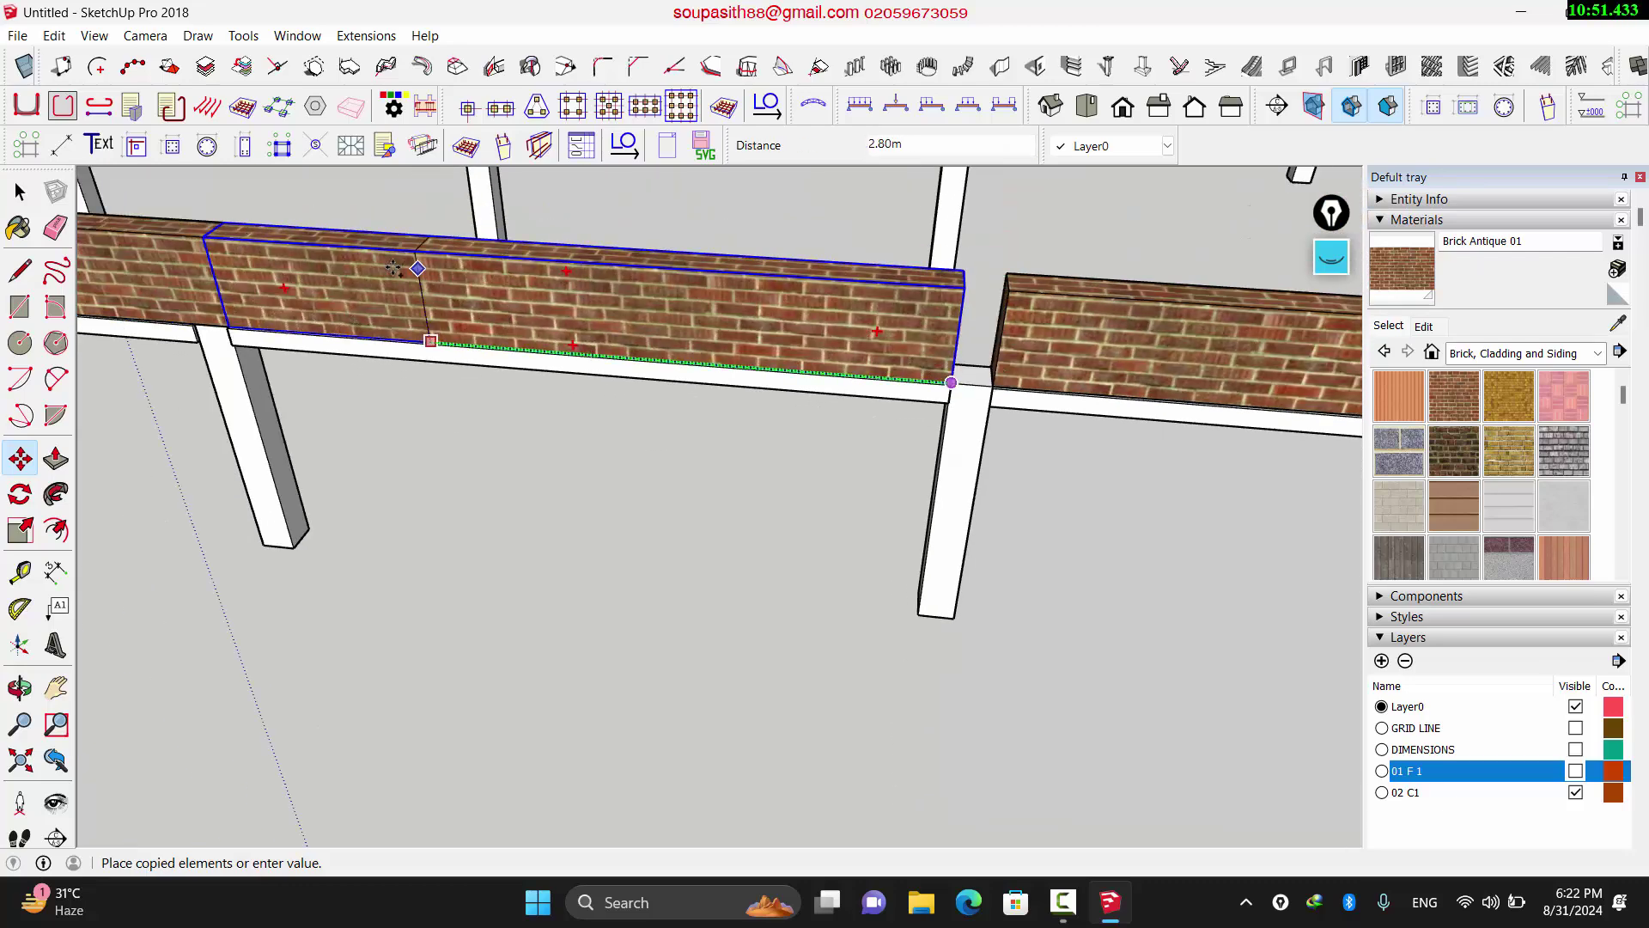
pyautogui.click(262, 544)
pyautogui.scroll(-8, 258, 528)
pyautogui.press('space')
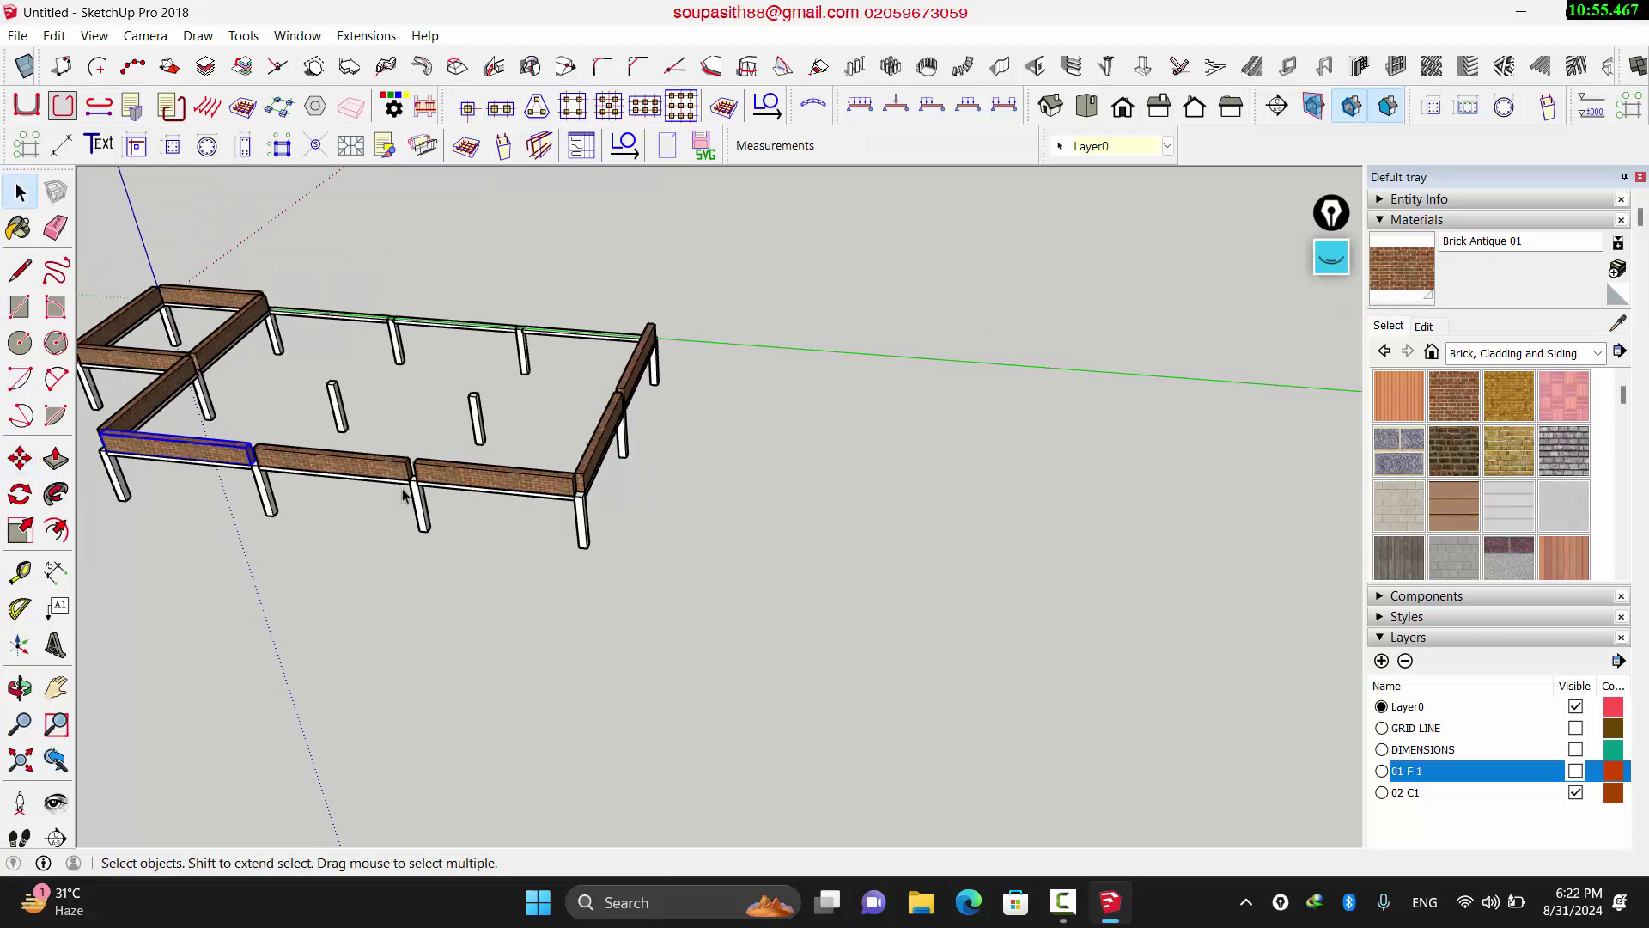
# Step: Copy the three in-line green-axis walls together 8.00 m along the red axis onto the opposite side's beams
pyautogui.moveTo(403, 494); pyautogui.dragTo(558, 550, button='middle')
pyautogui.scroll(5, 564, 473)
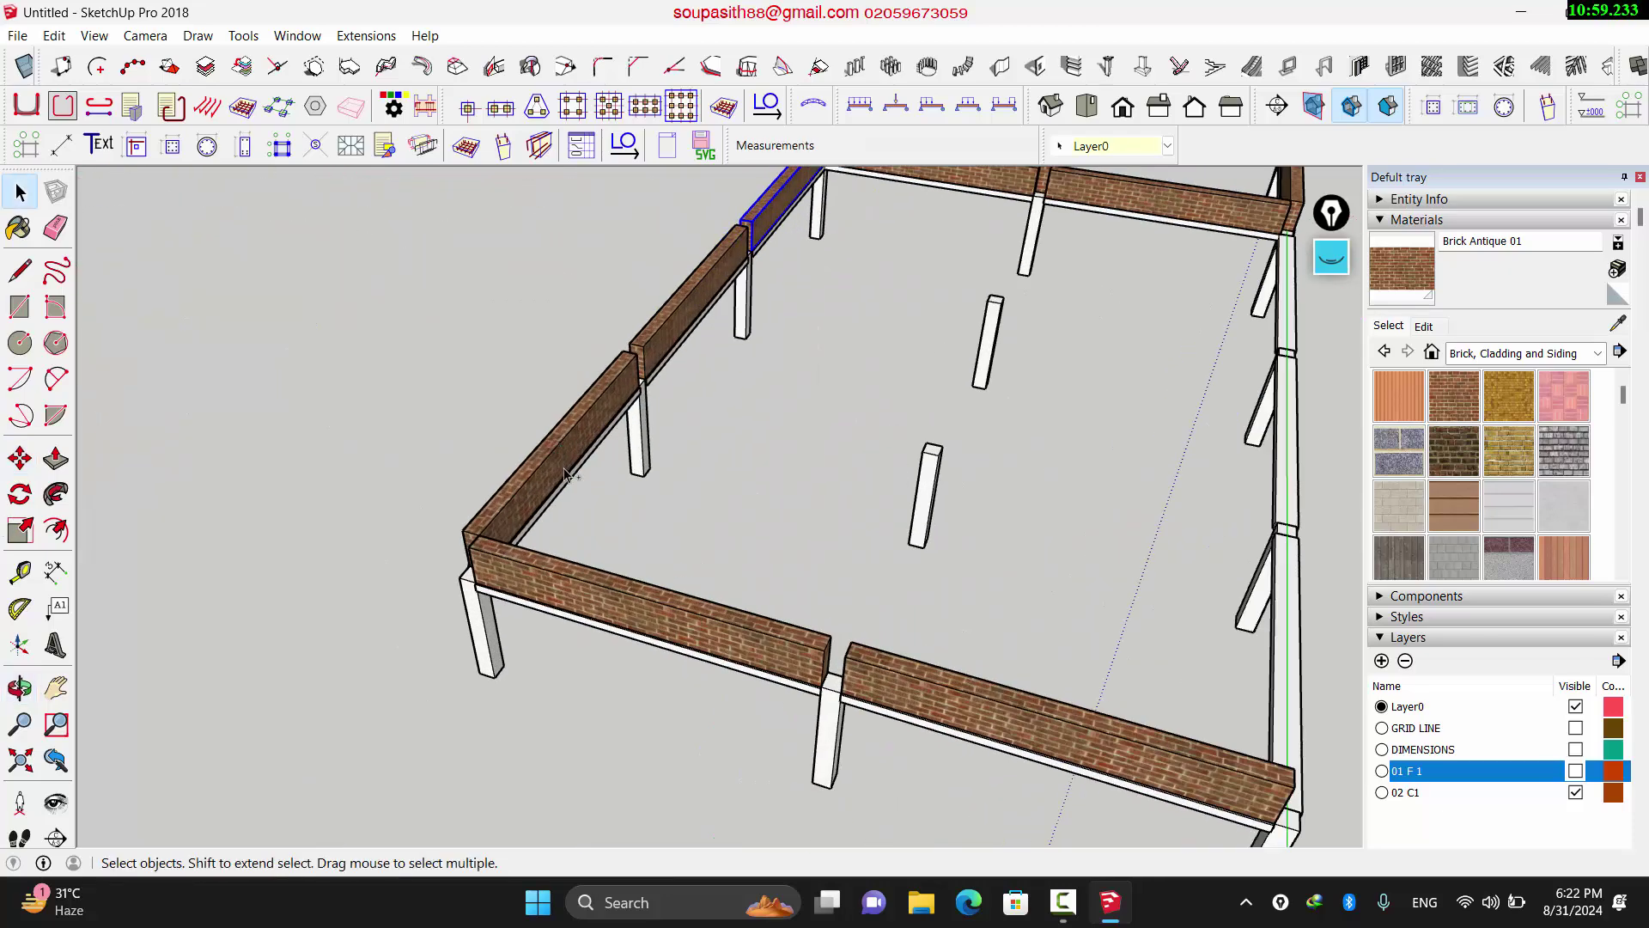
pyautogui.keyDown('shift'); pyautogui.click(574, 453); pyautogui.keyUp('shift')
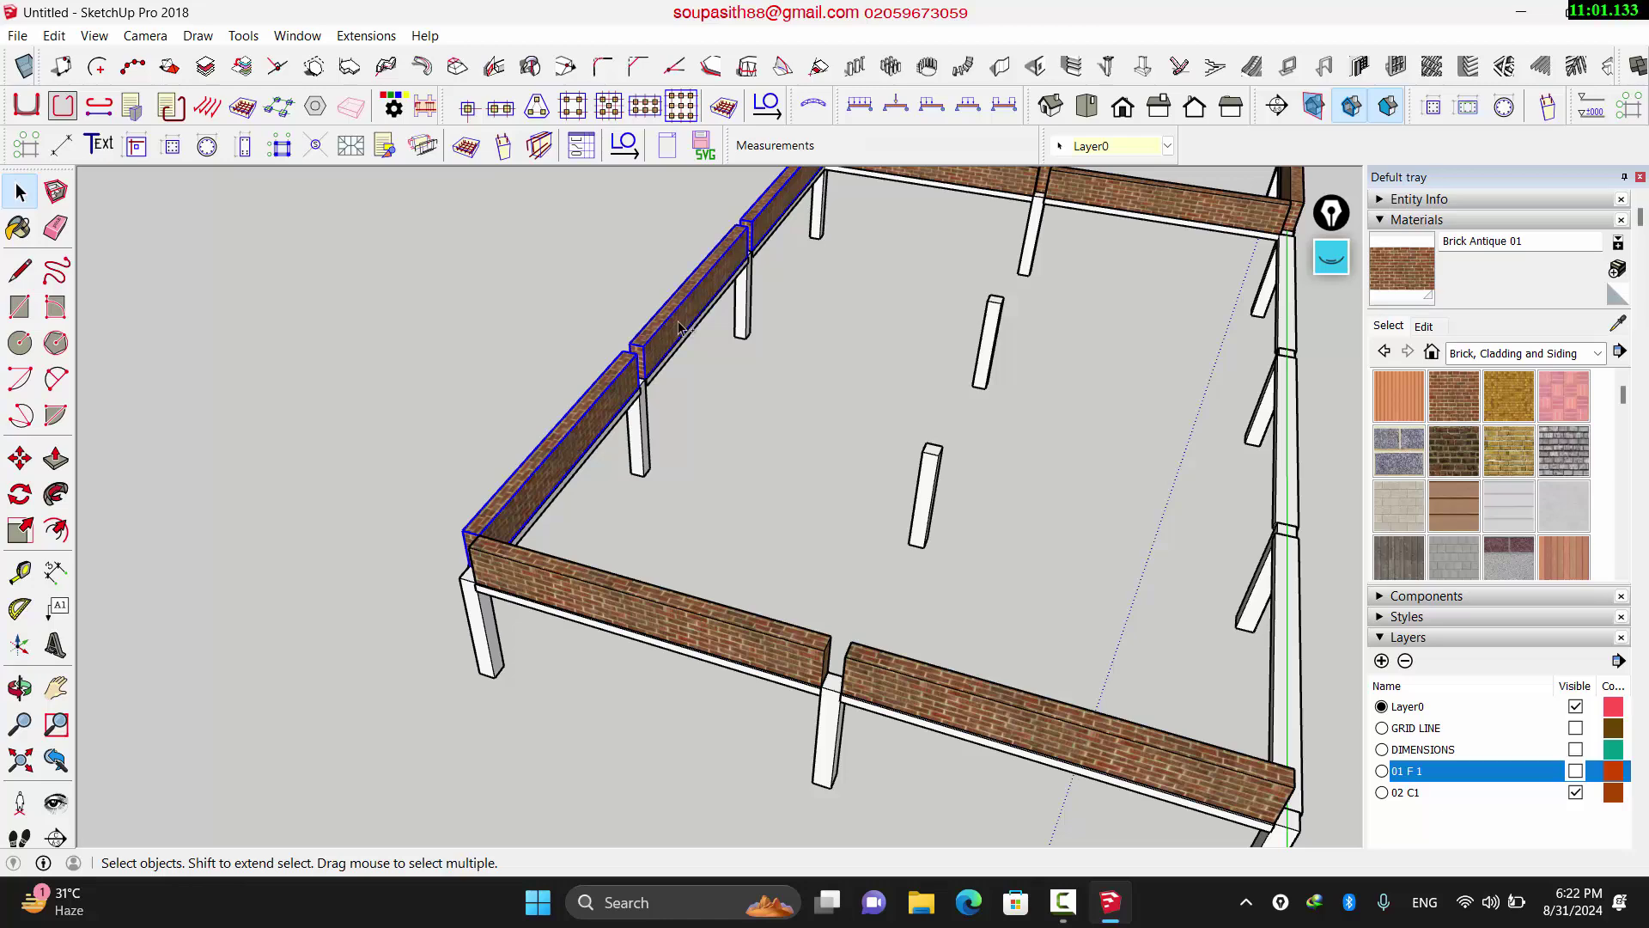
pyautogui.scroll(2, 503, 522)
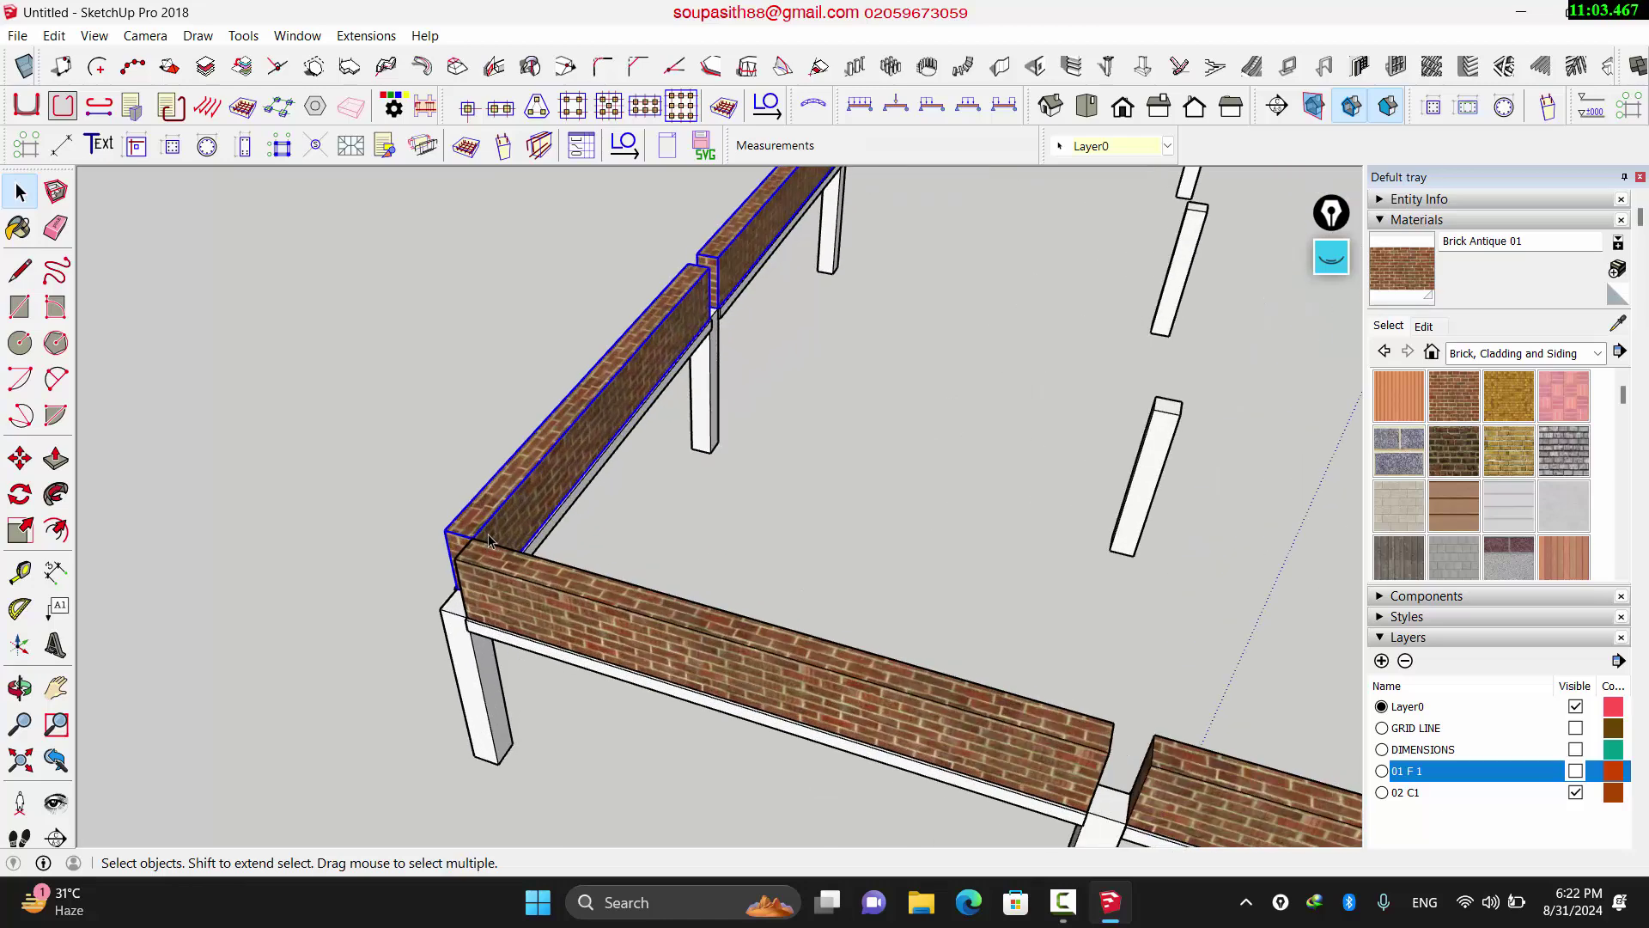
pyautogui.press('m')
pyautogui.scroll(2, 497, 537)
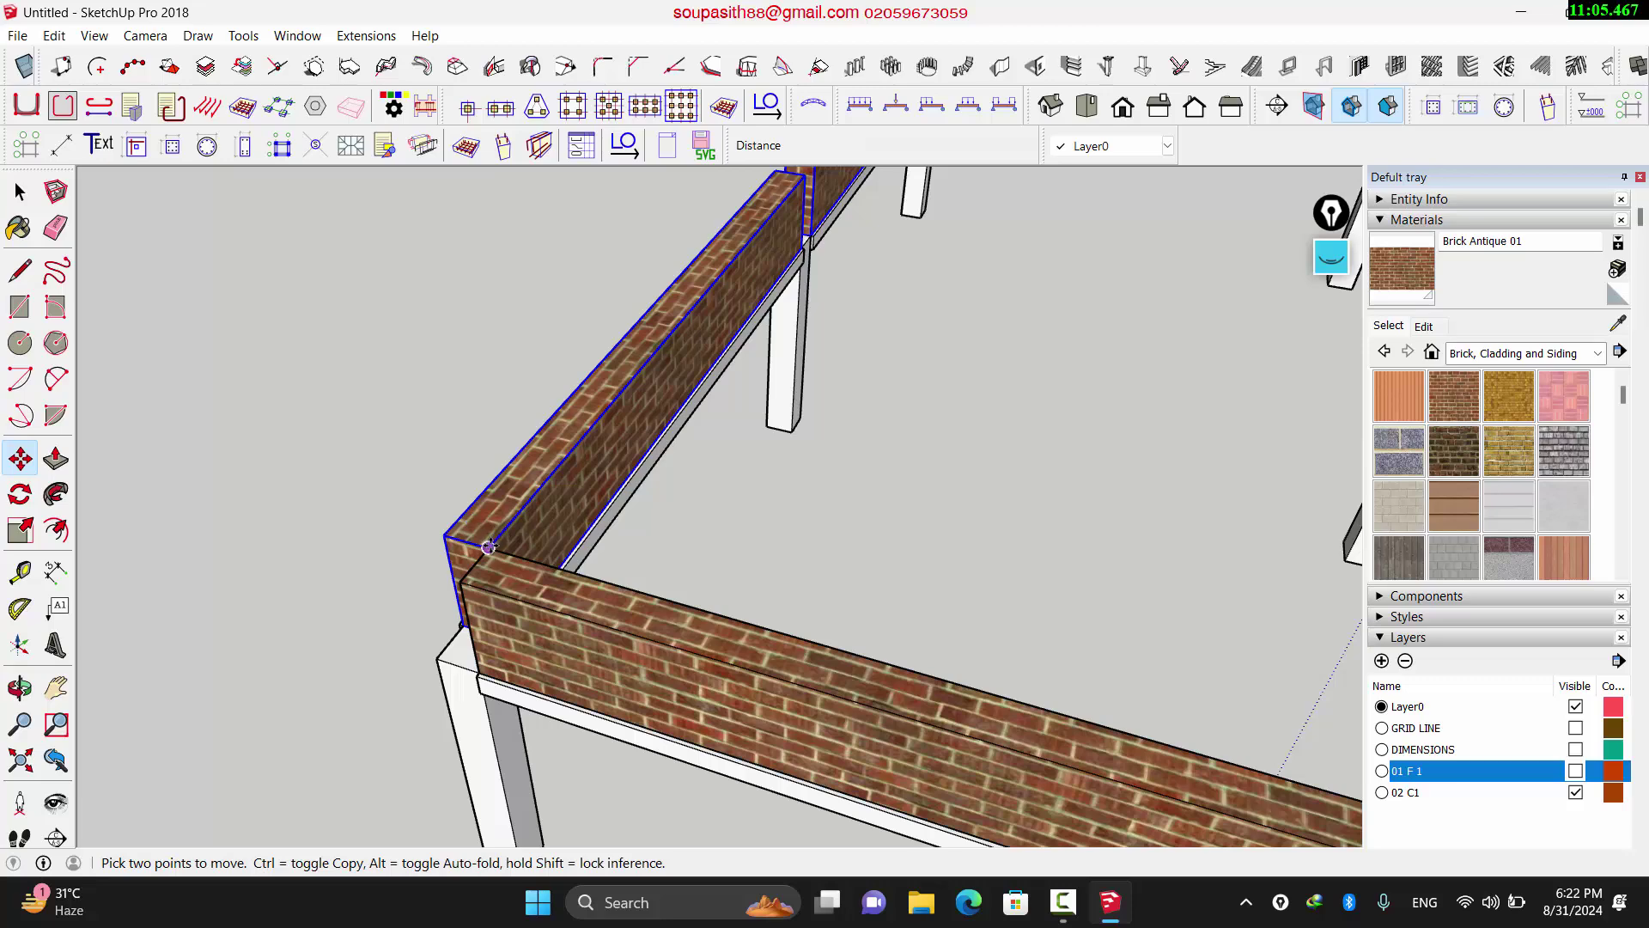
pyautogui.click(488, 547)
pyautogui.press('ctrl')
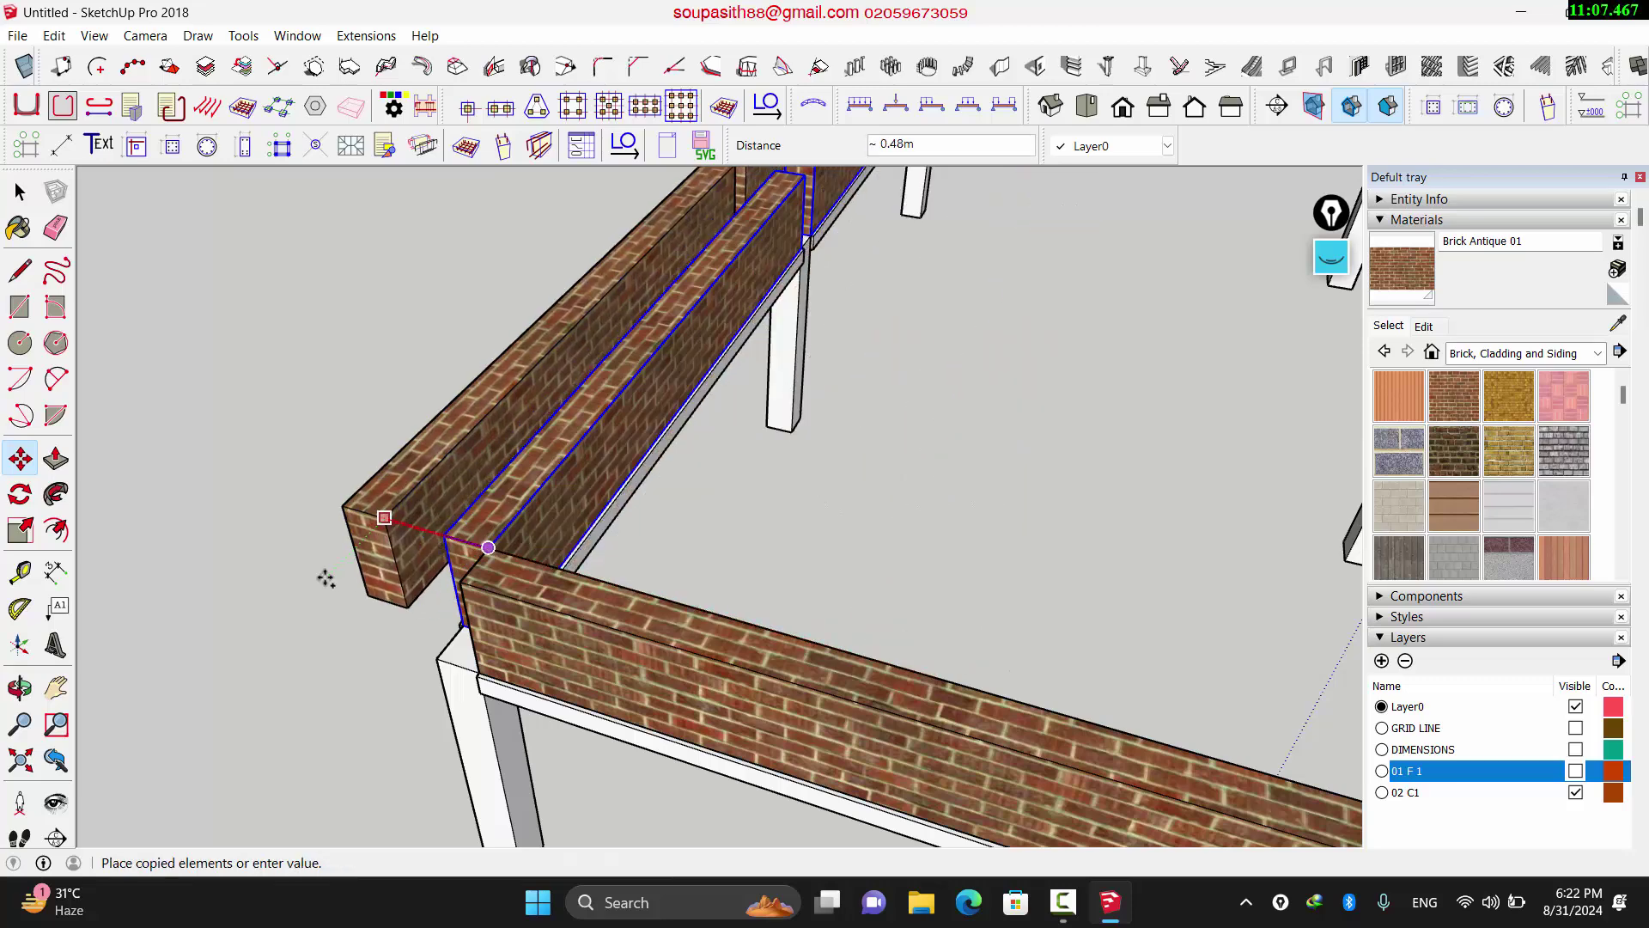
pyautogui.scroll(-6, 325, 578)
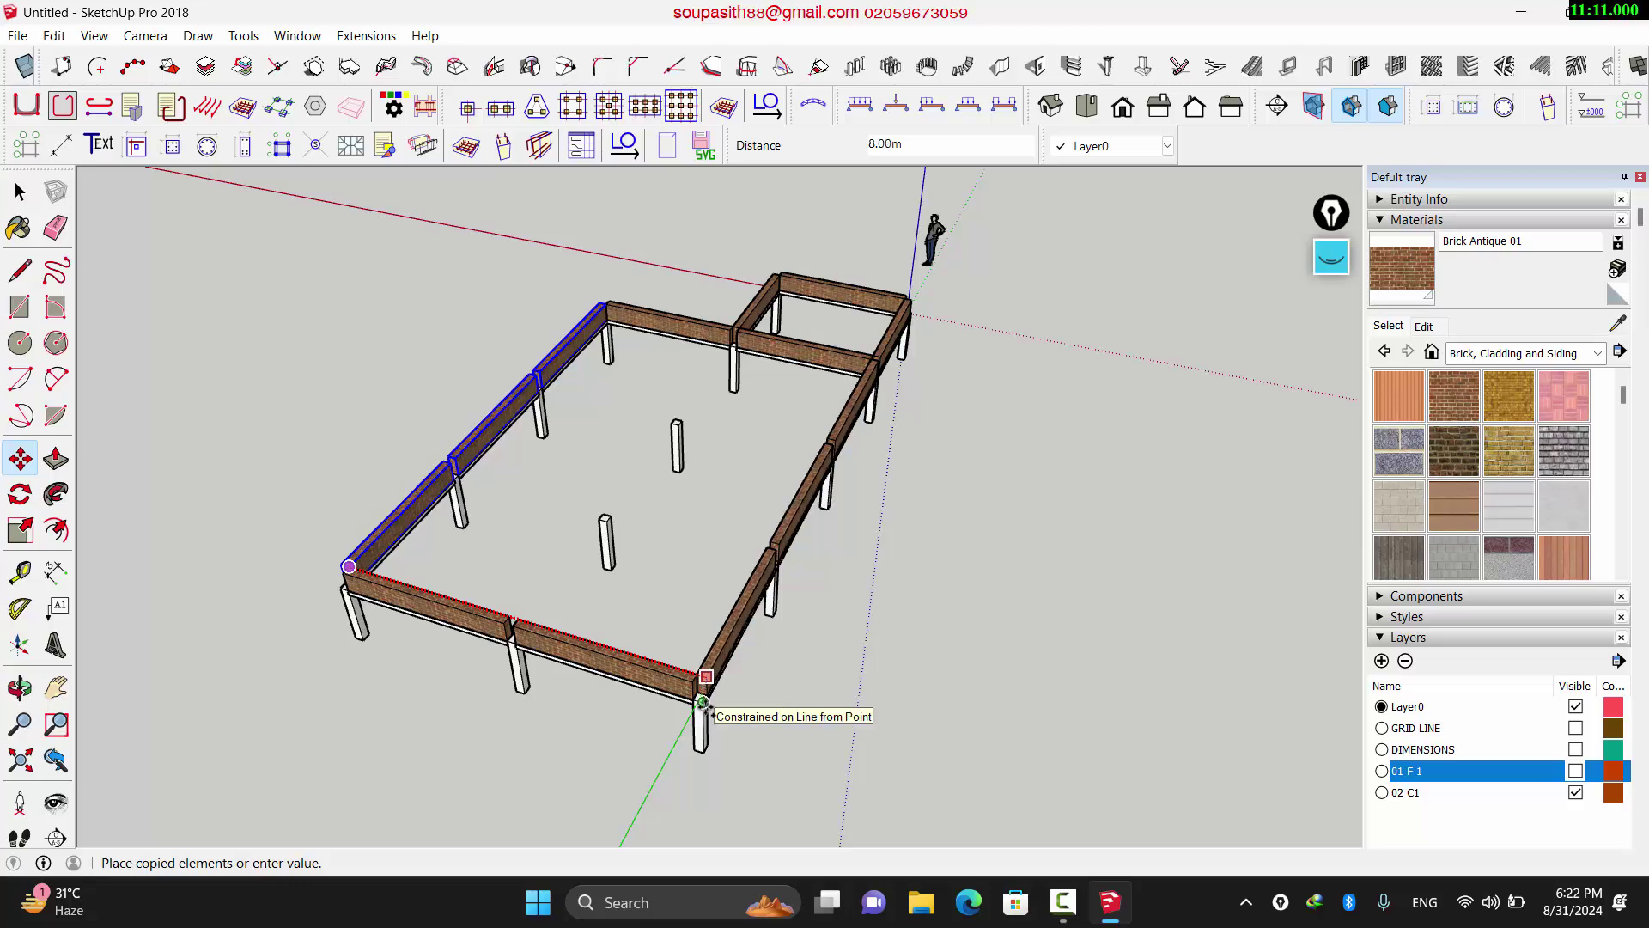
pyautogui.click(703, 702)
pyautogui.press('space')
pyautogui.click(606, 622)
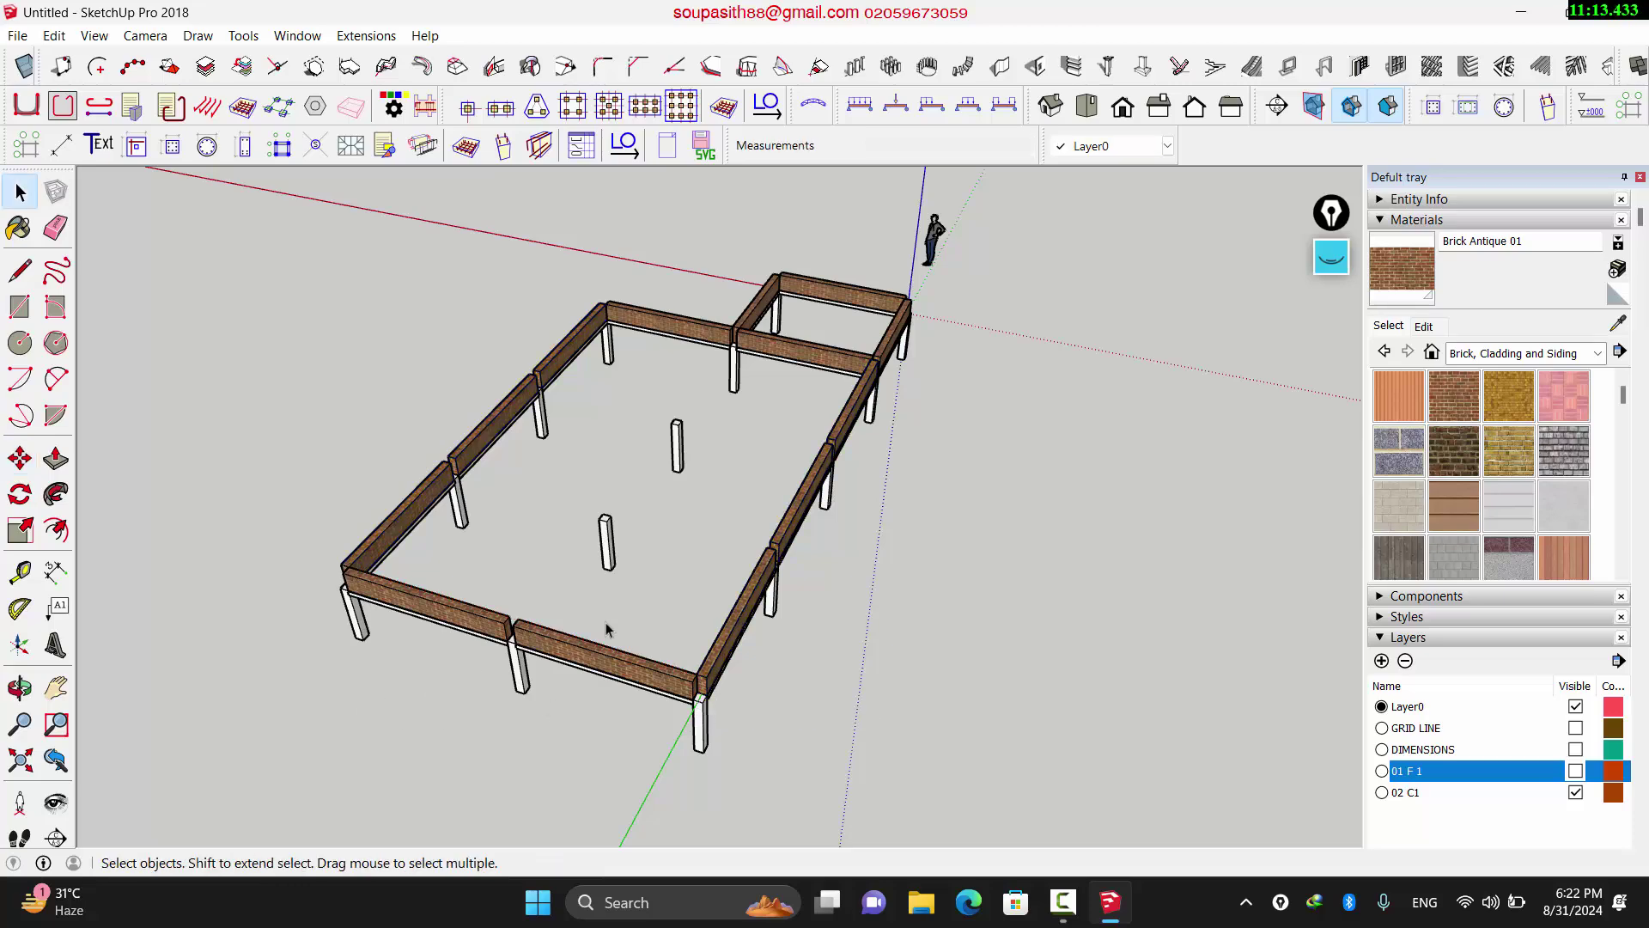
# Step: Examine the finished brick walls, beams and columns from several sides of the building
pyautogui.moveTo(606, 624); pyautogui.dragTo(675, 500, button='middle')
pyautogui.scroll(6, 775, 557)
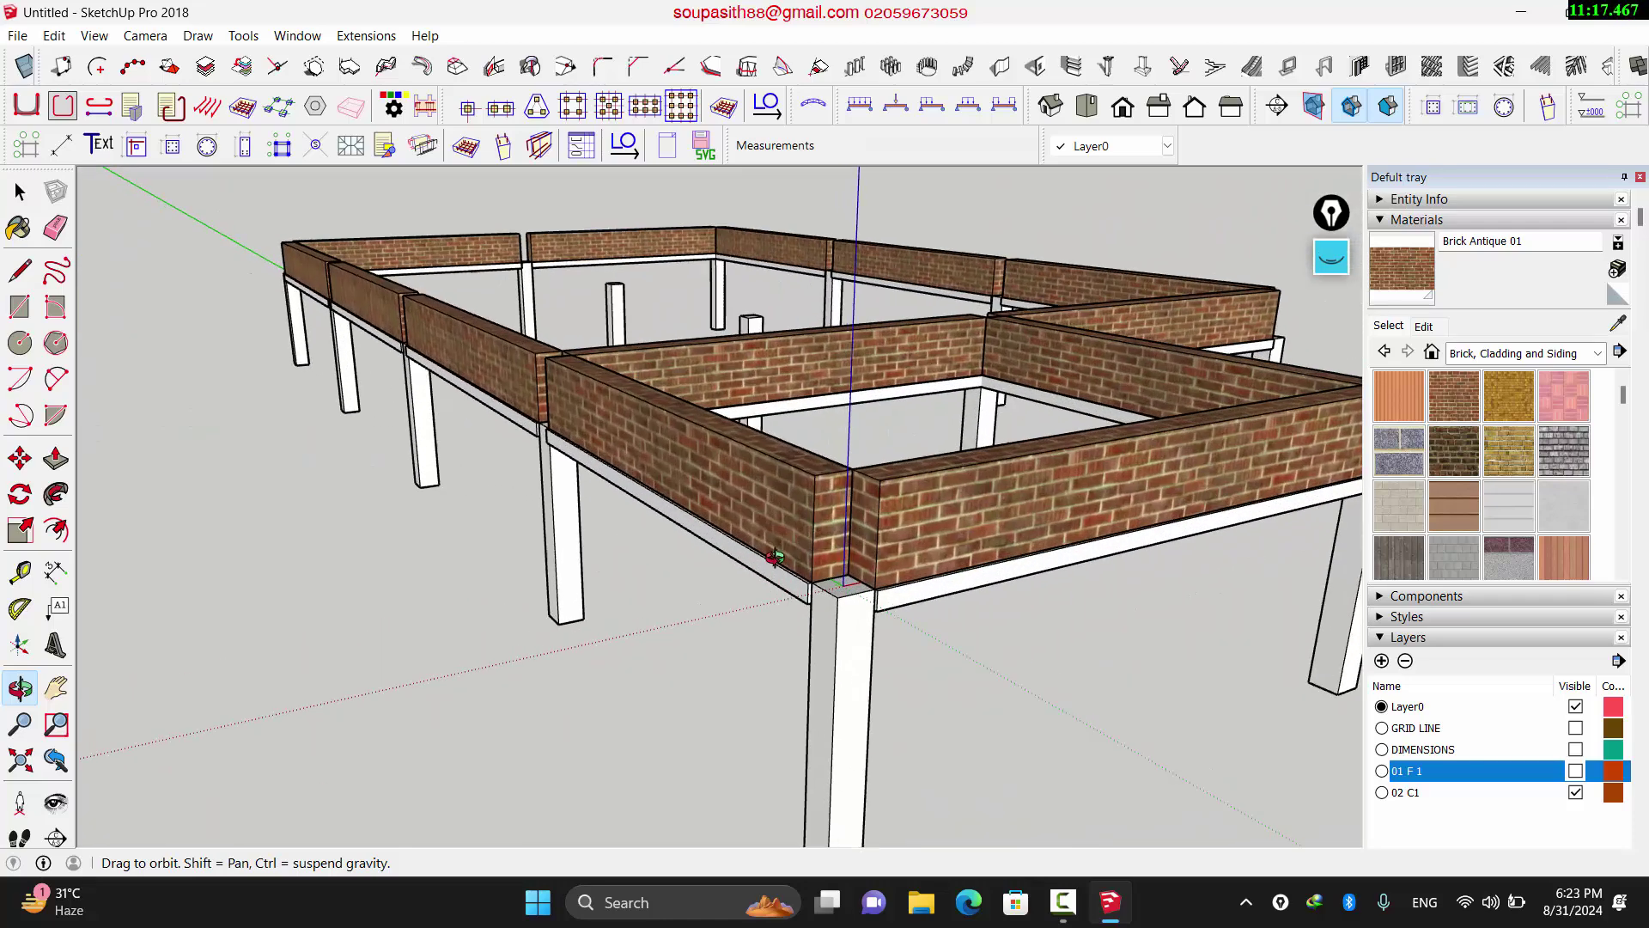
pyautogui.scroll(5, 774, 558)
pyautogui.scroll(-3, 891, 744)
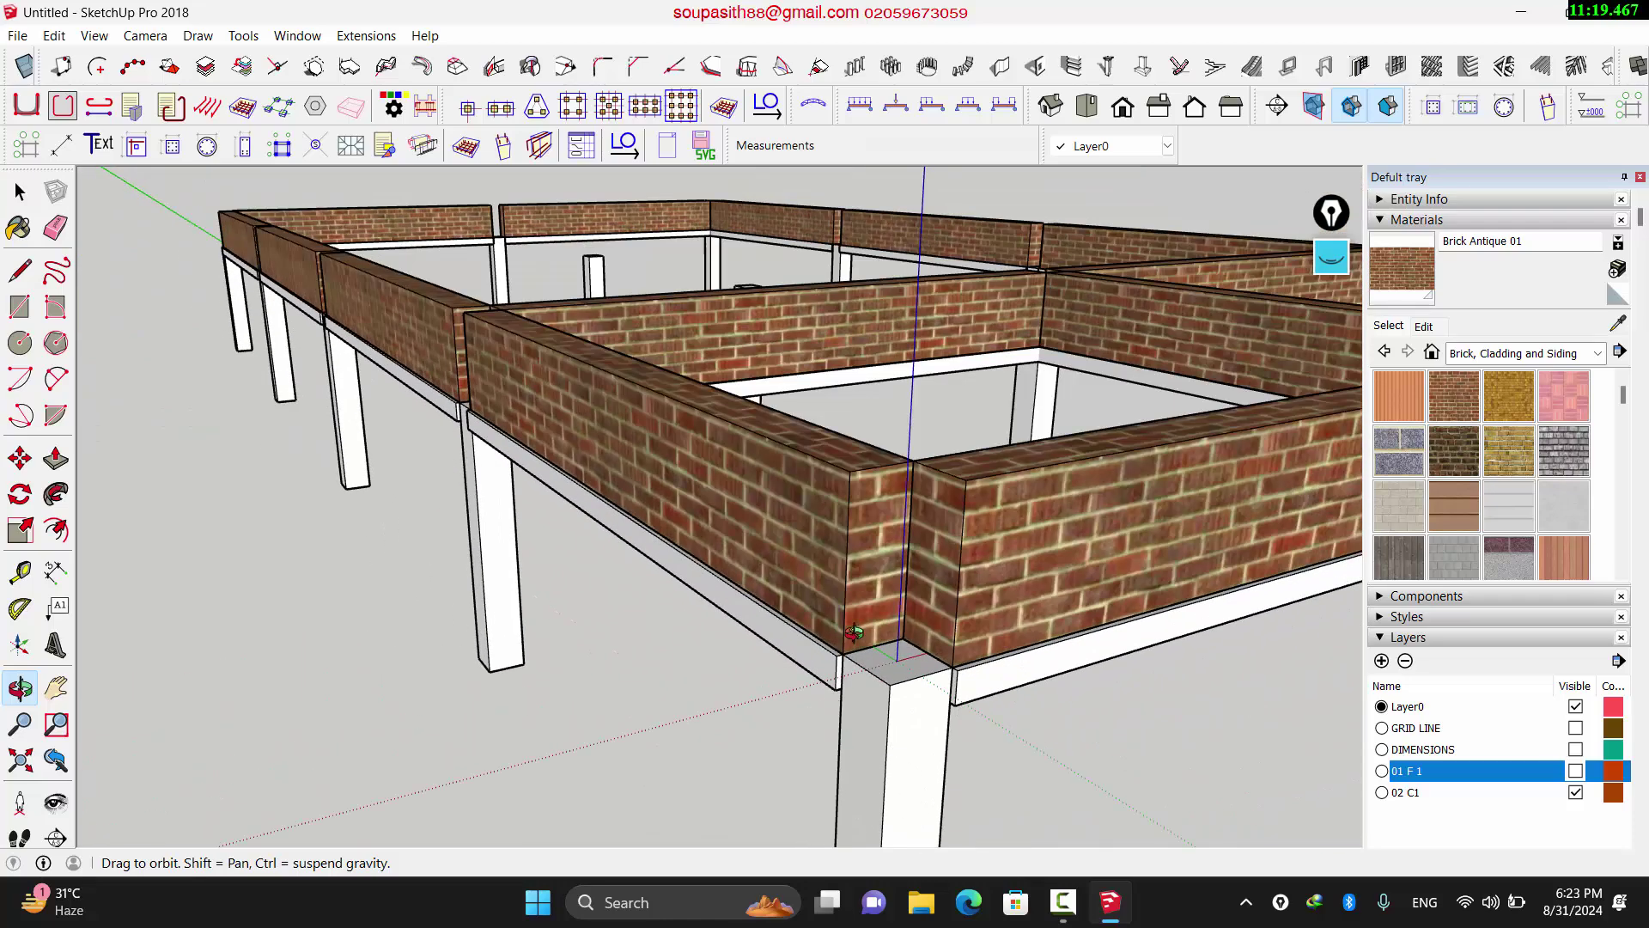
pyautogui.moveTo(938, 498); pyautogui.dragTo(774, 557, button='middle')
pyautogui.scroll(-8, 593, 580)
pyautogui.moveTo(950, 584); pyautogui.dragTo(689, 609)
pyautogui.scroll(4, 688, 609)
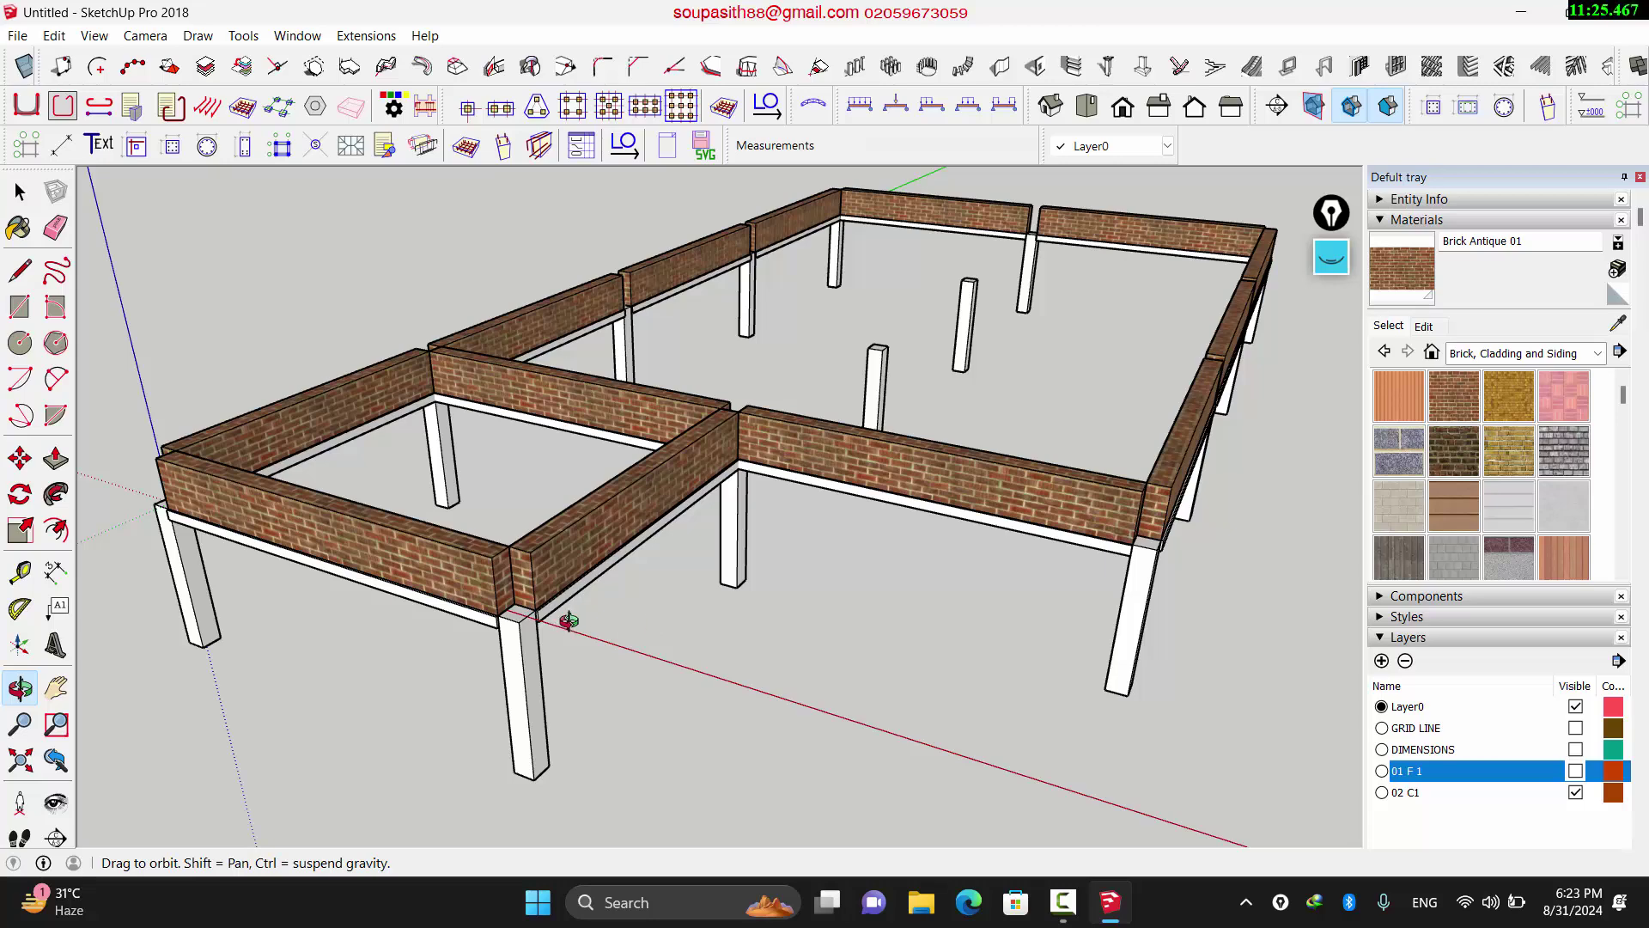
pyautogui.moveTo(588, 633); pyautogui.dragTo(681, 564)
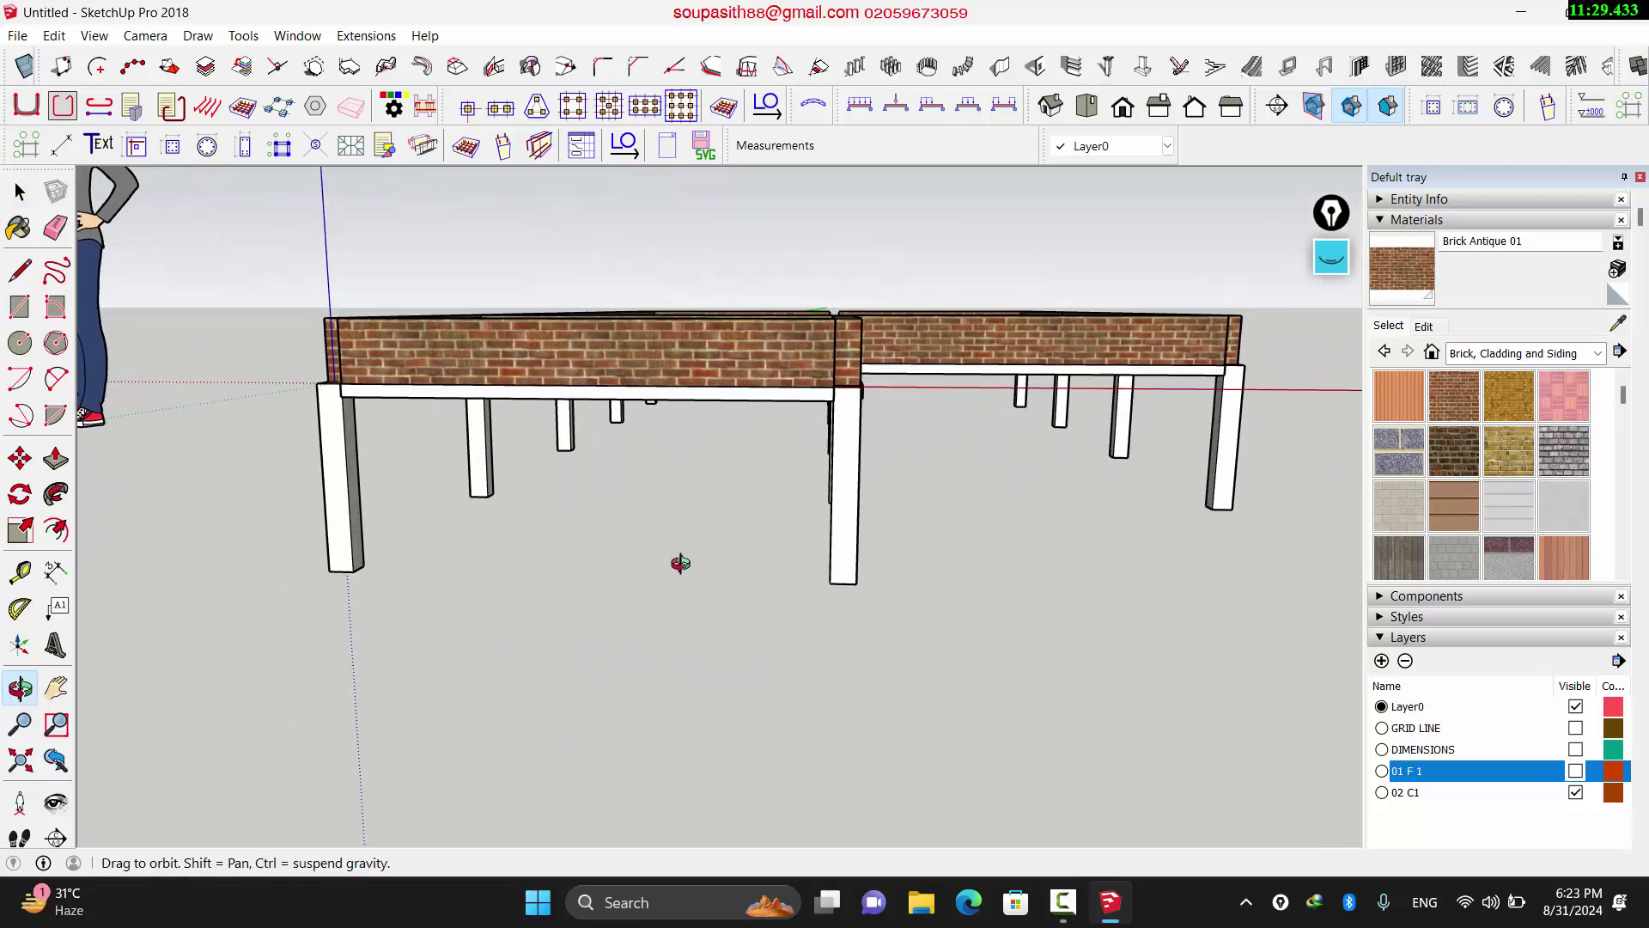
# Step: Hide the 02 C1 layer and delete the human scale figure beside the origin
pyautogui.click(1573, 793)
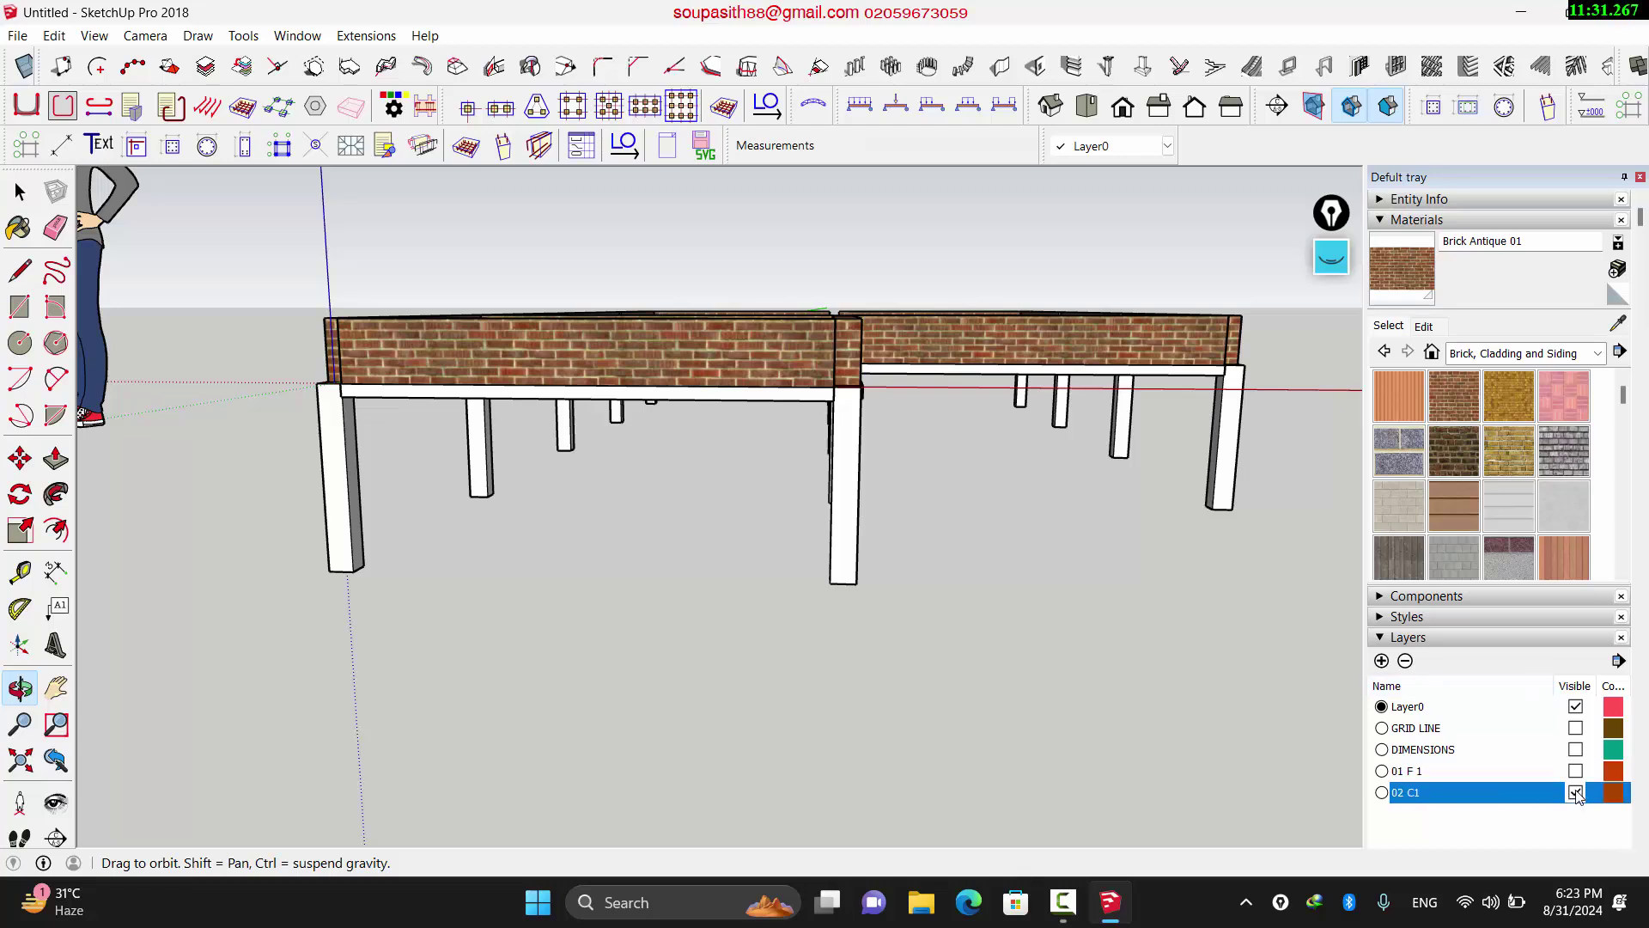
pyautogui.scroll(-4, 955, 739)
pyautogui.press('space')
pyautogui.press('o')
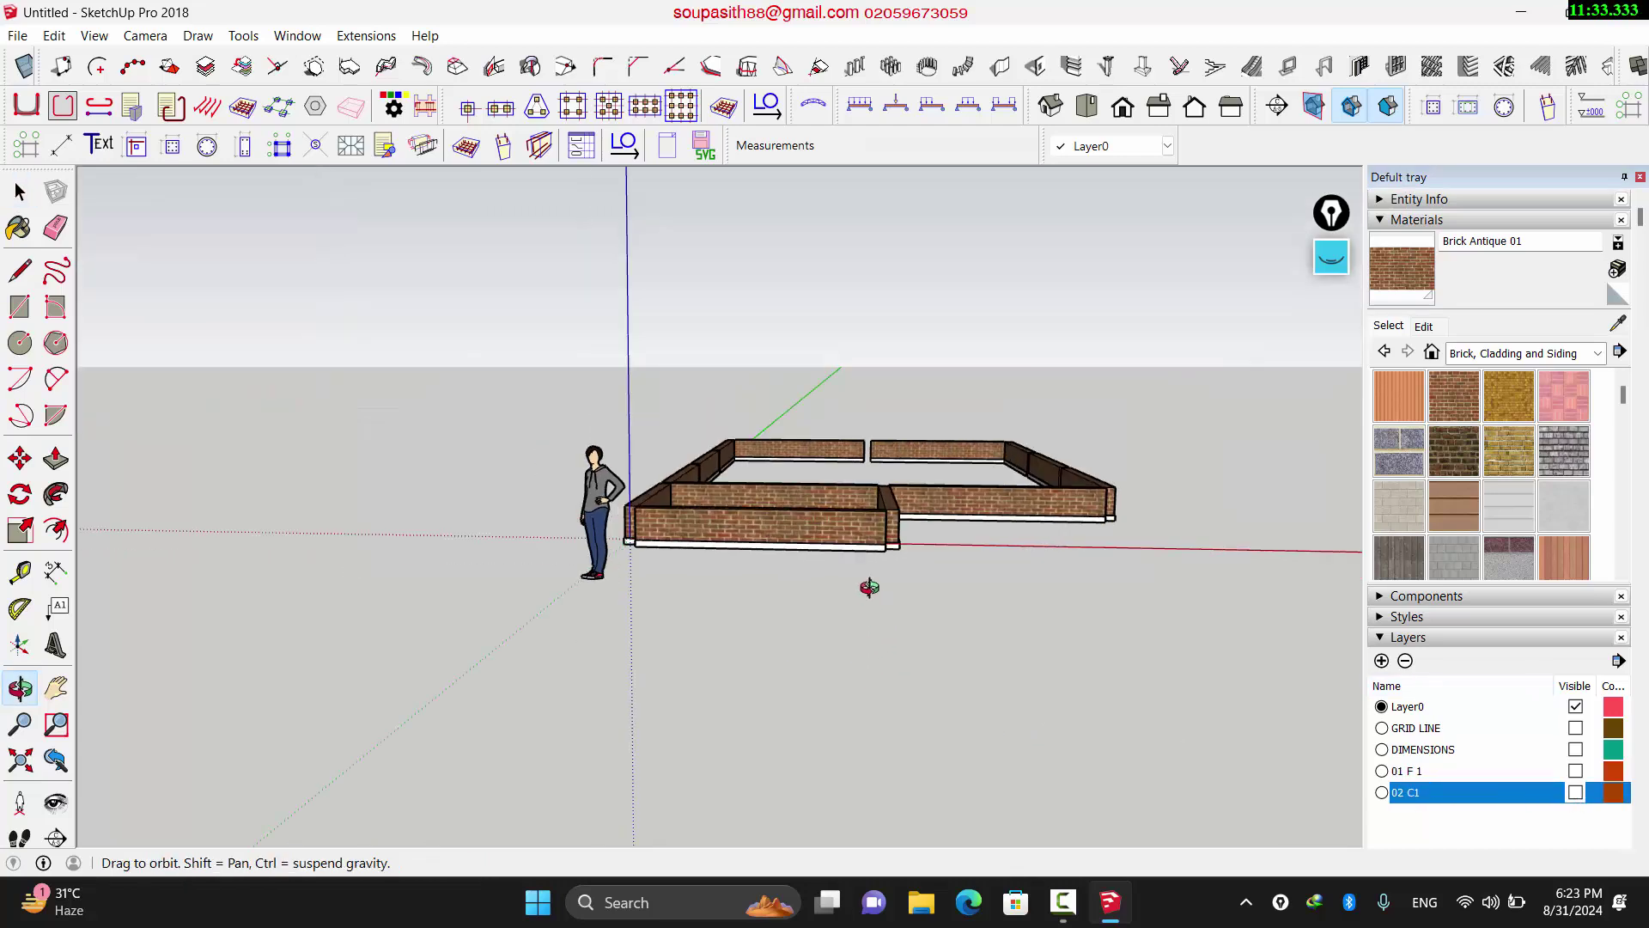
pyautogui.moveTo(873, 685); pyautogui.dragTo(793, 578)
pyautogui.press('space')
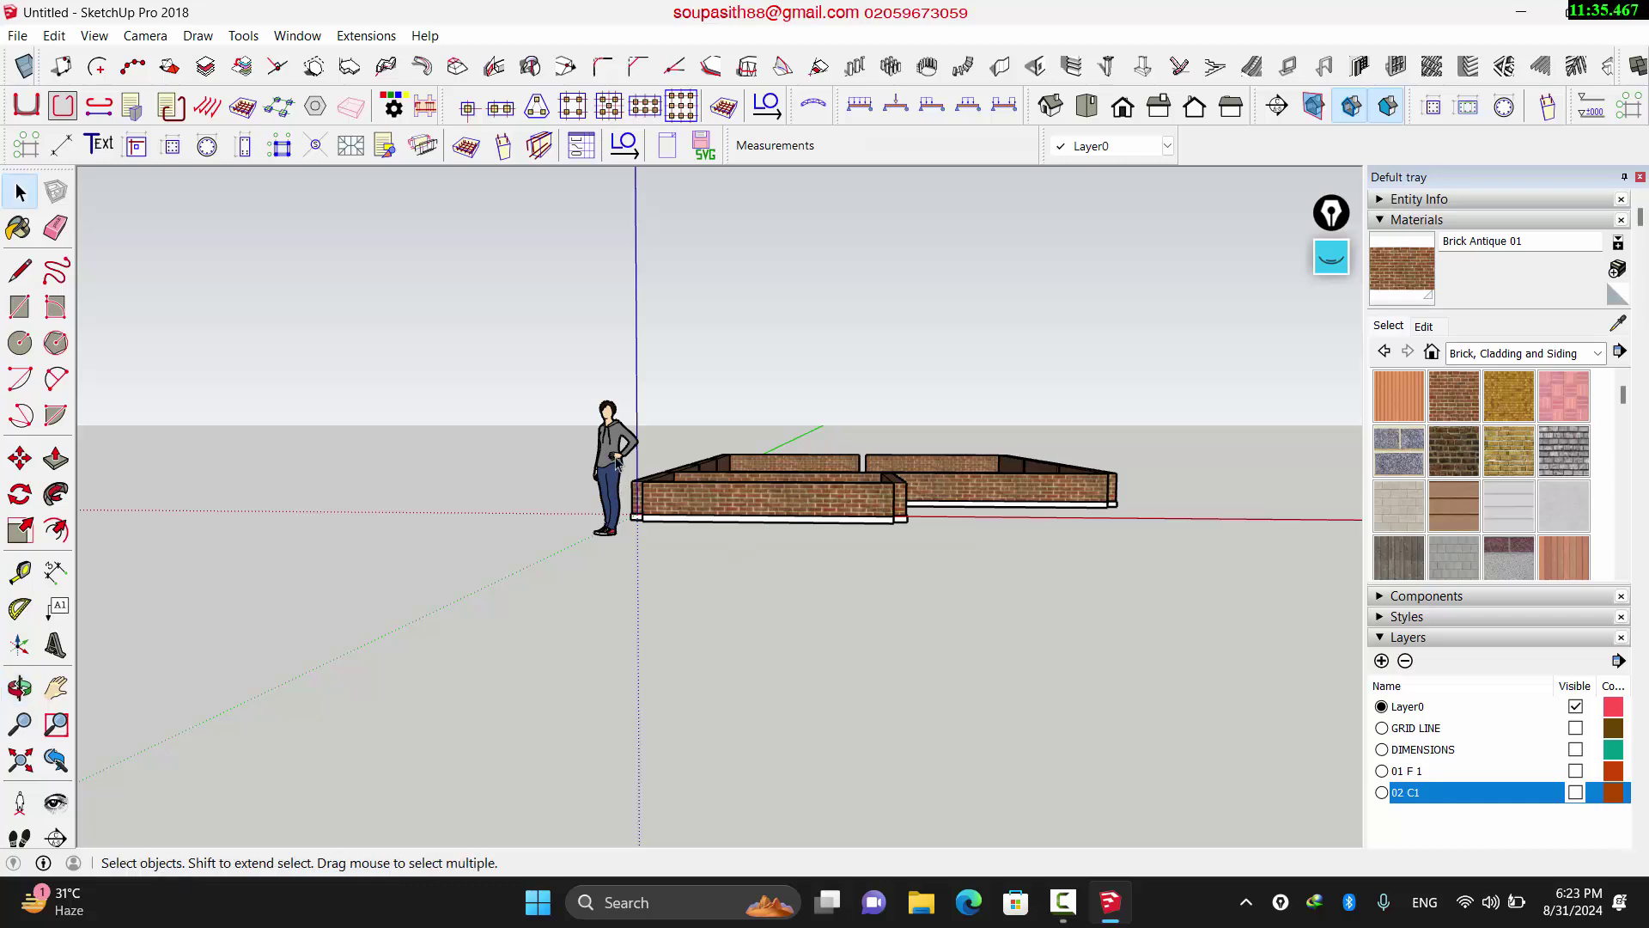
pyautogui.click(615, 462)
pyautogui.press('Delete')
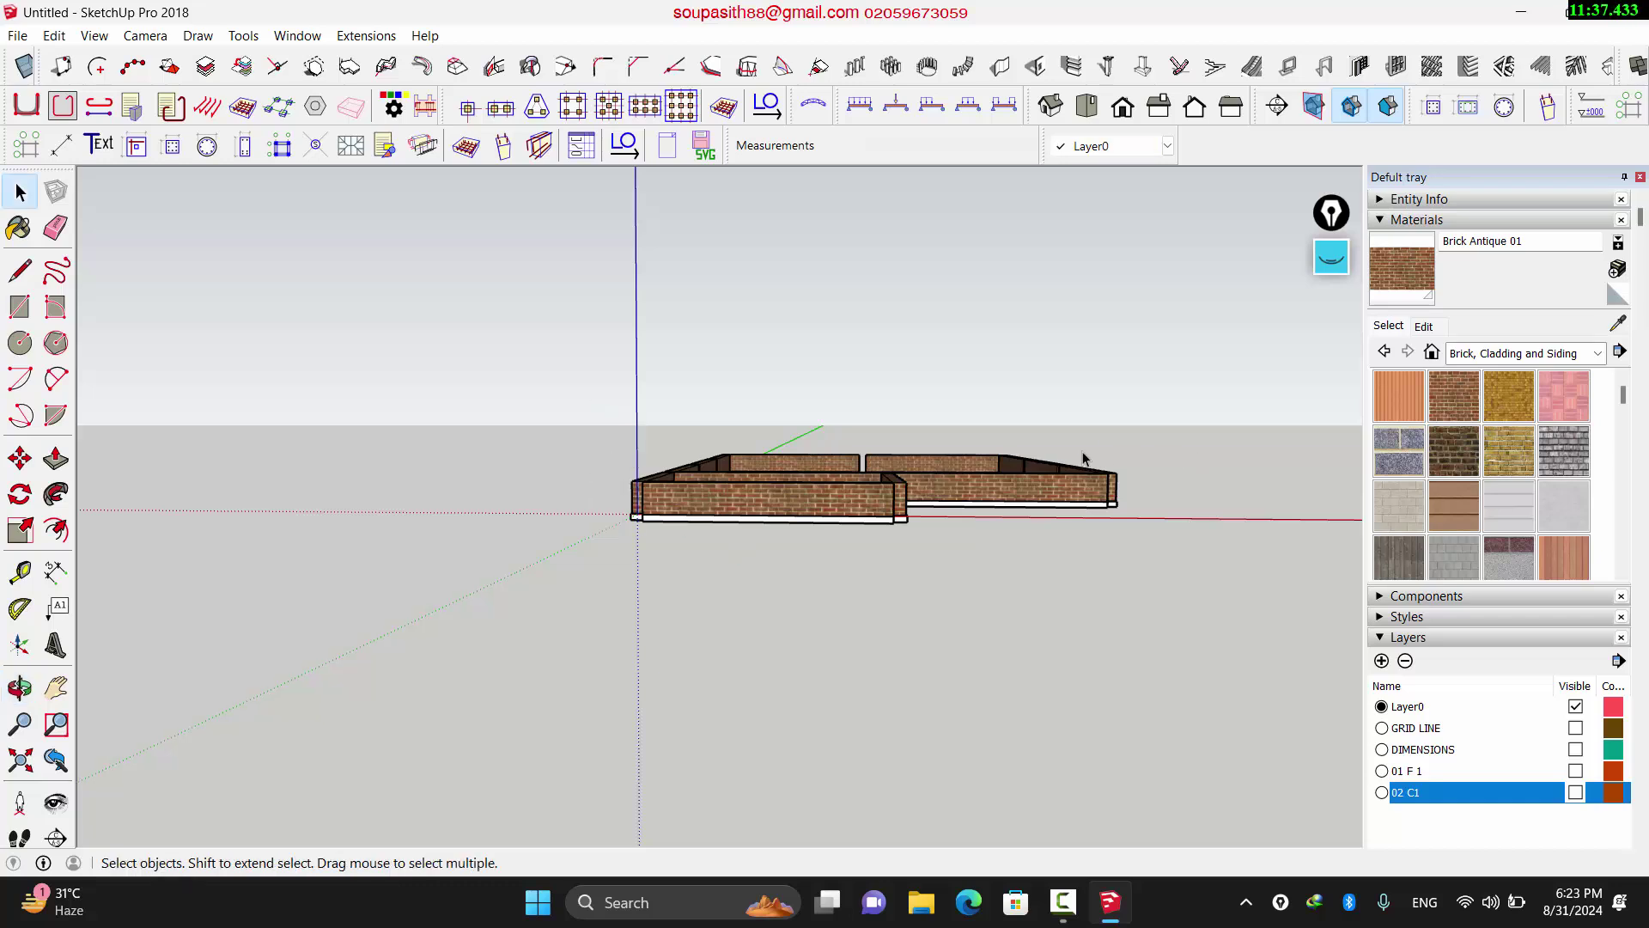
# Step: Select all the brick walls in a level side view and add a layer named 03 wall 20
pyautogui.scroll(2, 857, 540)
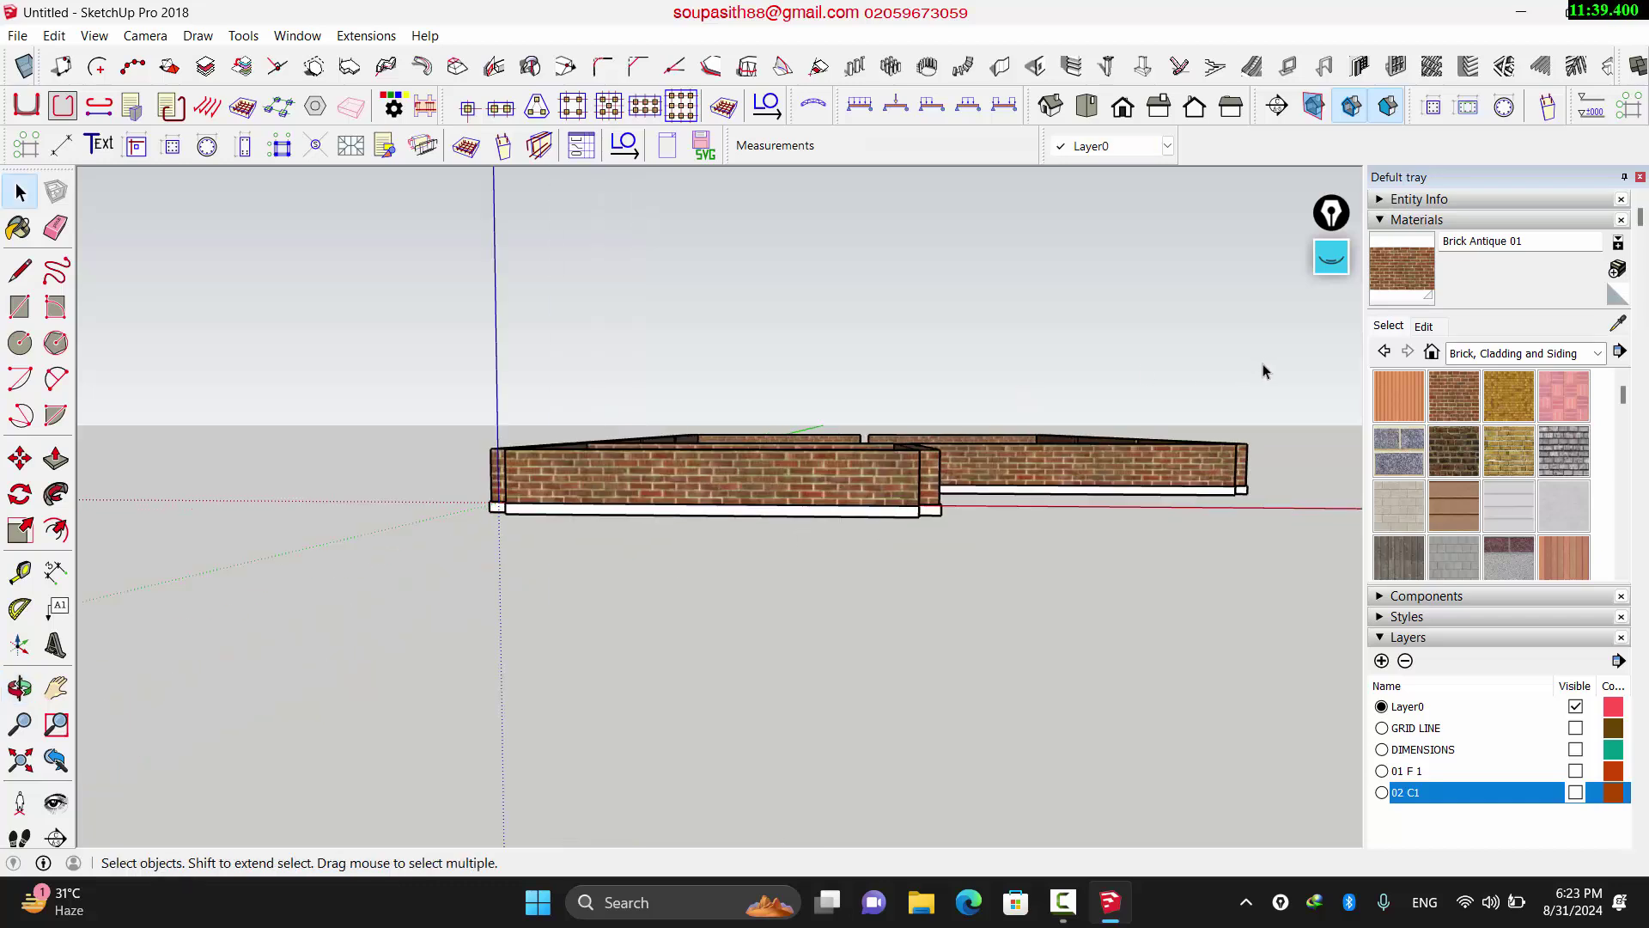
pyautogui.moveTo(1198, 436); pyautogui.dragTo(1095, 430, button='middle')
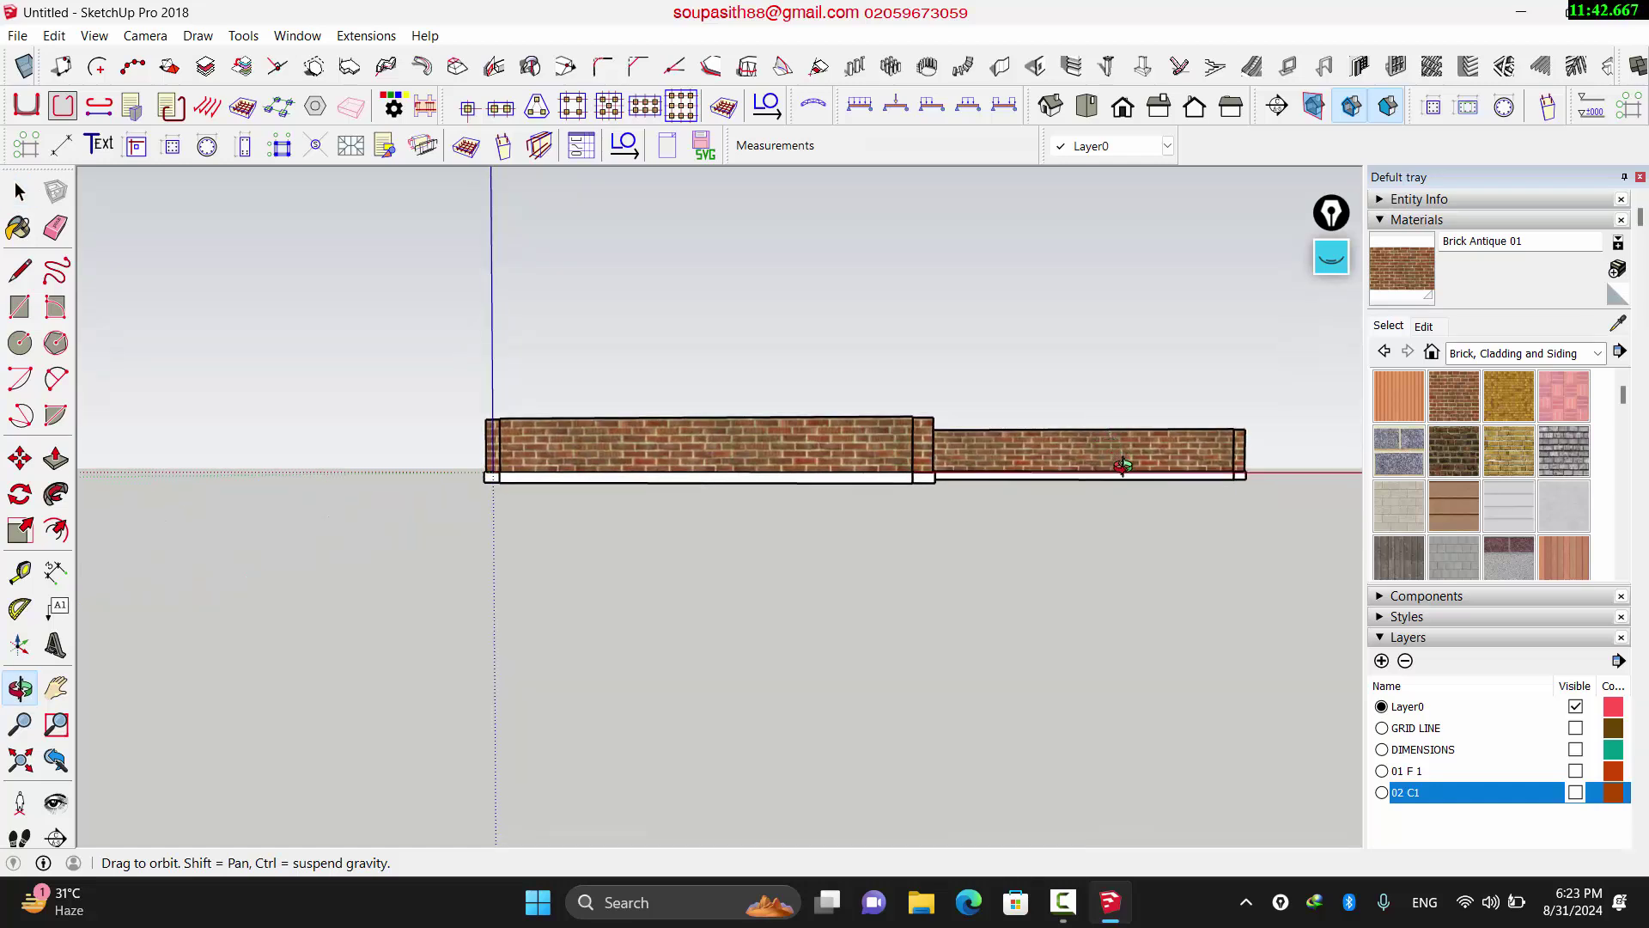
pyautogui.press('r')
pyautogui.press('space')
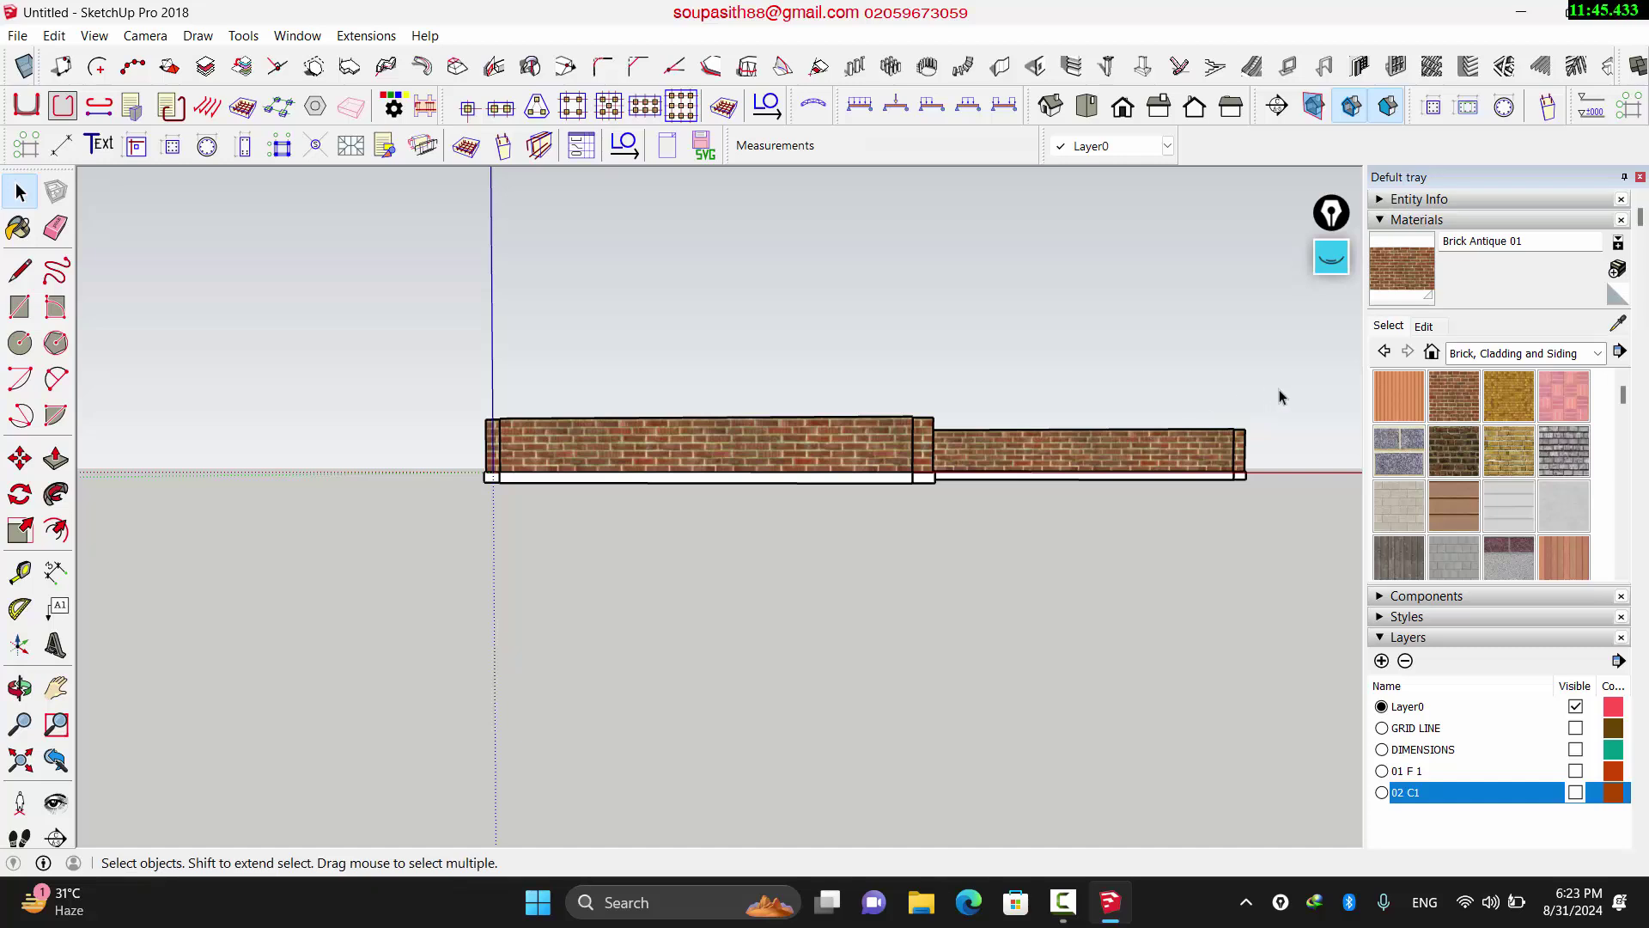
pyautogui.click(1168, 148)
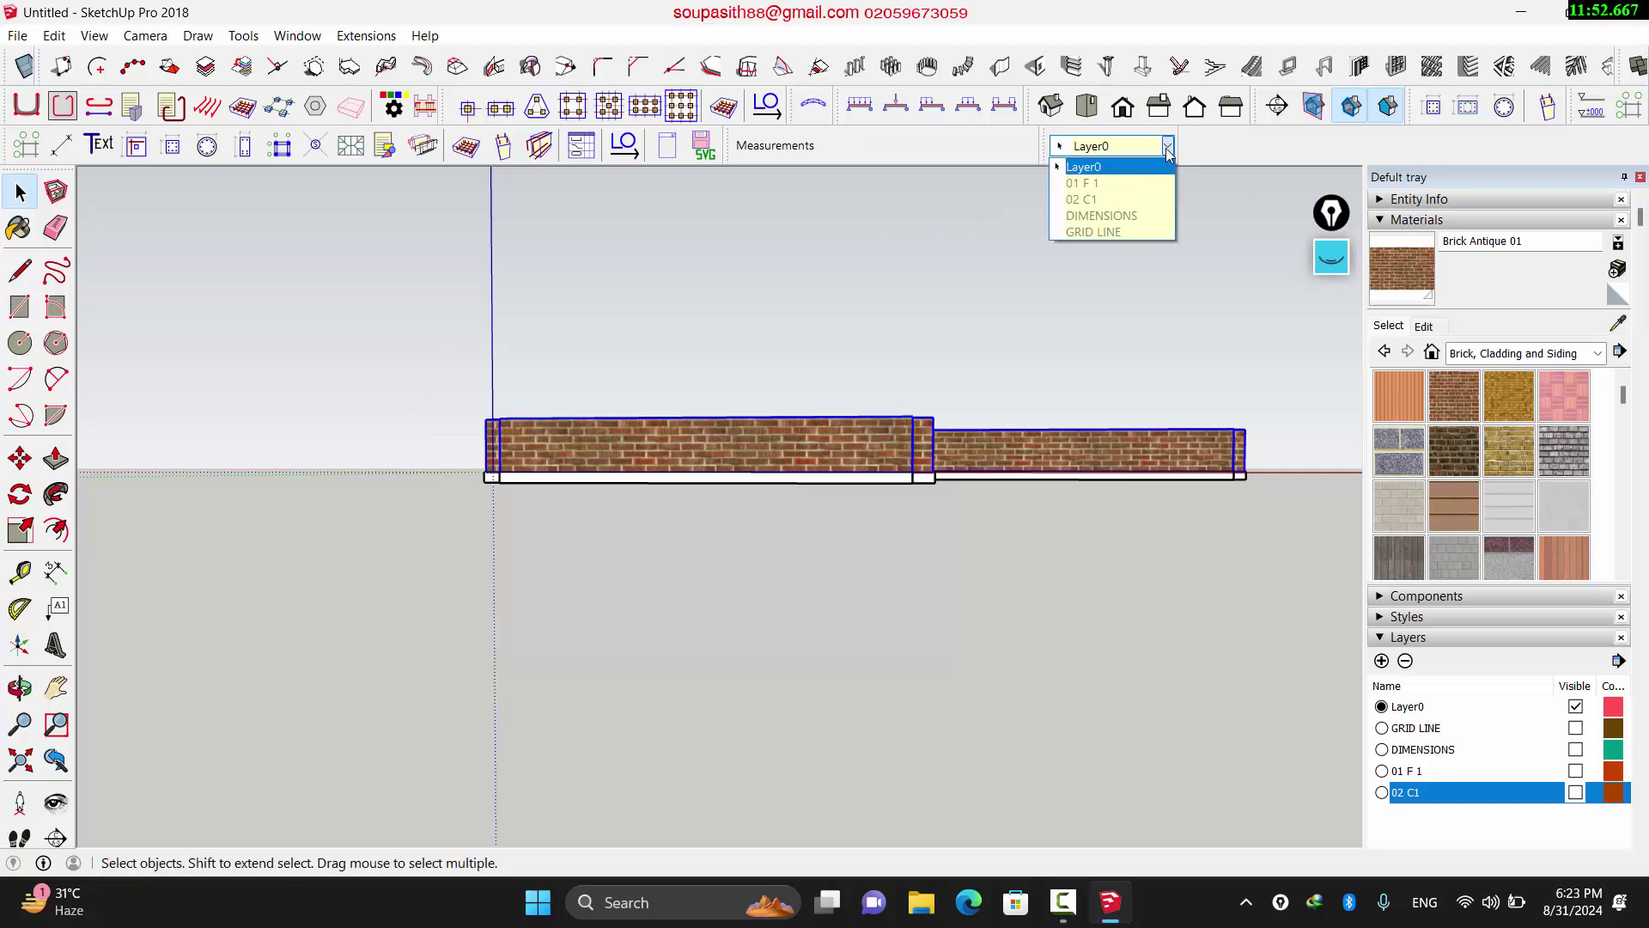
pyautogui.click(1168, 150)
pyautogui.click(1429, 832)
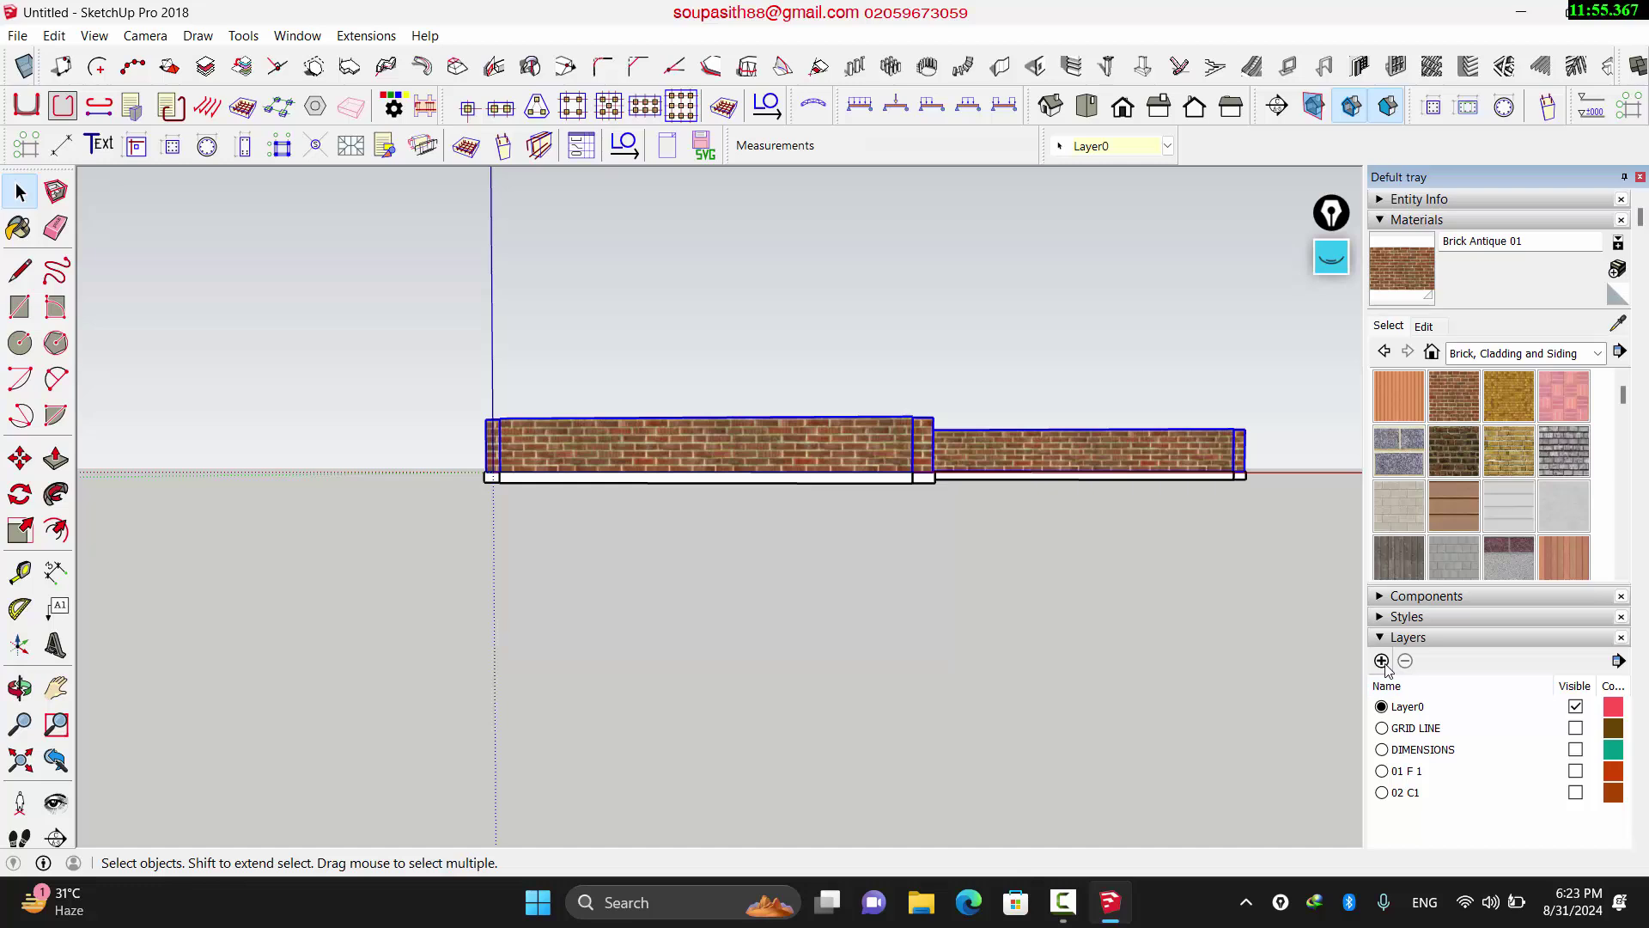
pyautogui.click(1382, 661)
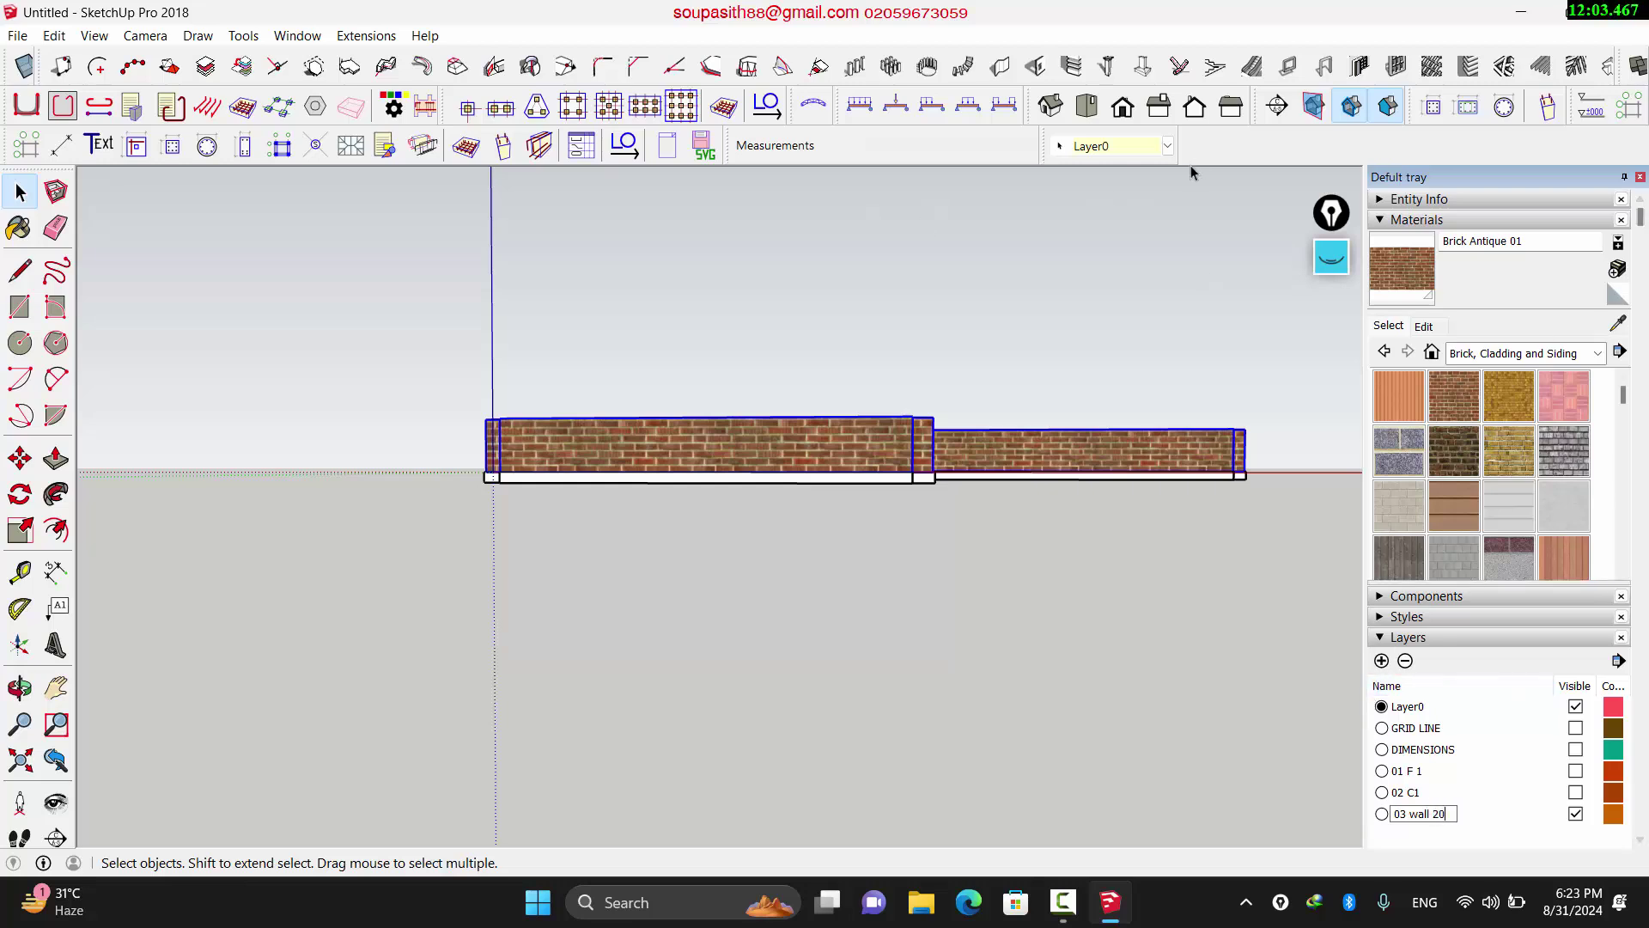
# Step: Assign the selected brick walls to the 03 wall 20 layer and hide that layer
pyautogui.click(1167, 146)
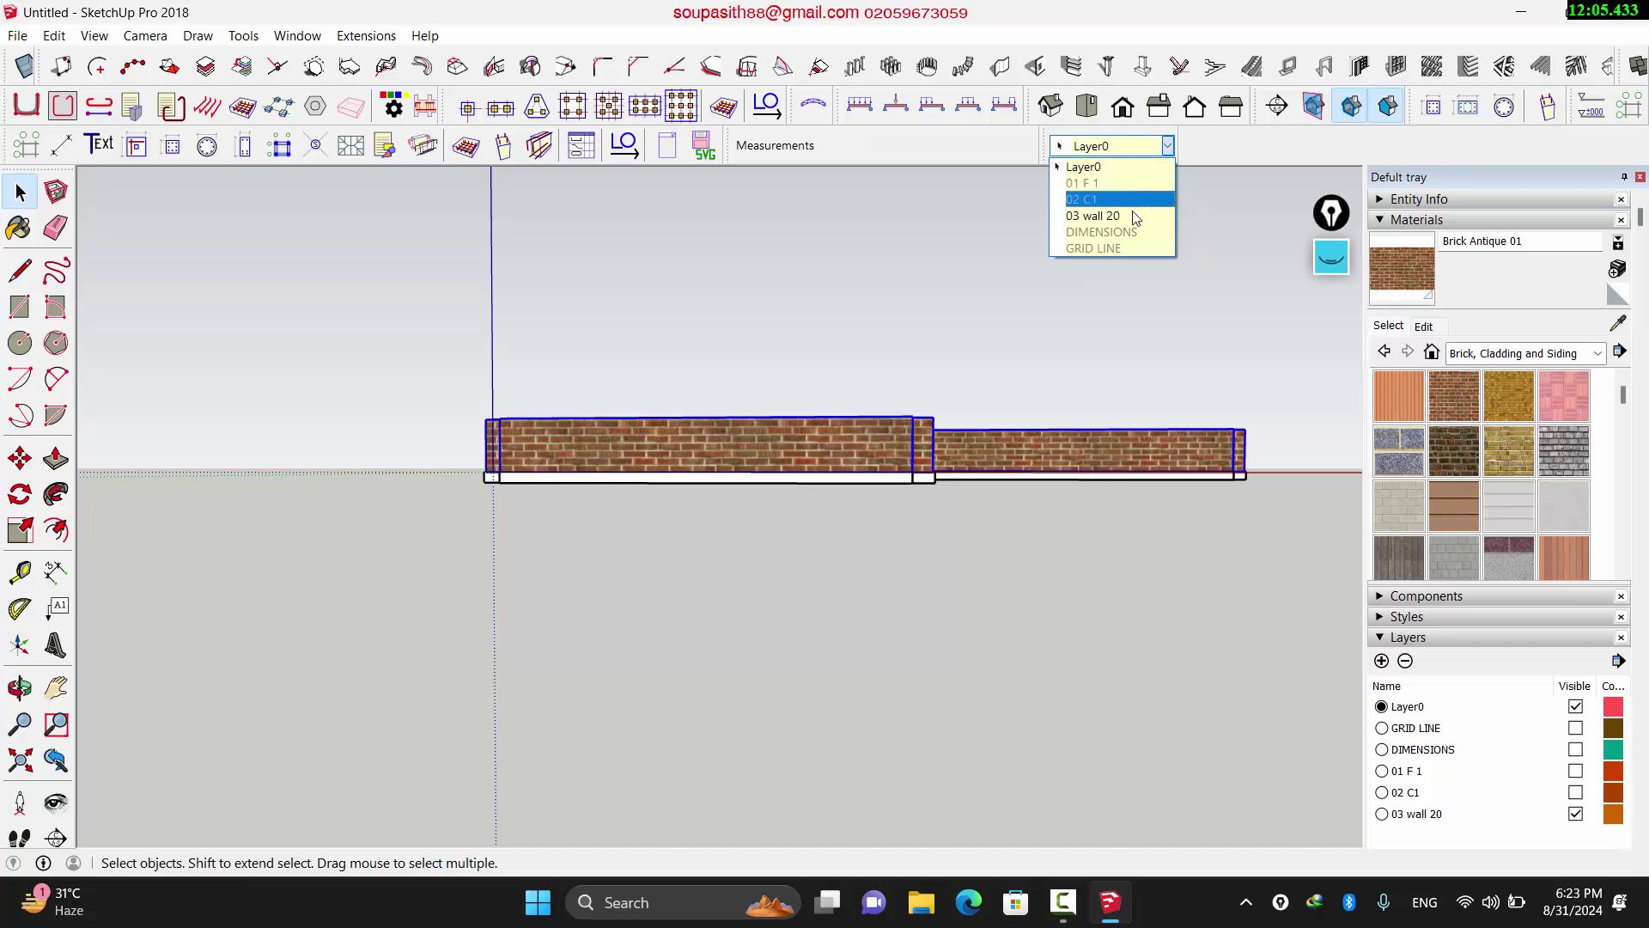
pyautogui.click(1134, 216)
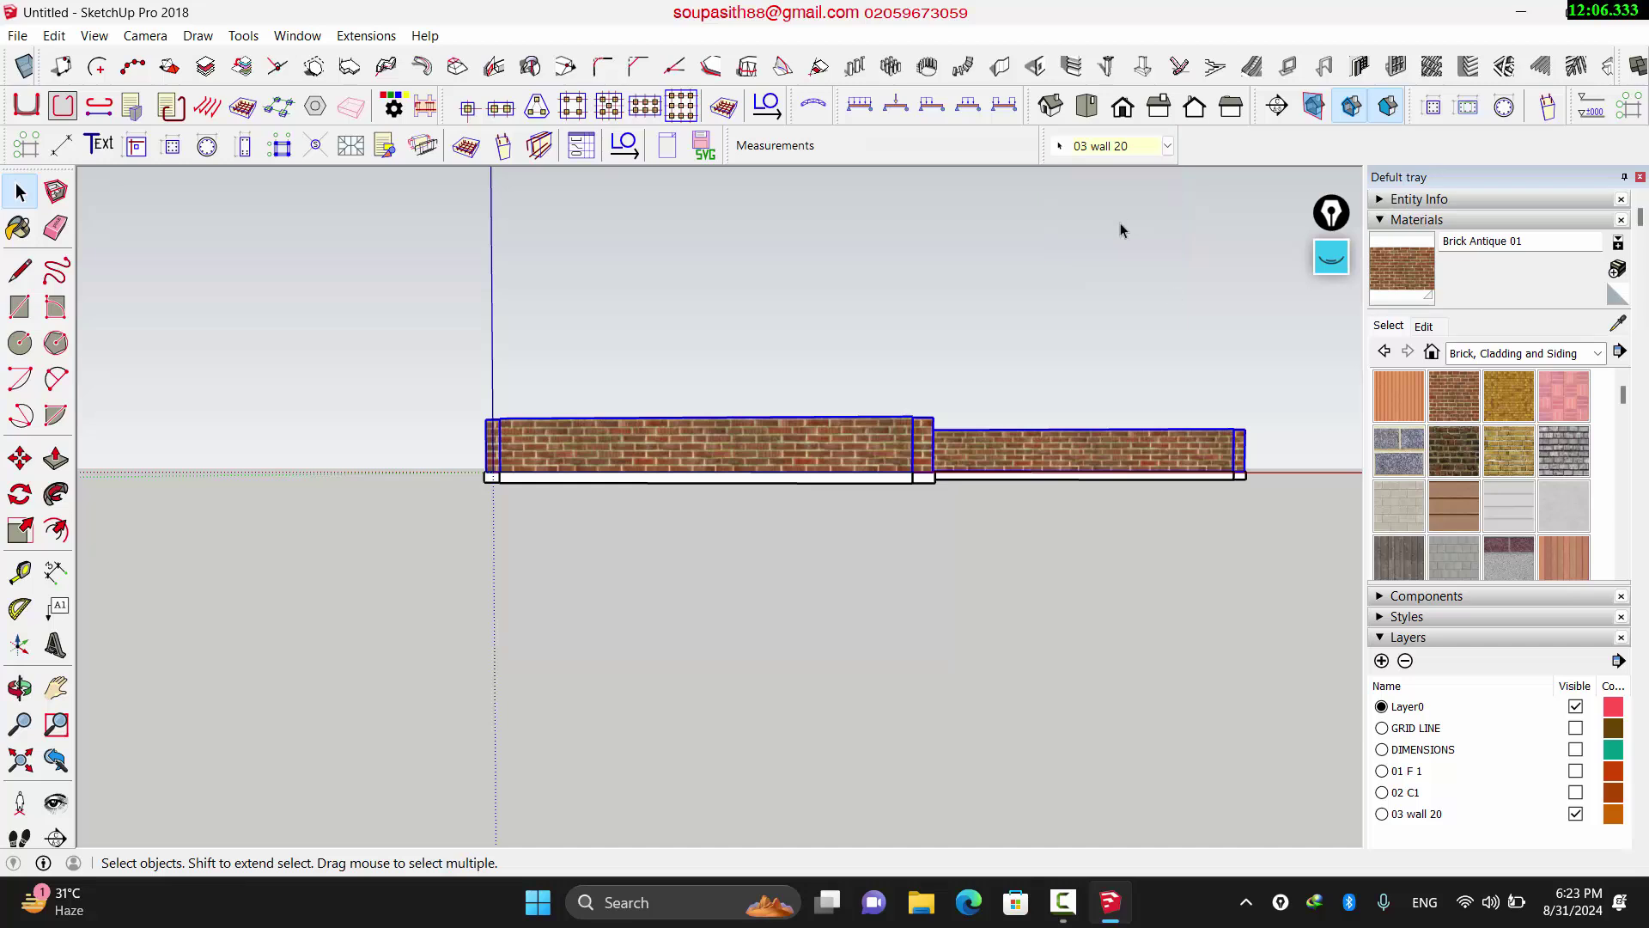
pyautogui.click(1576, 814)
# Step: Select all the beams around the building outline and add a layer named 04 kan
pyautogui.moveTo(925, 595); pyautogui.dragTo(832, 630, button='middle')
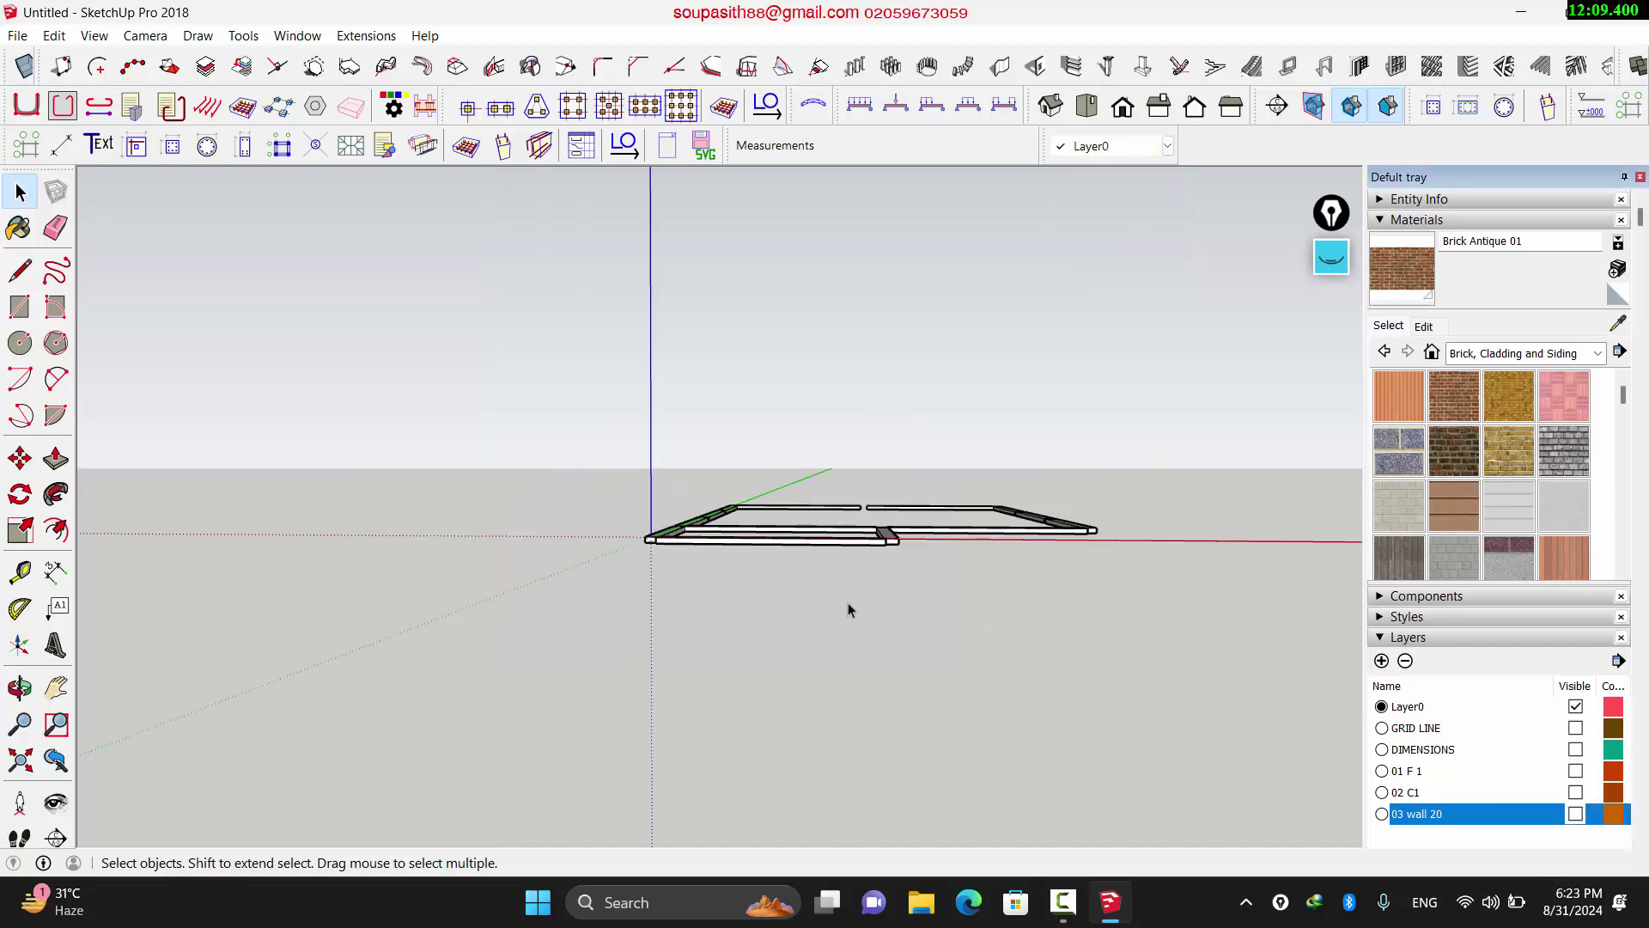
pyautogui.scroll(3, 1017, 476)
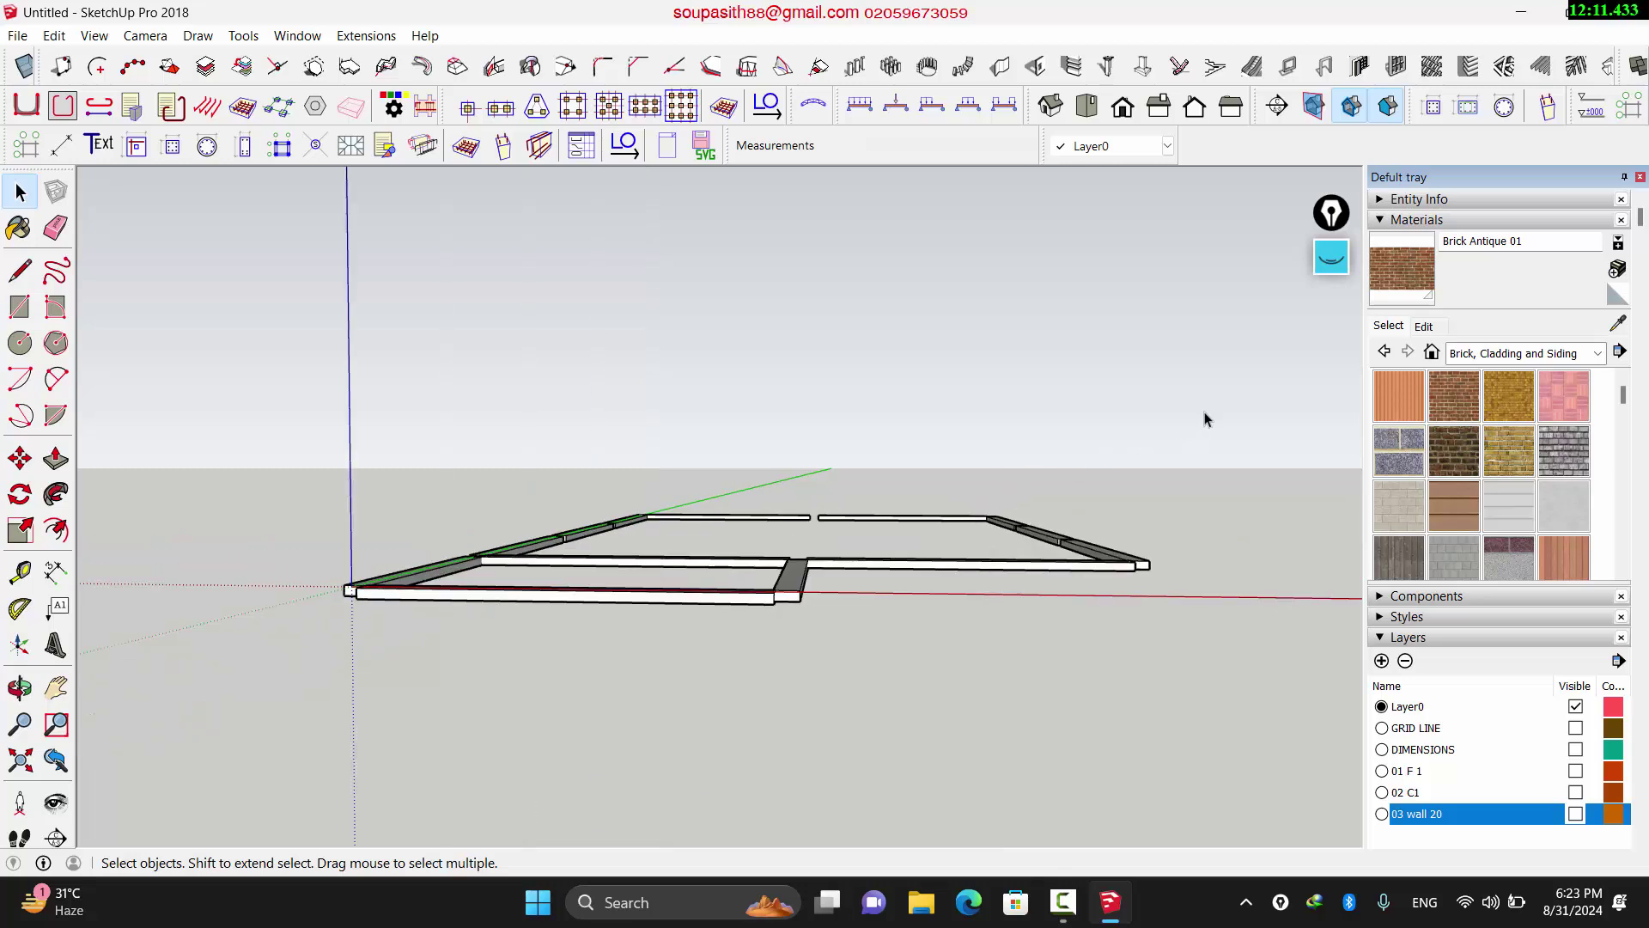
pyautogui.moveTo(1204, 412); pyautogui.dragTo(530, 690)
pyautogui.moveTo(252, 710); pyautogui.dragTo(251, 711)
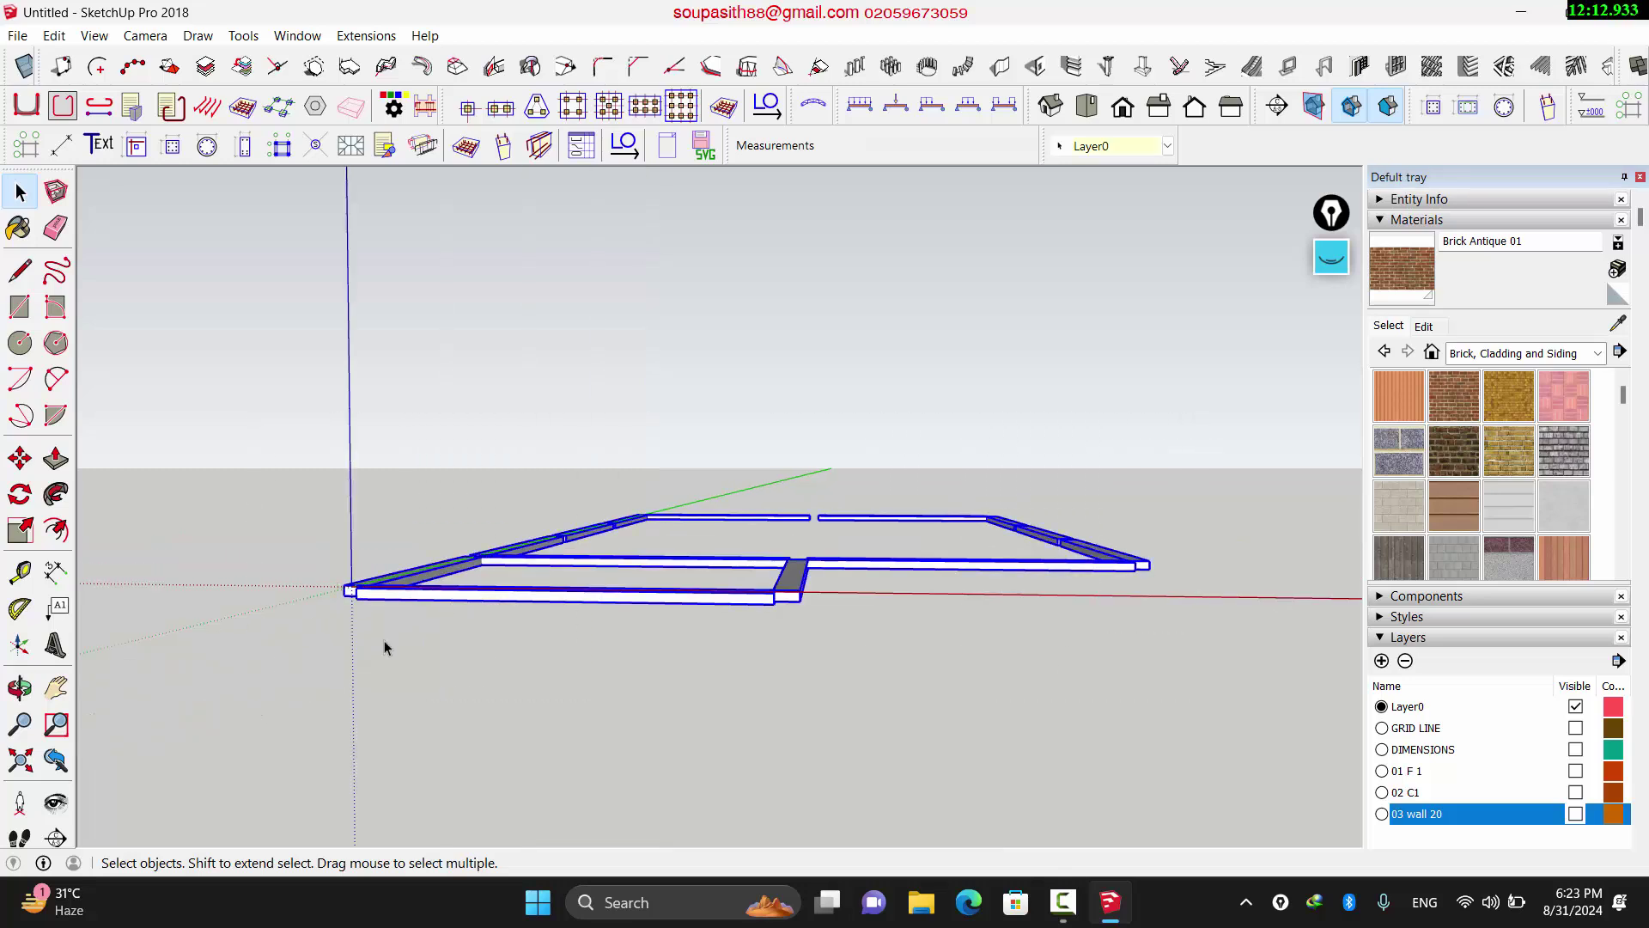
pyautogui.click(1381, 660)
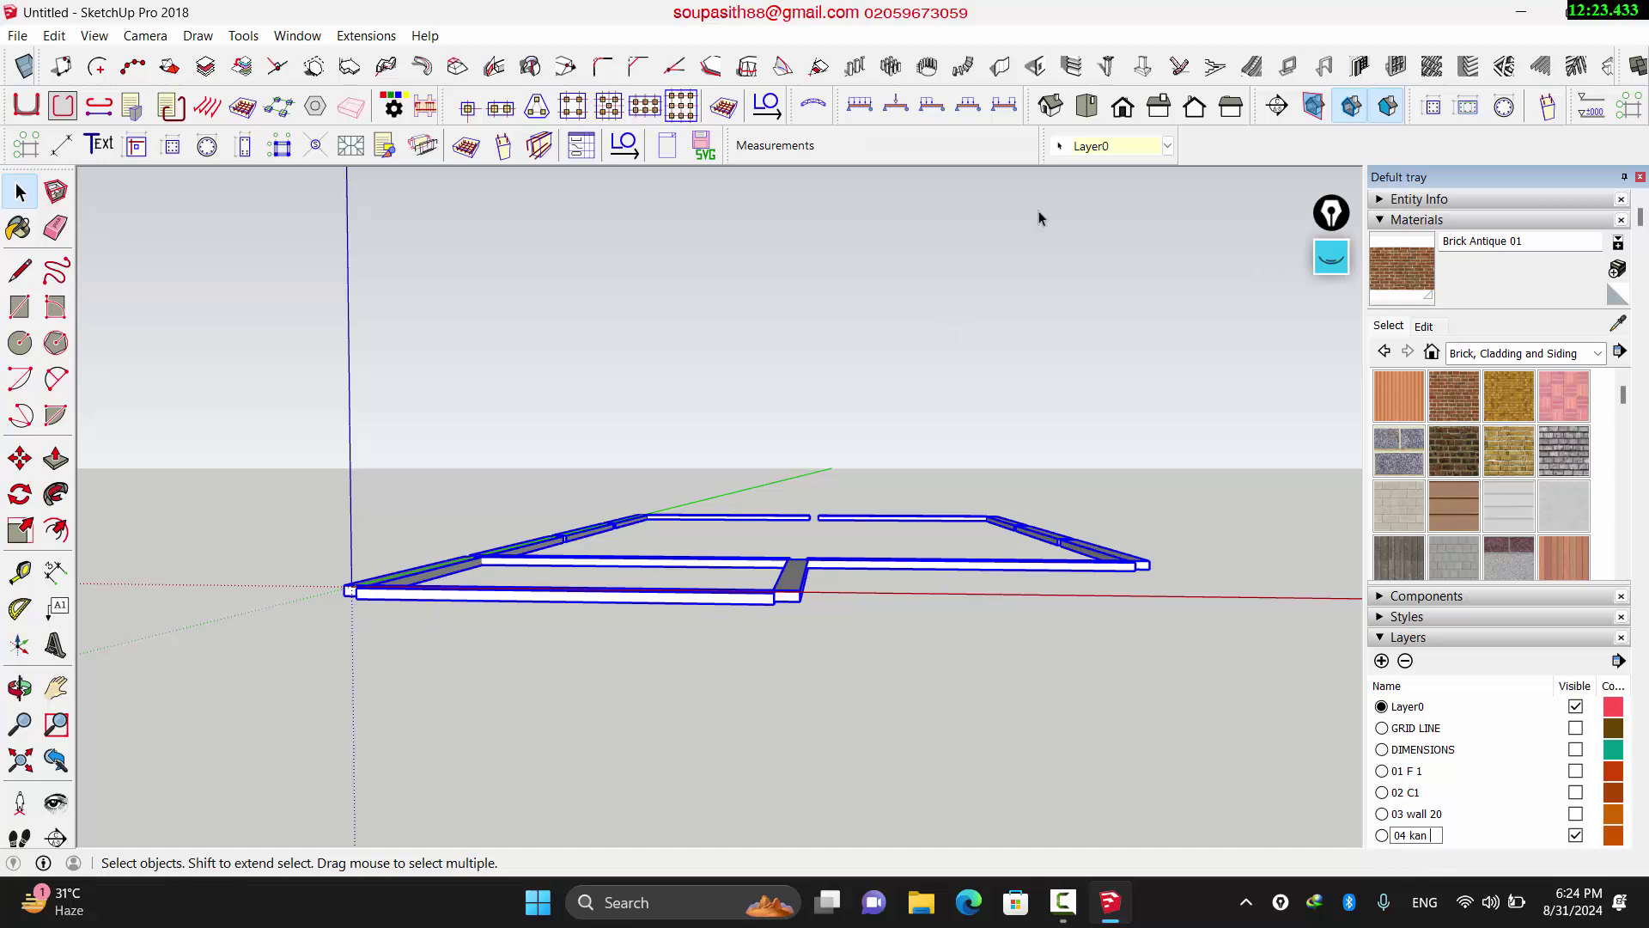
# Step: Assign the selected beams to the 04 kan layer and check the assignment by hiding and reshowing that layer
pyautogui.click(1167, 146)
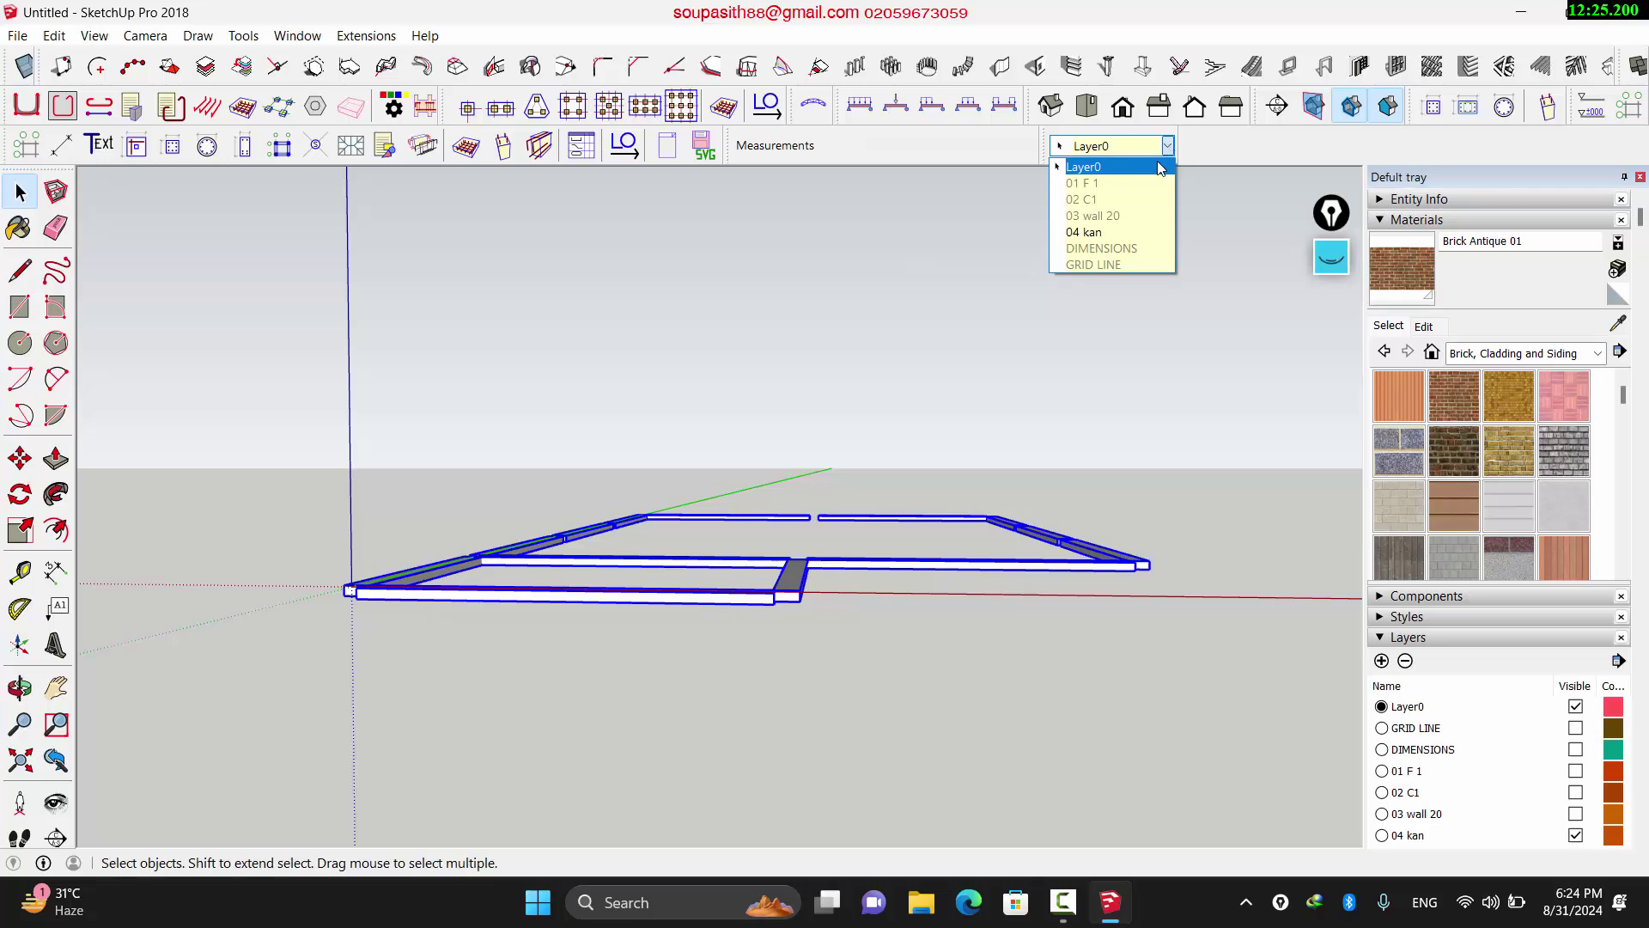
pyautogui.click(1122, 233)
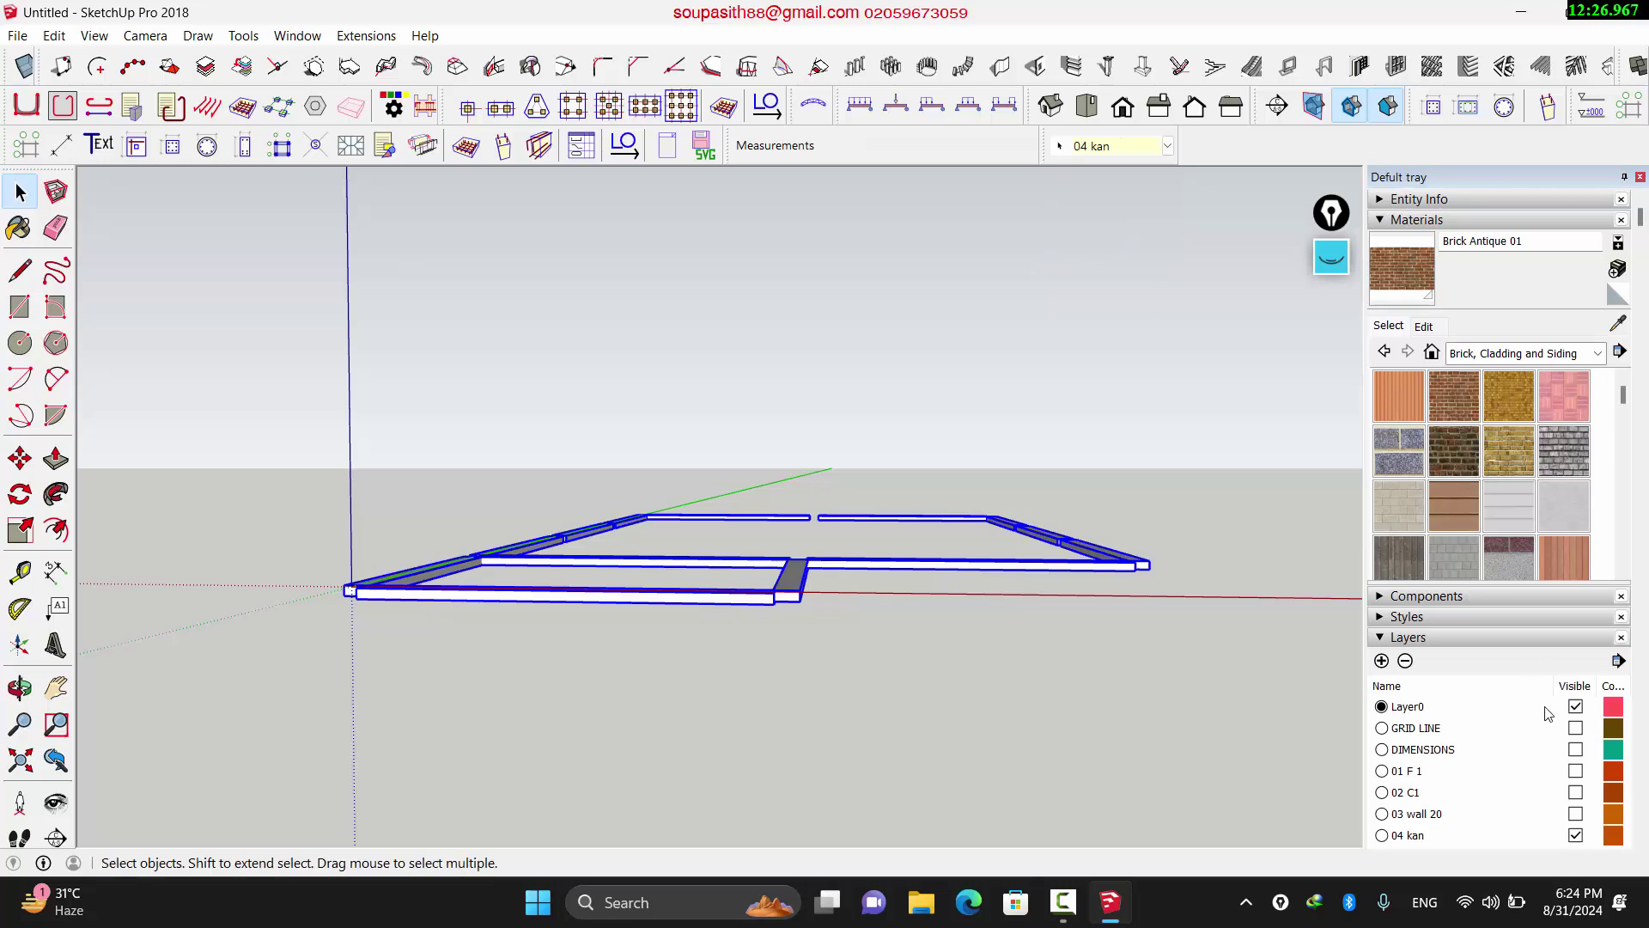
pyautogui.click(1576, 835)
pyautogui.click(1576, 835)
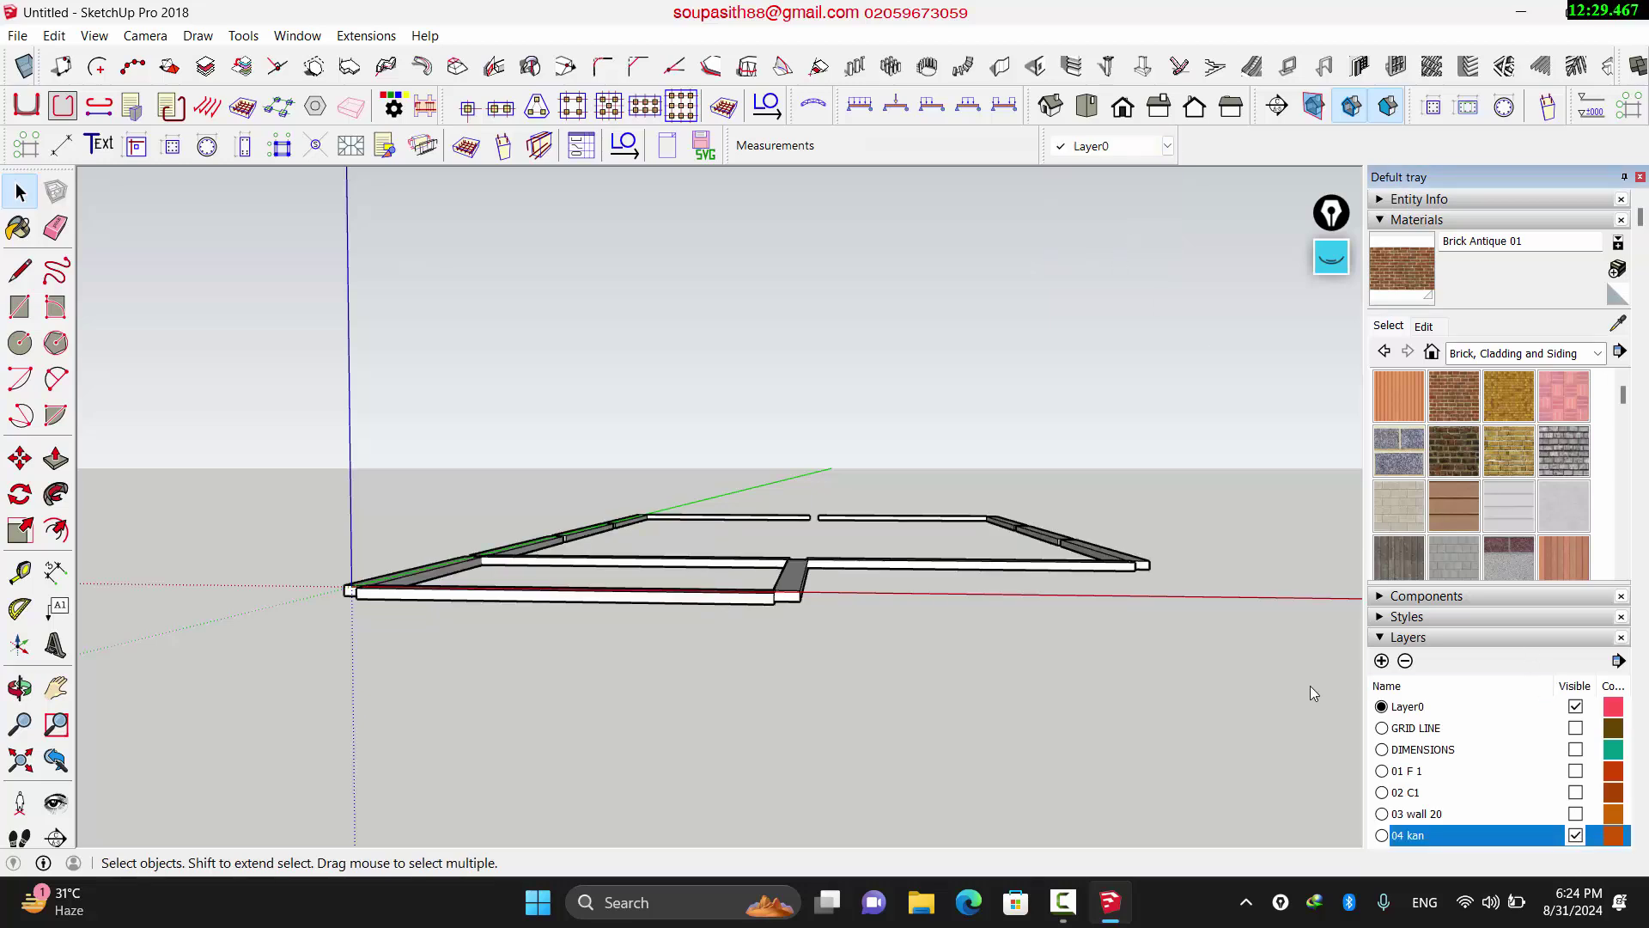
# Step: Make the 03 wall 20, 02 C1, 01 F 1, DIMENSIONS and GRID LINE layers visible again
pyautogui.scroll(-2, 1021, 590)
pyautogui.scroll(-2, 502, 533)
pyautogui.moveTo(763, 551); pyautogui.dragTo(738, 640, button='middle')
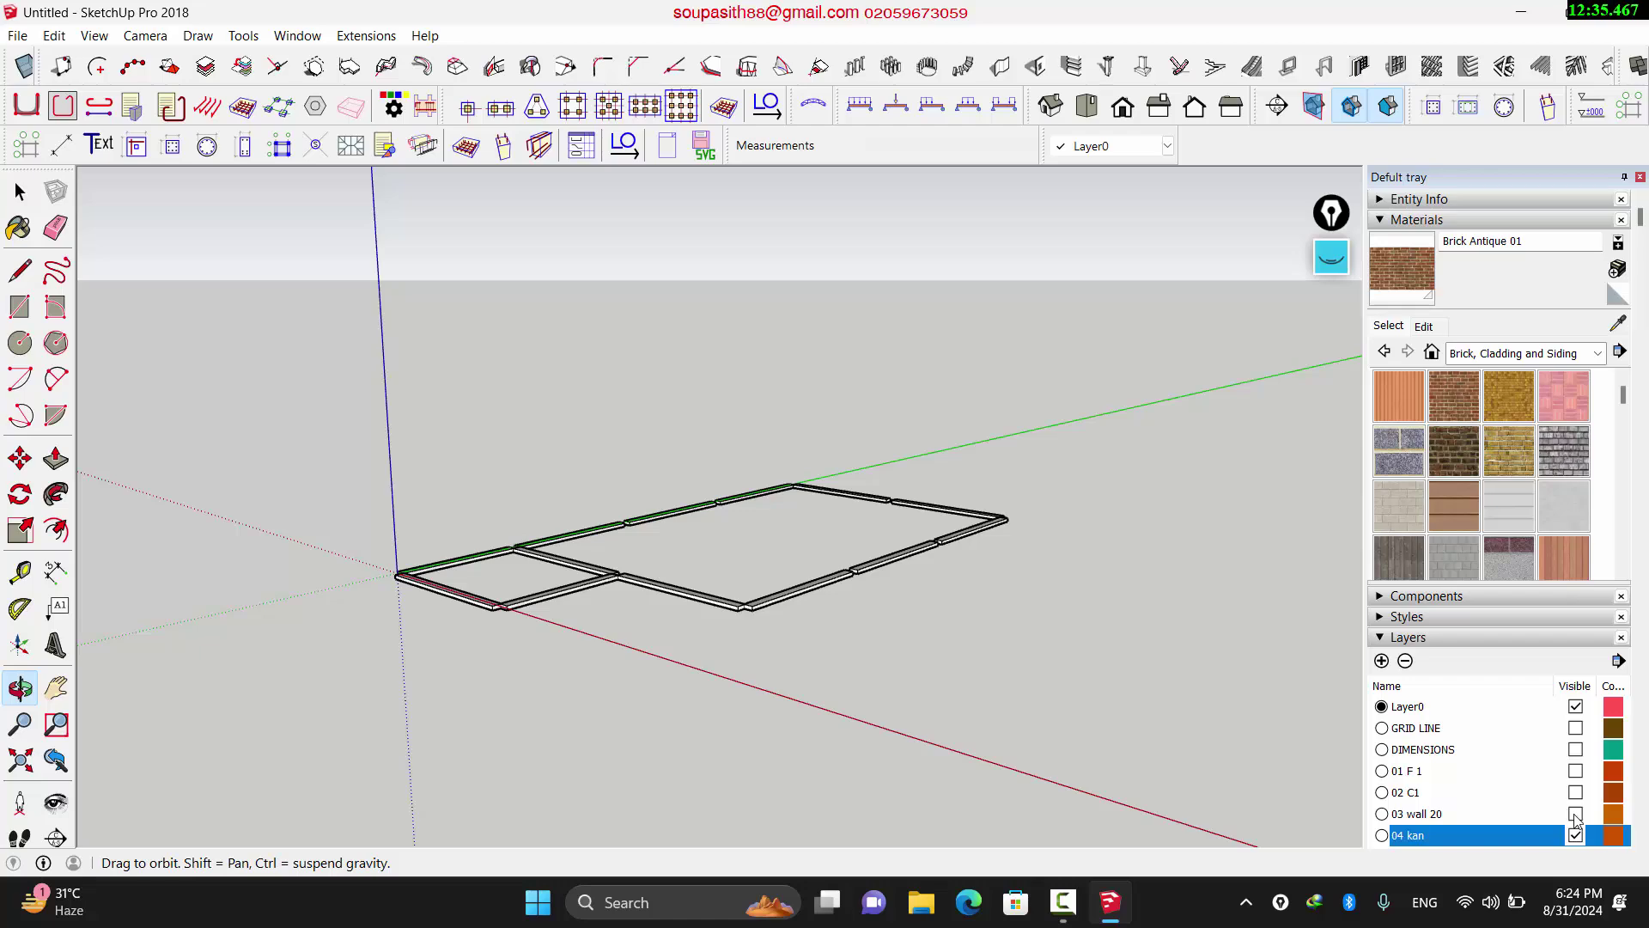
pyautogui.click(1576, 814)
pyautogui.click(1575, 792)
pyautogui.click(1575, 770)
pyautogui.click(1575, 749)
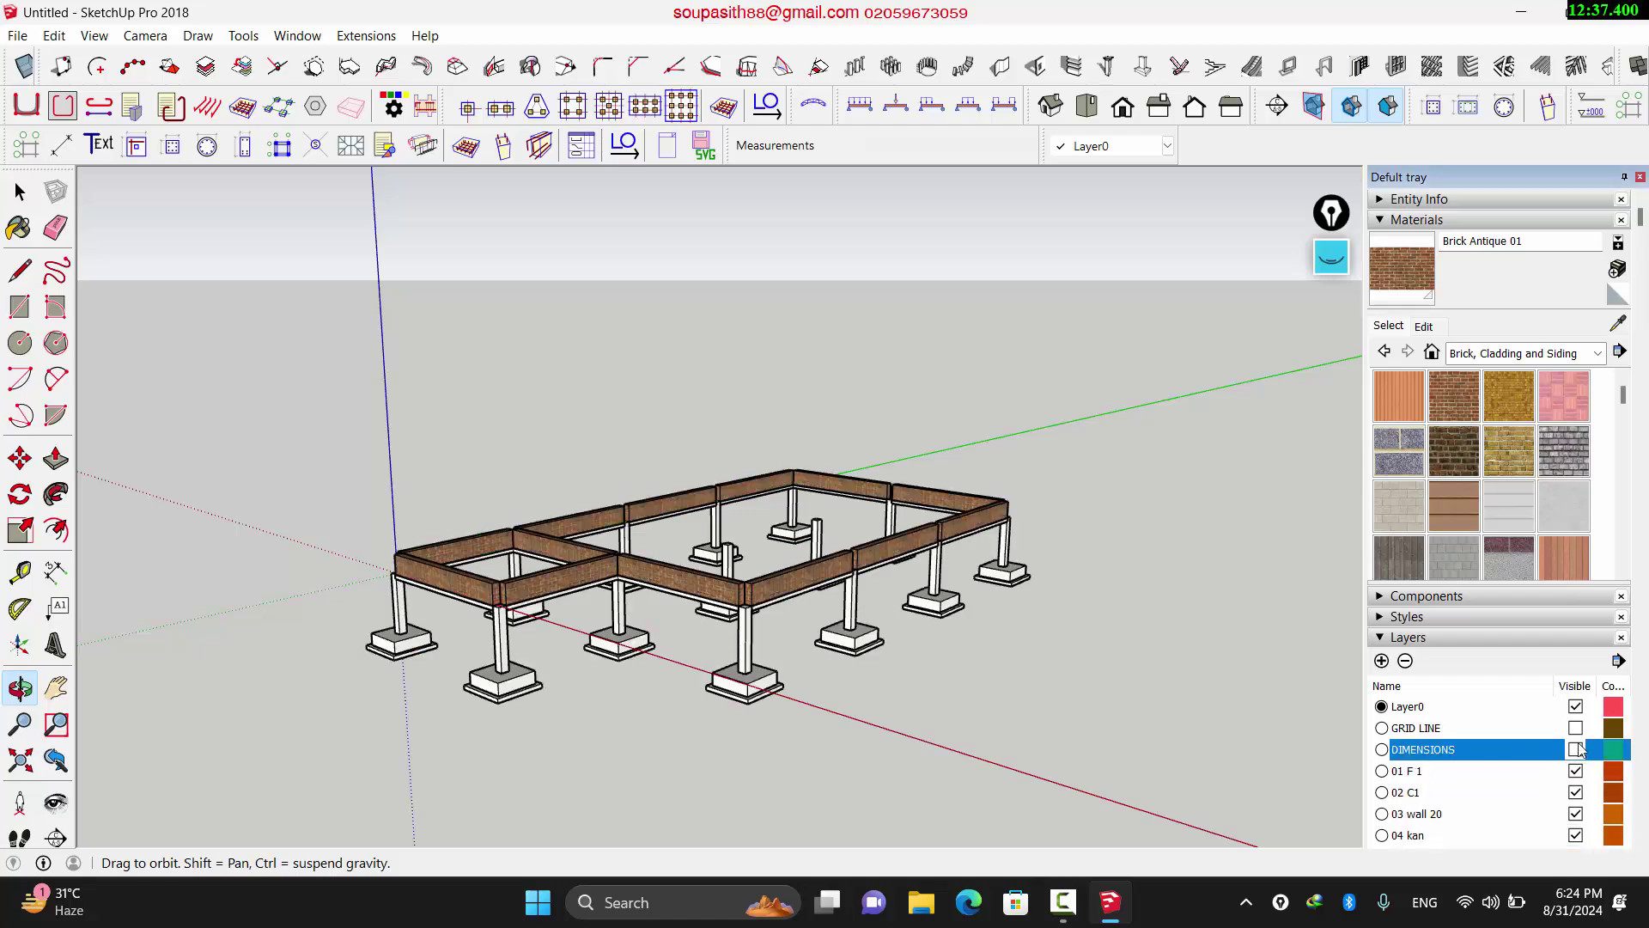
pyautogui.click(1575, 728)
# Step: Examine the complete model of footings, columns, beams, brick walls, grid lines and dimensions from several angles
pyautogui.scroll(5, 630, 594)
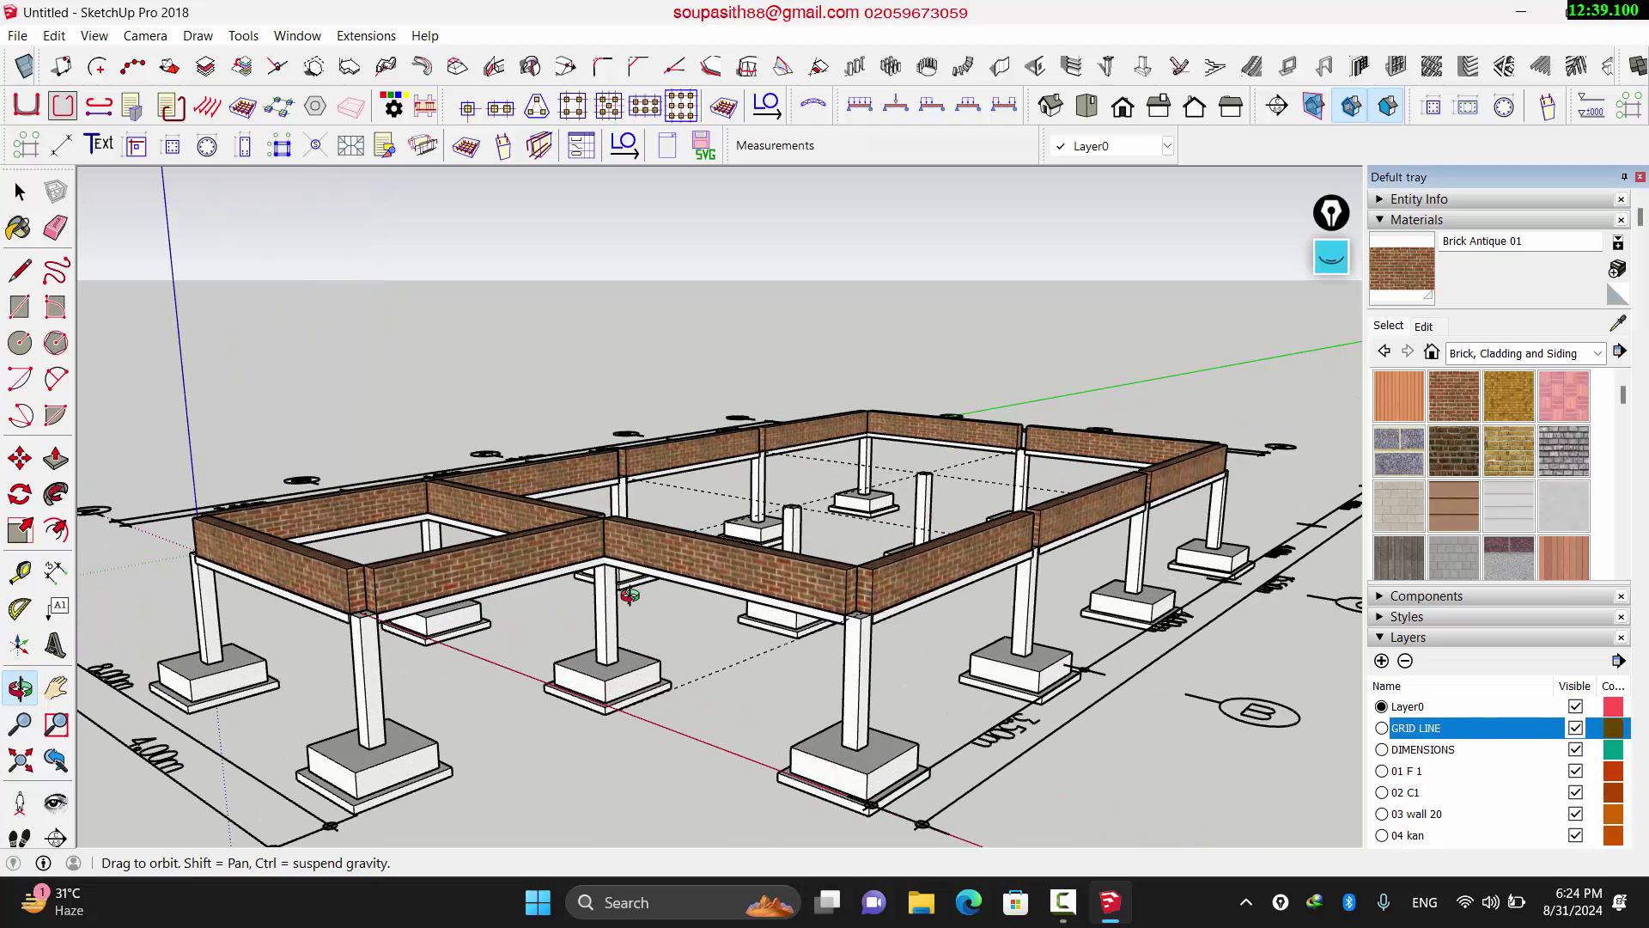
pyautogui.moveTo(656, 598); pyautogui.dragTo(591, 621, button='middle')
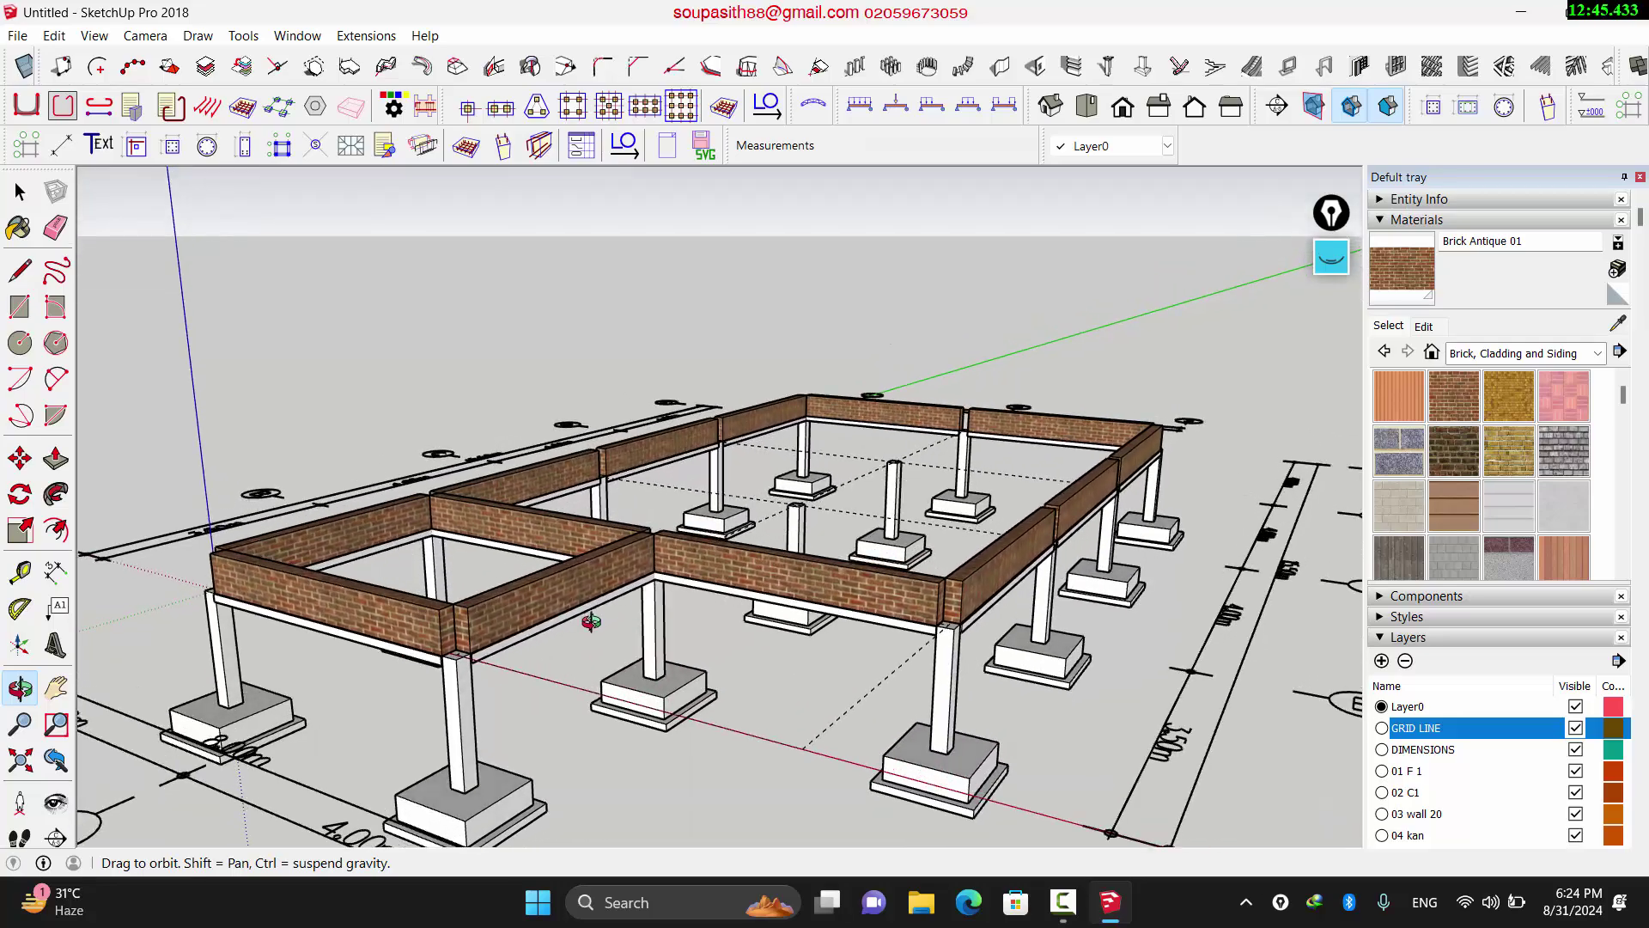
pyautogui.scroll(-4, 591, 622)
pyautogui.moveTo(533, 555); pyautogui.dragTo(553, 633)
pyautogui.scroll(4, 472, 683)
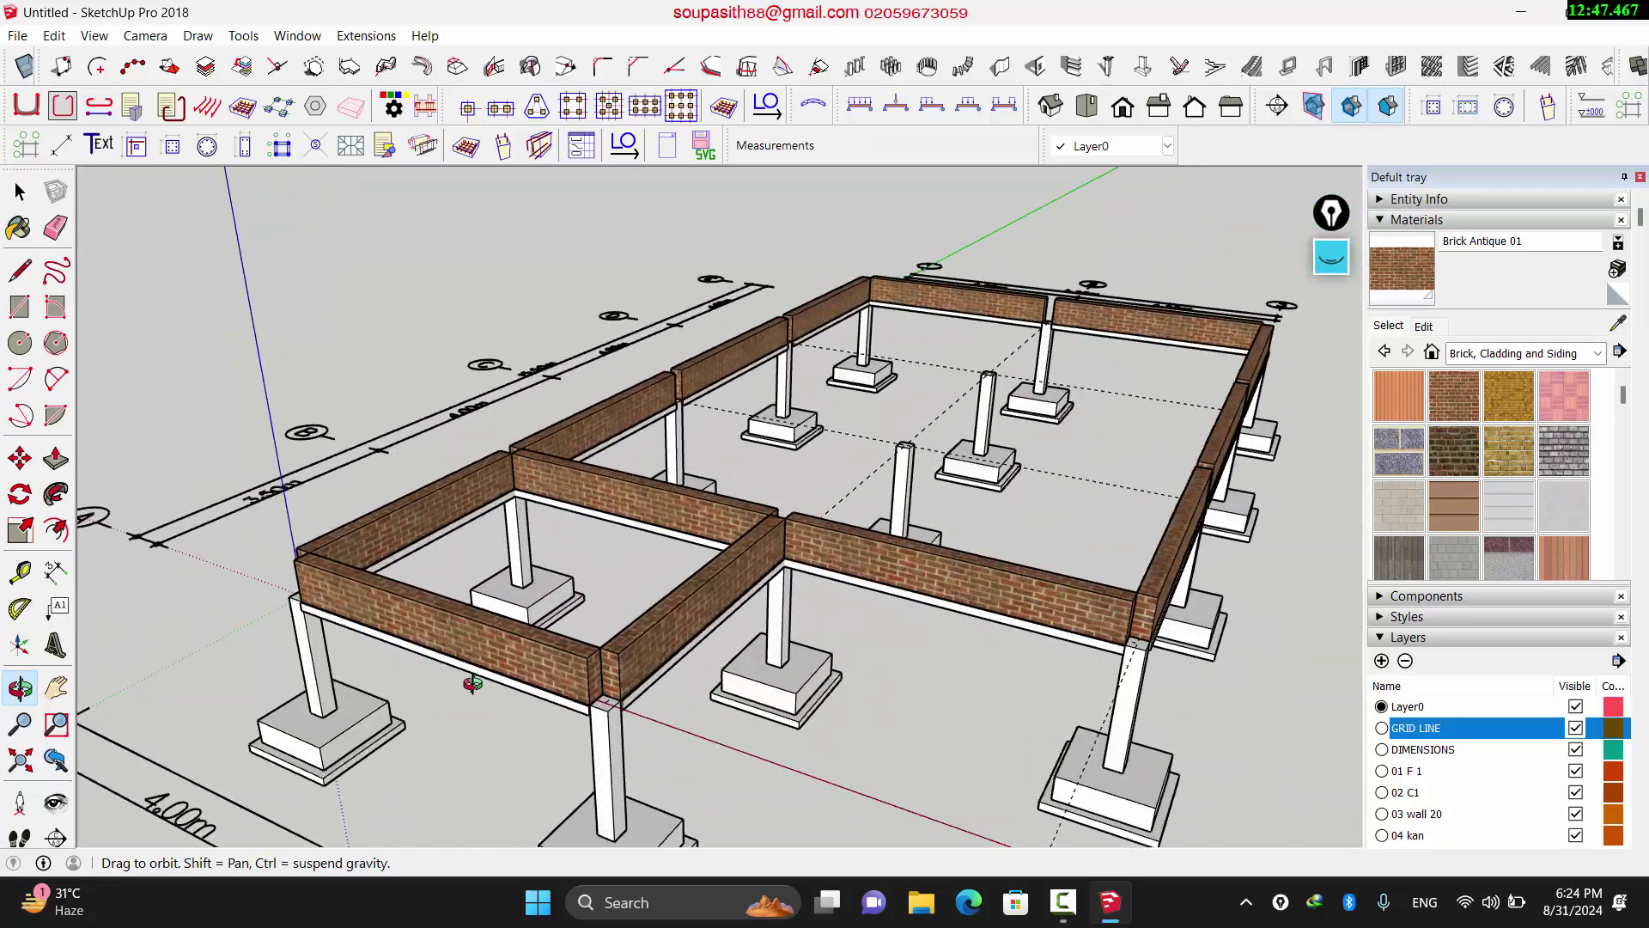
pyautogui.moveTo(472, 684); pyautogui.dragTo(432, 599)
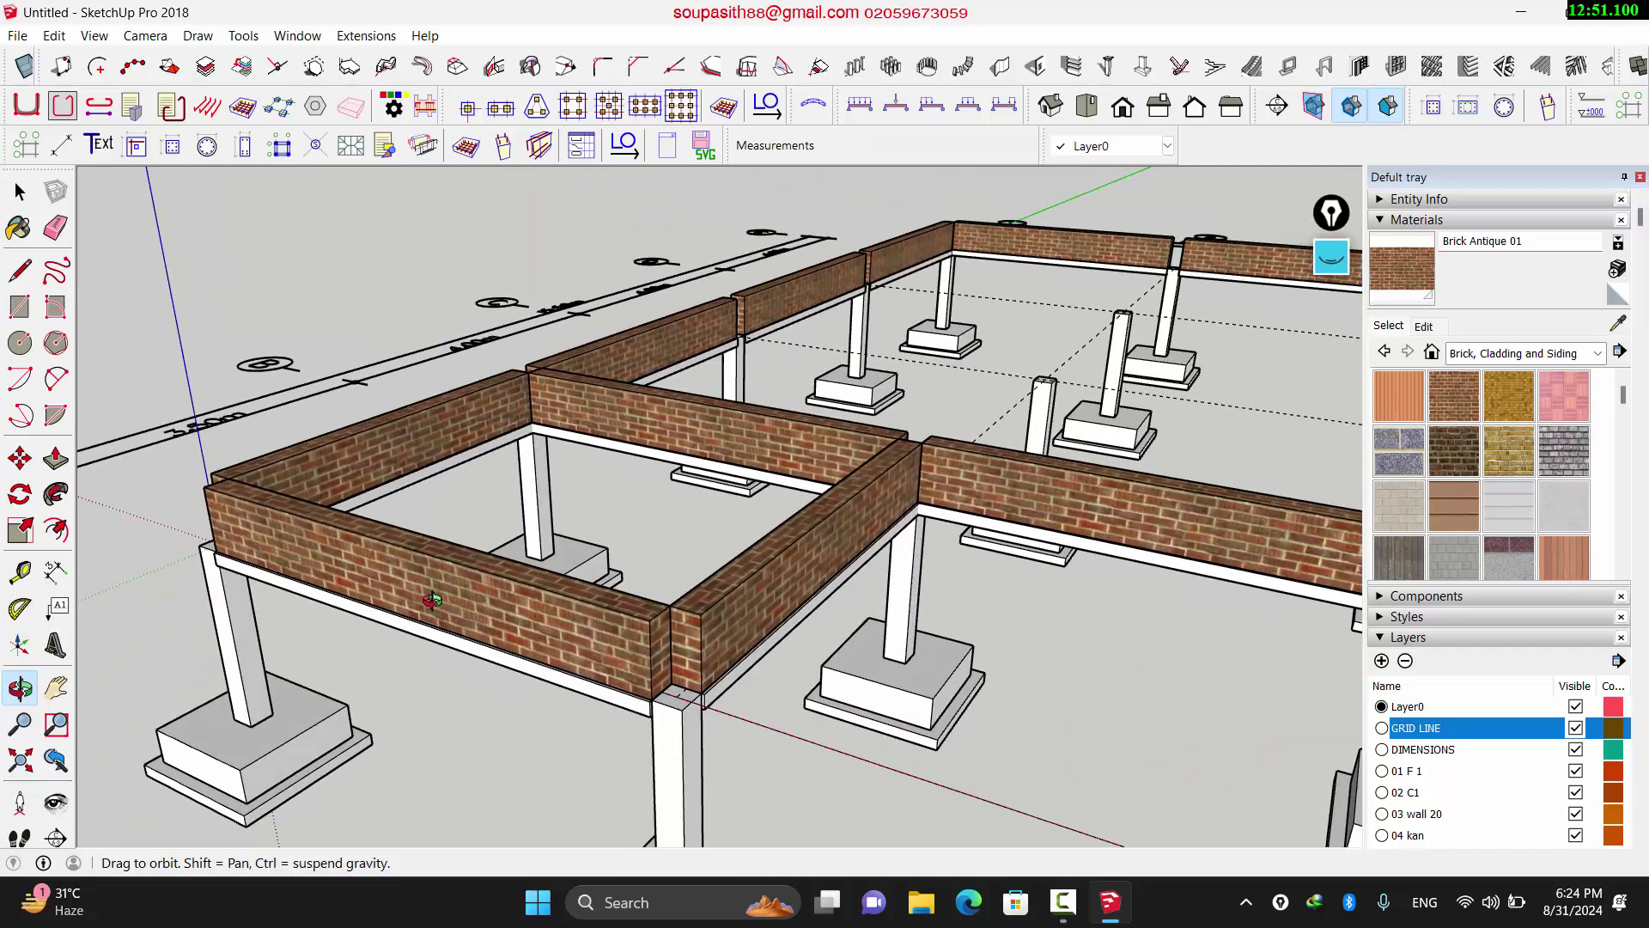
pyautogui.scroll(-3, 368, 606)
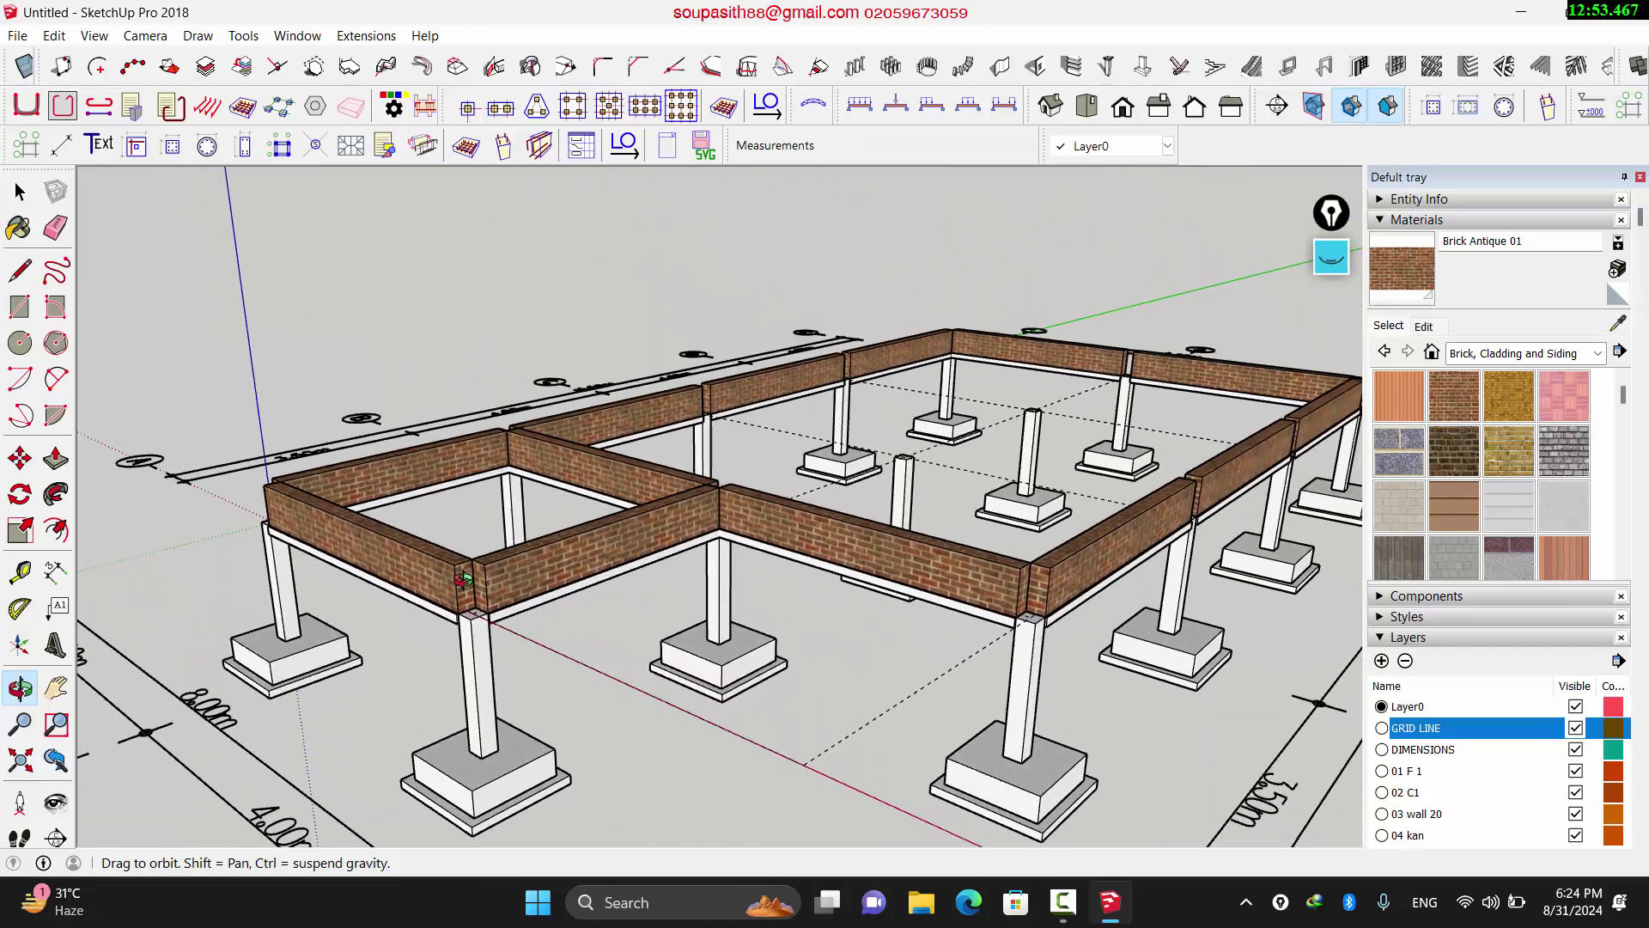